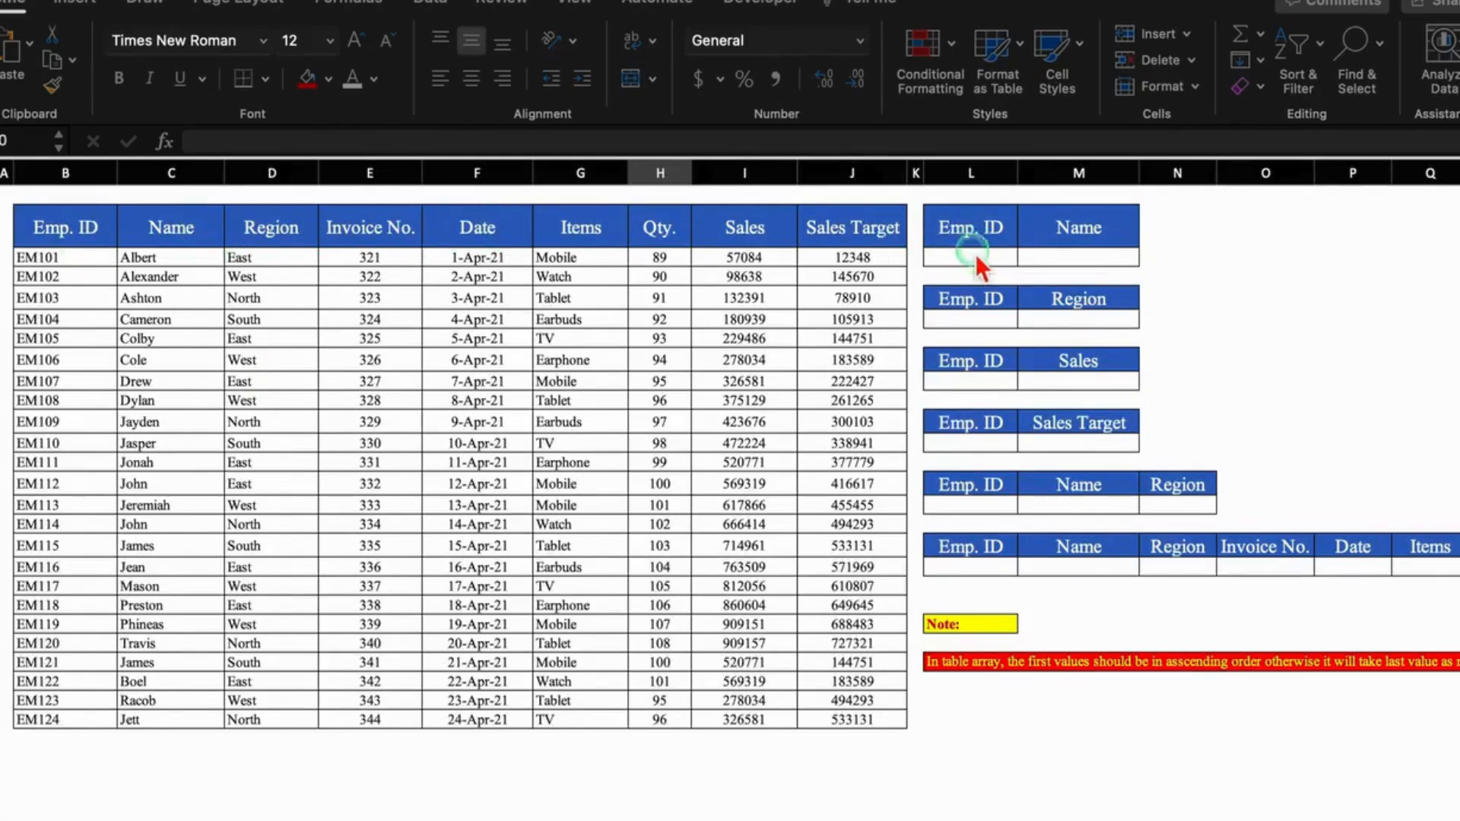
Step: Copy the fourth employee ID from B6 into the Emp. ID cell L3 of the Name lookup table
click(1079, 258)
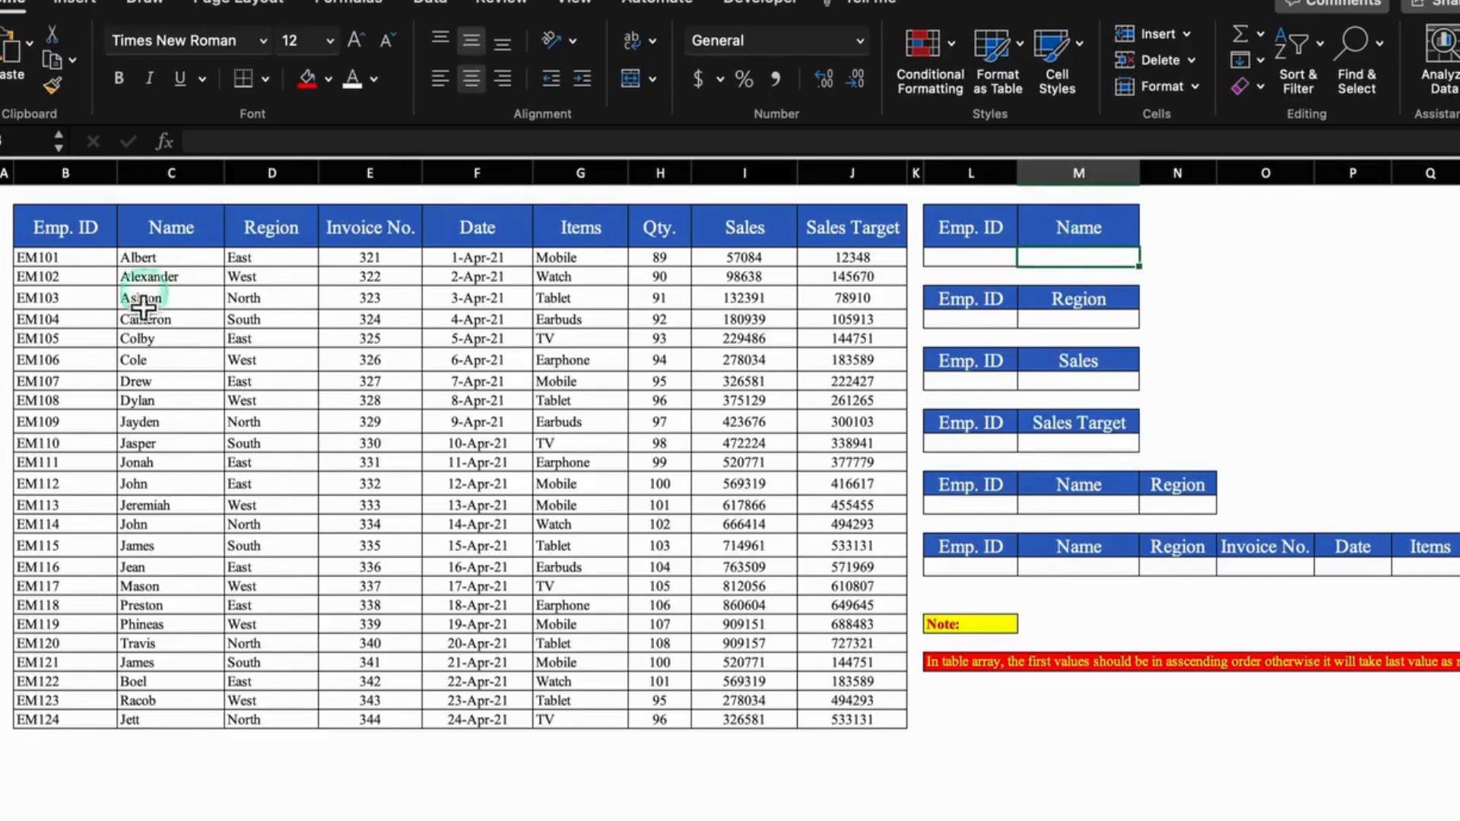
click(76, 320)
key(super+c)
click(977, 257)
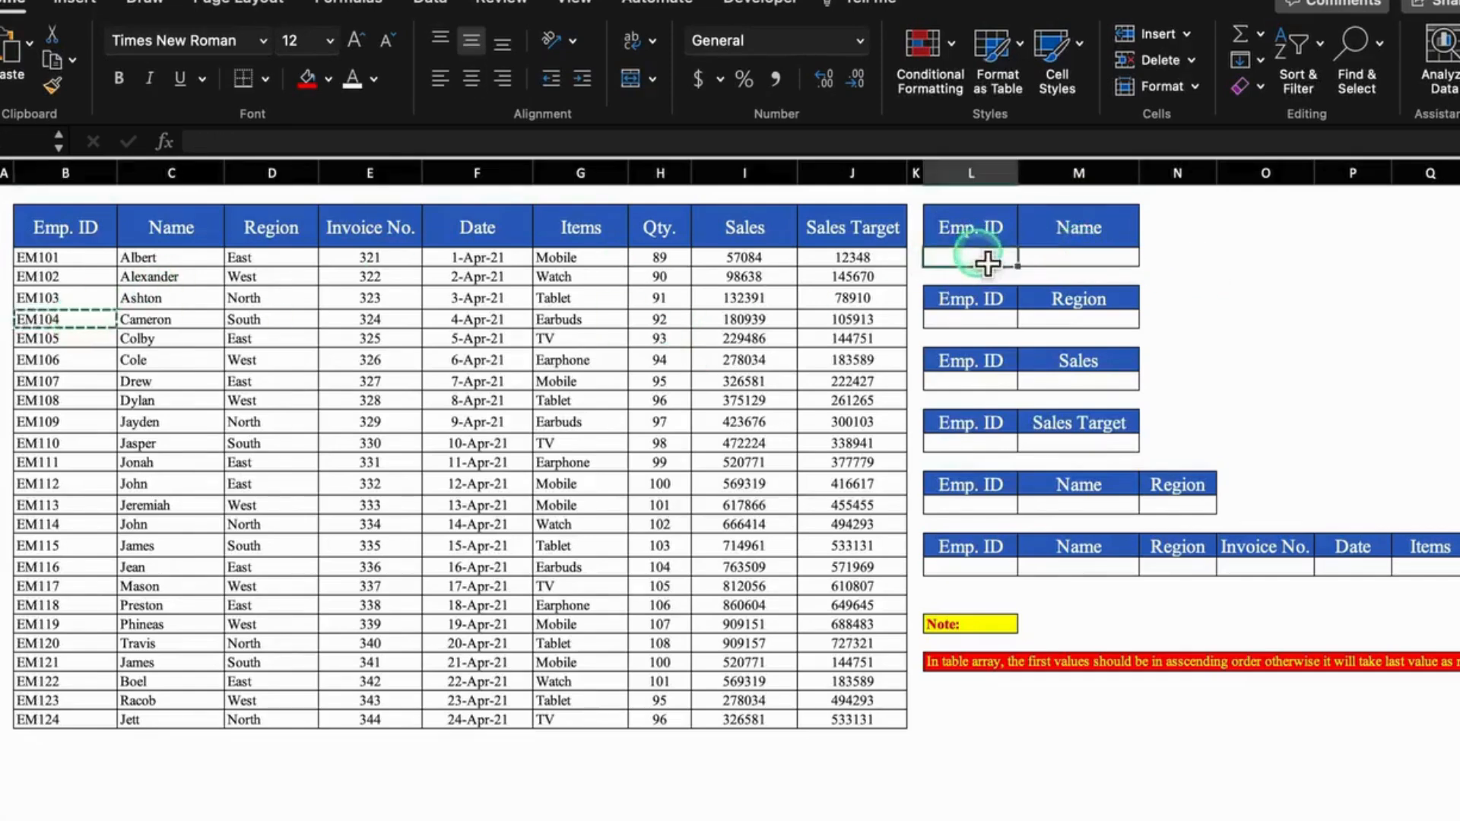
key(super+v)
click(1194, 263)
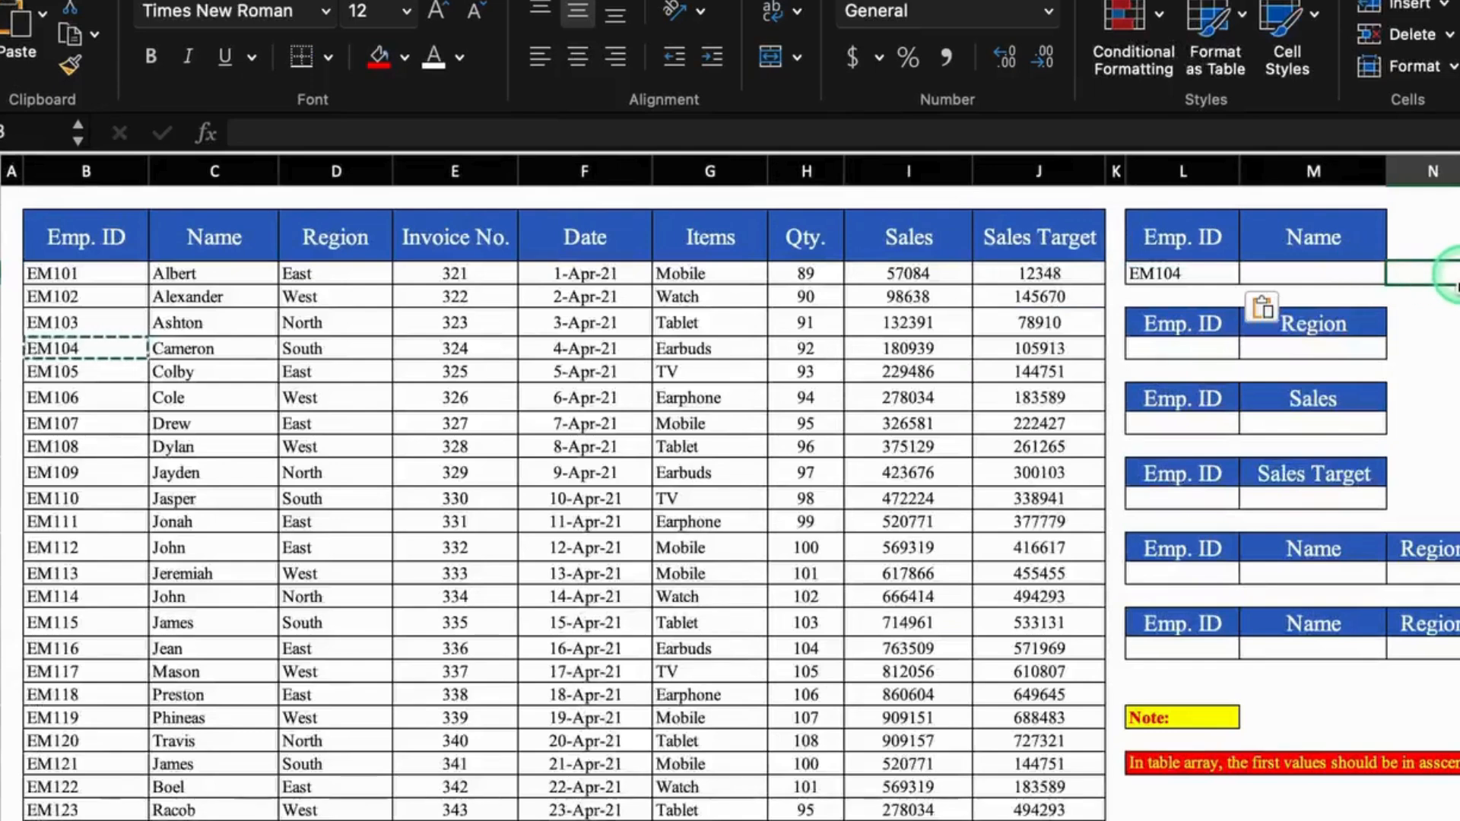
click(1379, 279)
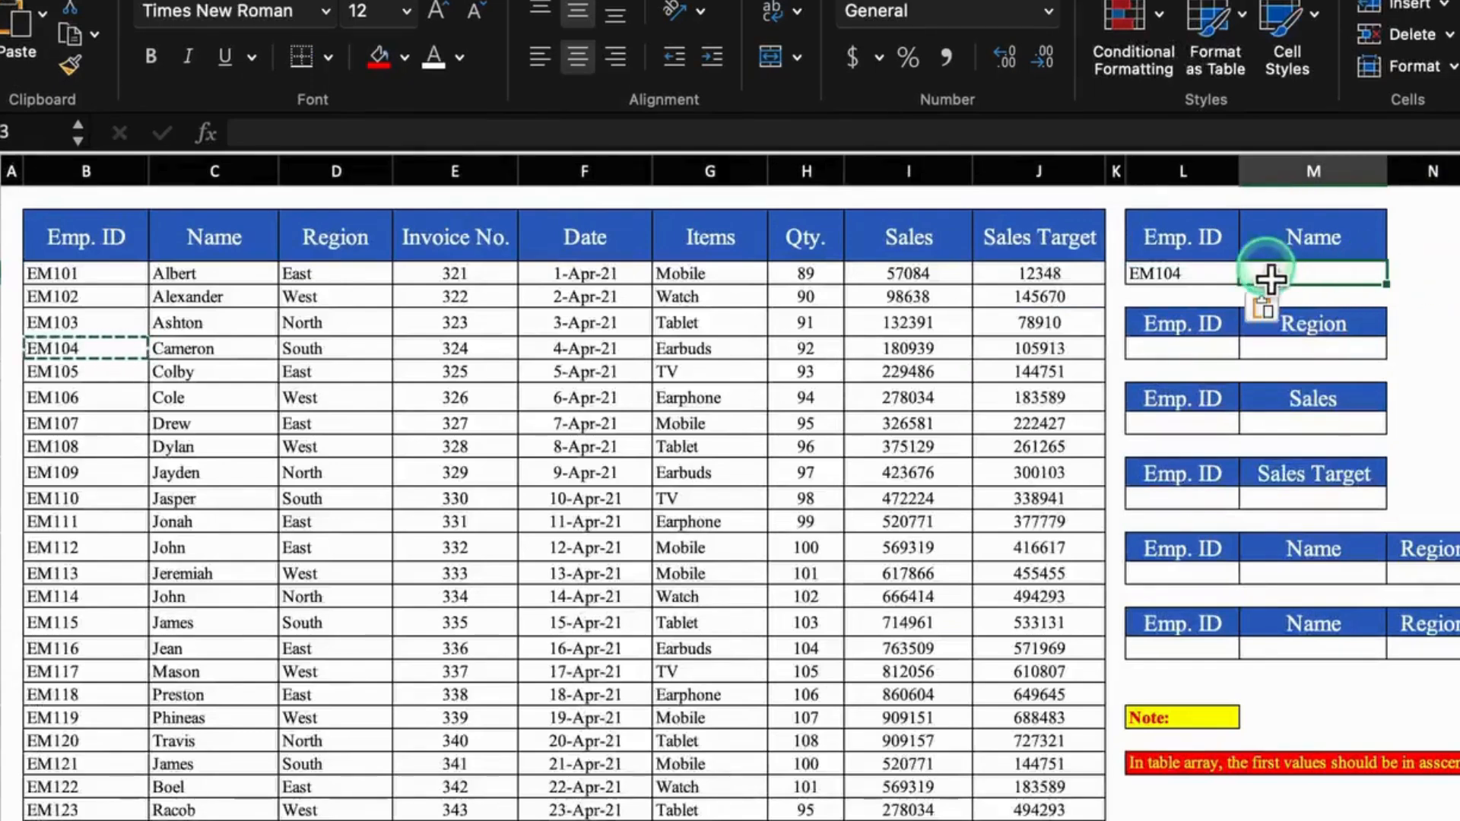
click(1201, 279)
Step: Enter =LOOKUP(L3,B:C) in the Name cell M3 to return the name for the chosen employee ID
click(1310, 274)
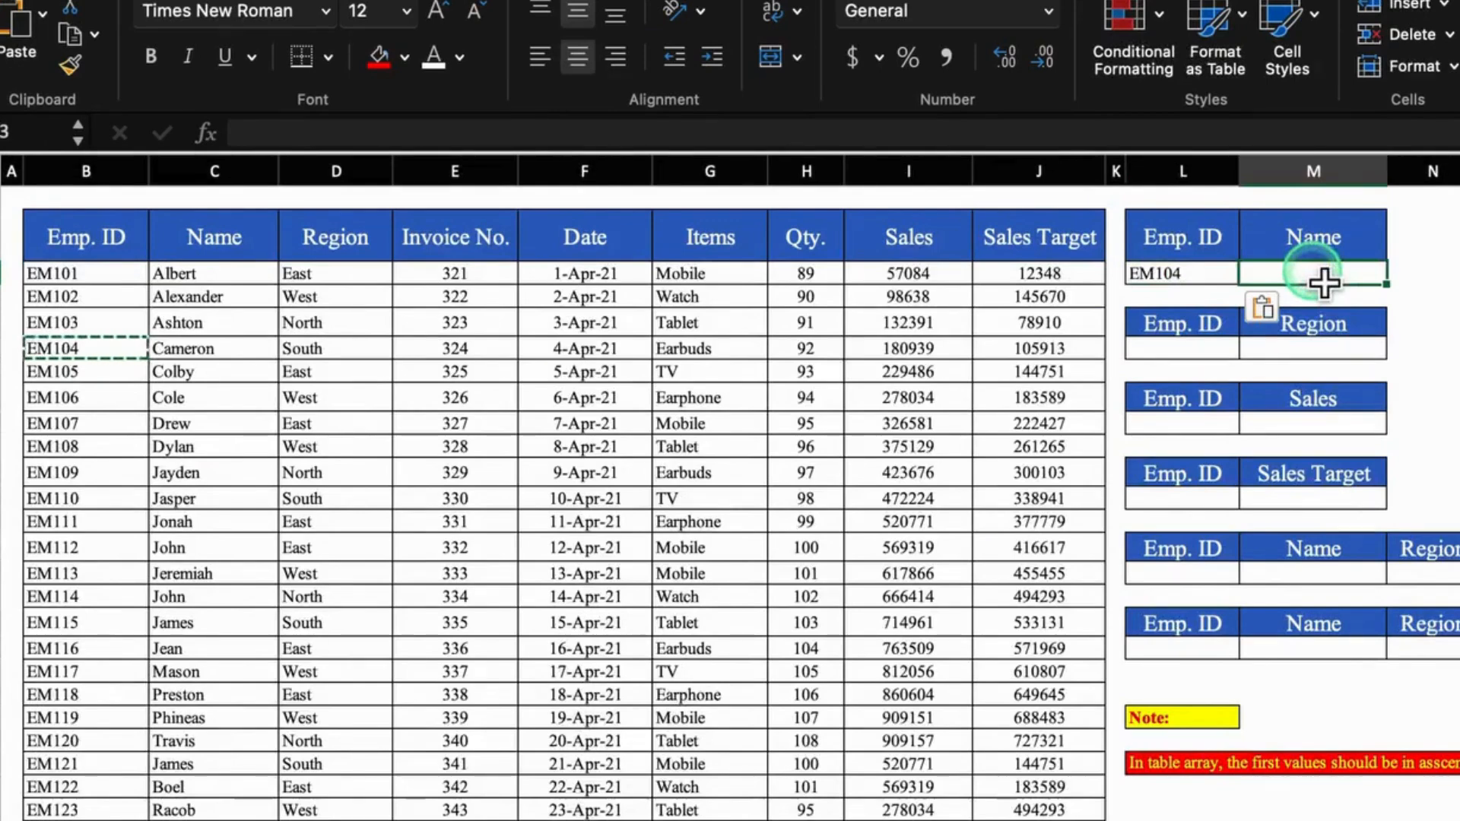
key(Escape)
text(=)
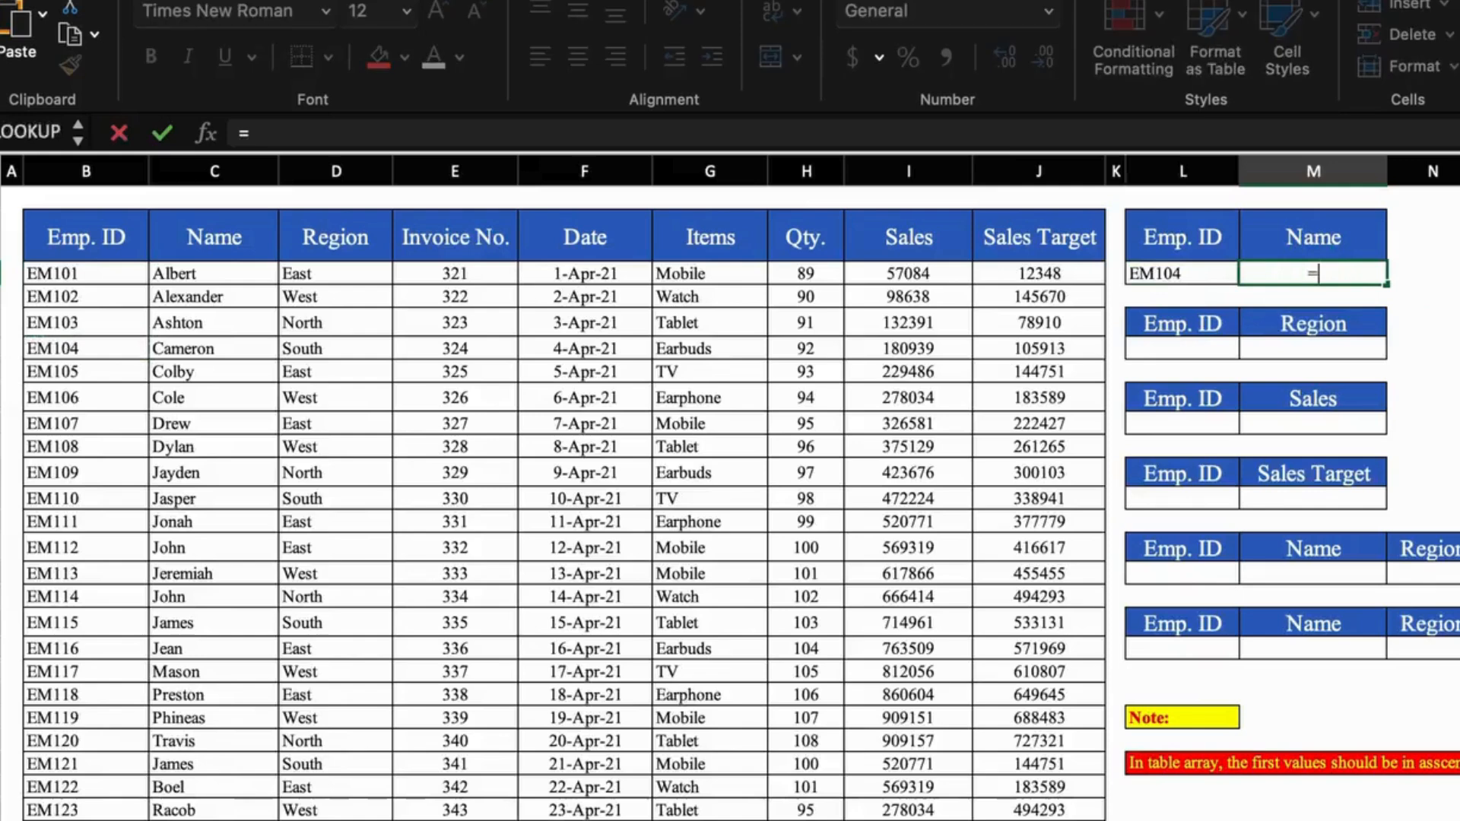
text(look)
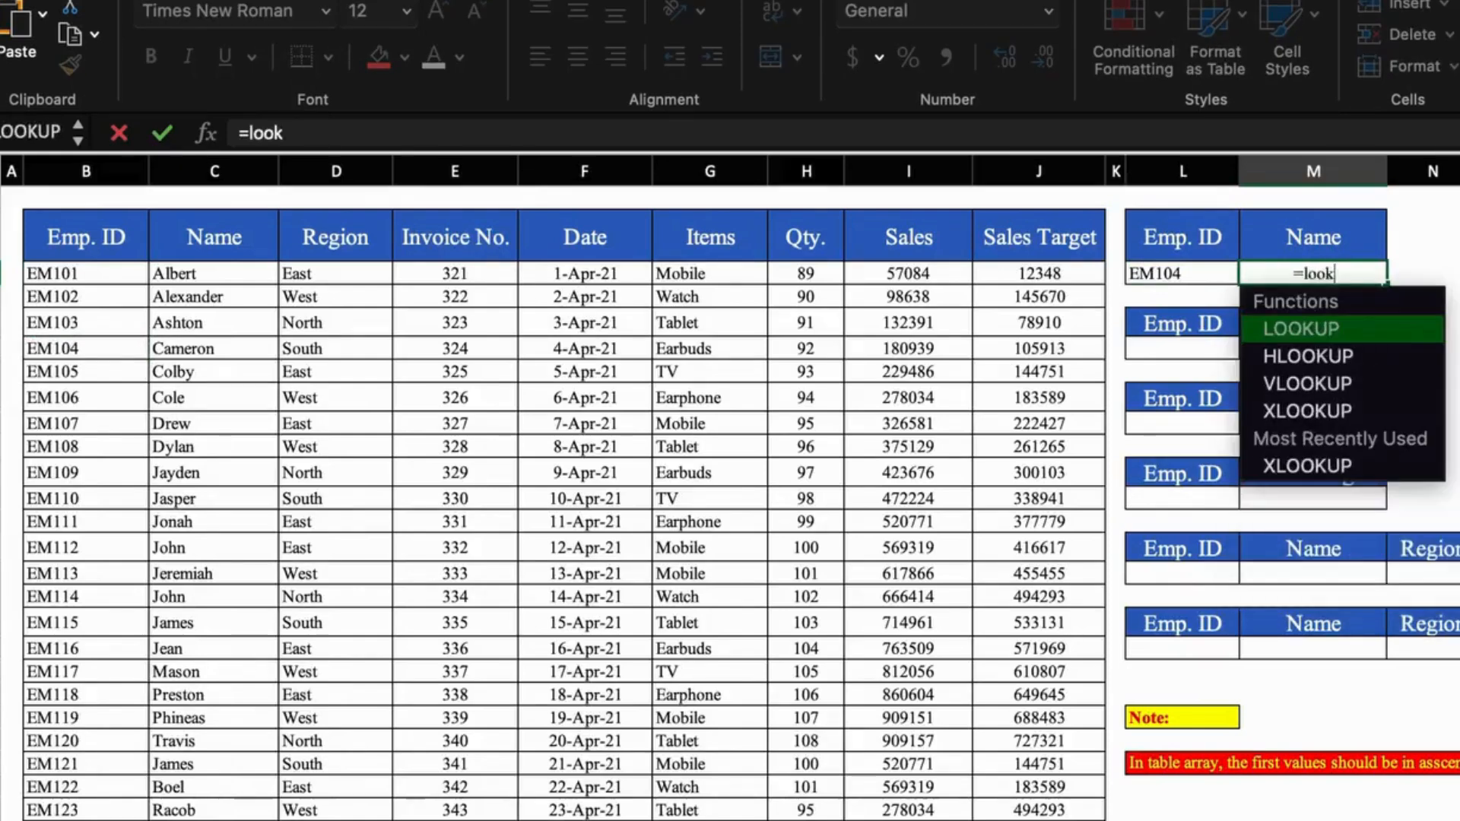
key(Tab)
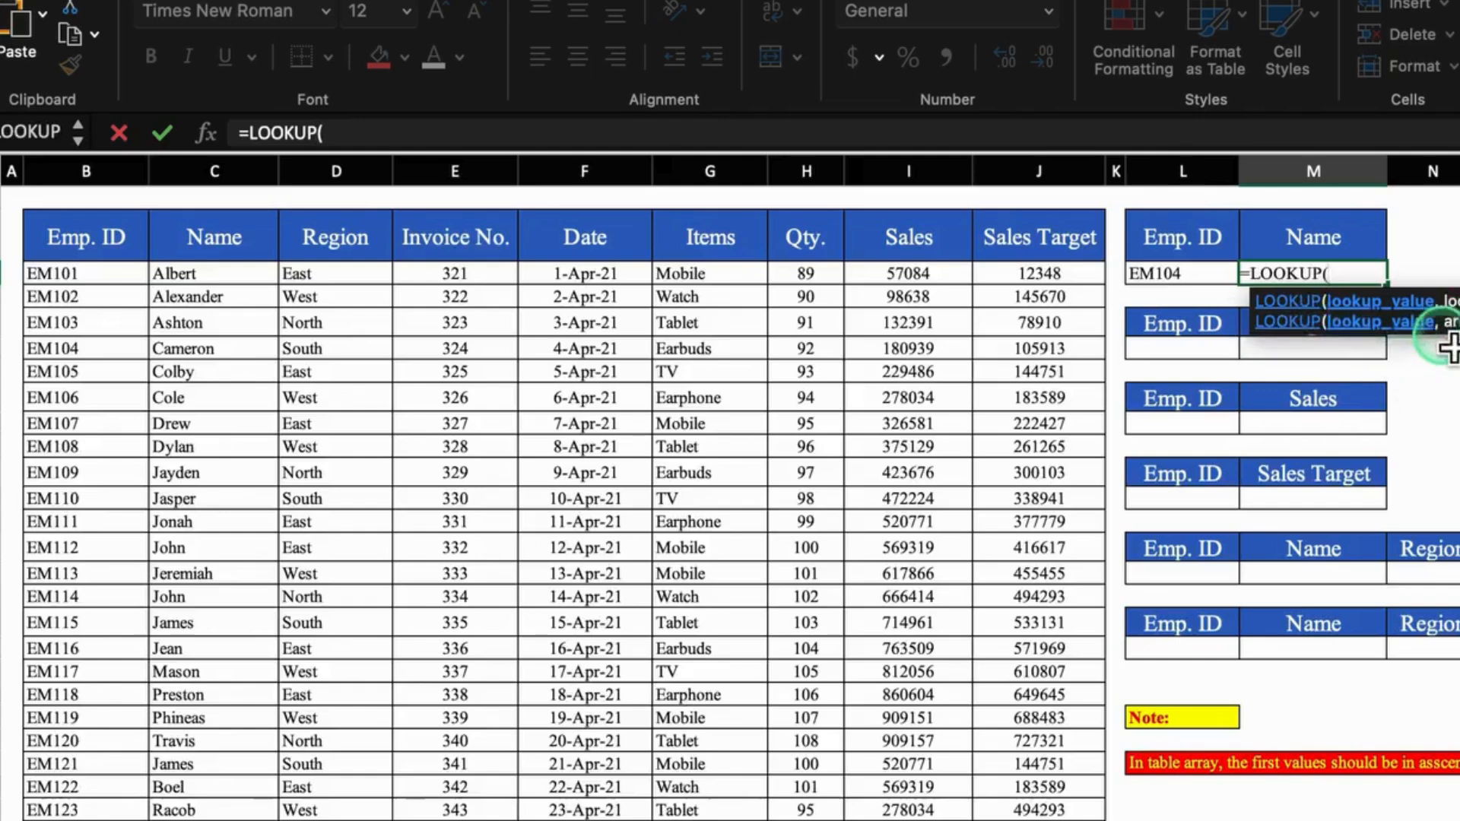
click(1219, 283)
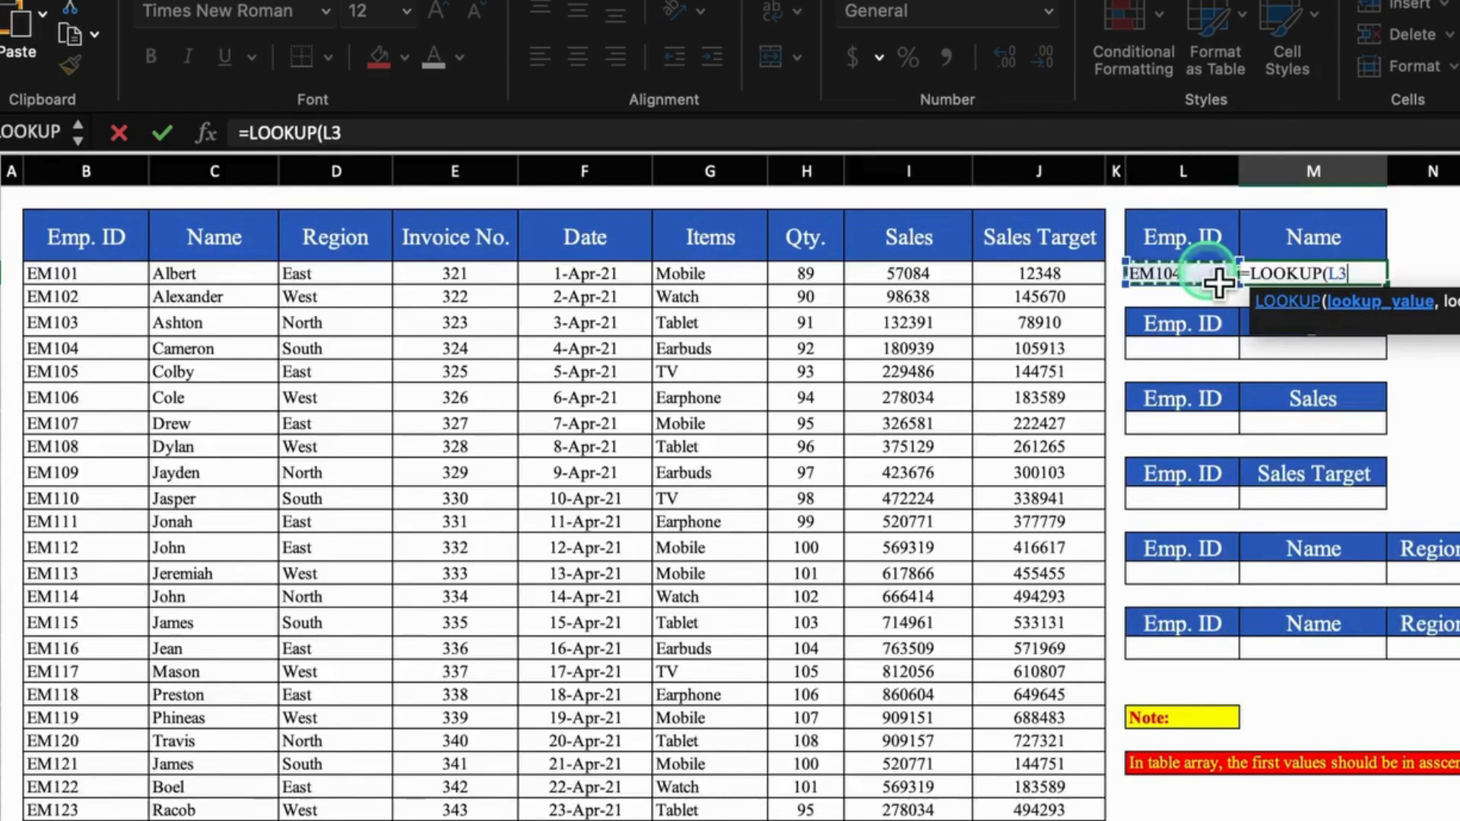
text(,)
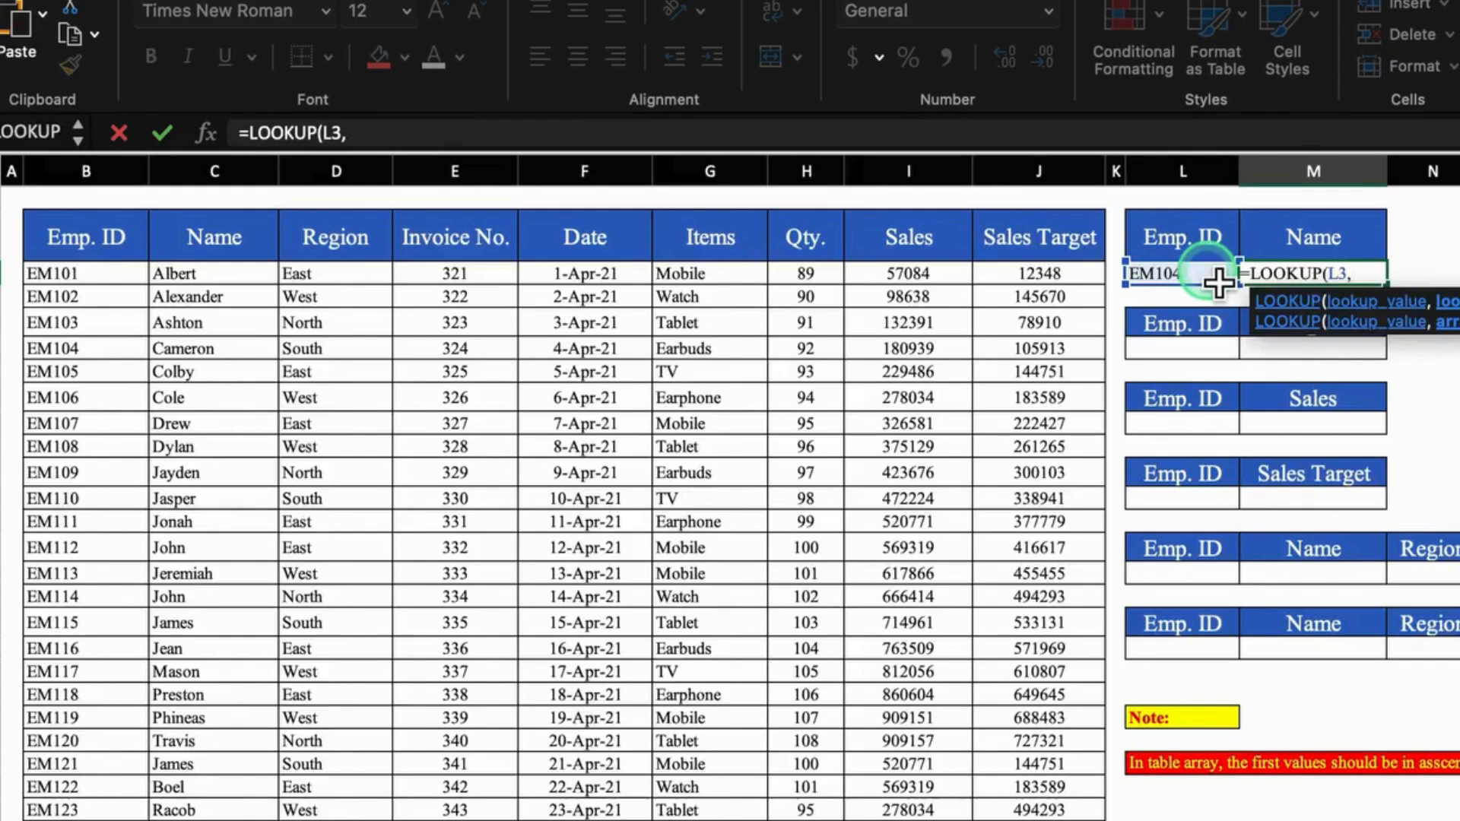
click(104, 175)
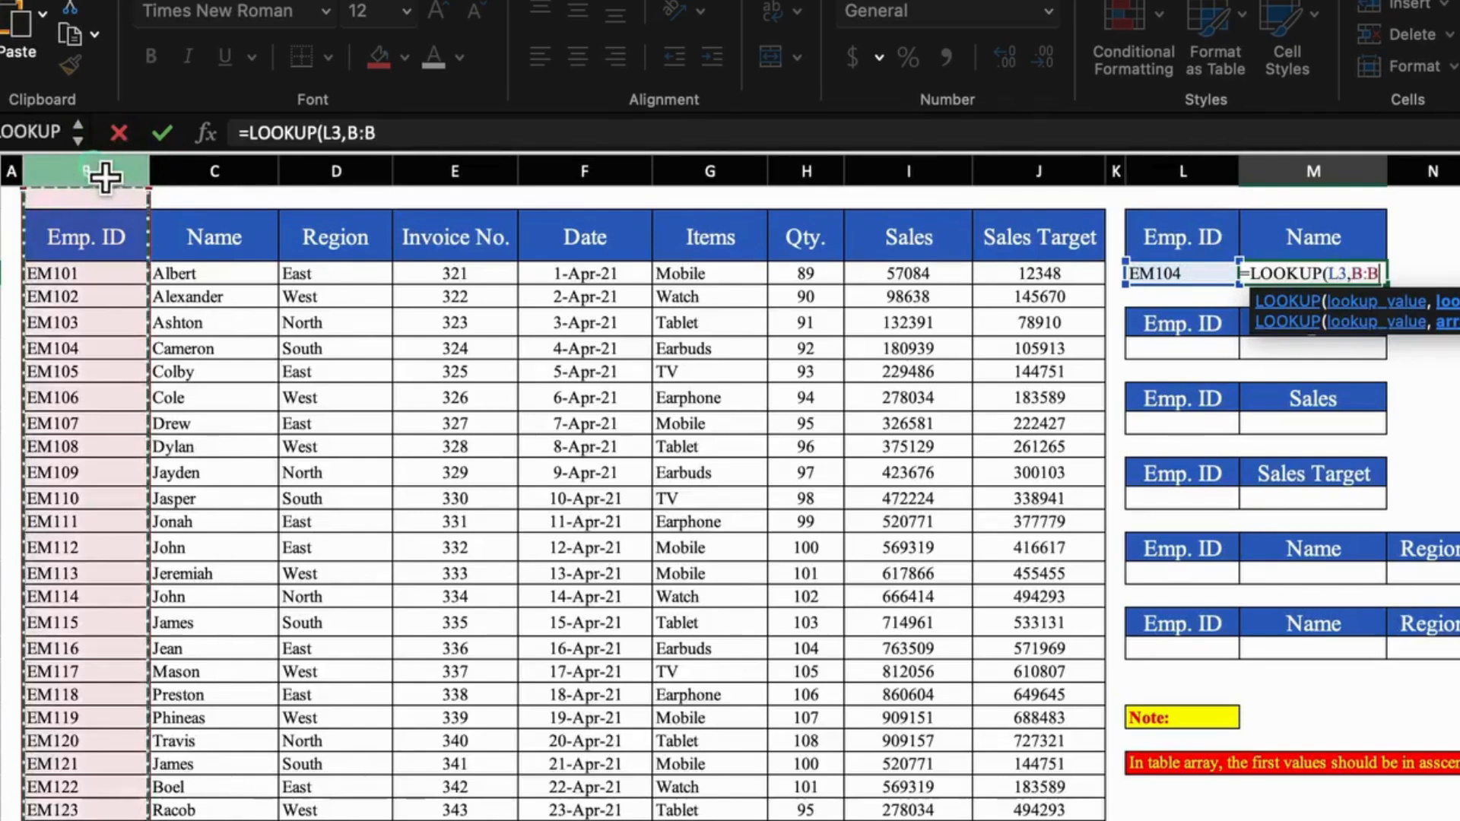
drag(106, 177, 225, 196)
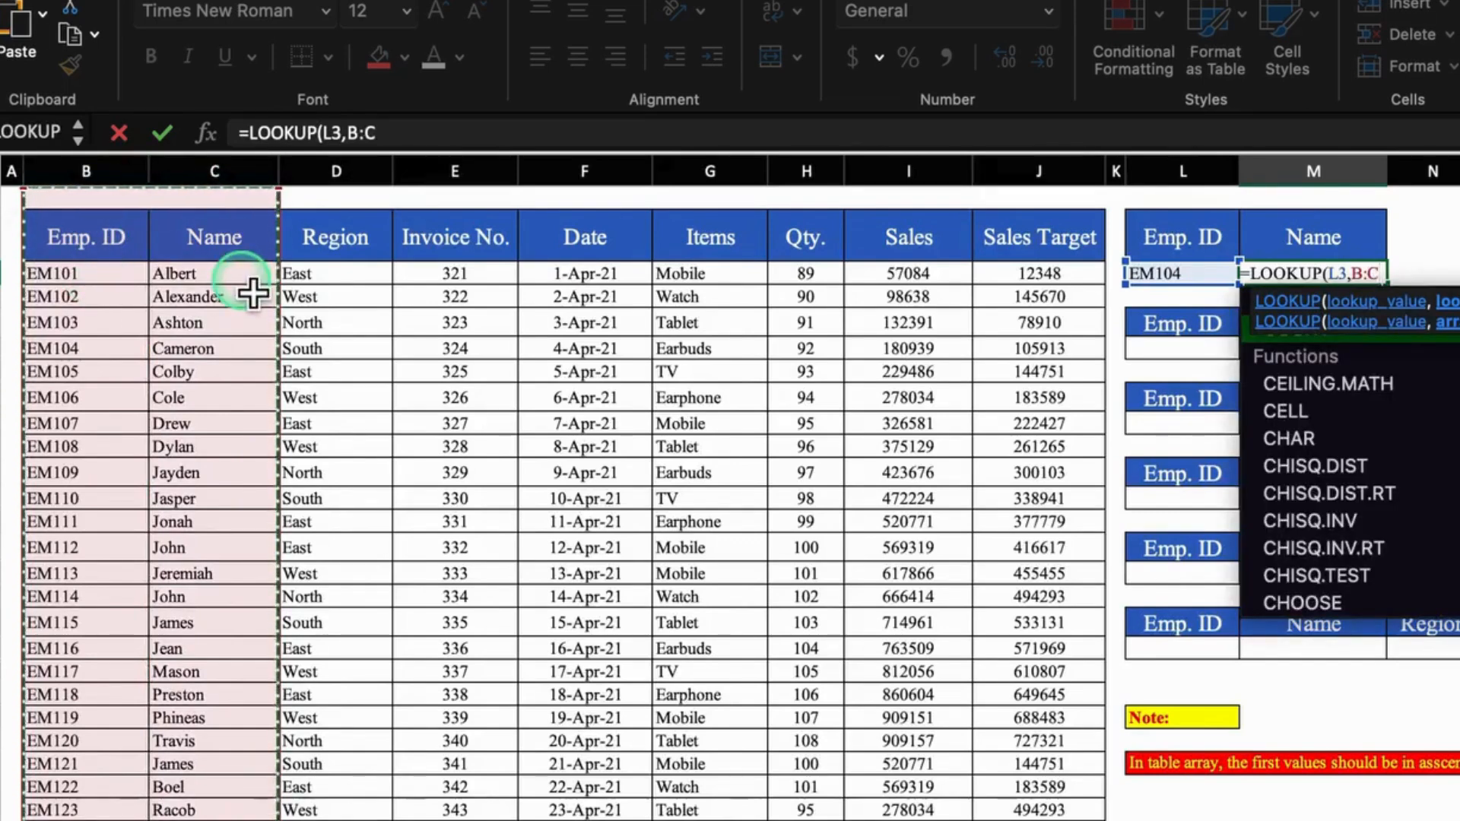
text())
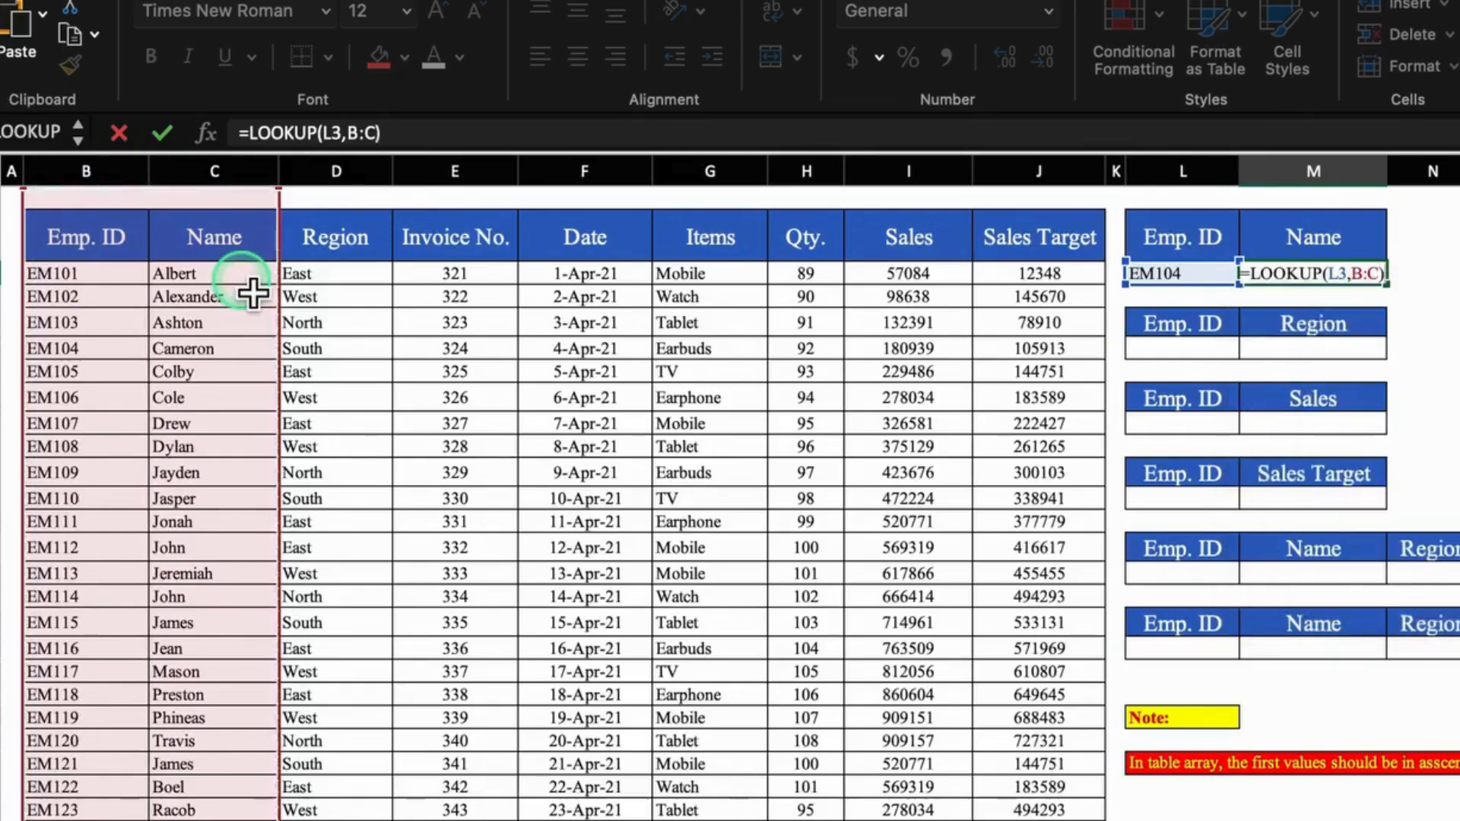
key(Return)
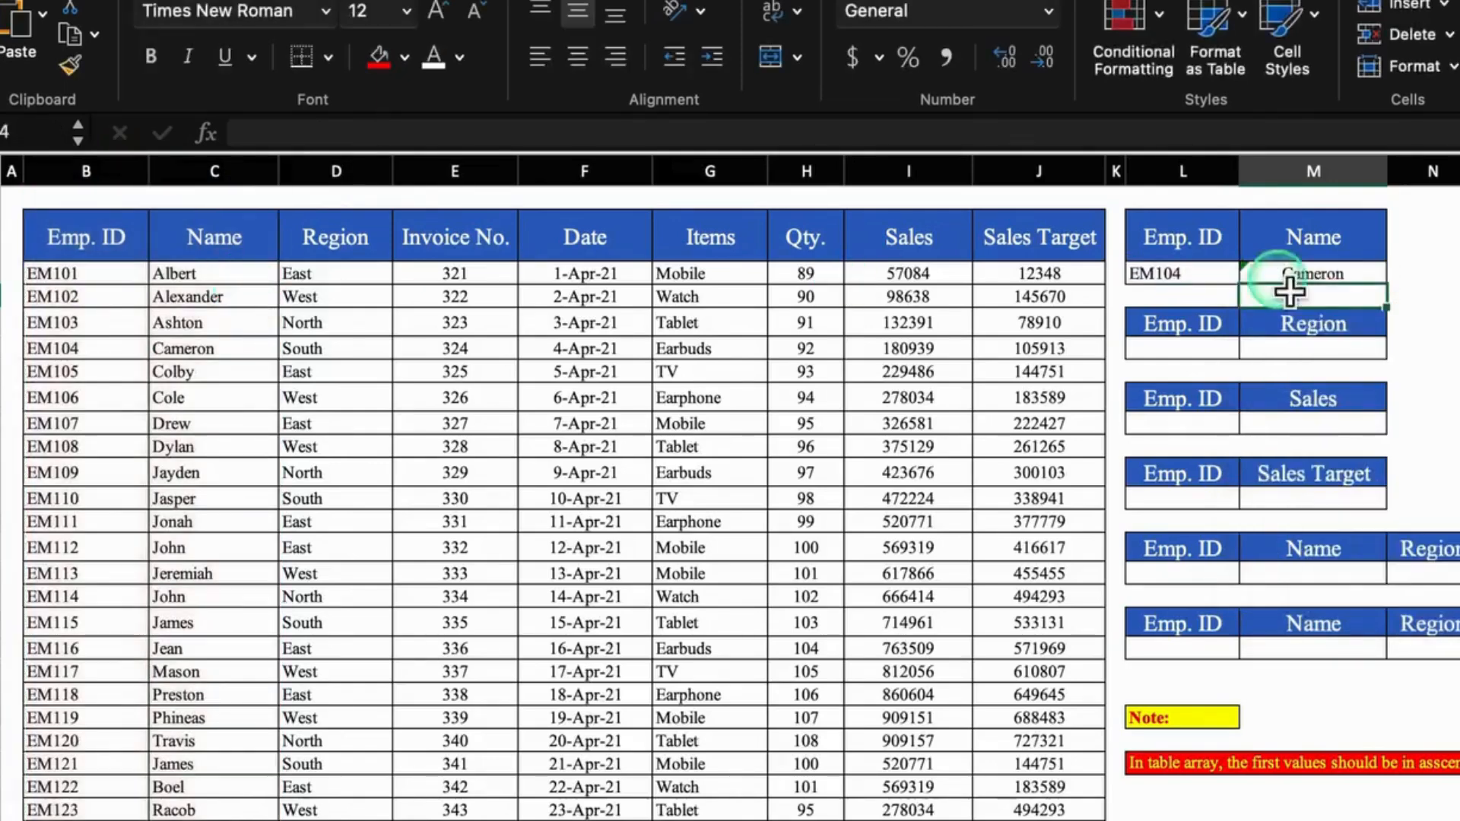
click(1352, 283)
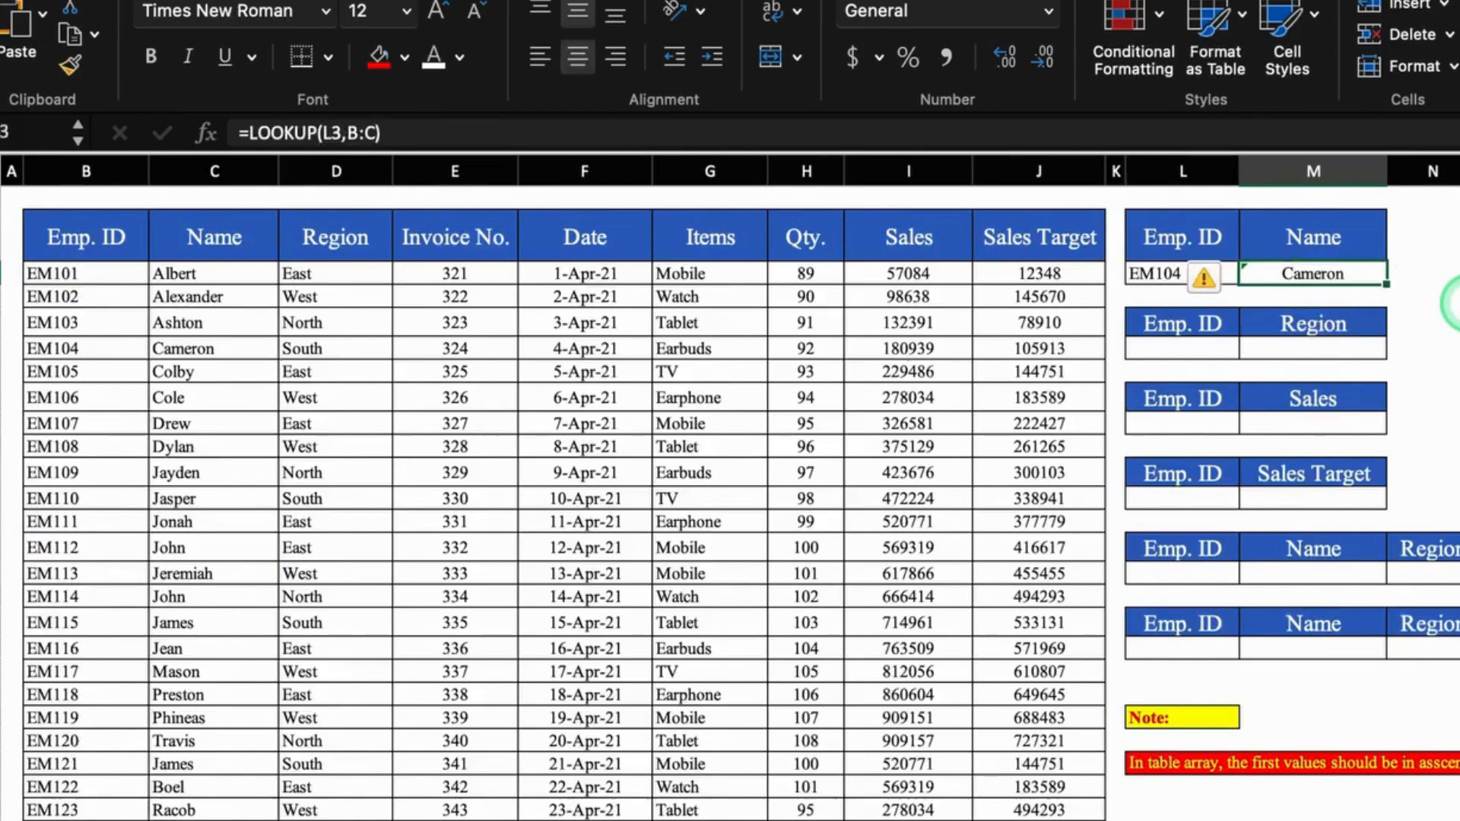
Step: Replace the lookup ID in L3 with a copy of the employee ID from B10
click(76, 447)
key(super+c)
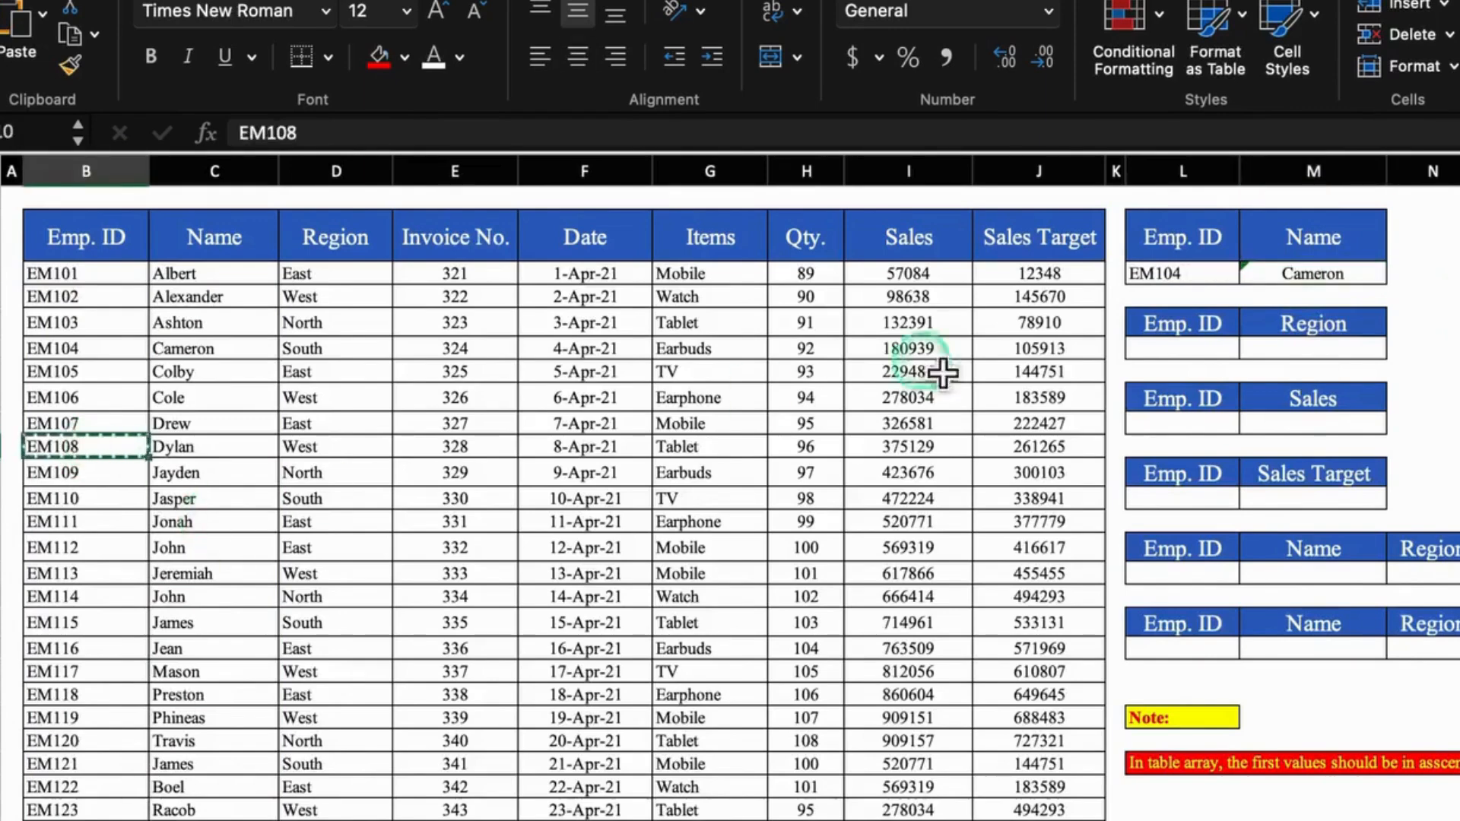
click(1186, 282)
key(super+v)
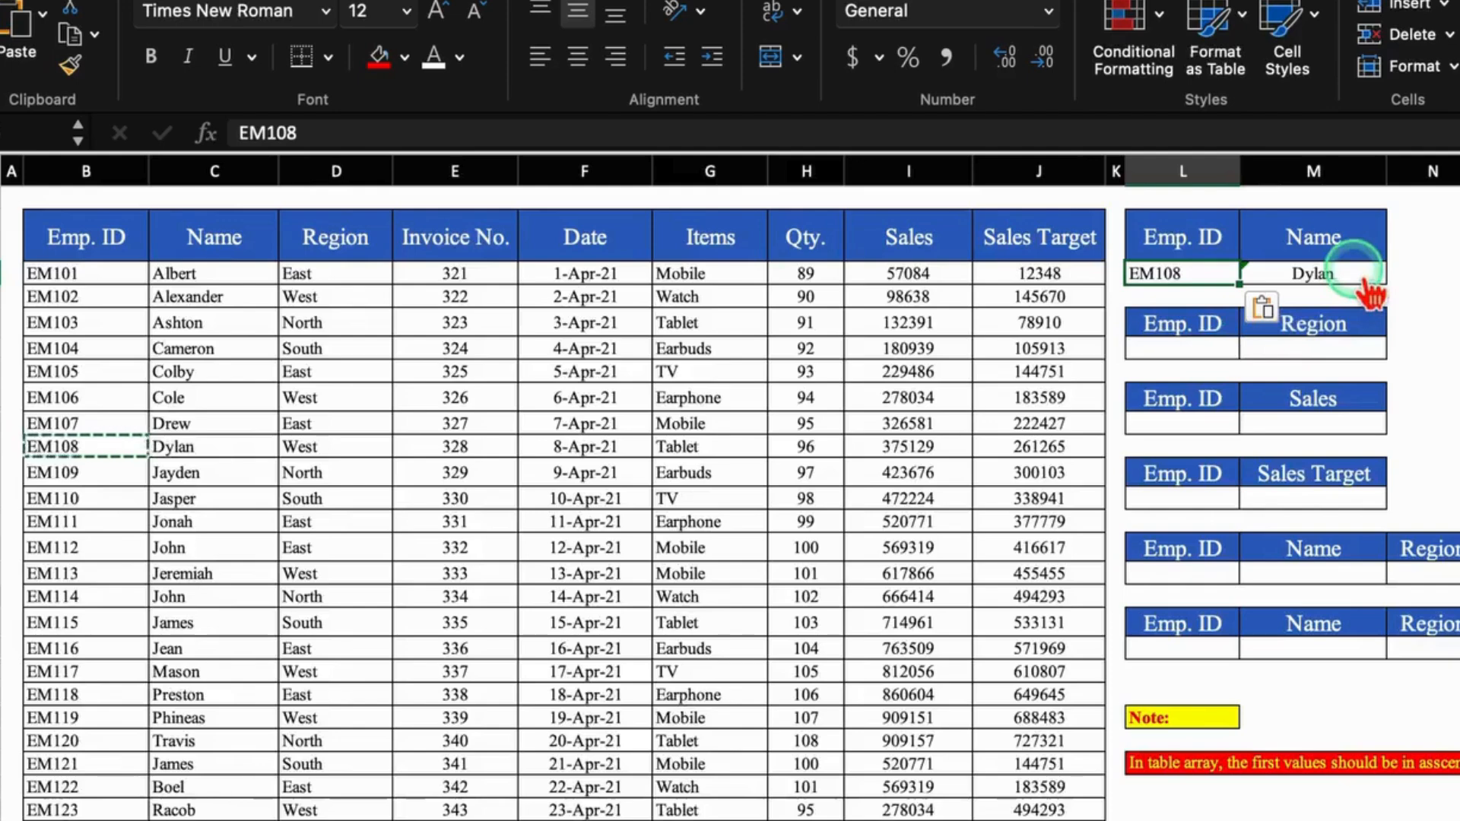
key(Escape)
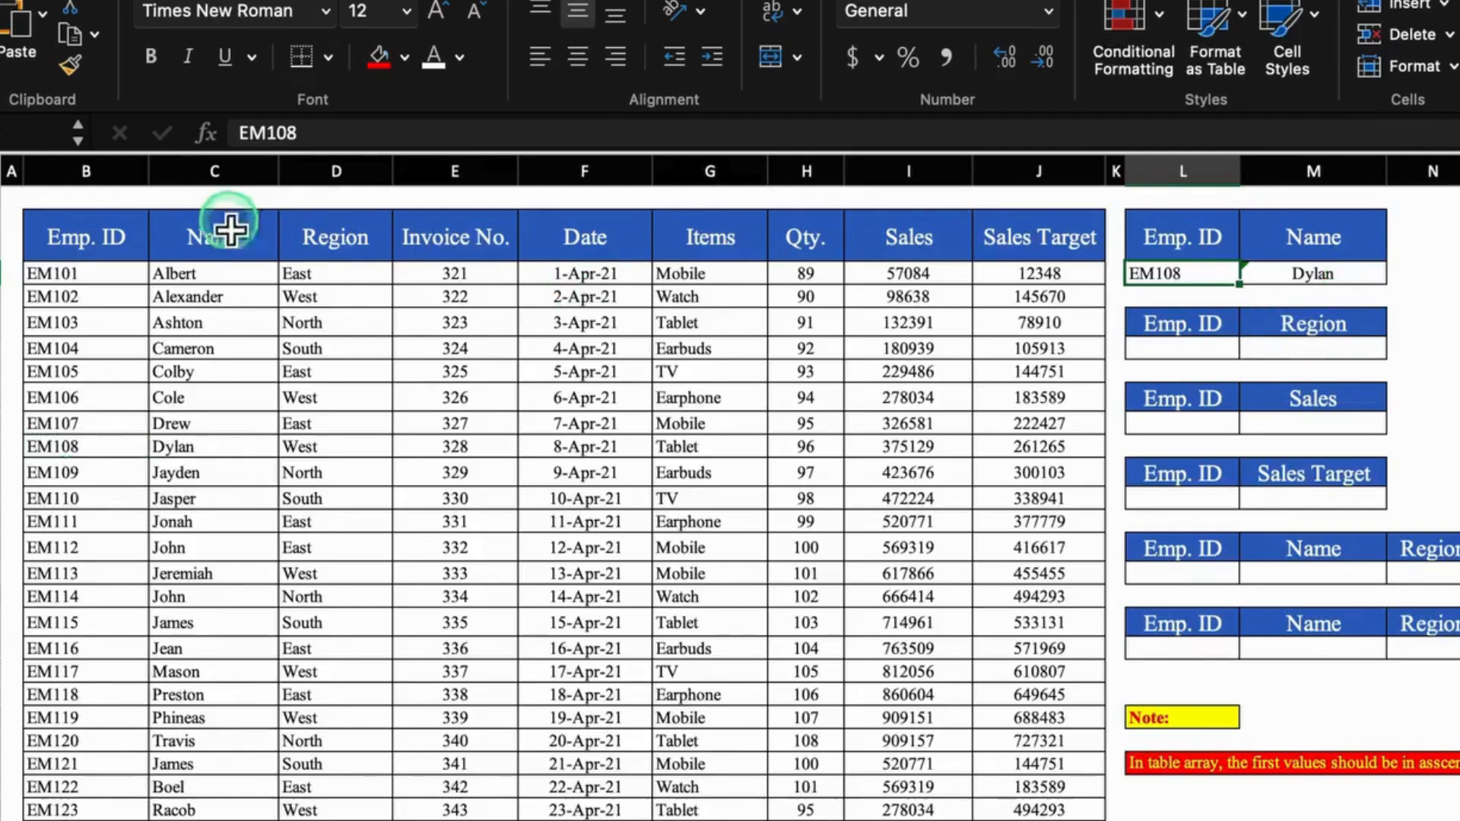
Step: Replace the formula in M3 with =LOOKUP(L3,B:J), and highlight row 10 of the data table for comparison
drag(104, 180, 197, 183)
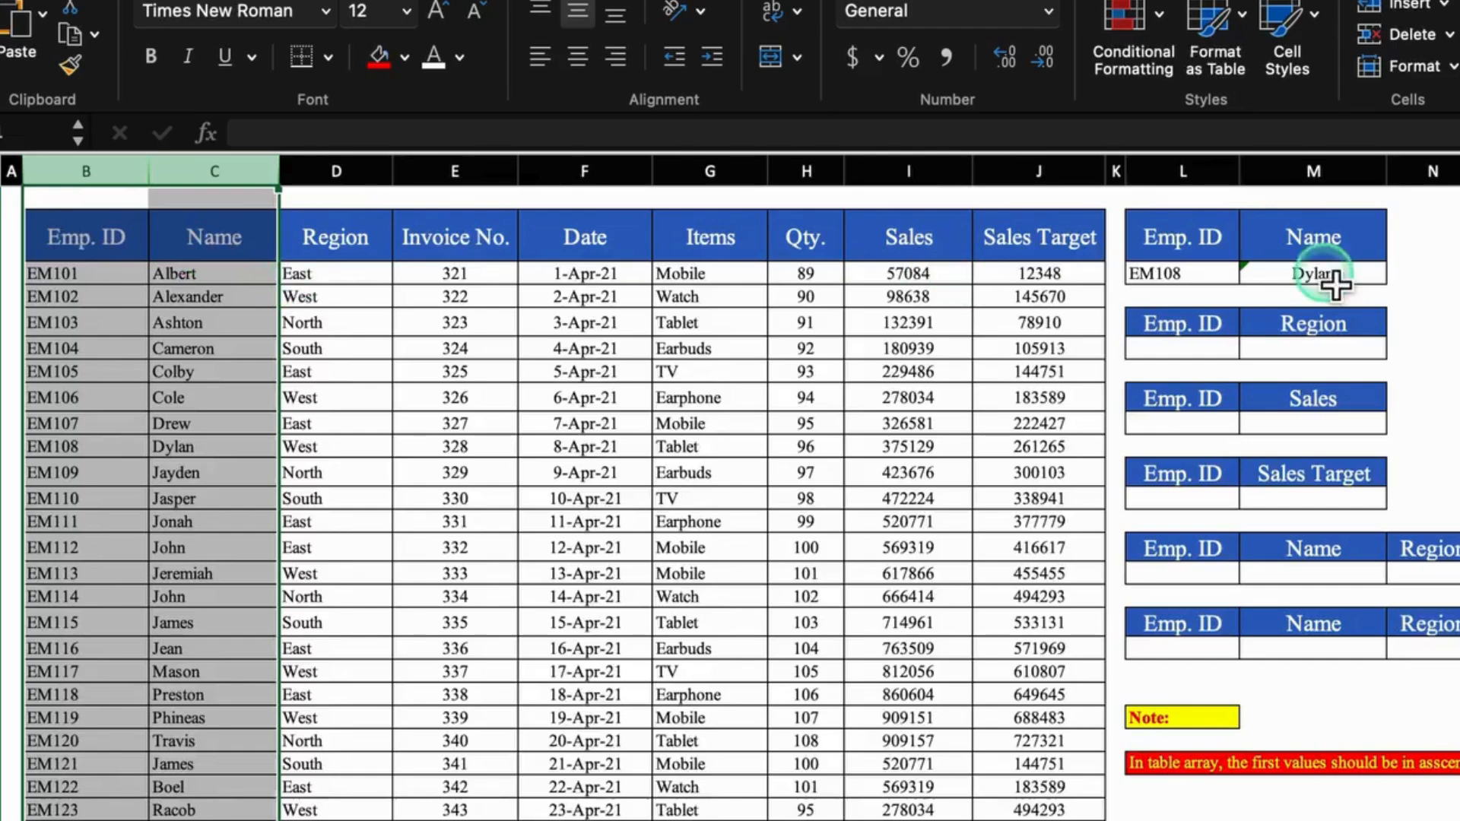
click(1335, 277)
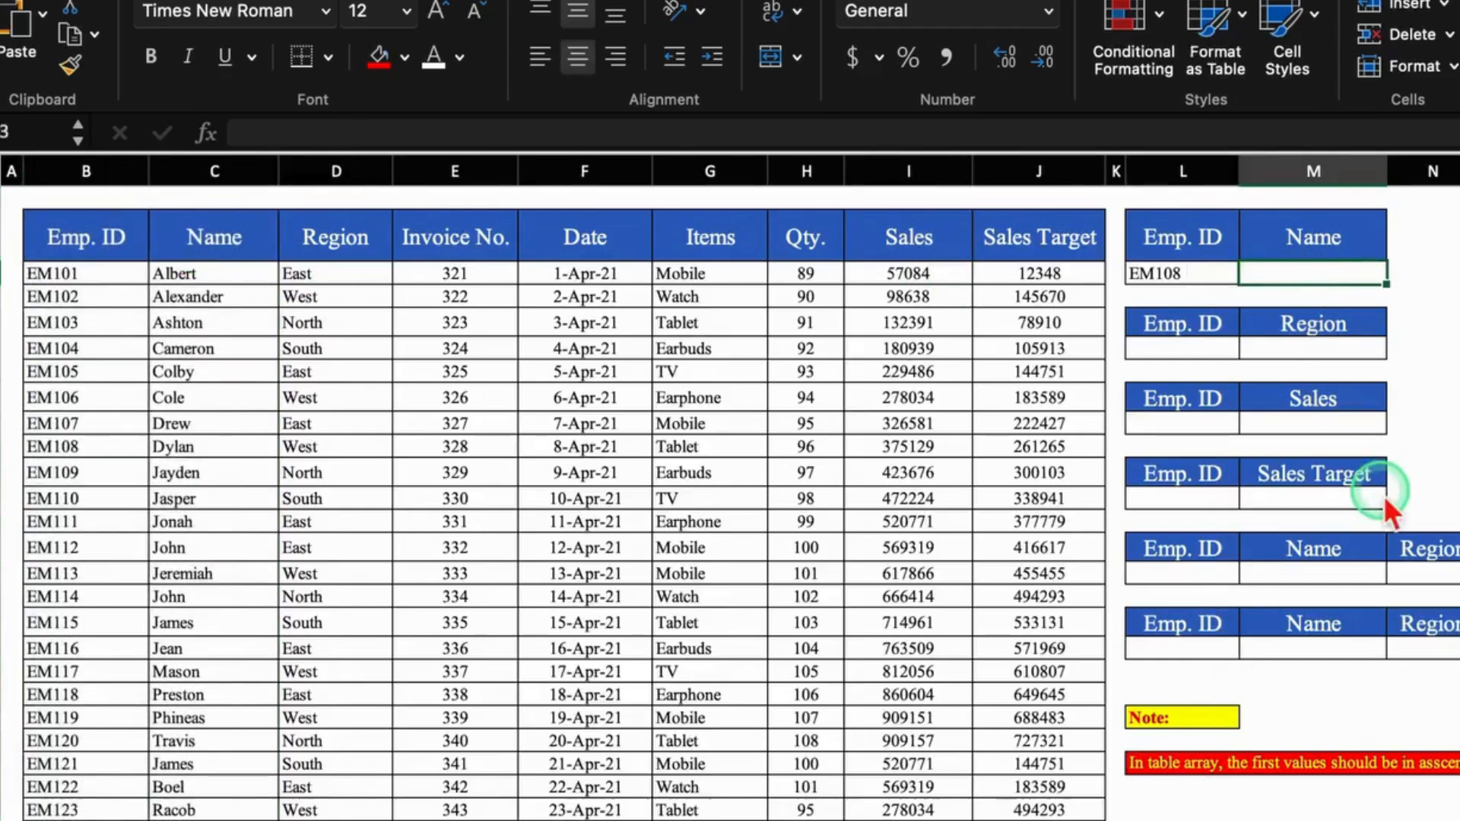
text(=)
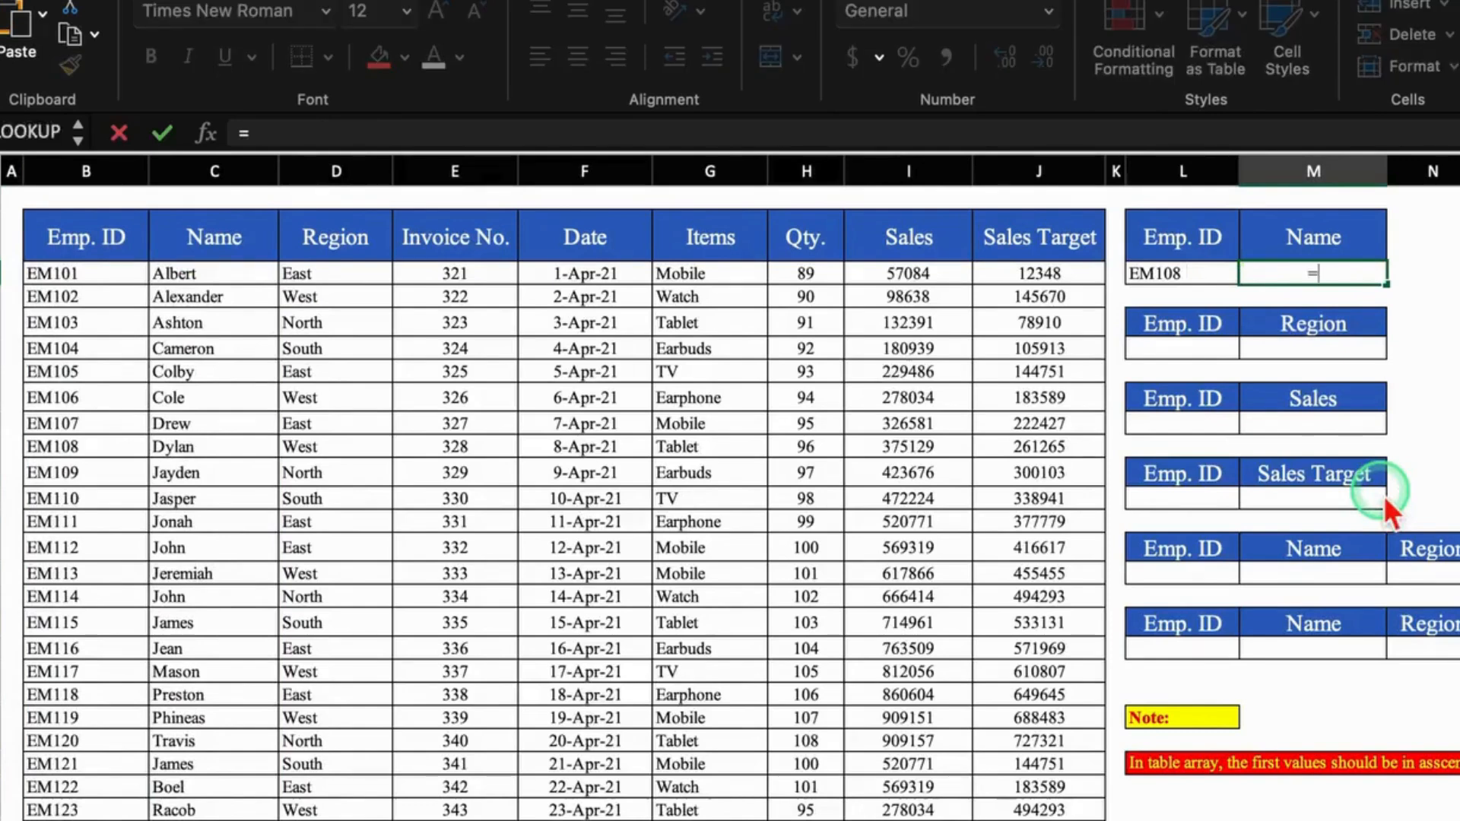
text(look)
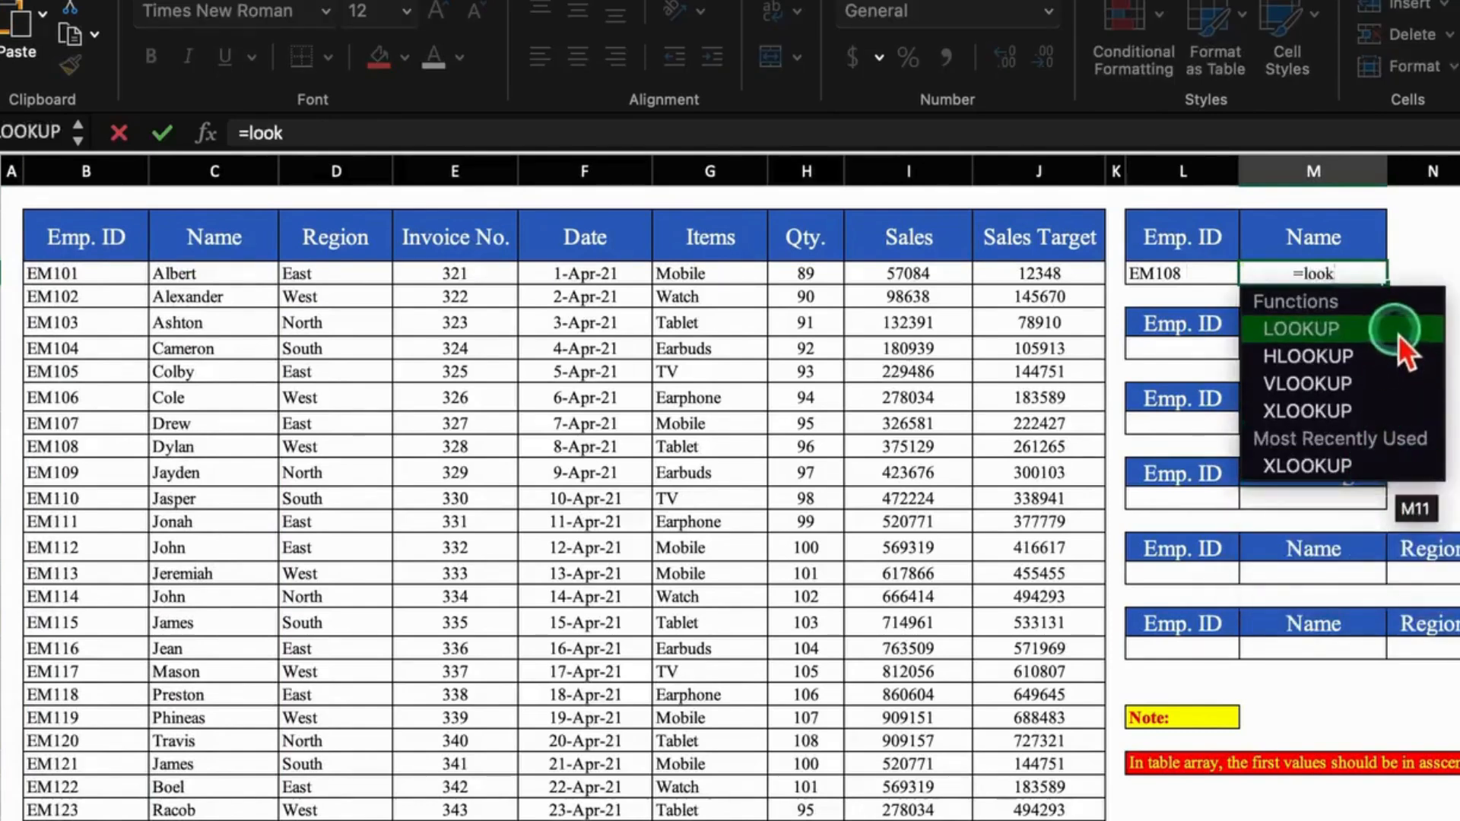
double_click(1397, 334)
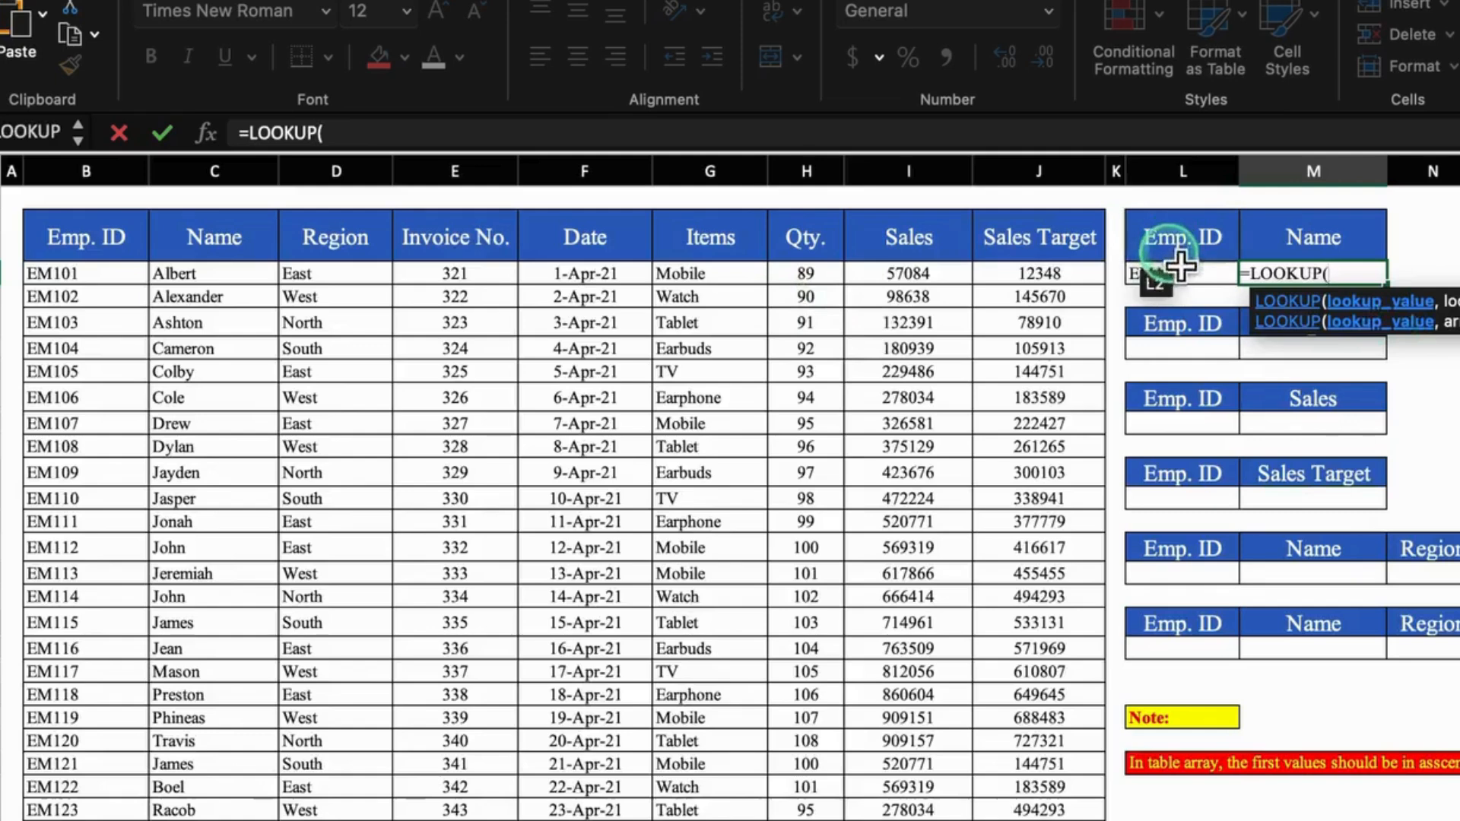
click(1181, 266)
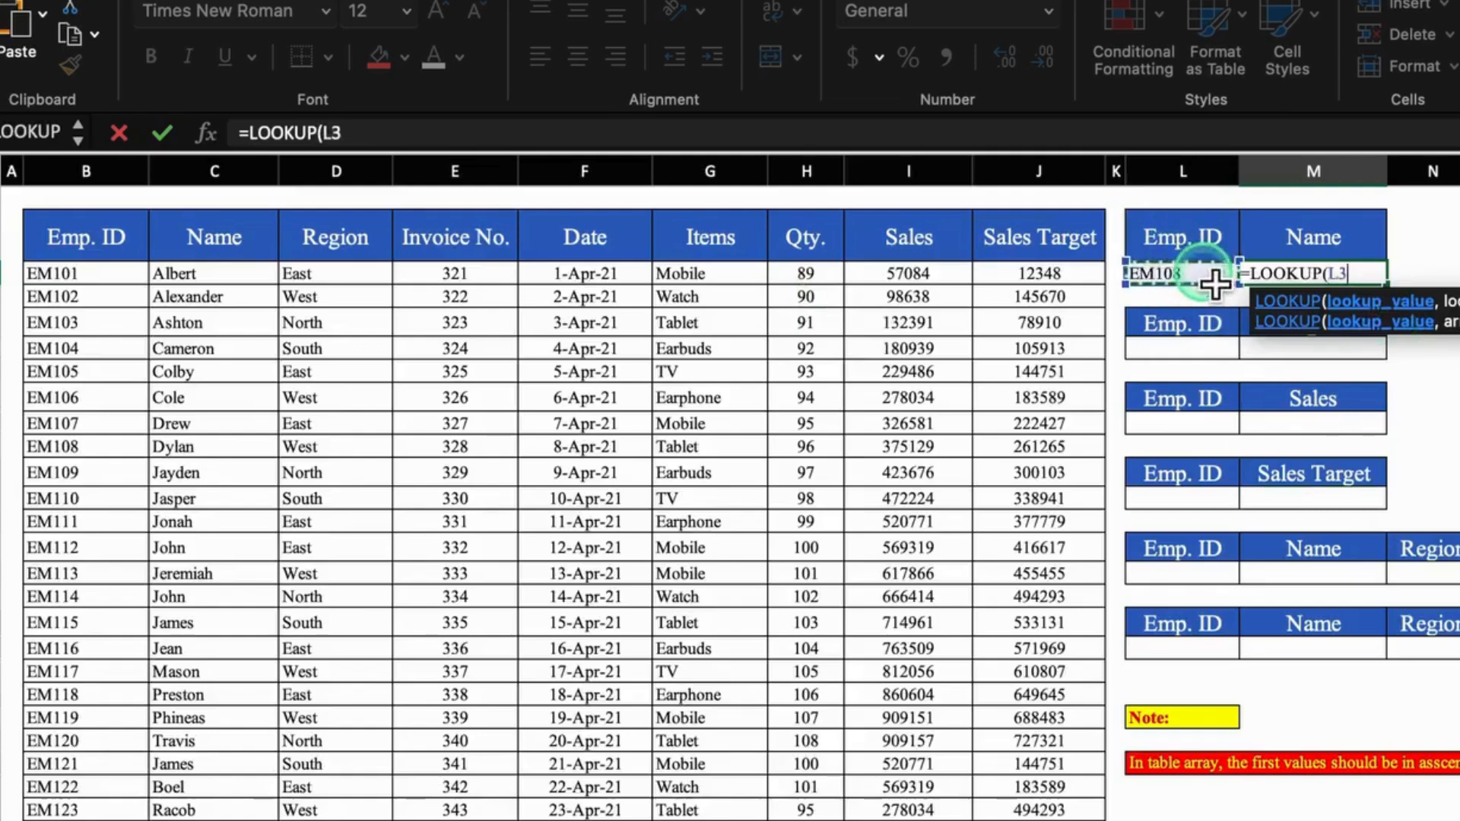
text(,)
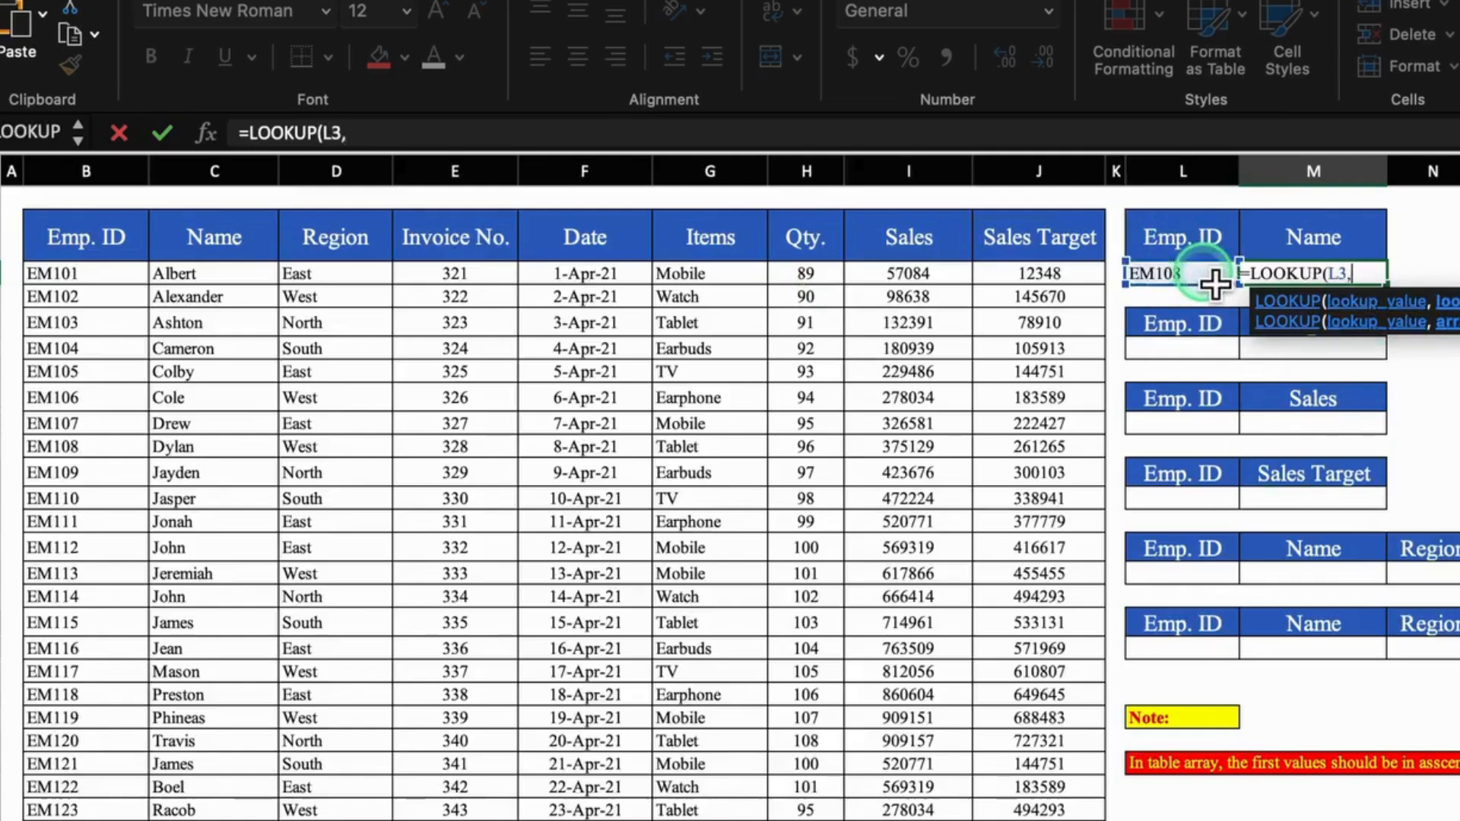
click(86, 176)
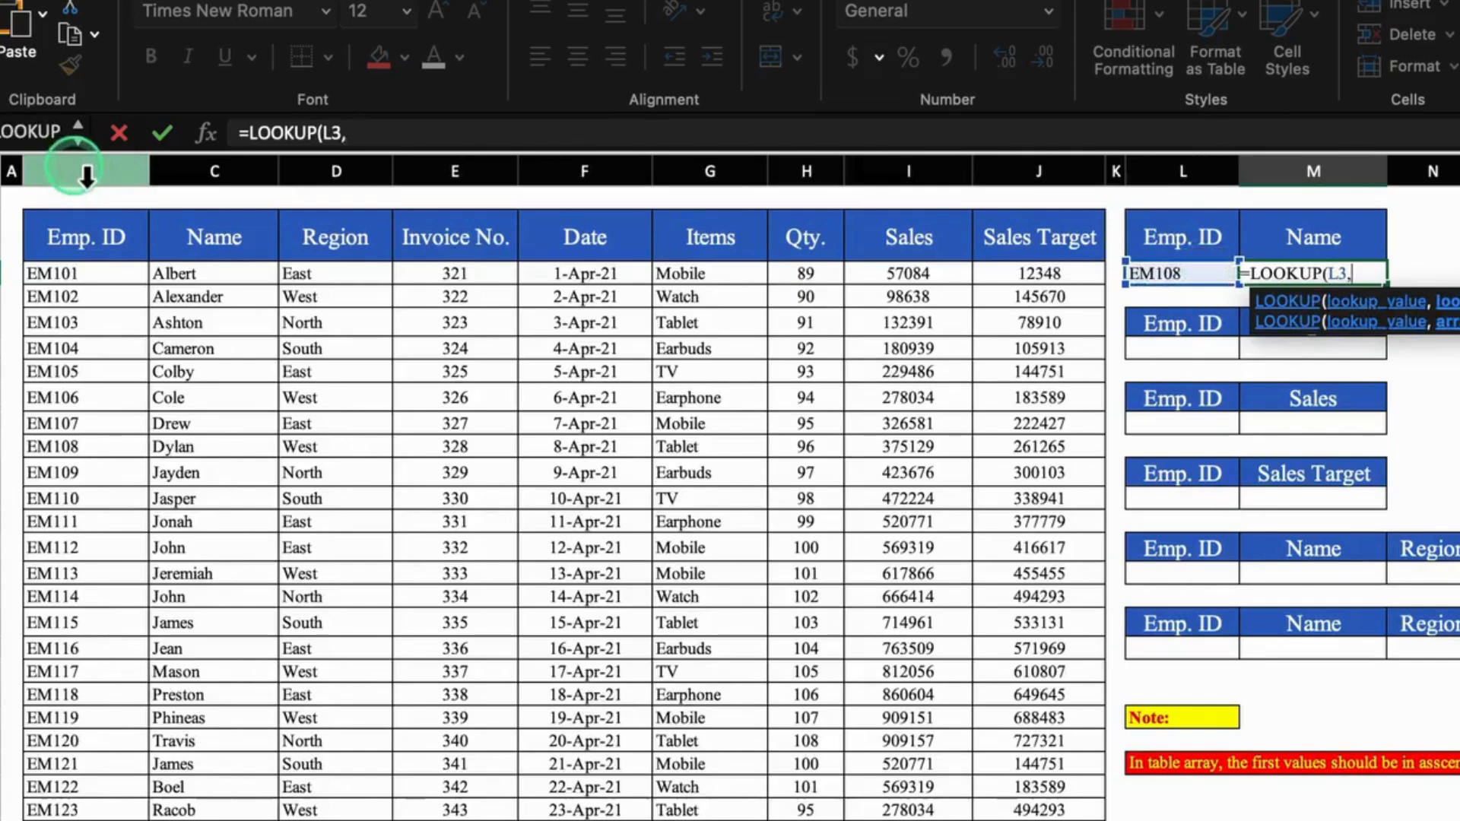
drag(86, 176, 1047, 211)
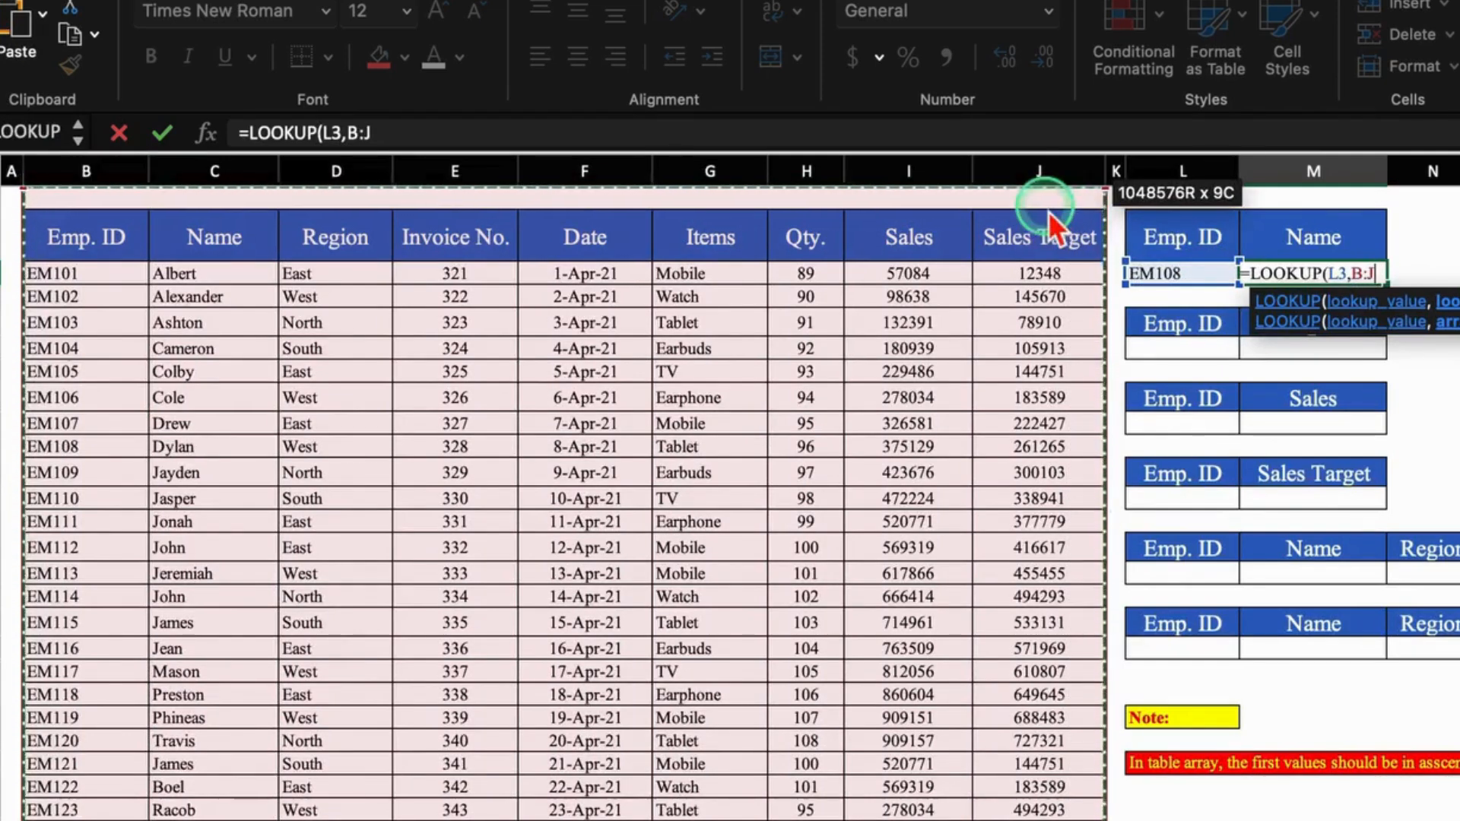
text())
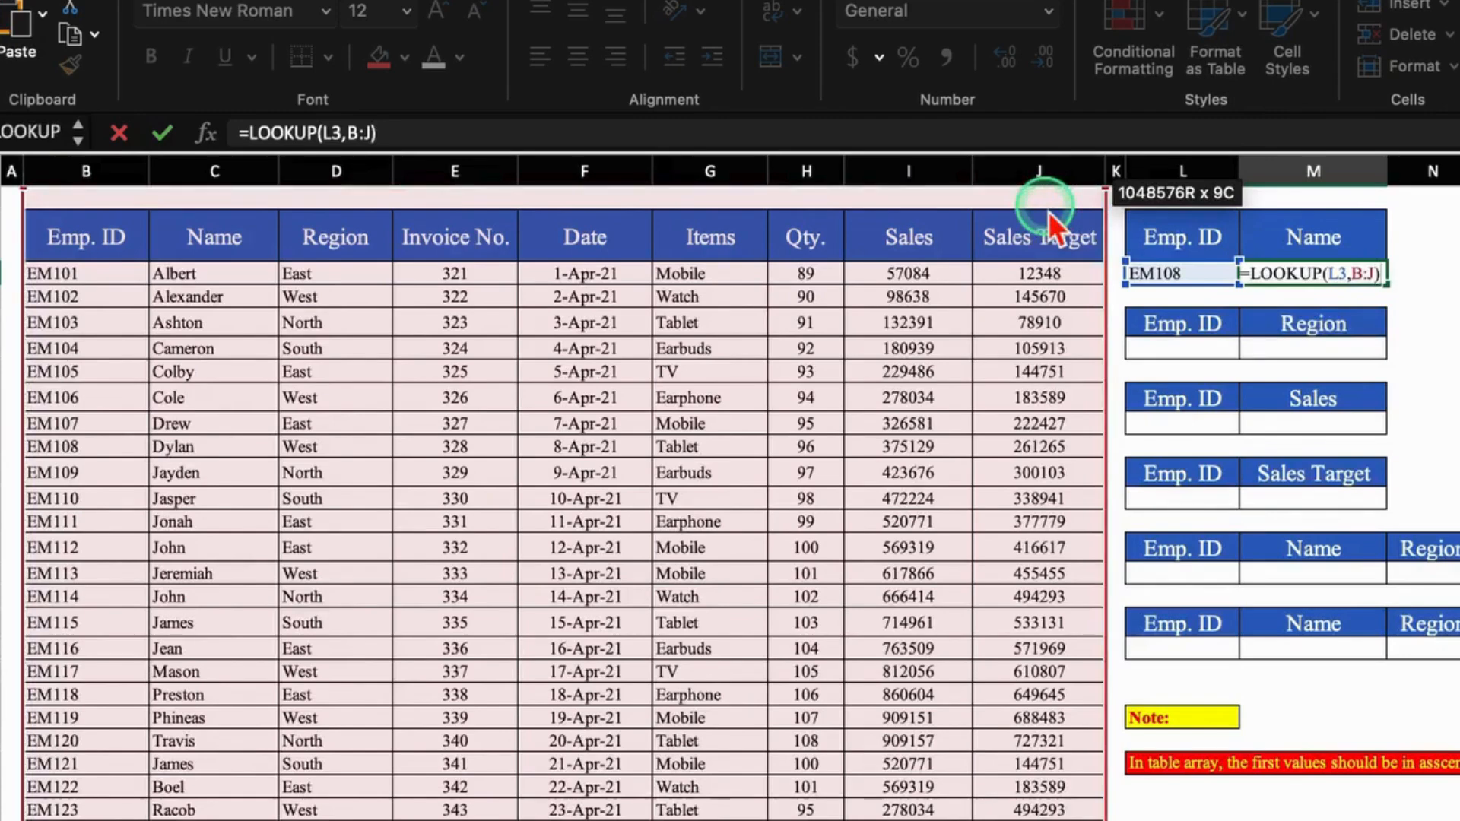
key(Return)
click(1366, 280)
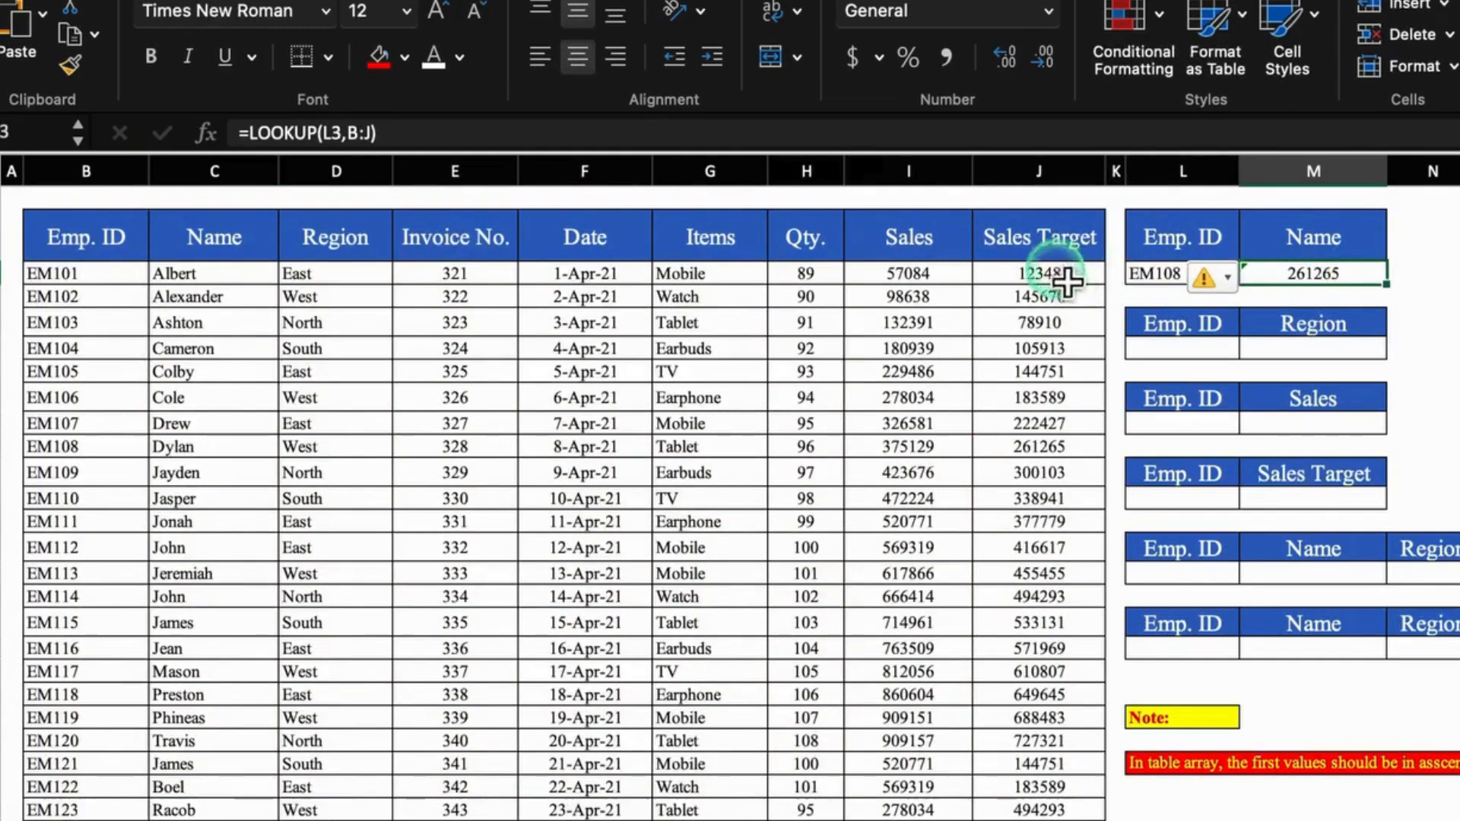
click(4, 447)
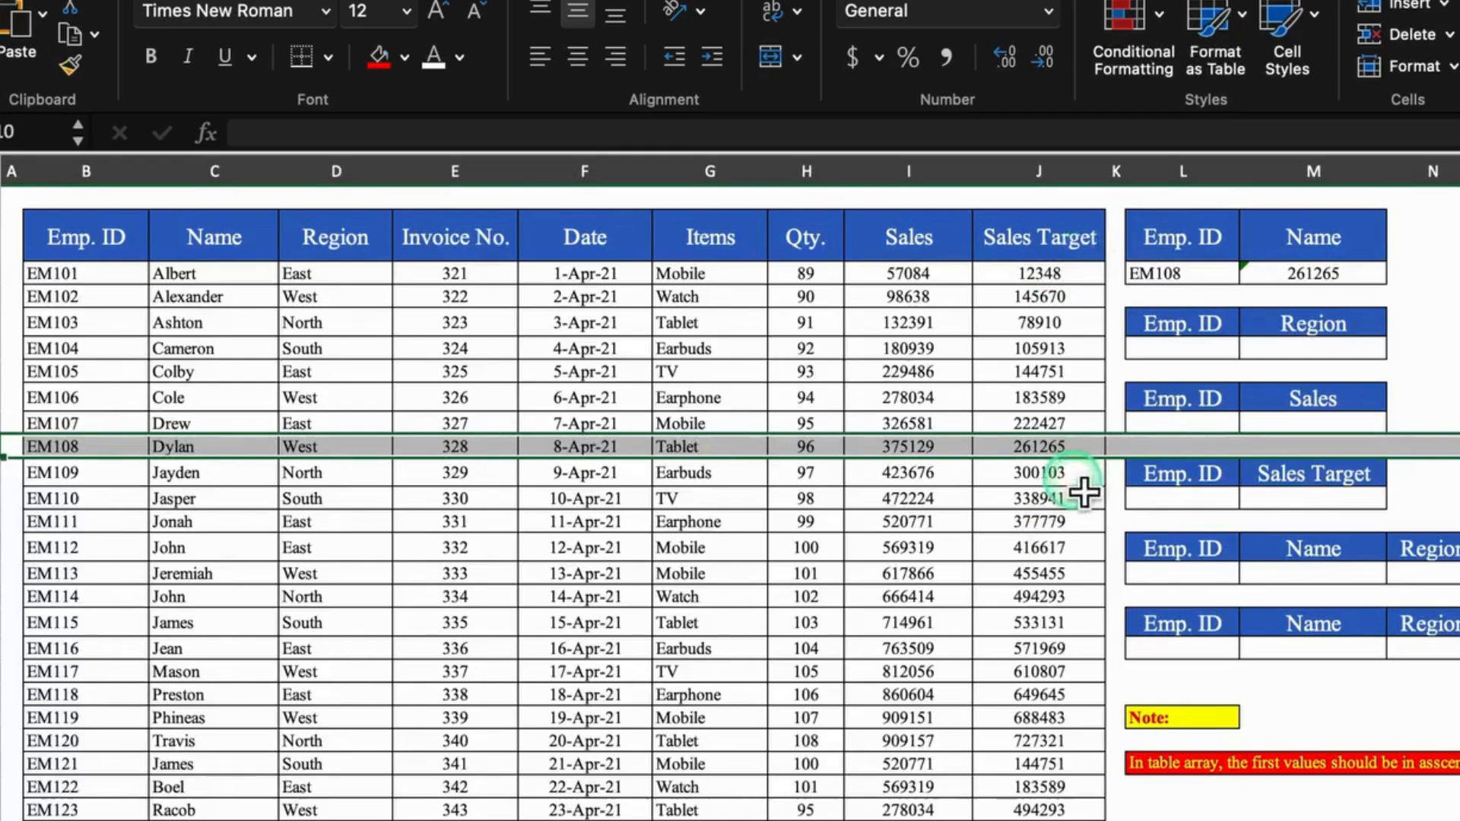
Step: Replace the formula in the Name cell M3 with =LOOKUP(L3,B:C)
click(1324, 285)
key(Delete)
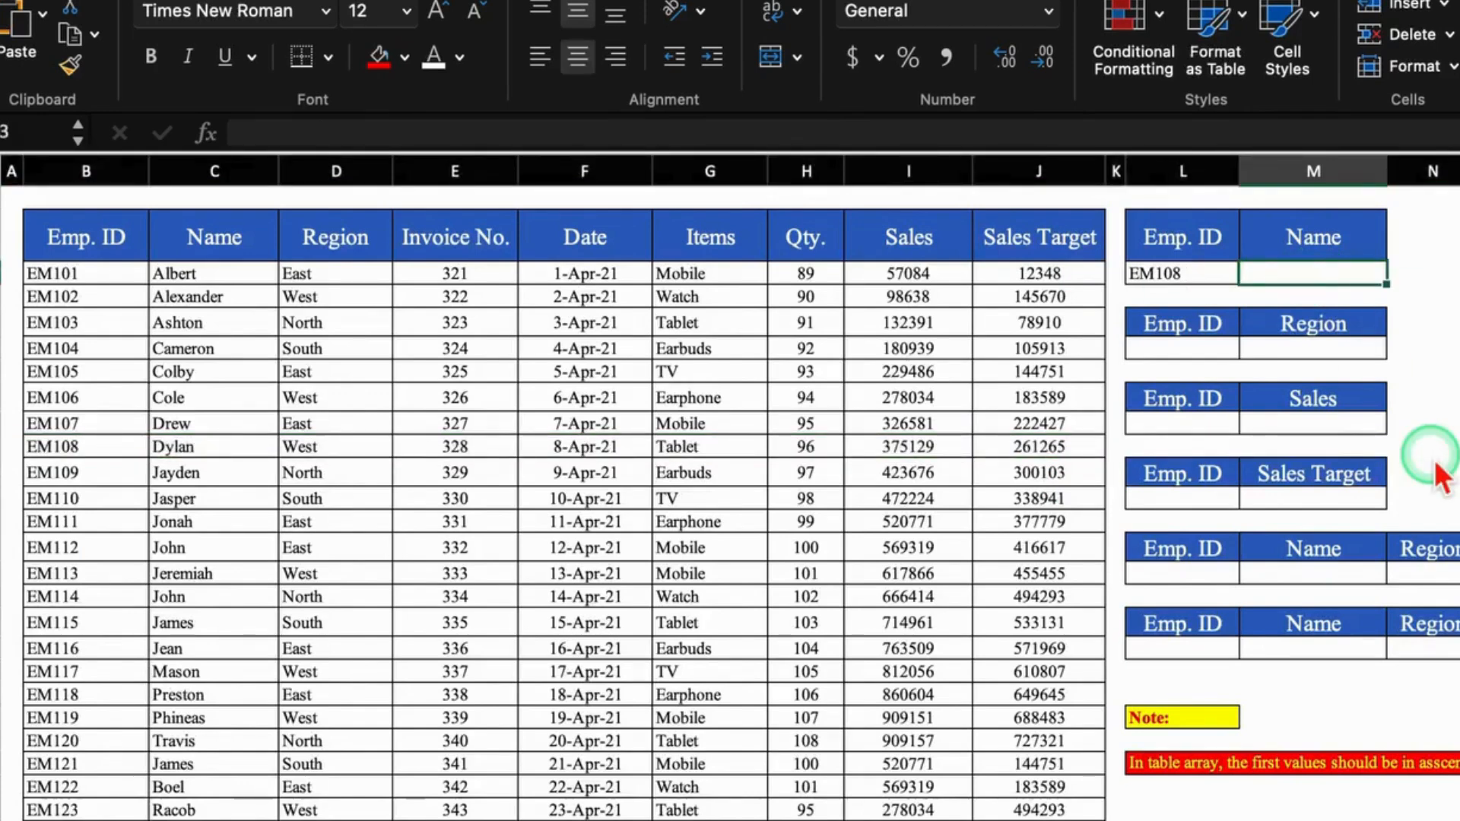
text(=look)
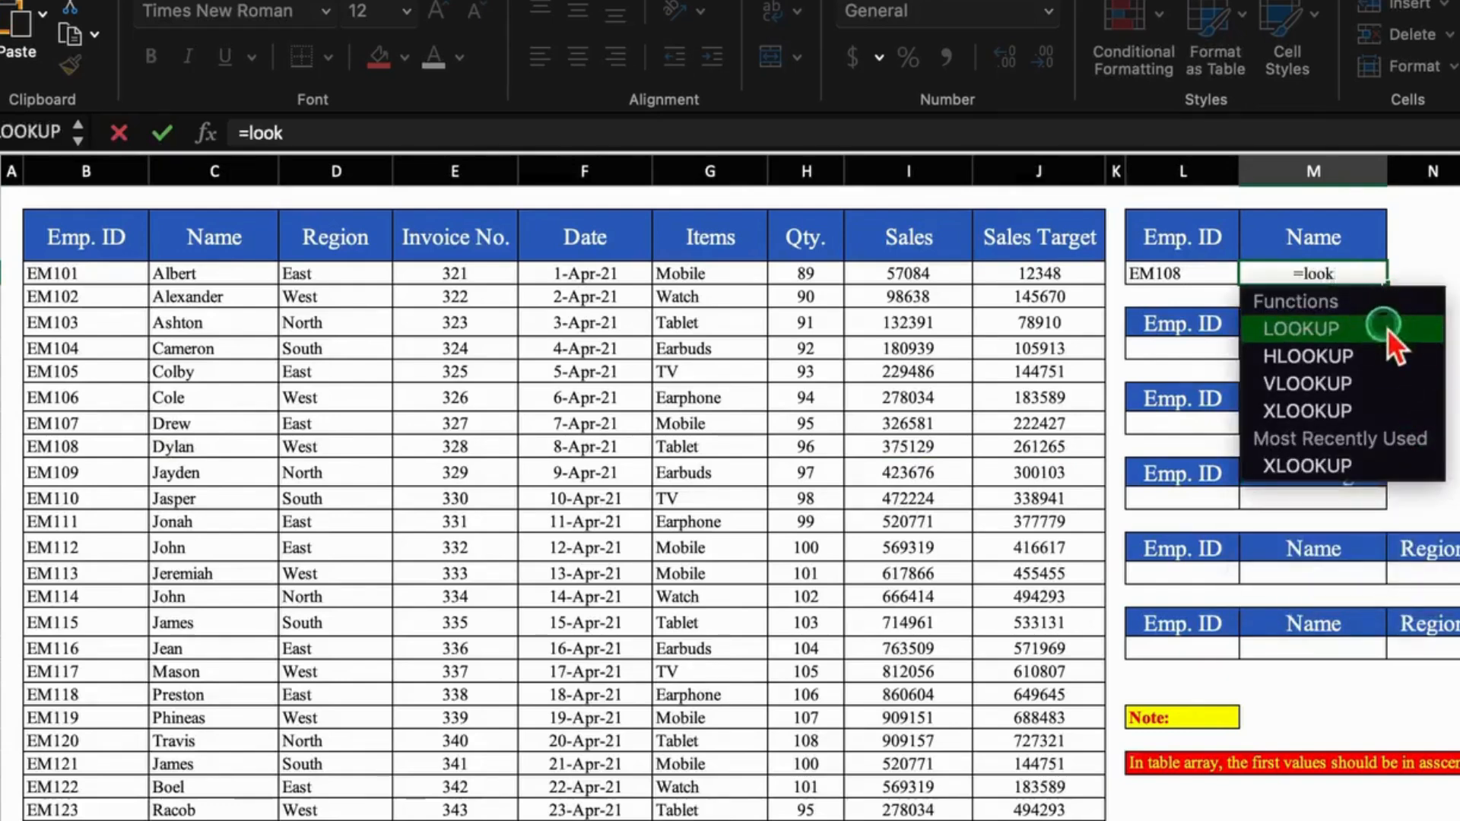
click(1387, 328)
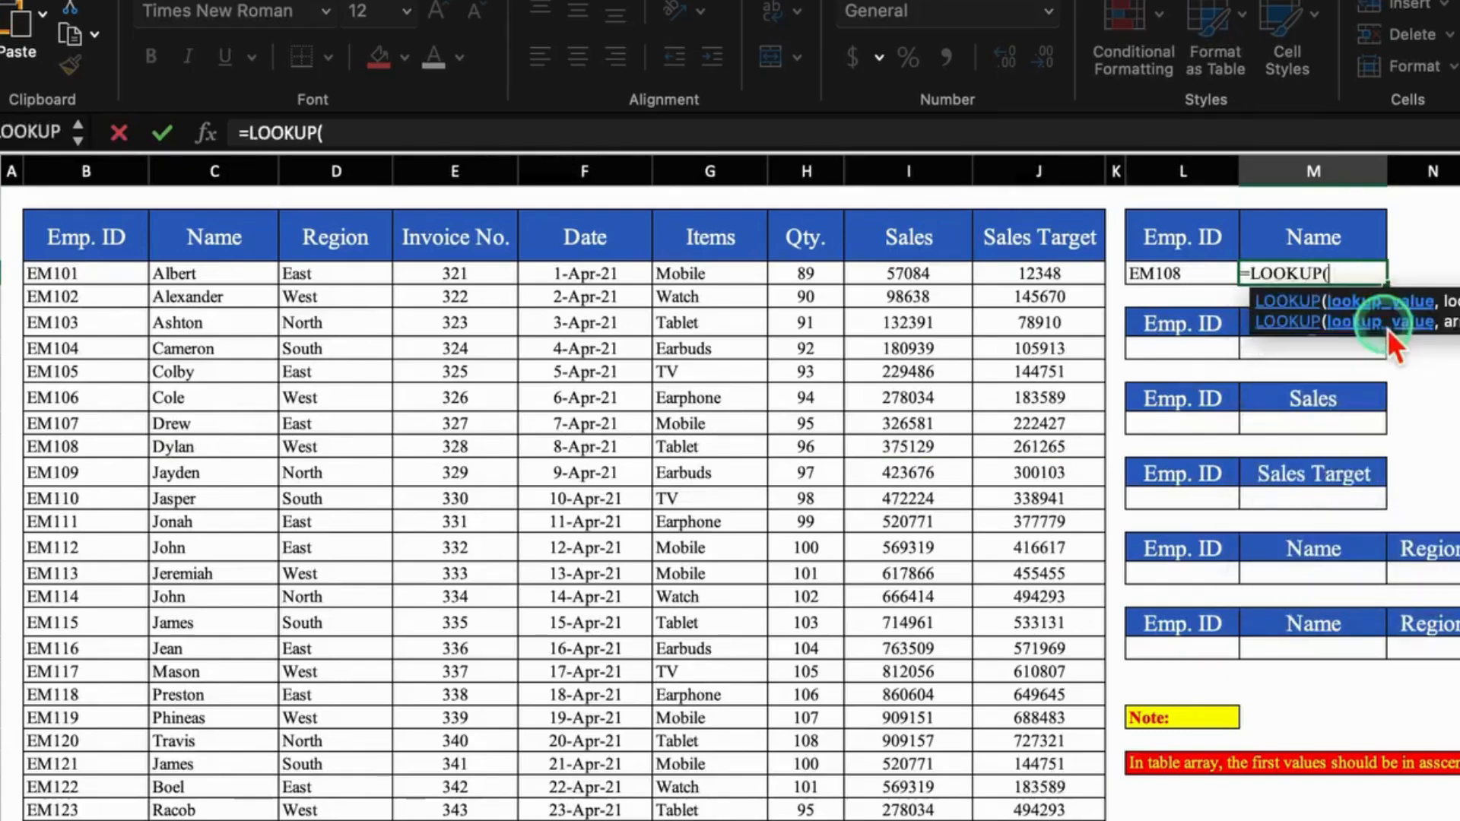
click(1188, 281)
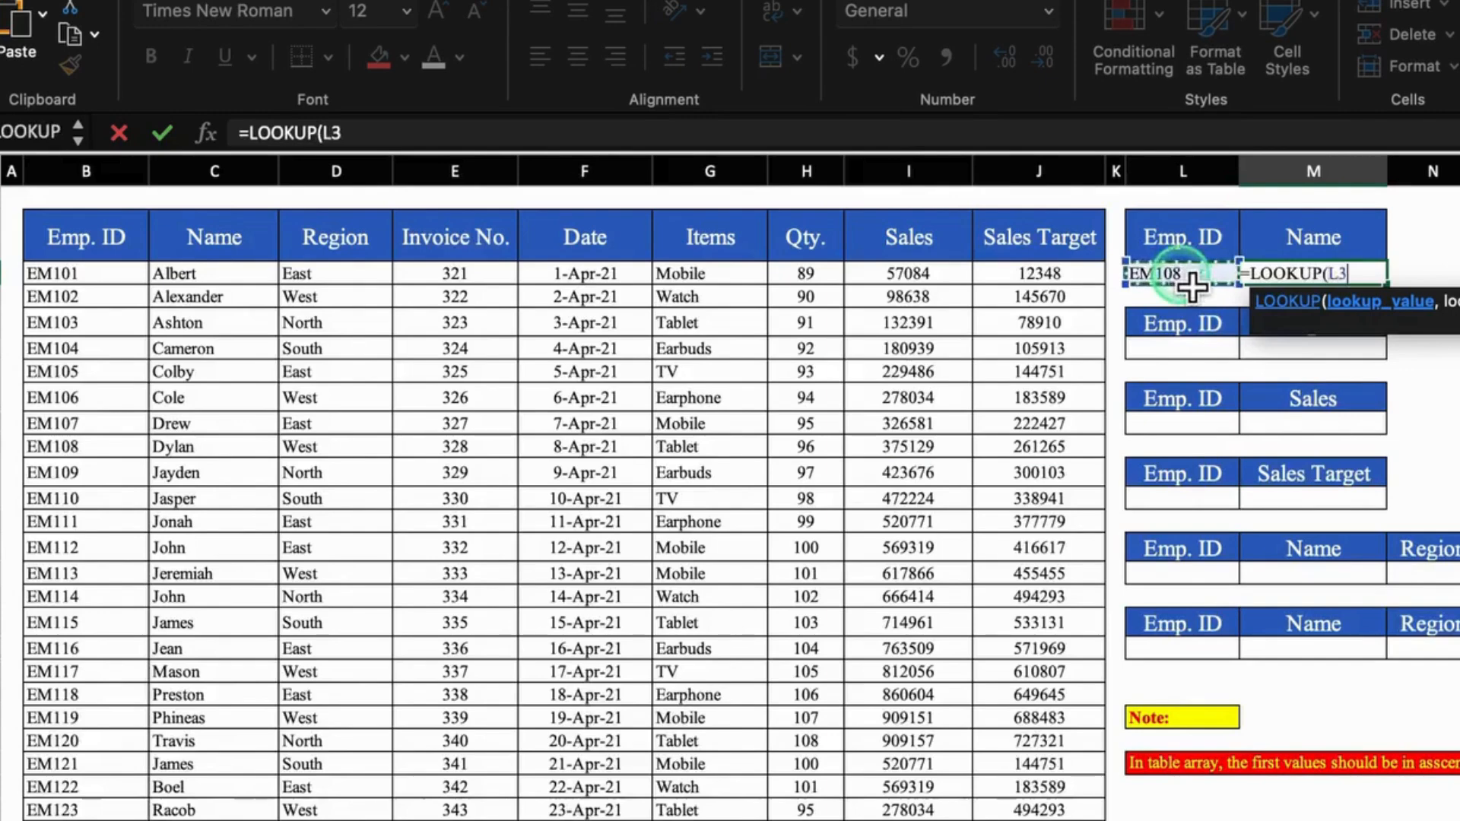
text(,)
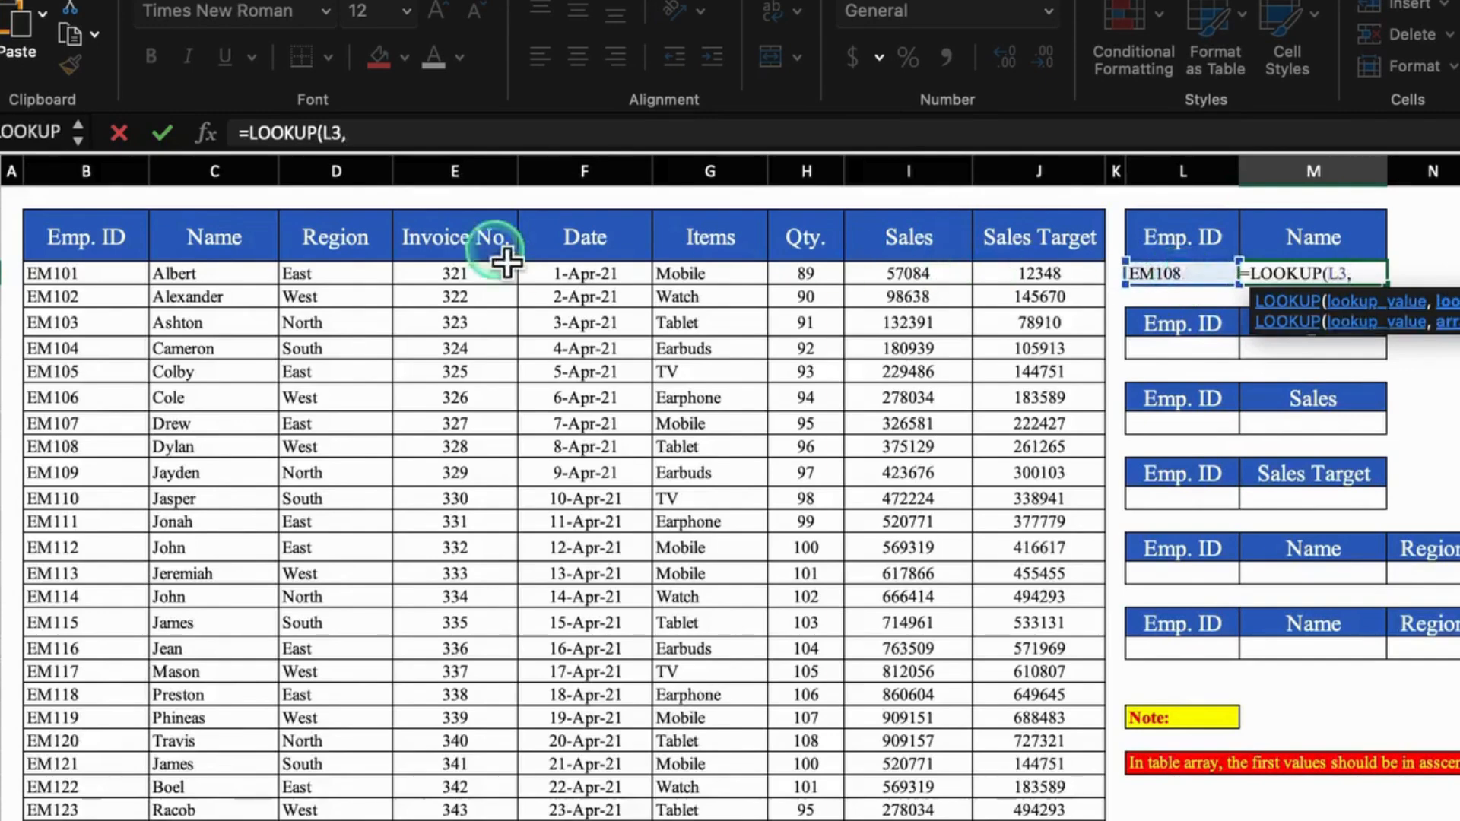
click(125, 172)
drag(206, 180, 212, 180)
text())
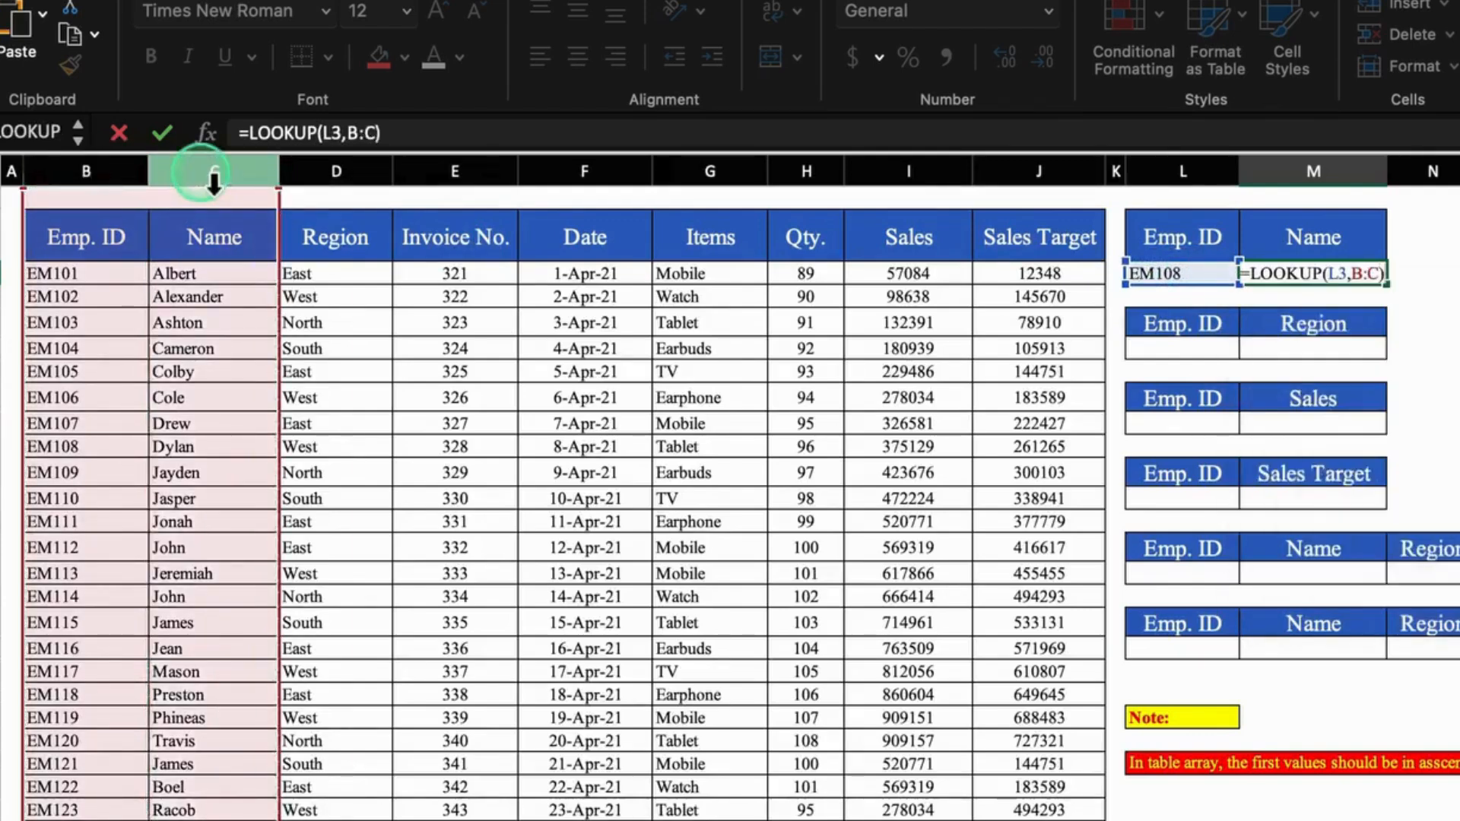
key(Return)
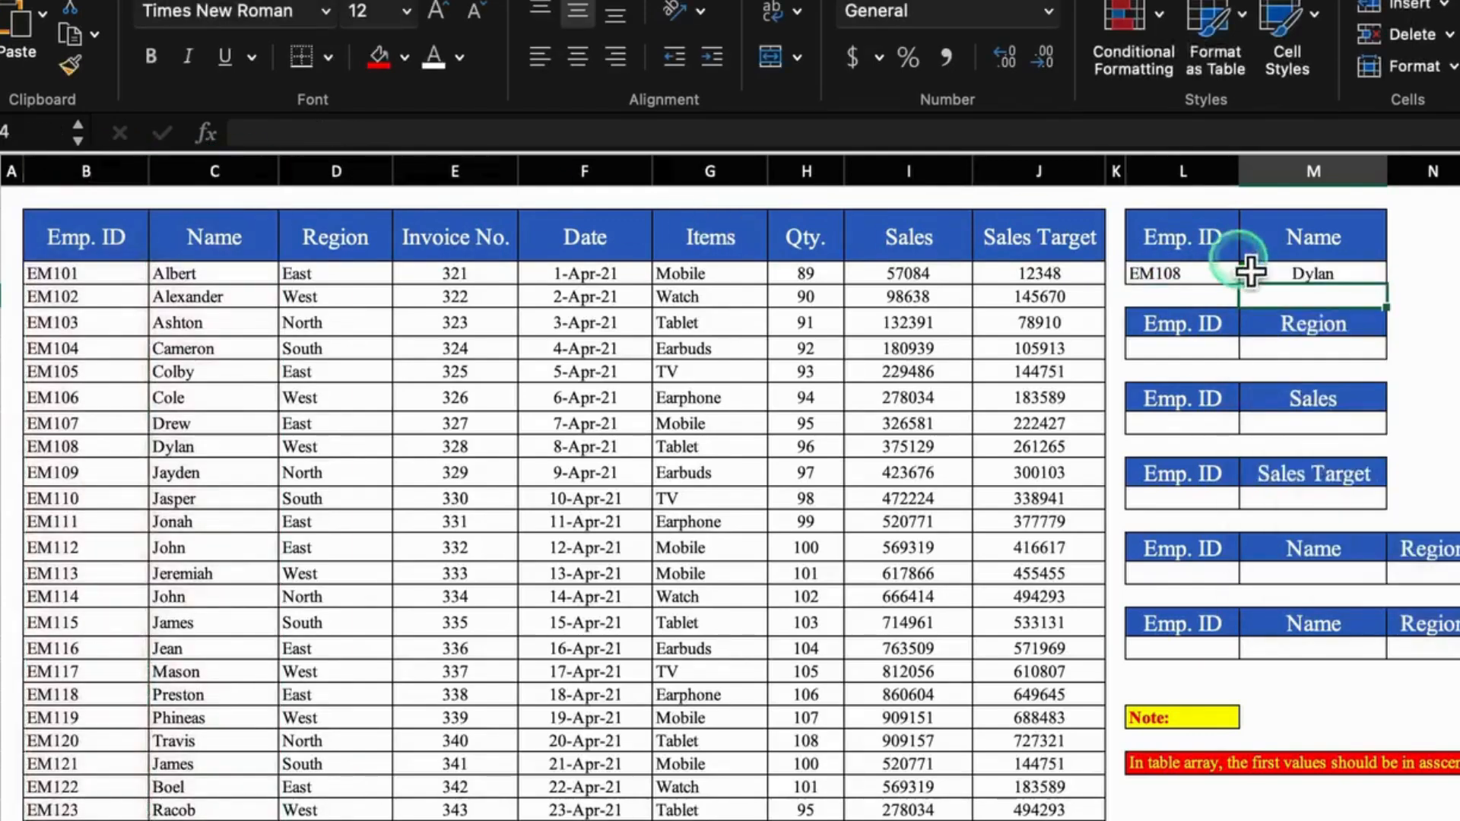
Step: Copy the employee ID from L3 into the Emp. ID cells of the other lookup tables: L6, L9, L12, L15 and L18
click(1182, 348)
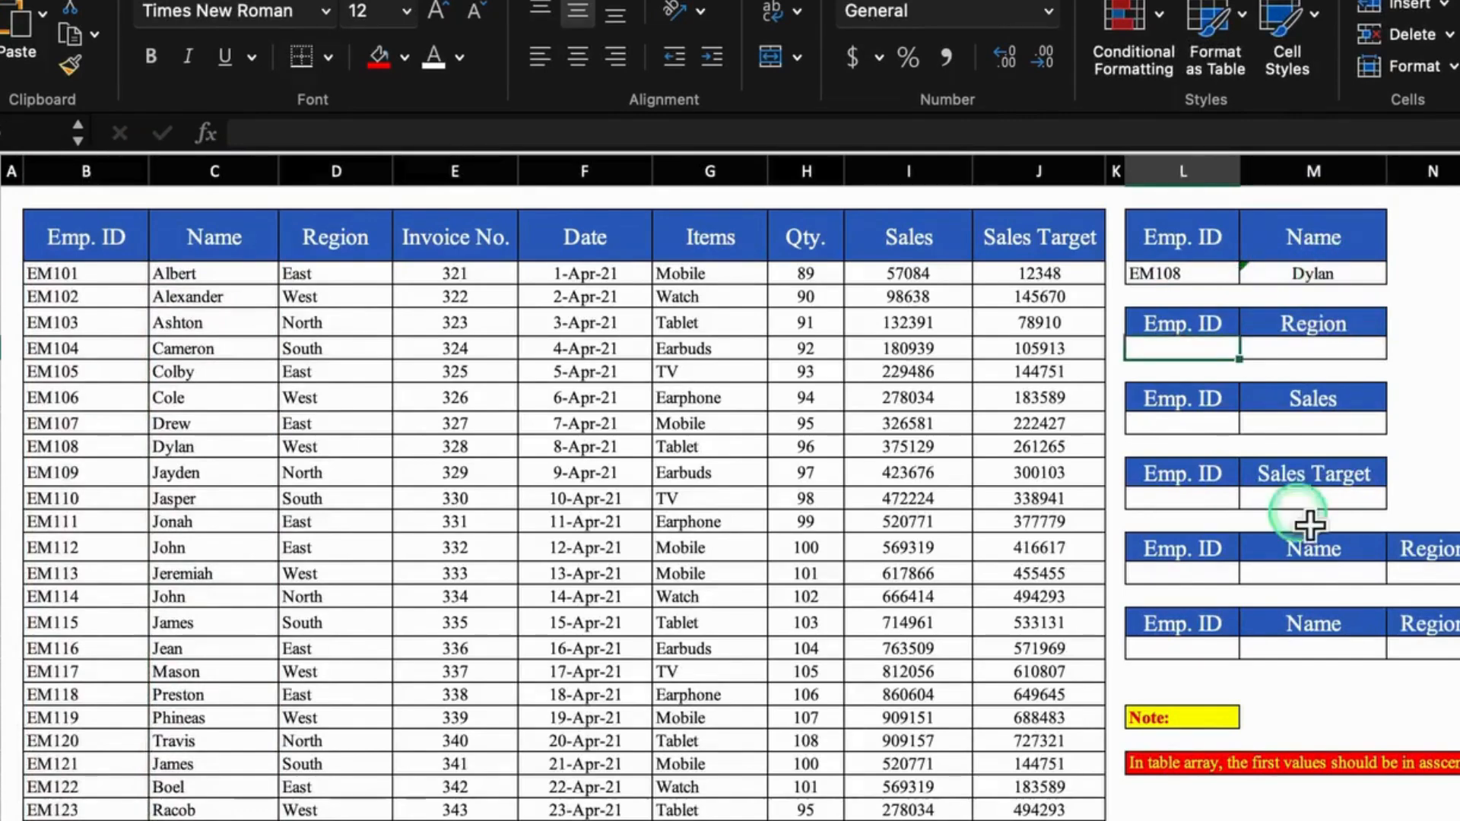
click(1218, 276)
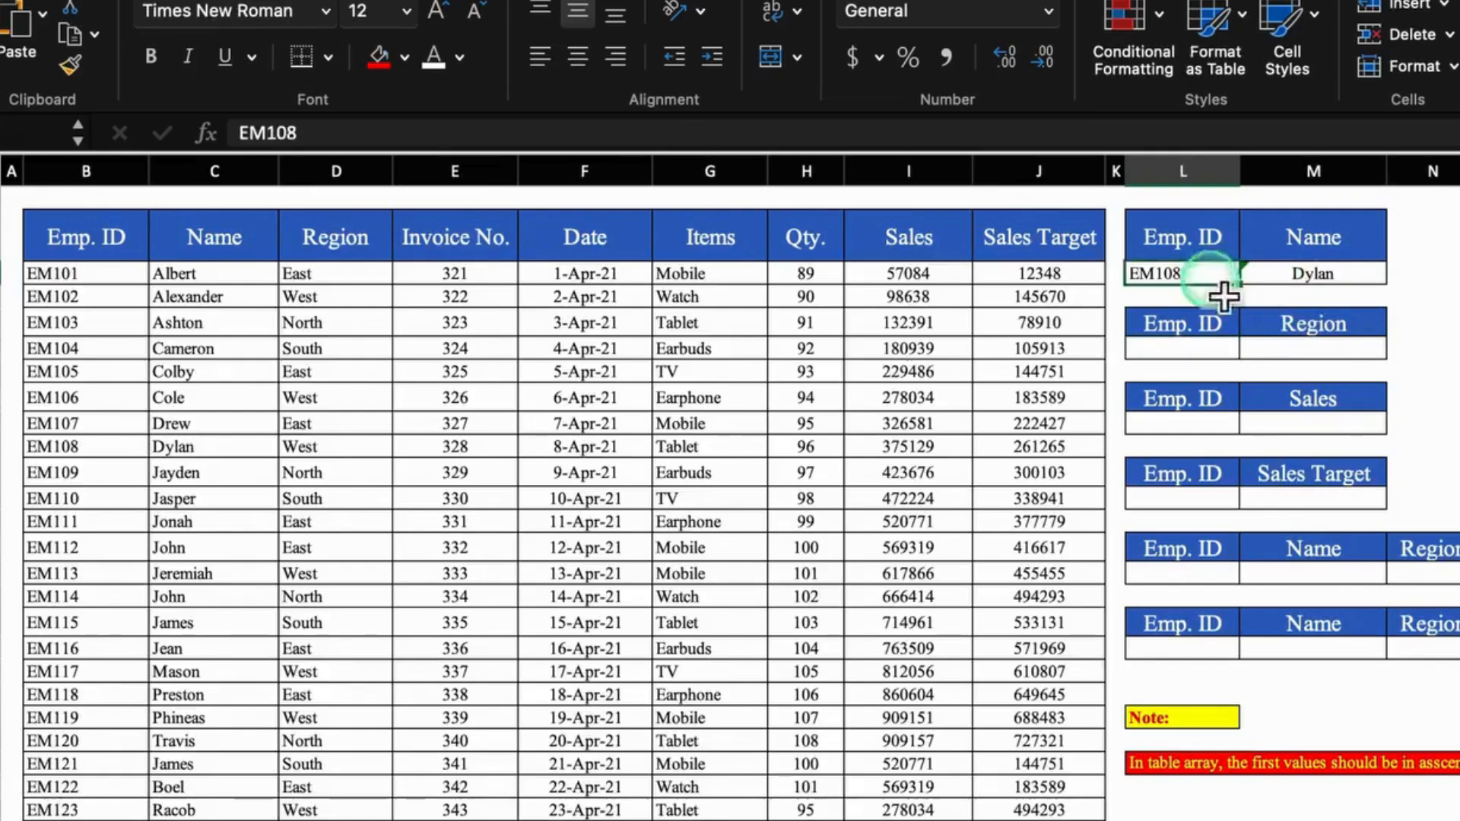
key(super+c)
click(1211, 349)
key(super+v)
click(1212, 425)
key(super+v)
click(1216, 499)
key(super+v)
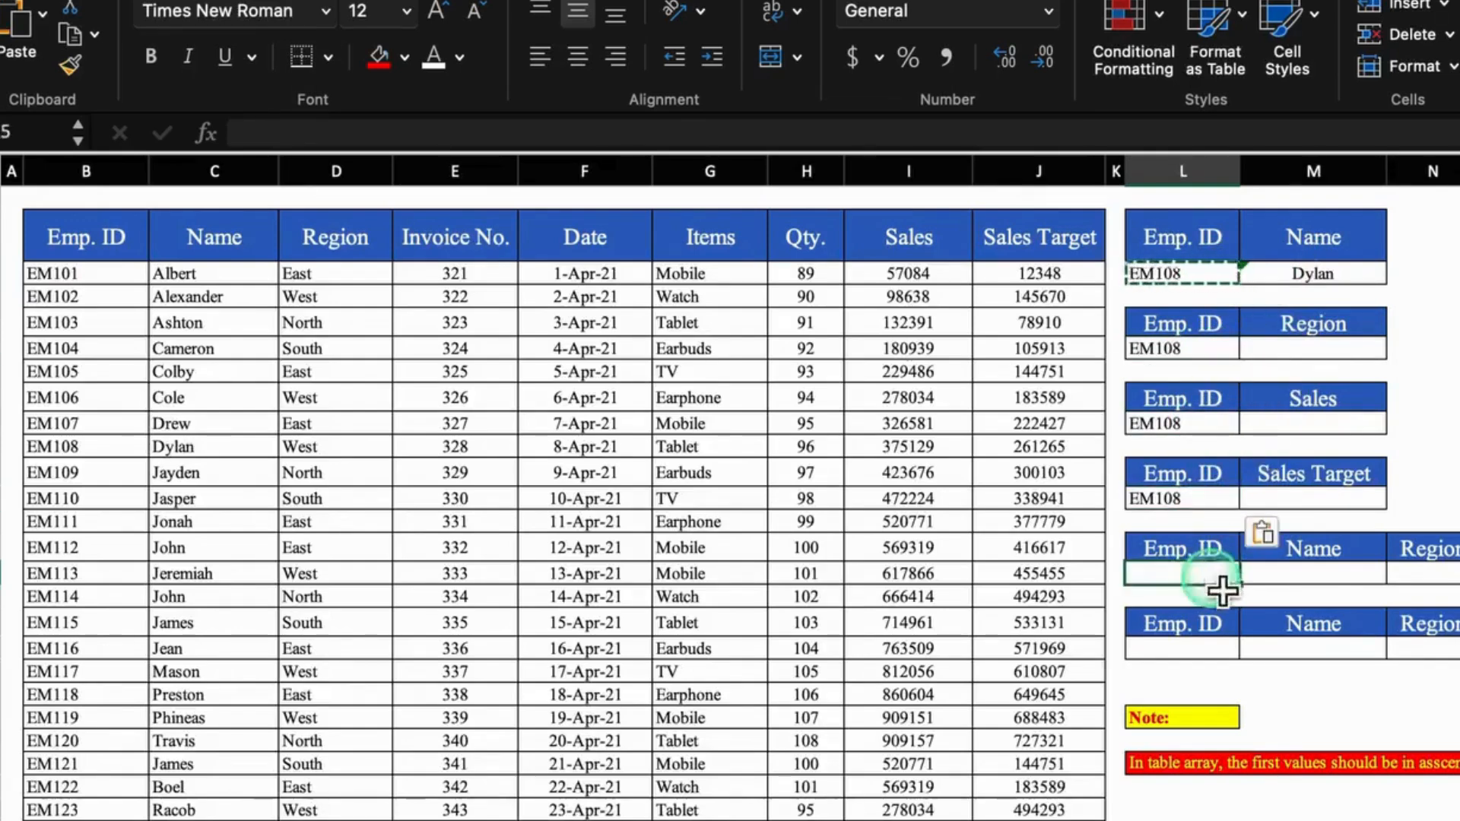
key(super+c)
click(1232, 575)
key(super+v)
click(1216, 650)
key(super+v)
key(Escape)
click(1431, 472)
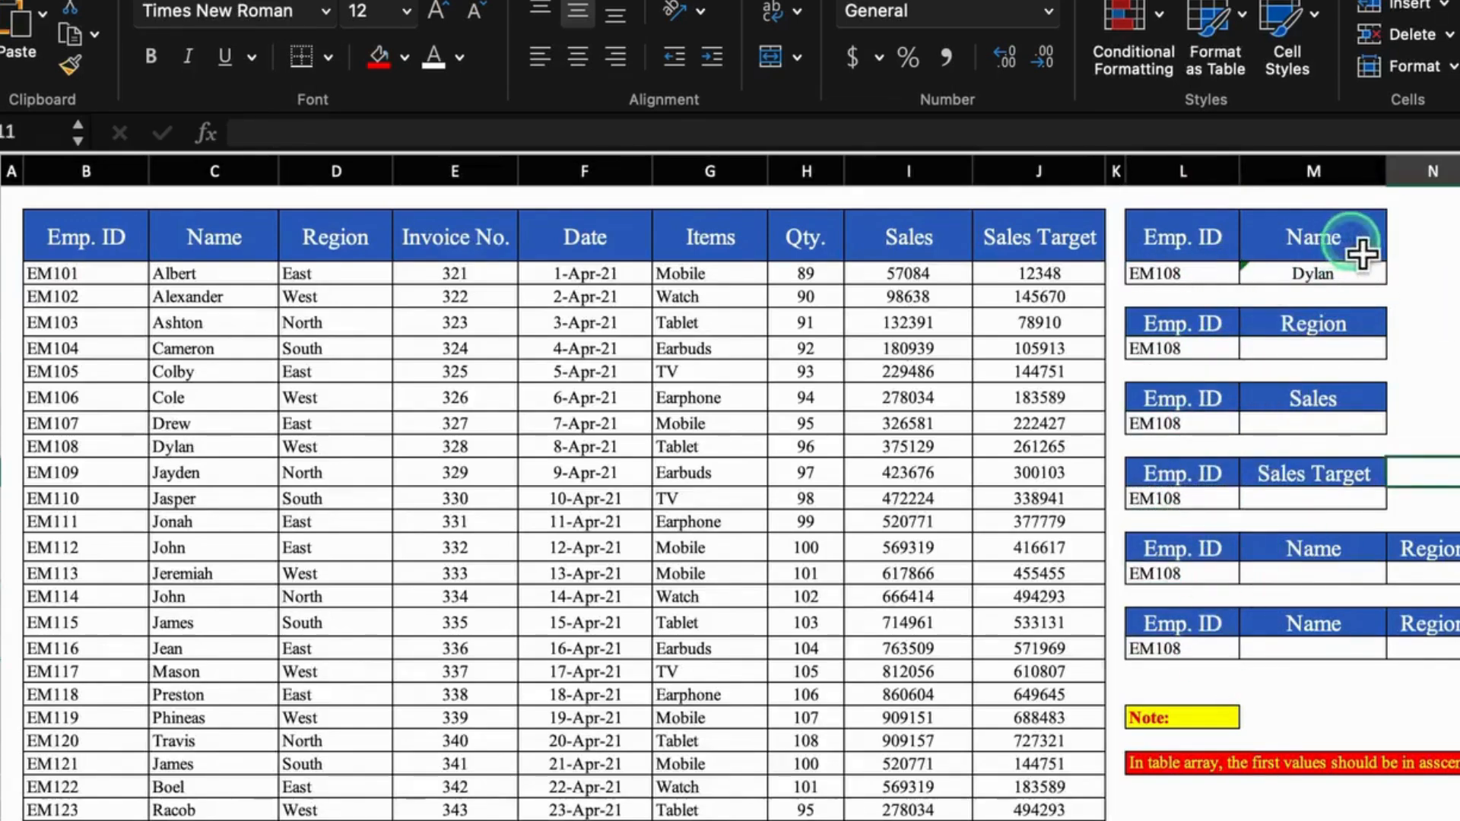
Step: Enter =LOOKUP(L6,B:D) in the Region cell M6 to return the employee's region
click(1364, 357)
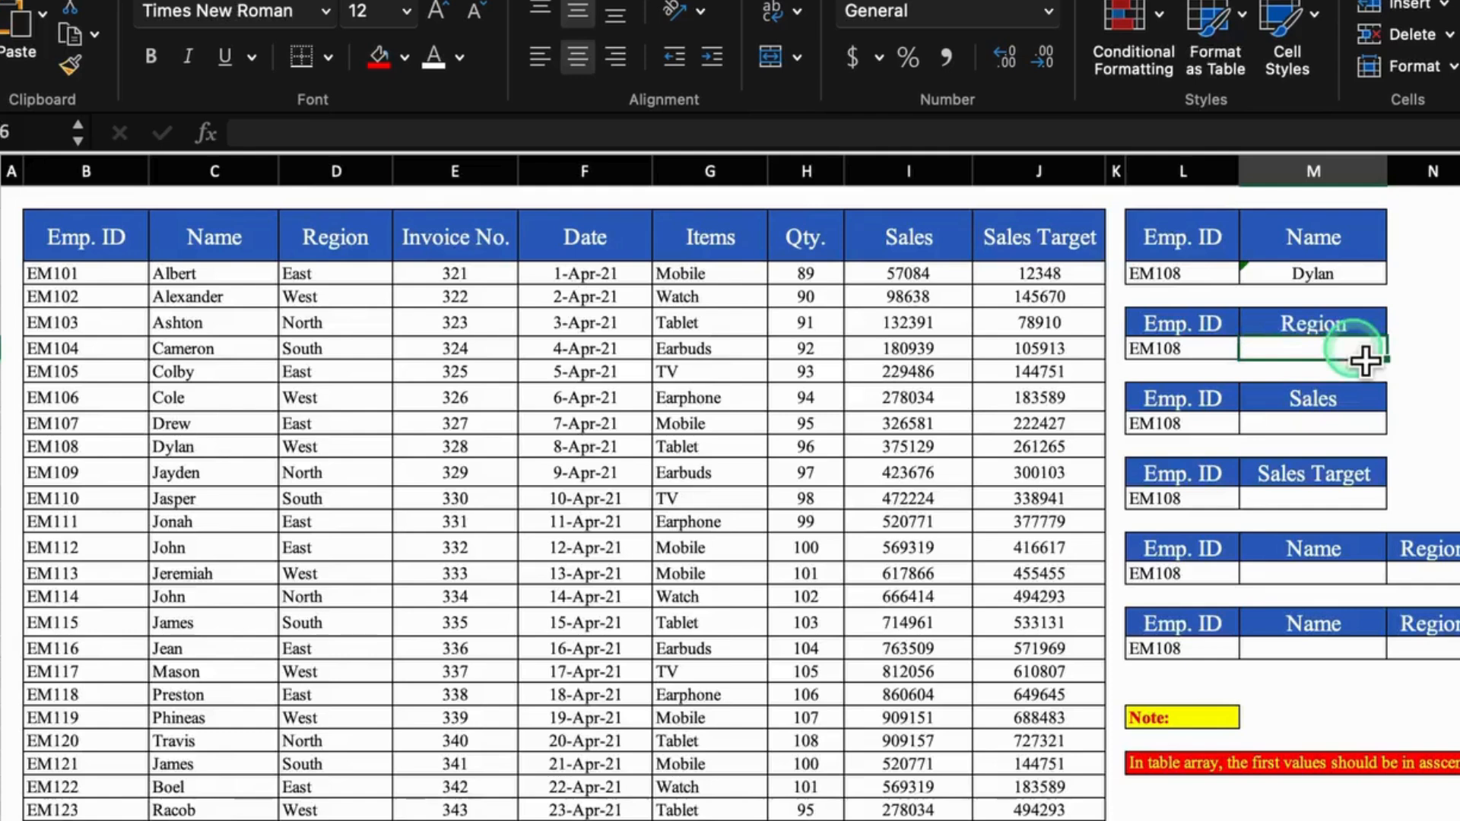
text(=look)
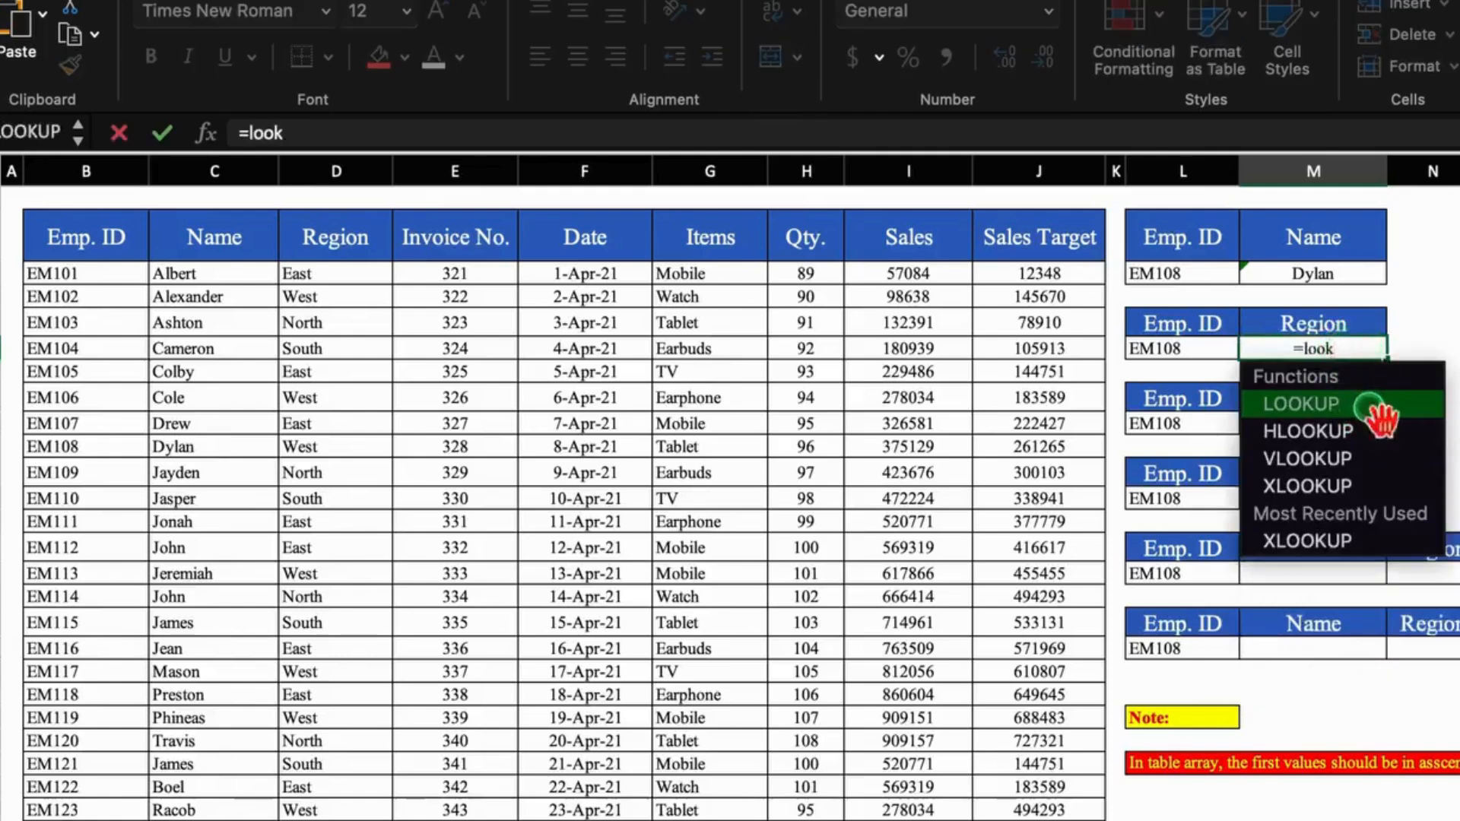
double_click(1372, 410)
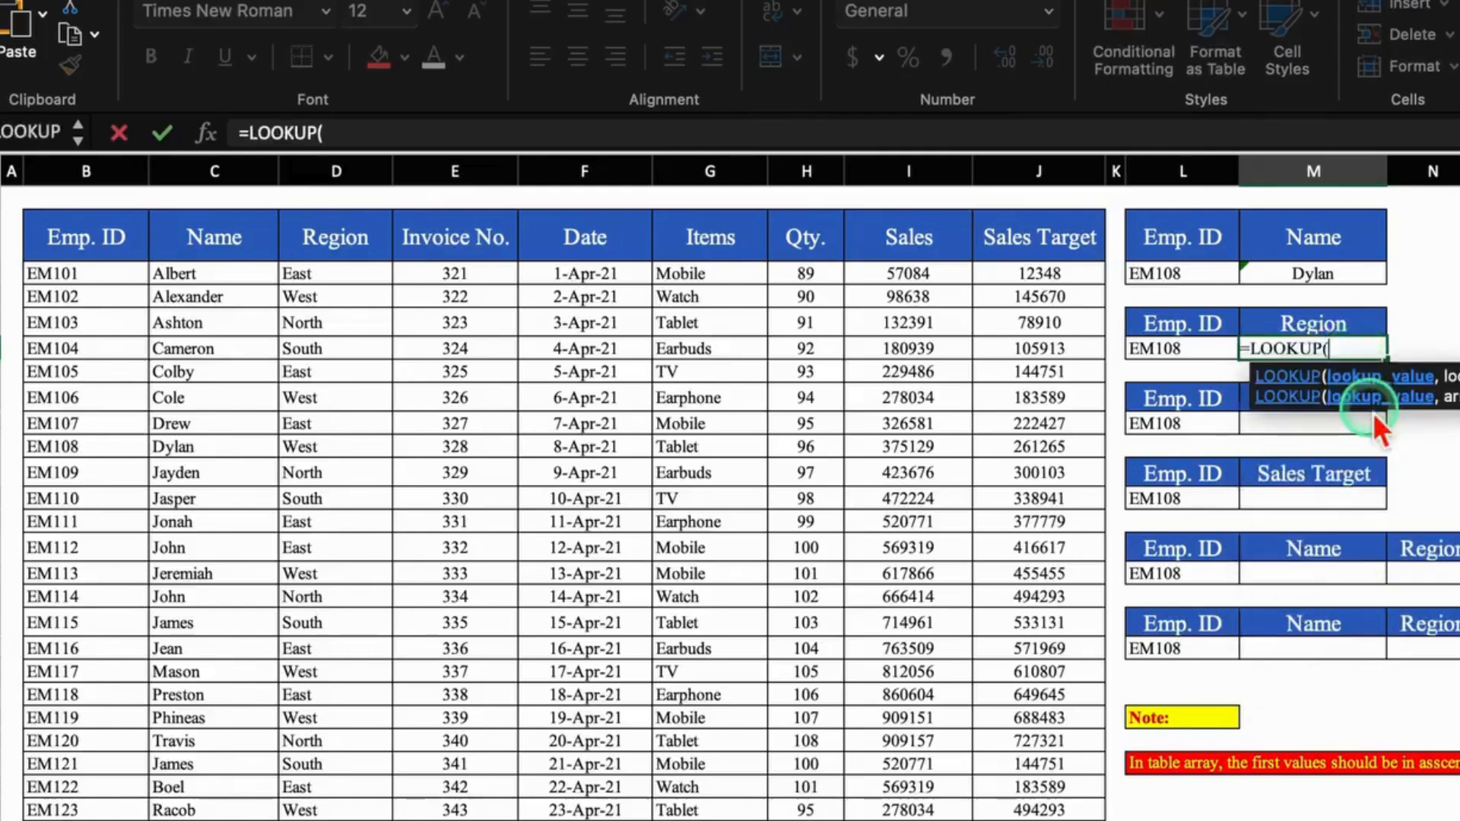
click(1204, 361)
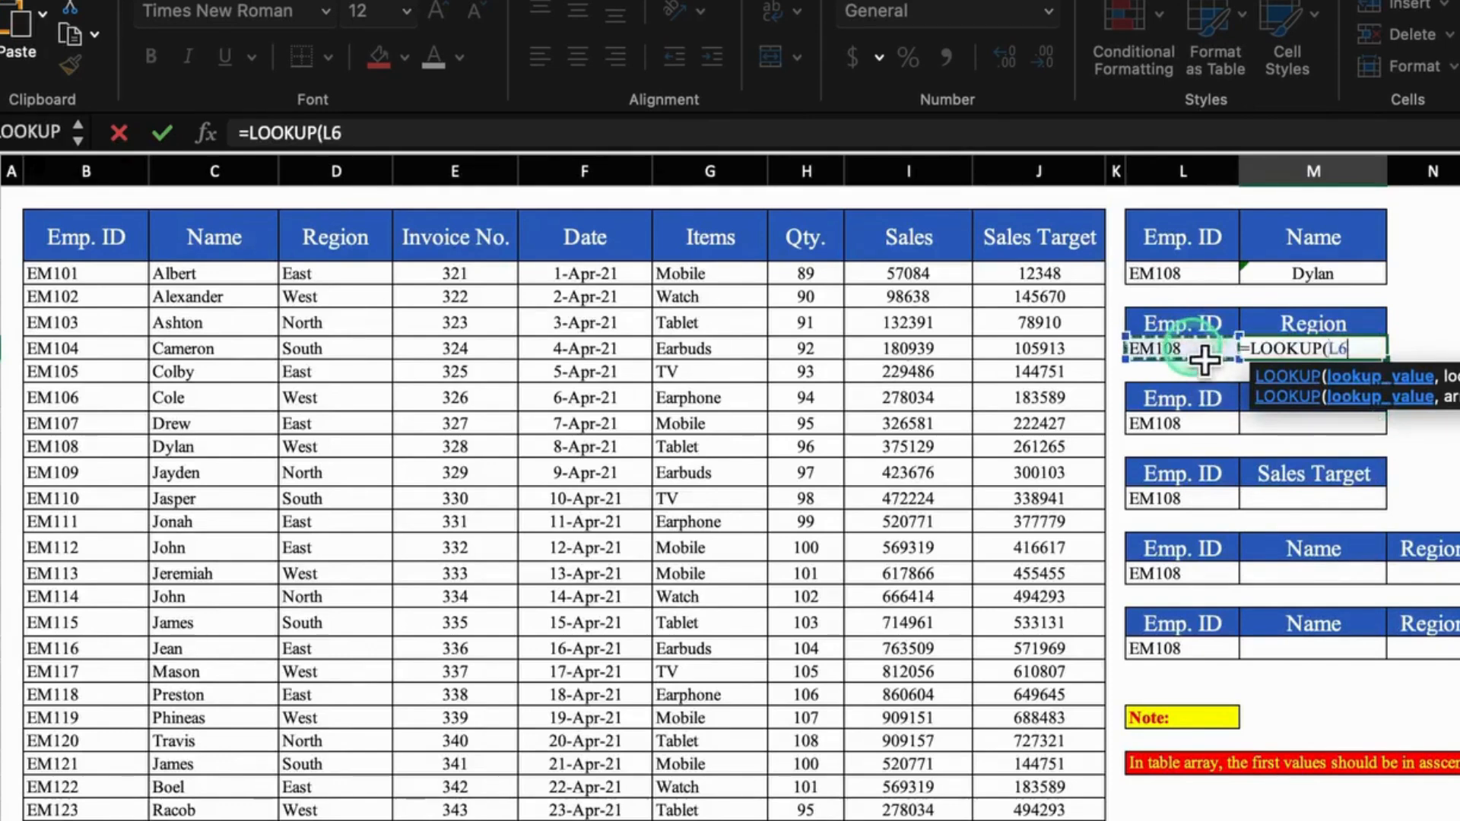
text(,)
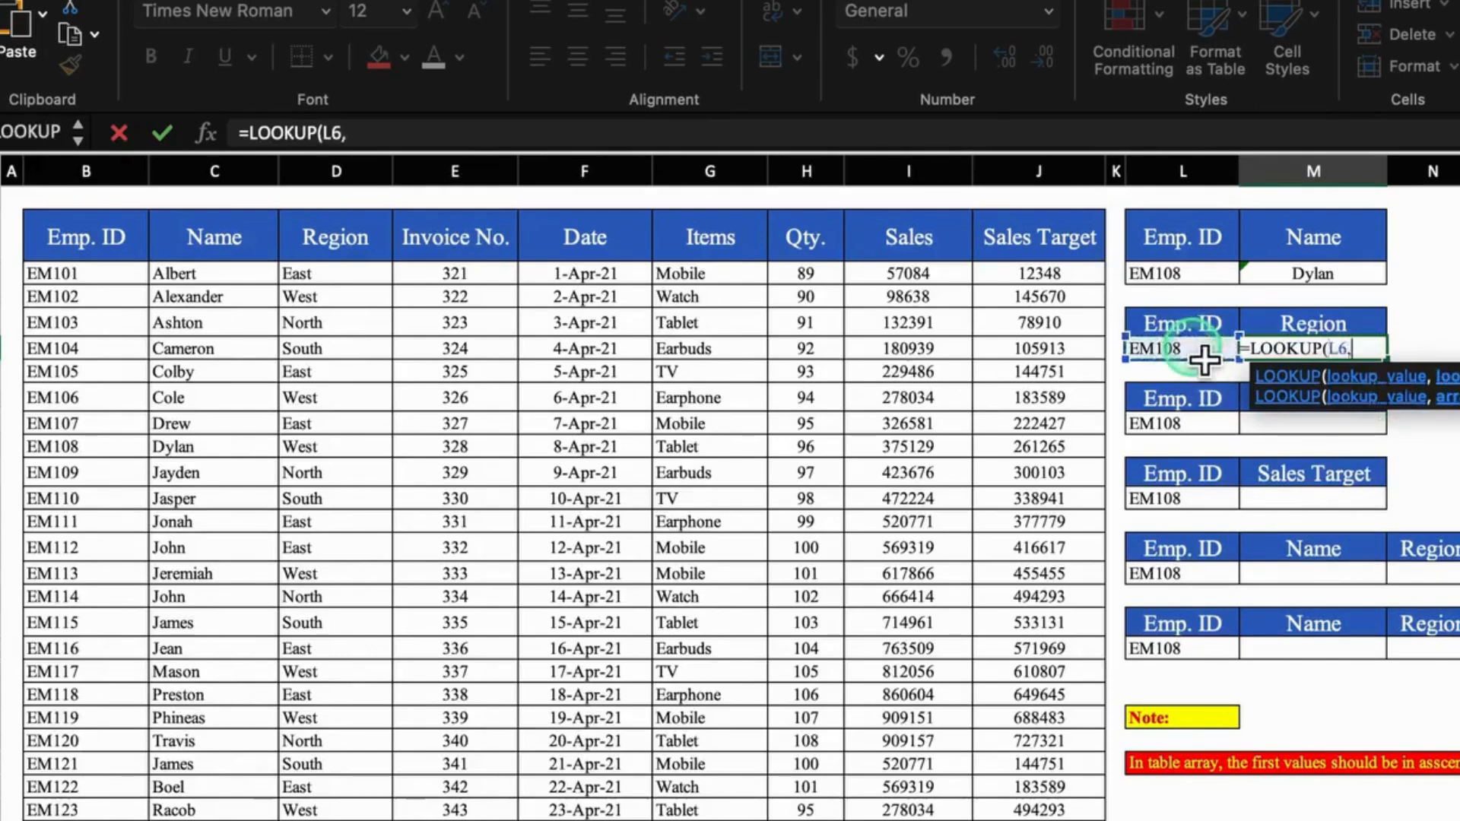
click(118, 179)
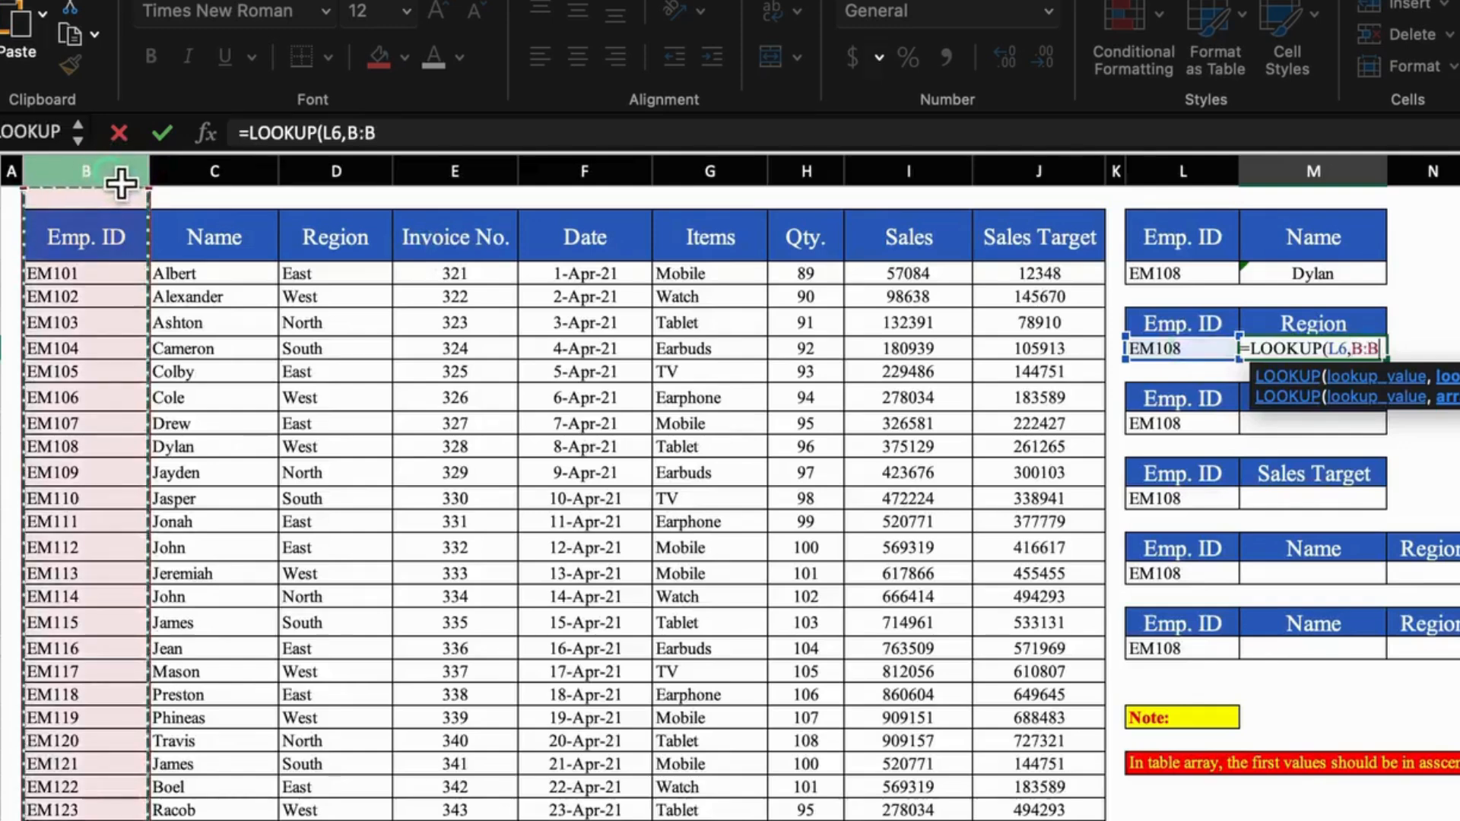
drag(121, 182, 346, 196)
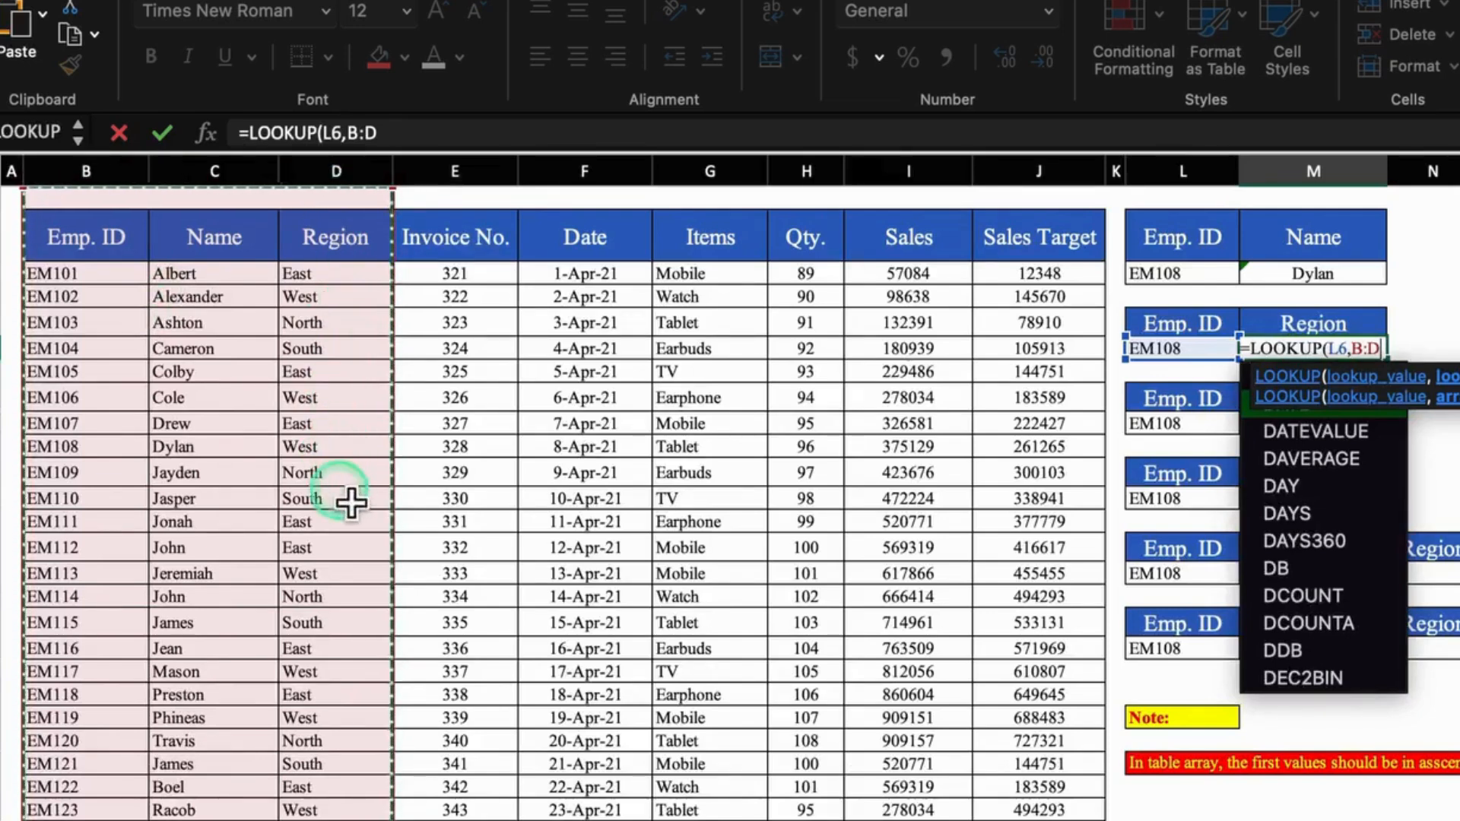
text())
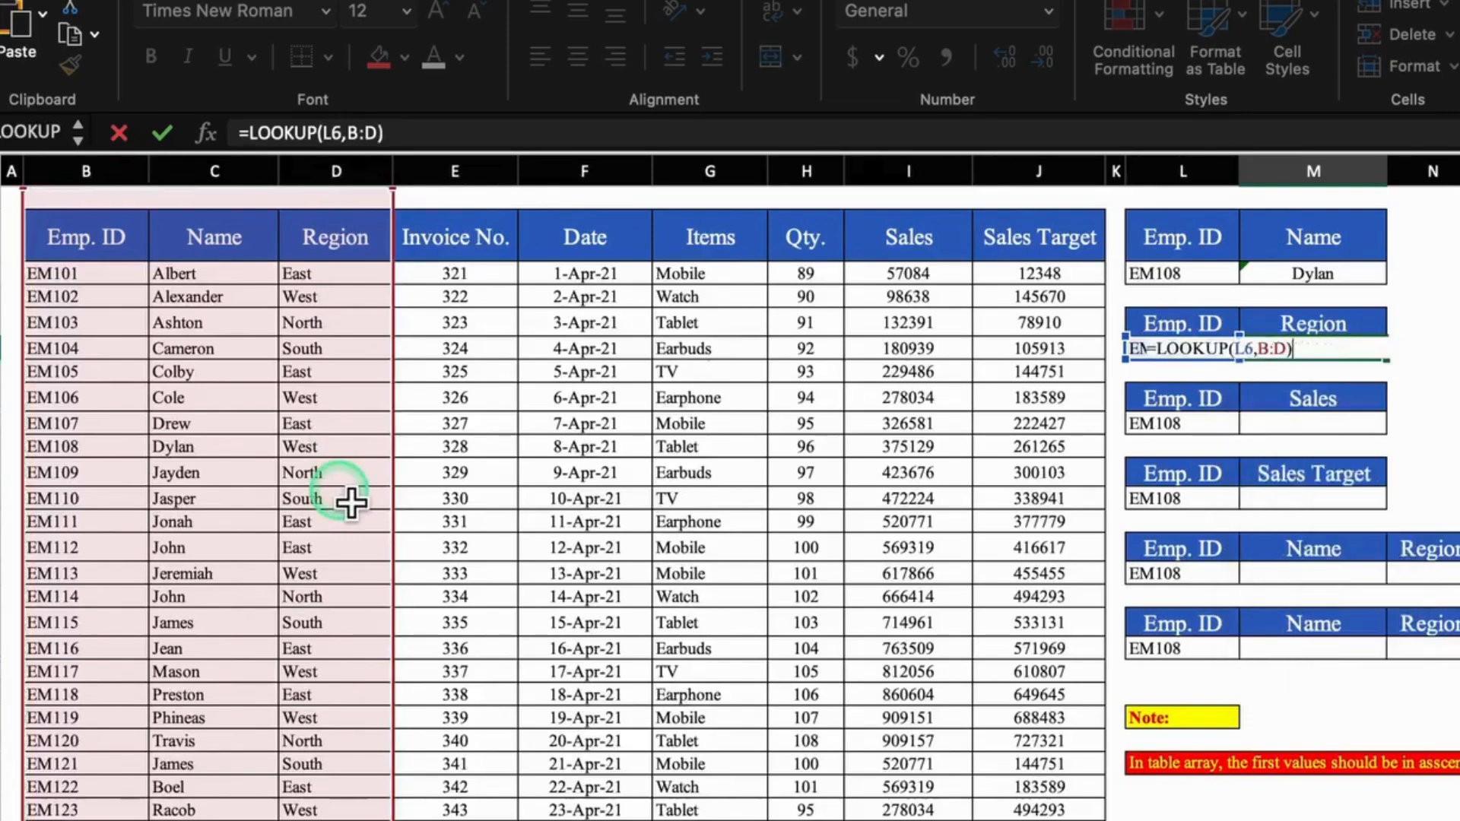
key(Return)
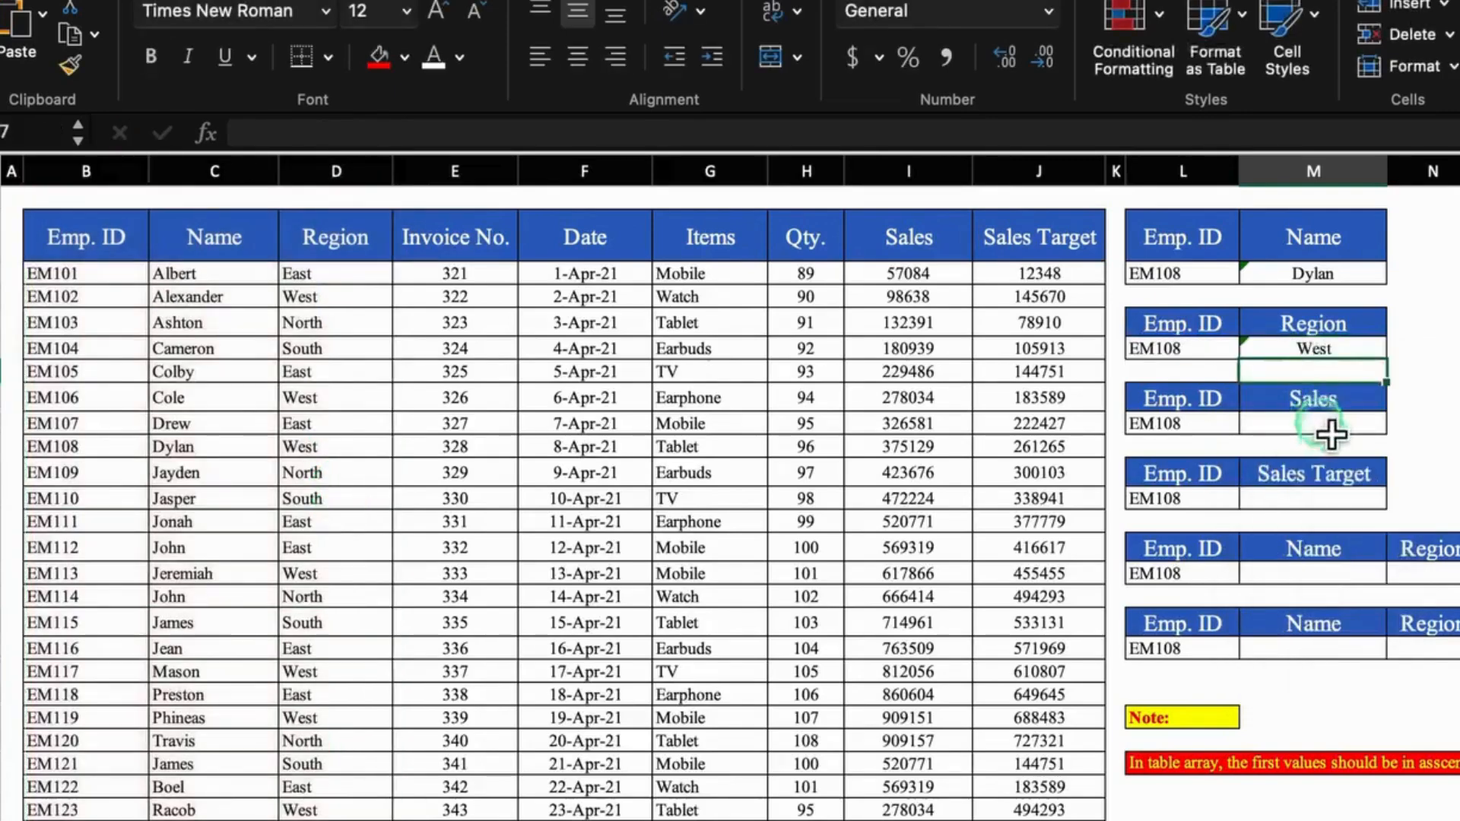
Step: Enter =LOOKUP(L9,B:I) in the Sales cell M9 to return the employee's sales
click(1331, 423)
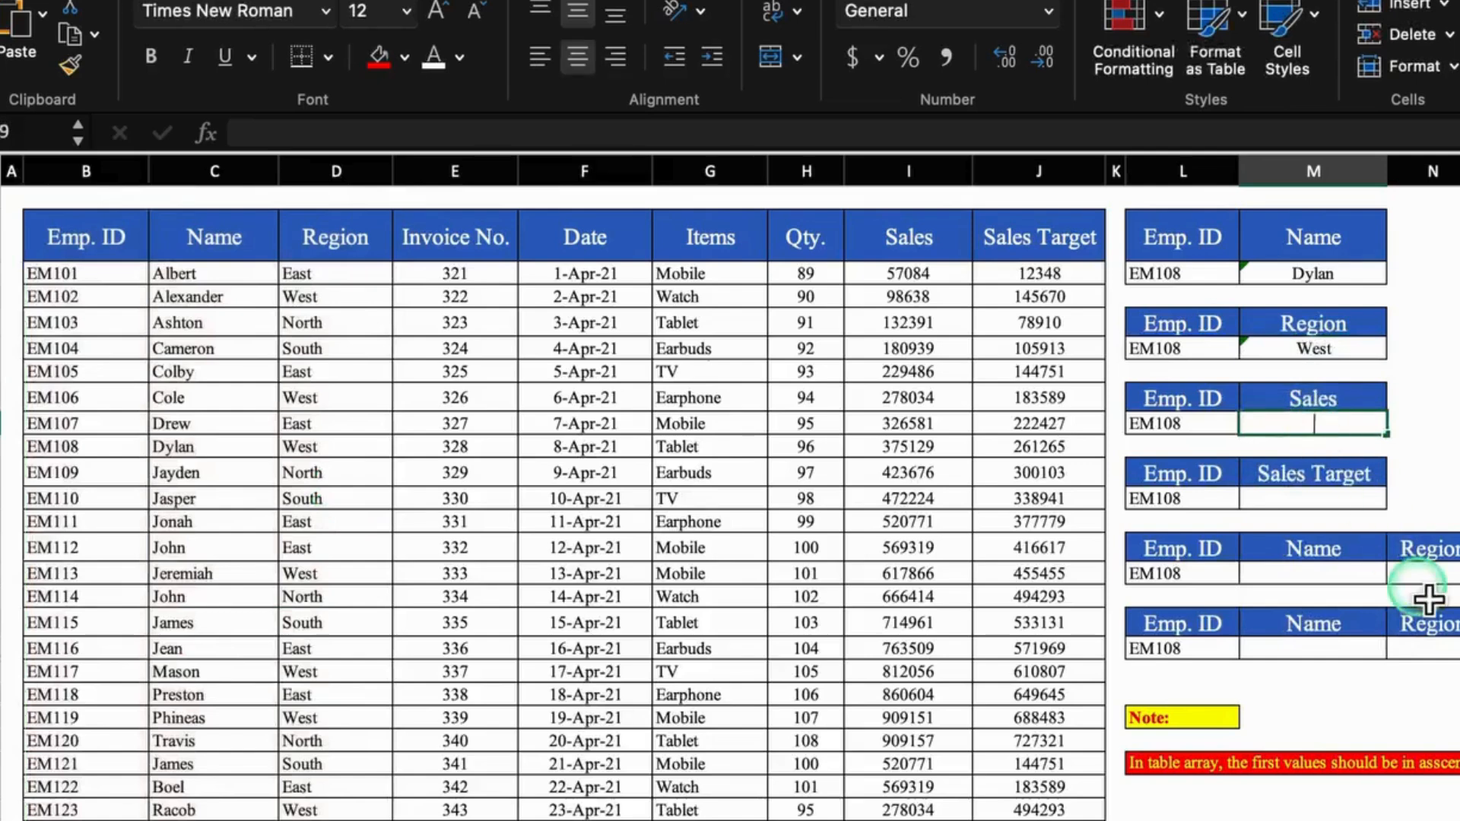
text(=l)
text(oo)
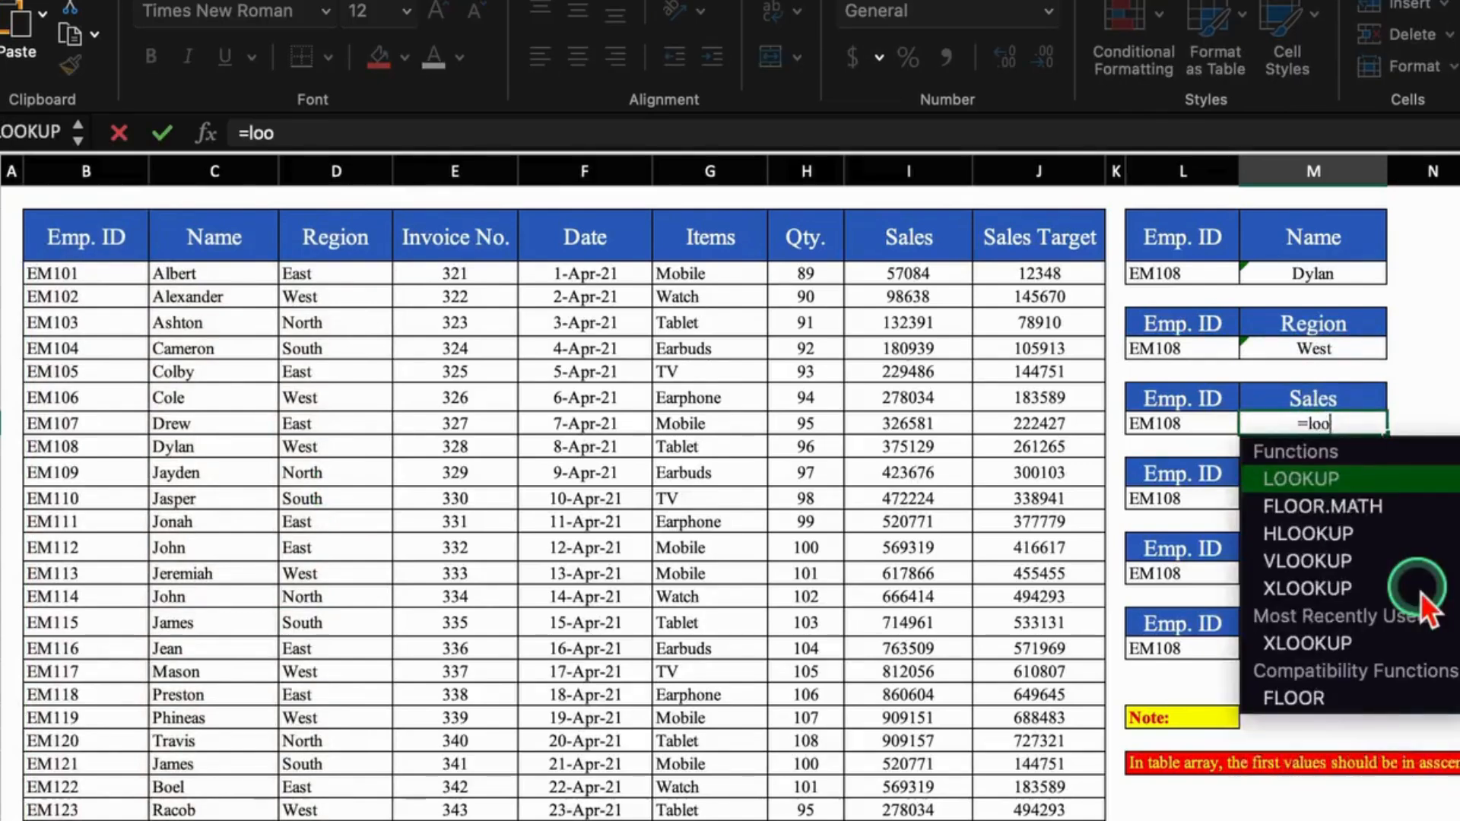
double_click(1385, 479)
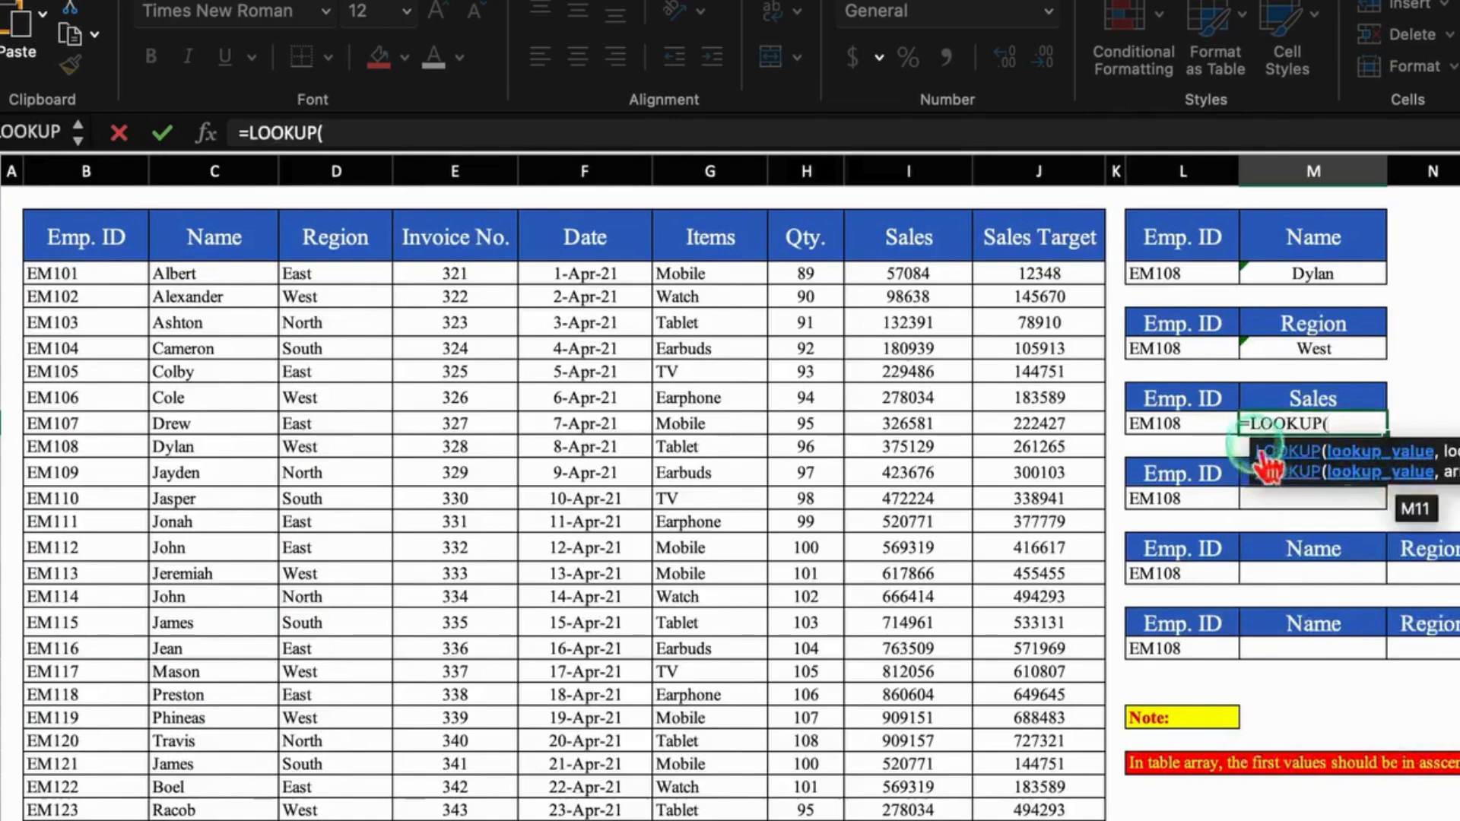
click(1211, 437)
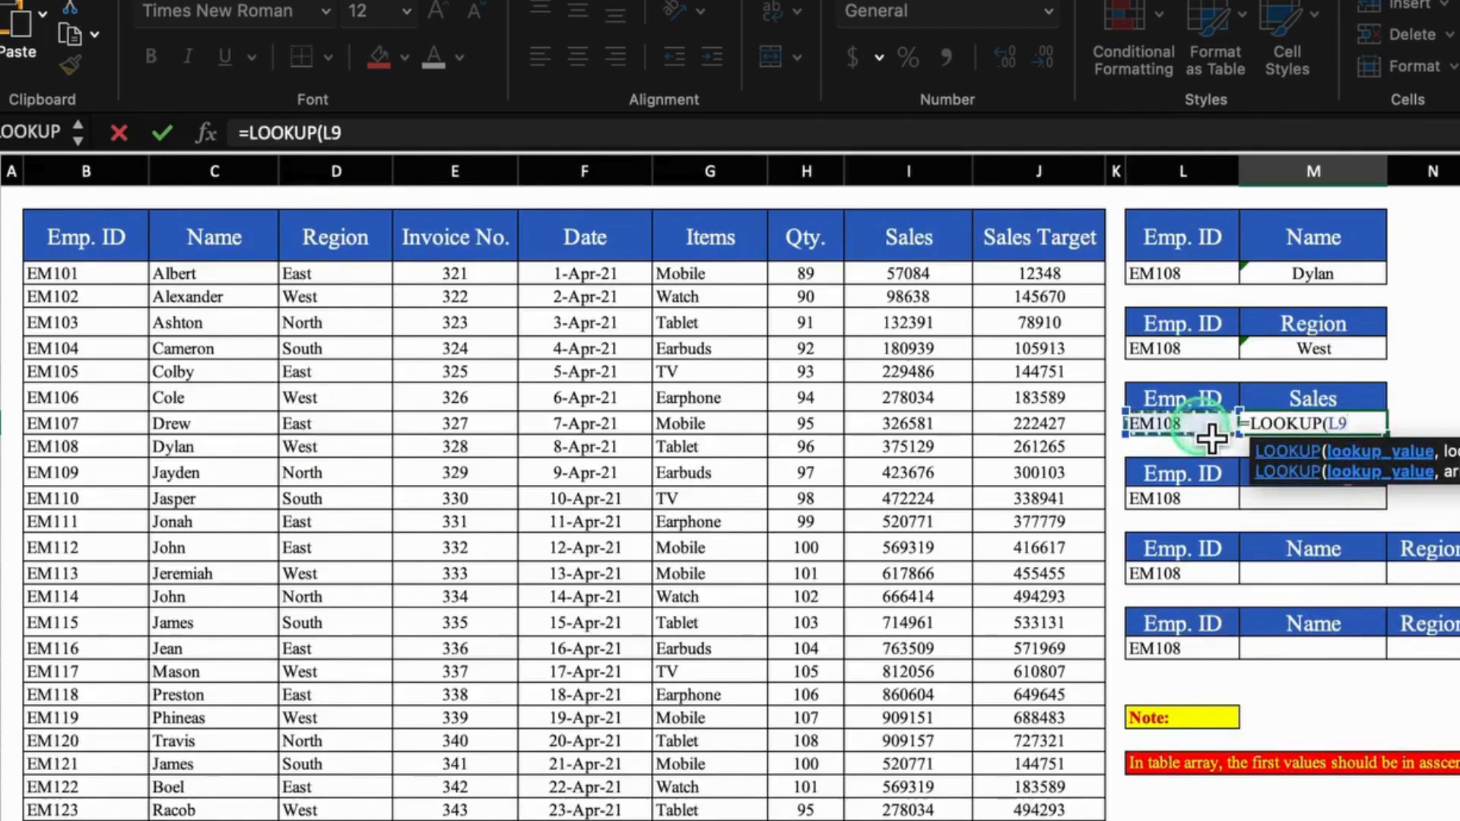
text(,)
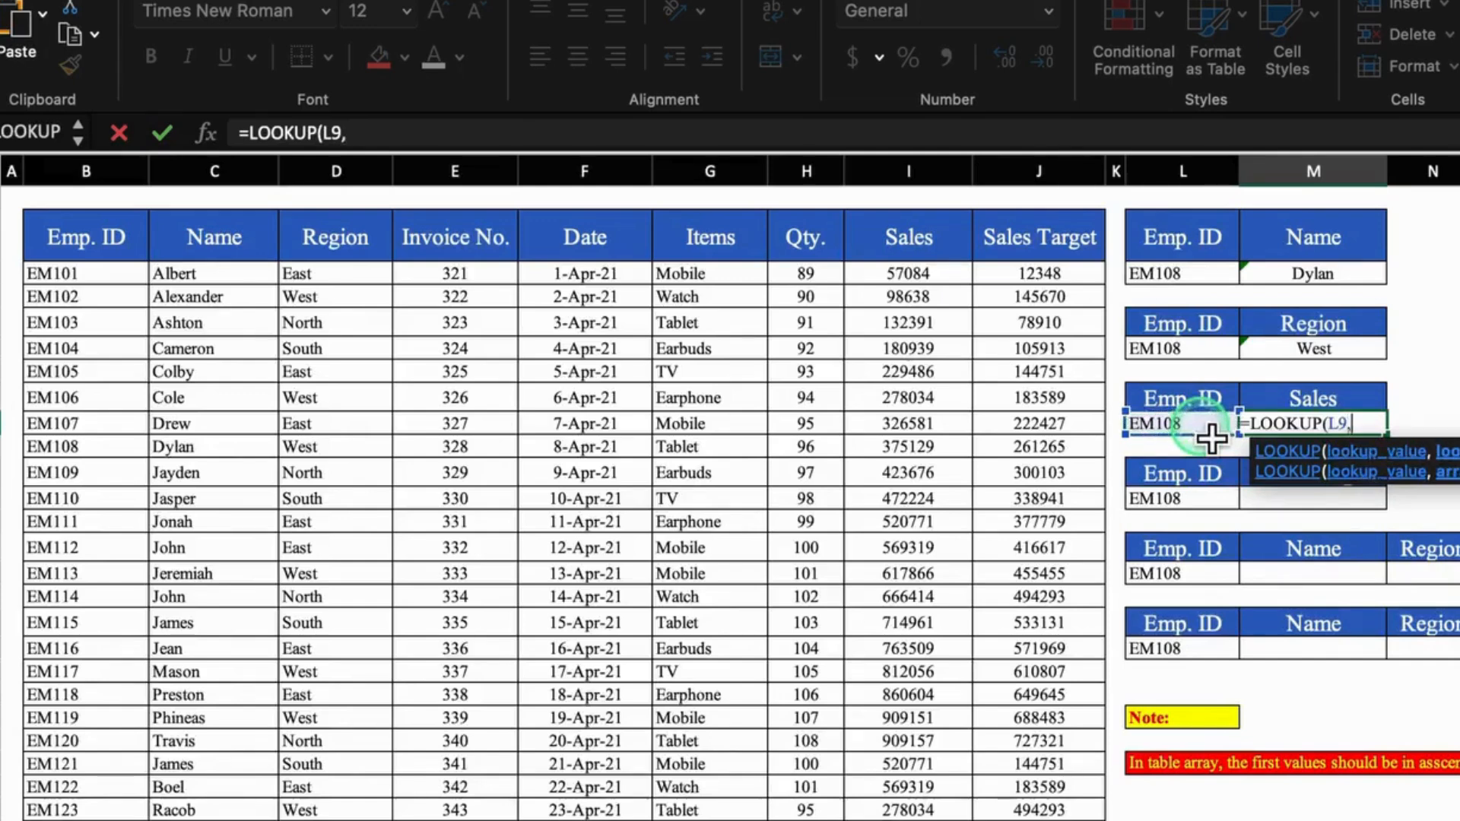
click(121, 175)
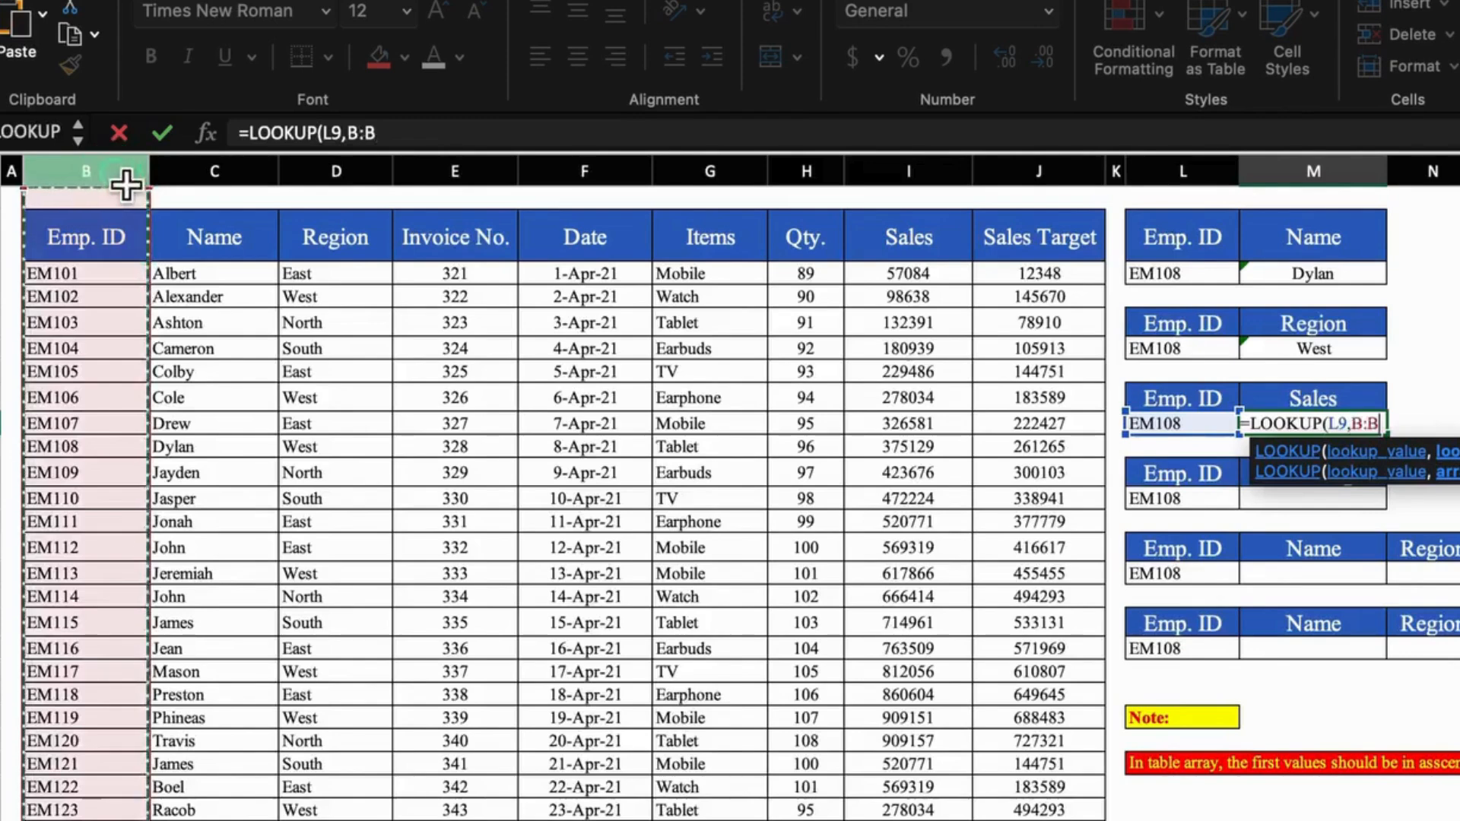
drag(124, 183, 580, 179)
drag(864, 185, 945, 186)
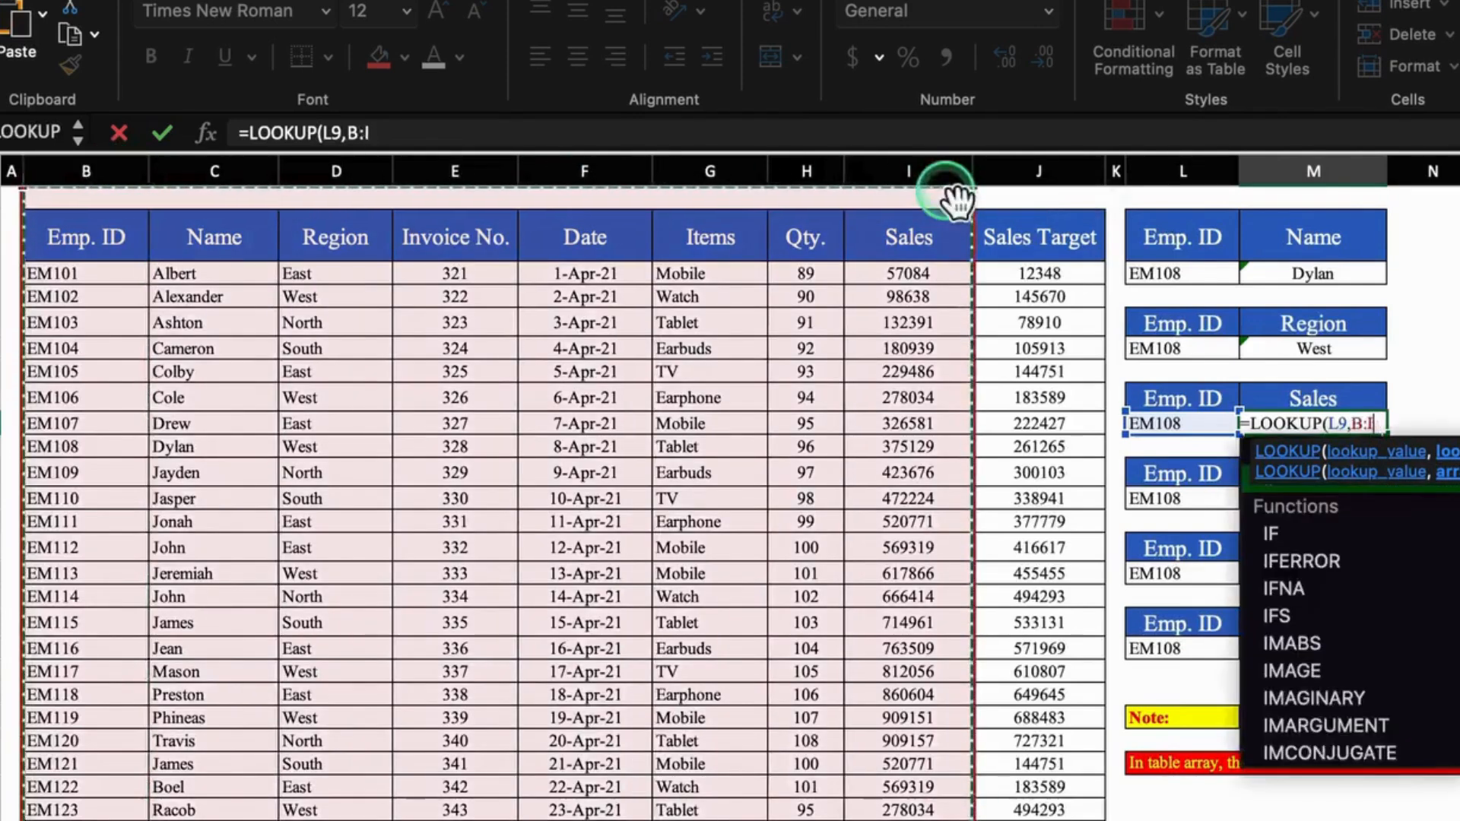
text())
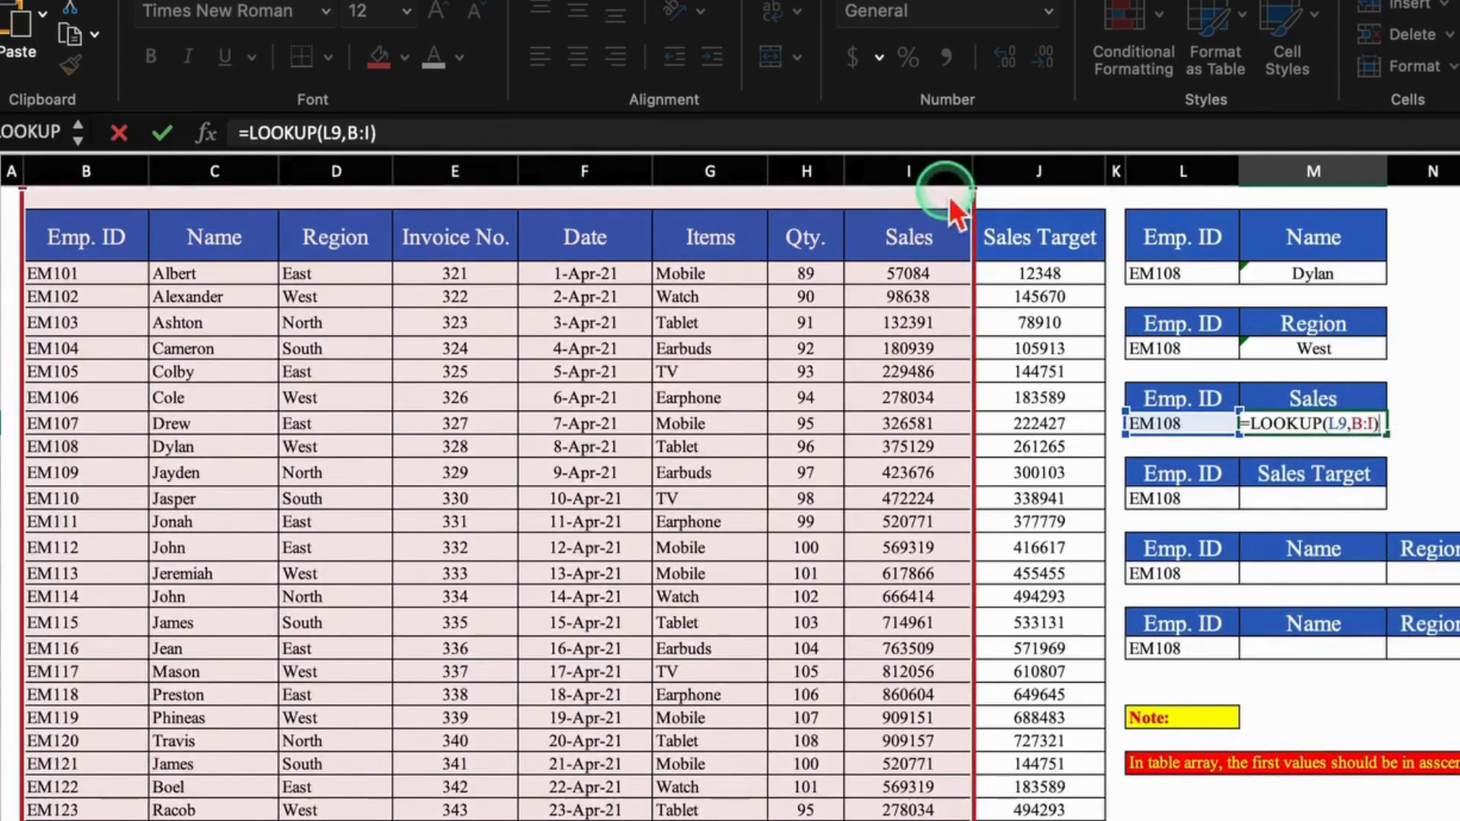
key(Return)
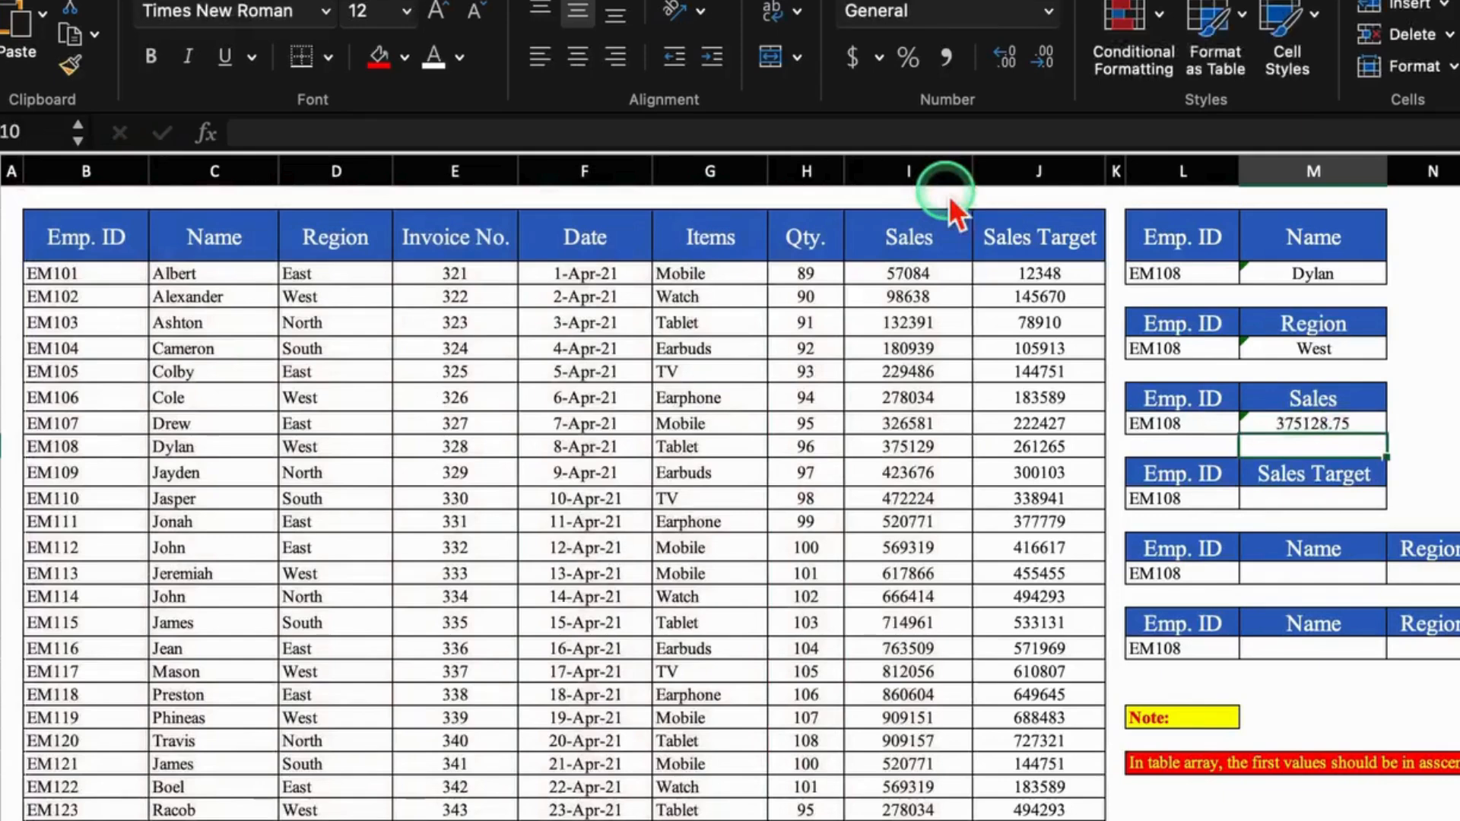
Step: Compare the Sales result in M9 with row 10 of the data table, and format M9 to show no decimal places
click(1361, 433)
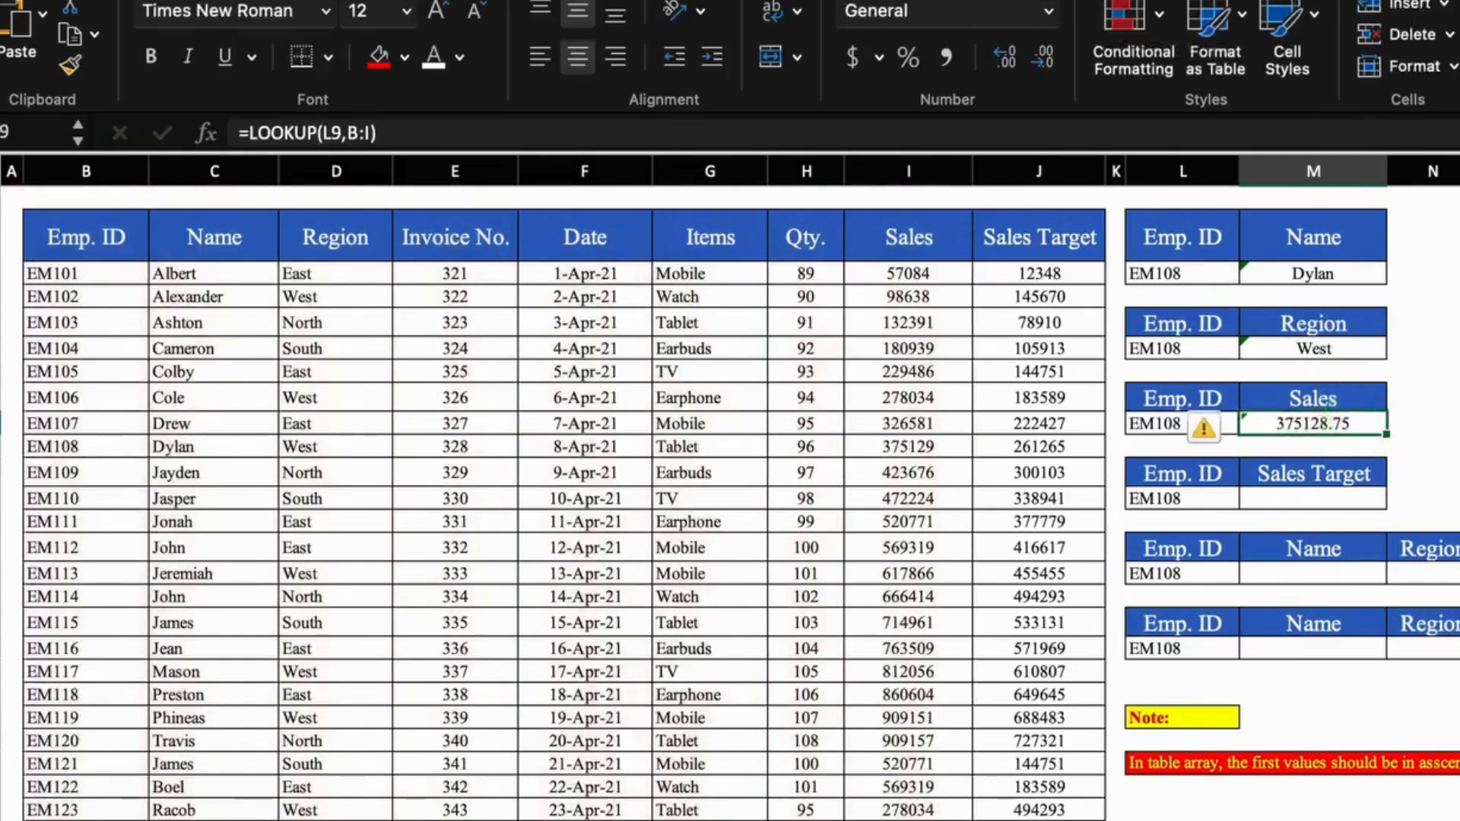
click(4, 447)
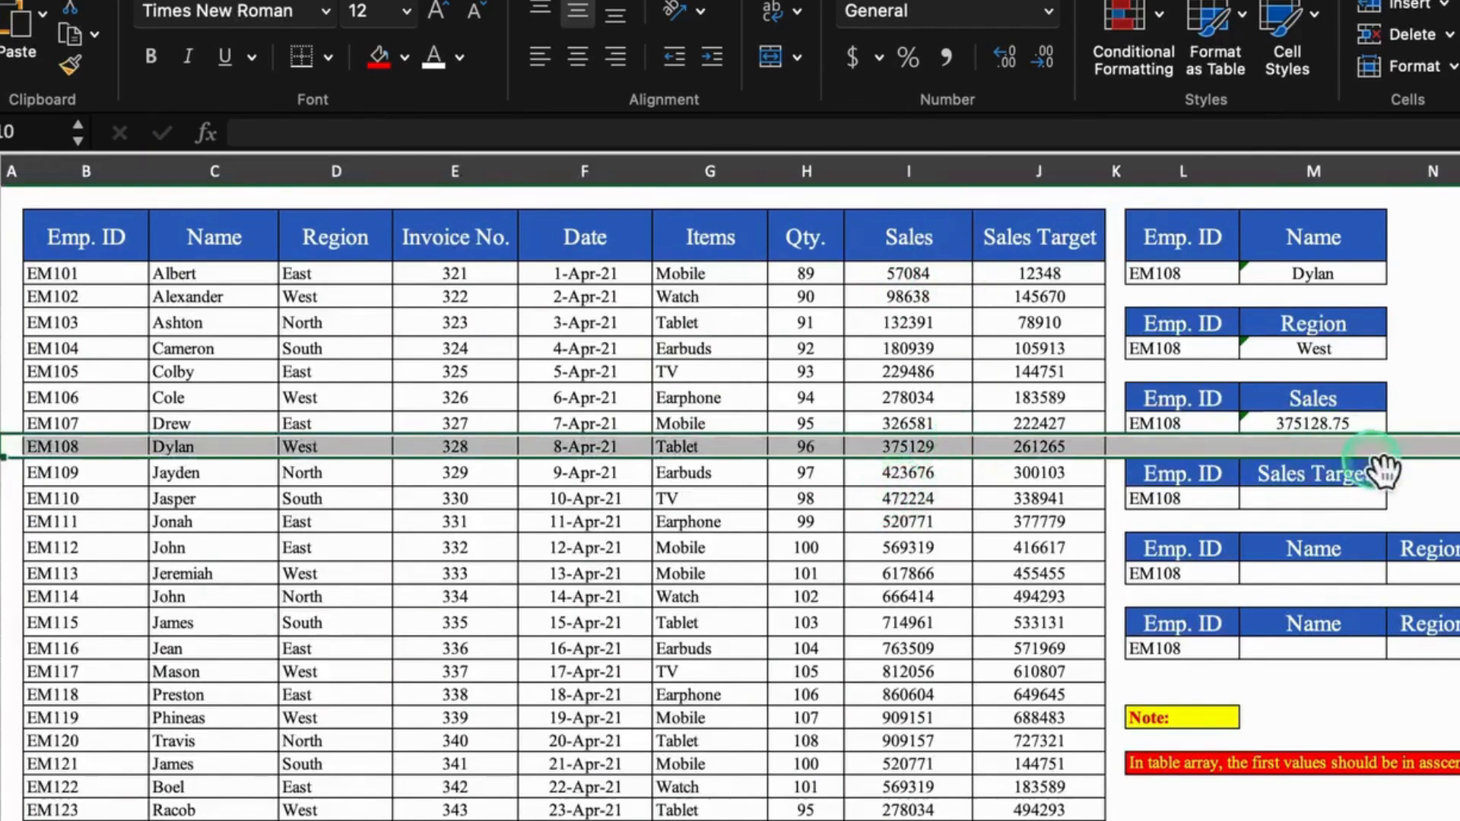
click(1362, 426)
click(1047, 53)
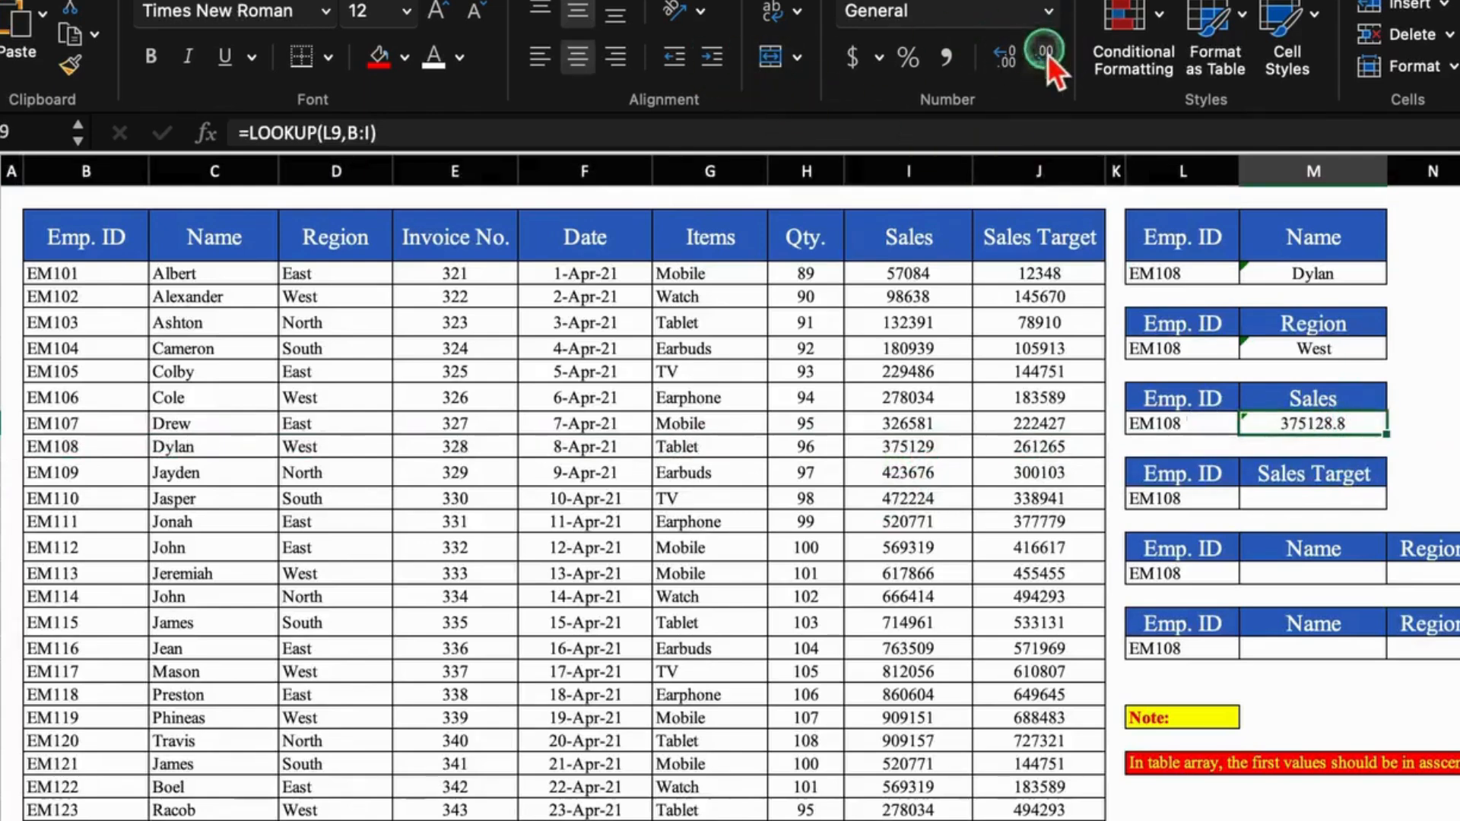
click(1047, 53)
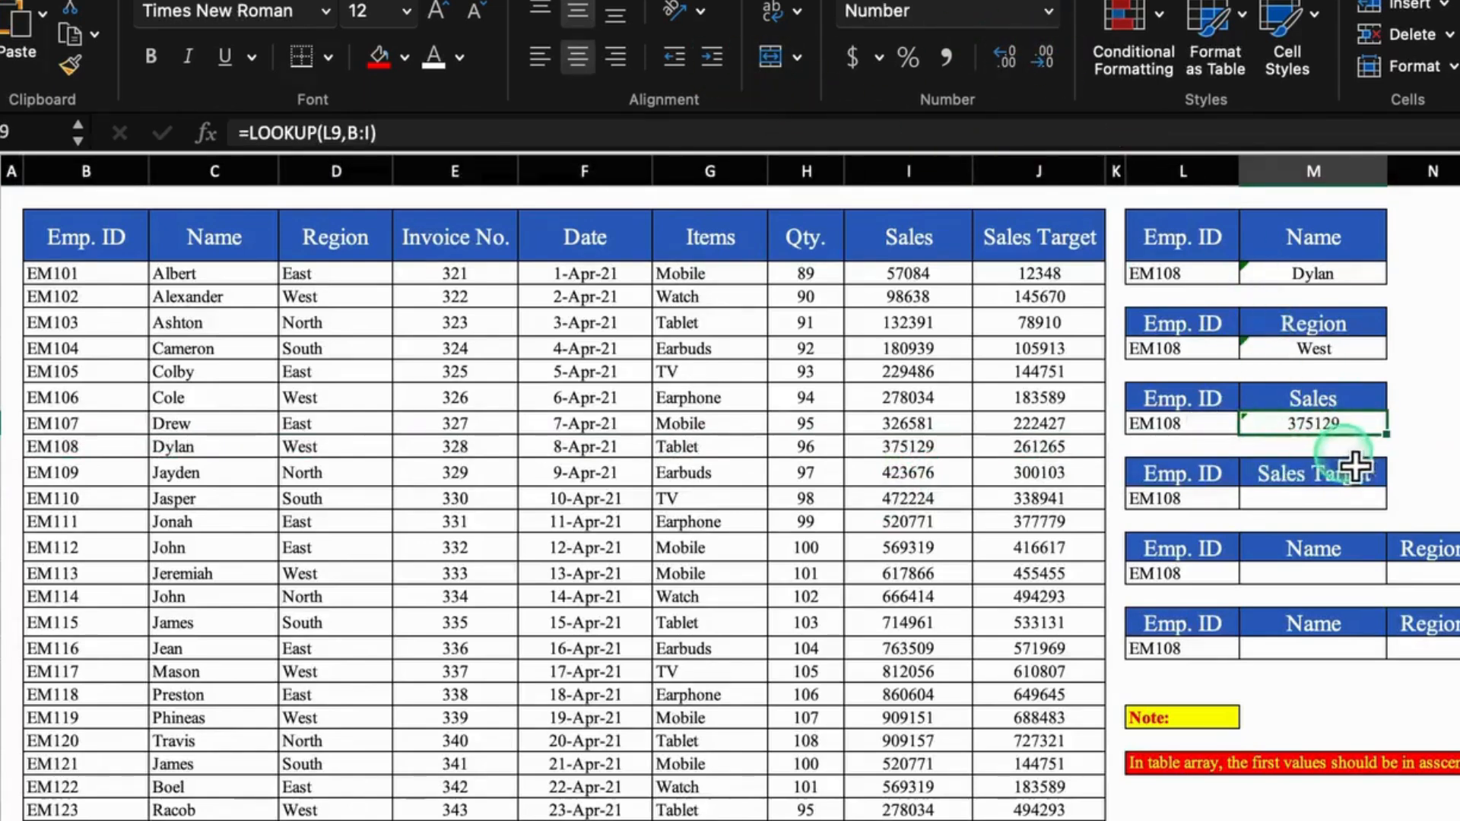
click(1450, 426)
Step: Enter =LOOKUP(L12,B:J) in the Sales Target cell M12 to return the employee's sales target
click(1303, 500)
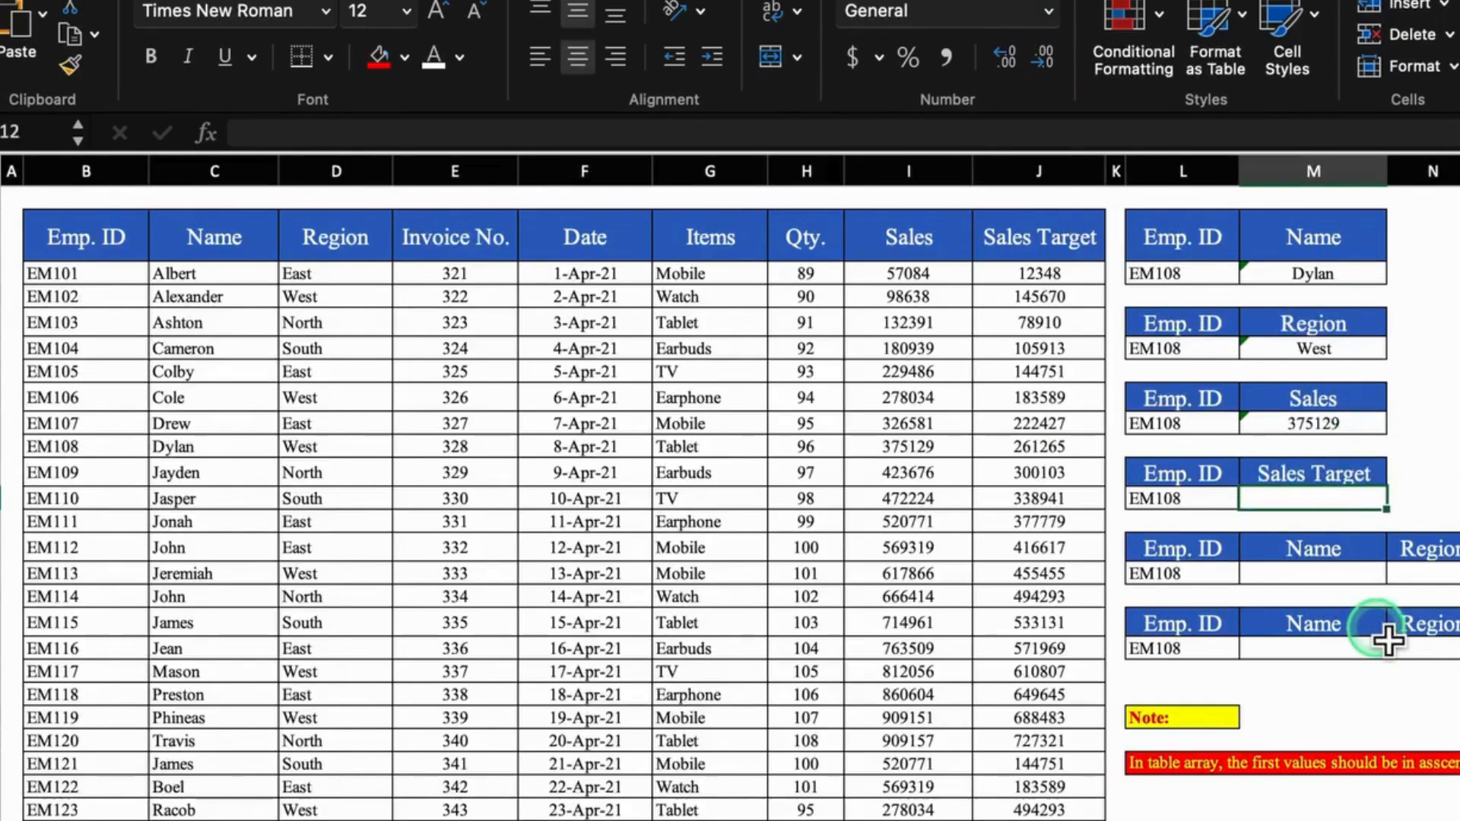
text(=look)
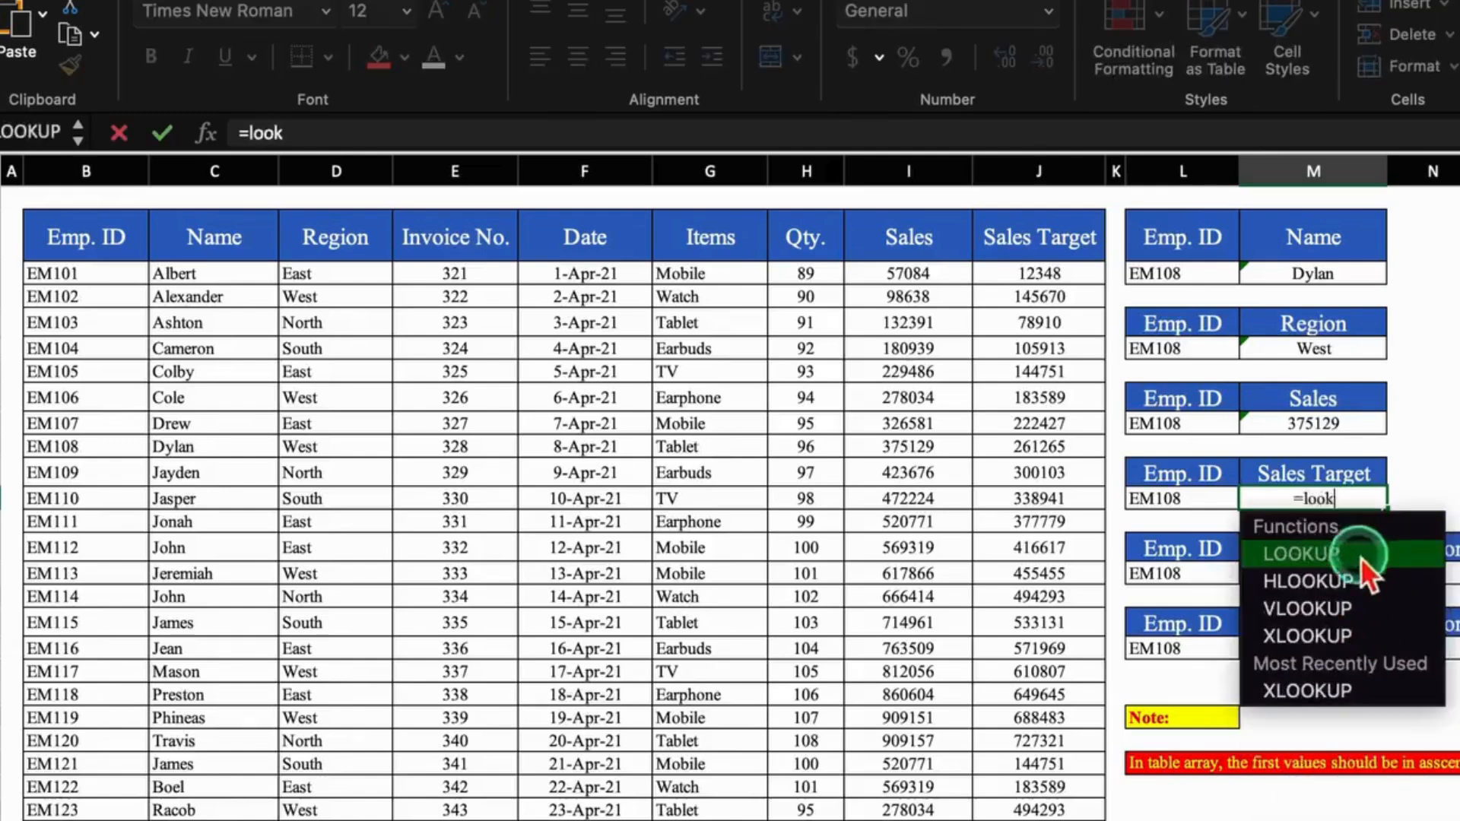
double_click(1360, 558)
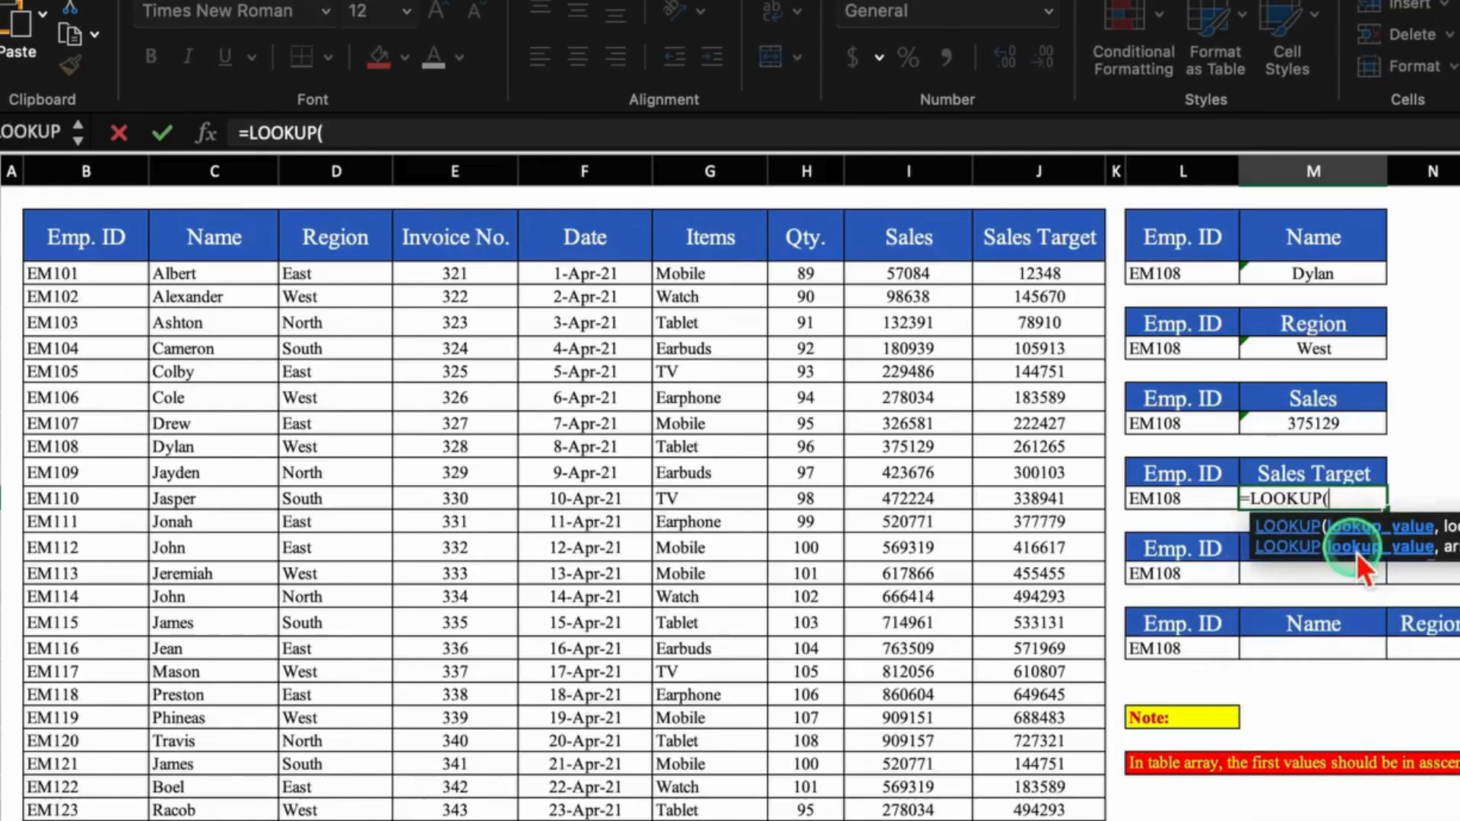
click(1207, 498)
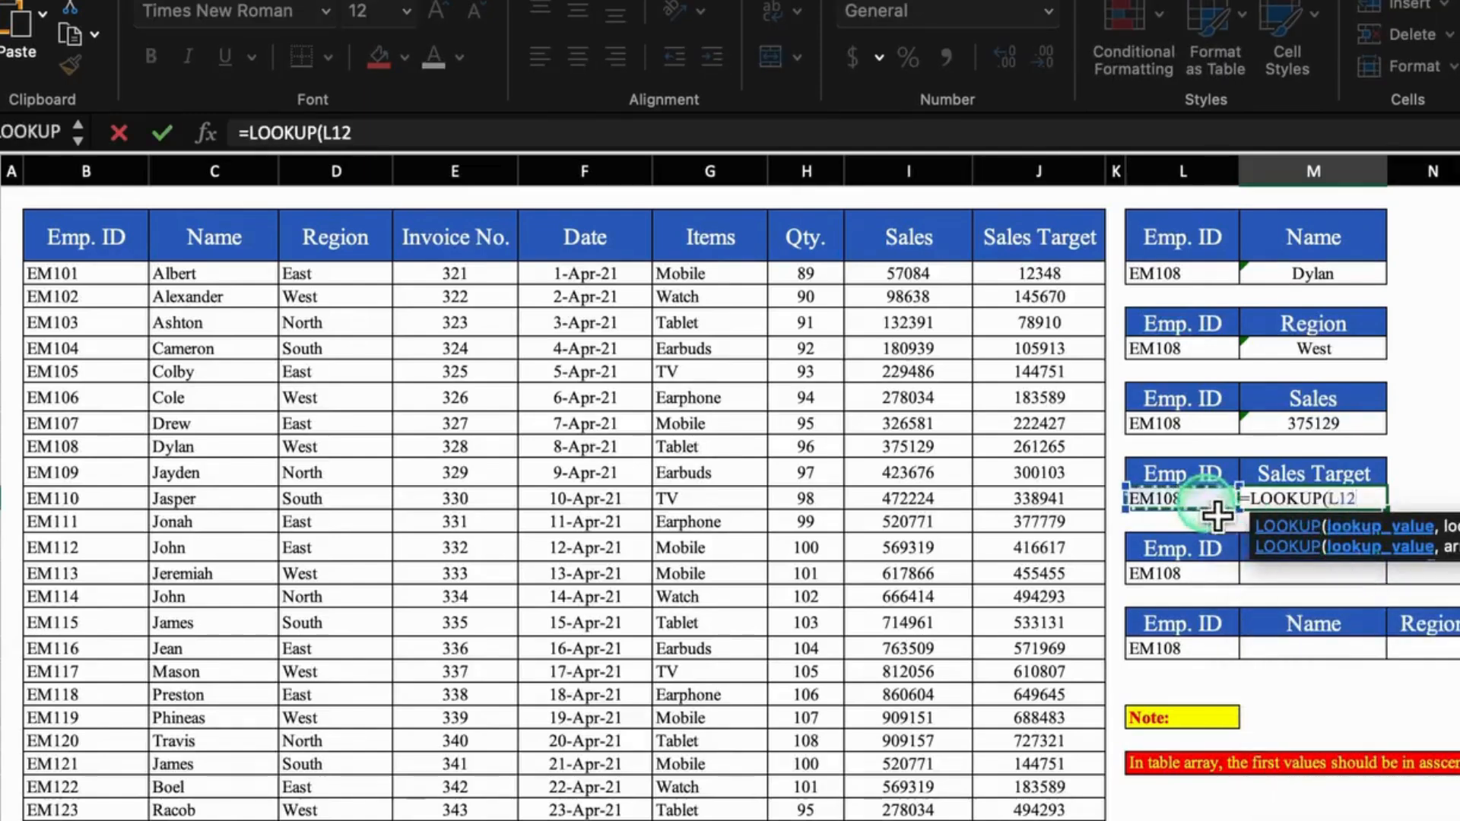
text(,)
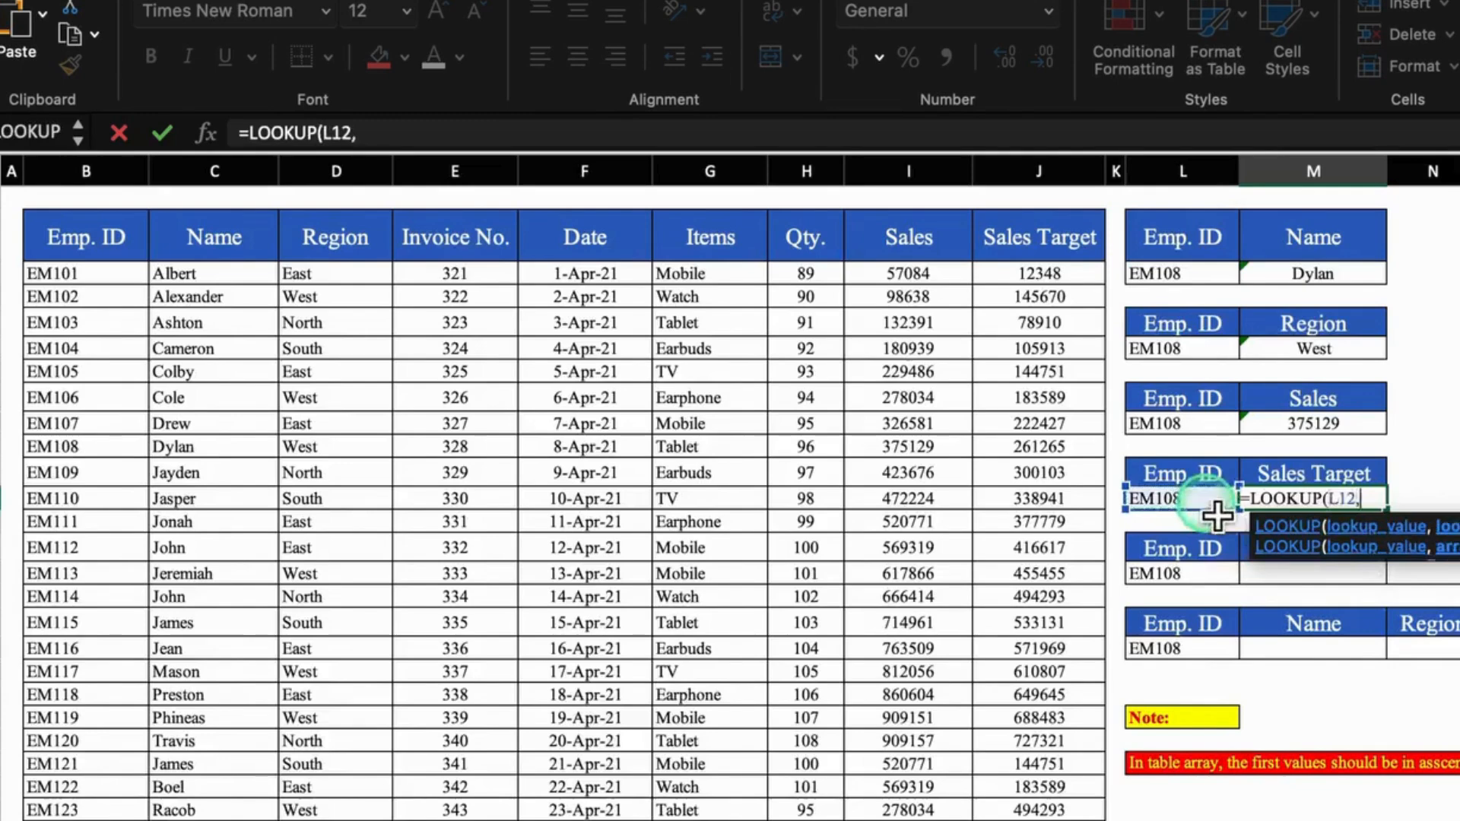
click(98, 182)
drag(99, 183, 1095, 196)
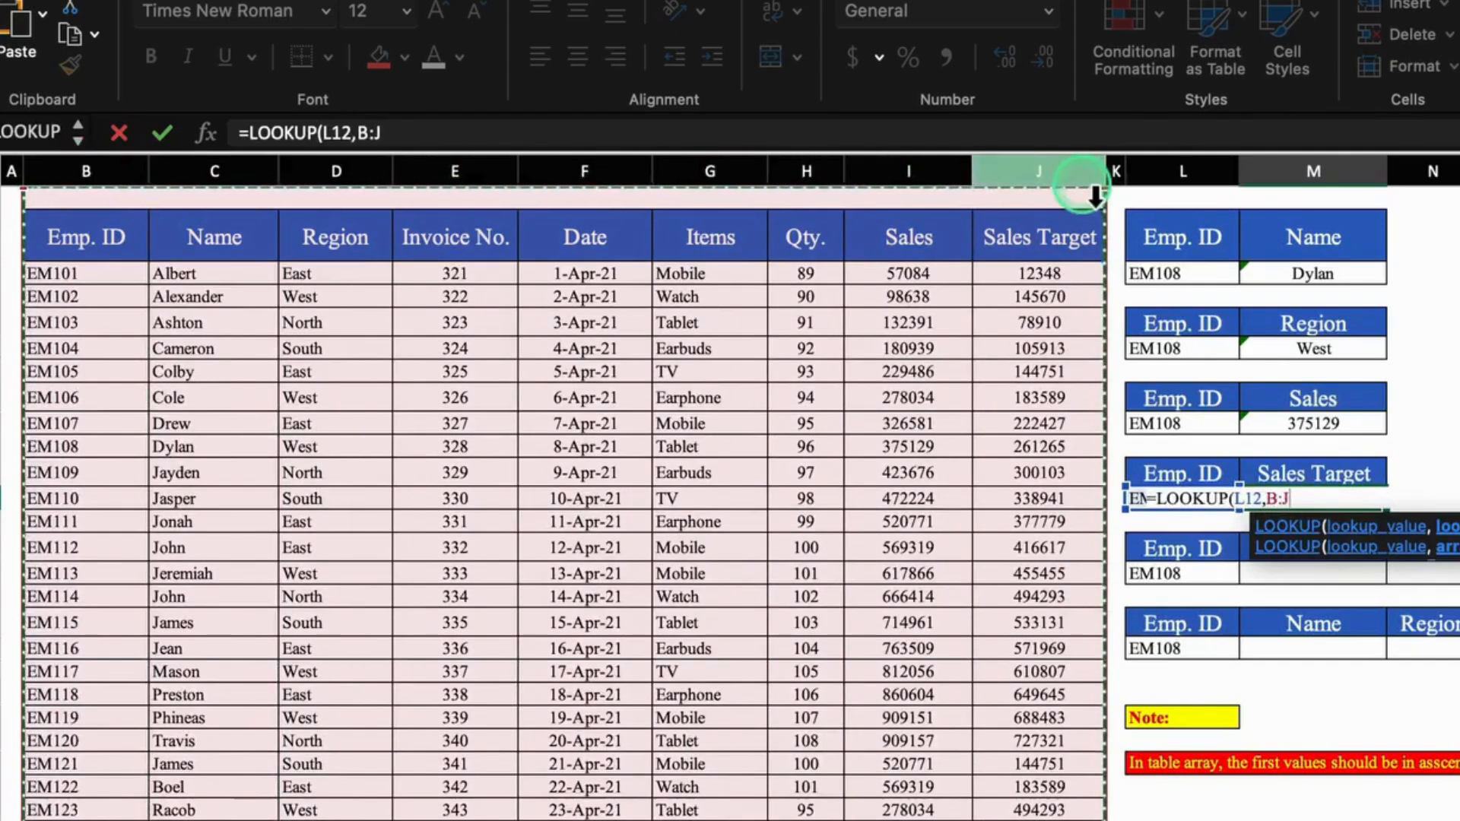
text())
key(Return)
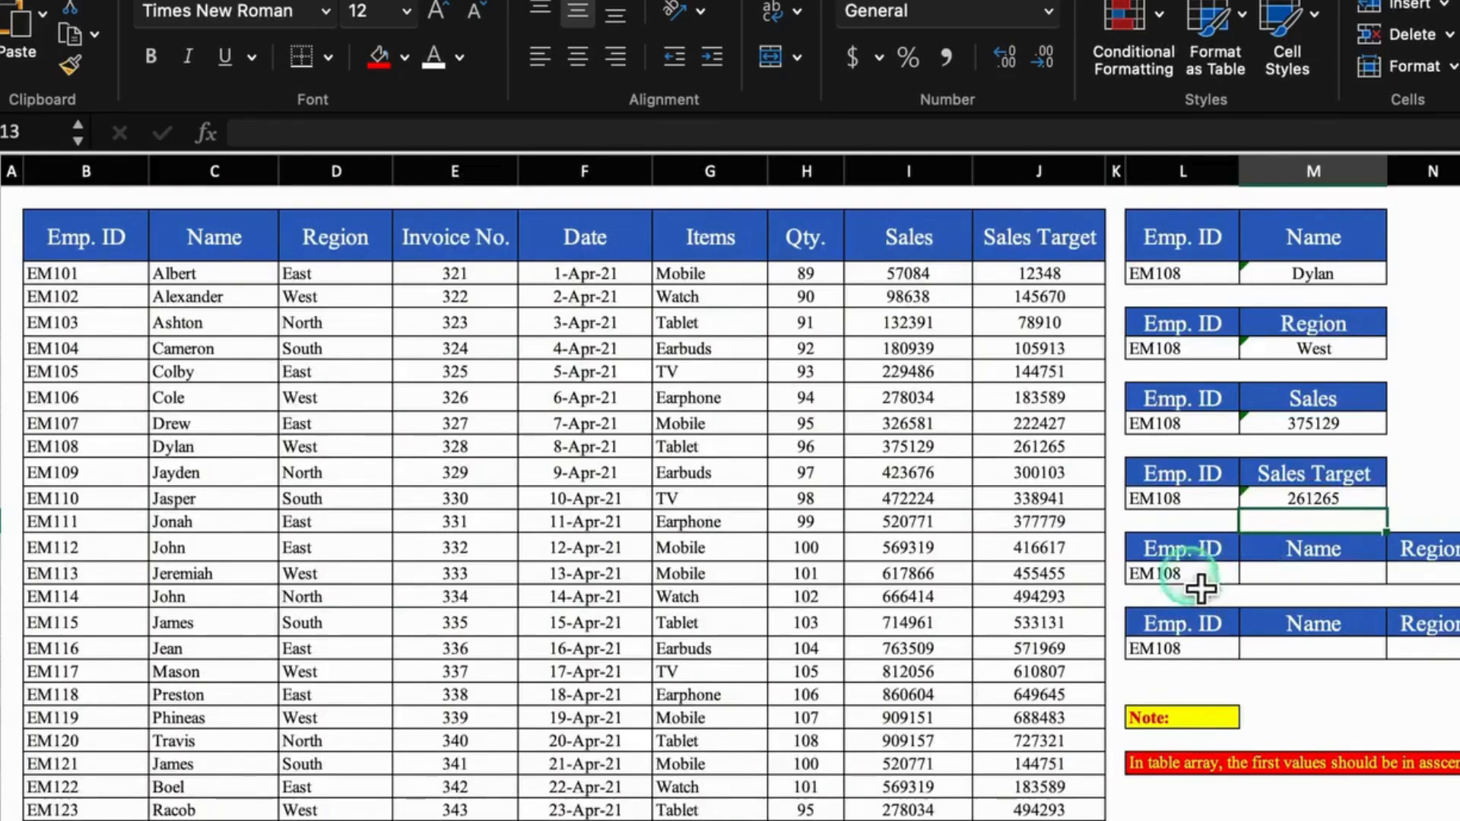
Step: Enter =LOOKUP($L$15,$B:C) in the Name cell M15, locking the employee ID reference and the array's starting column B
click(1307, 574)
click(1415, 574)
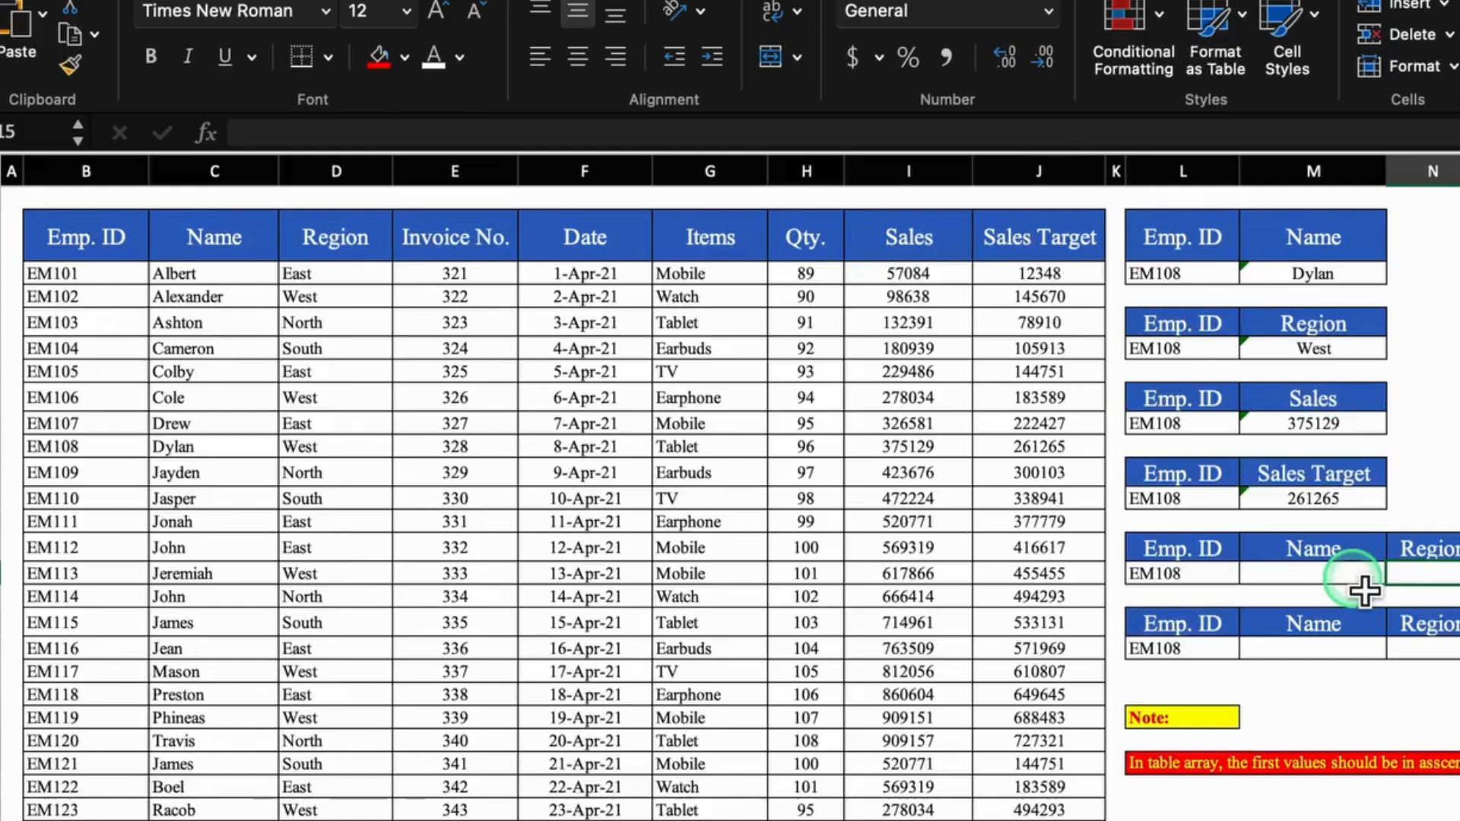
click(1357, 581)
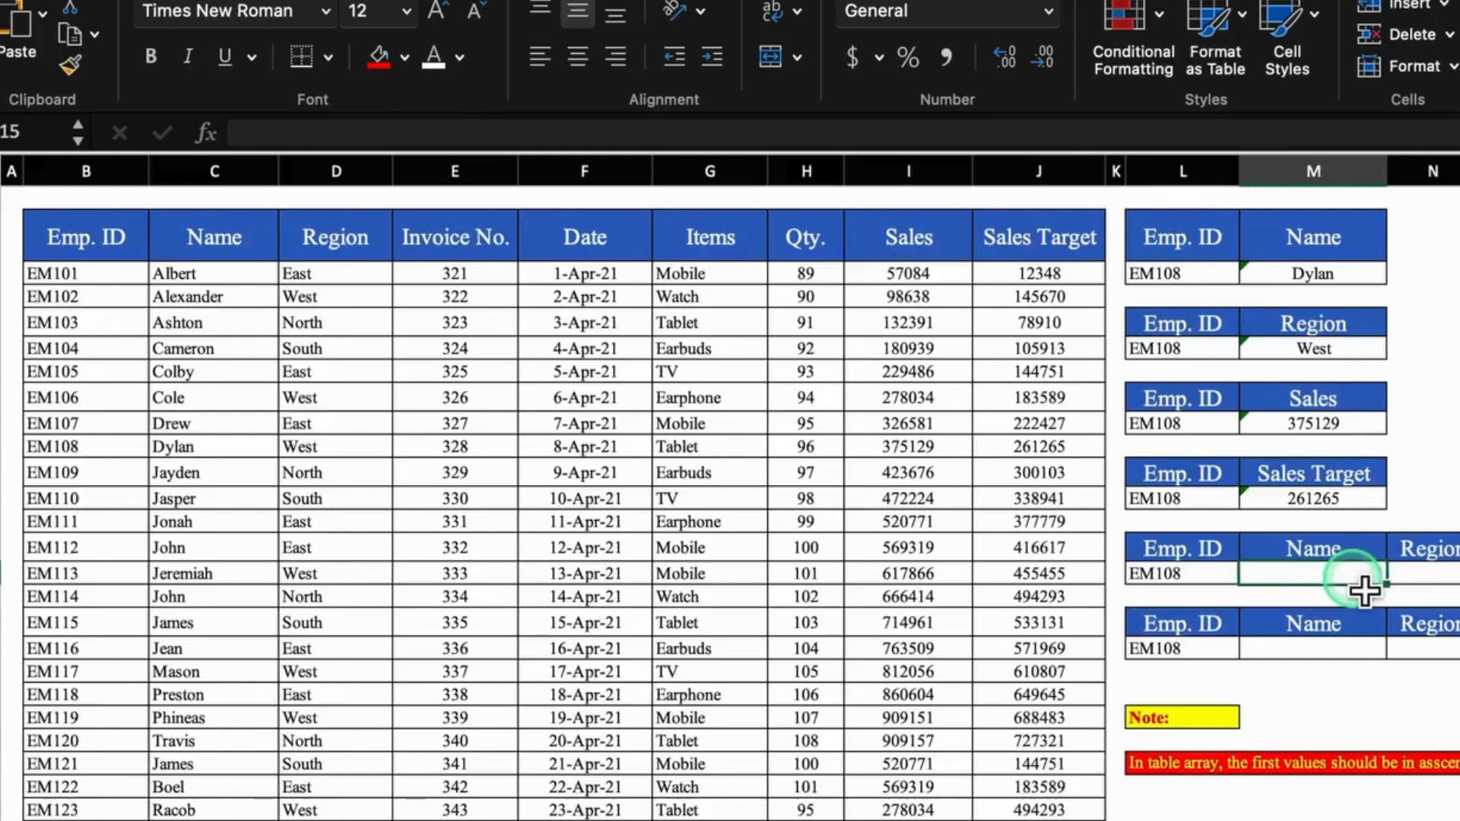
text(=loo)
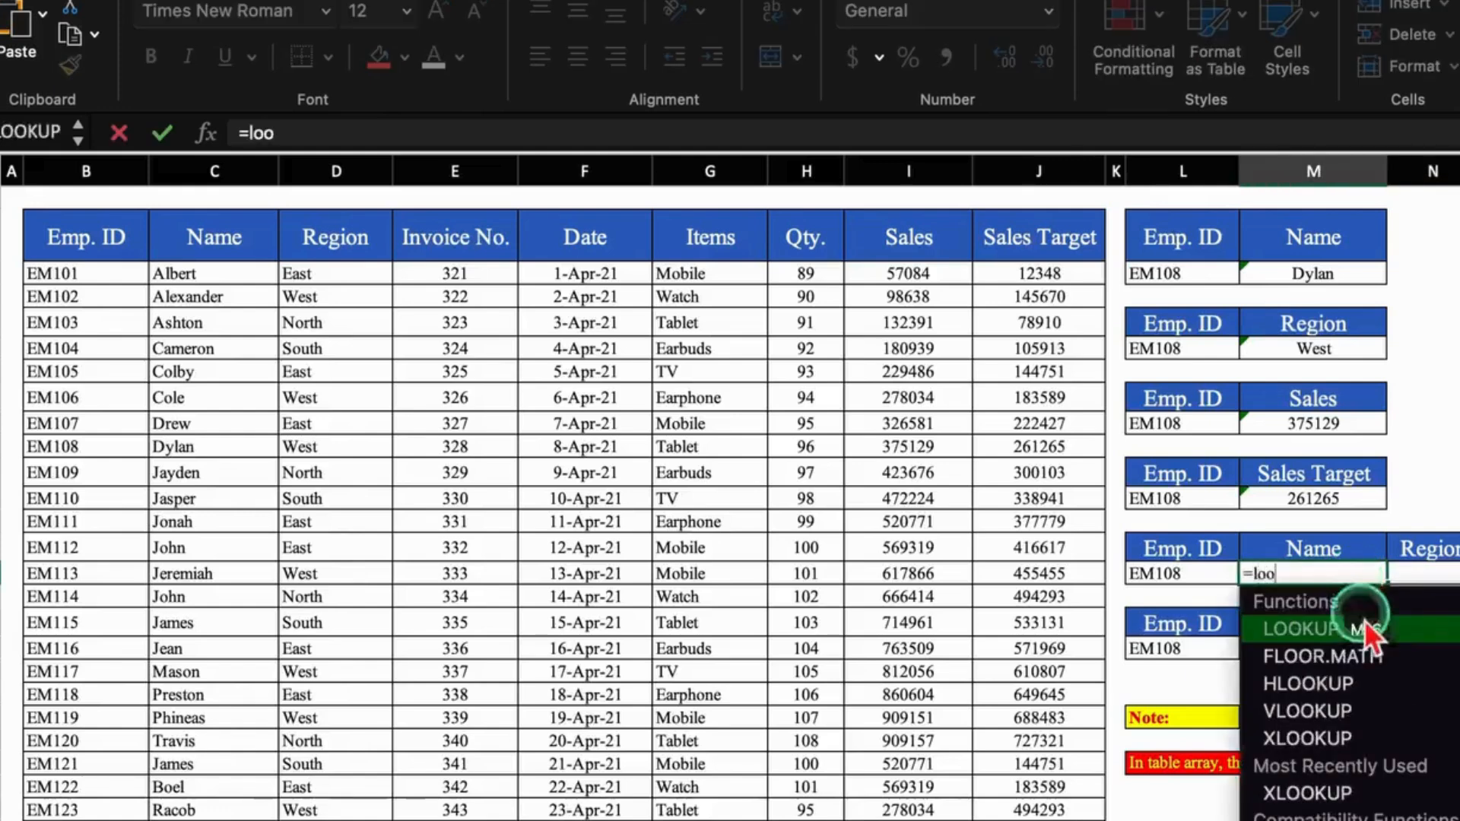
double_click(1368, 630)
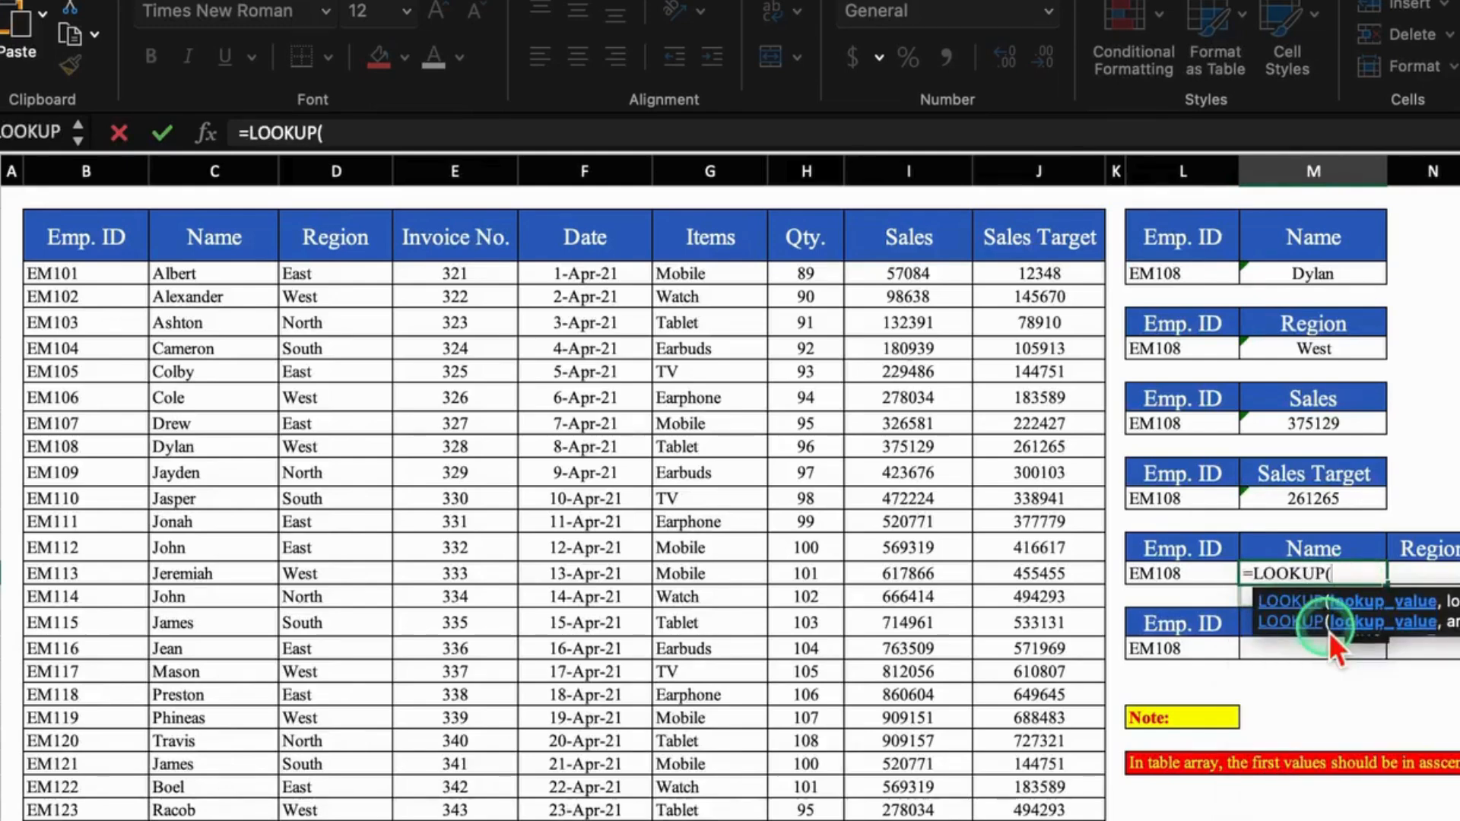
click(1196, 584)
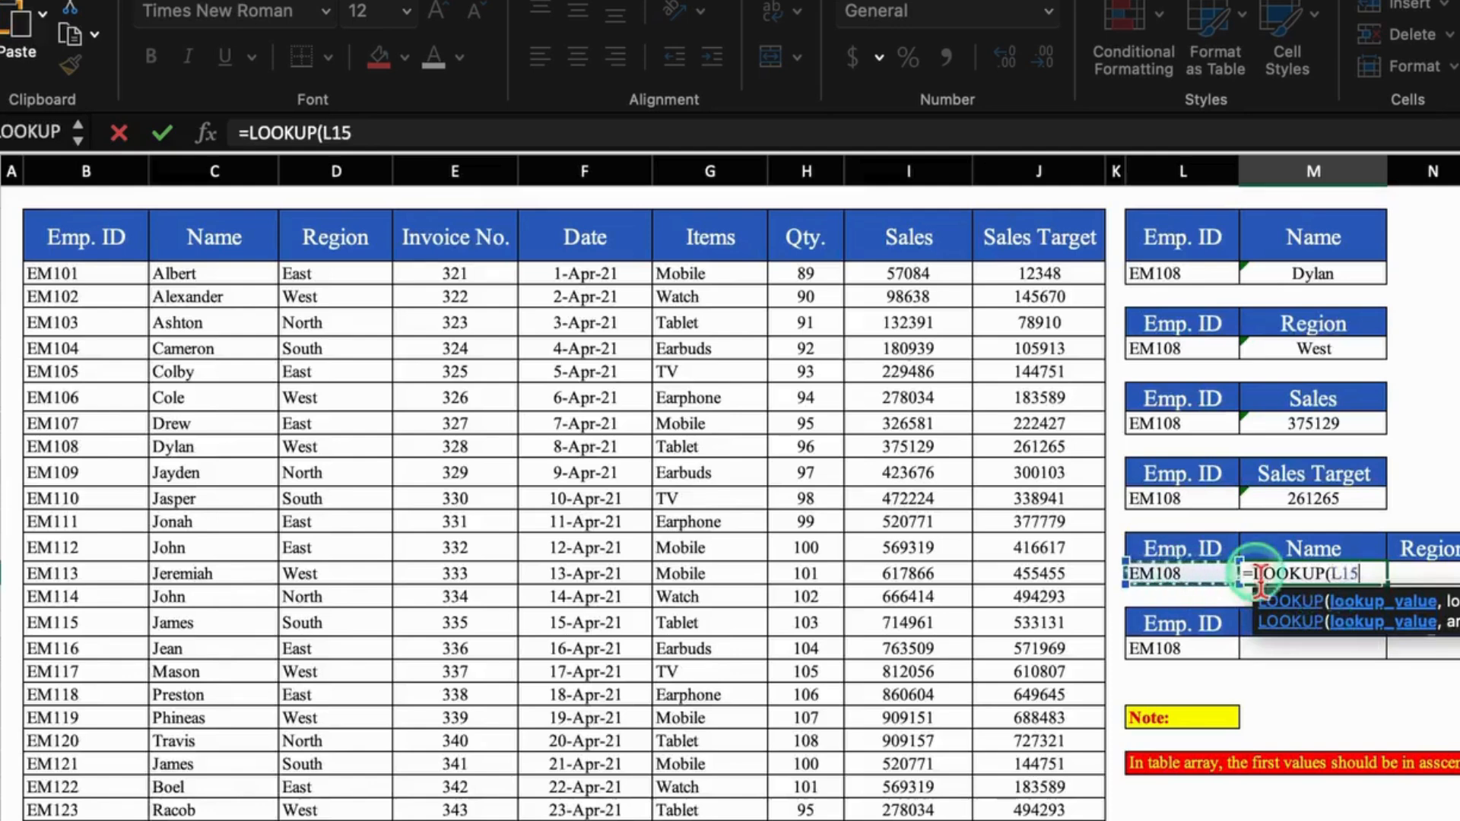
key(F4)
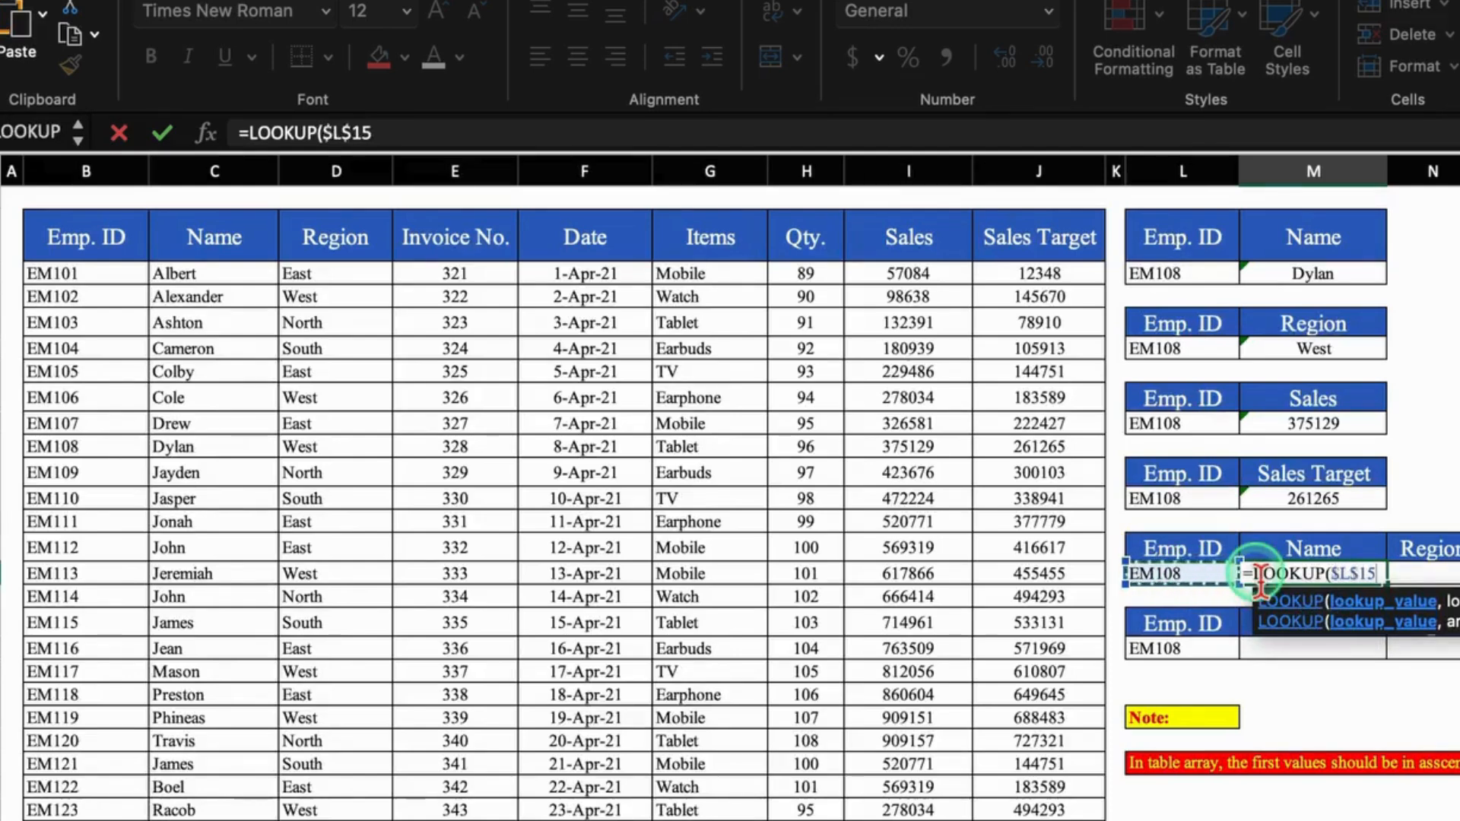
text(,)
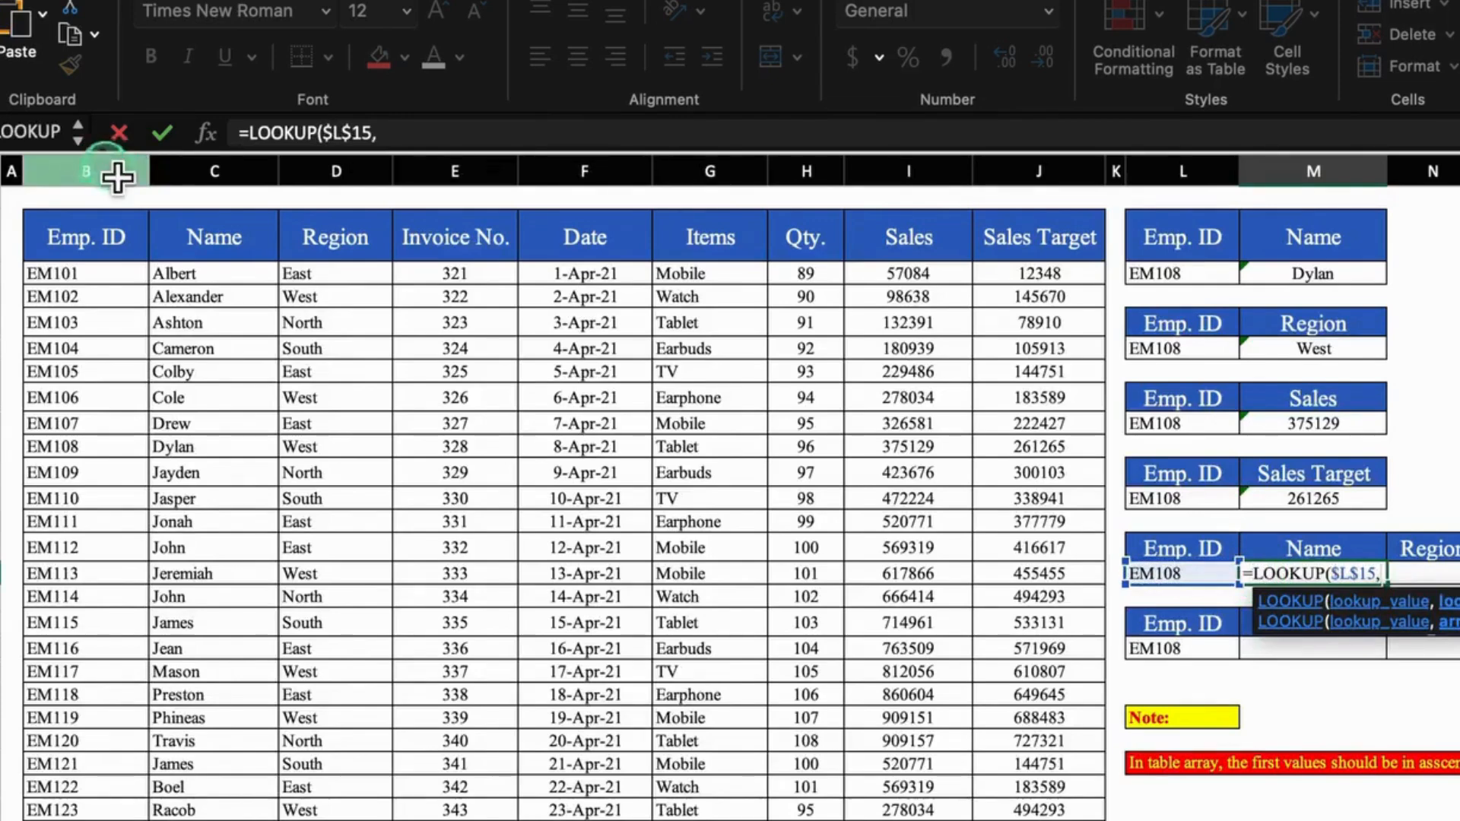
drag(118, 175, 213, 181)
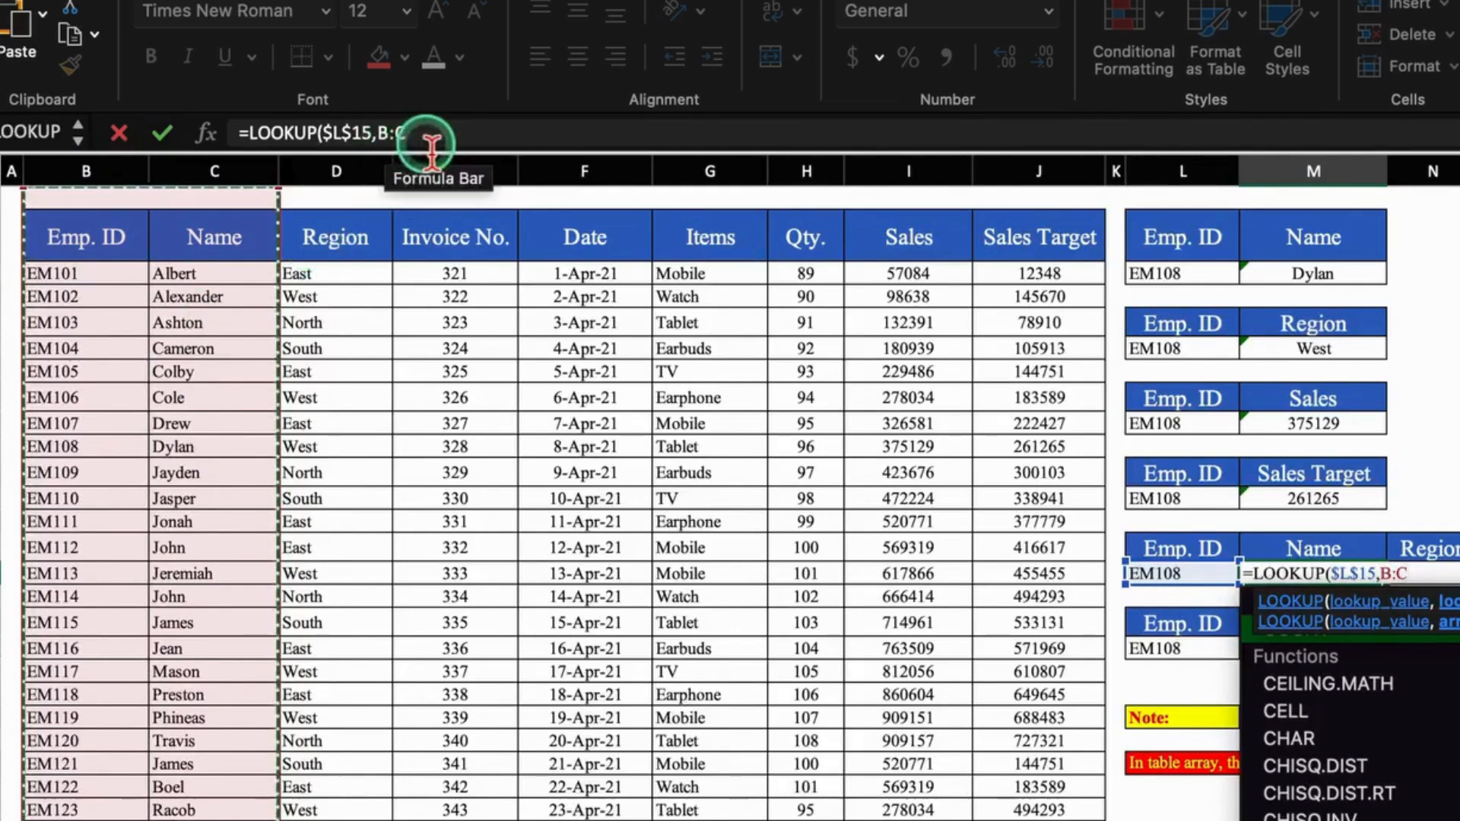
click(377, 133)
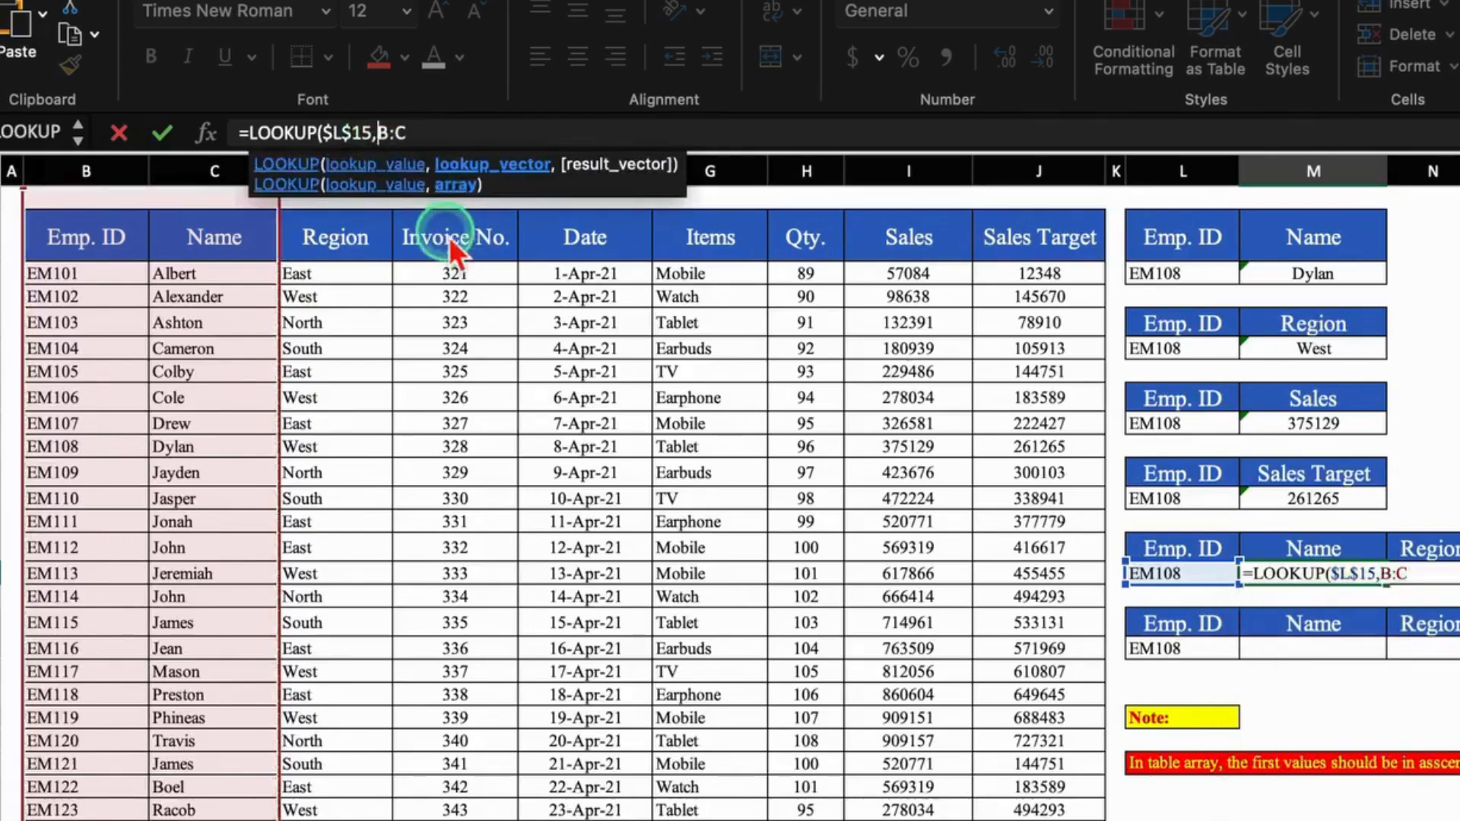
text($)
click(473, 133)
text())
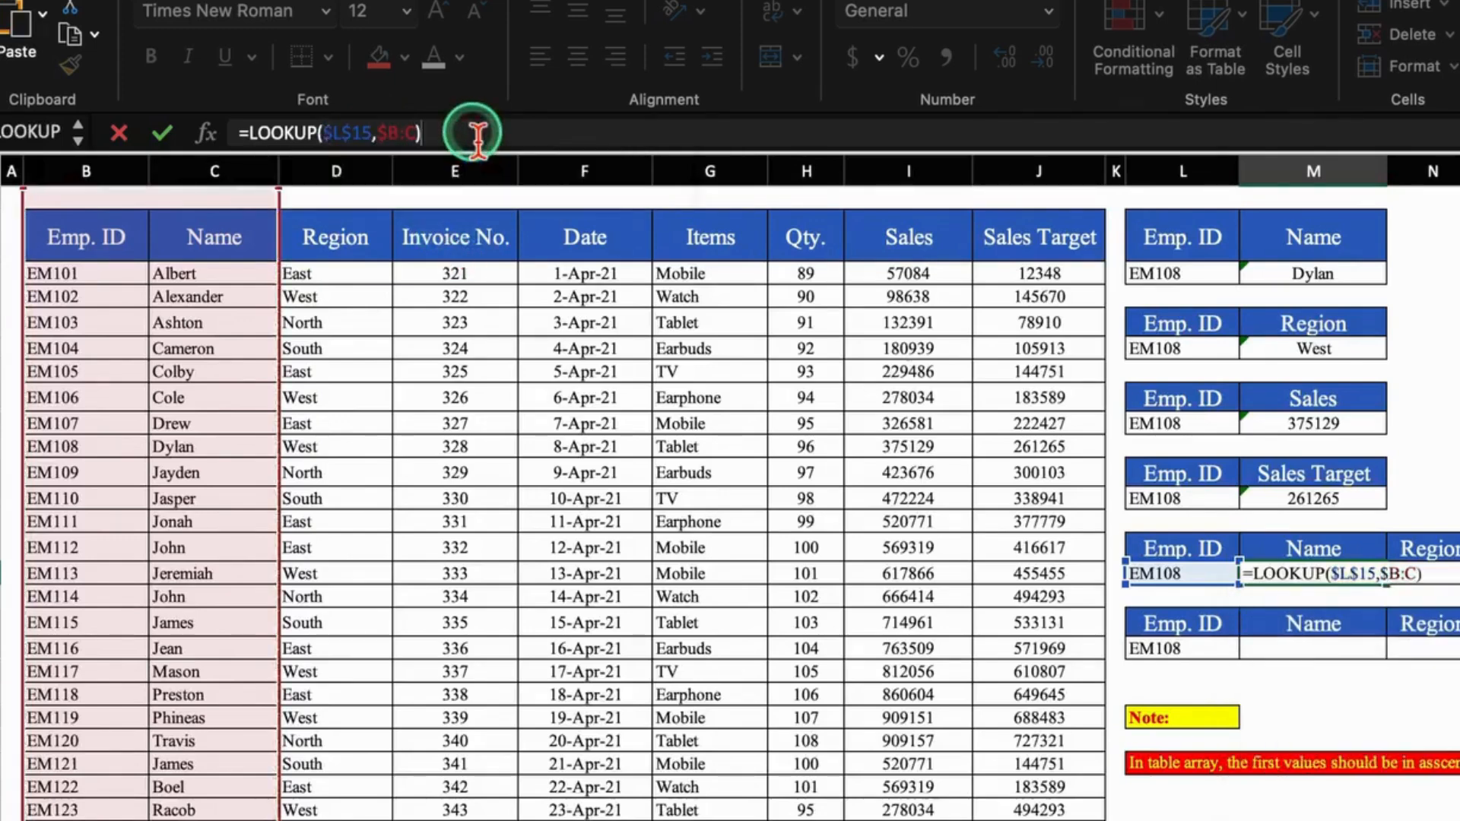
key(Return)
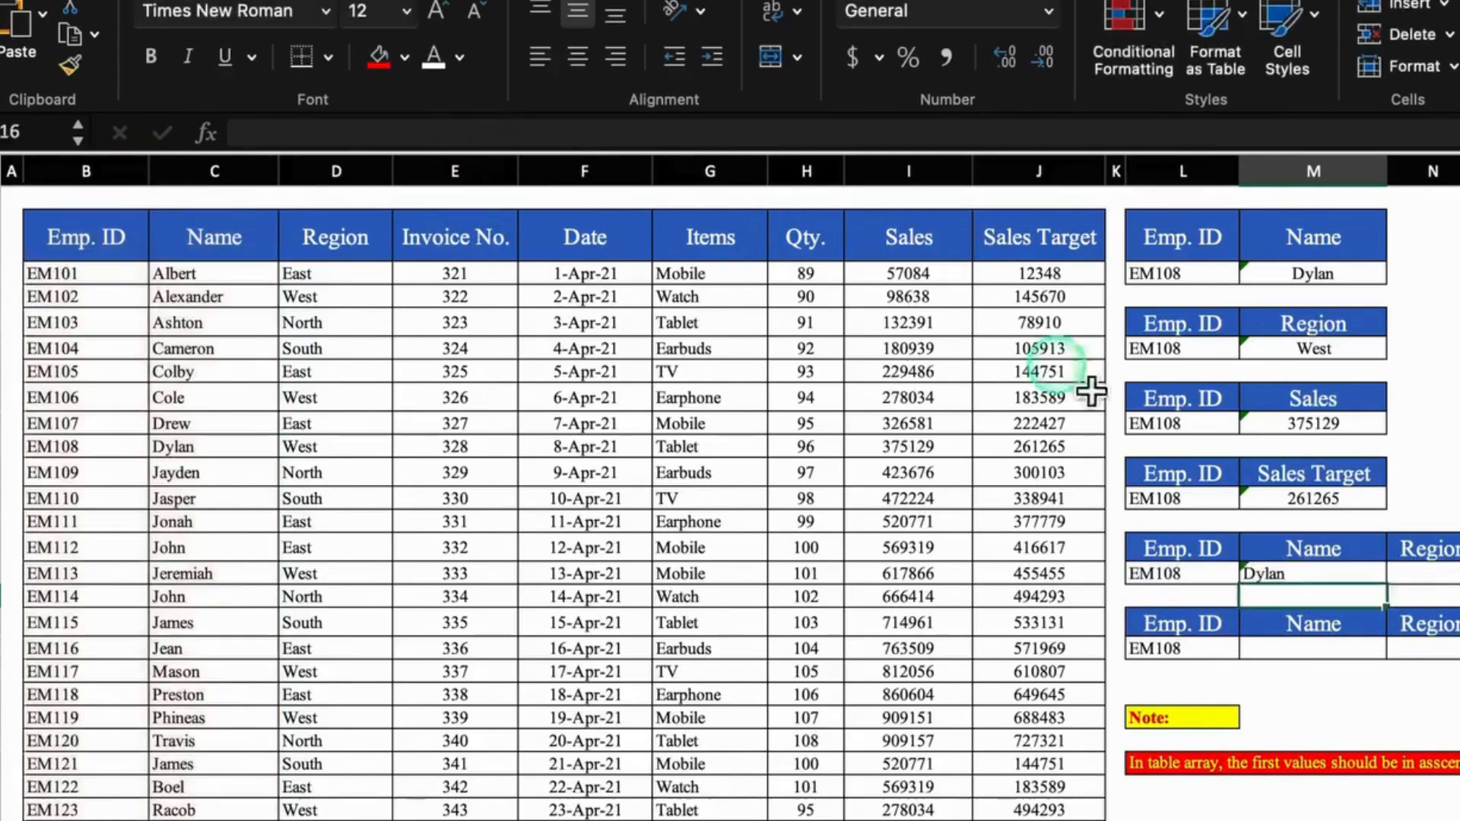
Step: Fill the lookup formula from M15 across to the Region cell N15
click(1353, 579)
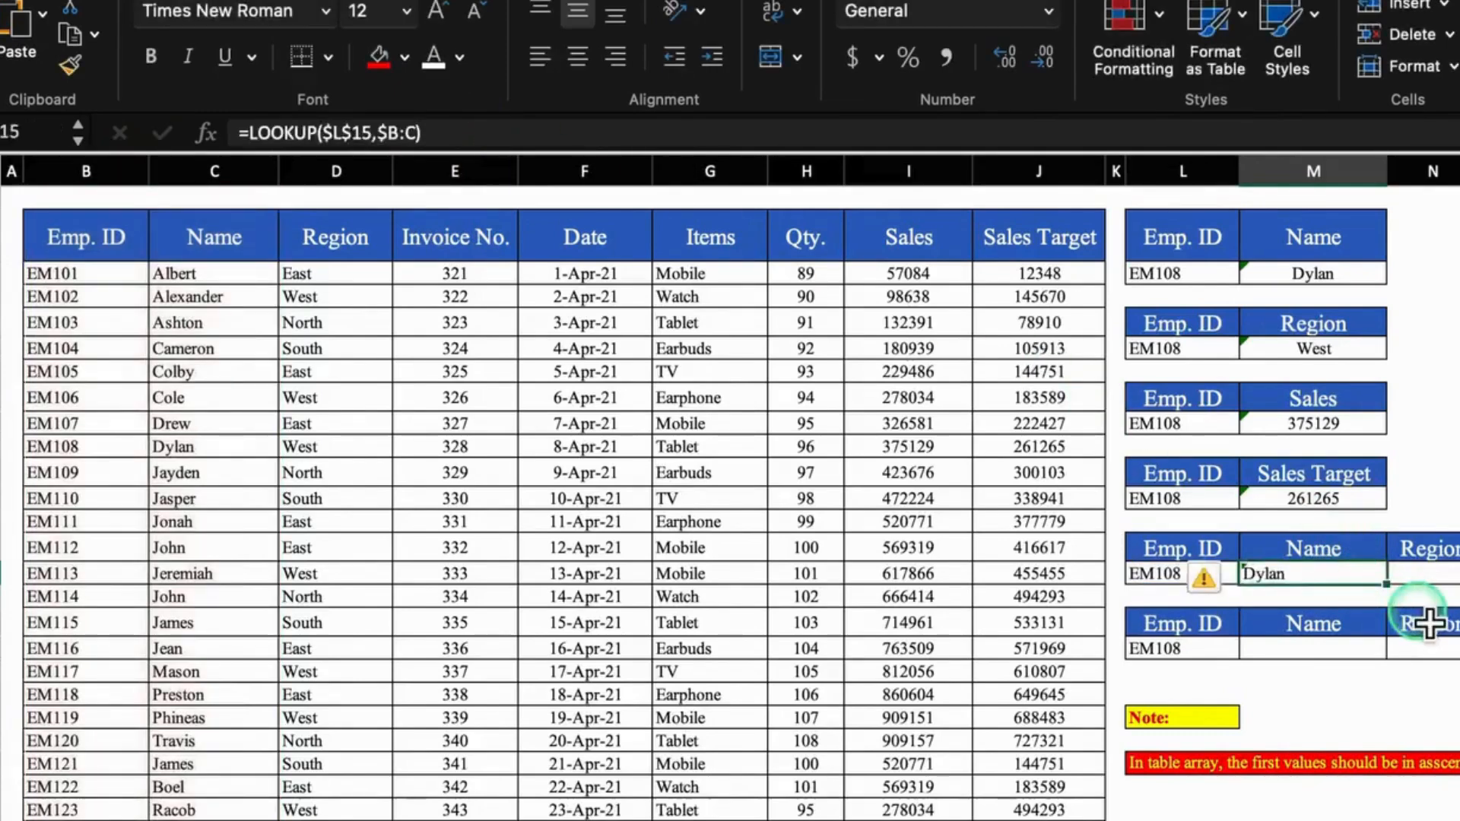
drag(1387, 585, 1455, 607)
click(1458, 549)
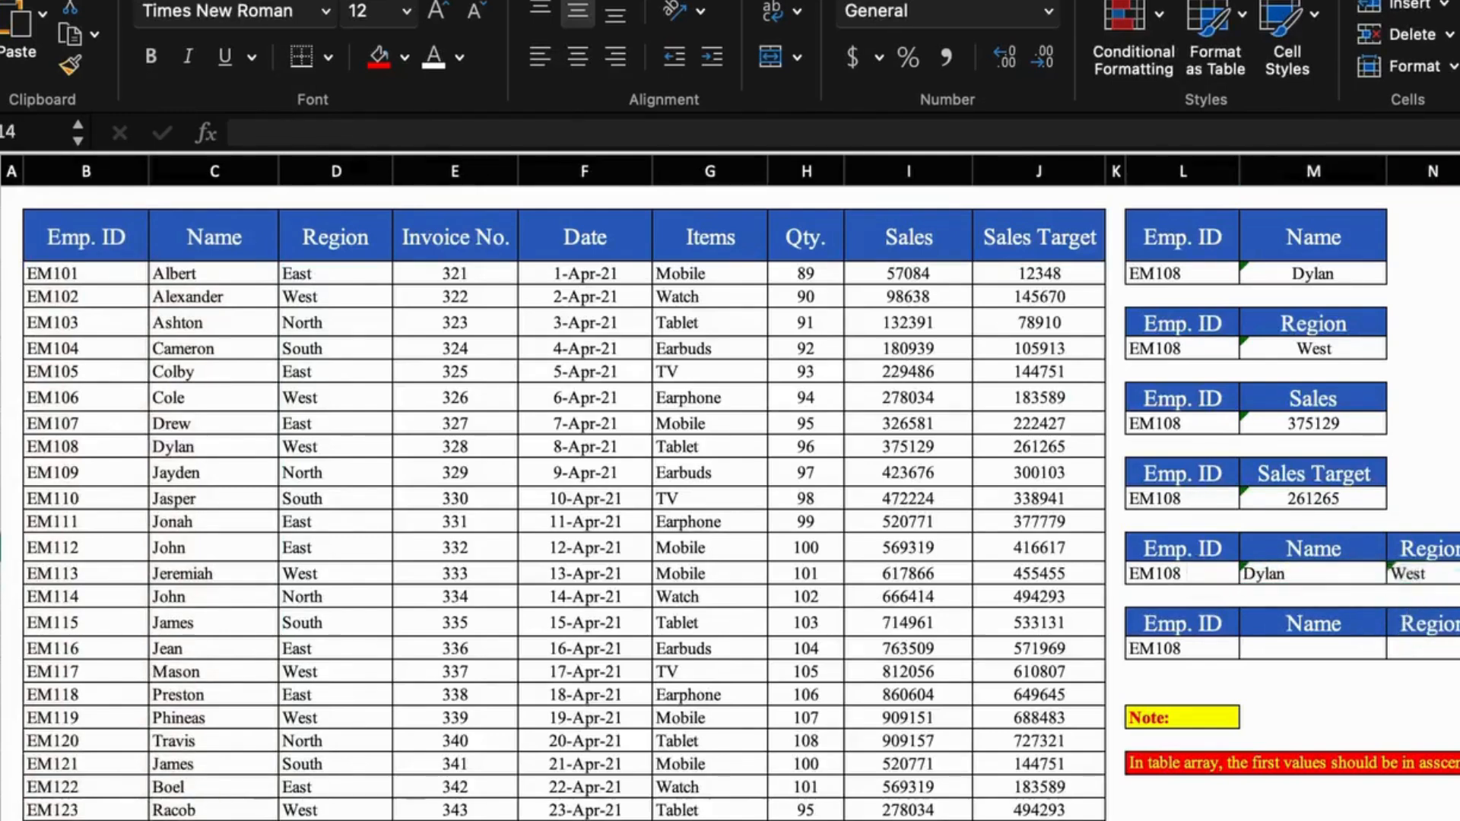
click(1447, 581)
click(1458, 549)
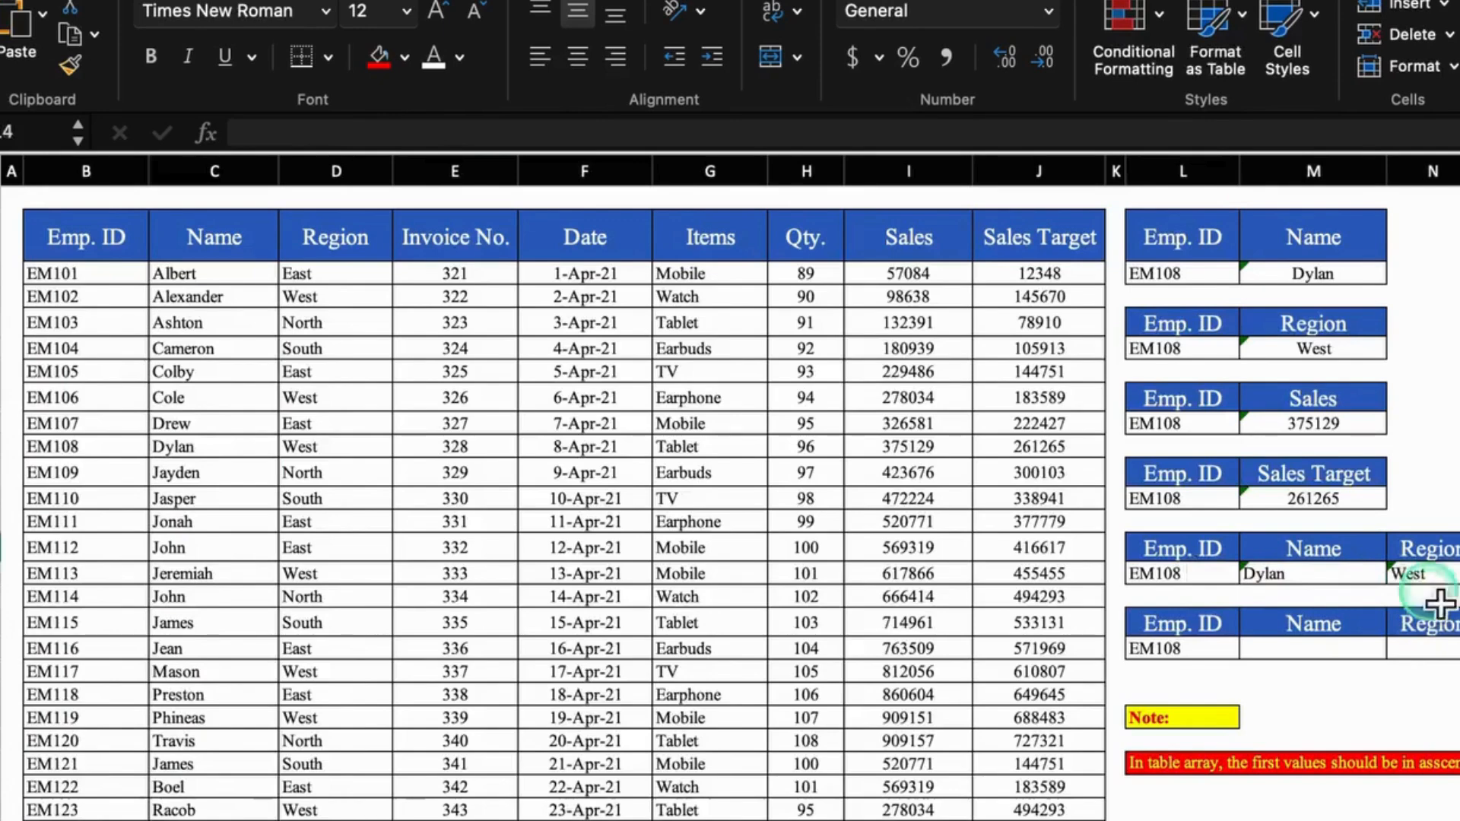
Step: Enter =LOOKUP($L$18,$B:C) in the Name cell M18 with an absolute employee ID reference and column B locked
click(1329, 658)
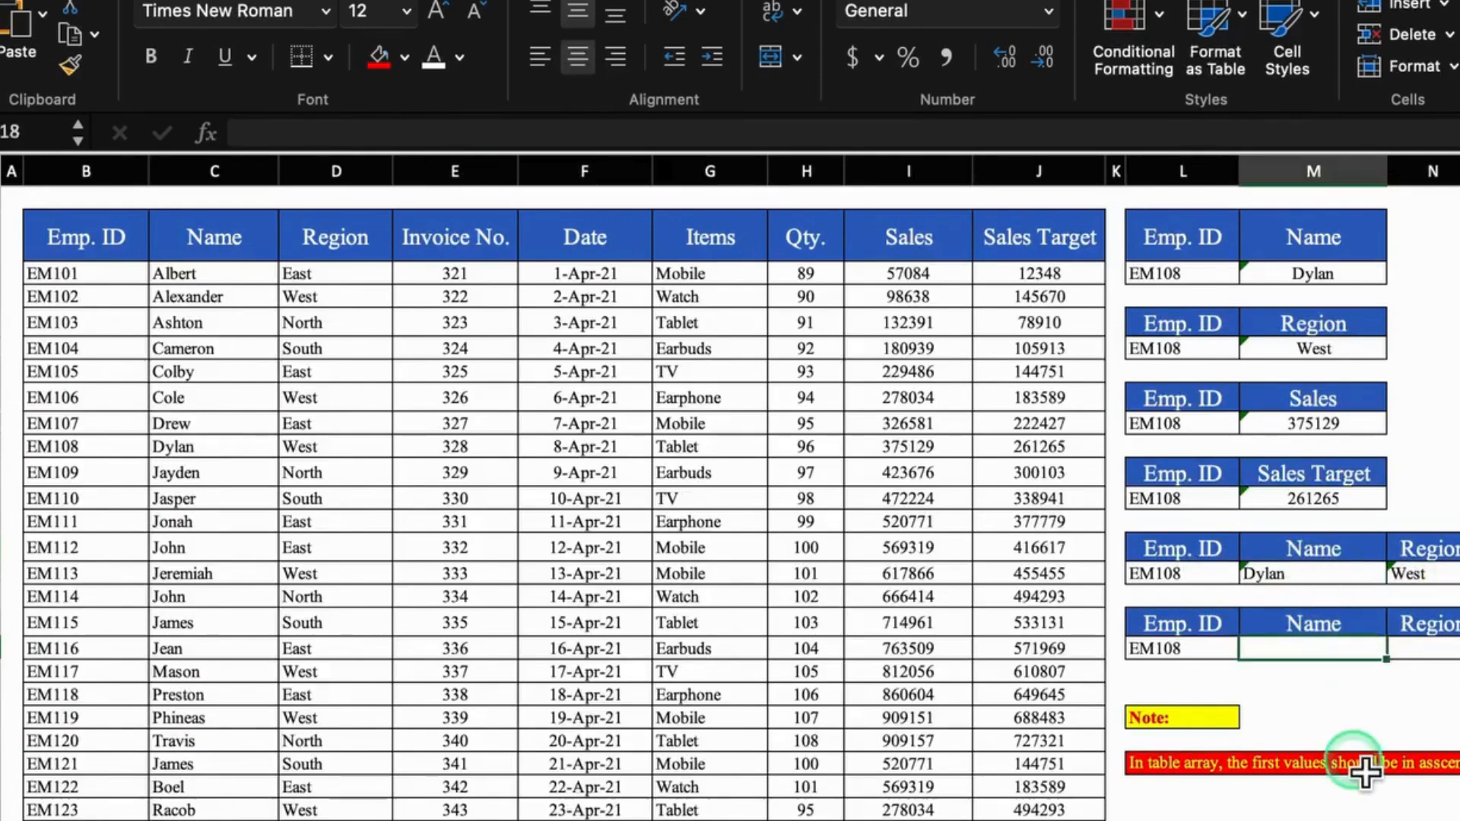
text(=look)
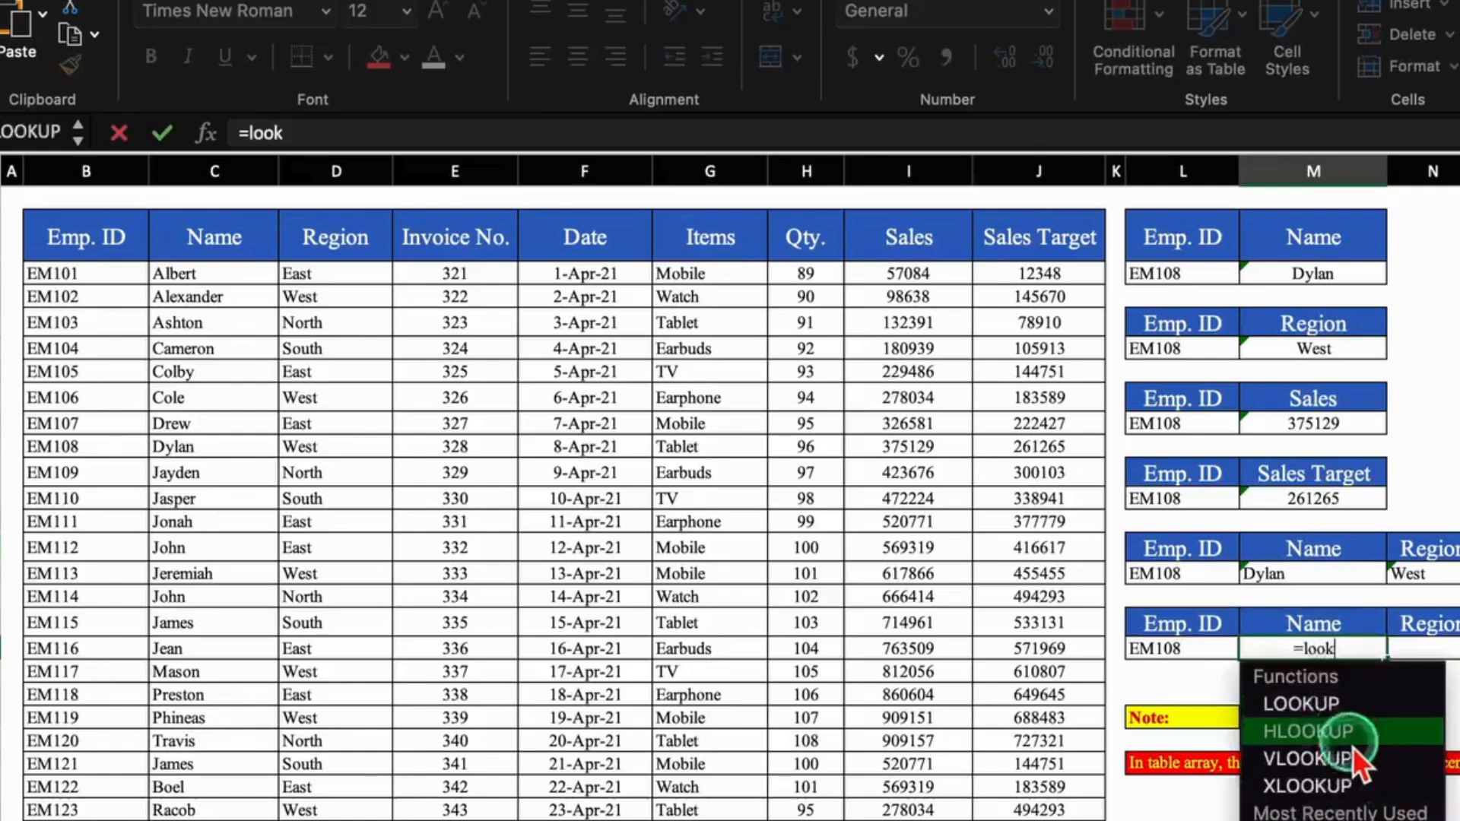
key(Tab)
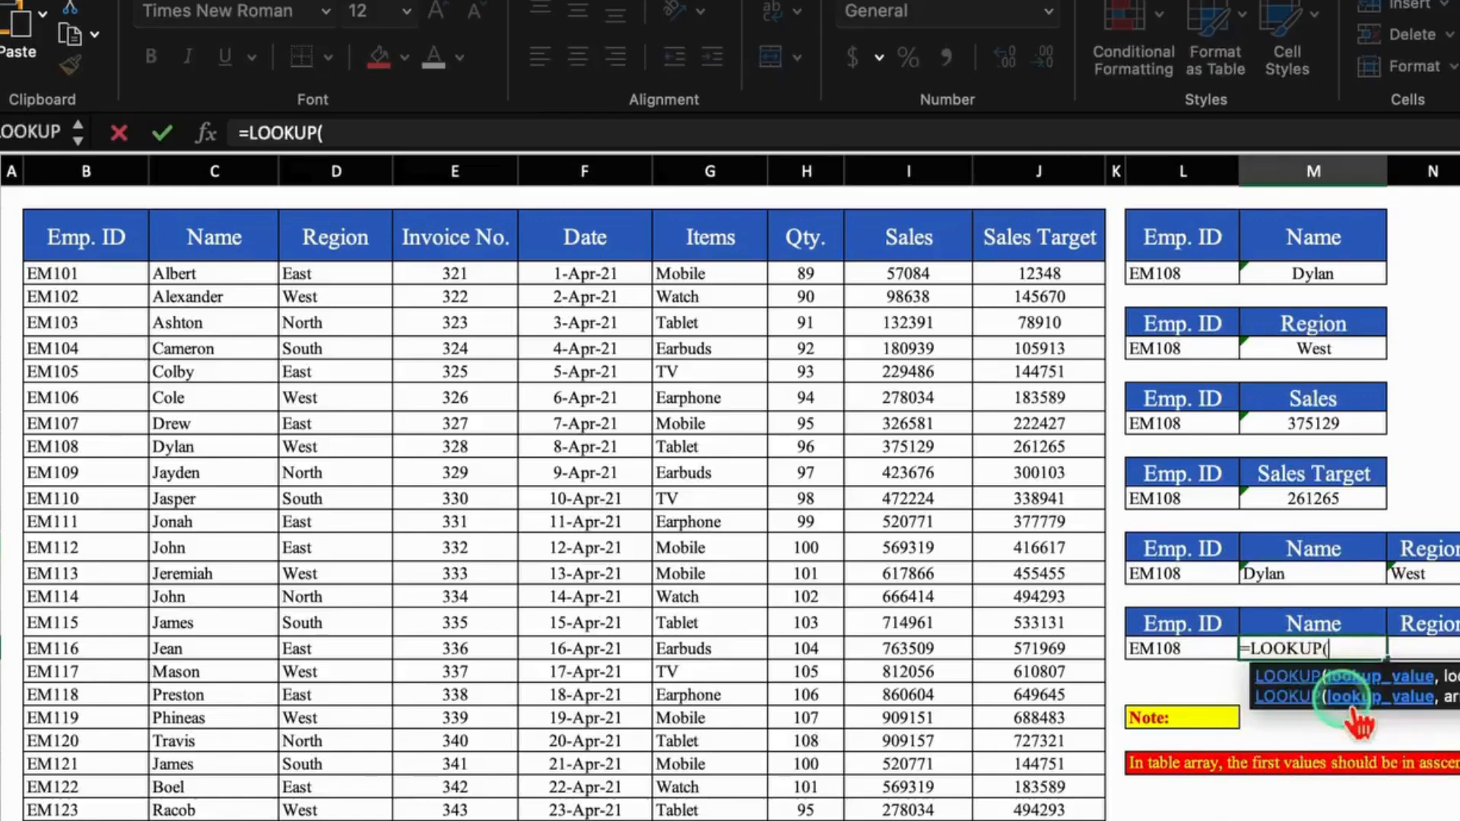
click(1209, 663)
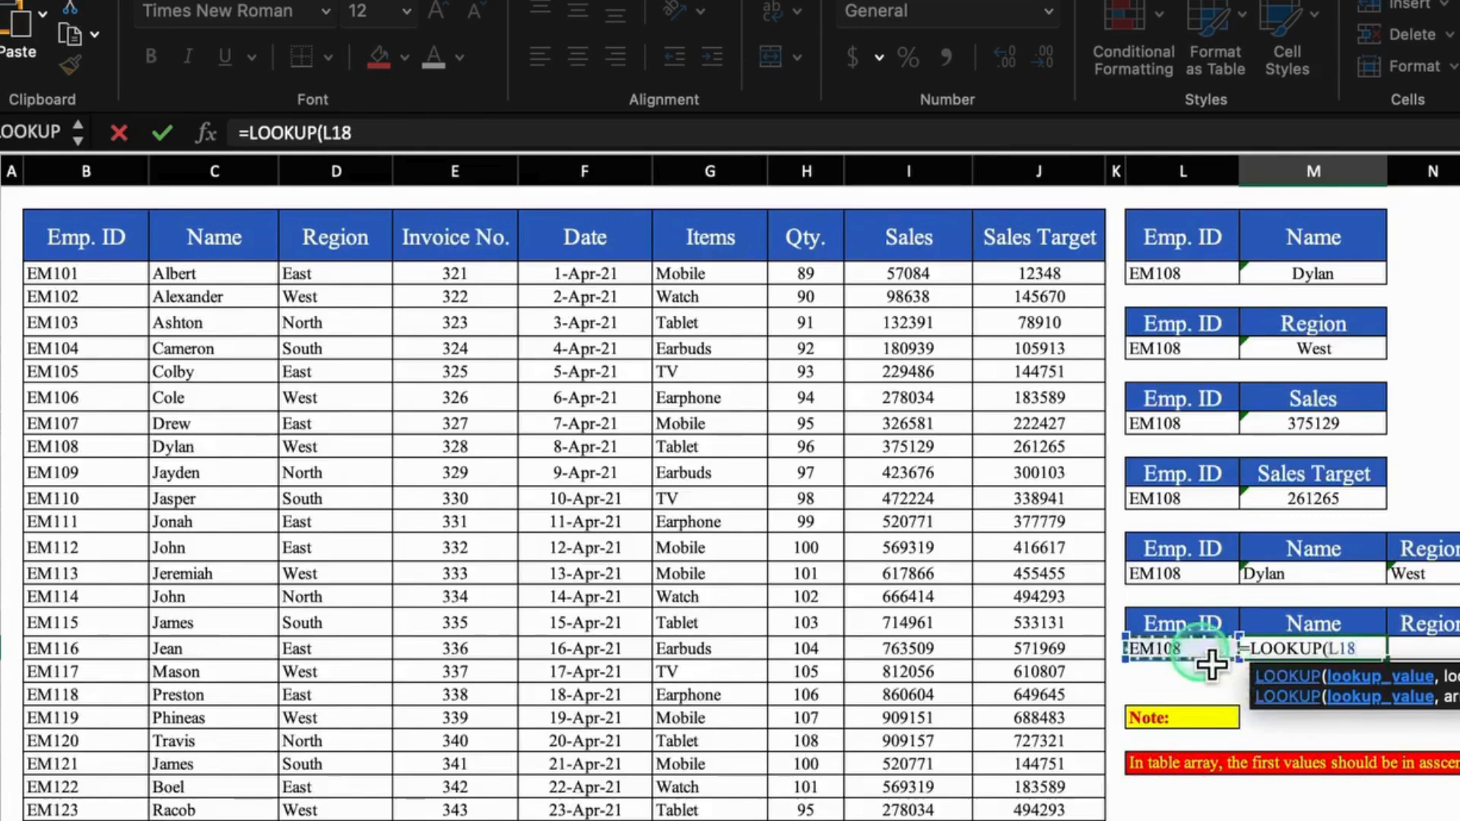
key(F4)
text(,)
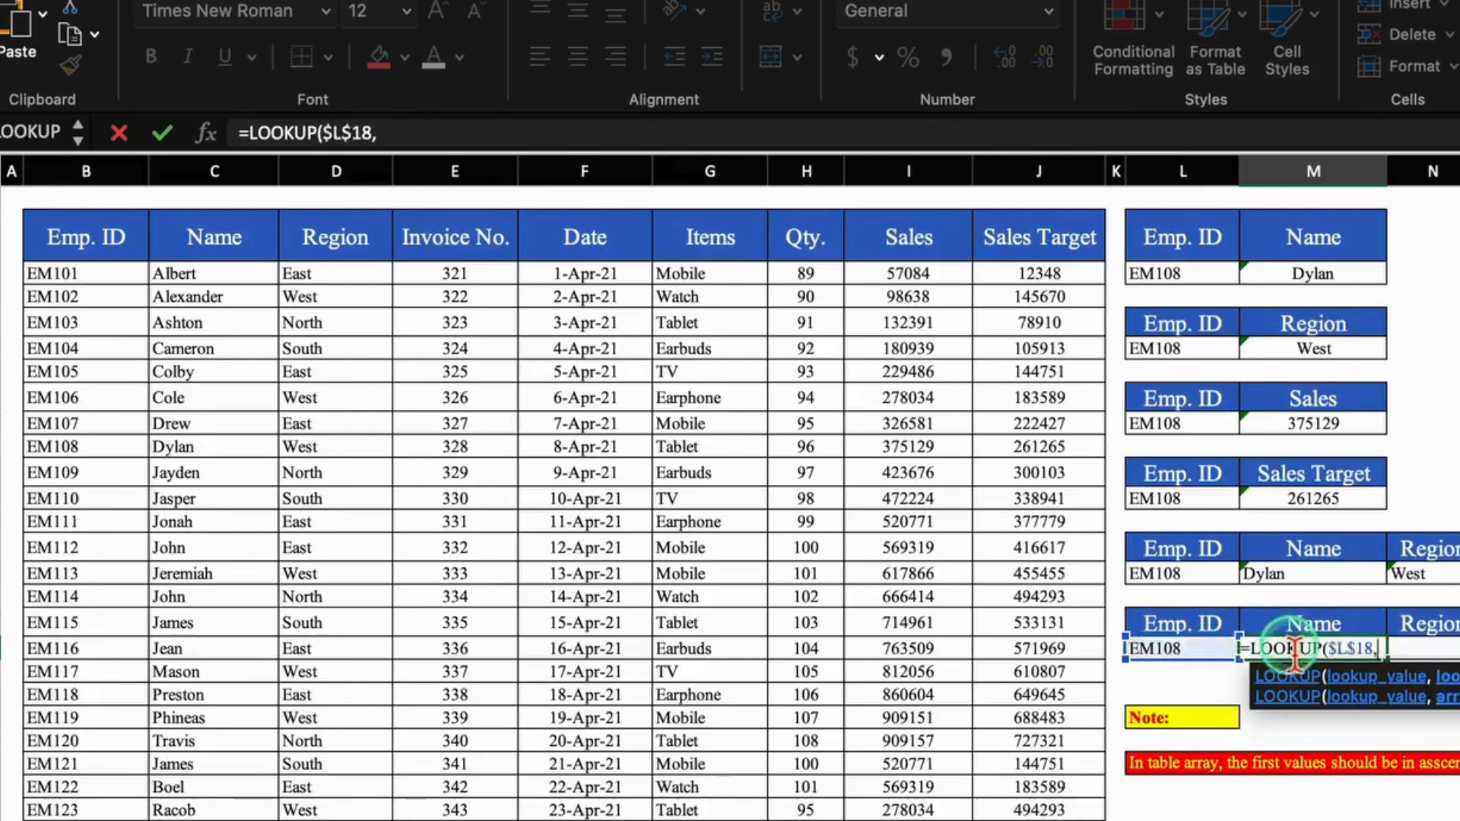
click(93, 174)
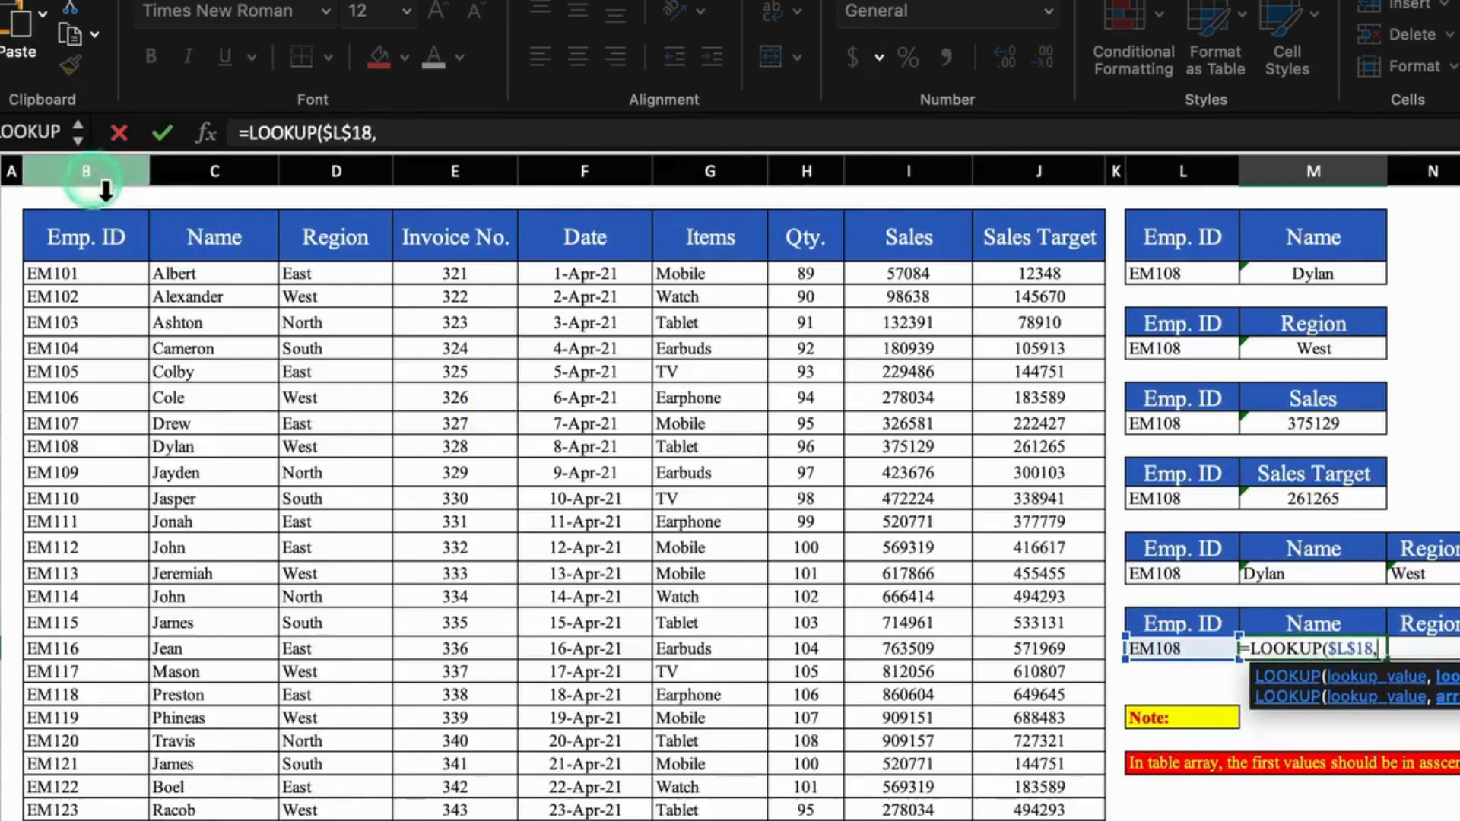
drag(93, 174, 206, 187)
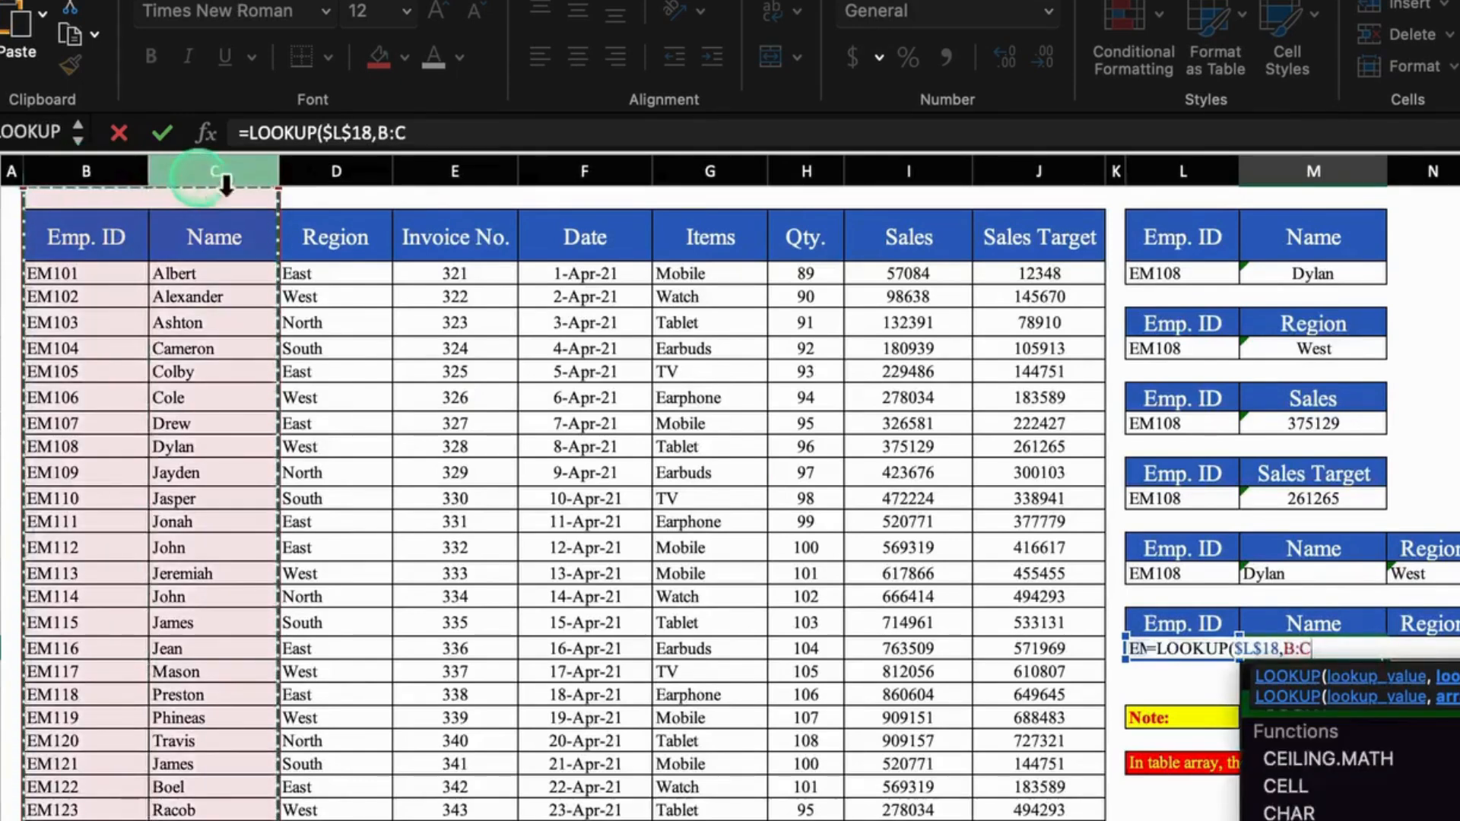
click(384, 139)
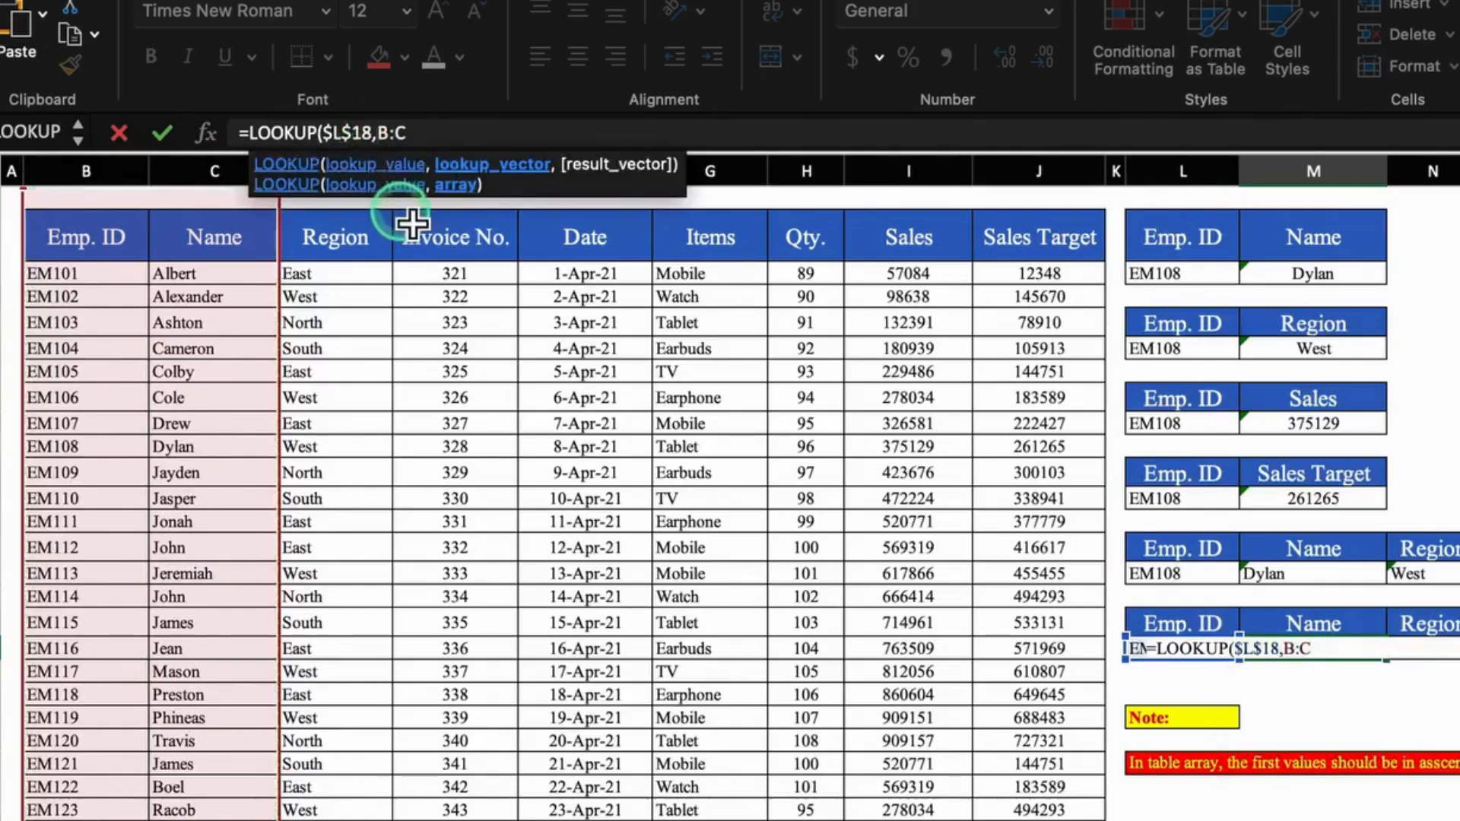
text($B:C)
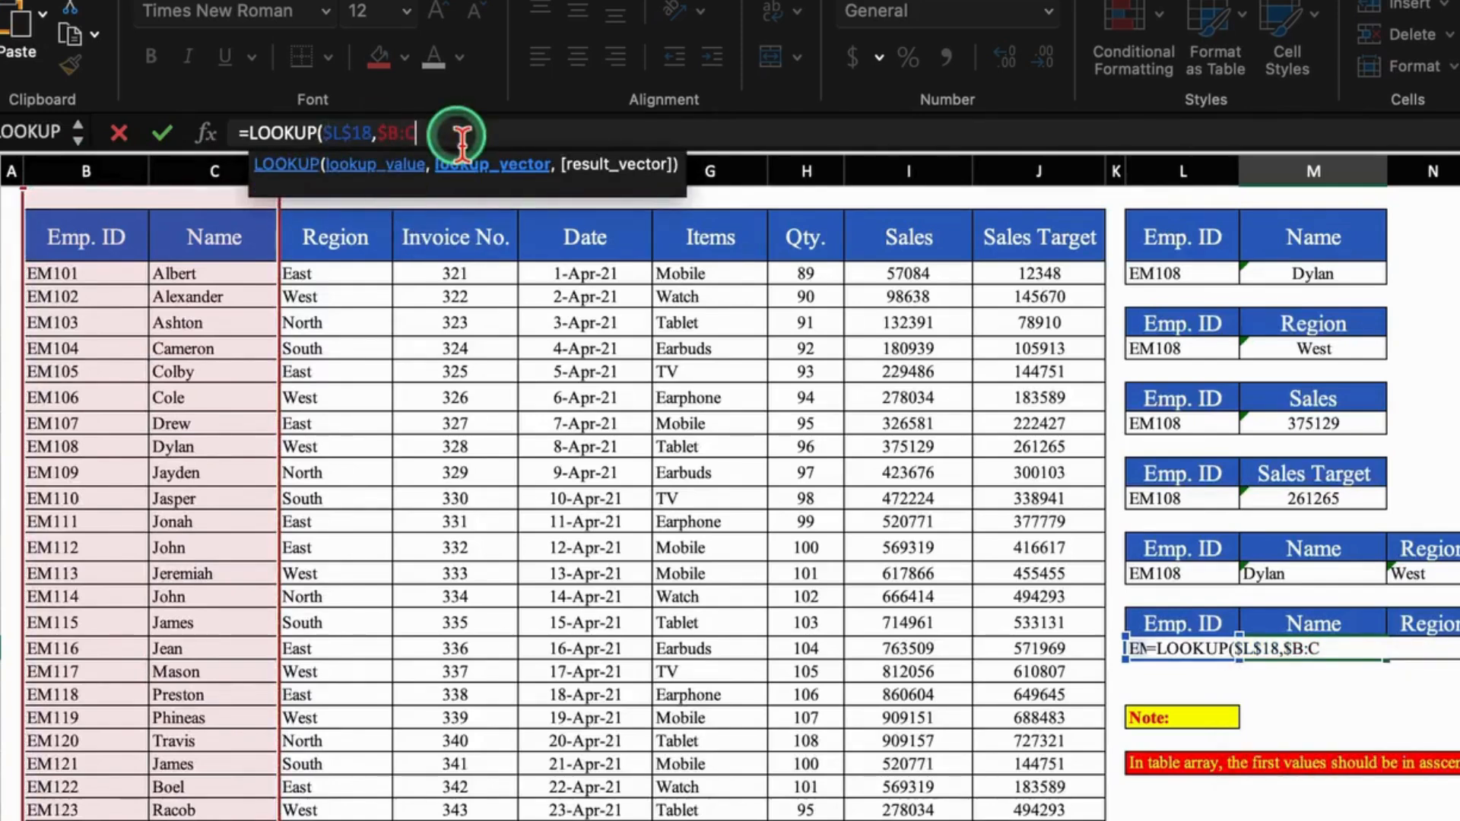
text())
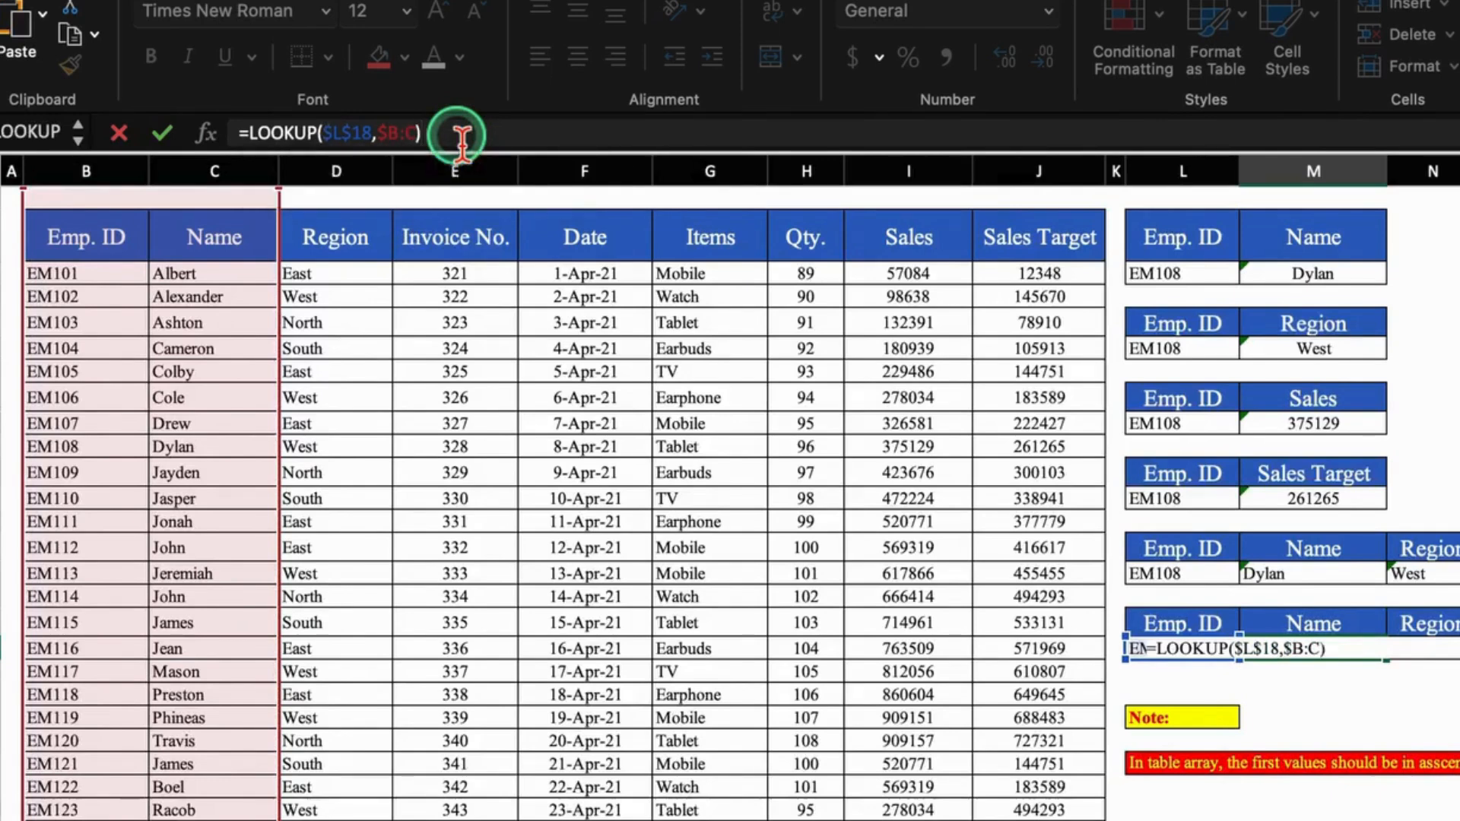
key(Return)
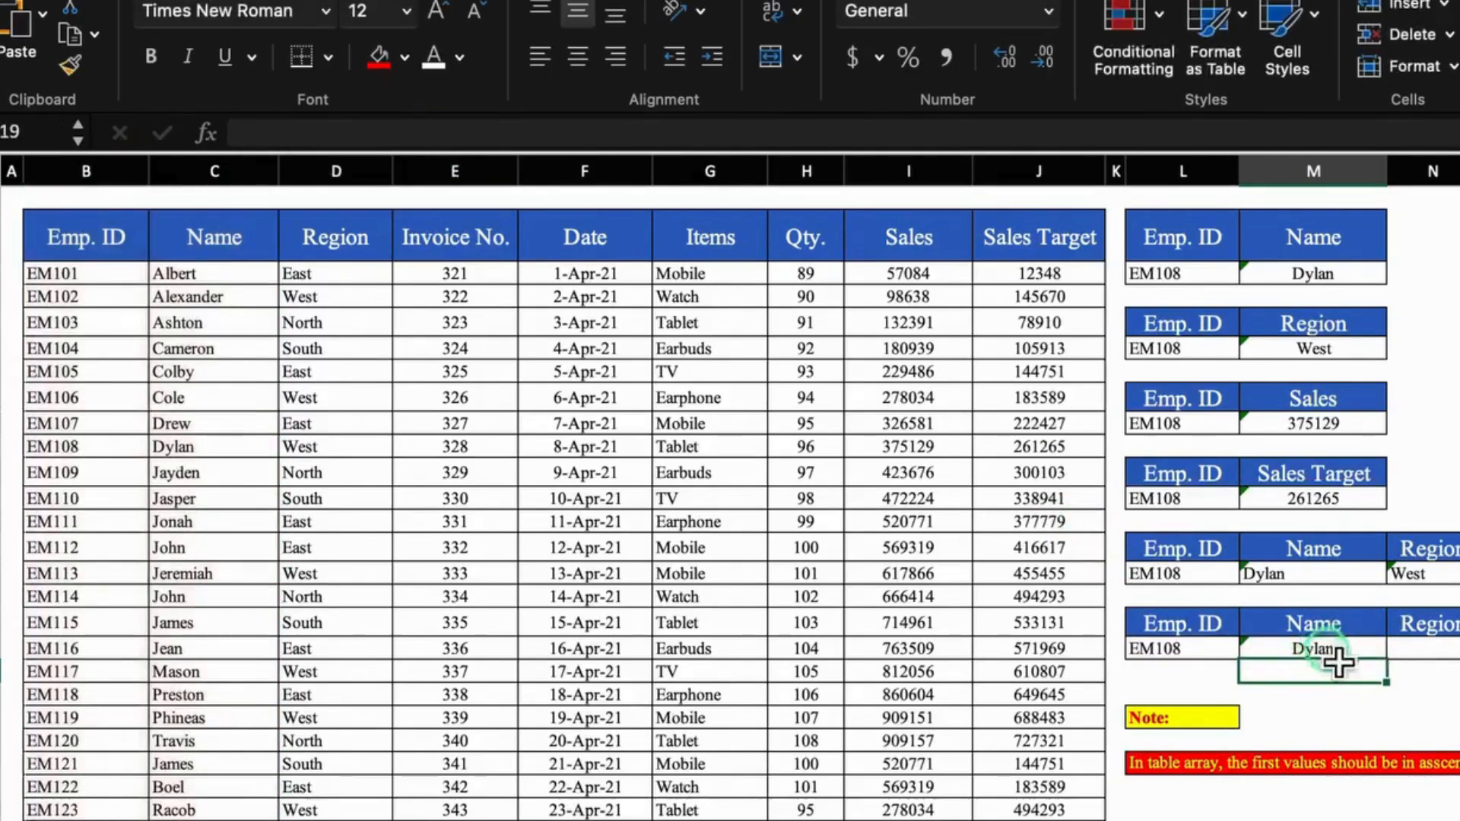
Step: Fill the lookup formula from M18 across row 18 to return the region, invoice number, date, items, quantity, sales and remaining details
click(1330, 651)
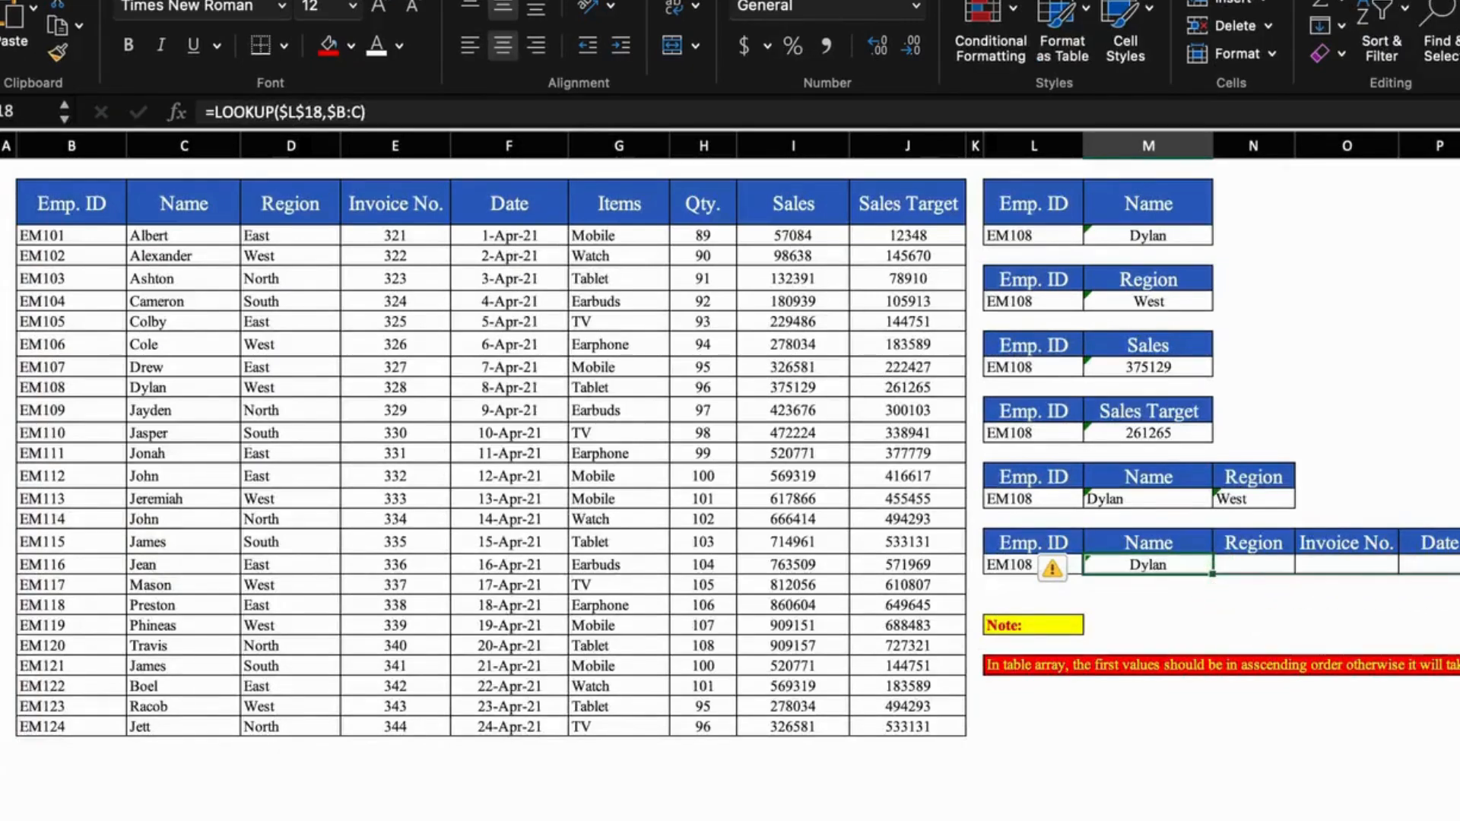
scroll(729, 456, right, 3)
drag(968, 574, 1459, 579)
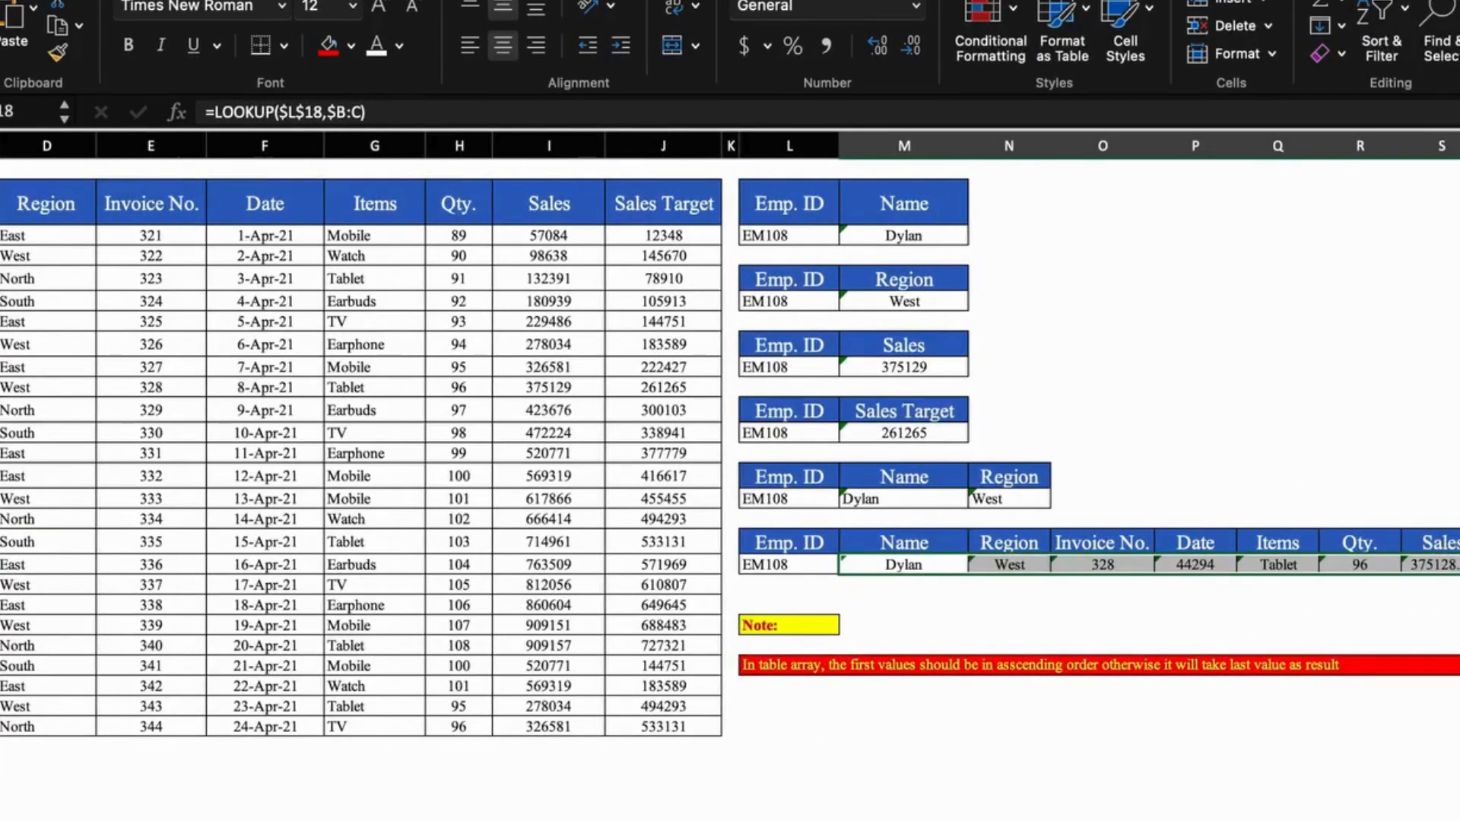
scroll(973, 817, left, 3)
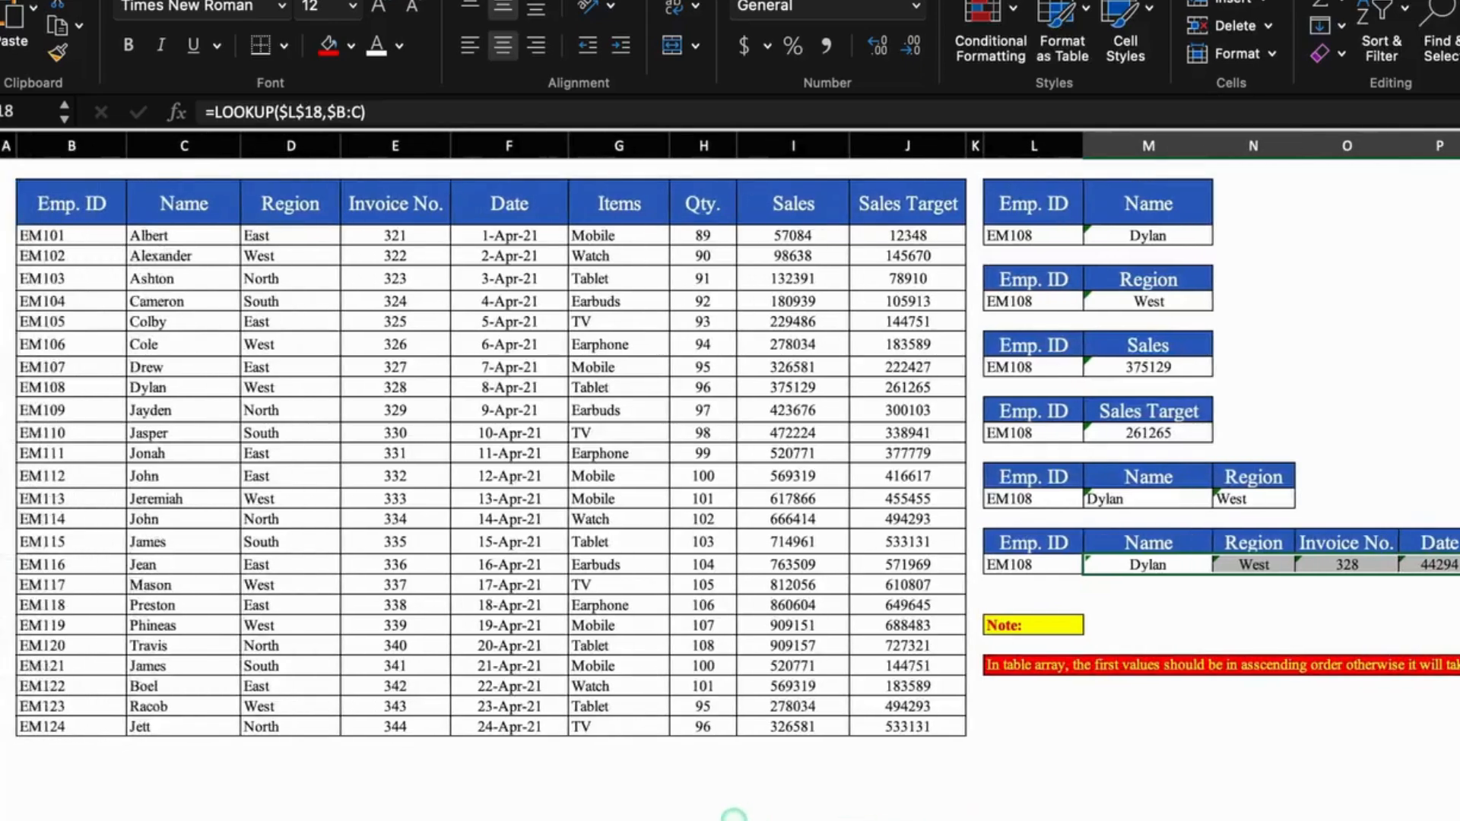
Step: Move the employee IDs in B14:B17 up to B7 to test the lookups on unsorted IDs, and undo the move
drag(82, 482, 114, 312)
click(1050, 236)
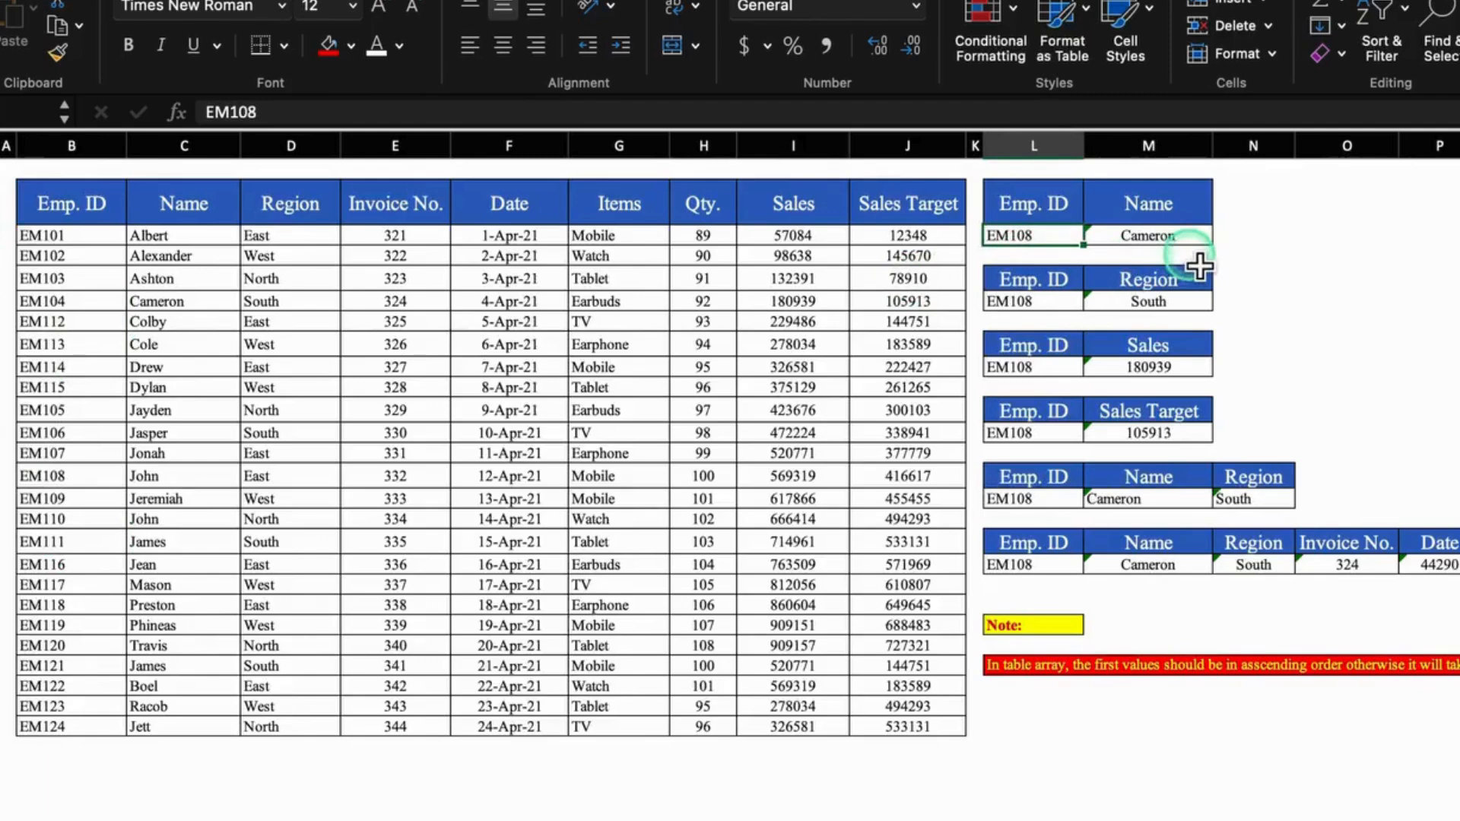
click(2, 476)
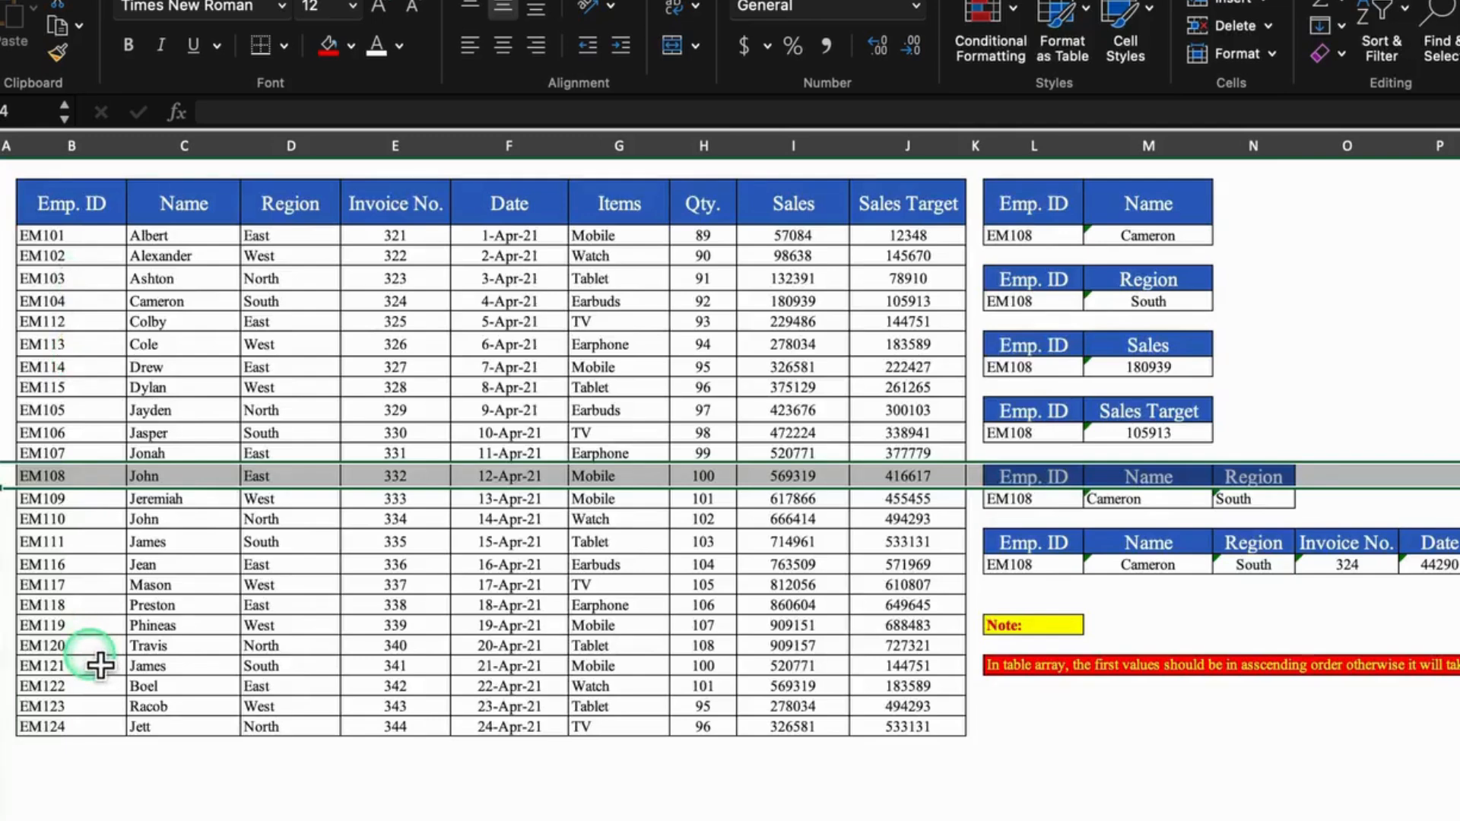
key(super+z)
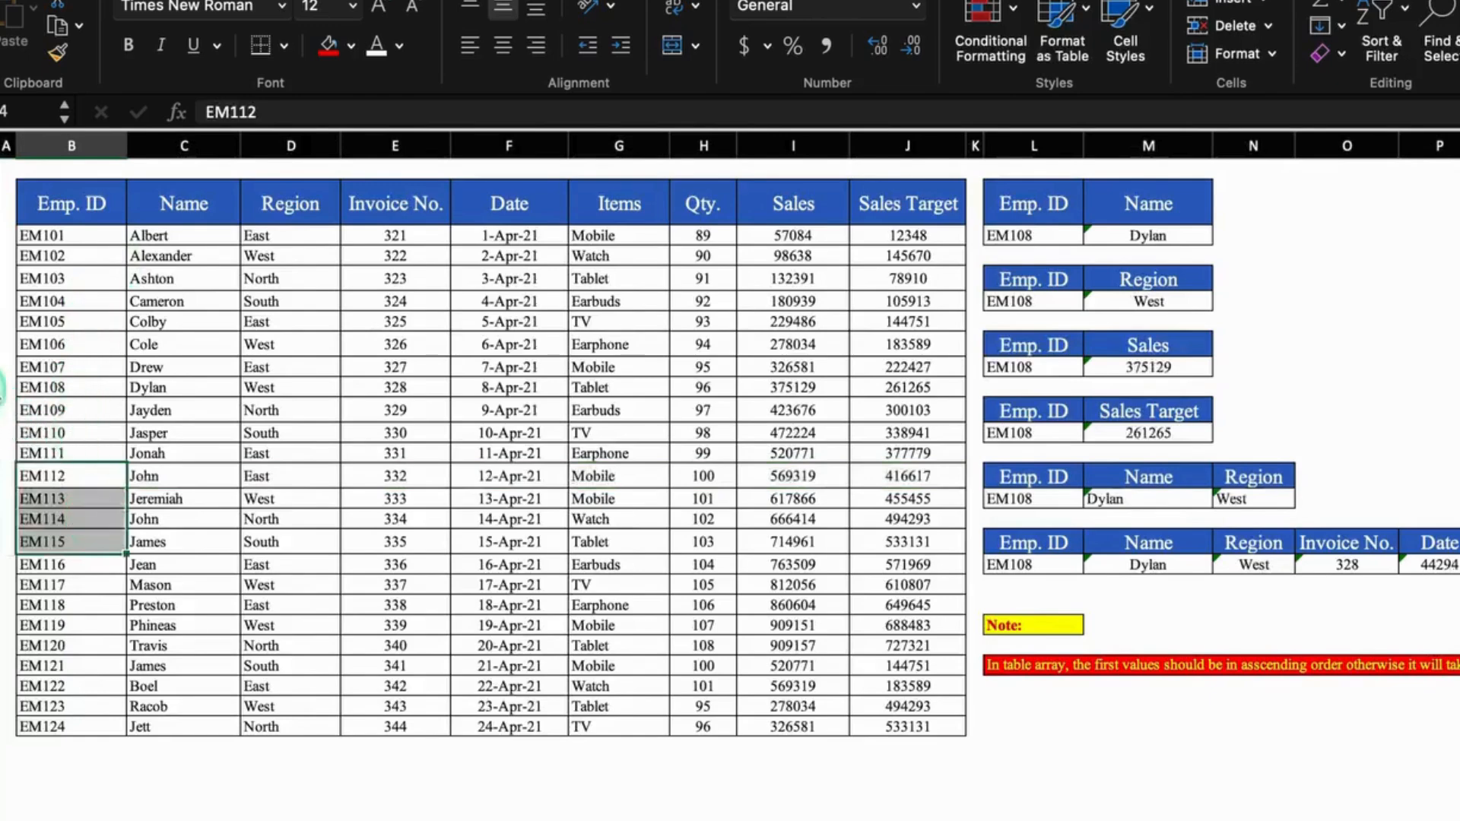
click(3, 387)
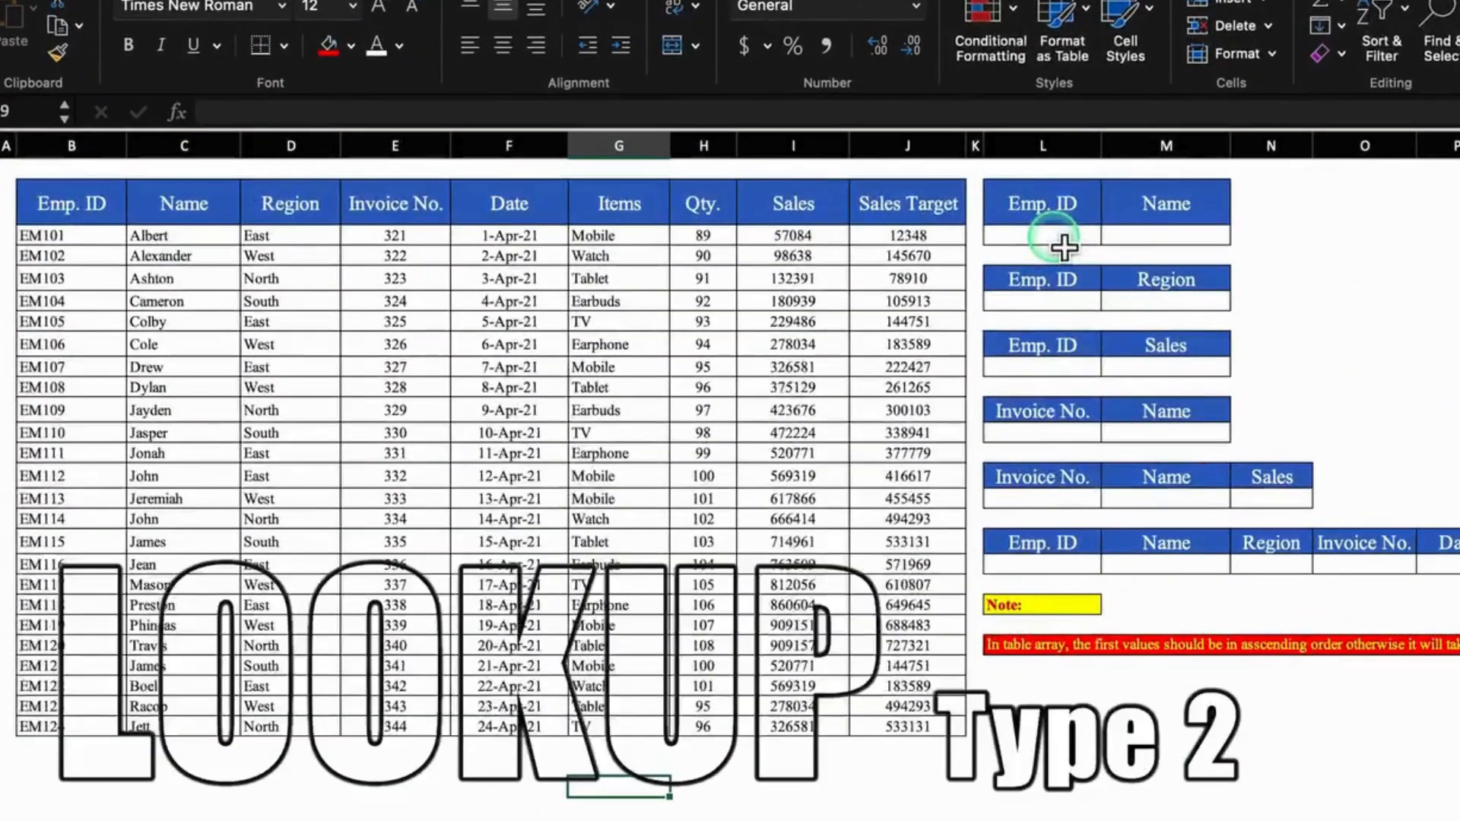
Step: Copy the employee ID from B14 into the Emp. ID cells L3, L6, L9 and L18 of the second LOOKUP sheet
click(1062, 246)
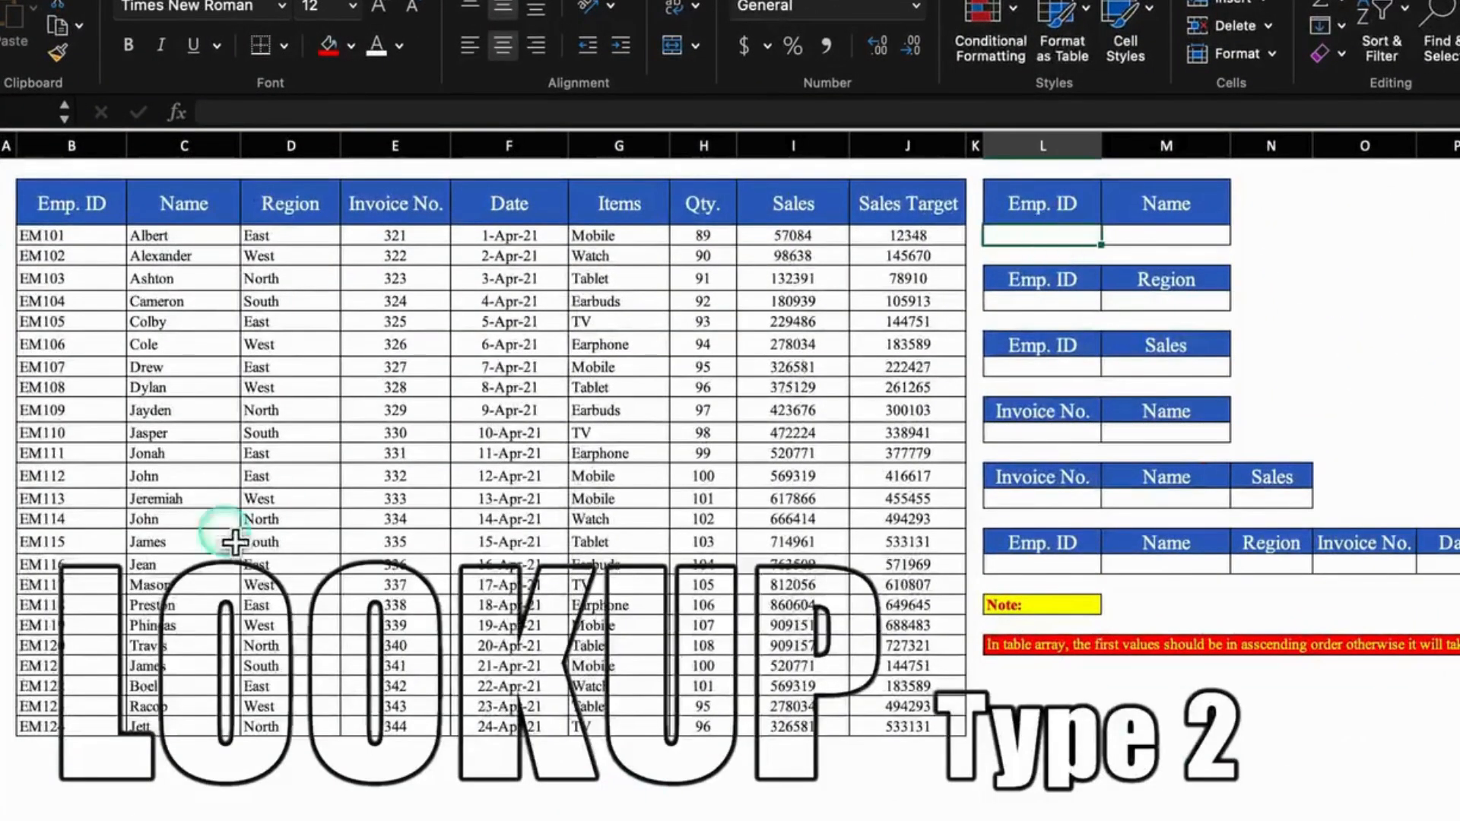
click(76, 479)
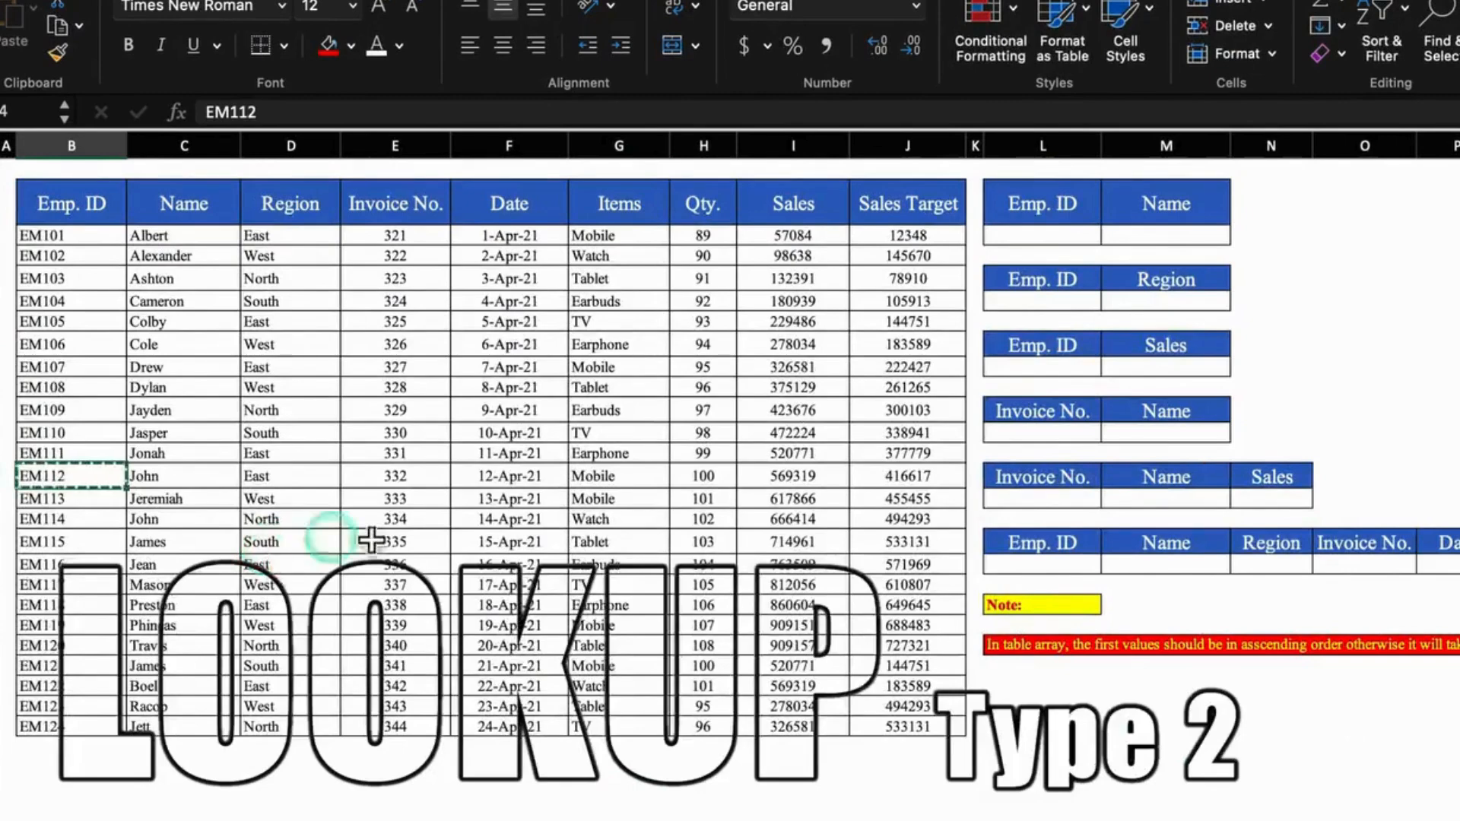
key(ctrl+c)
click(1068, 236)
key(ctrl+v)
click(1057, 303)
key(ctrl+v)
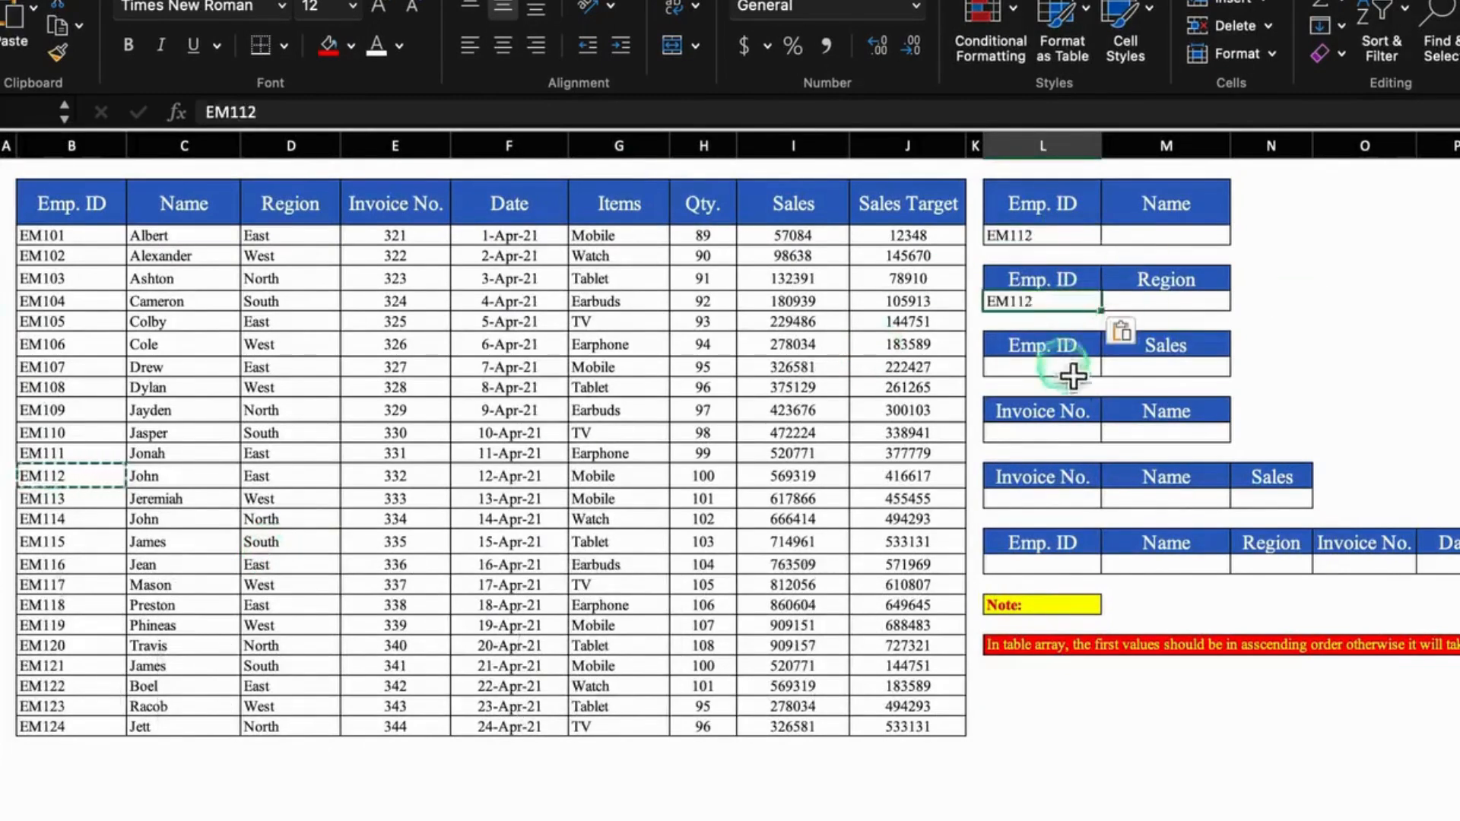
click(1068, 369)
key(ctrl+v)
click(1060, 565)
key(ctrl+v)
key(Escape)
click(1365, 321)
Step: Enter =LOOKUP(L3,B:B,C:C) in the Name cell M3, using Emp. ID as the lookup vector and Name as the result vector
click(1166, 237)
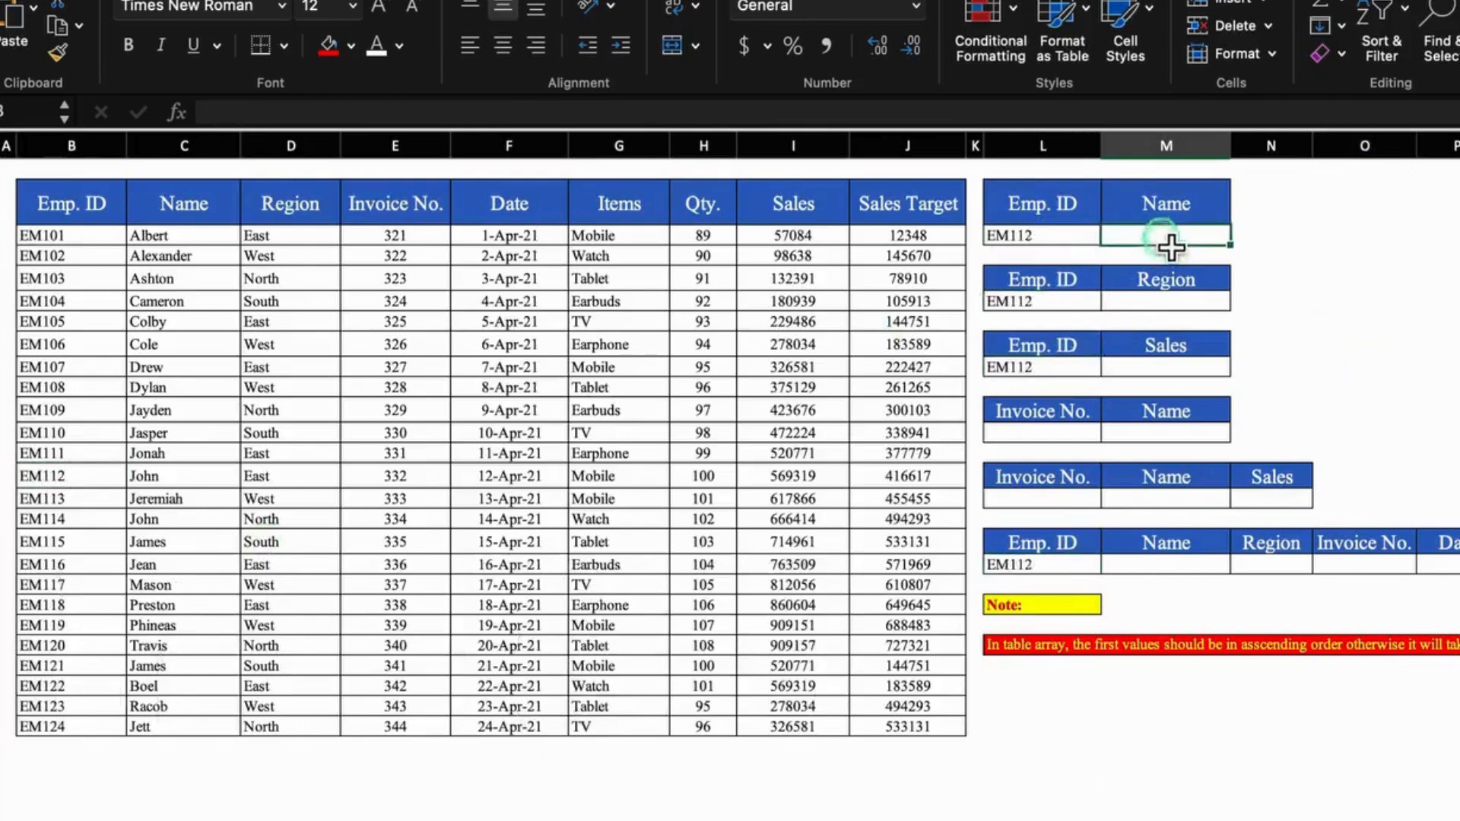
text(=)
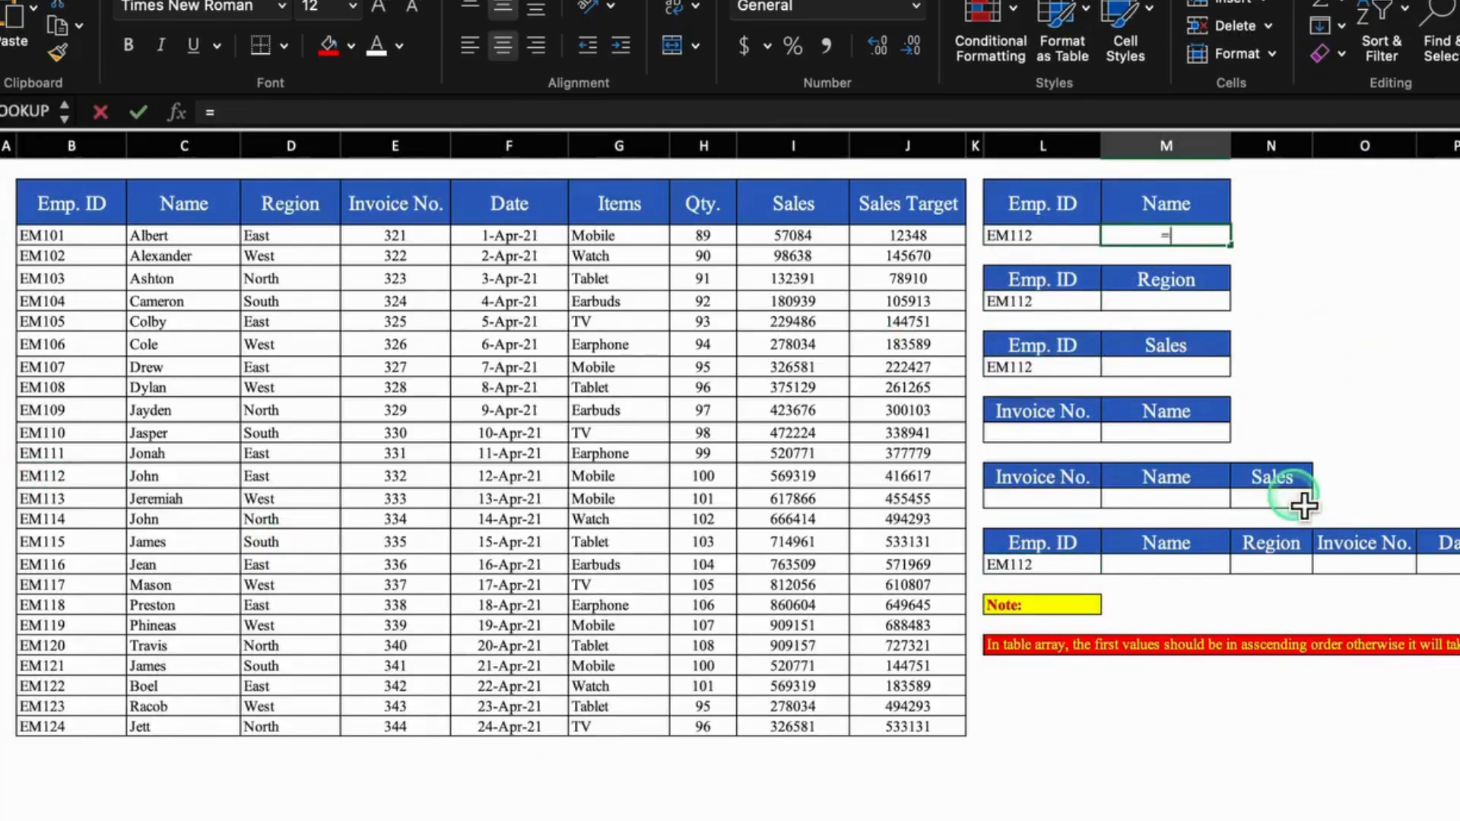
text(loo)
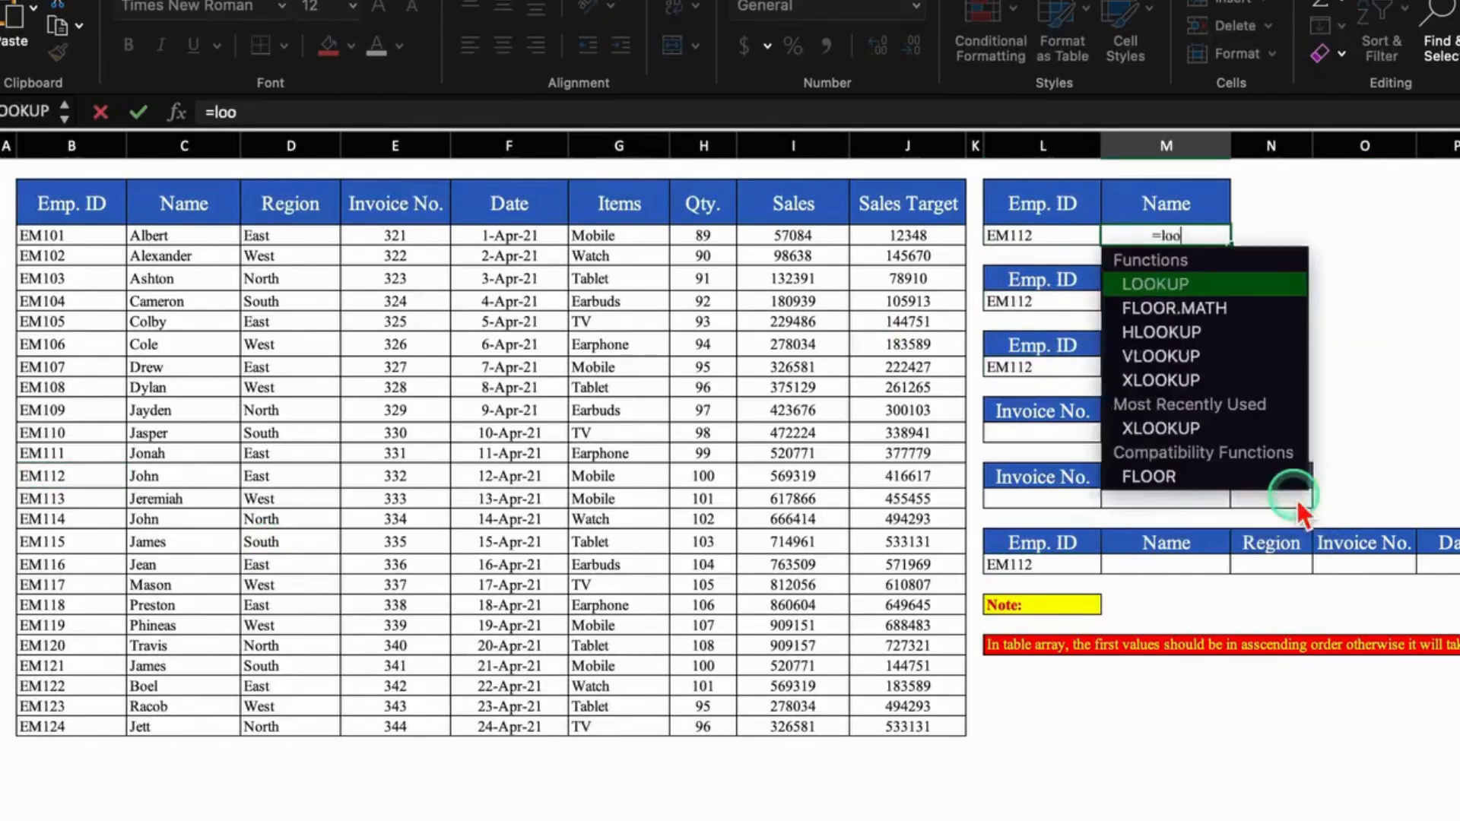
double_click(1223, 278)
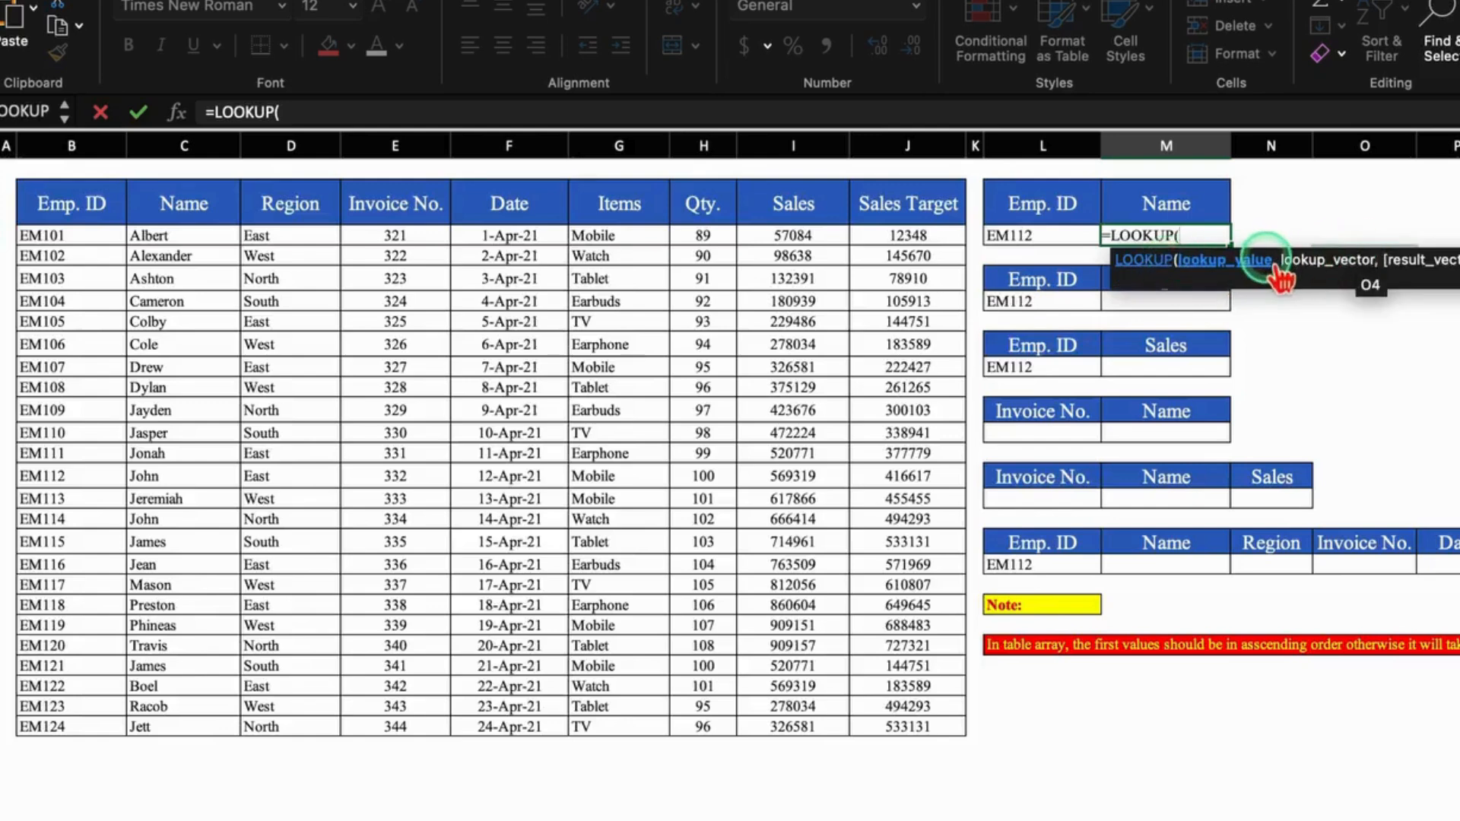
click(1057, 242)
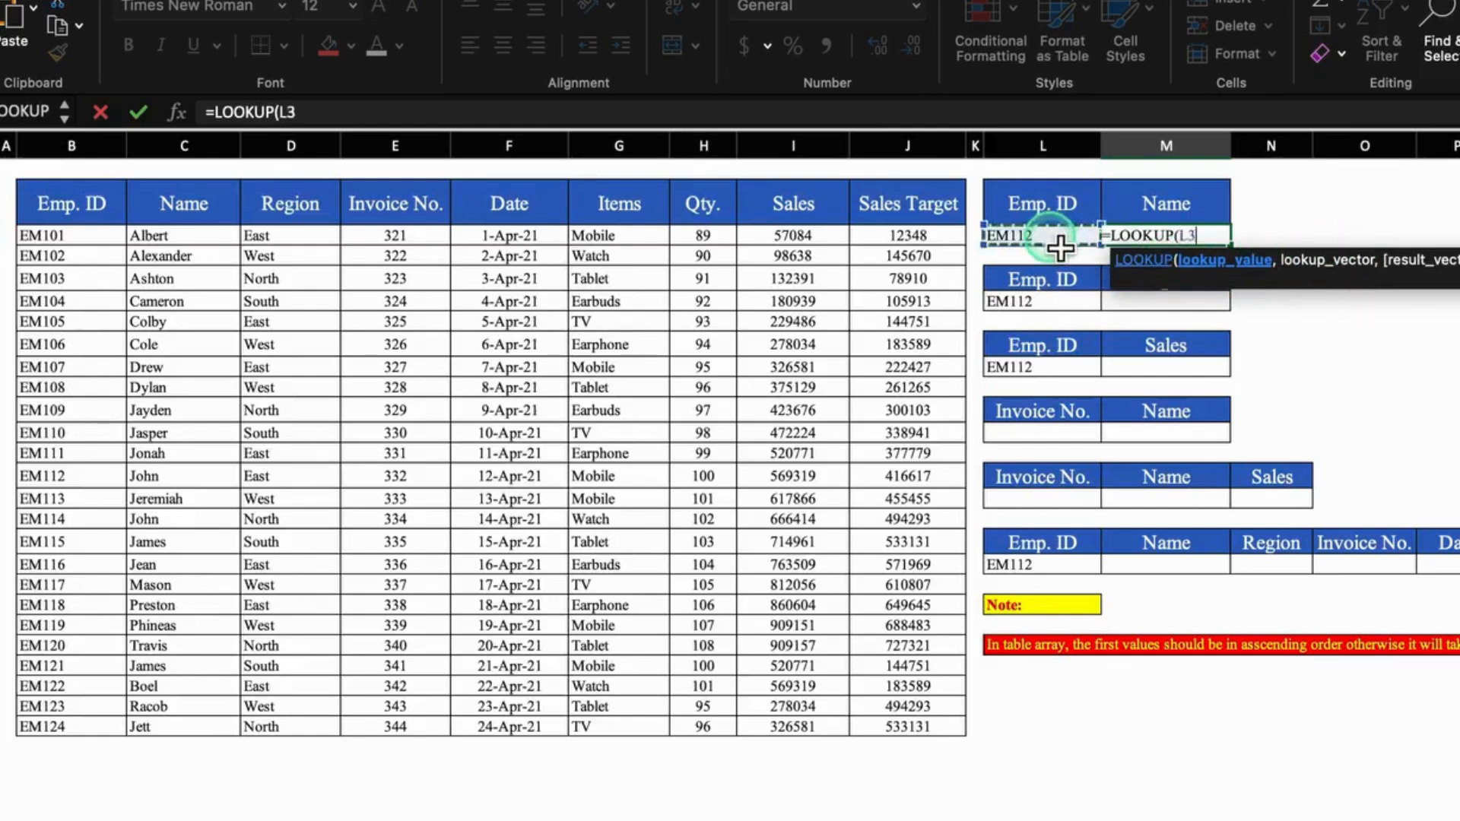
text(,)
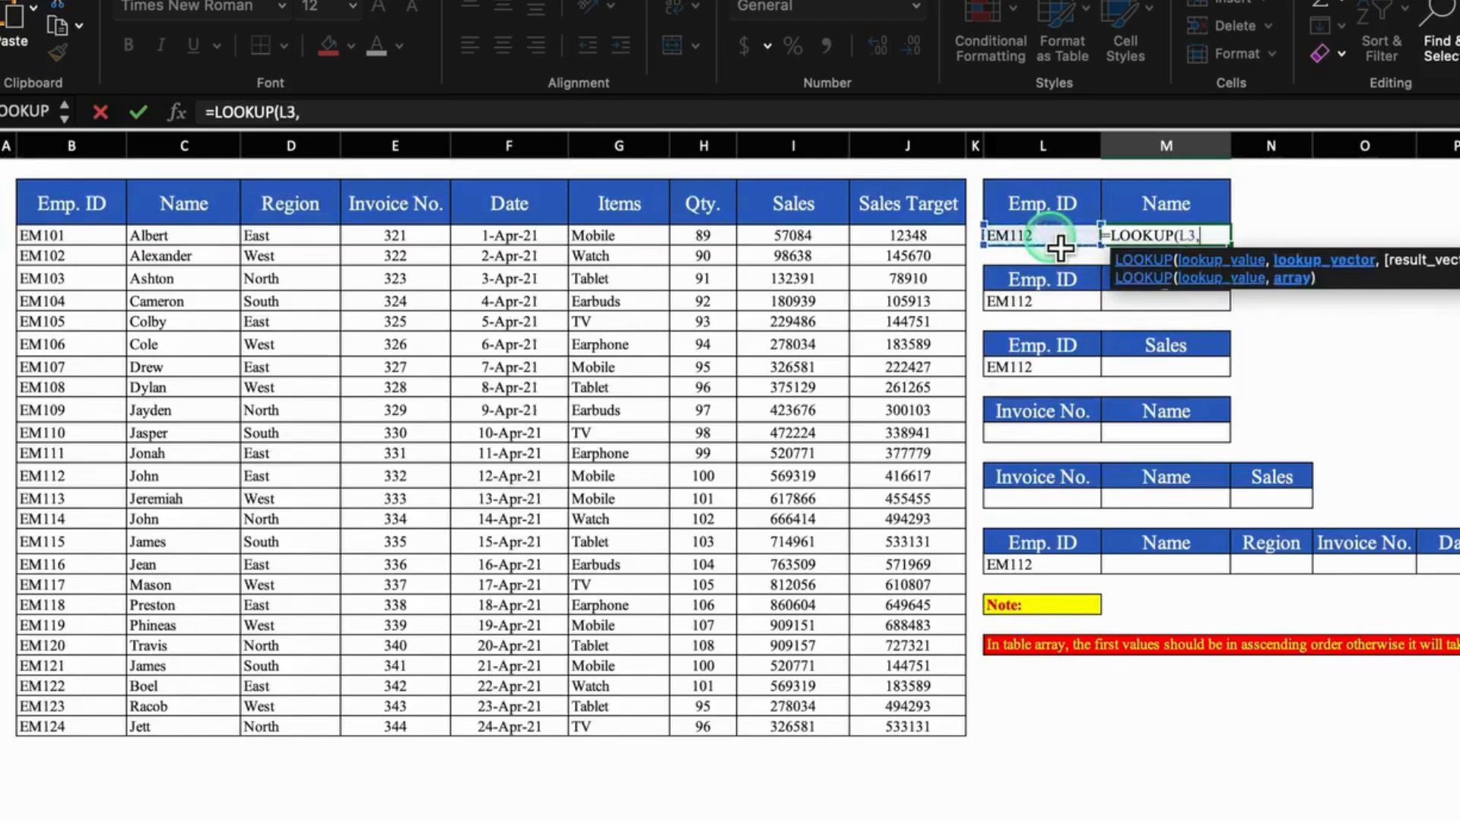
click(1341, 266)
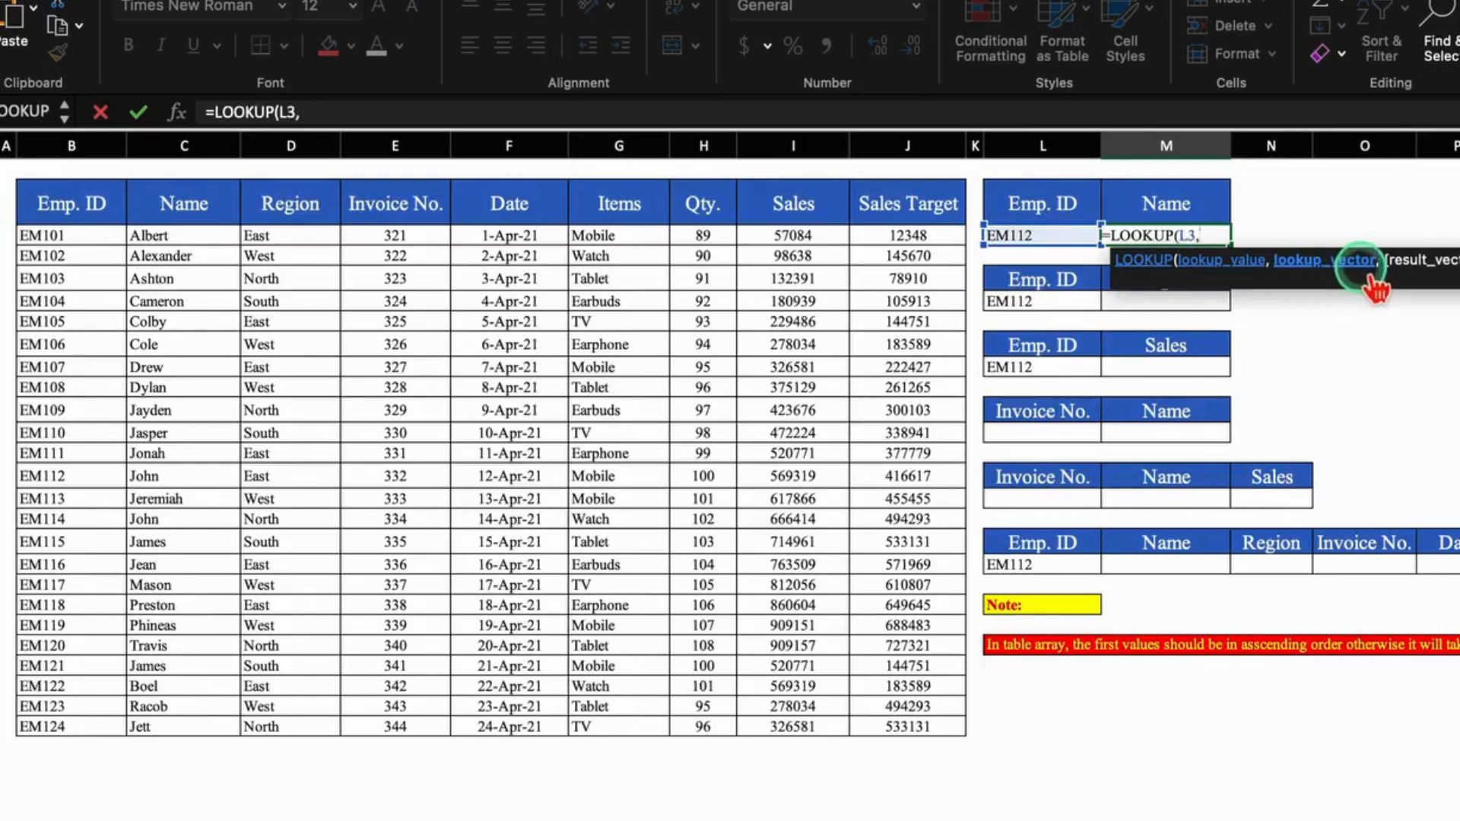
click(1055, 242)
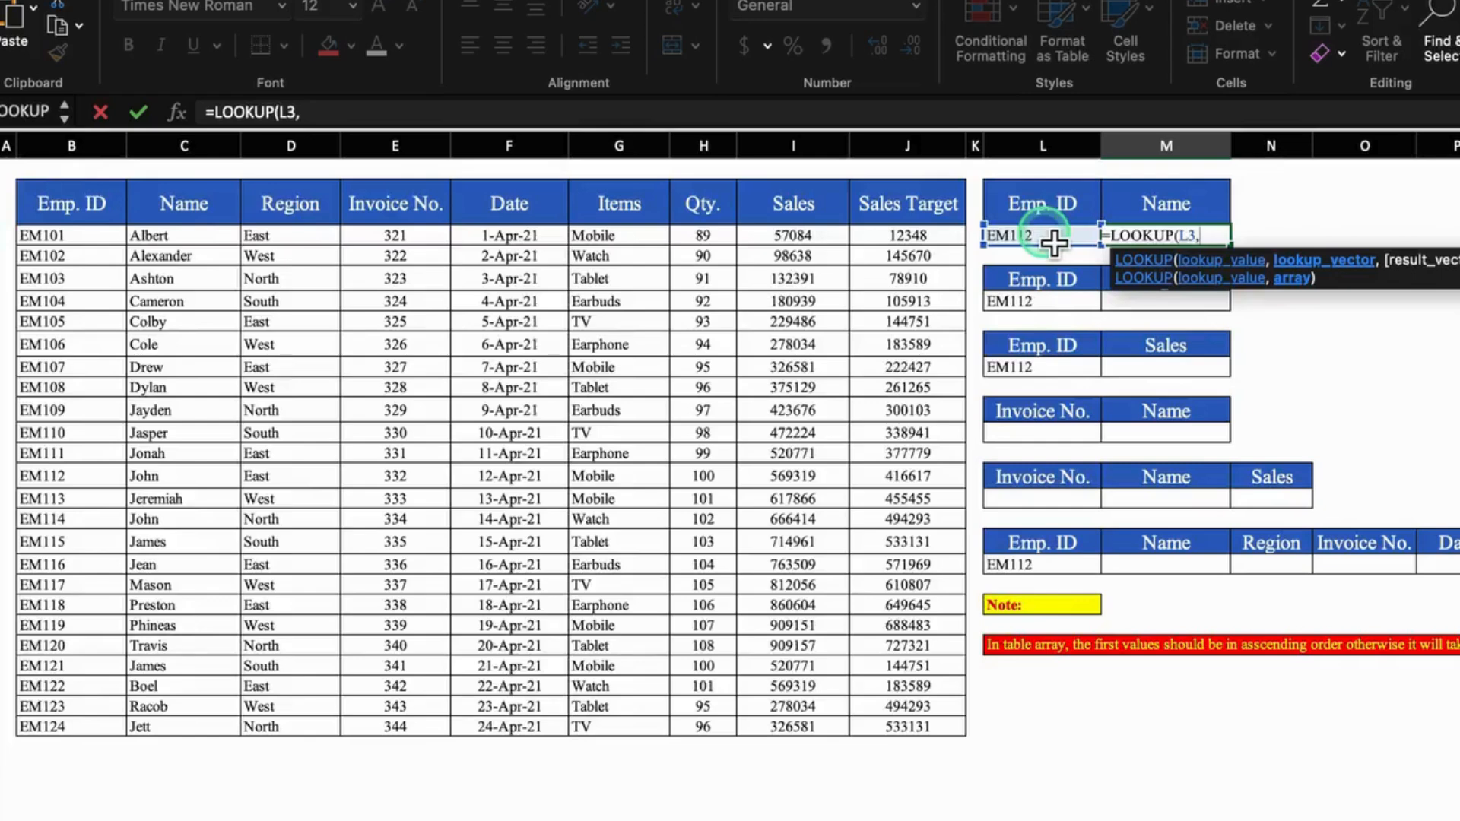
click(90, 152)
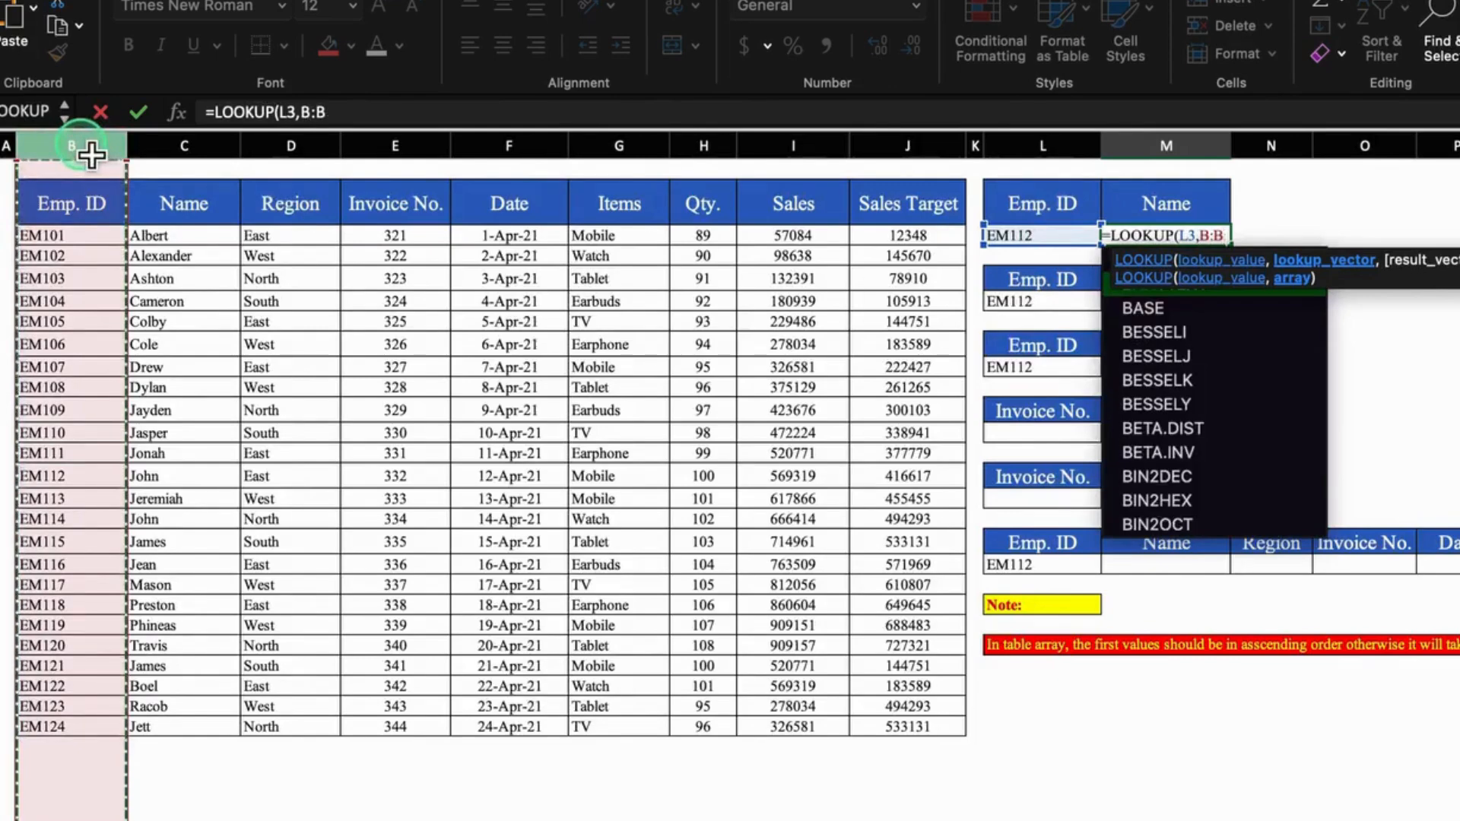
text(,)
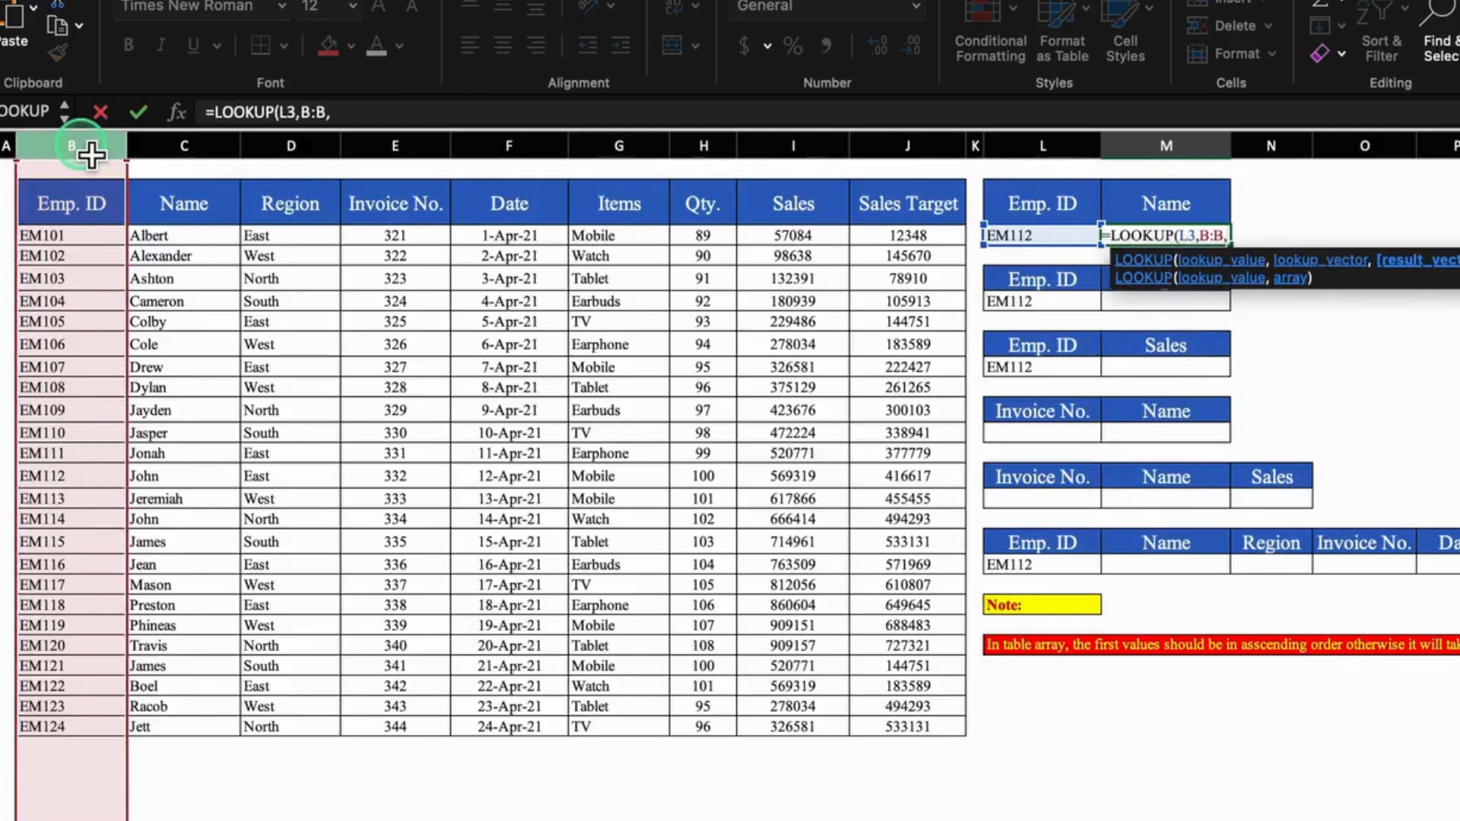
click(199, 156)
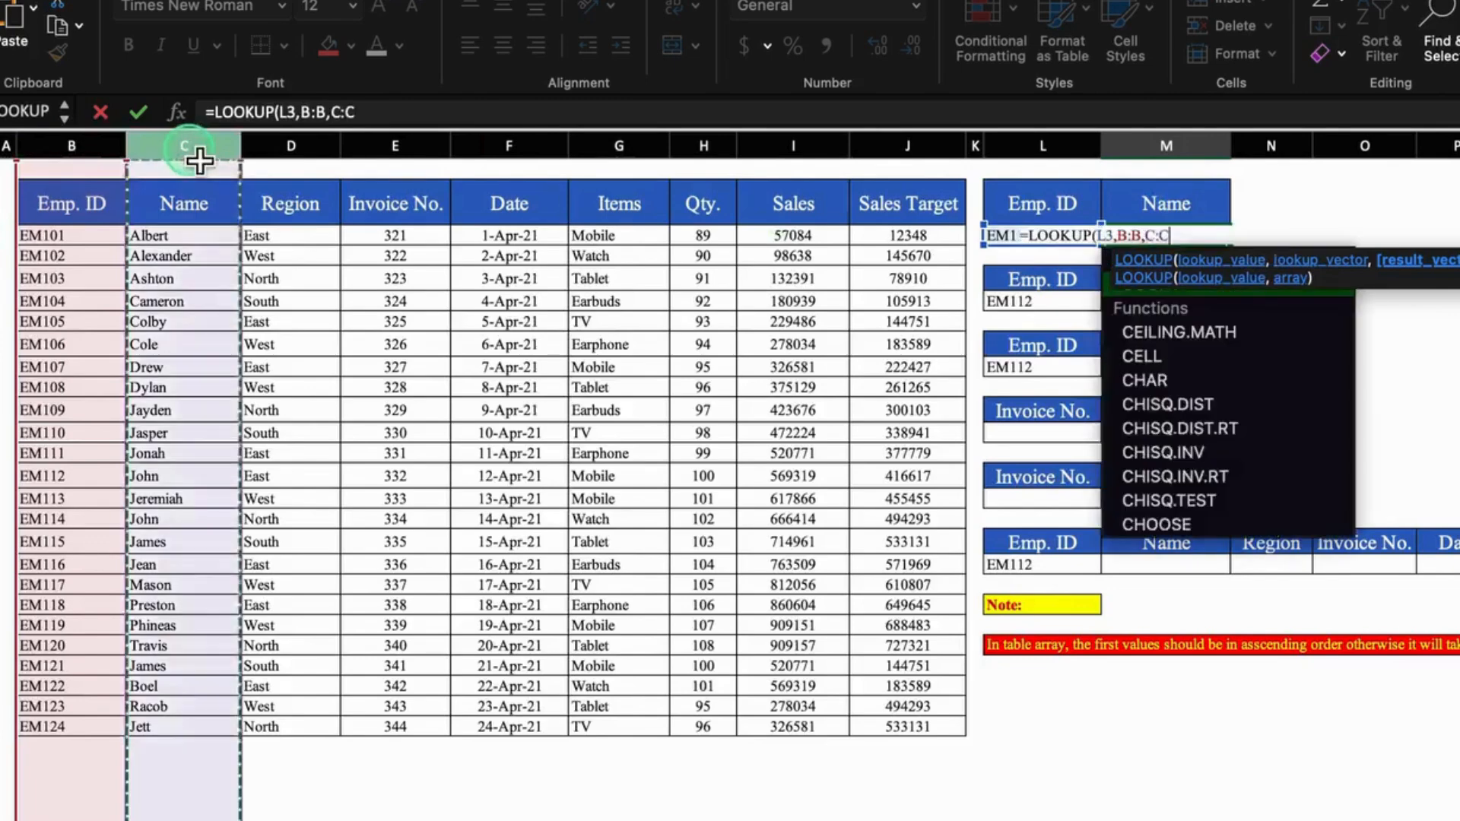
text())
key(Return)
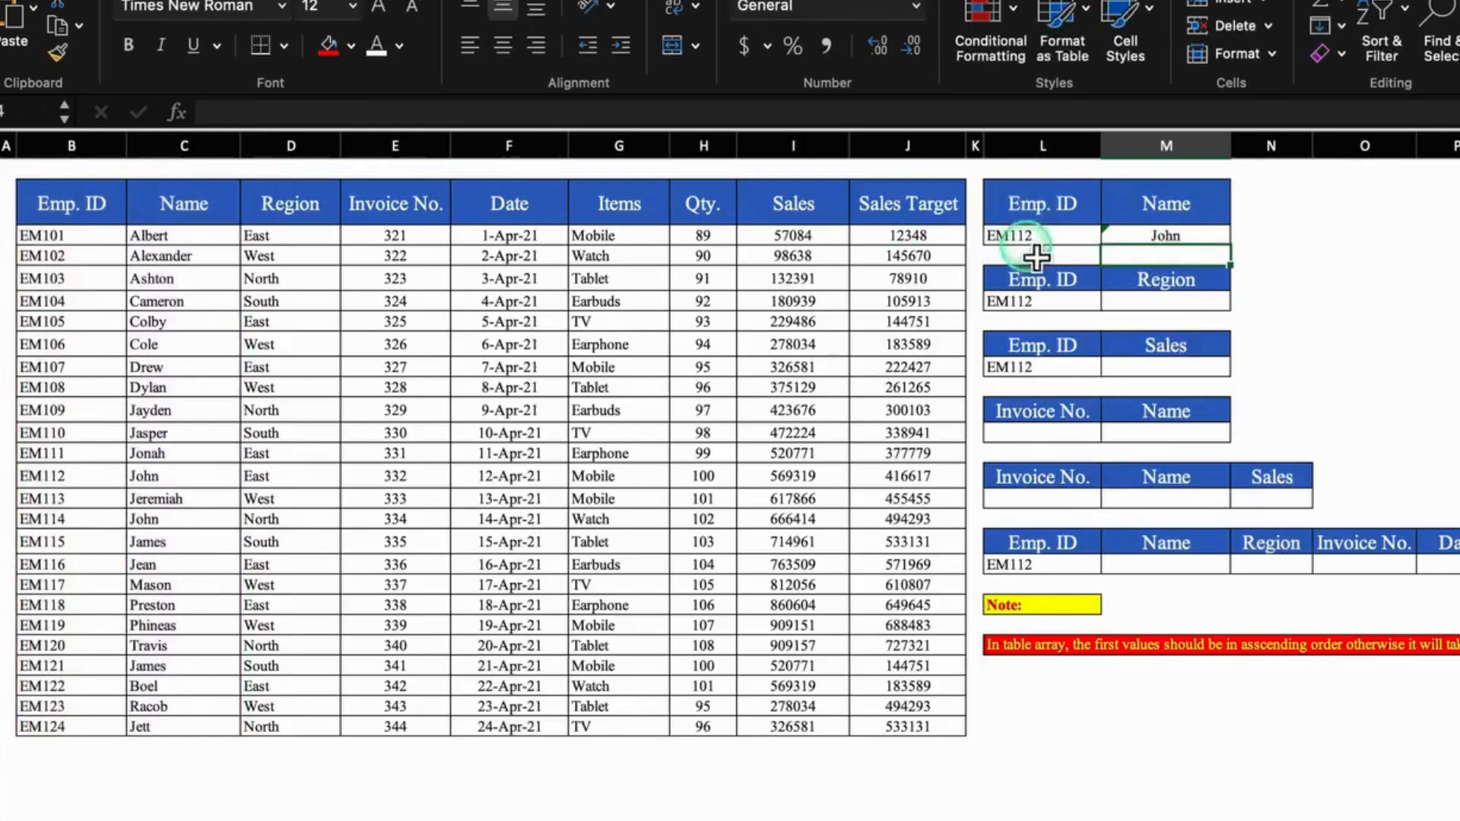
Step: Enter =LOOKUP(L6,B:B,D:D) in the Region cell M6, using the Region column as the result vector
click(1164, 302)
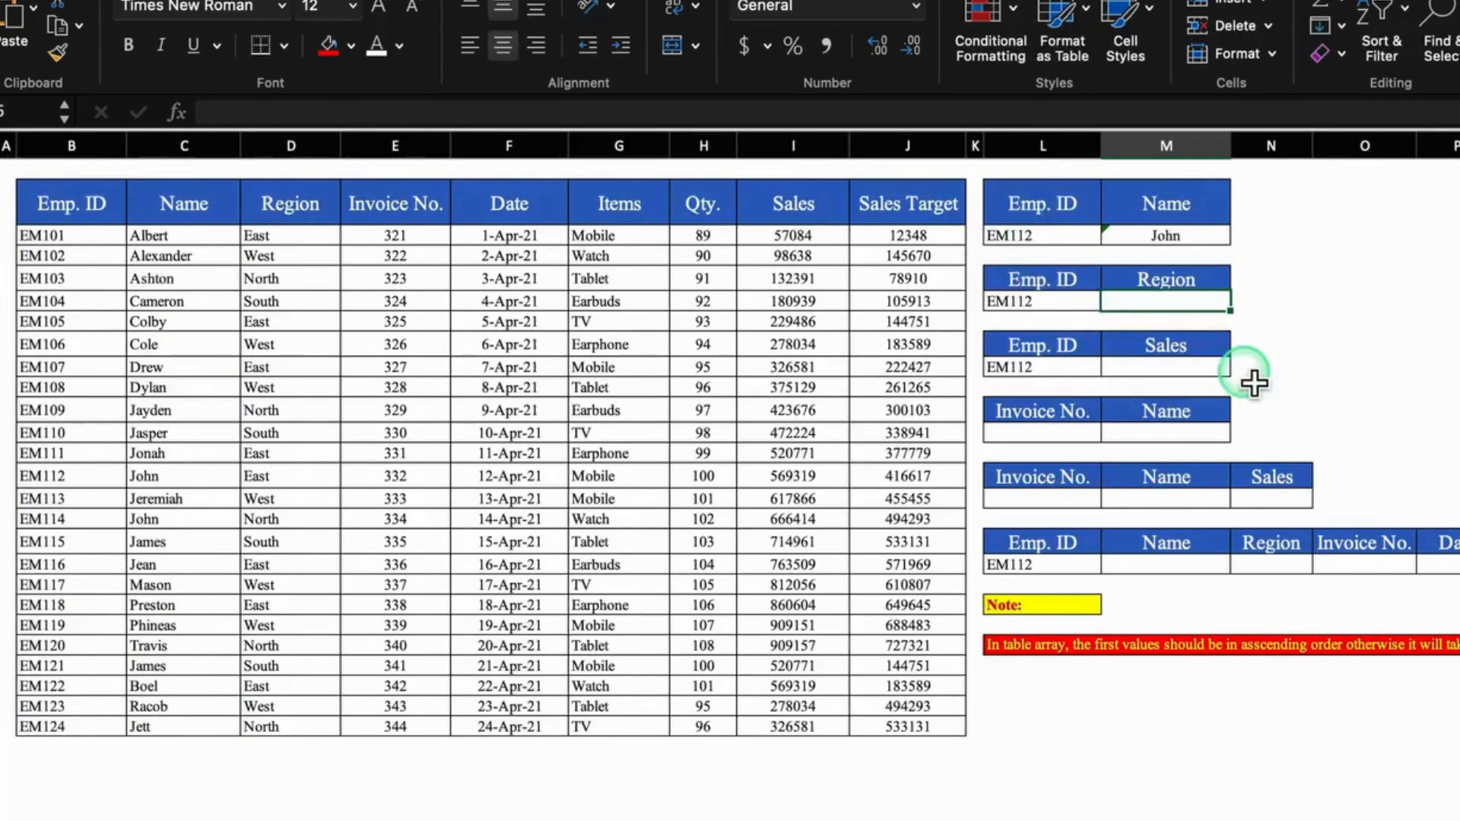
text(=)
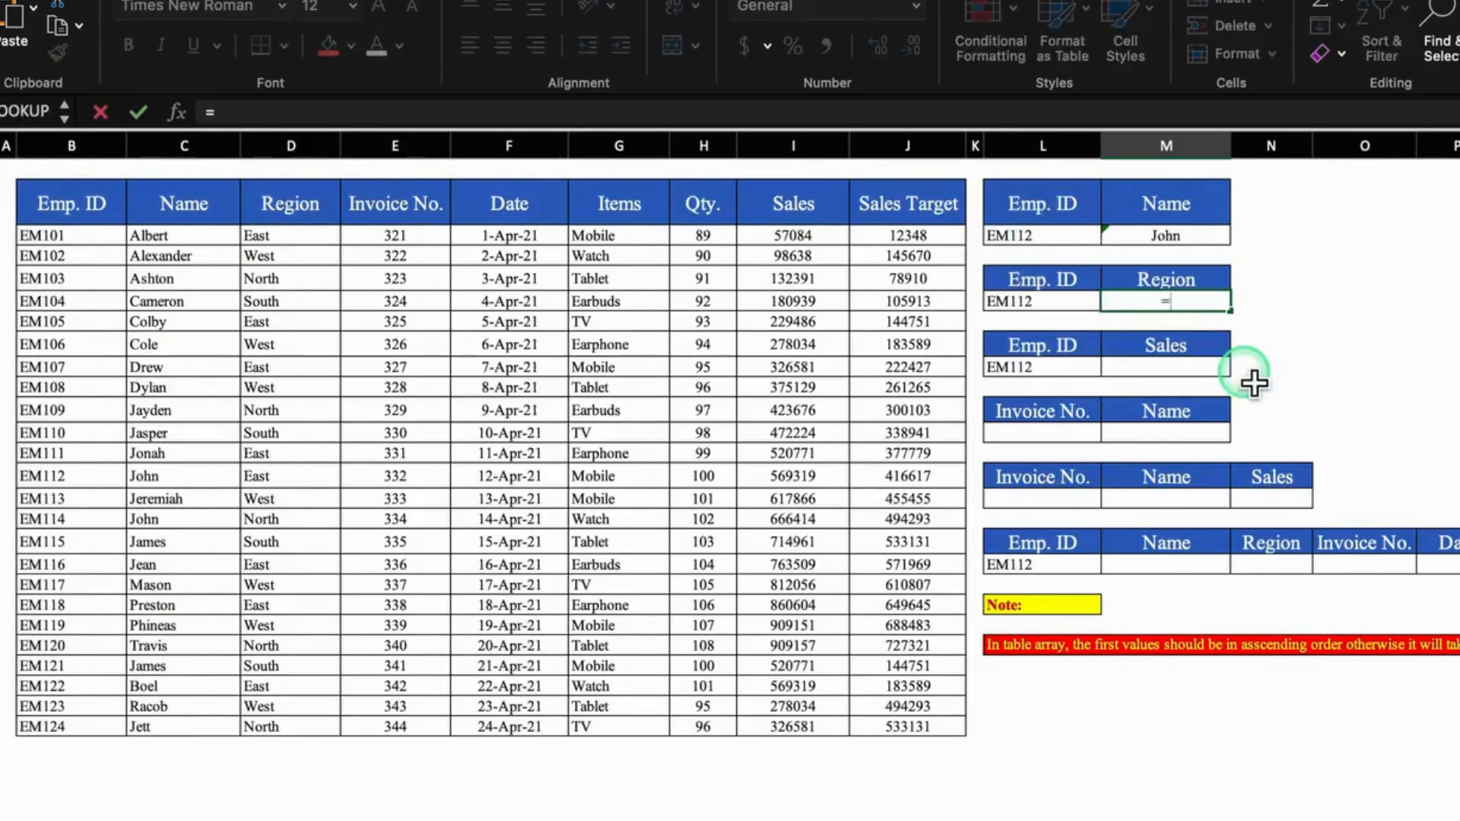
text(look)
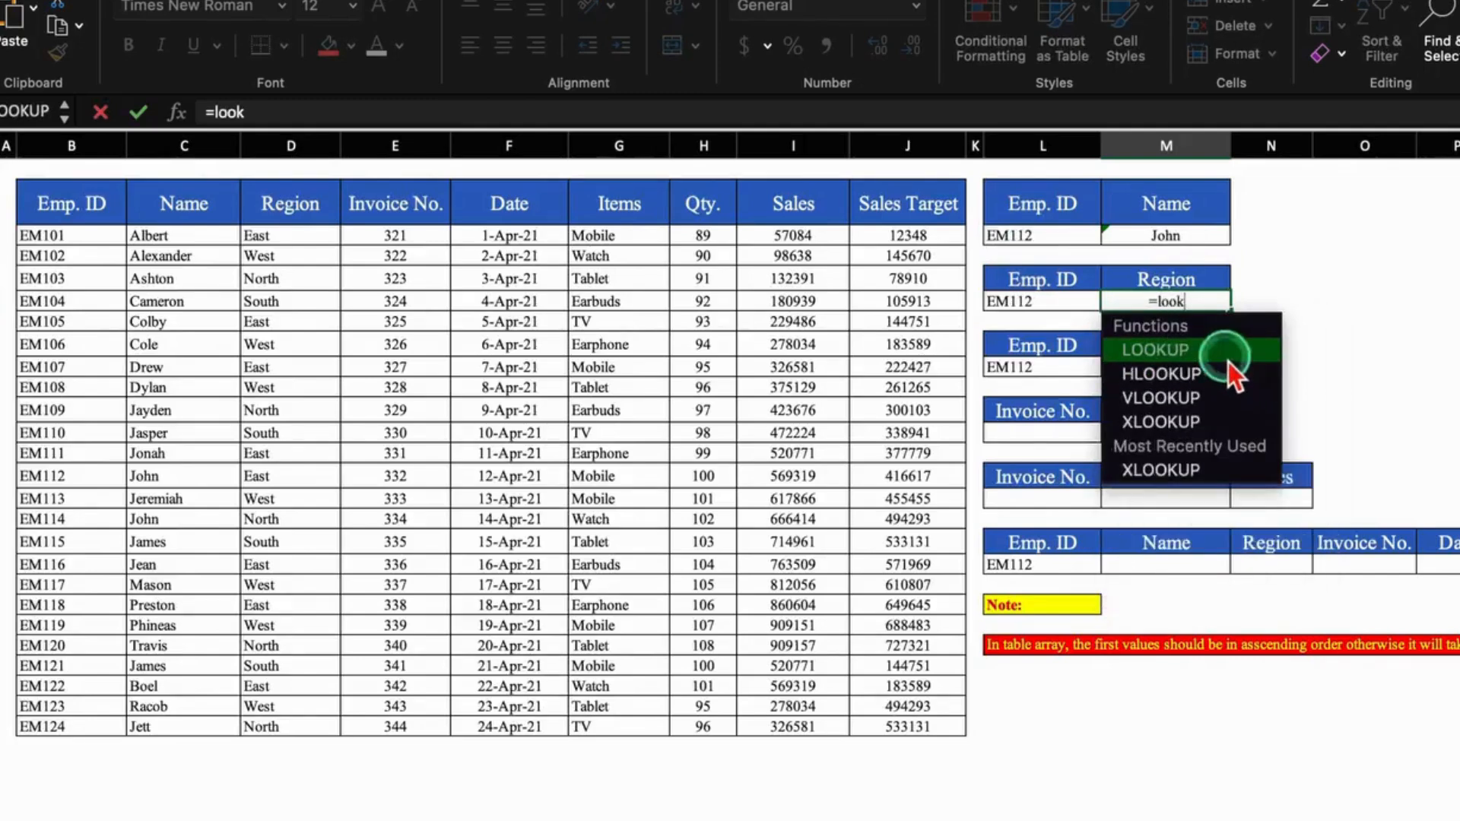
double_click(1232, 351)
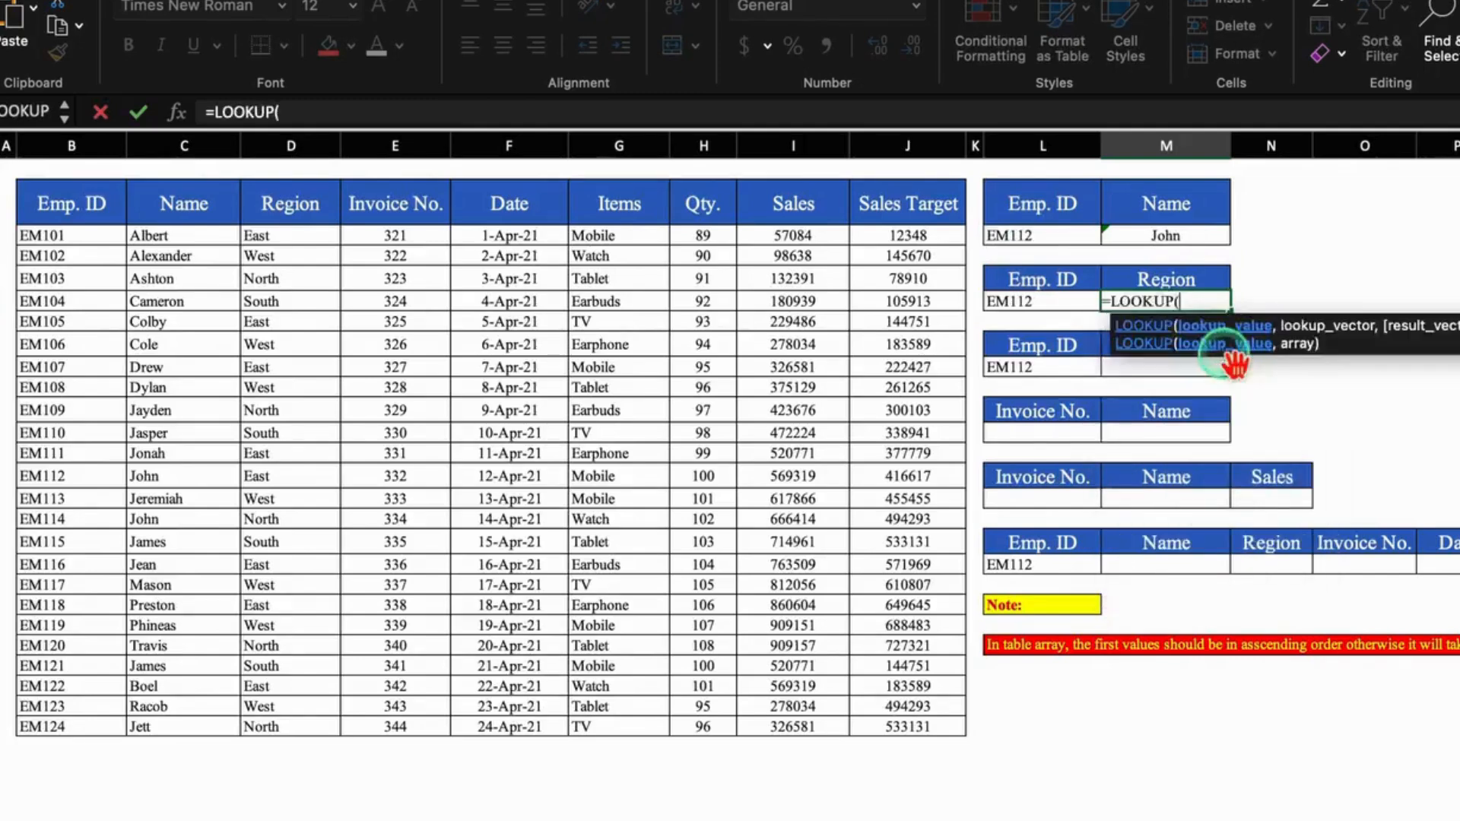
click(1063, 308)
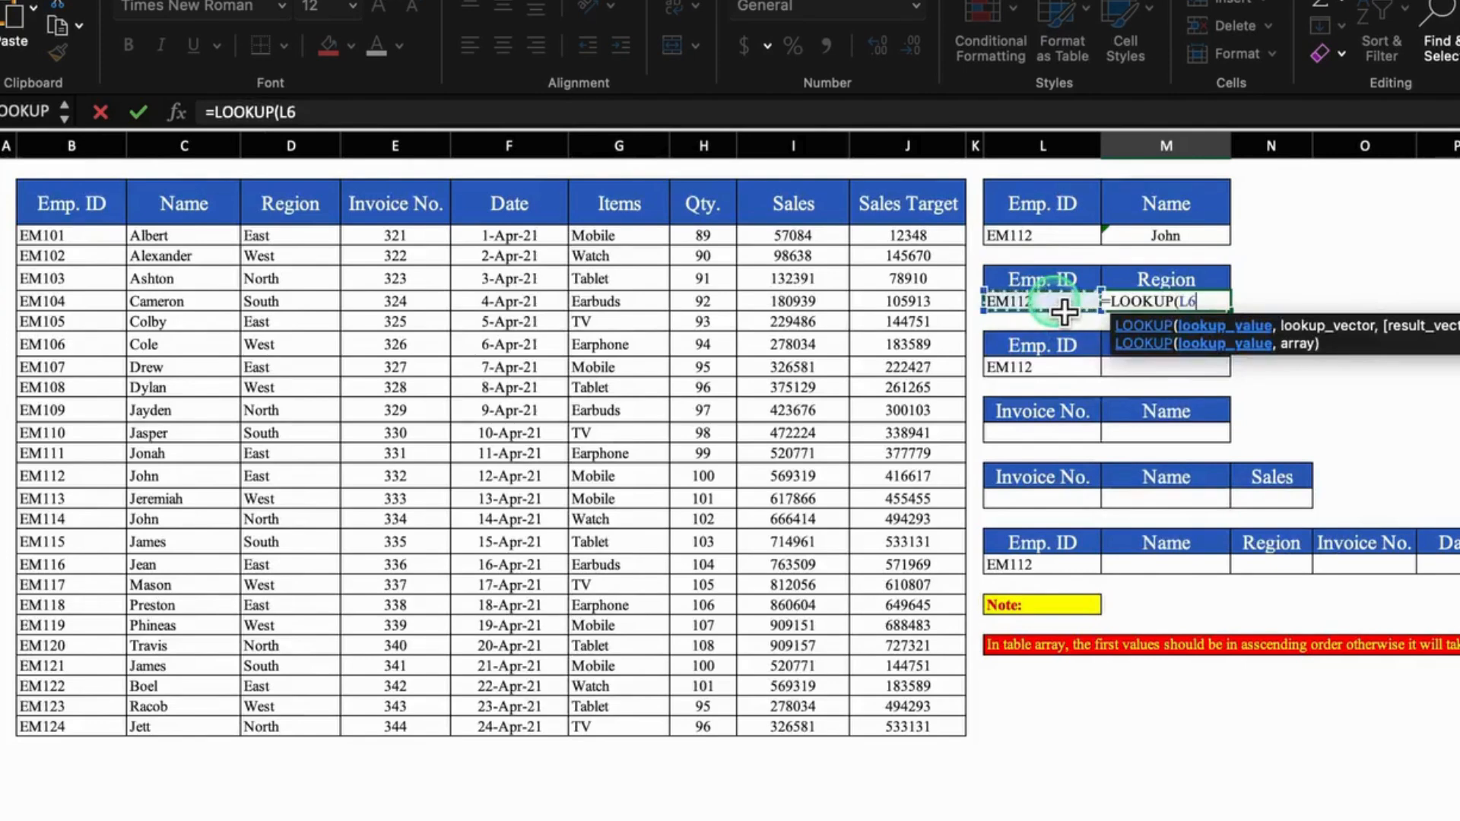
text(,)
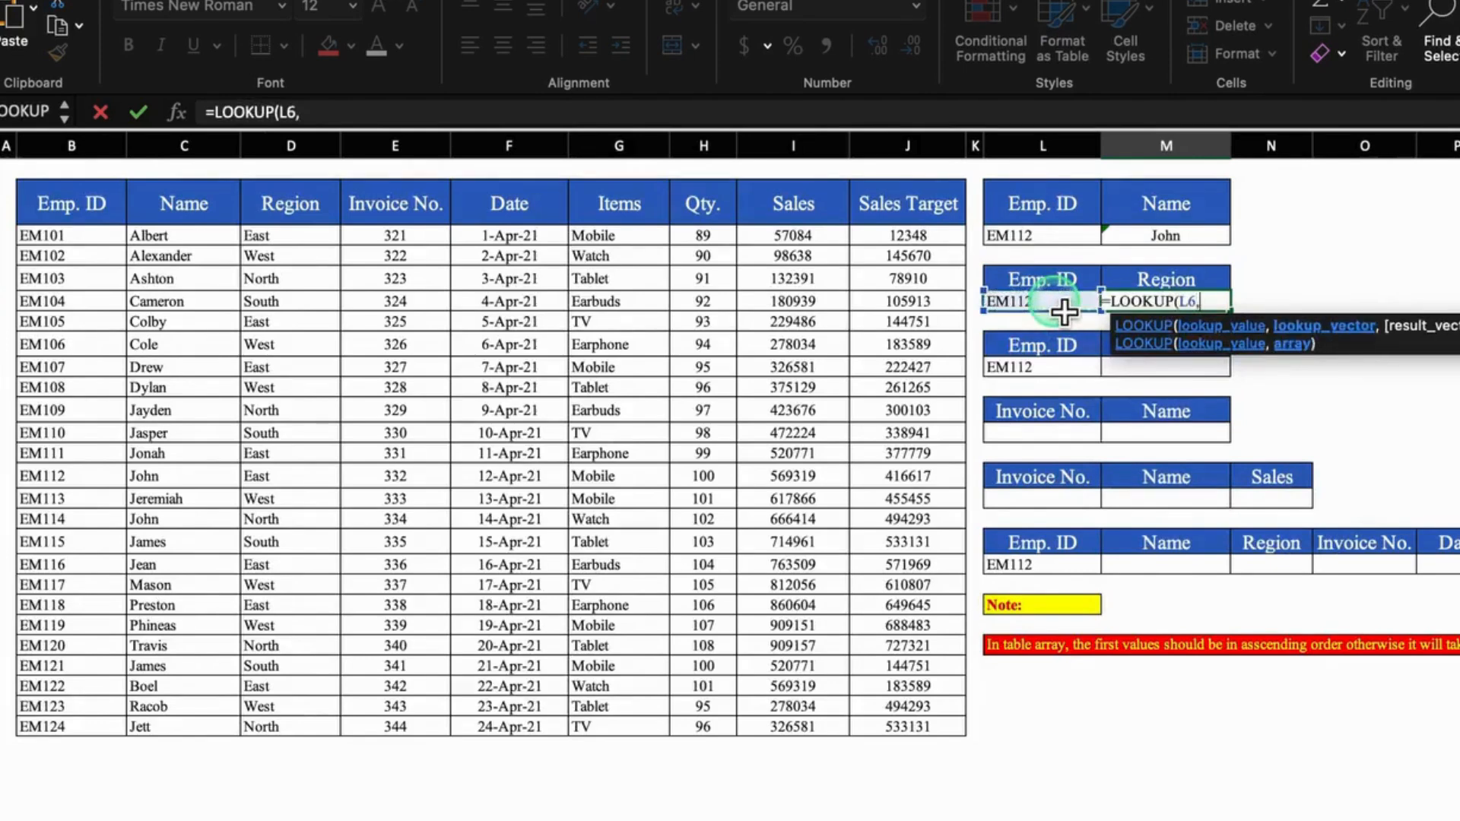
click(118, 152)
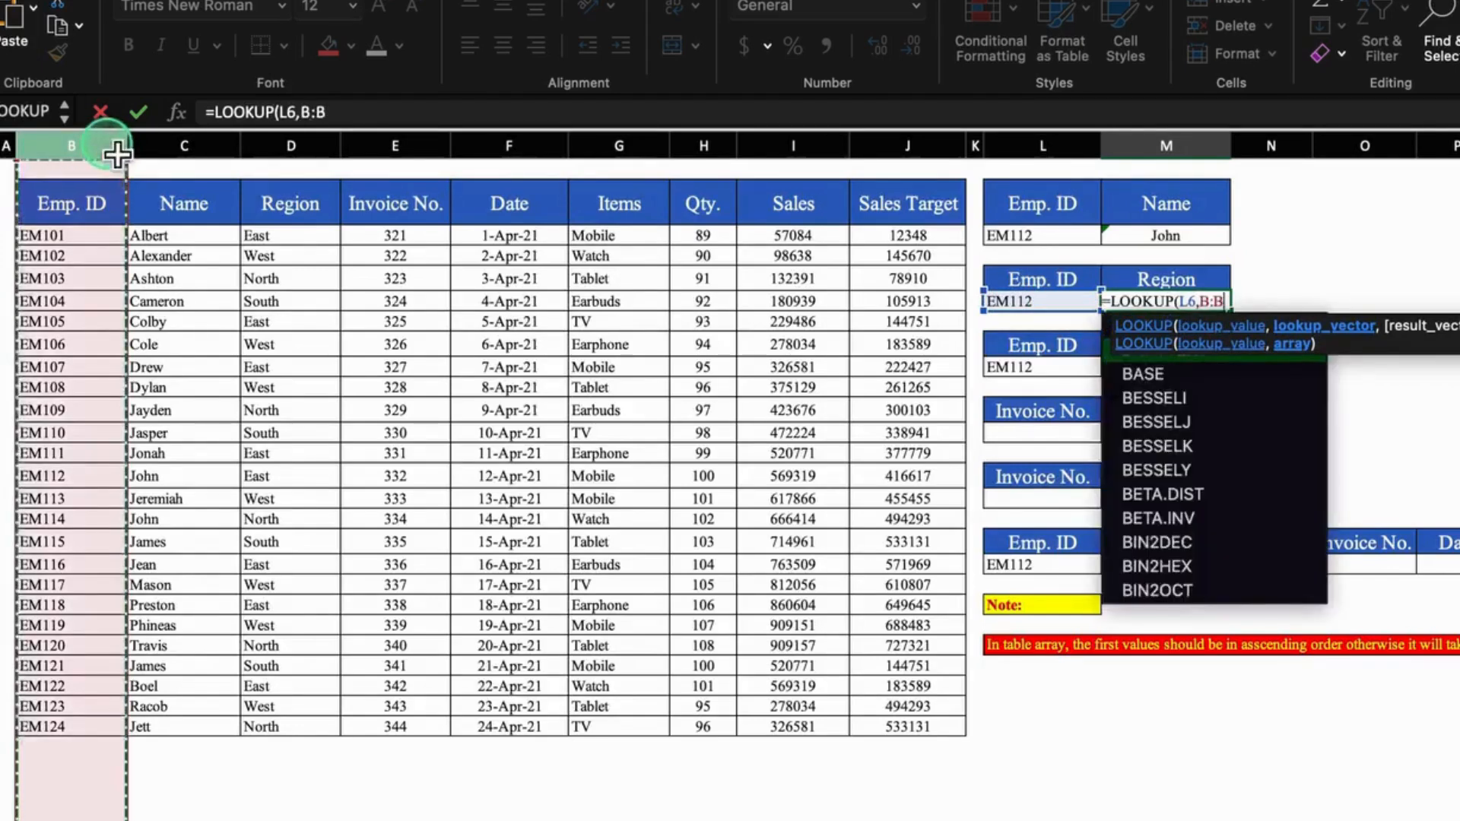
text(,)
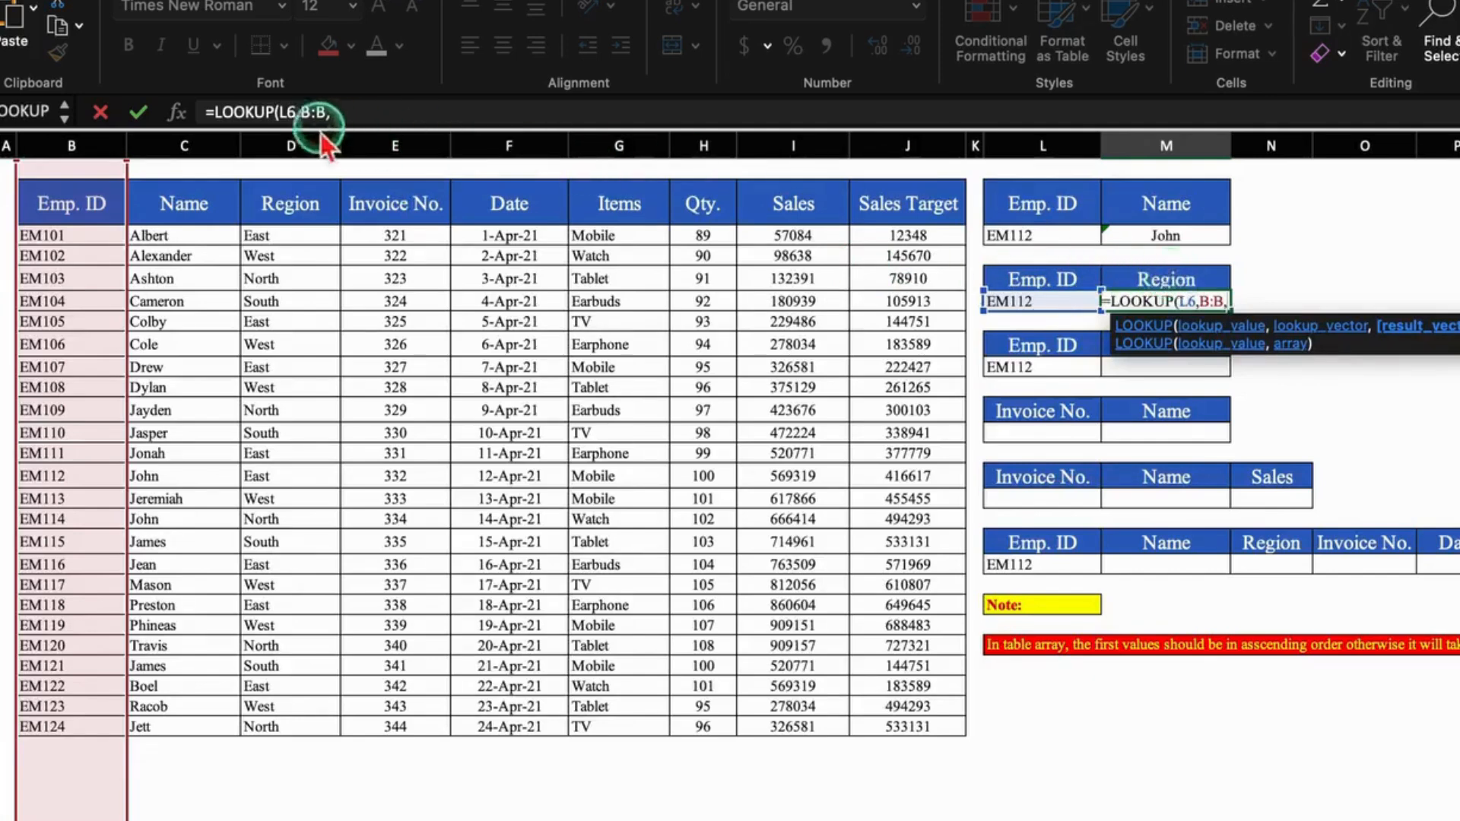
click(308, 152)
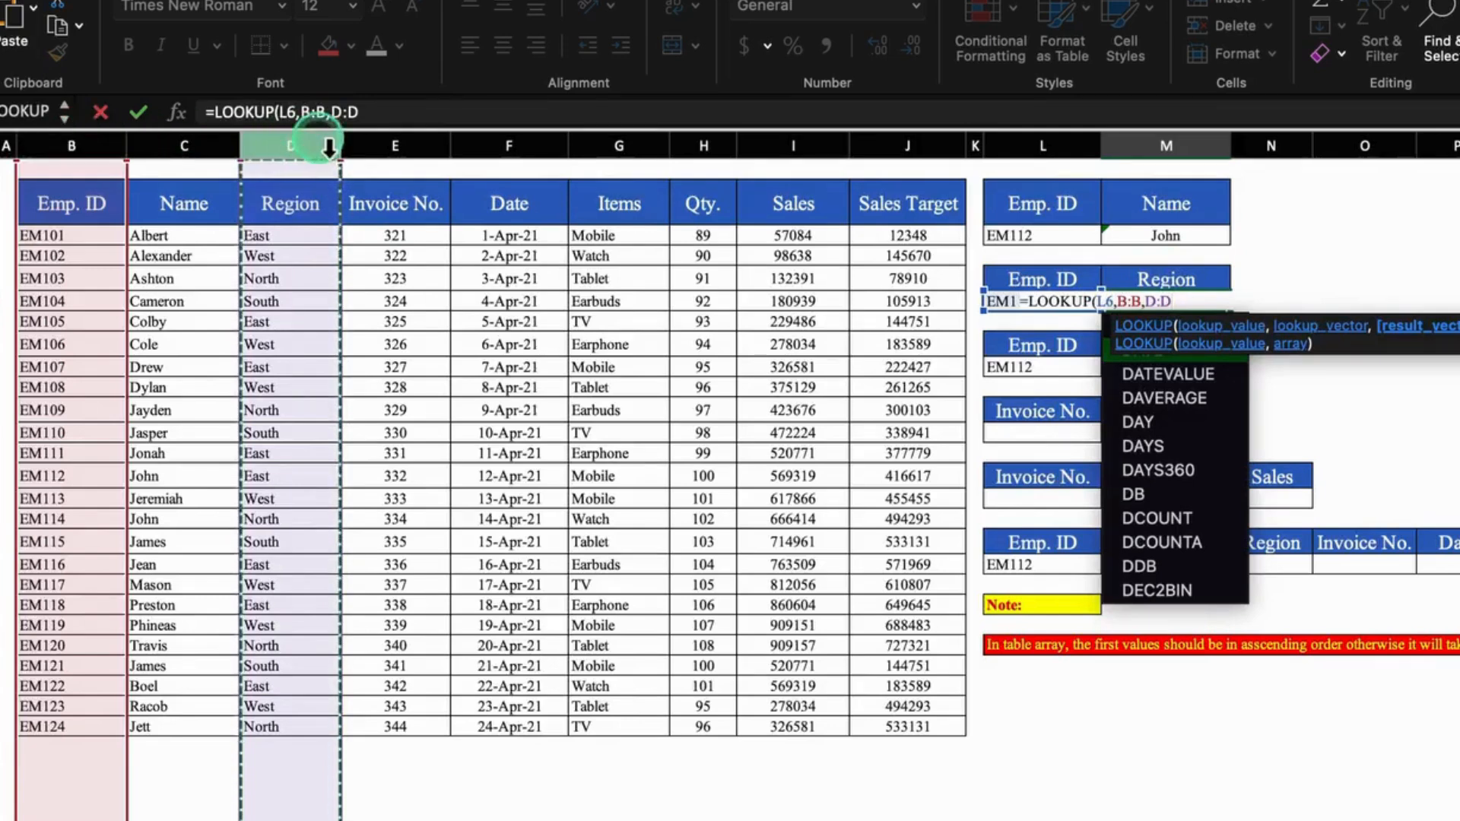
text())
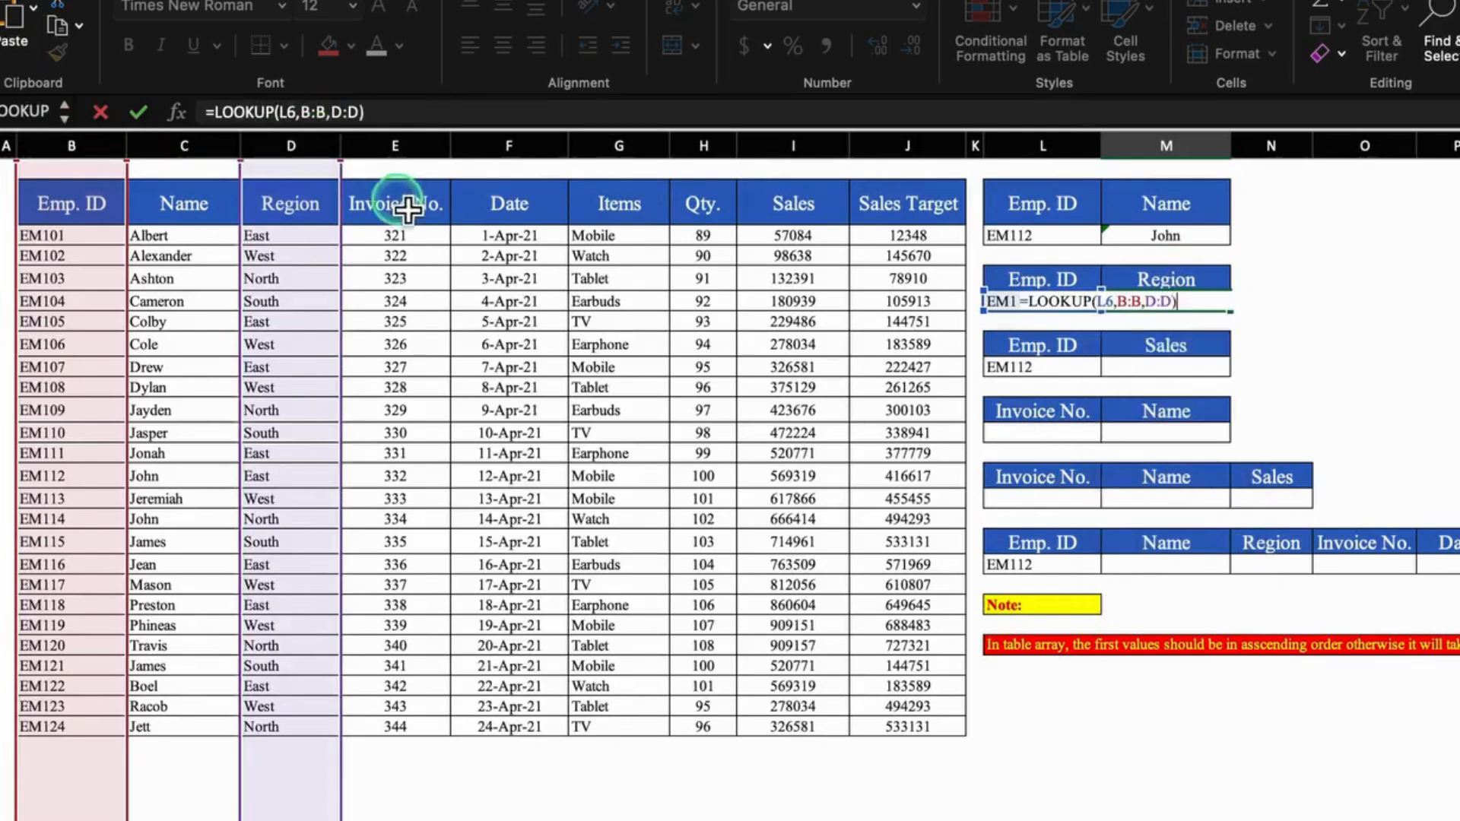
key(Return)
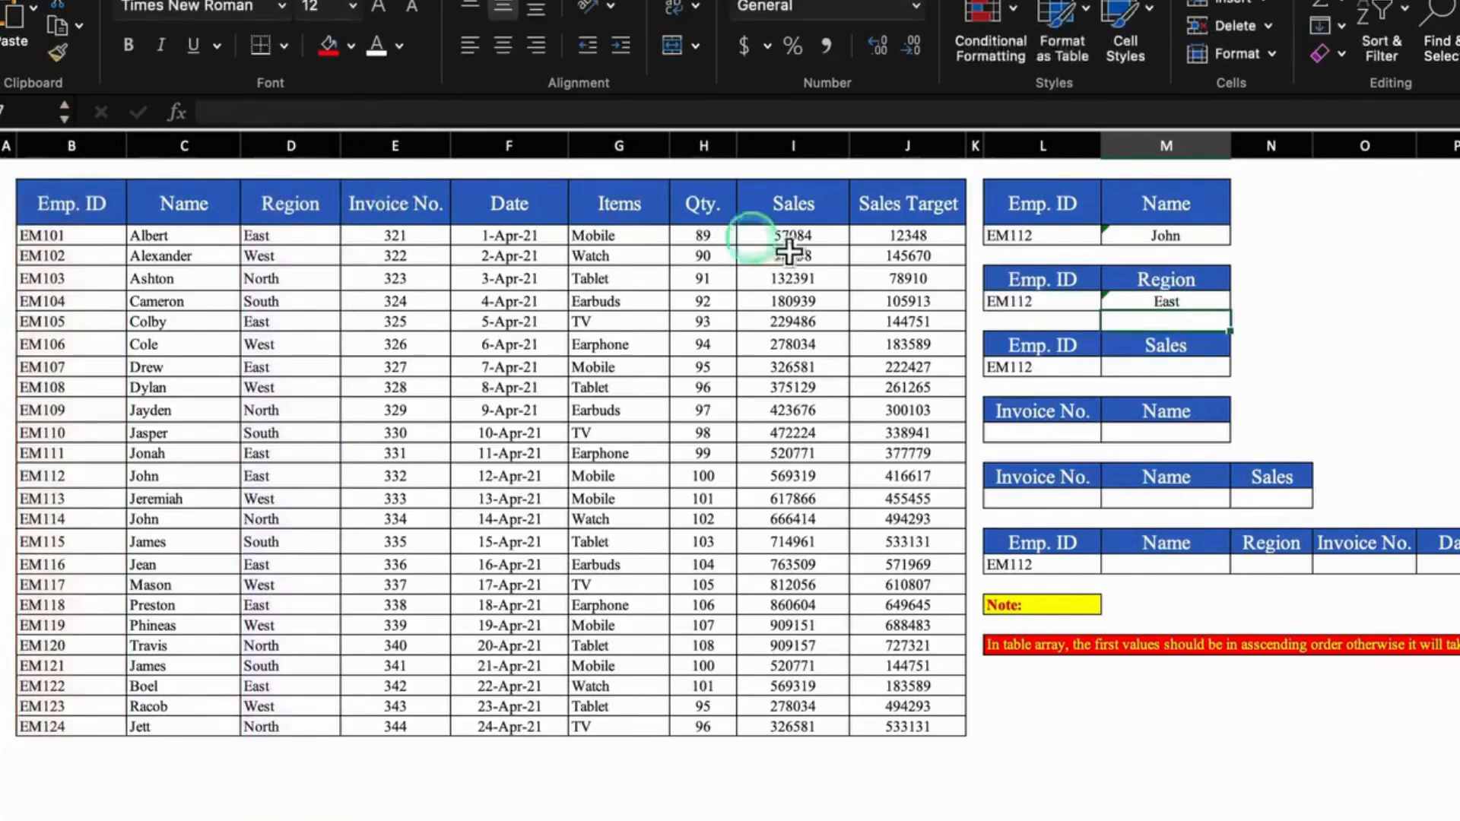
Step: Enter =LOOKUP(L9,B:B,I:I) in the Sales cell M9, using Emp. ID as the lookup vector and Sales as the result vector
click(1161, 367)
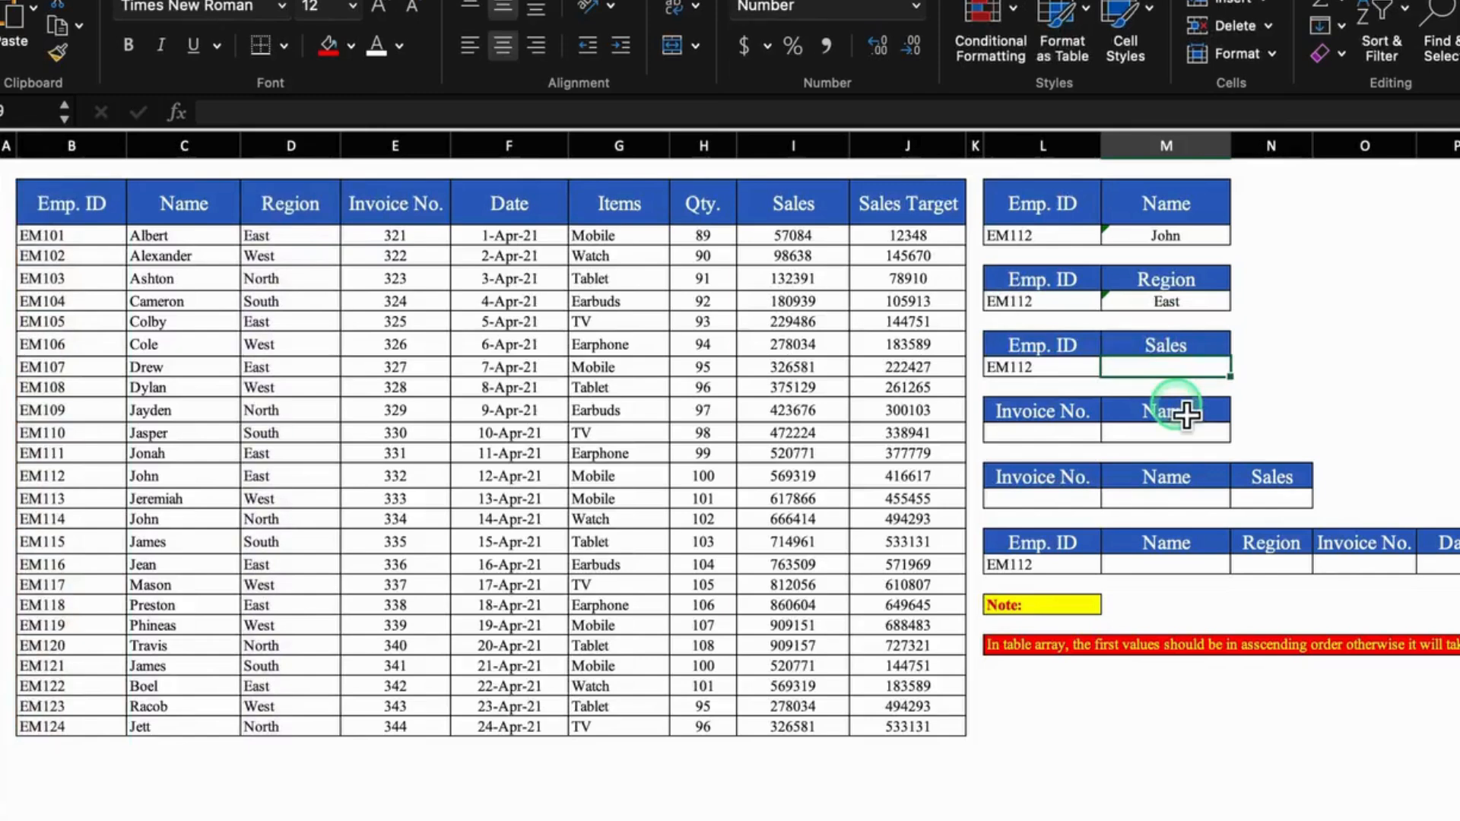
text(=)
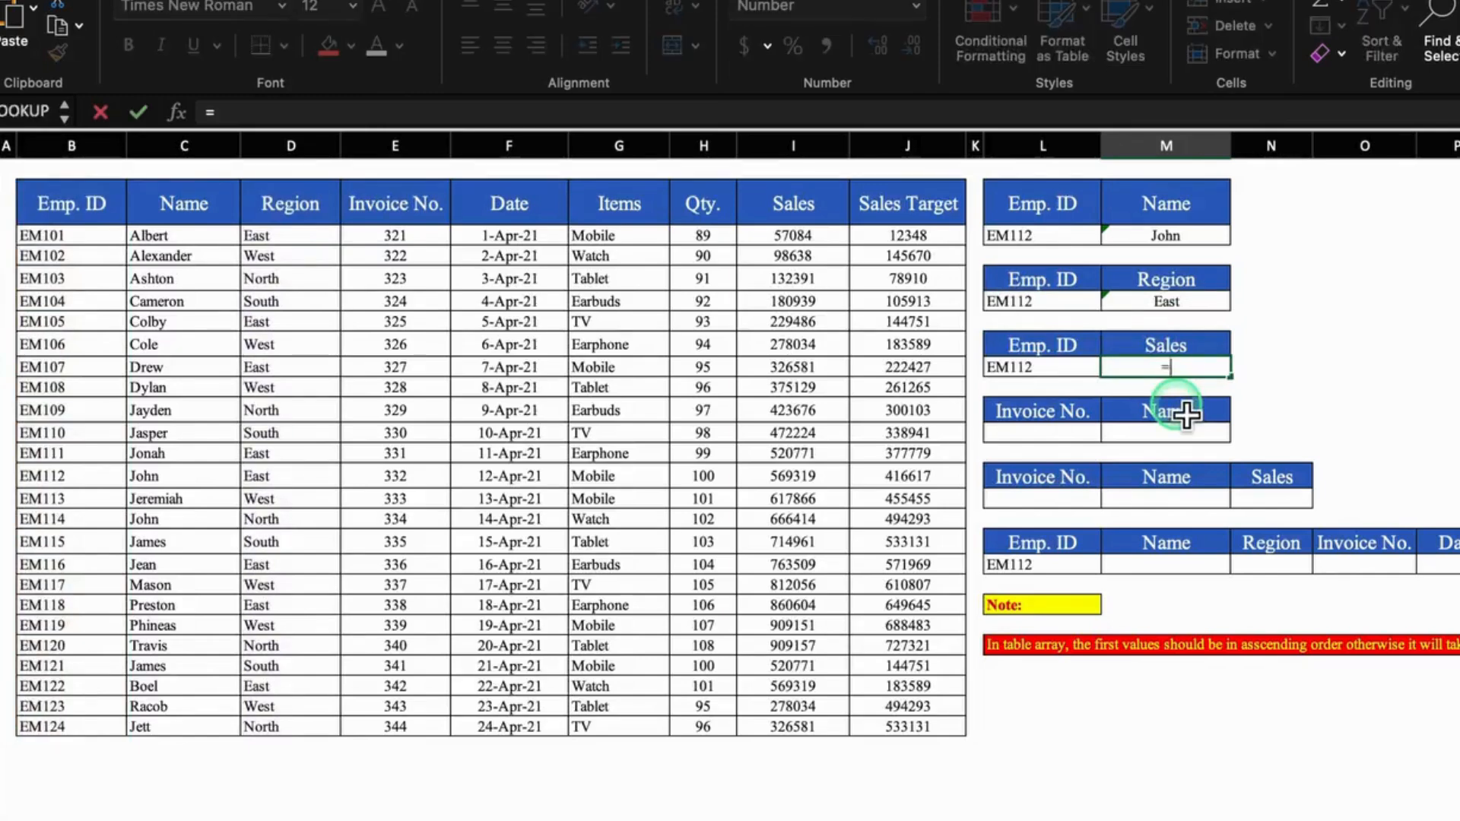
text(loo)
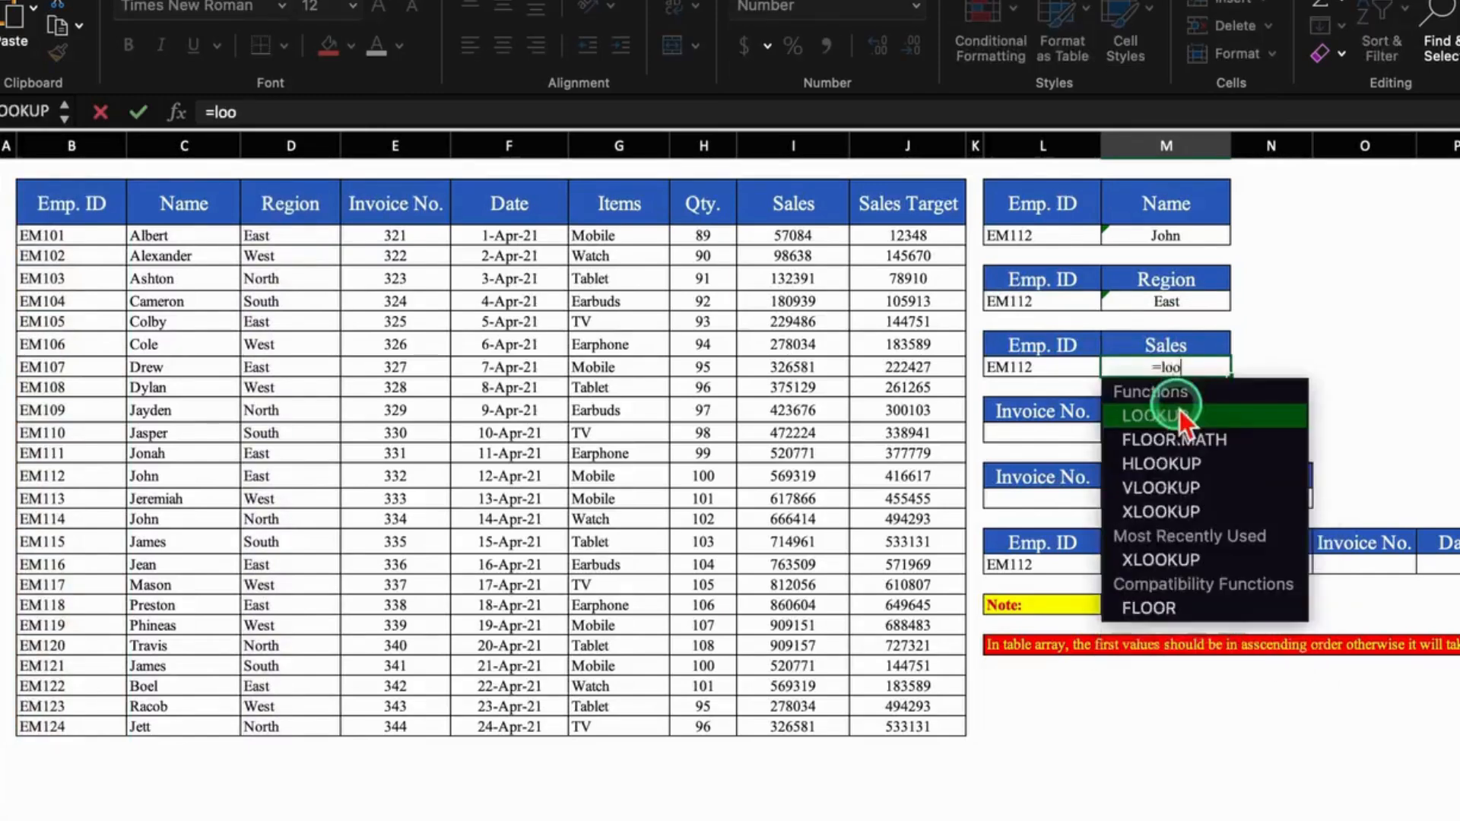
double_click(1179, 415)
click(1044, 371)
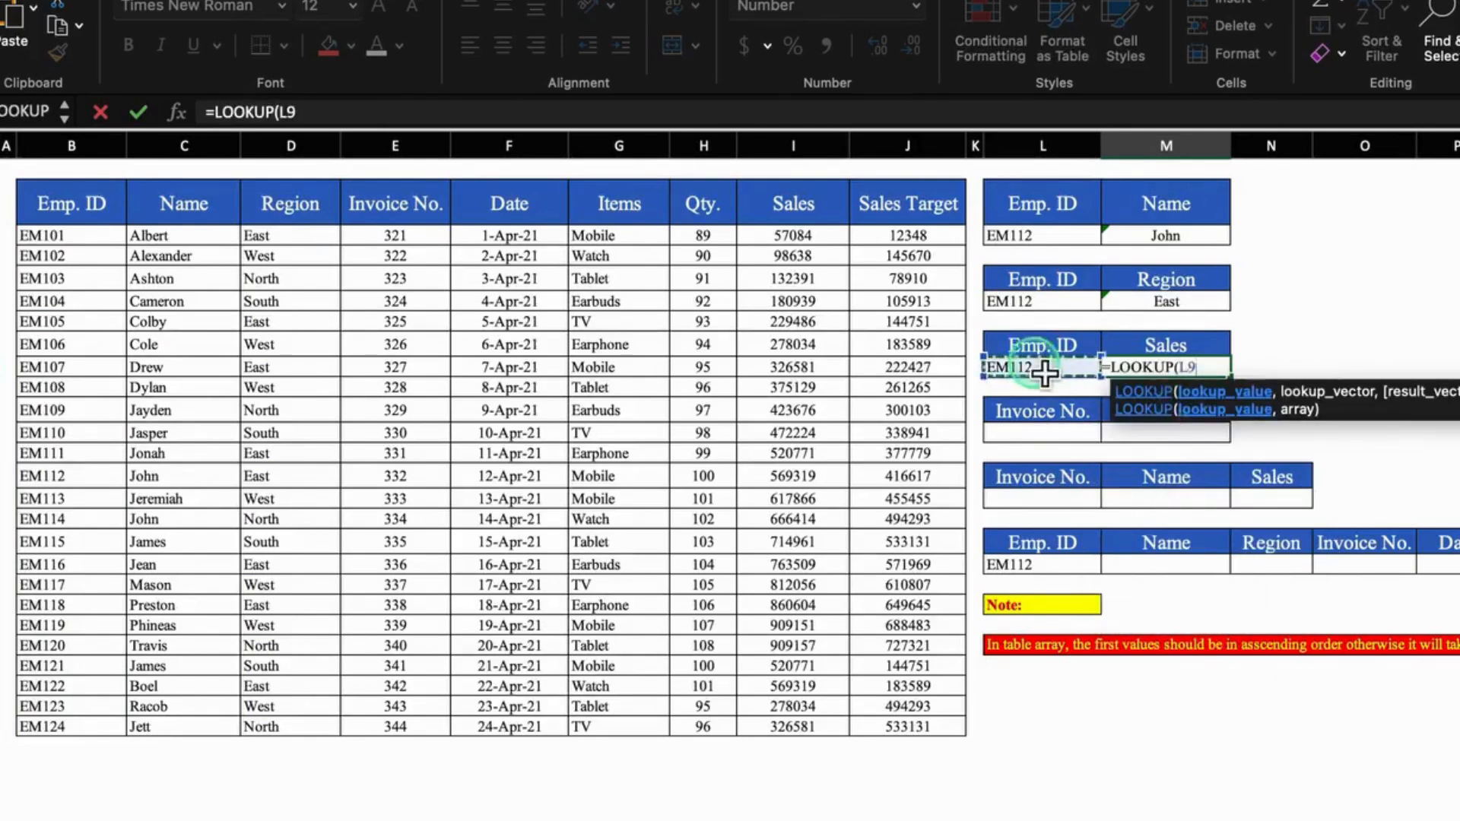
text(,)
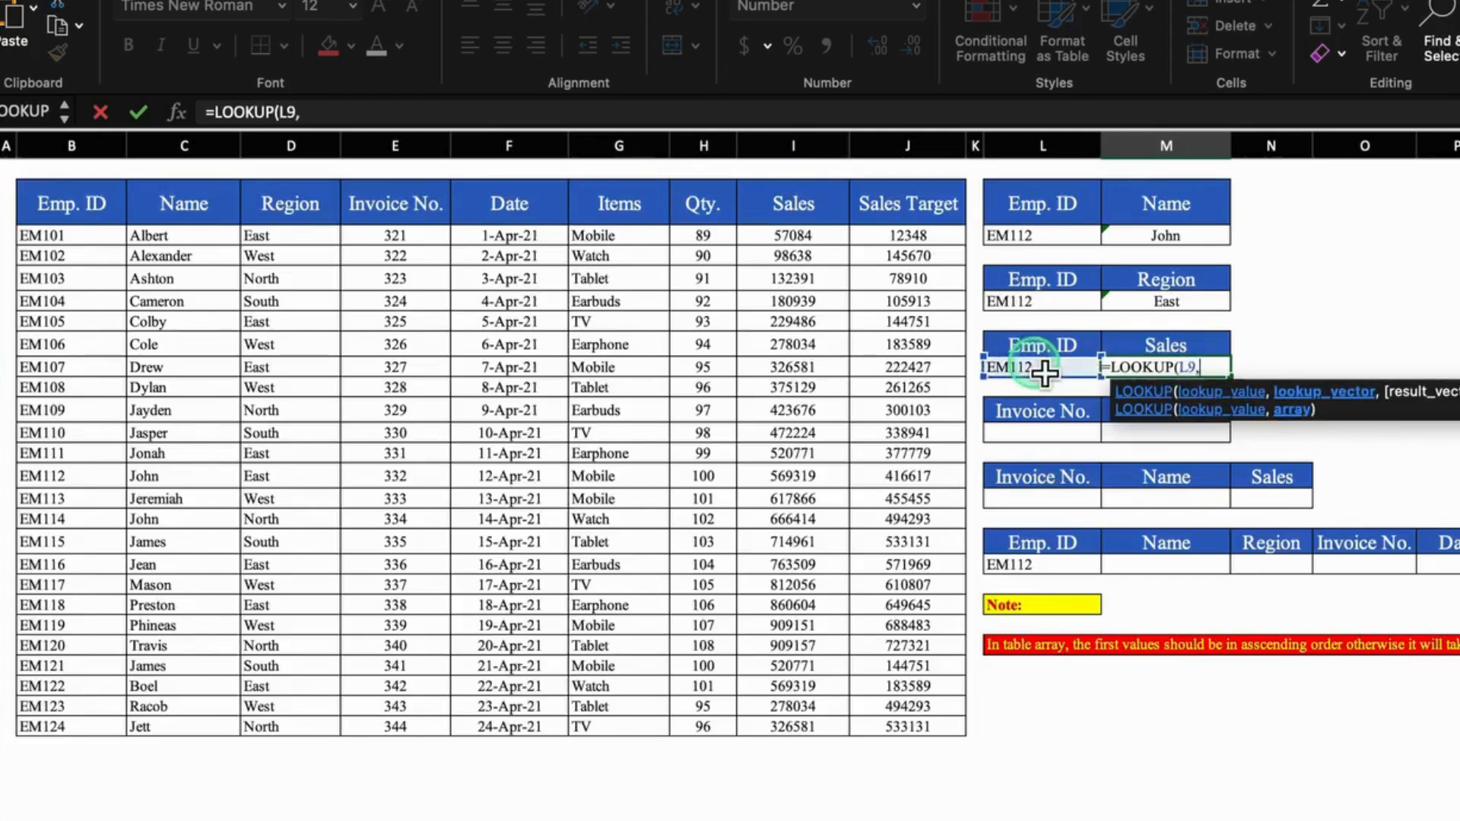
click(79, 149)
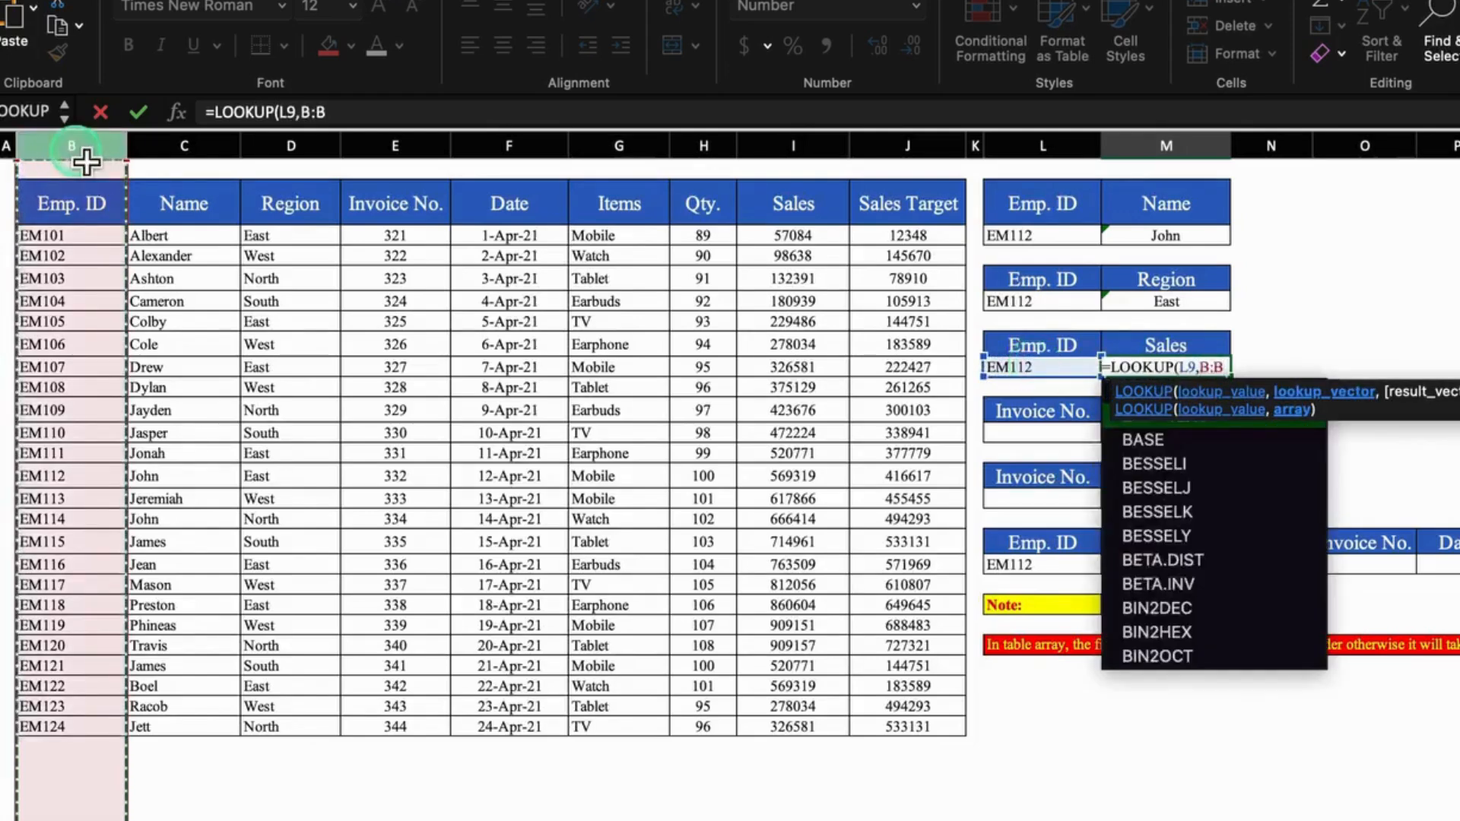
text(,)
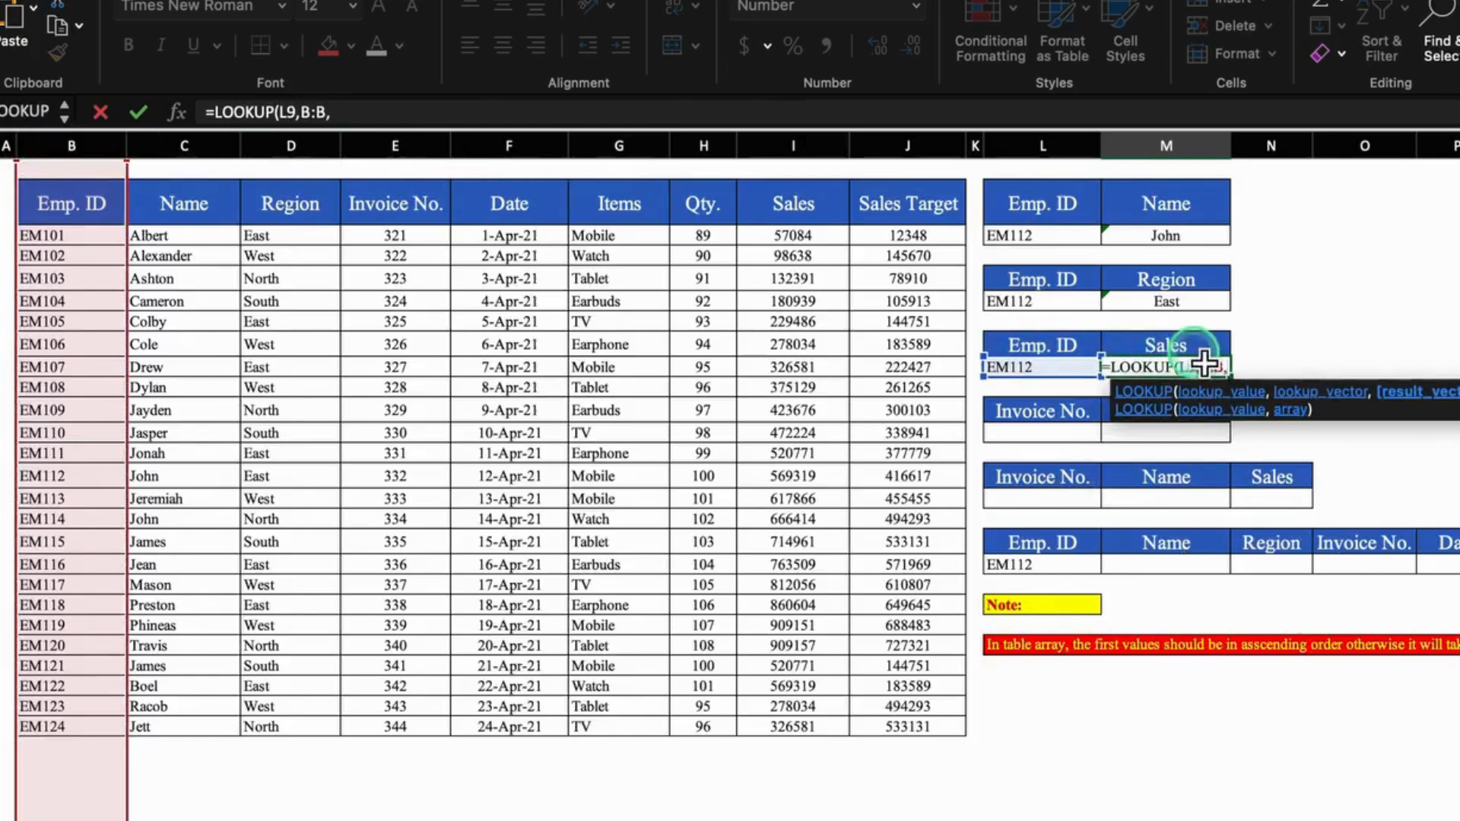
click(808, 156)
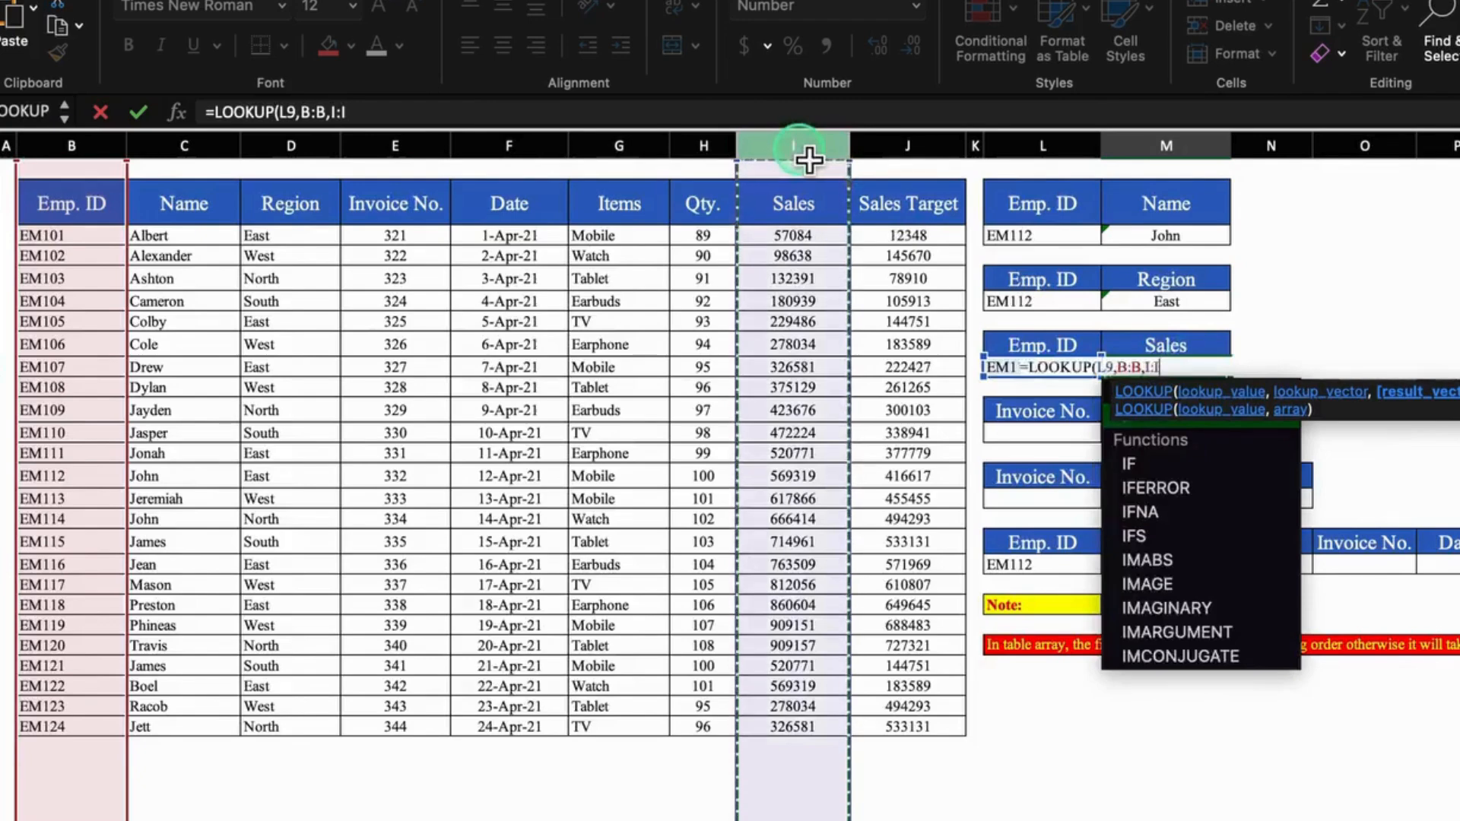
text())
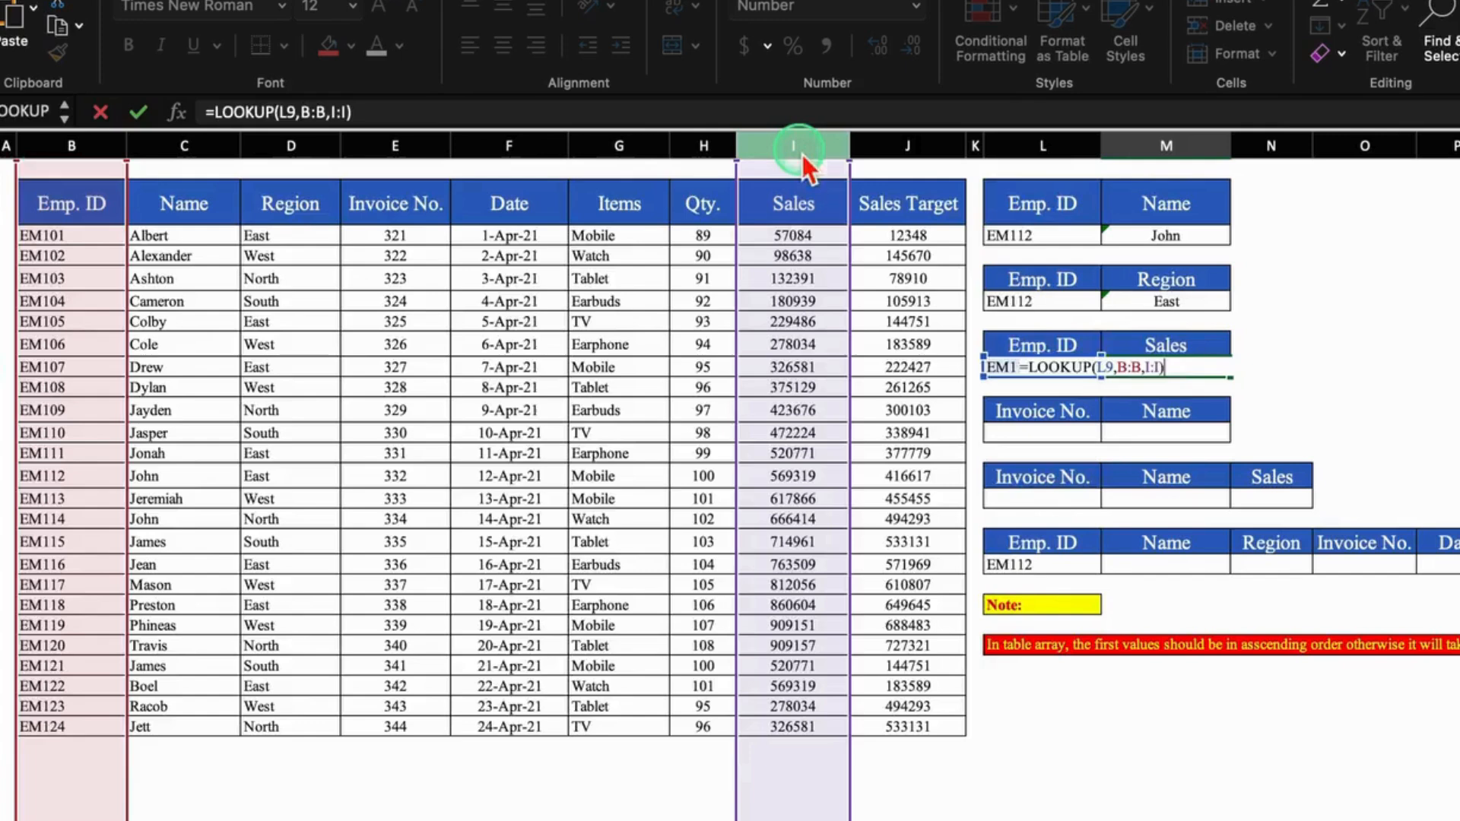
key(Return)
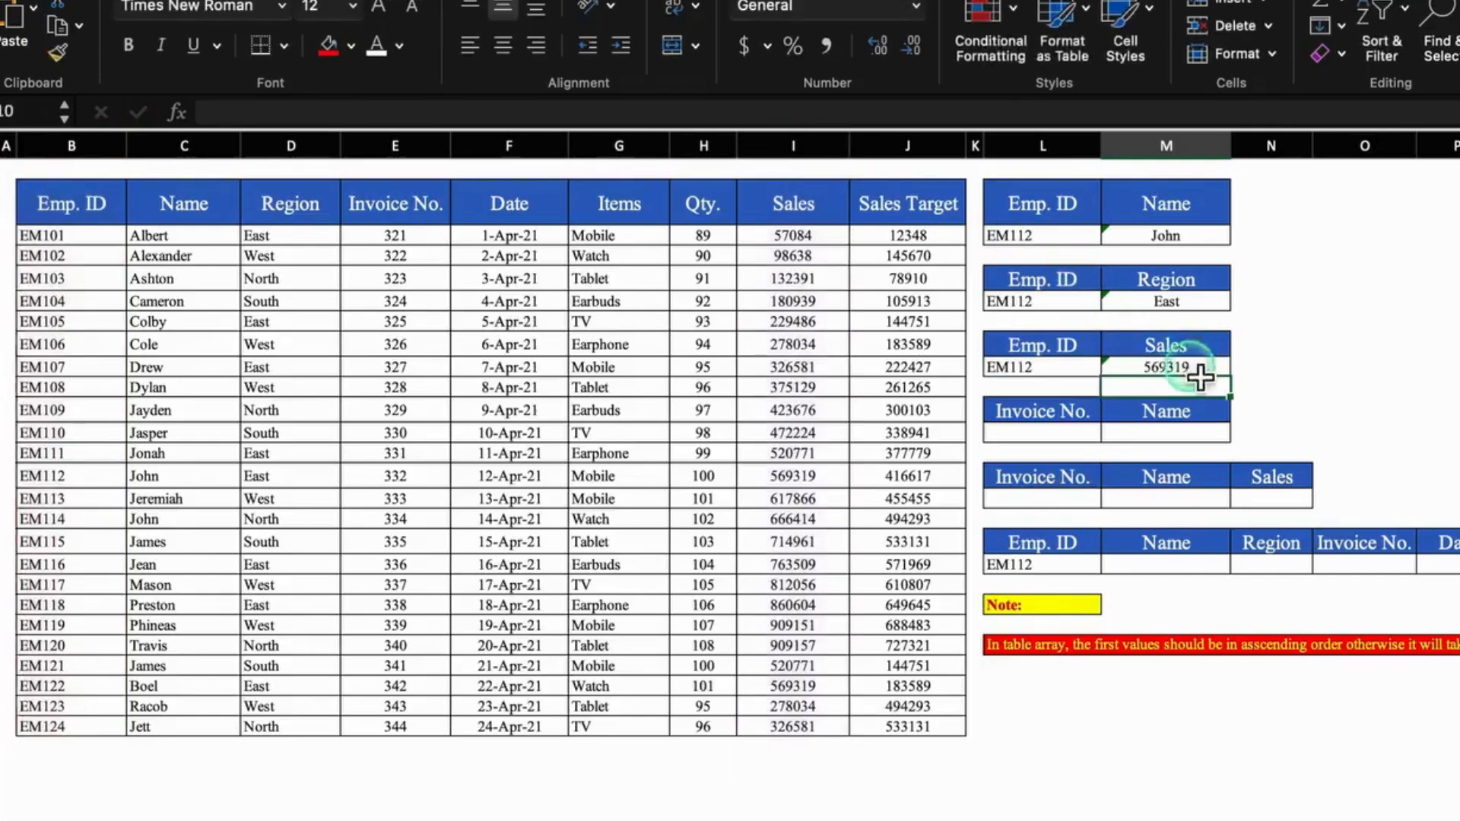
Step: Copy the invoice number from E8 of the sales table into the Invoice No. cell L12
click(1056, 443)
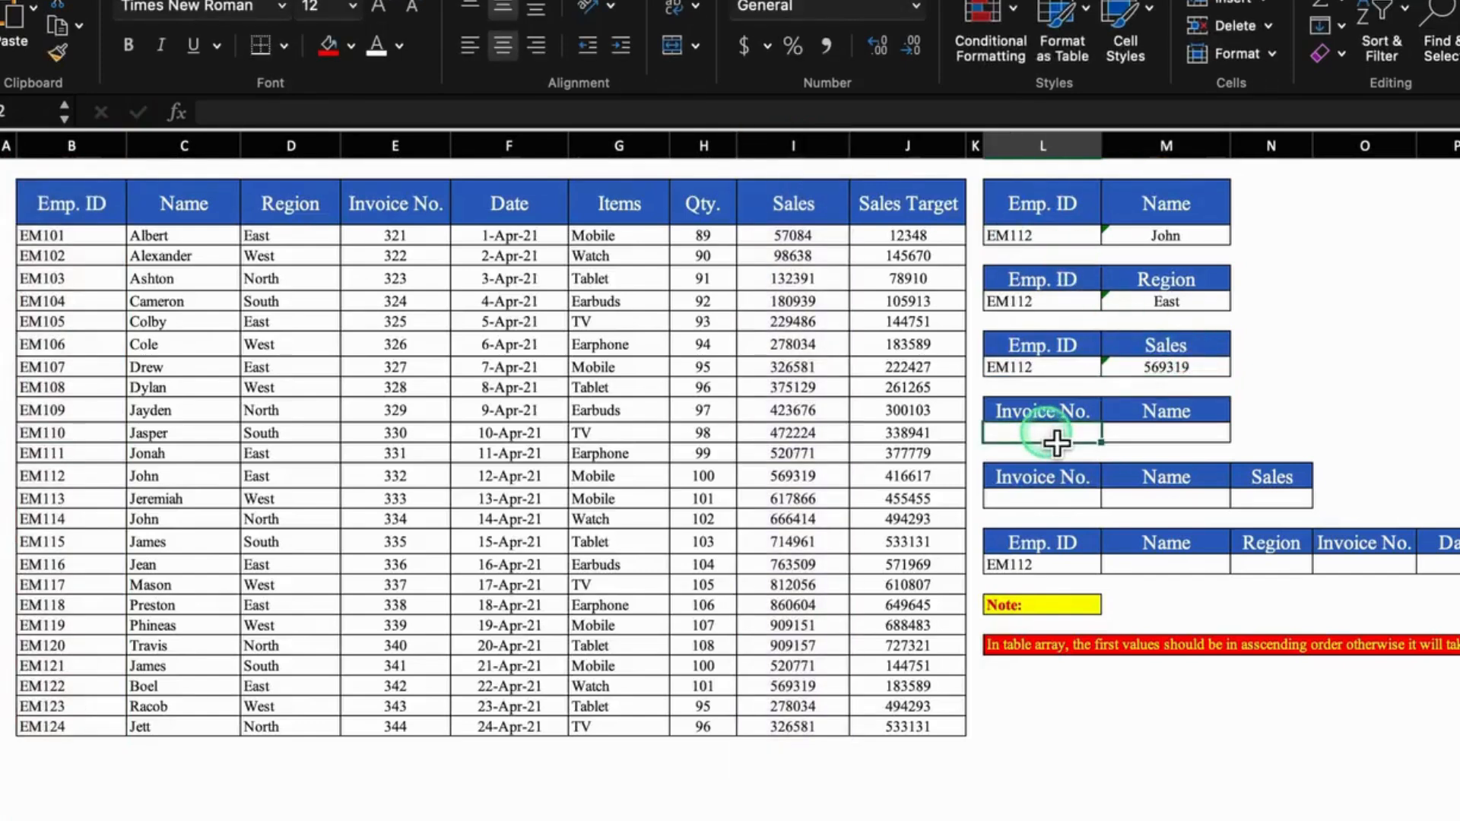
click(1173, 441)
click(1059, 433)
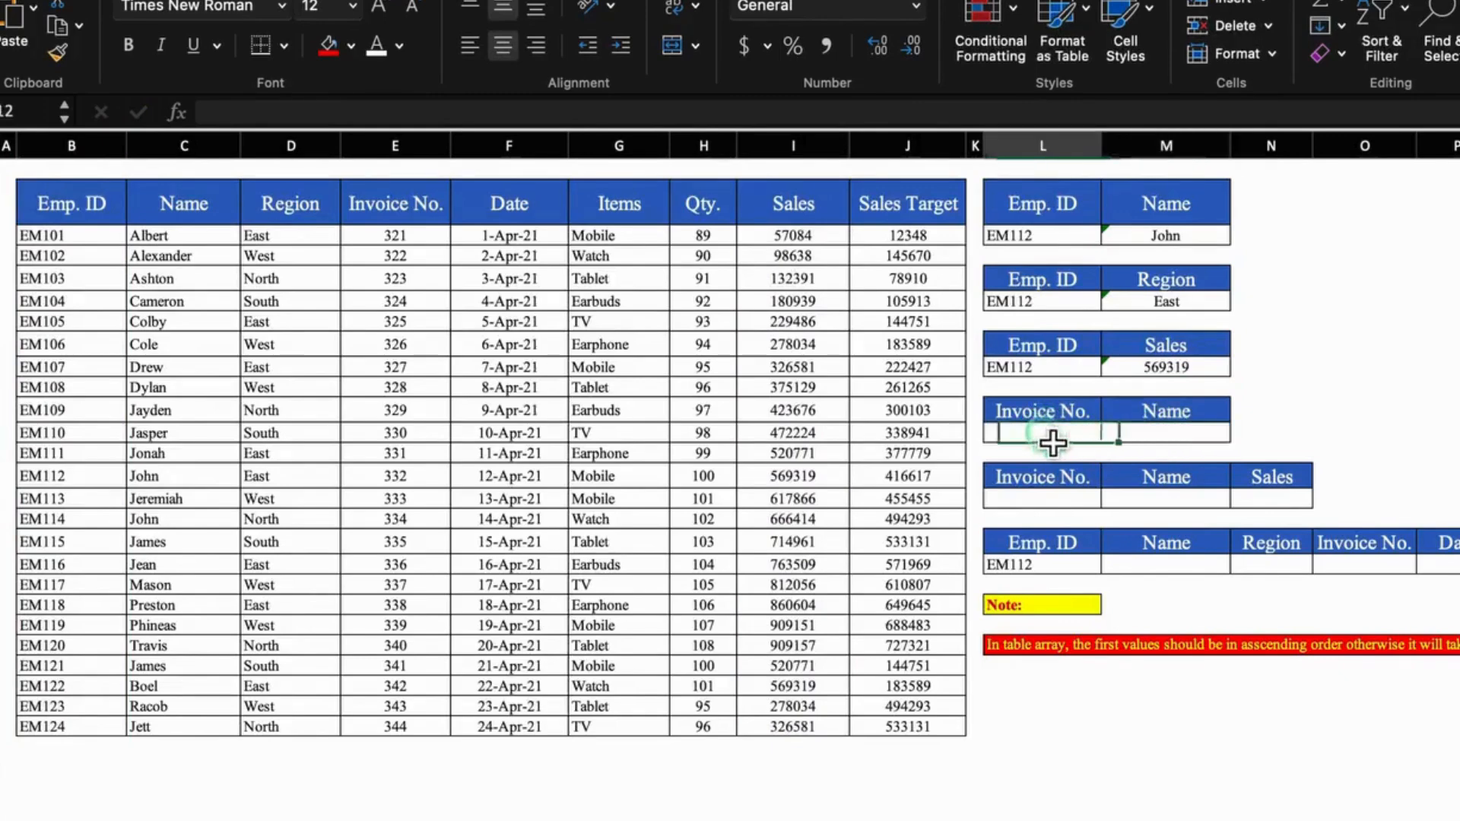
click(421, 346)
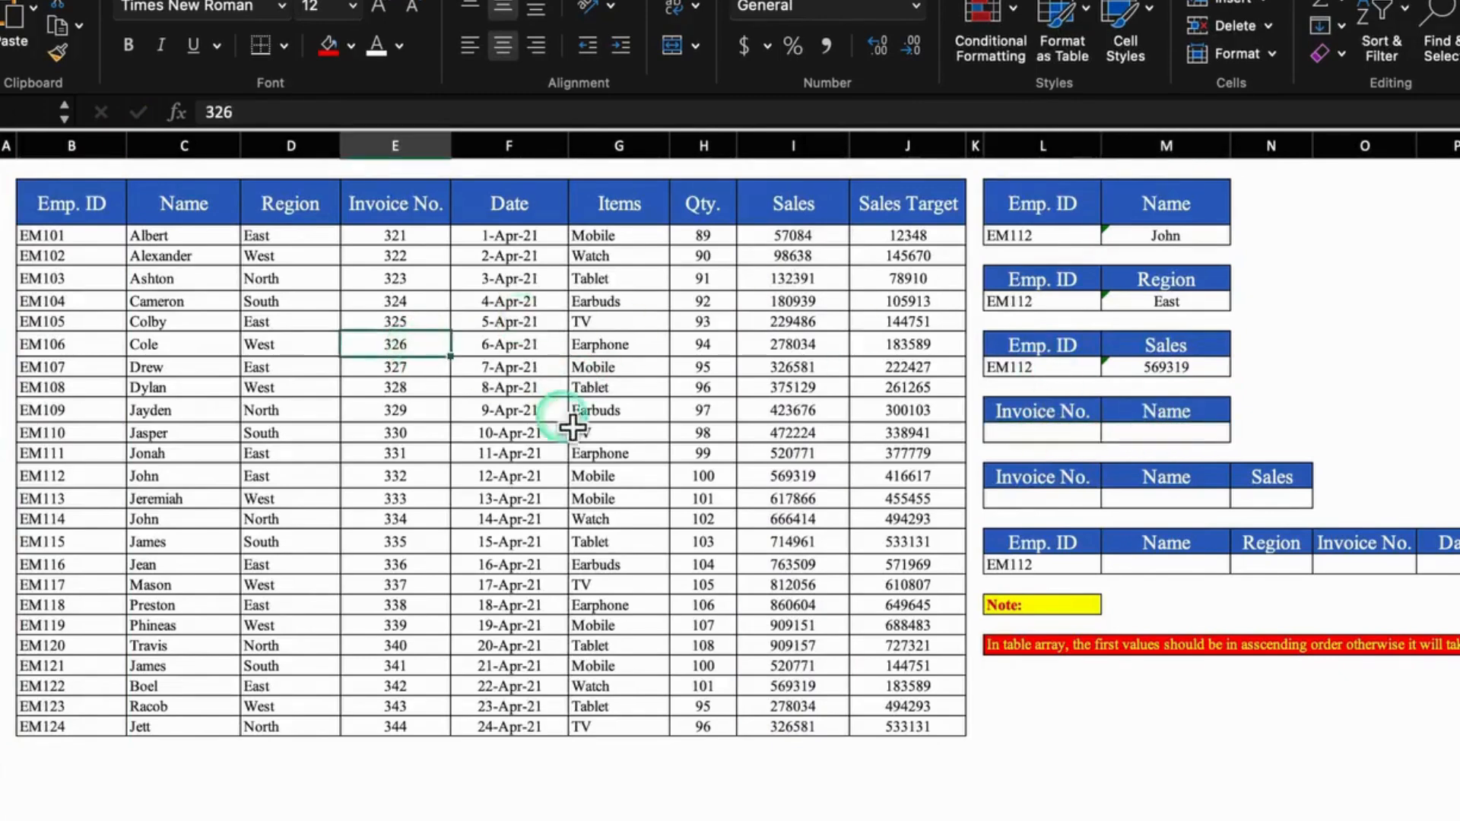
key(ctrl+c)
click(1059, 441)
key(ctrl+v)
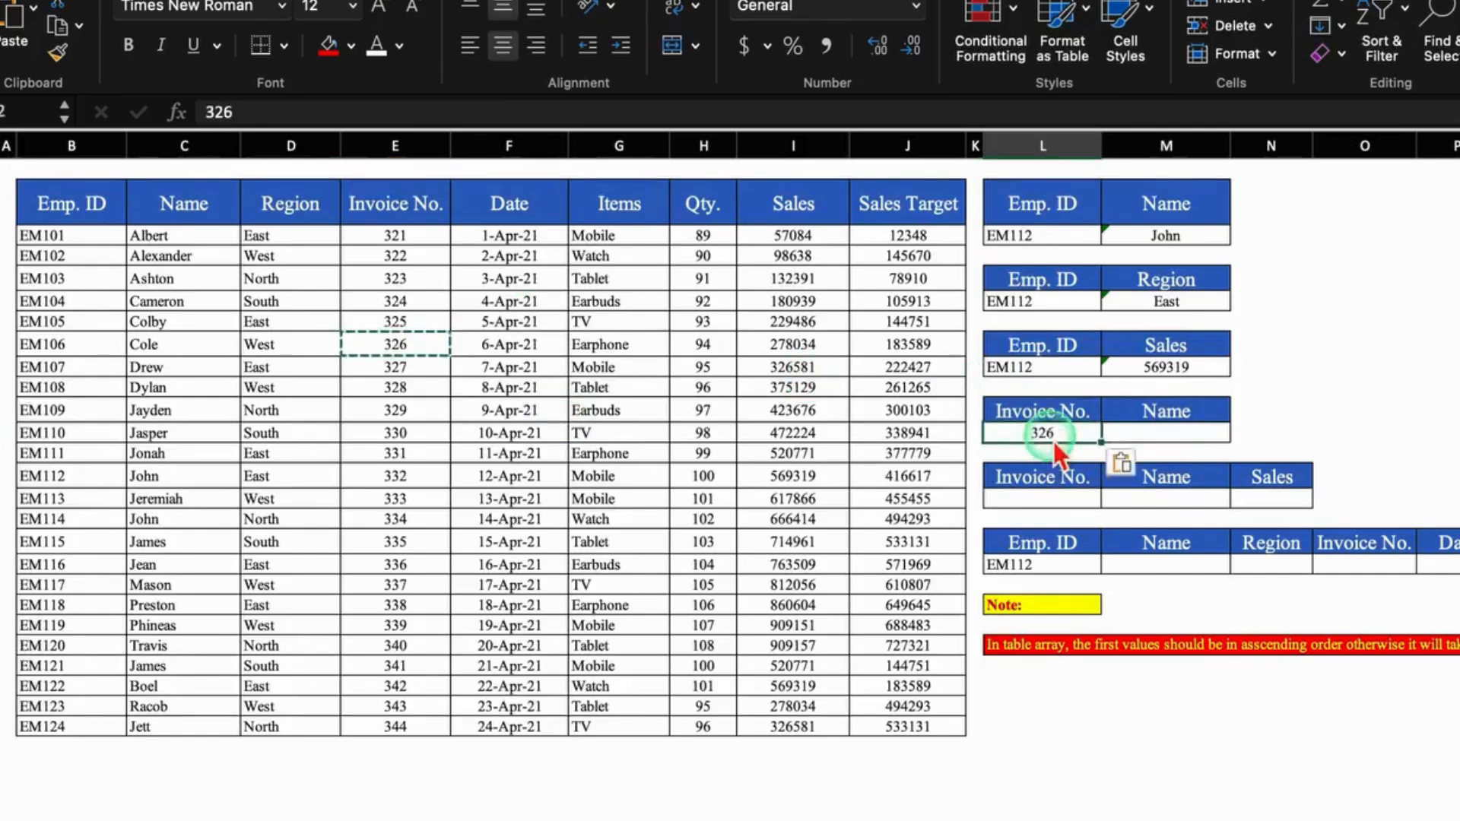
Step: Enter =LOOKUP(L12,E:E,C:C) in the Name cell M12, using Invoice No. as the lookup vector and Name as the result vector
click(1159, 434)
text(=loo)
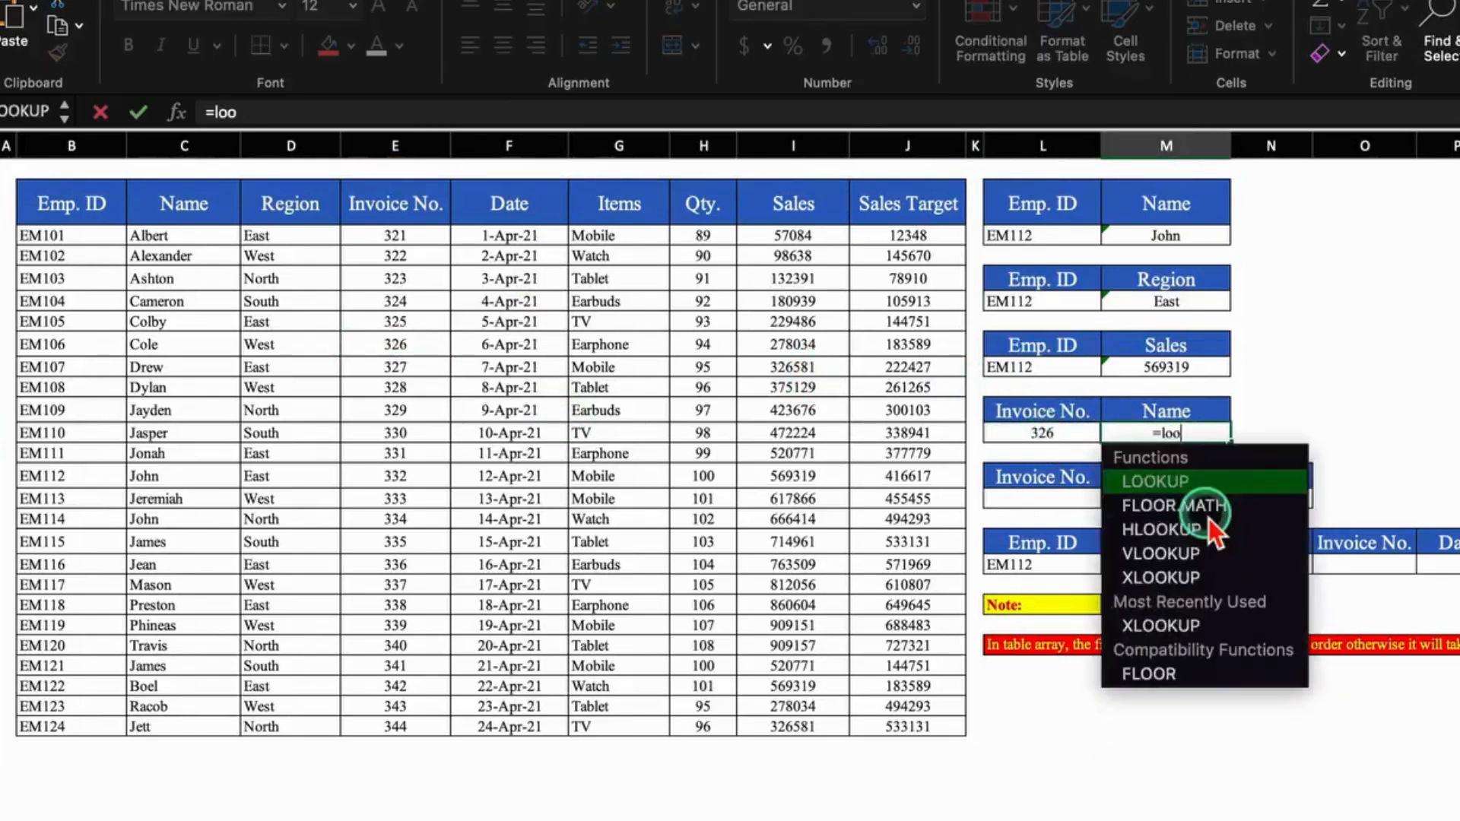
double_click(1197, 483)
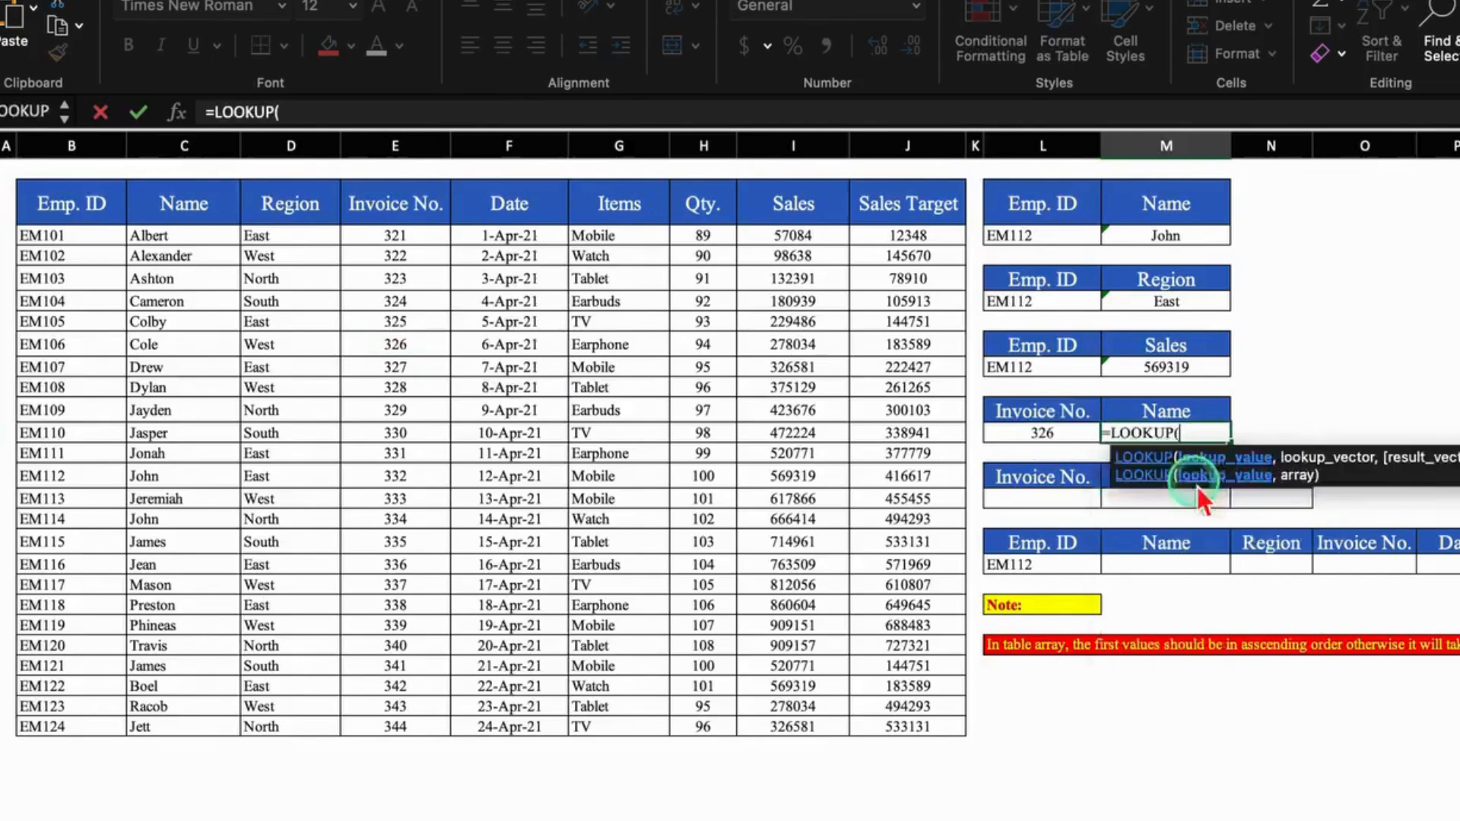
click(1076, 441)
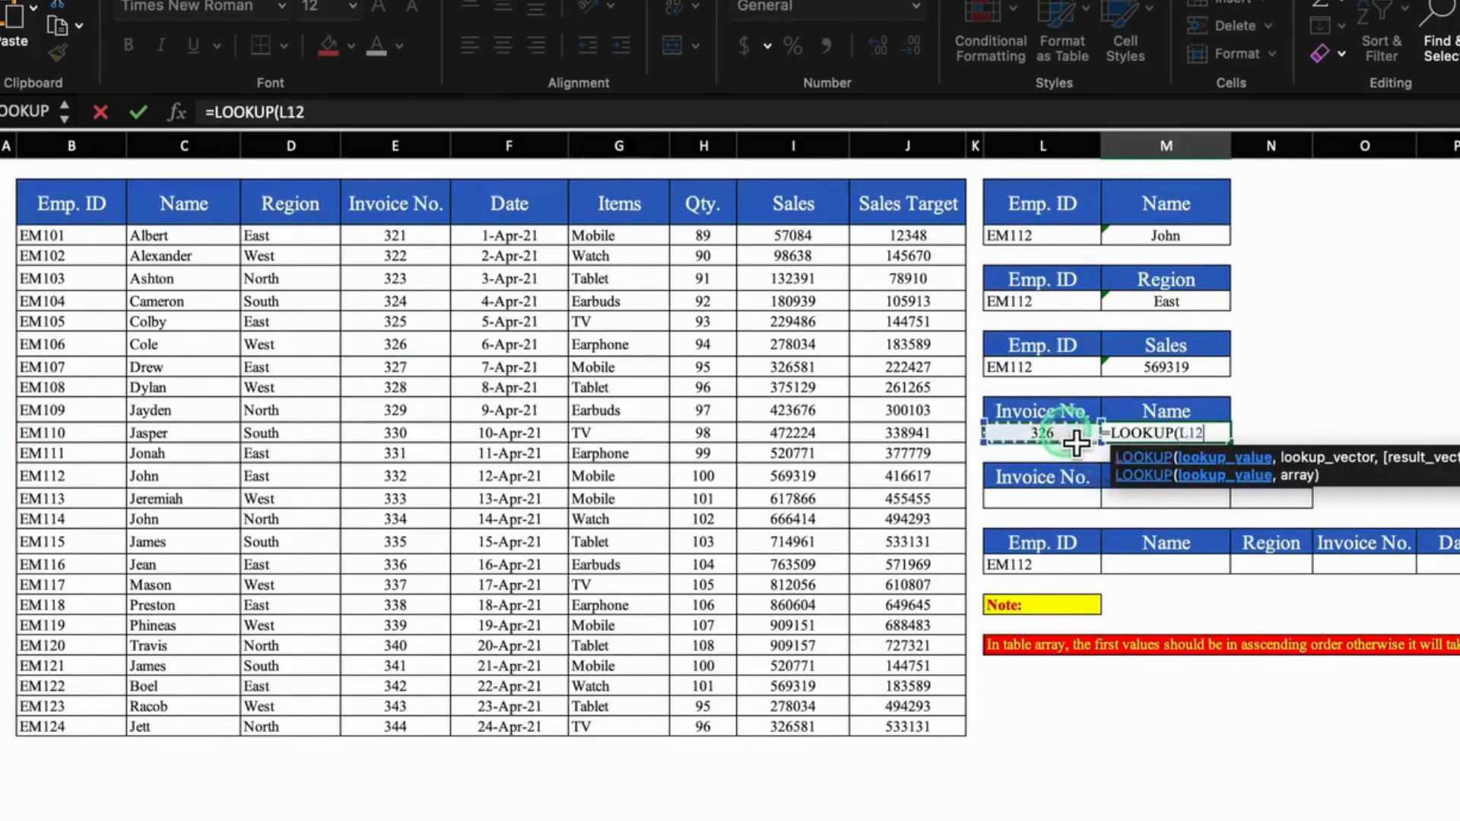
text(,)
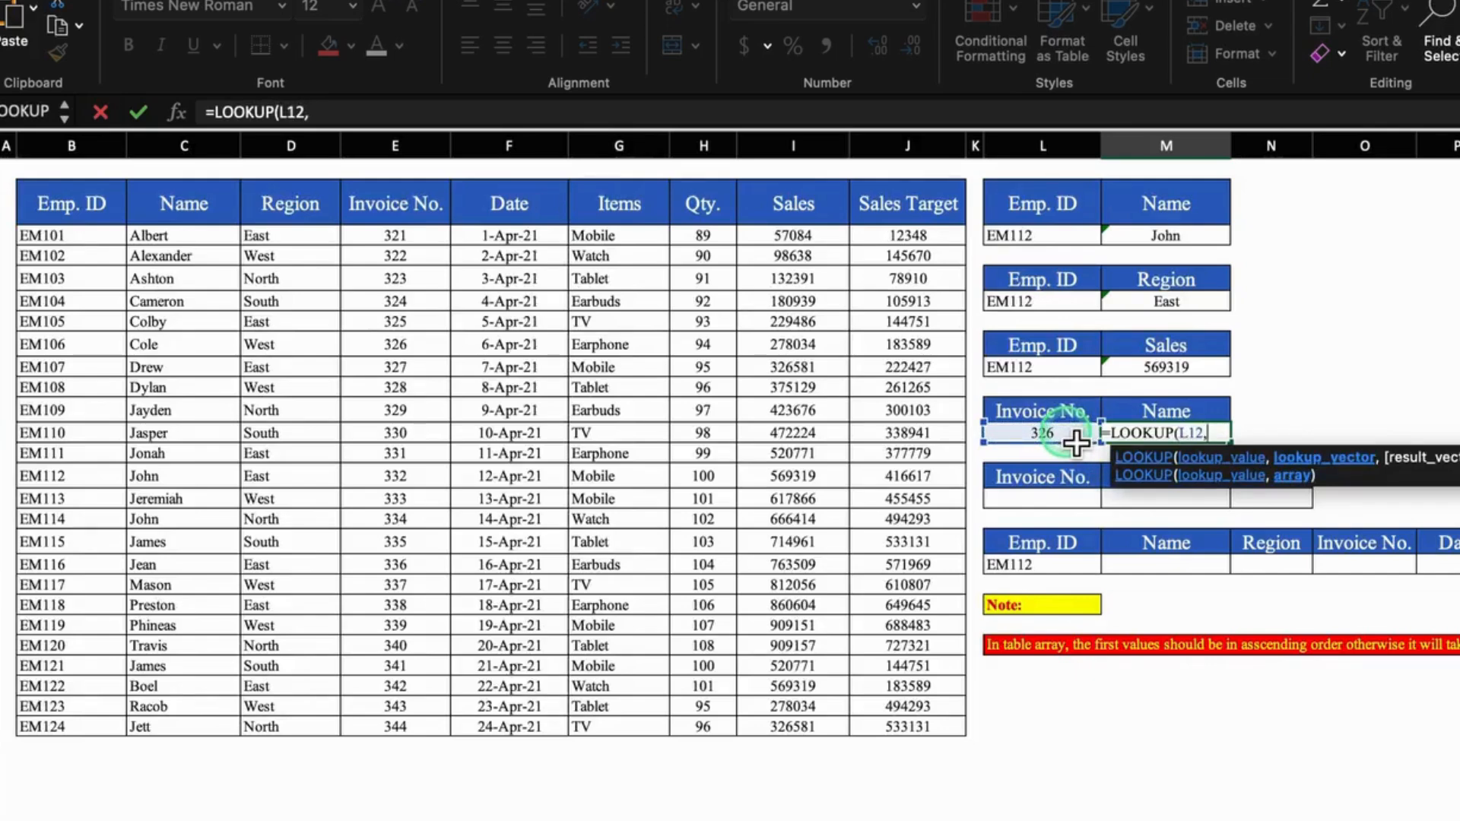
click(409, 152)
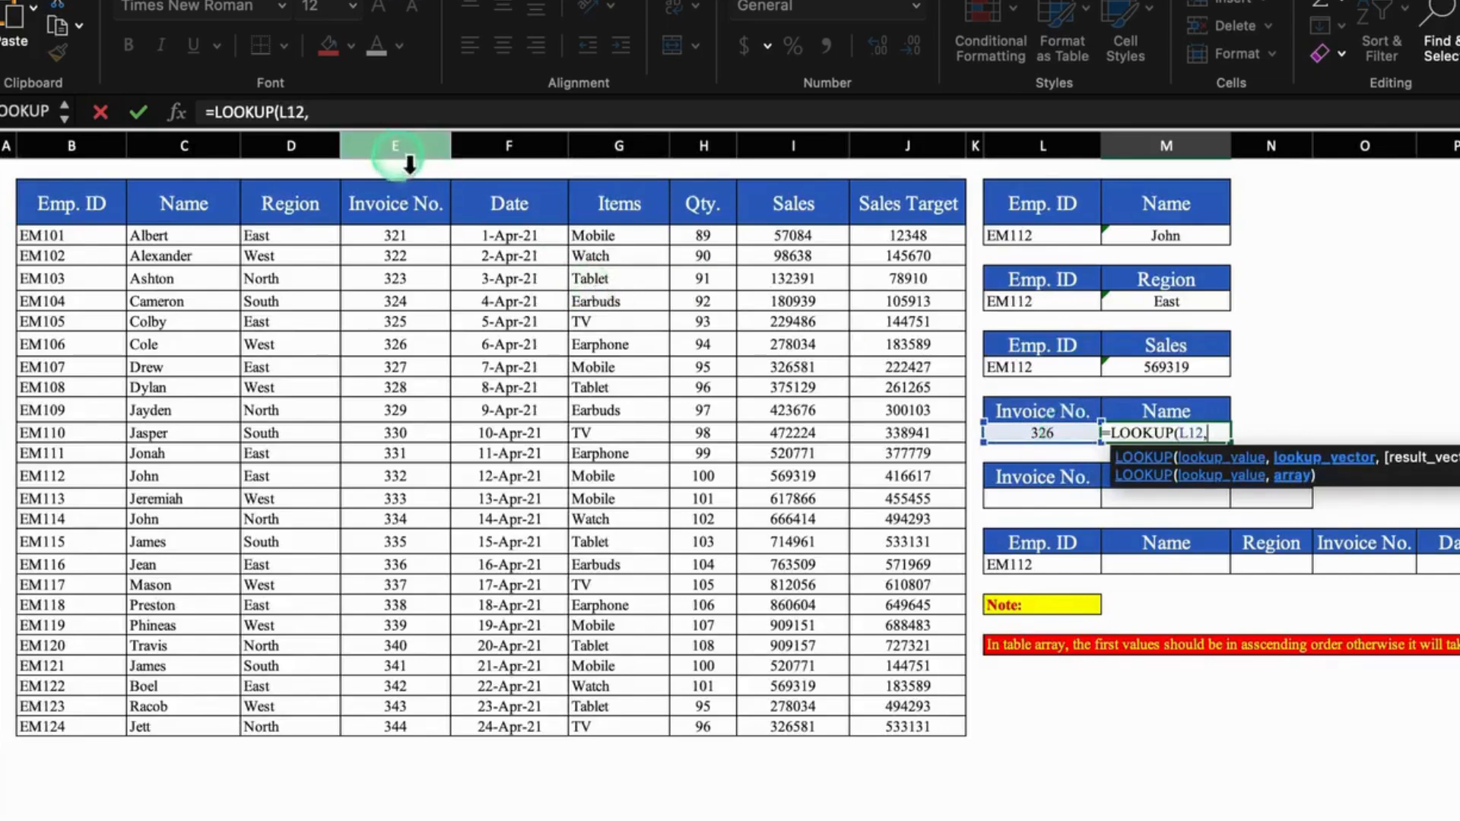
text(,)
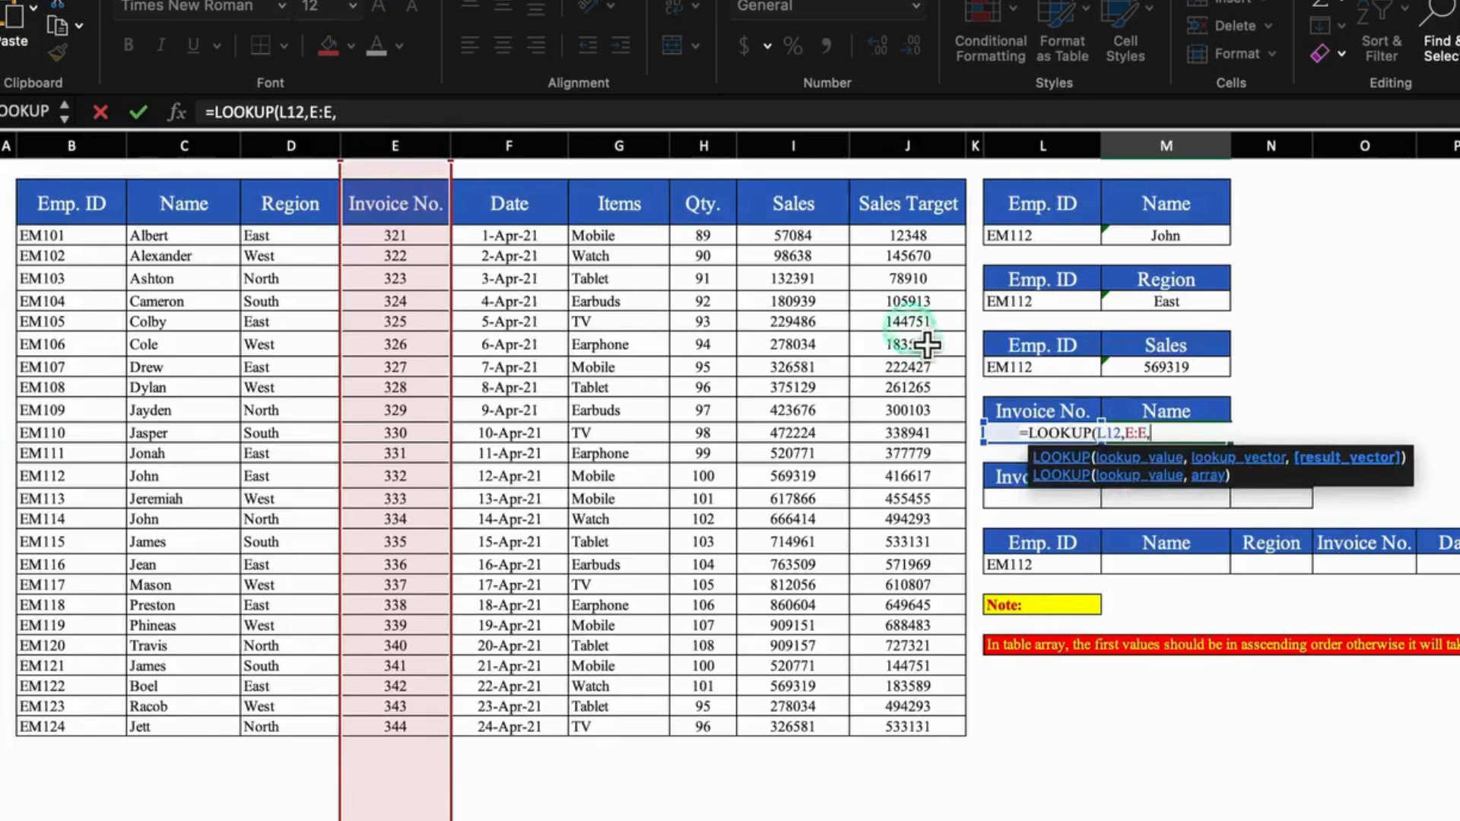
click(216, 155)
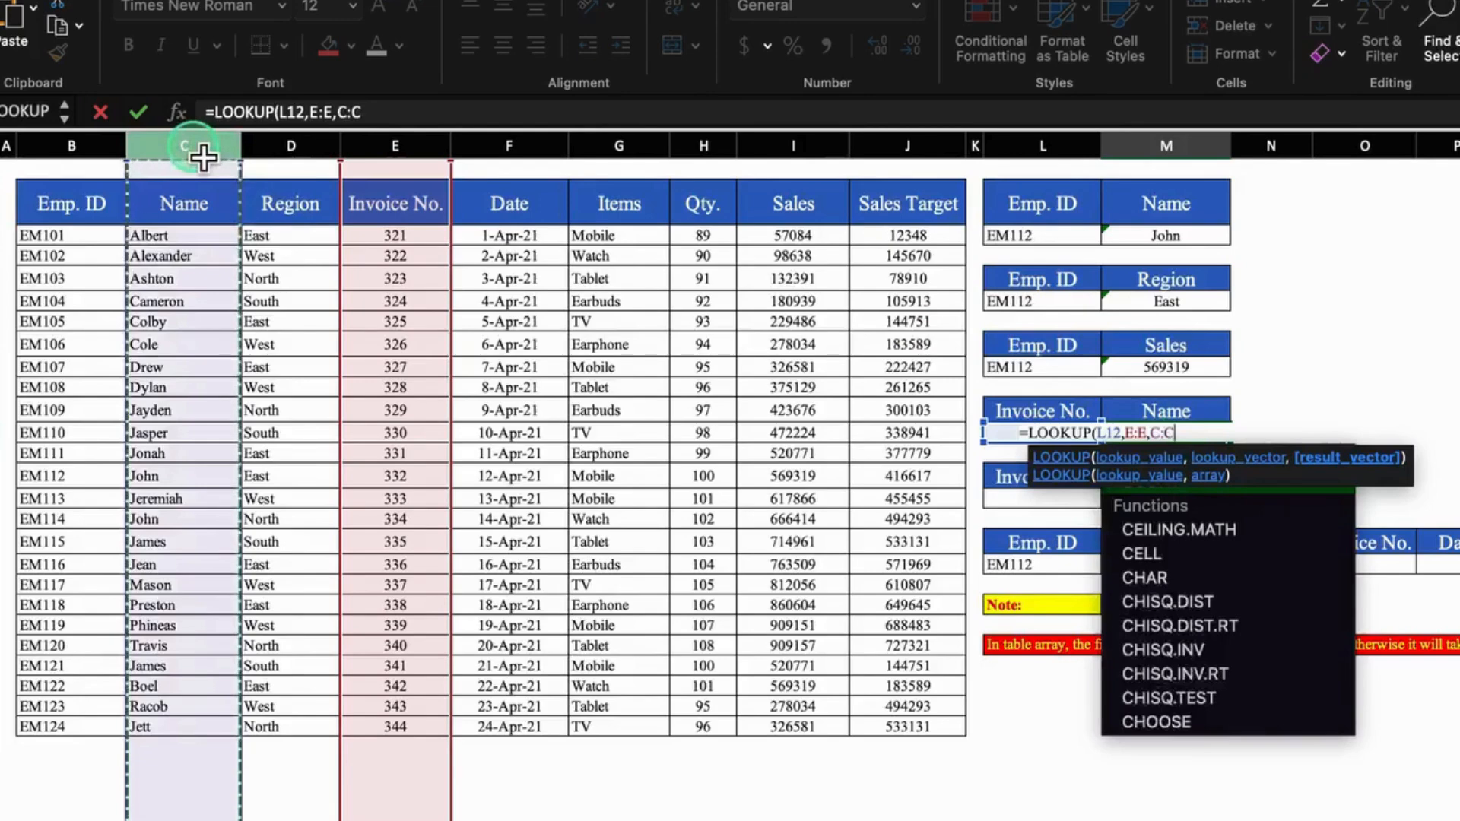
text())
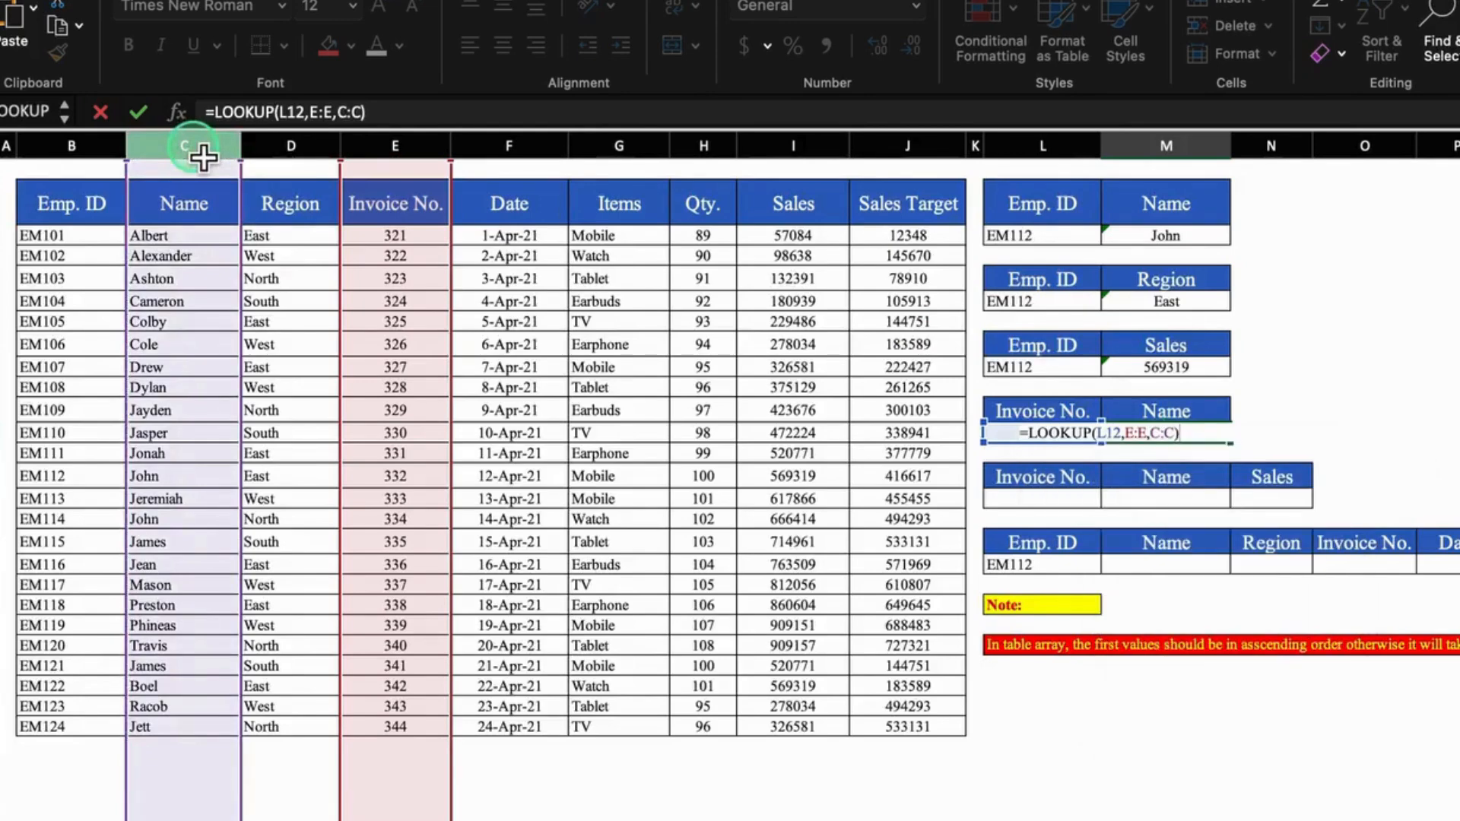
key(Return)
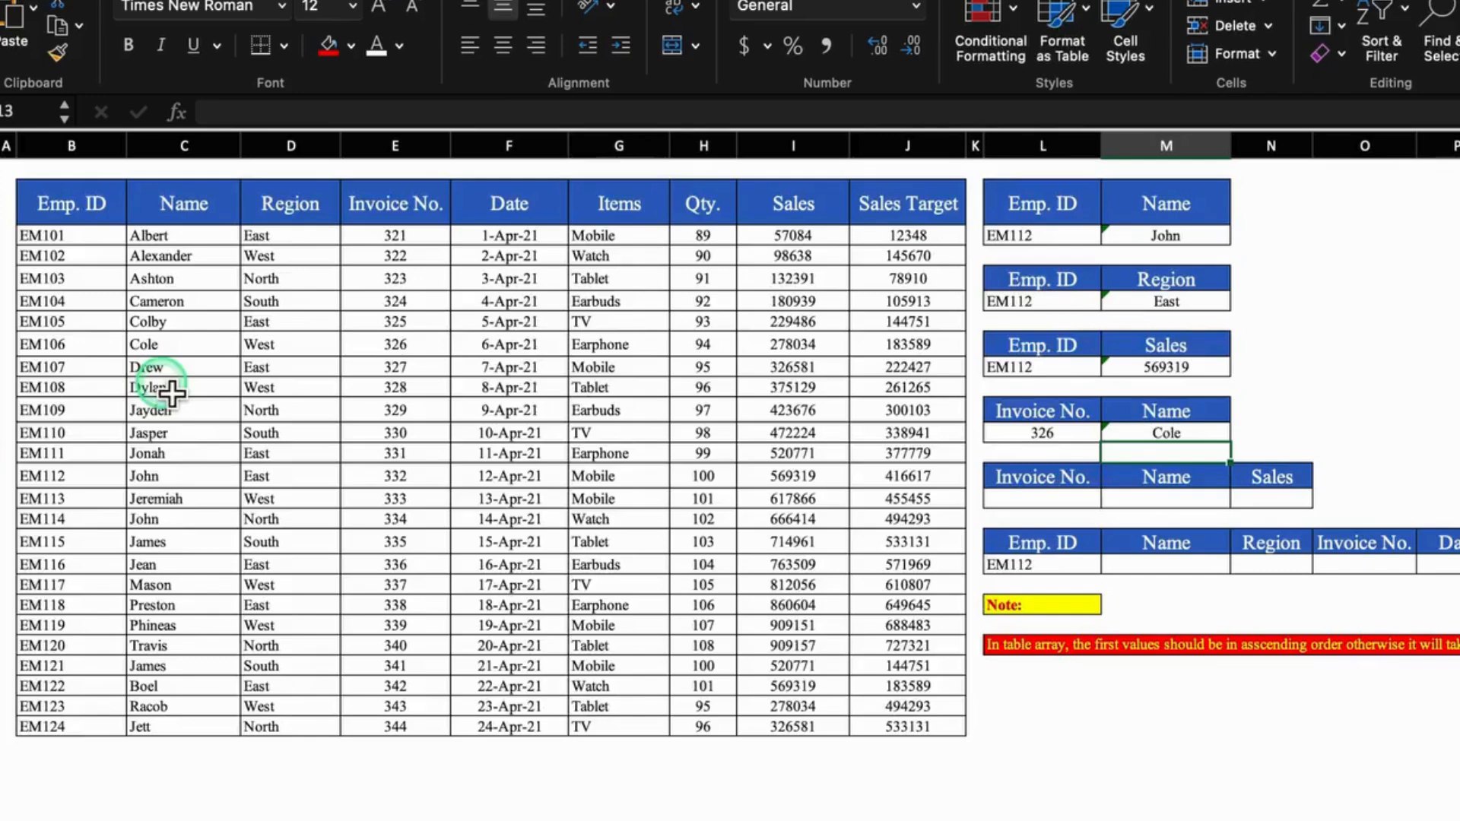
Step: Copy the invoice number from L12 into the Invoice No. cell L15 of the Name and Sales lookup
click(1057, 502)
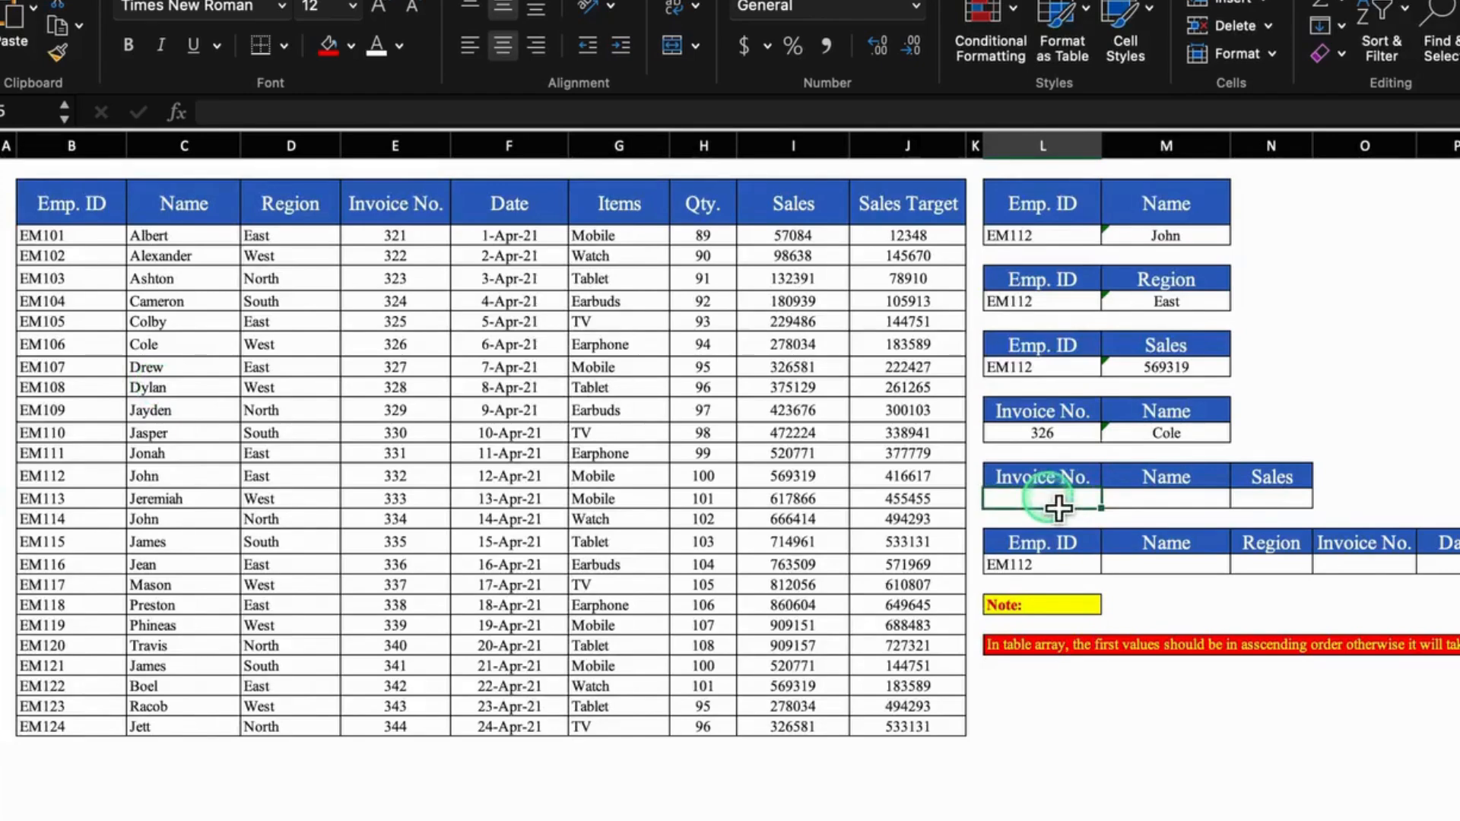
click(1040, 430)
key(super+c)
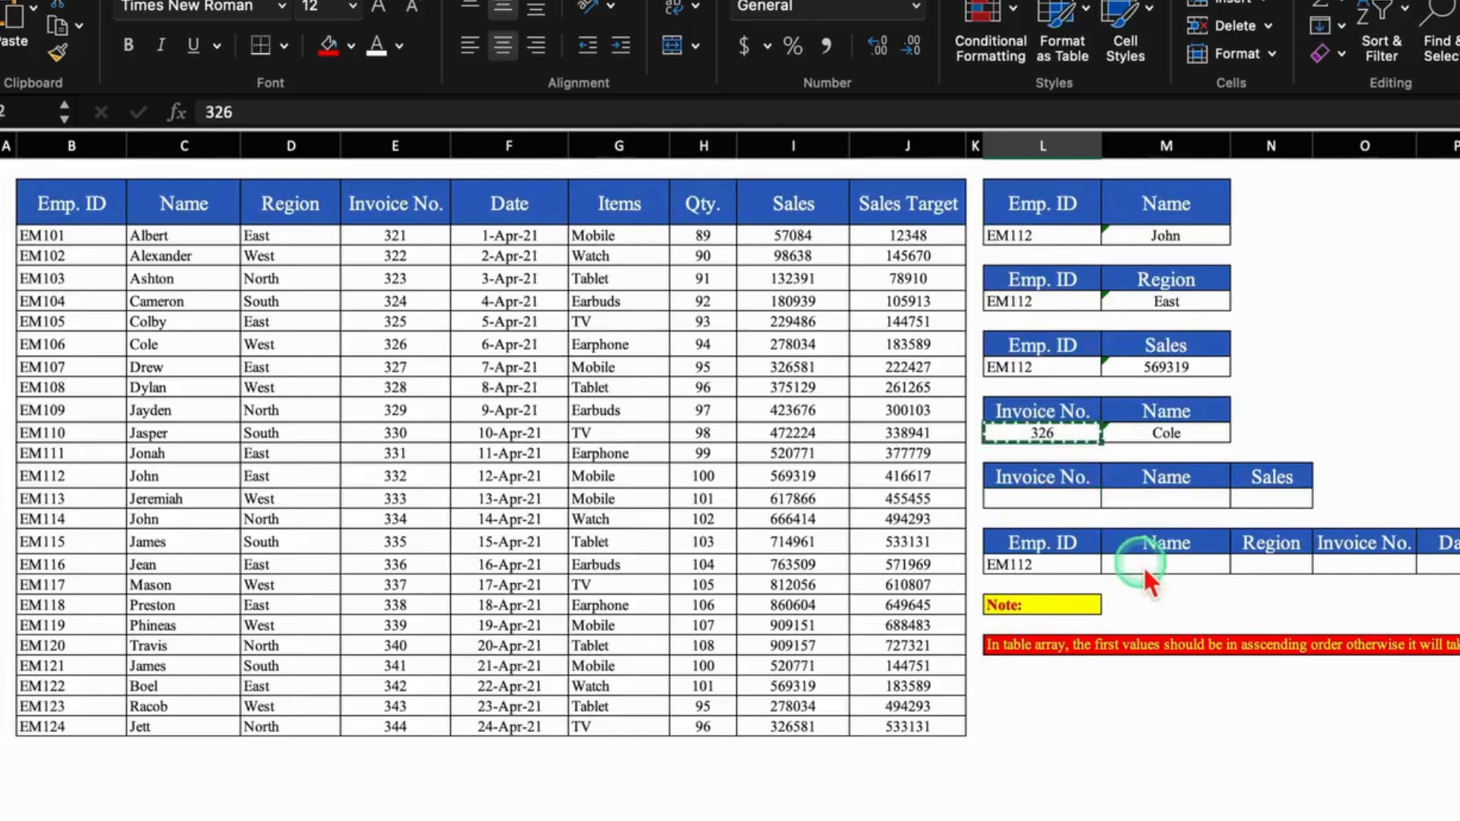
click(996, 498)
key(super+v)
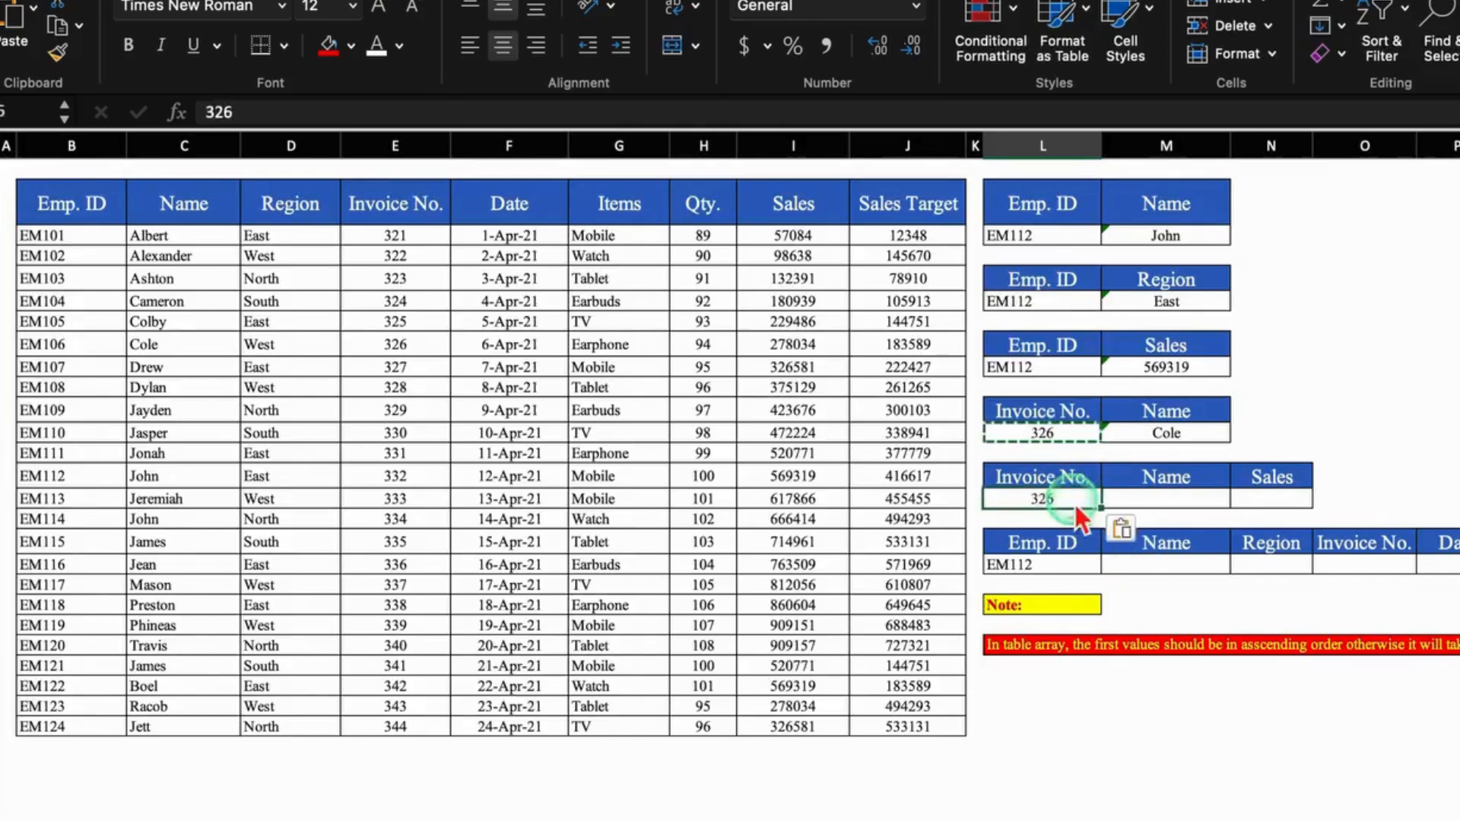
Step: Enter =LOOKUP(L15,E:E,C:C) in the Name cell M15 to return the name by invoice number
click(1200, 500)
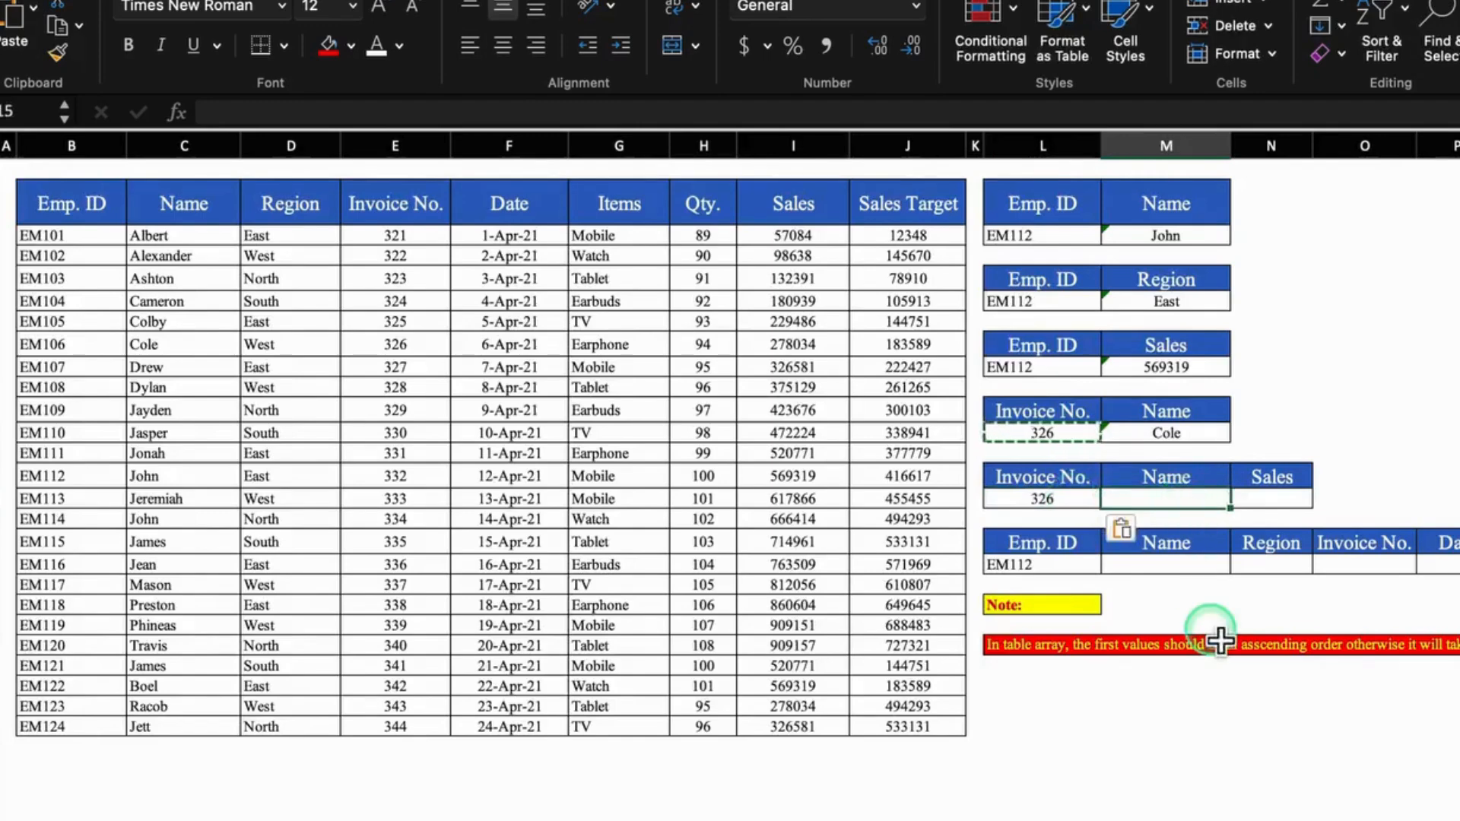
text(=look)
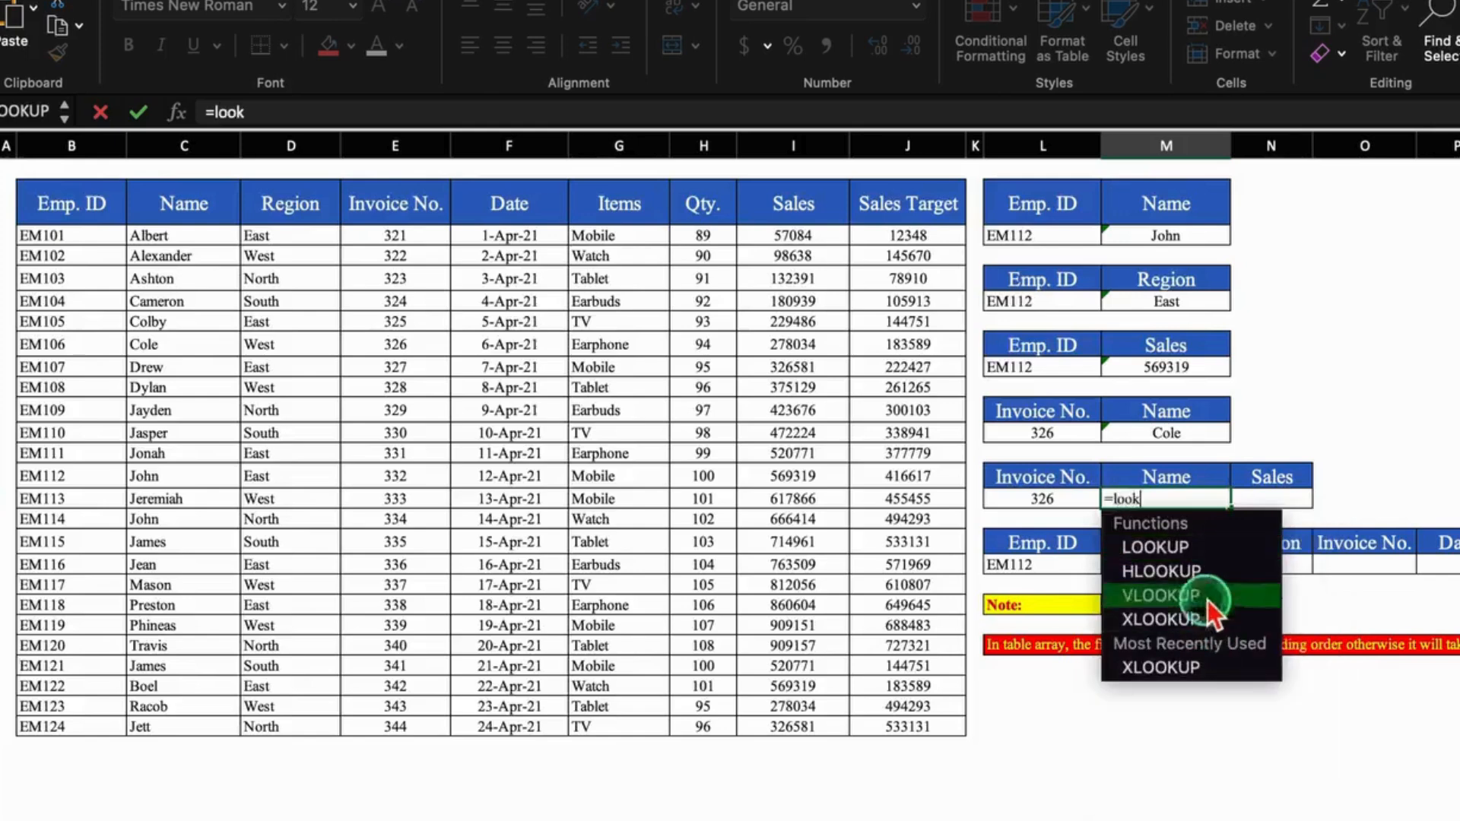
double_click(1195, 554)
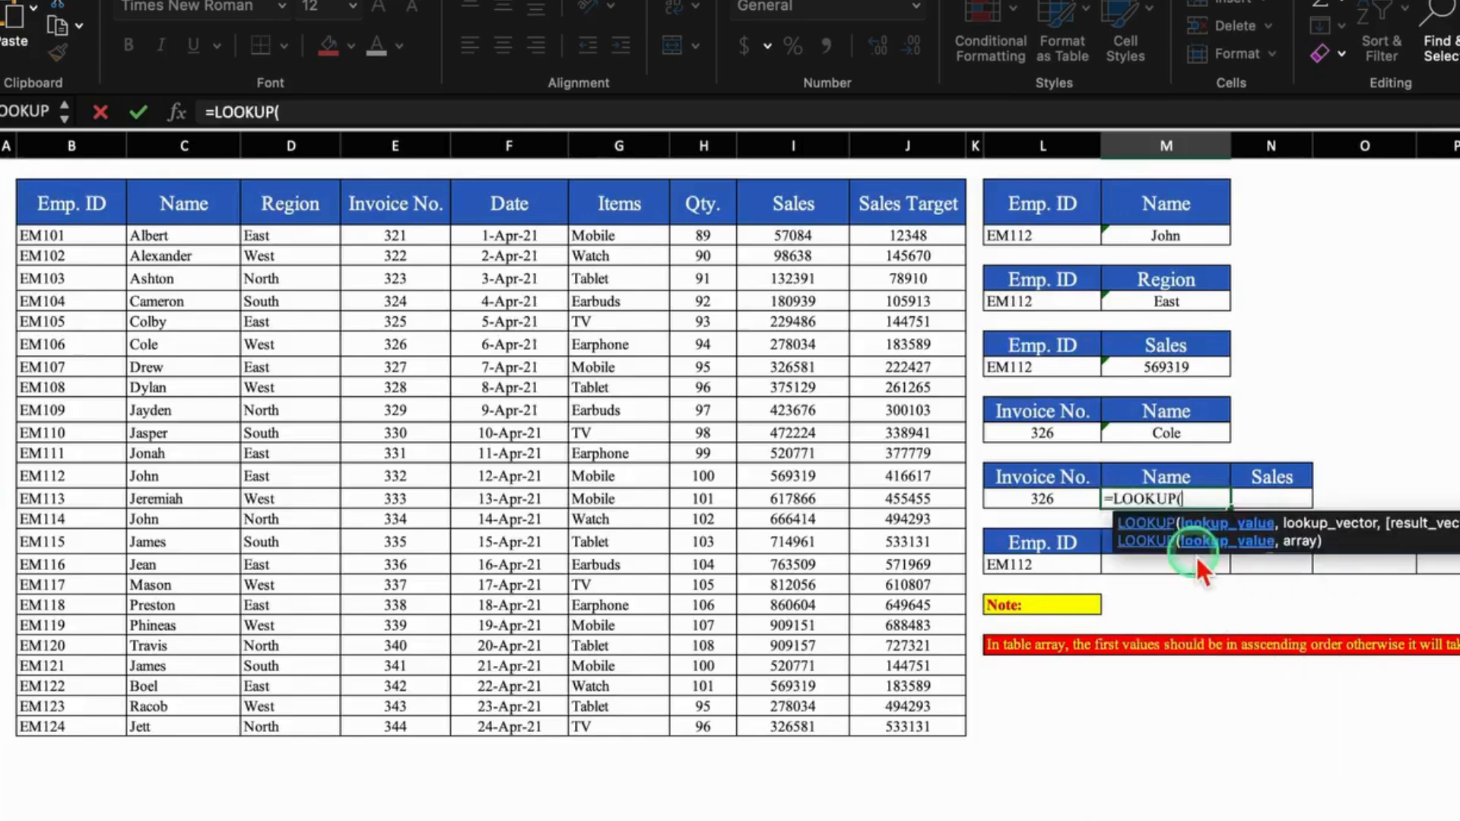
click(1061, 504)
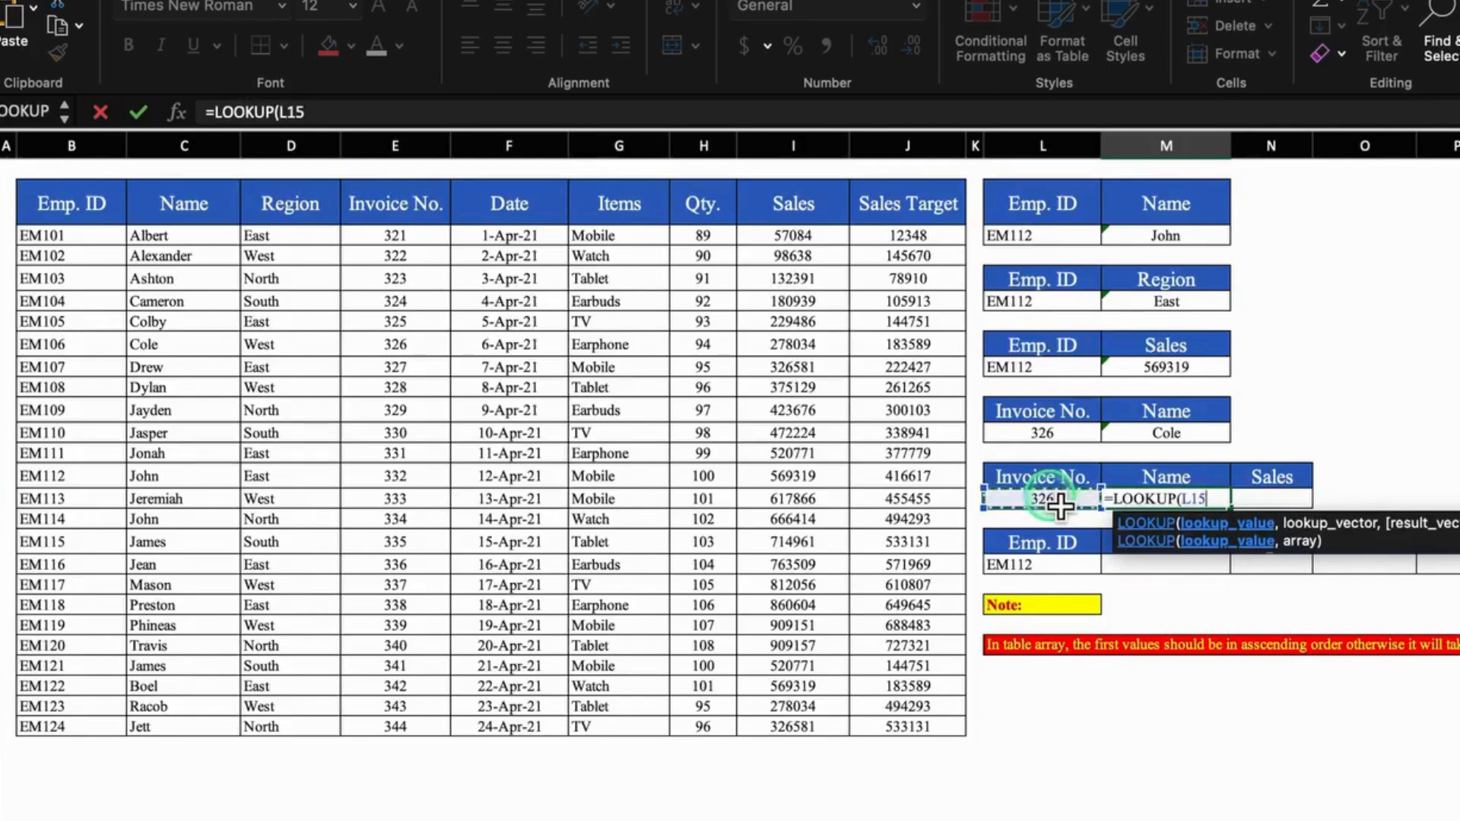
text(,)
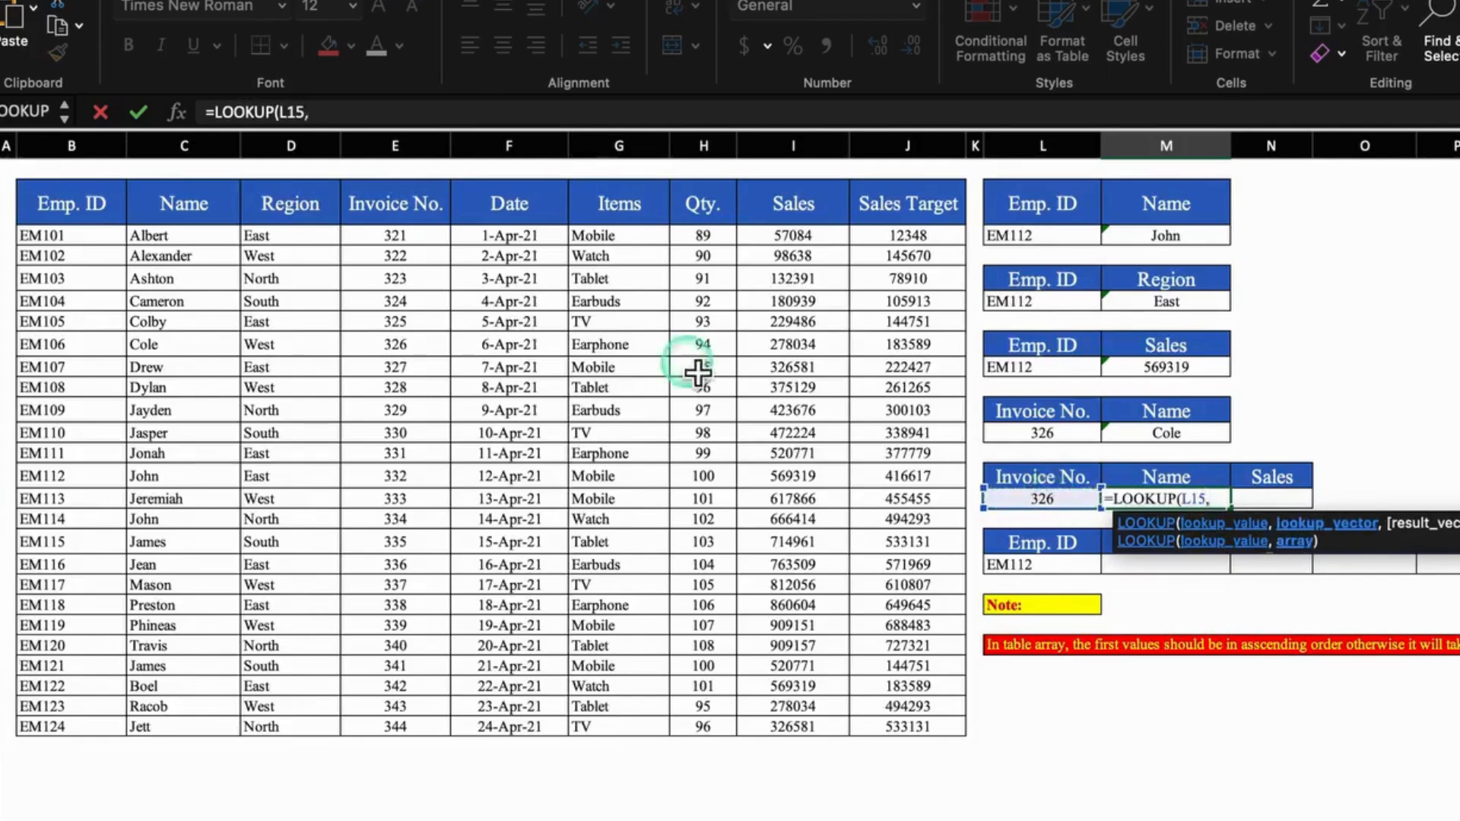
click(417, 152)
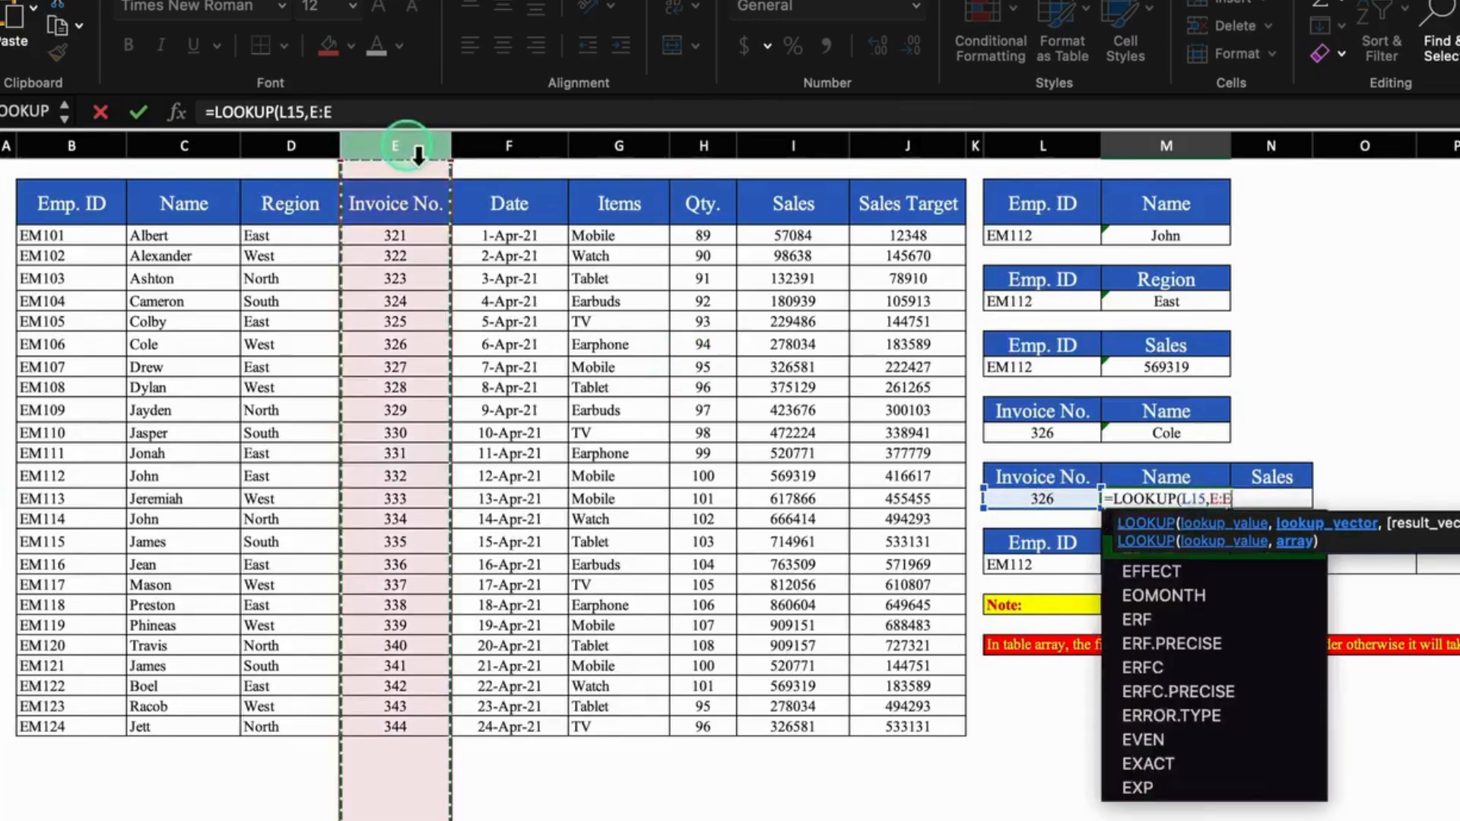
text(,)
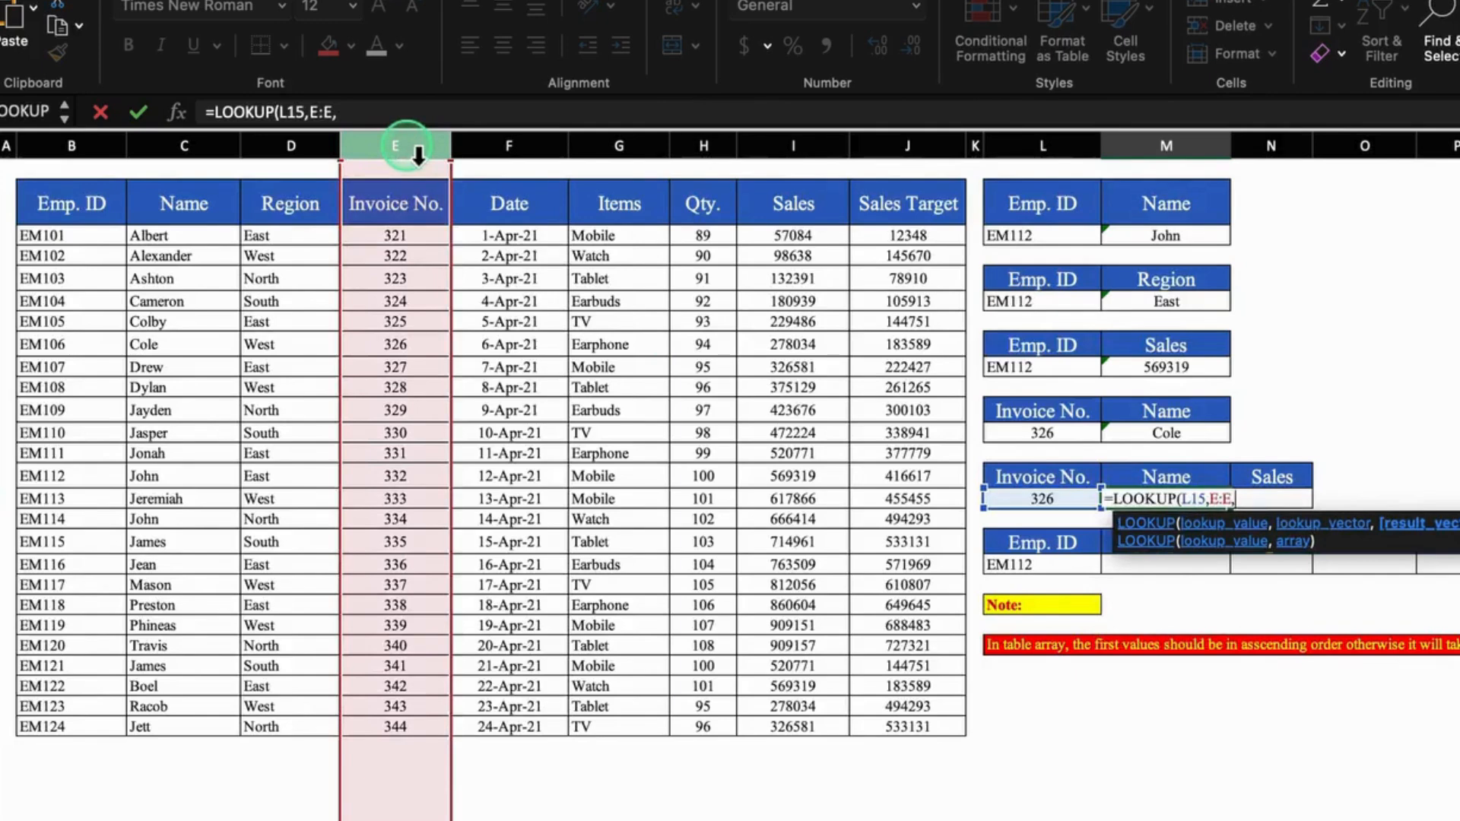
click(211, 148)
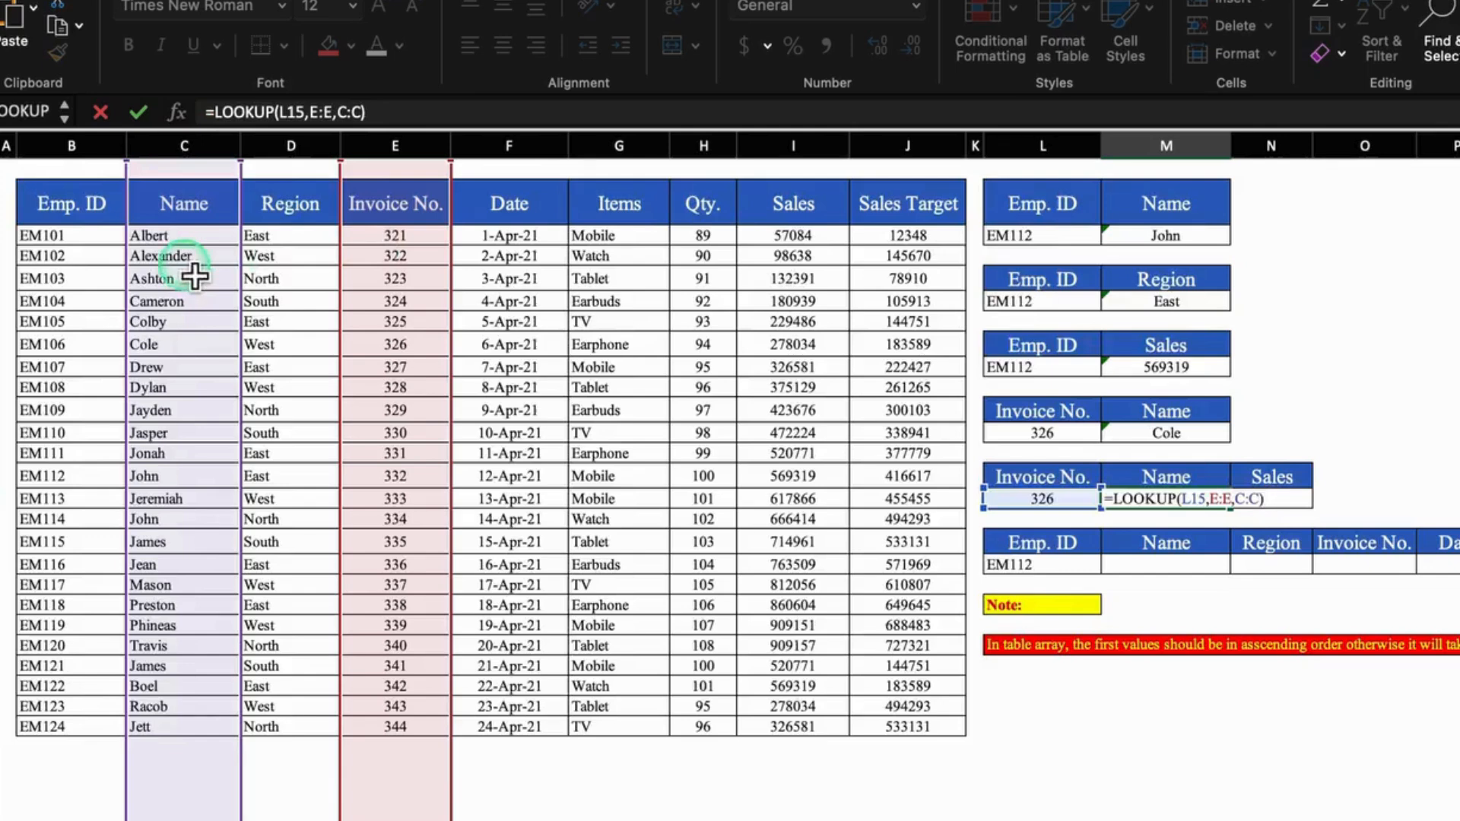
key(Return)
Step: Enter =LOOKUP(L15,E:E,I:I) in the Sales cell N15, using Invoice No. as the lookup vector and Sales as the result vector
click(1277, 502)
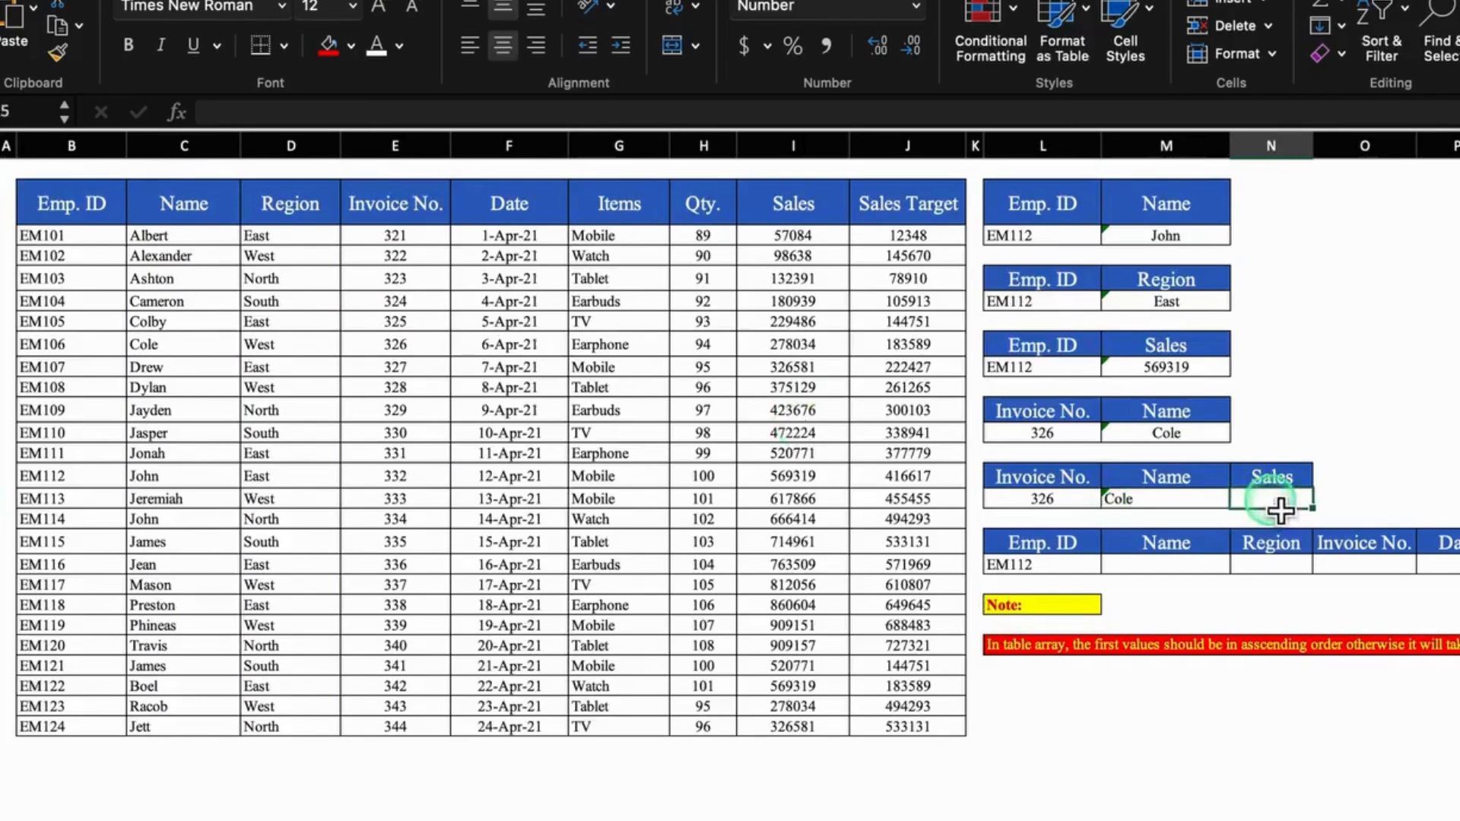
text(=)
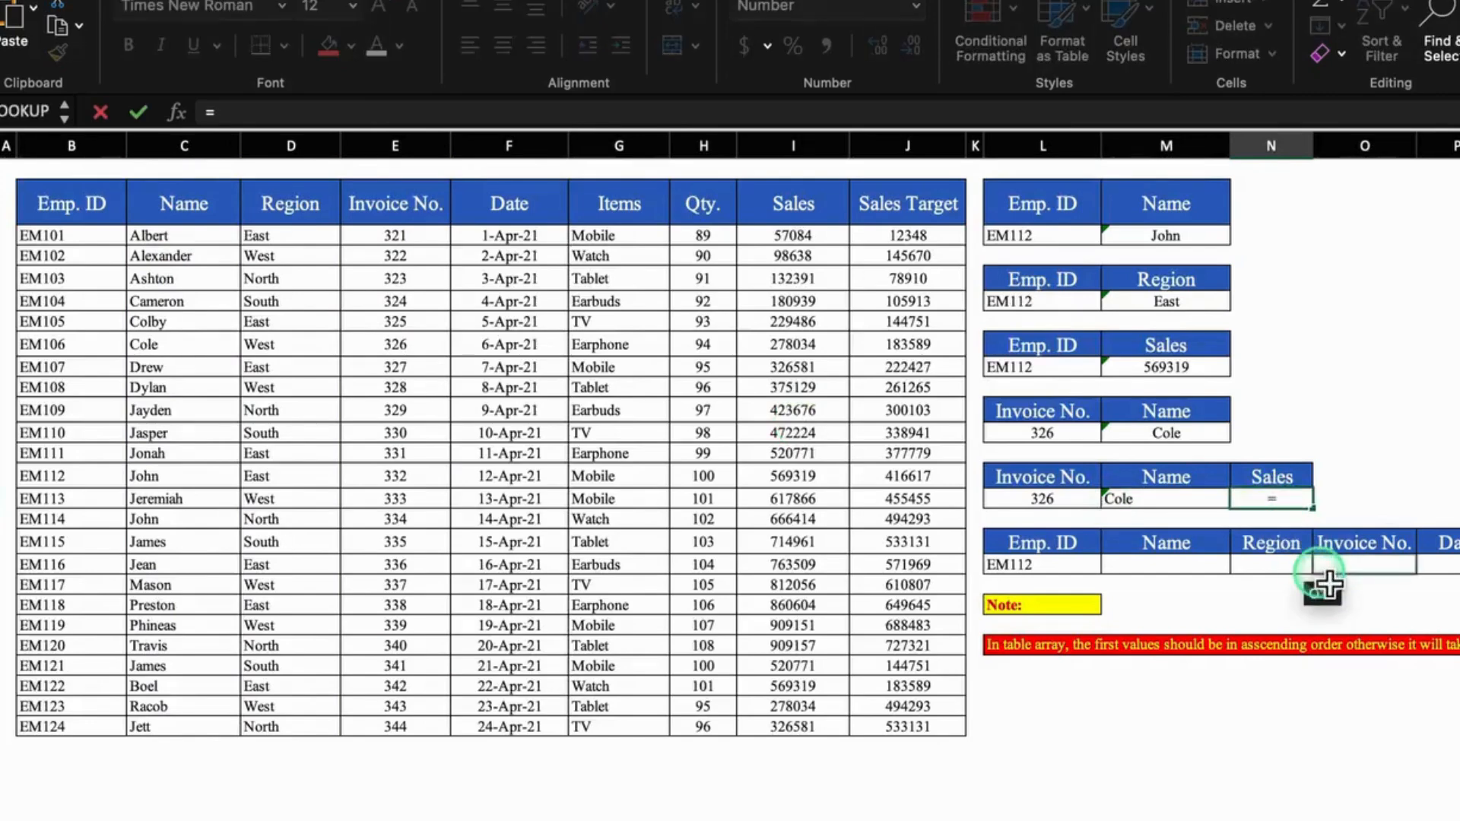
text(loo)
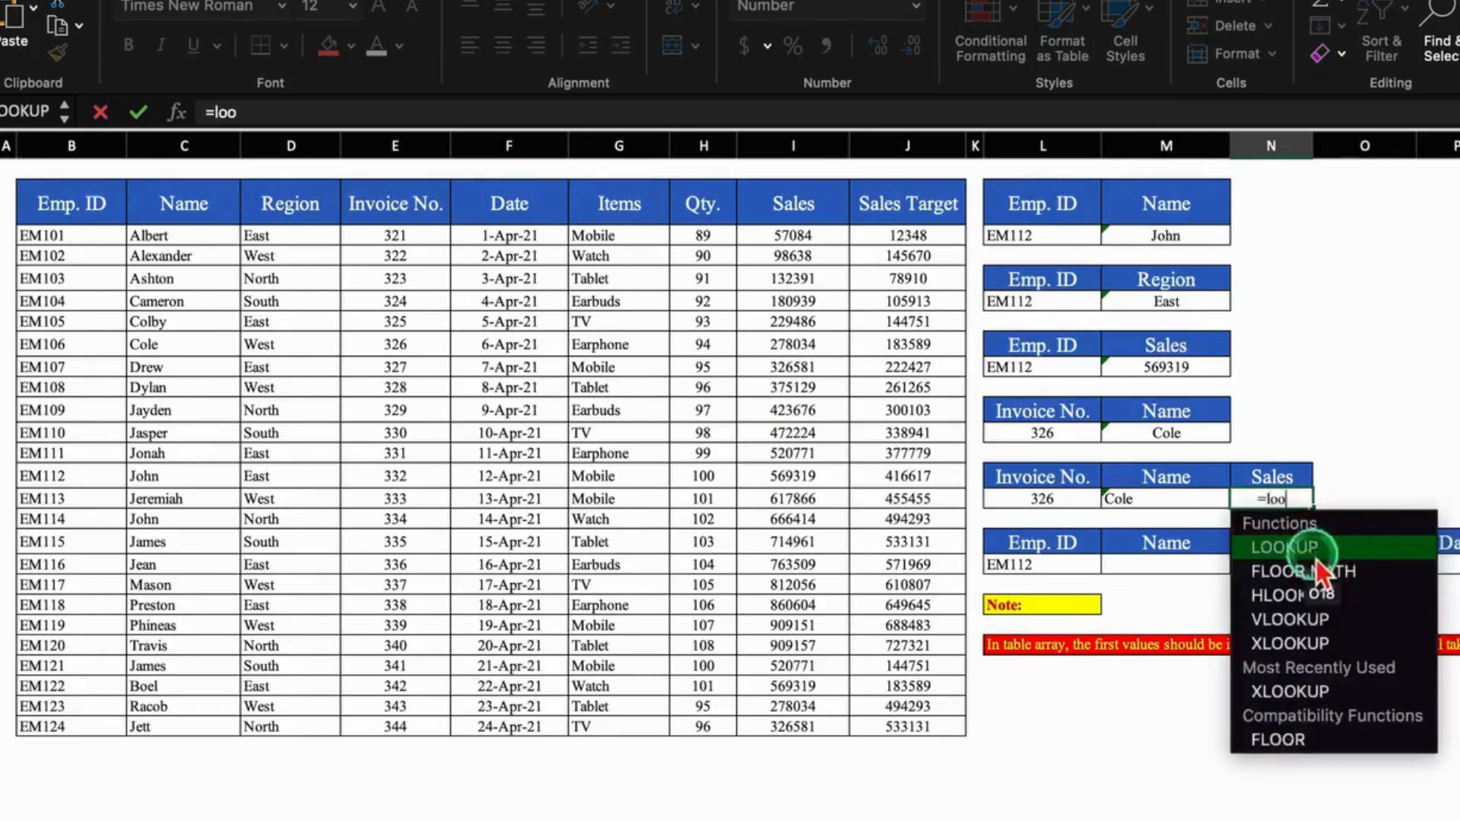
click(1314, 549)
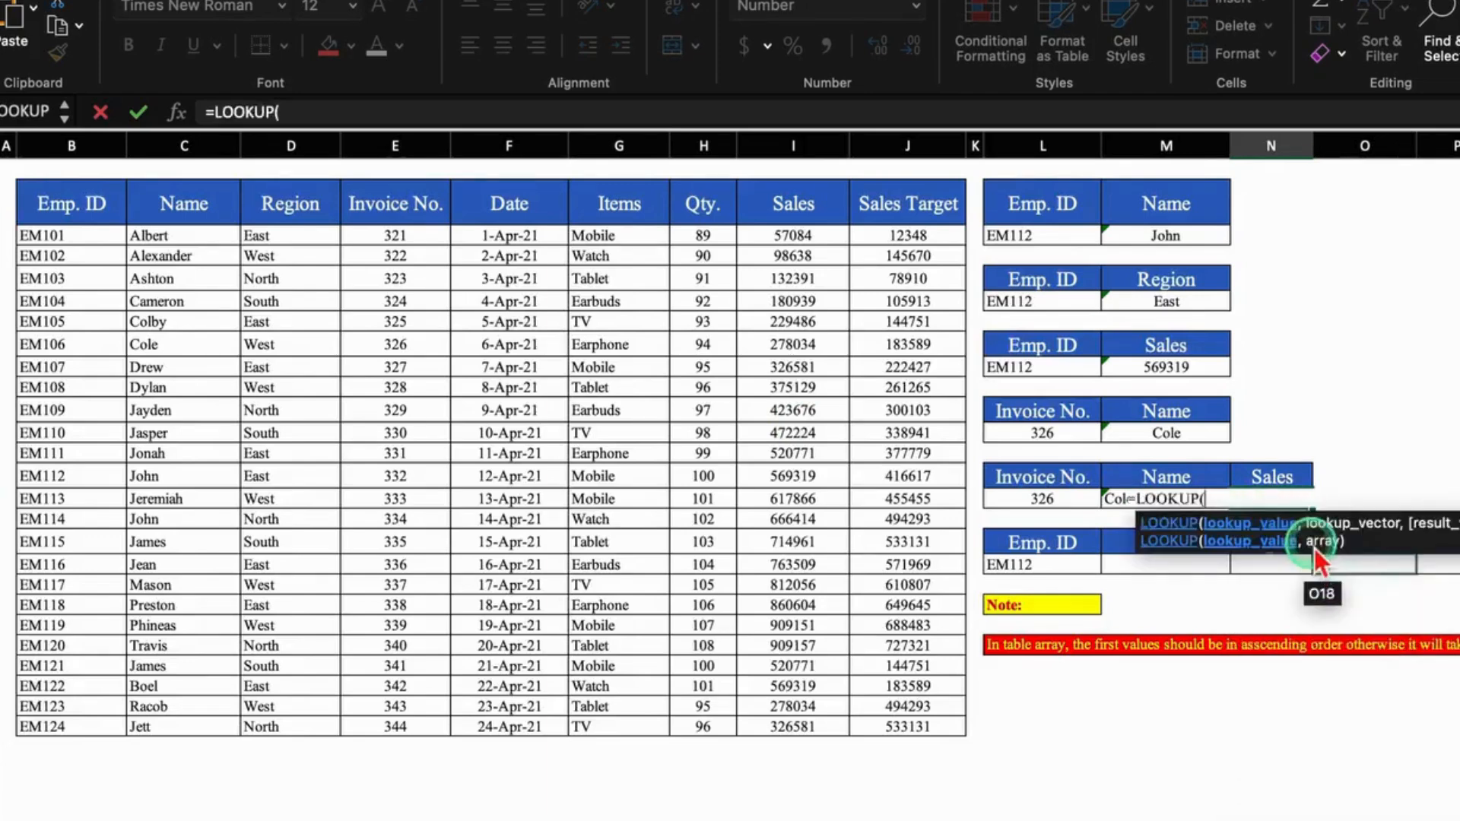
click(1065, 500)
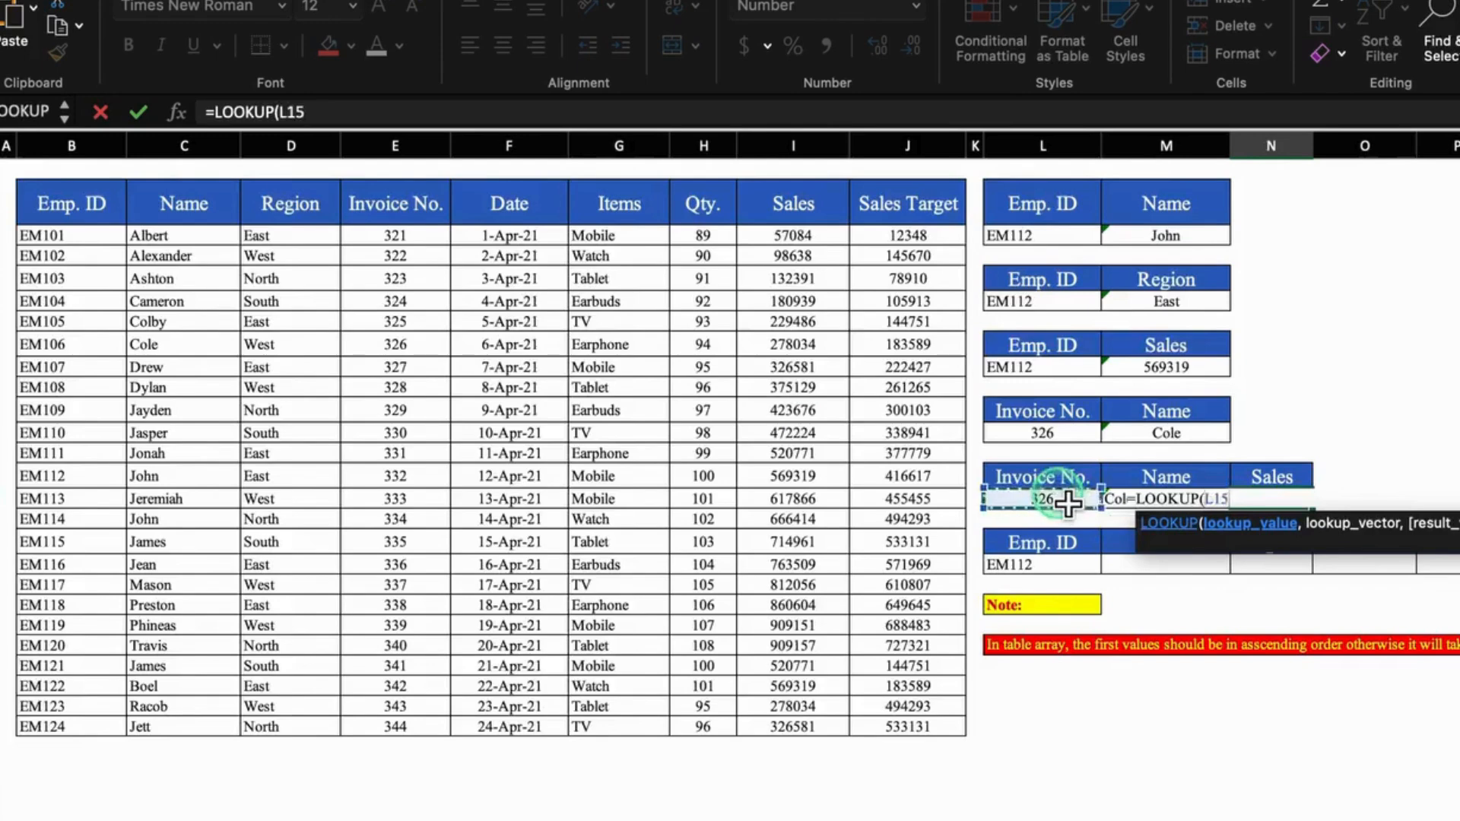
text(,)
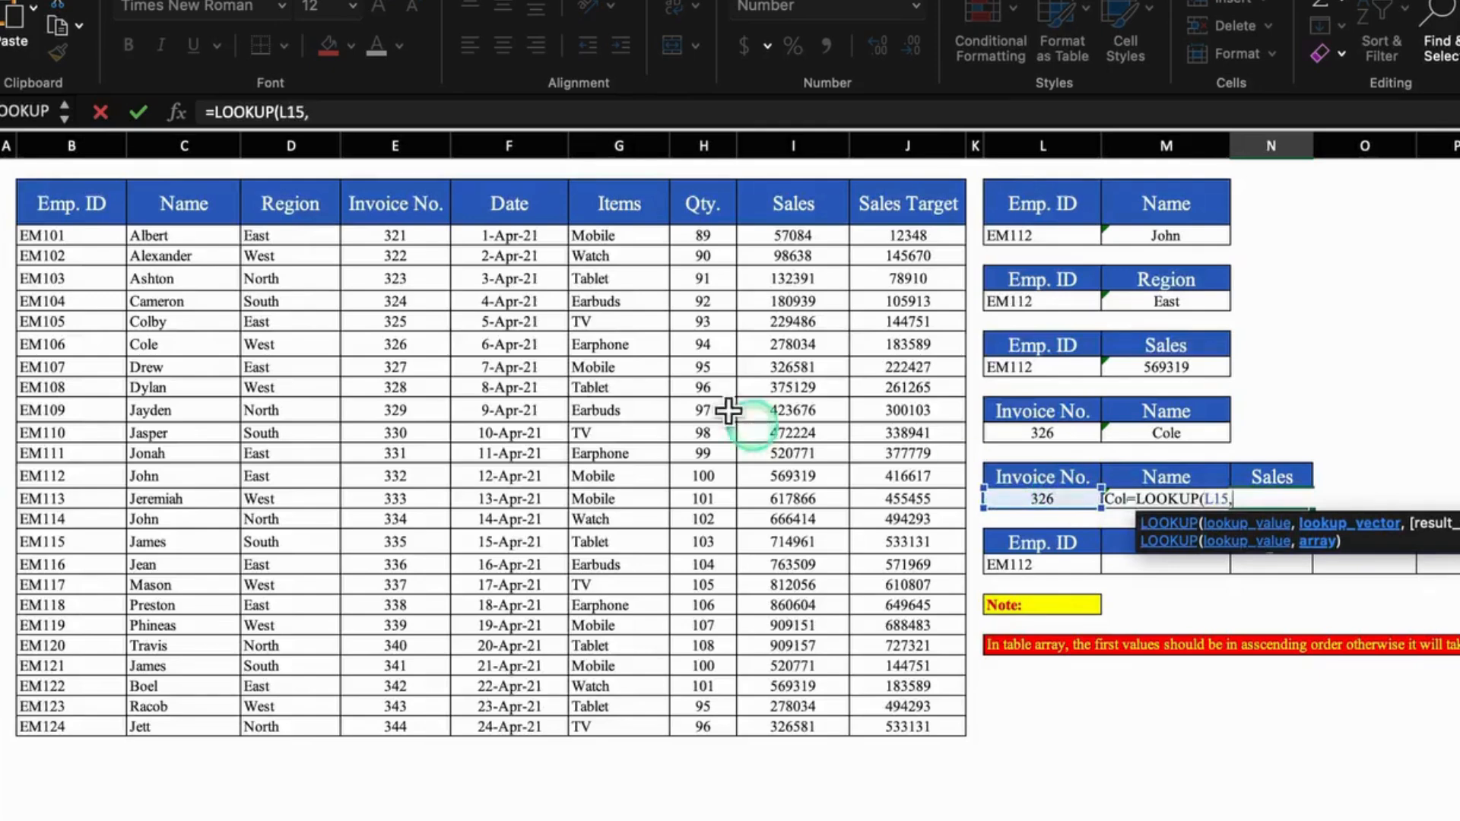
click(418, 156)
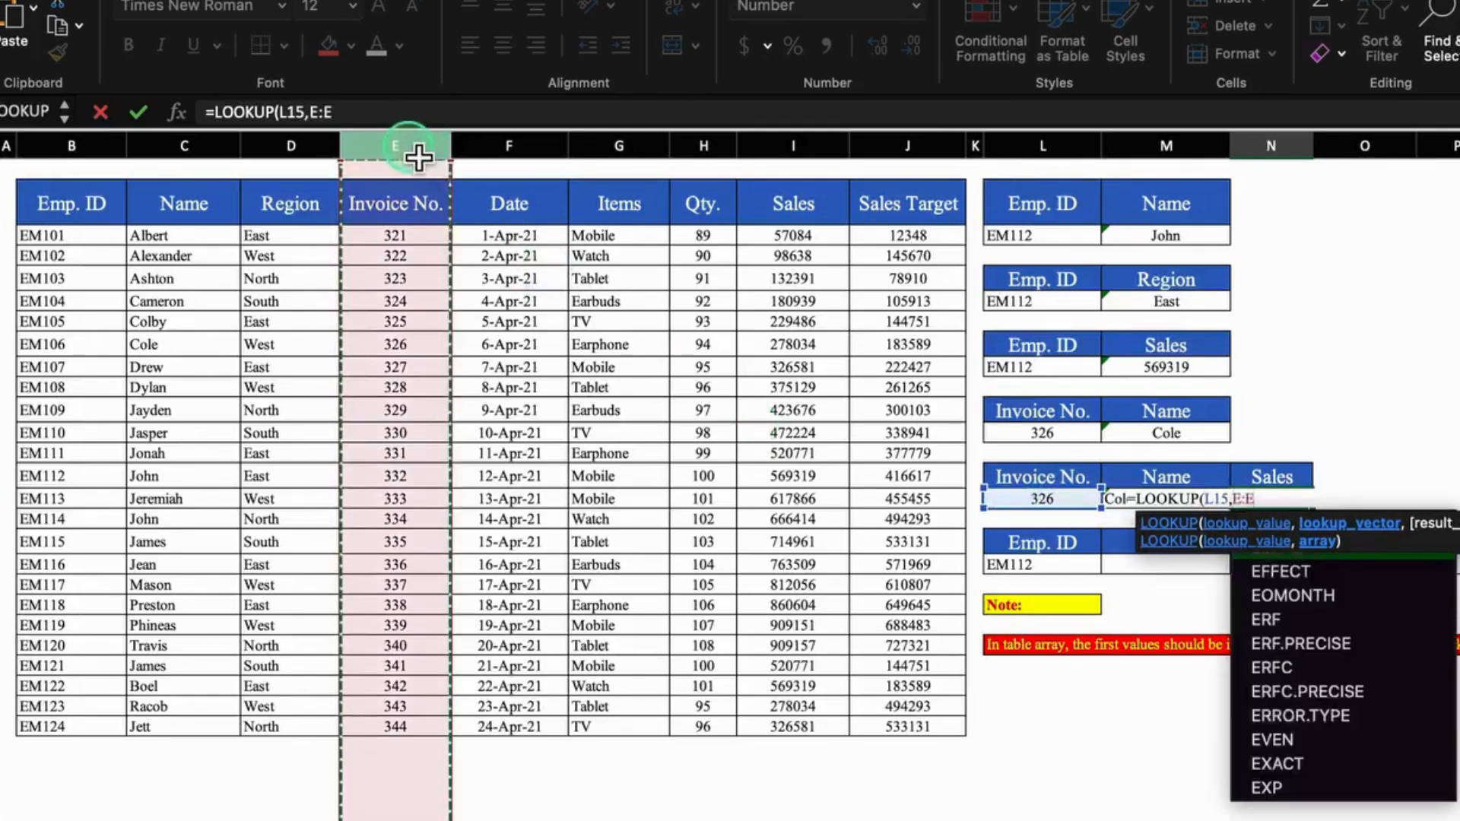
text(,)
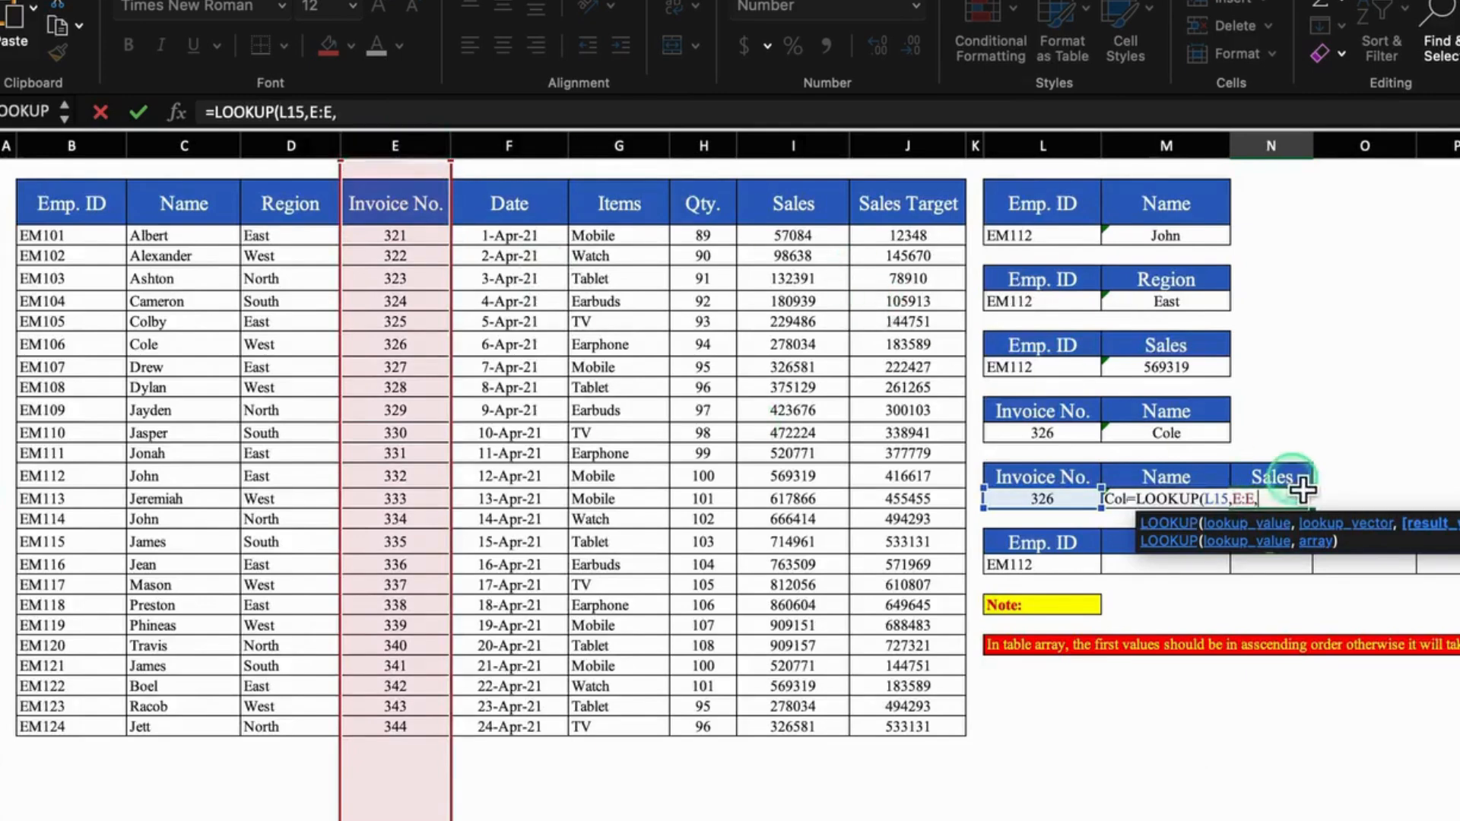
click(814, 156)
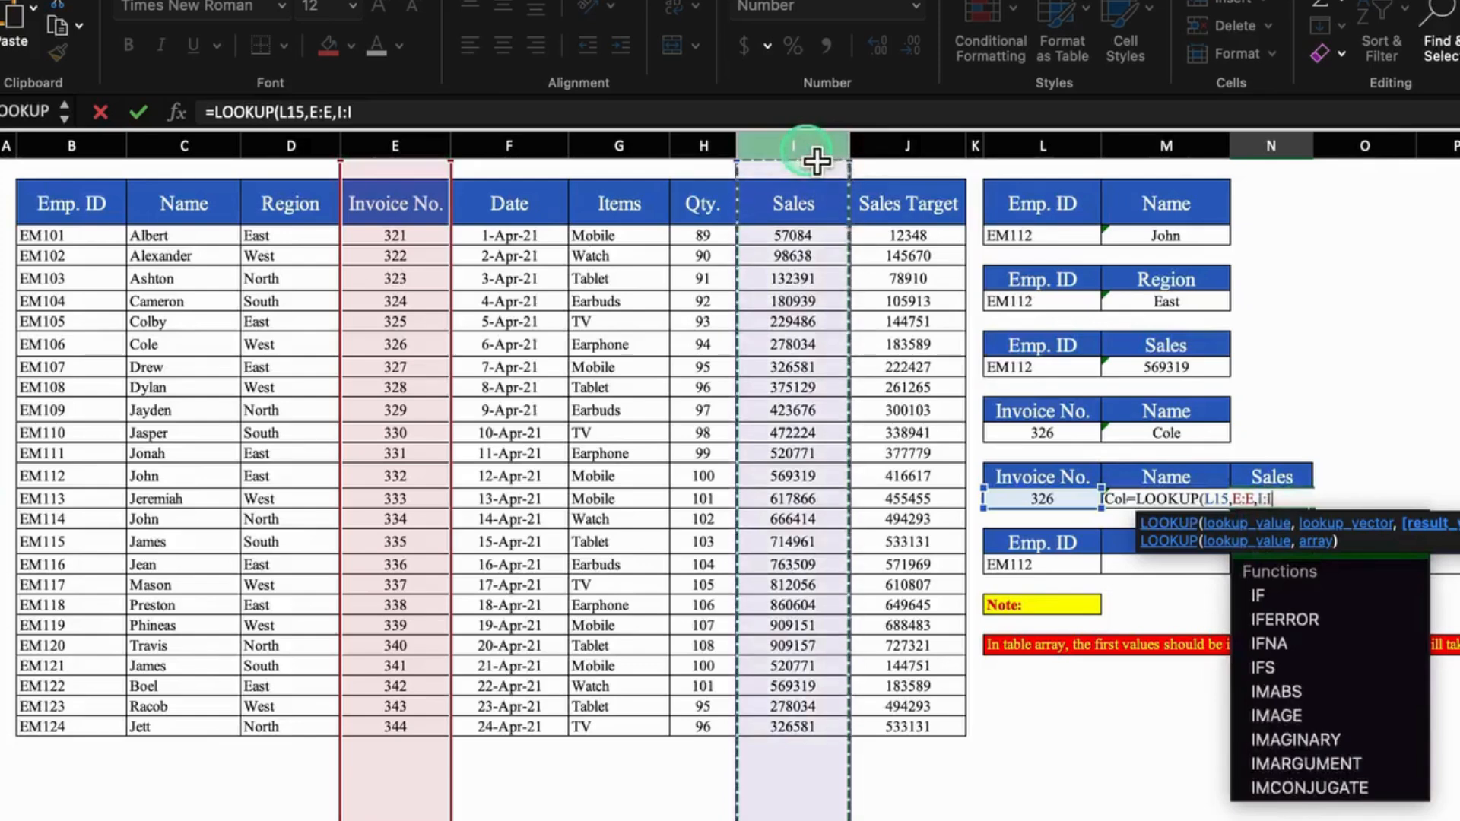
text())
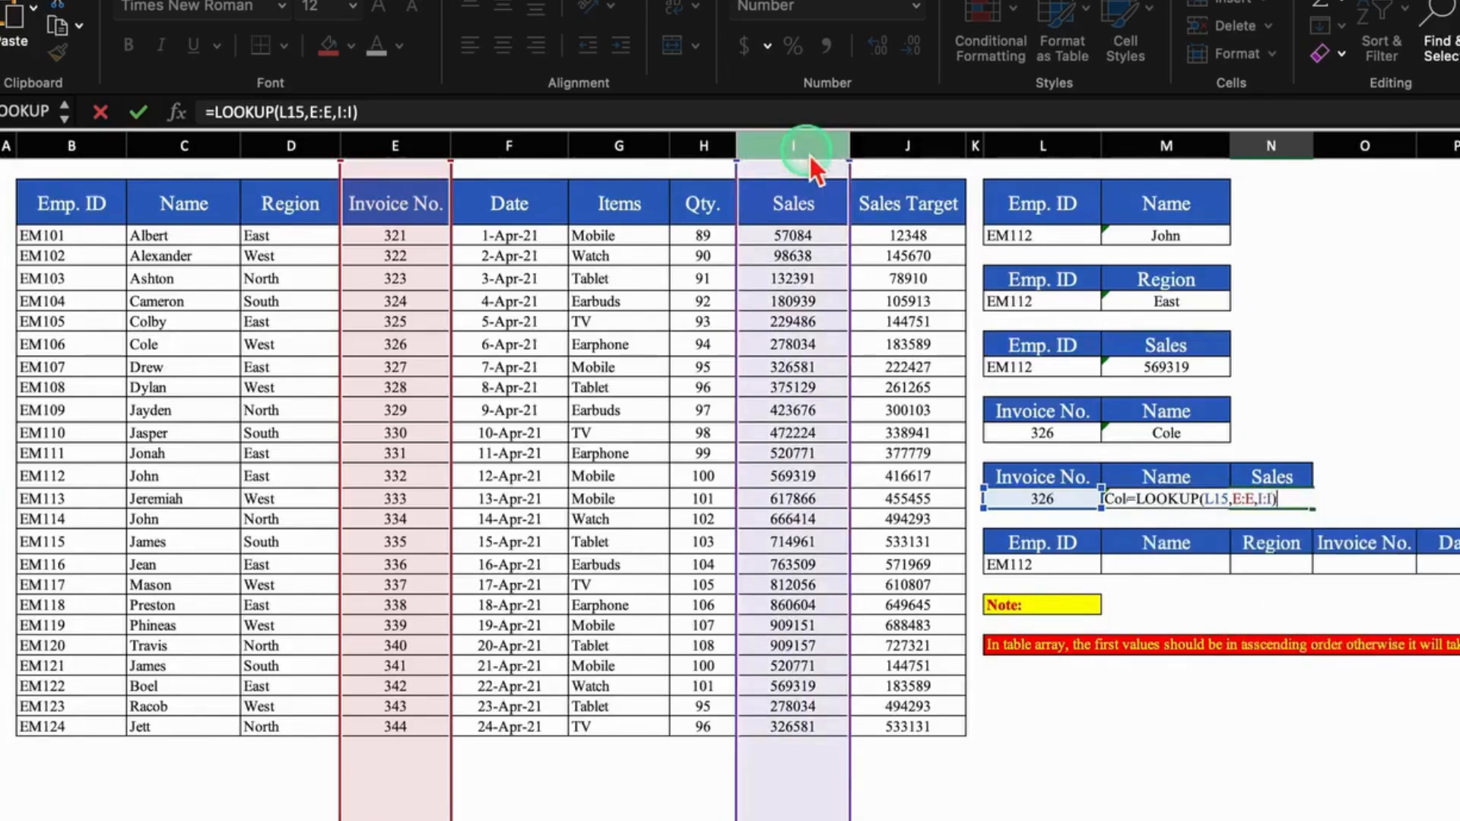
key(Return)
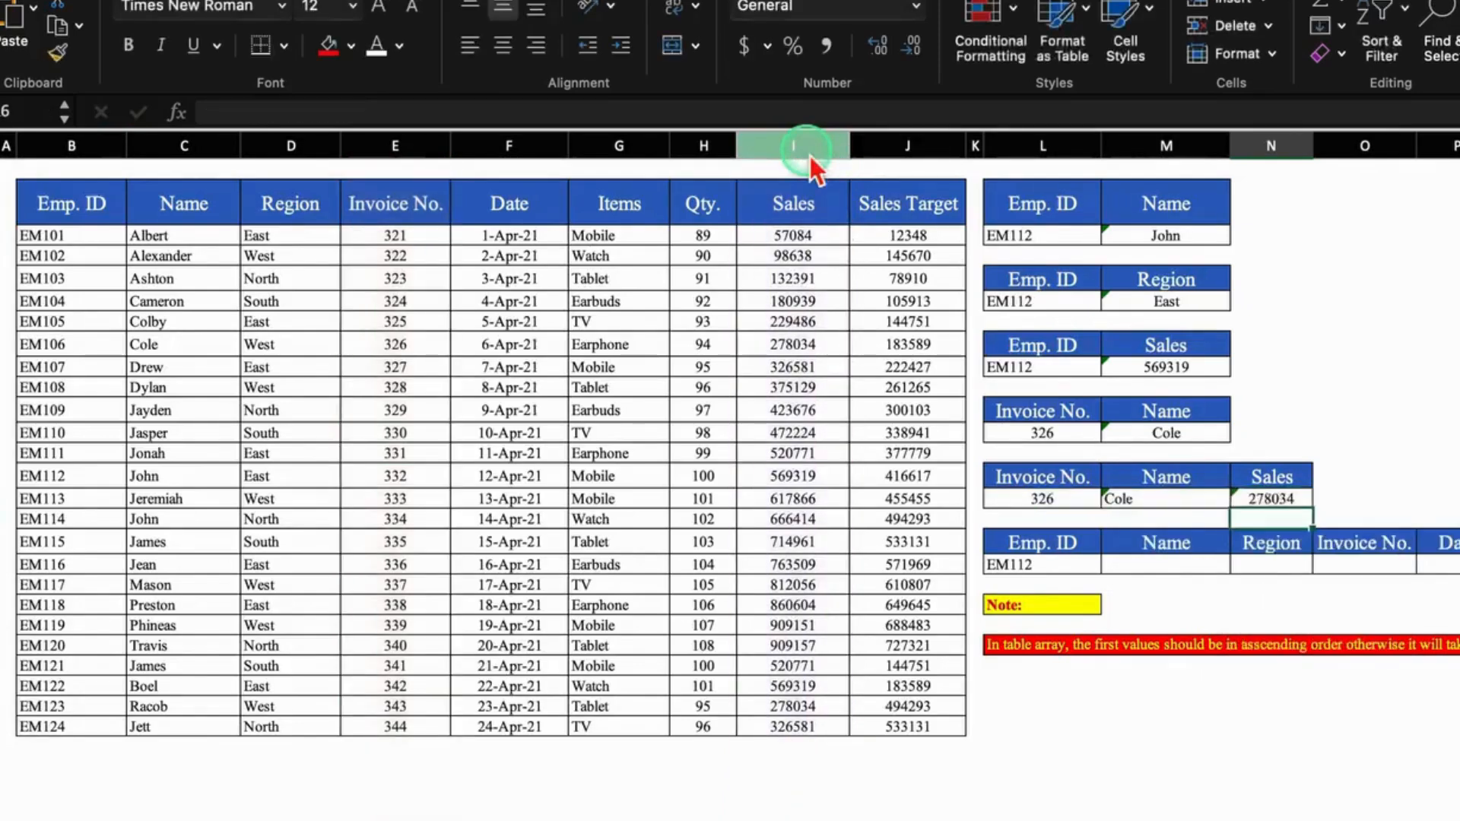
Step: Replace the Invoice No. in L15 with the invoice number found in E15 of the sales table
click(1049, 502)
text(333)
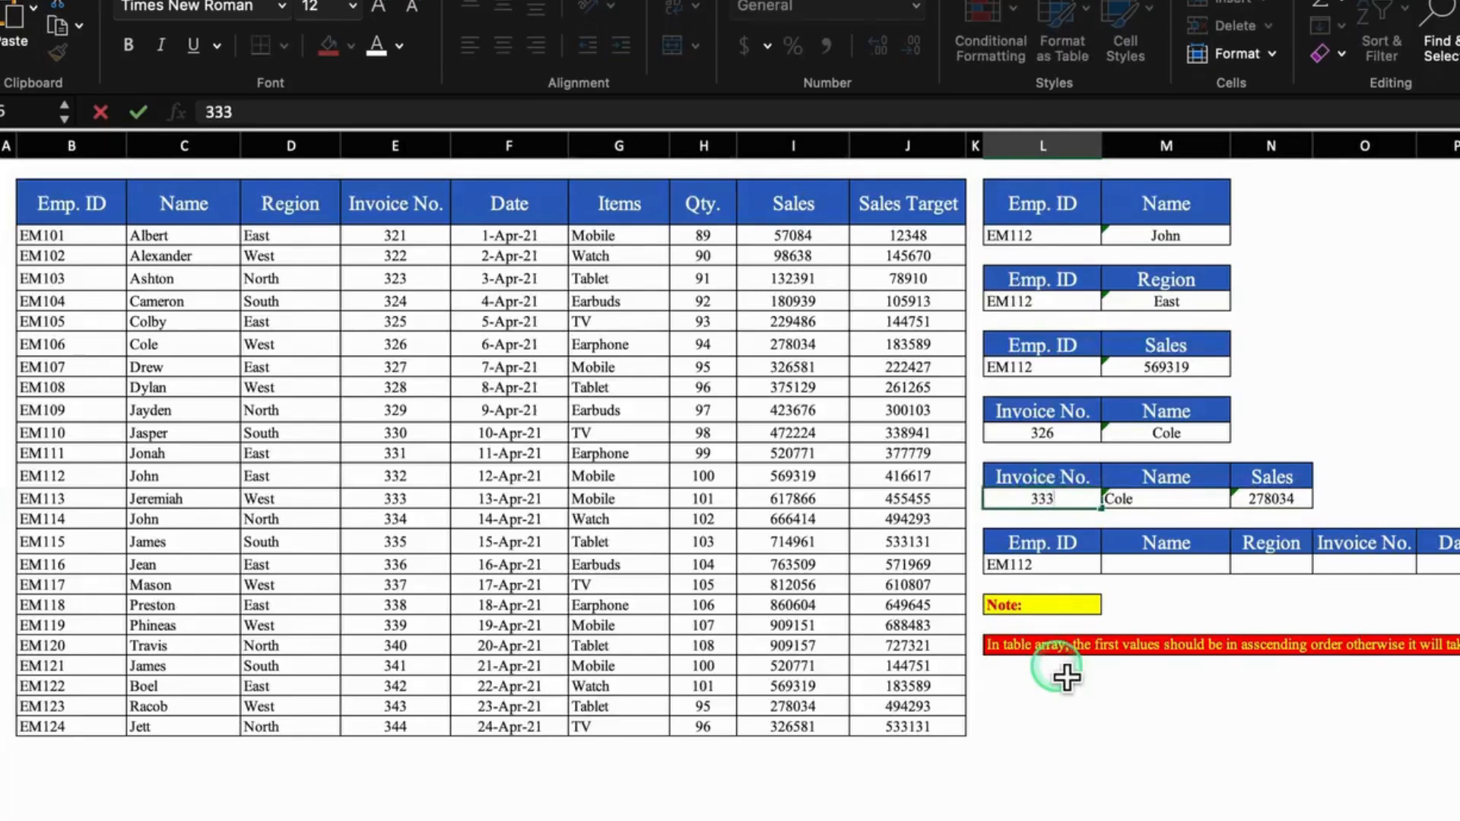
key(Return)
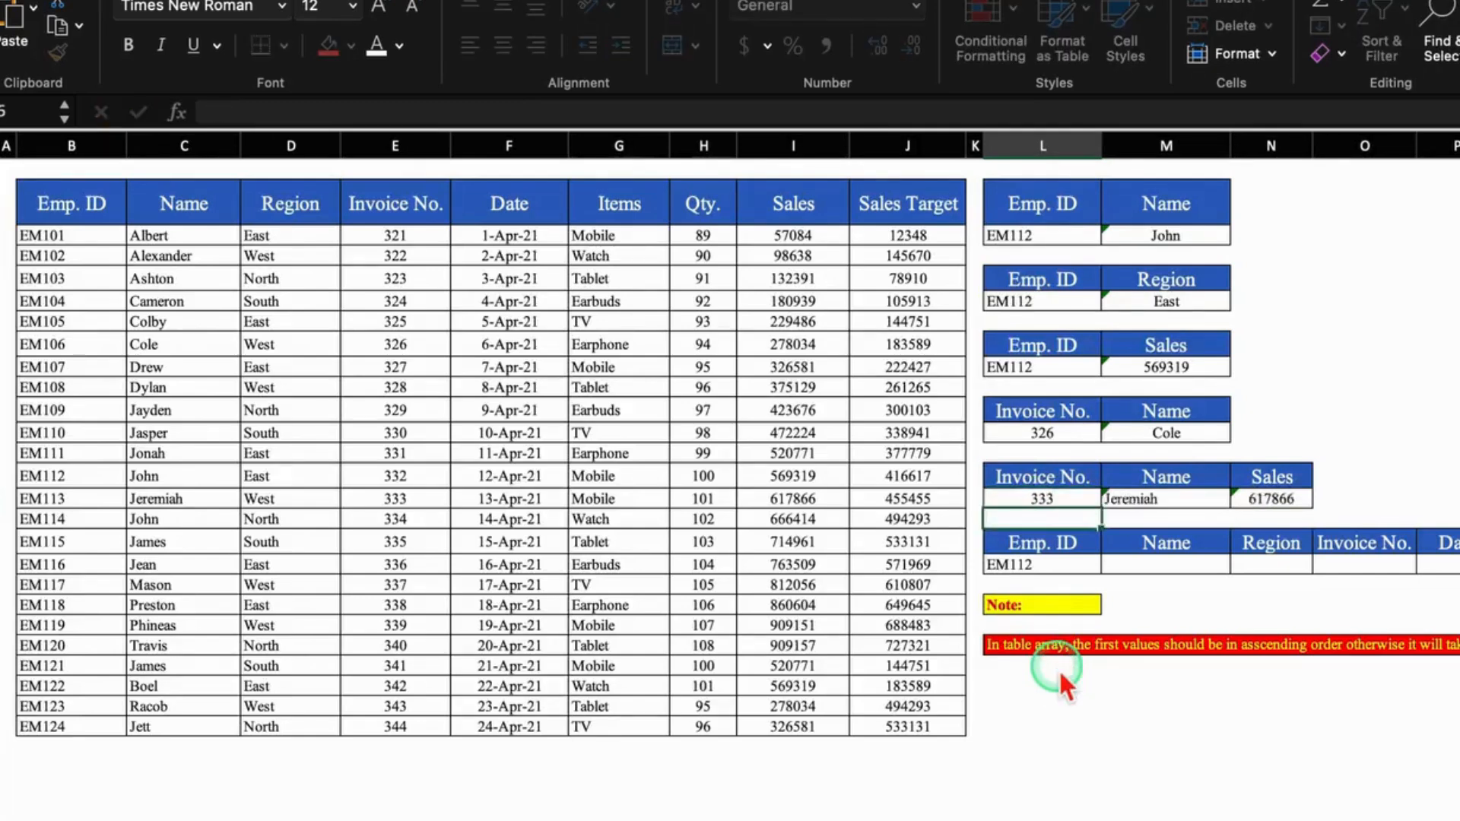
Step: Begin a LOOKUP formula in the Name cell M18 with the lookup value locked as $L$18 and the Emp. ID column as $B:B
click(1201, 565)
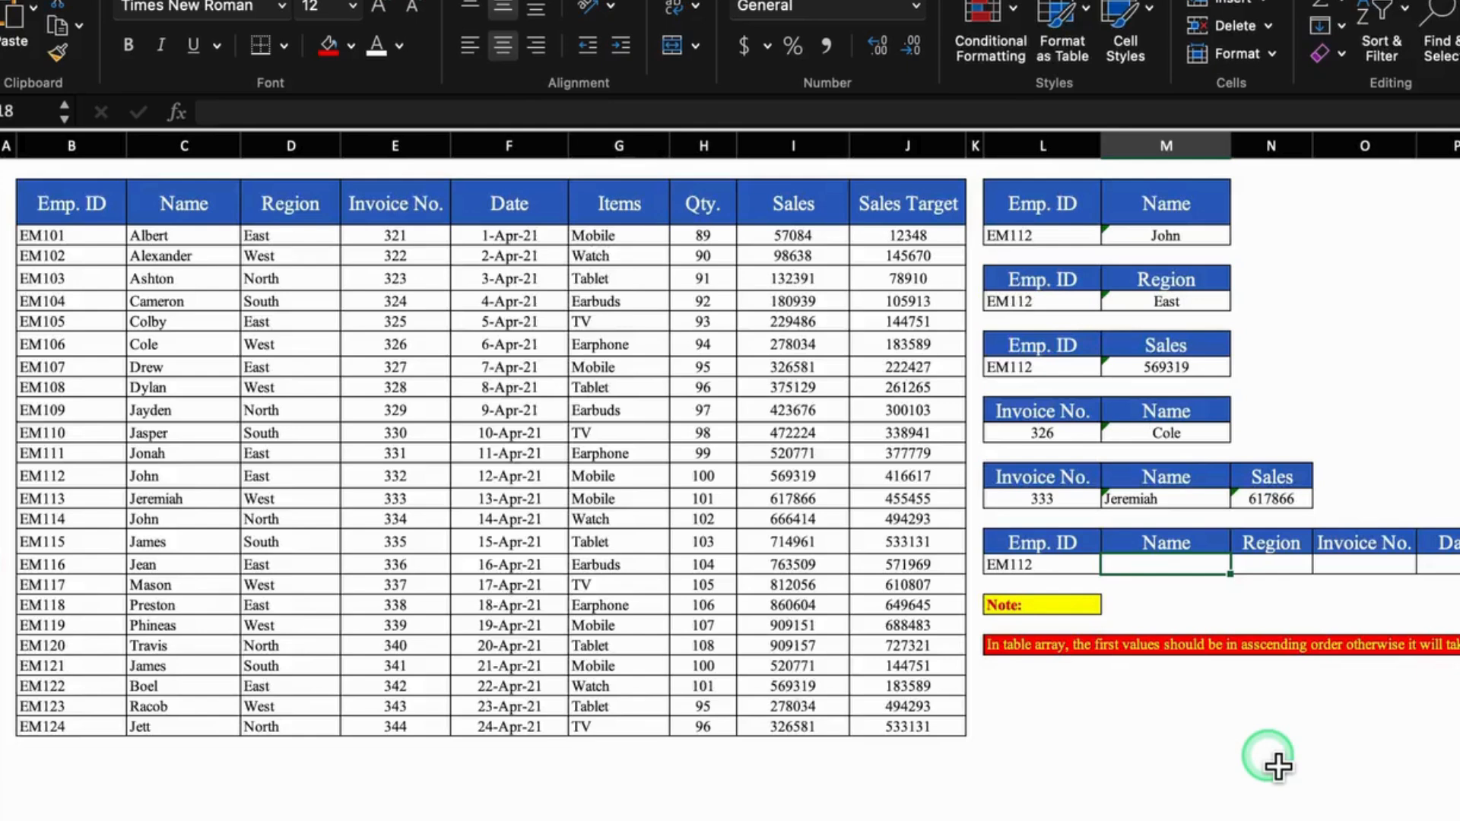
text(=)
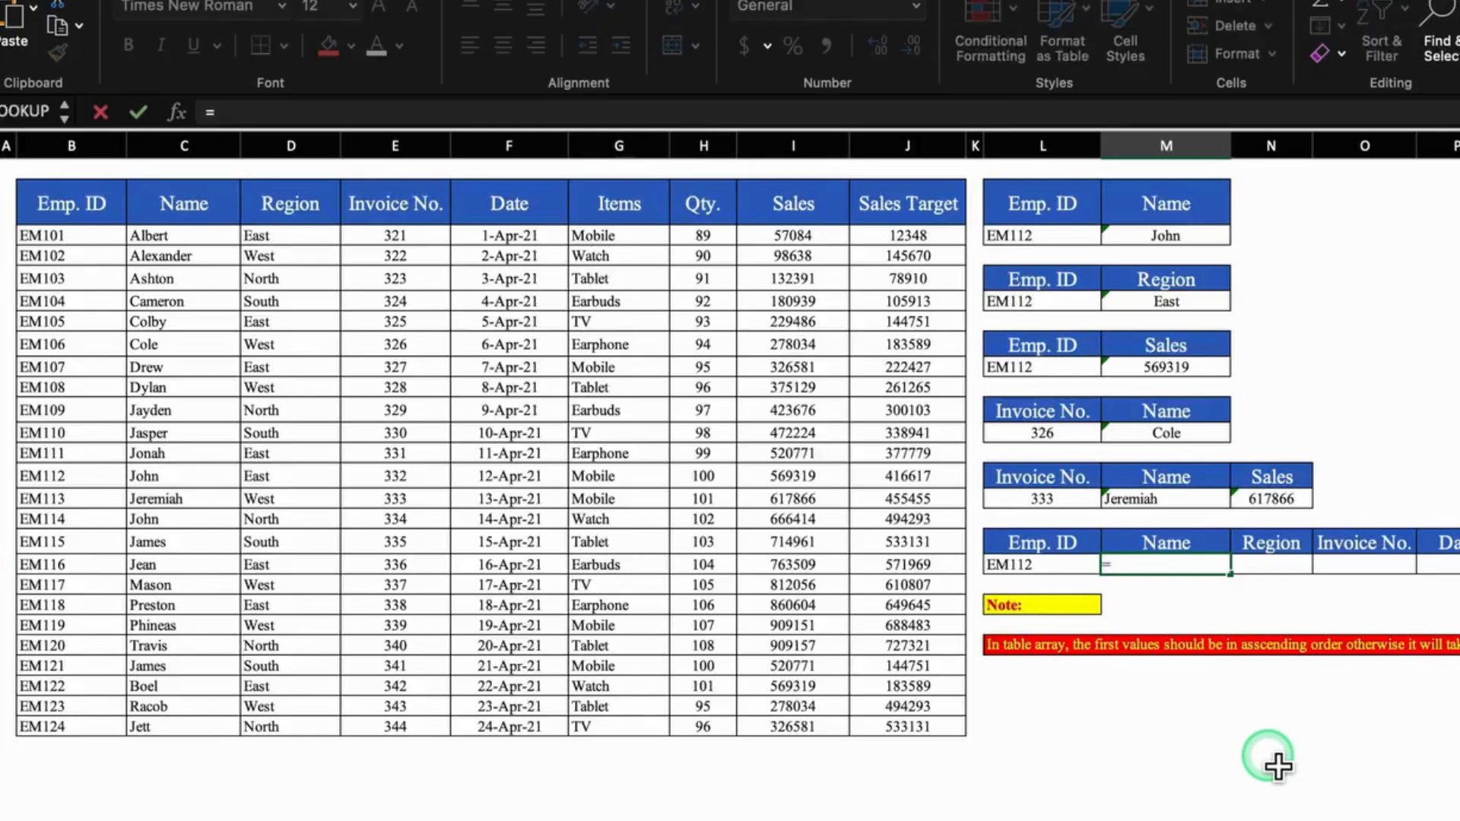
text(loo)
double_click(1234, 613)
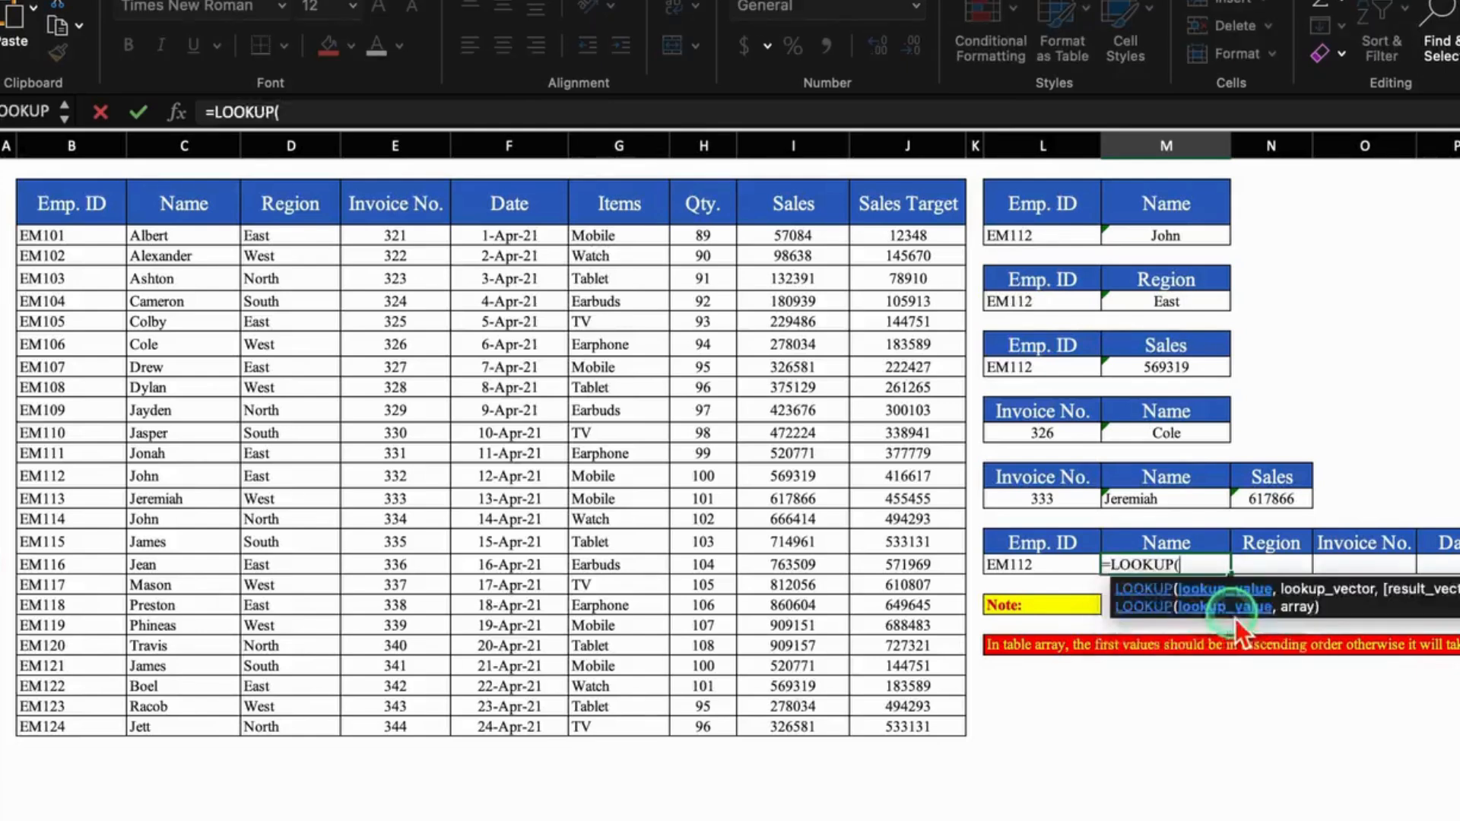
click(1066, 571)
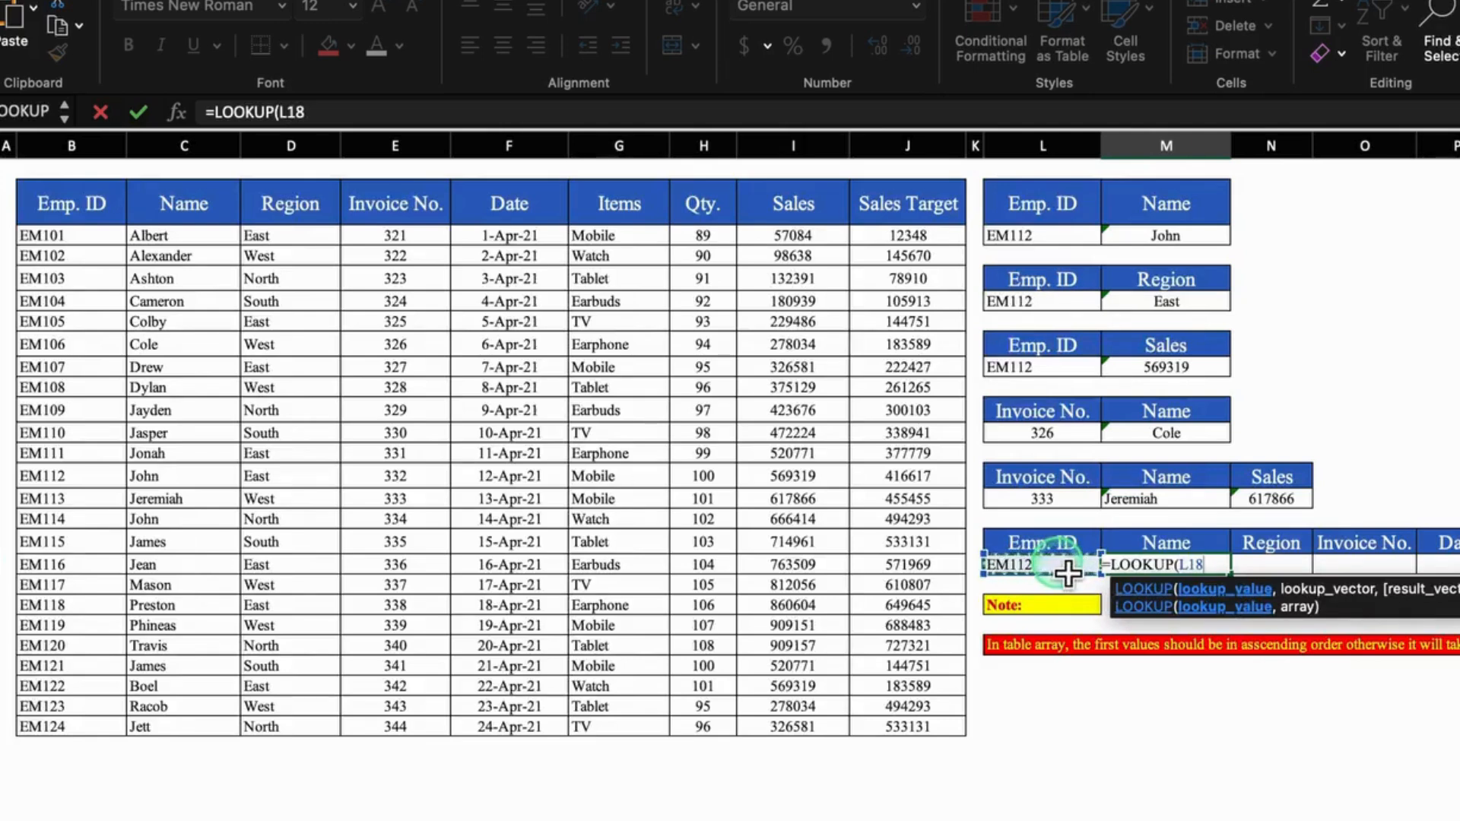
key(F4)
text(,)
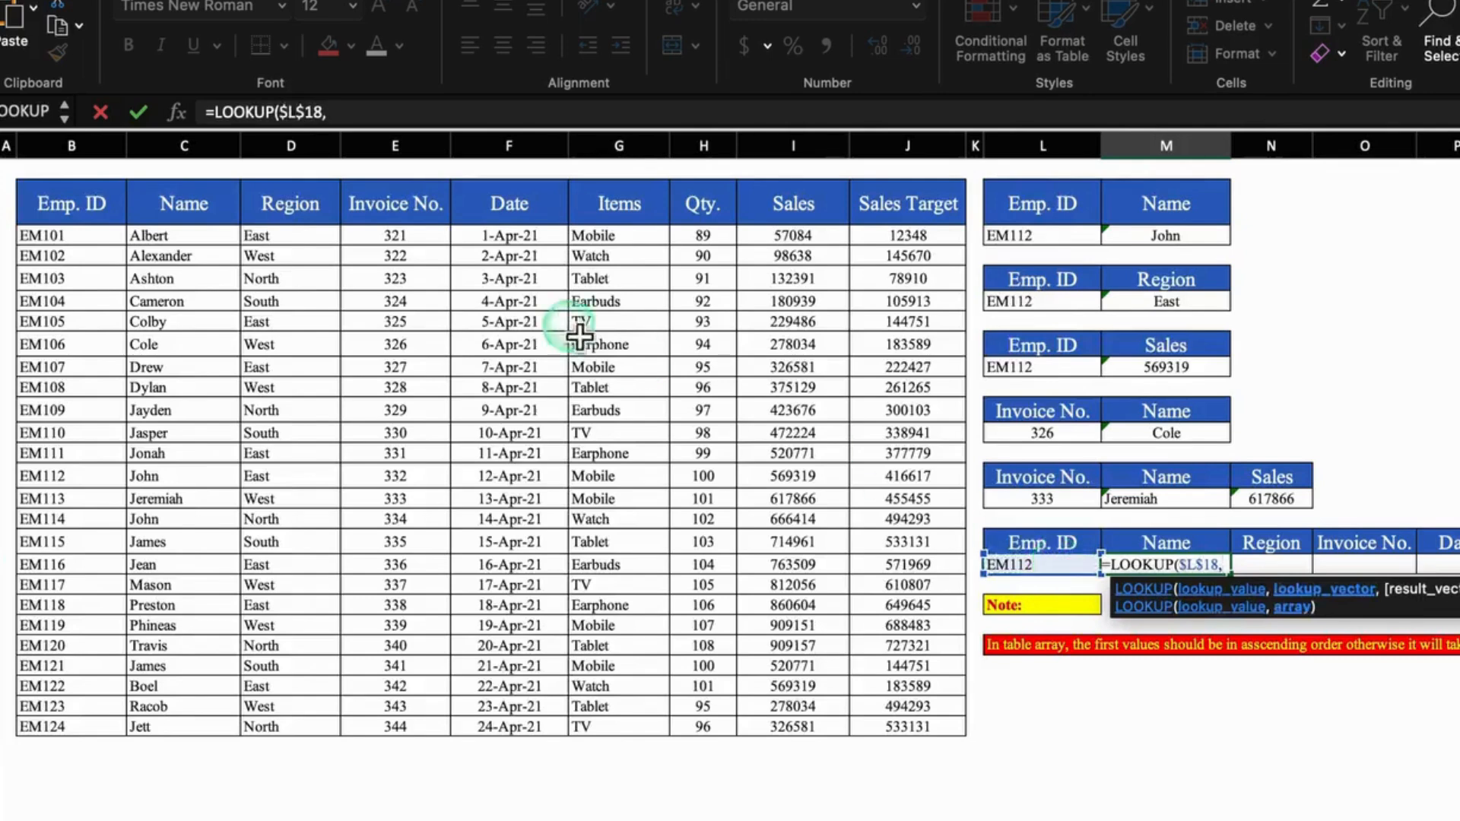
click(114, 152)
click(72, 149)
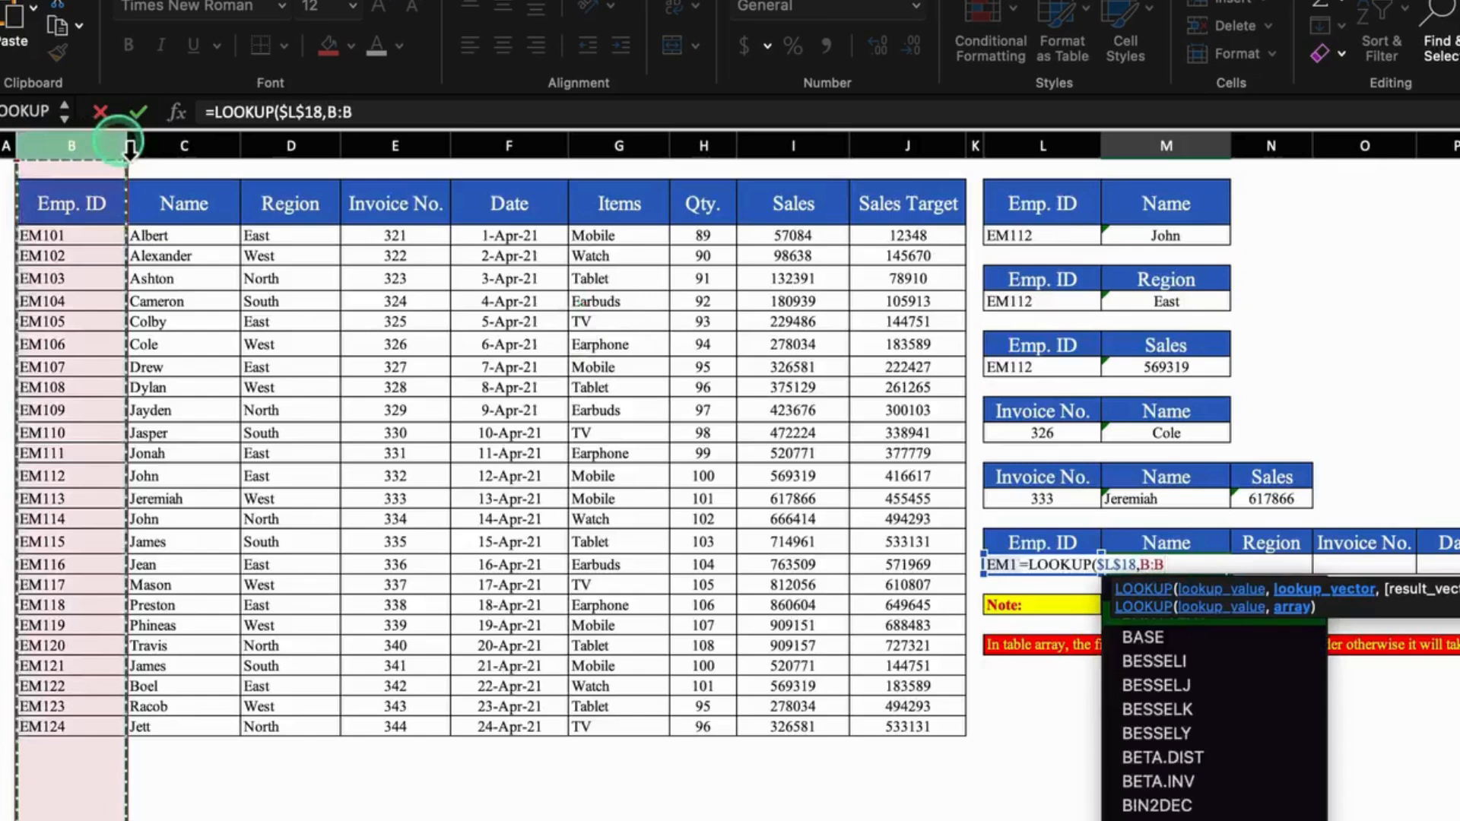
click(213, 148)
click(332, 112)
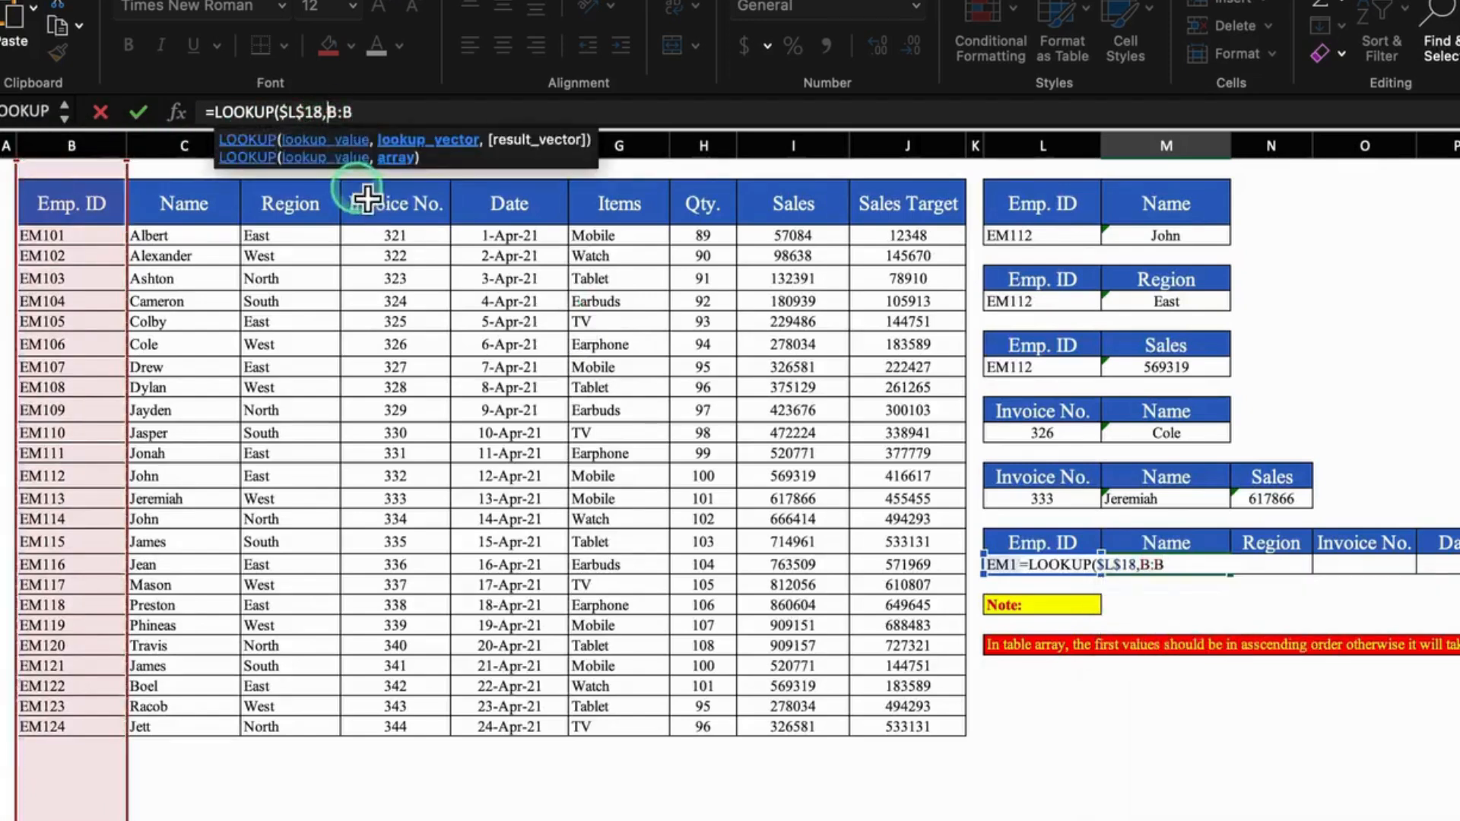
text($18,)
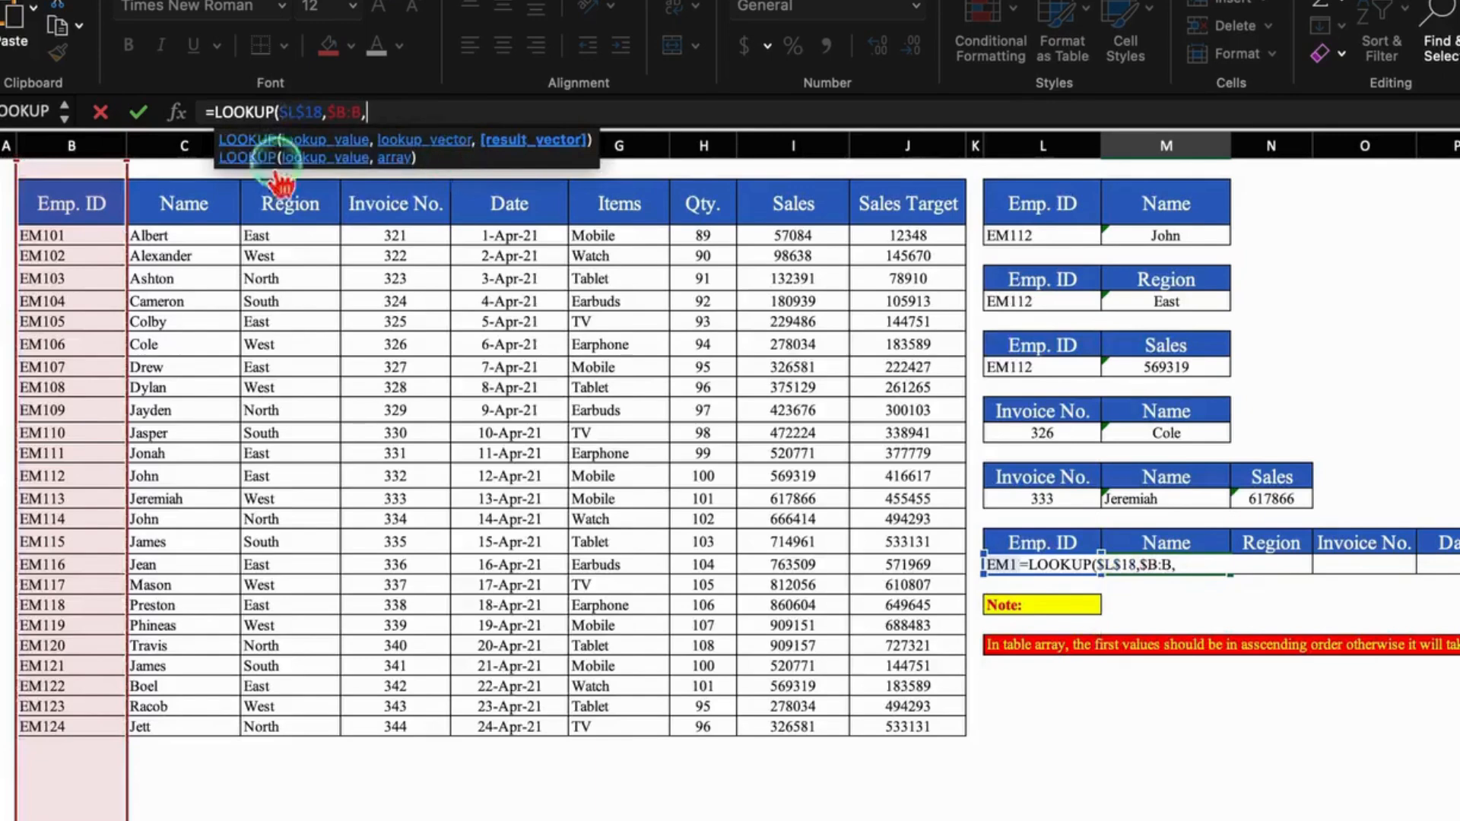
Step: Complete the M18 formula as =LOOKUP($L$18,$B:B,C:C) and fill it across the remaining detail cells of row 18
click(182, 148)
click(186, 154)
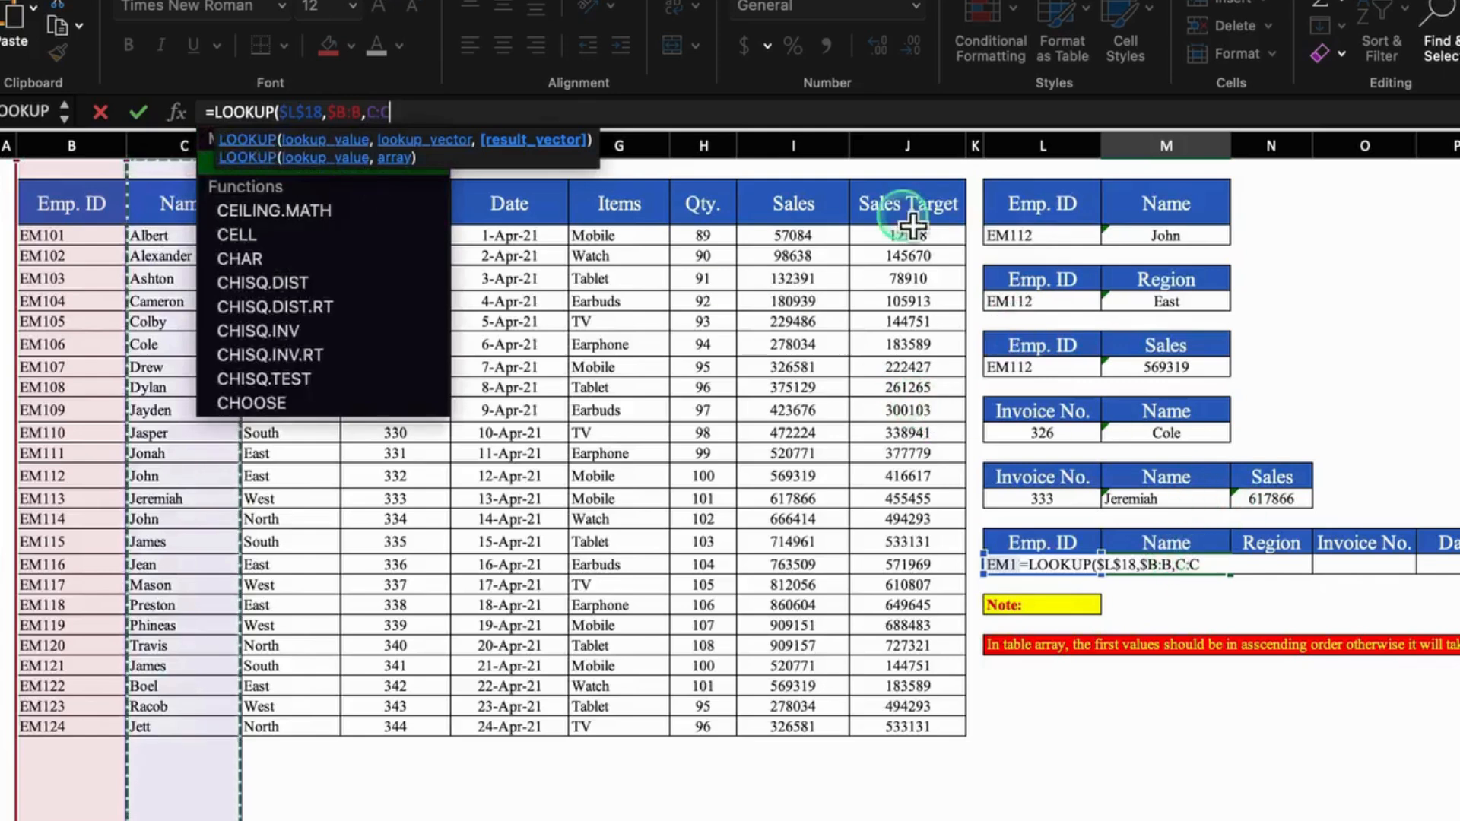
text())
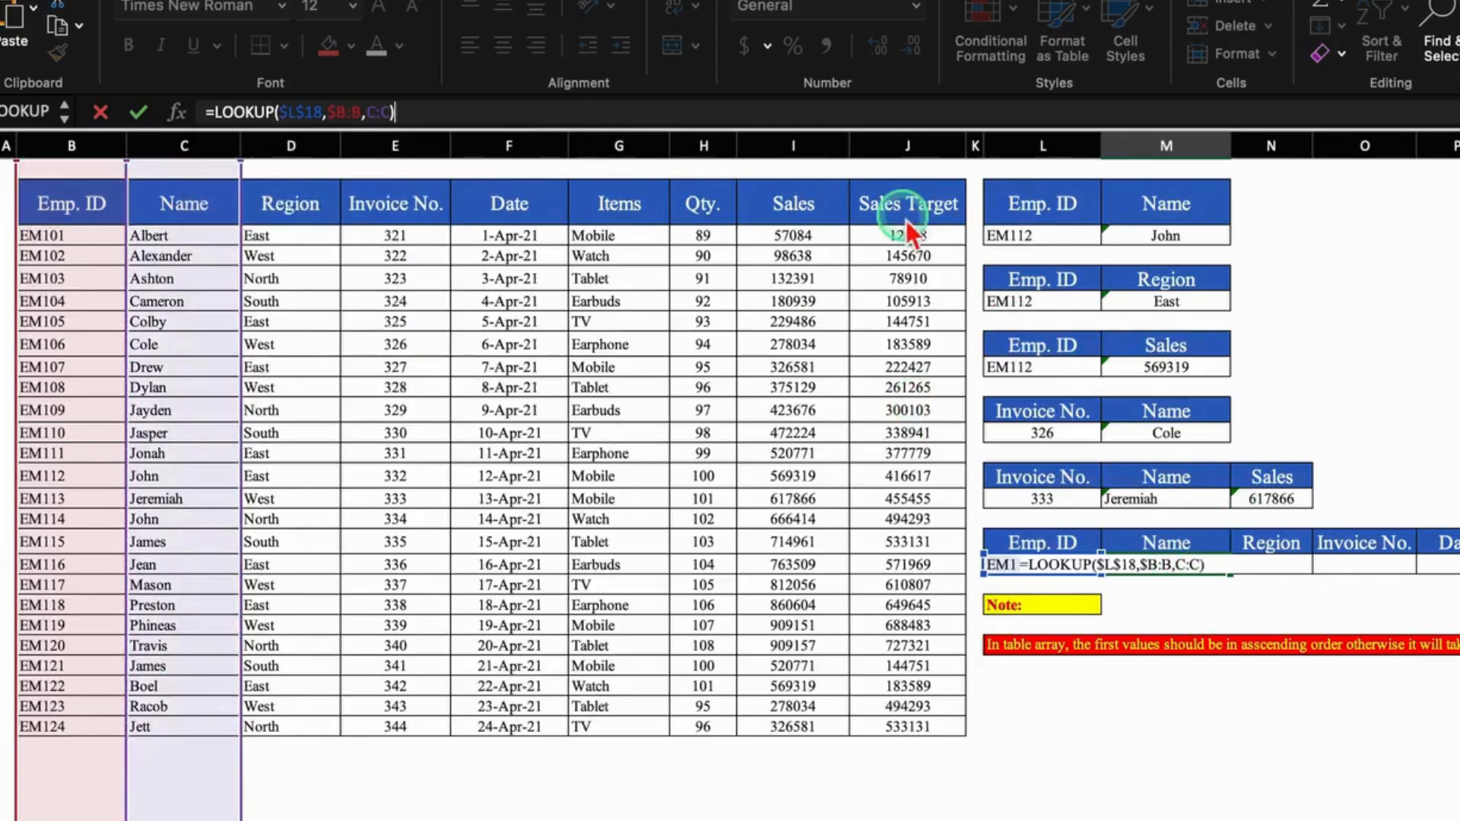
key(Return)
scroll(729, 456, right, 3)
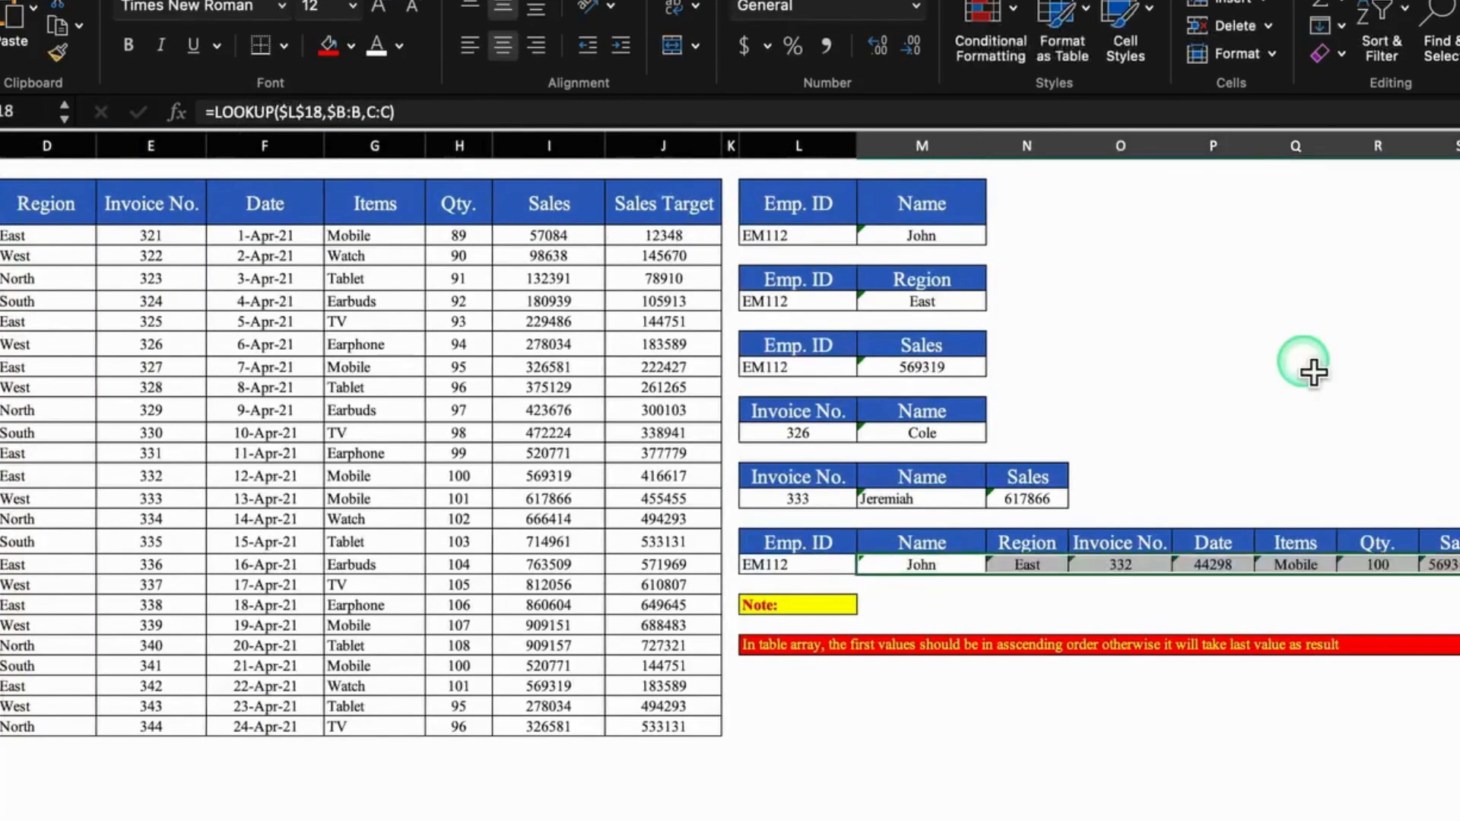
click(1313, 372)
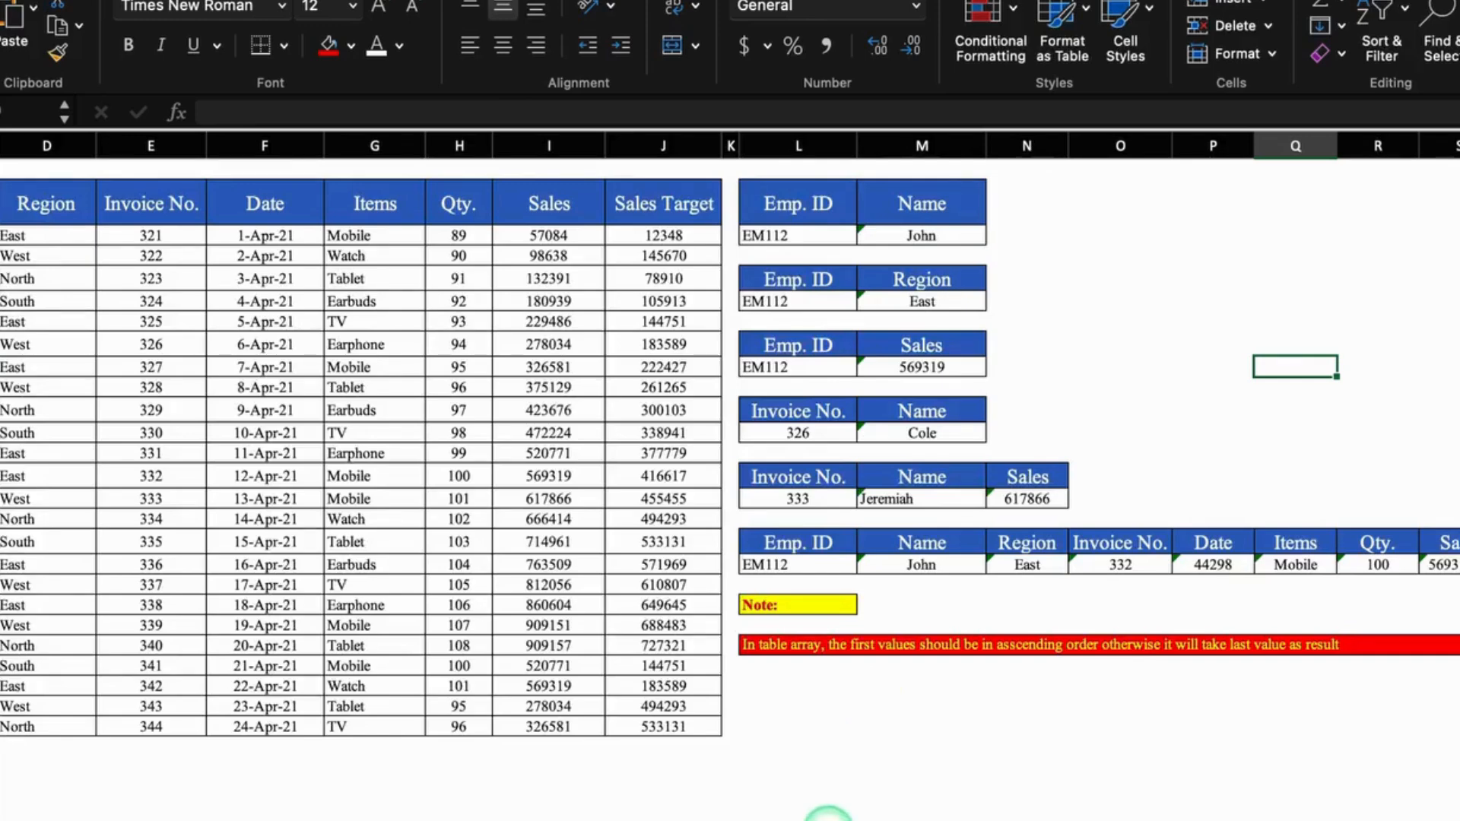
Step: Switch to the worksheet with empty Name and Region lookups and number the sales table columns 1 to 9 above the headers with a fill series
scroll(828, 813, left, 5)
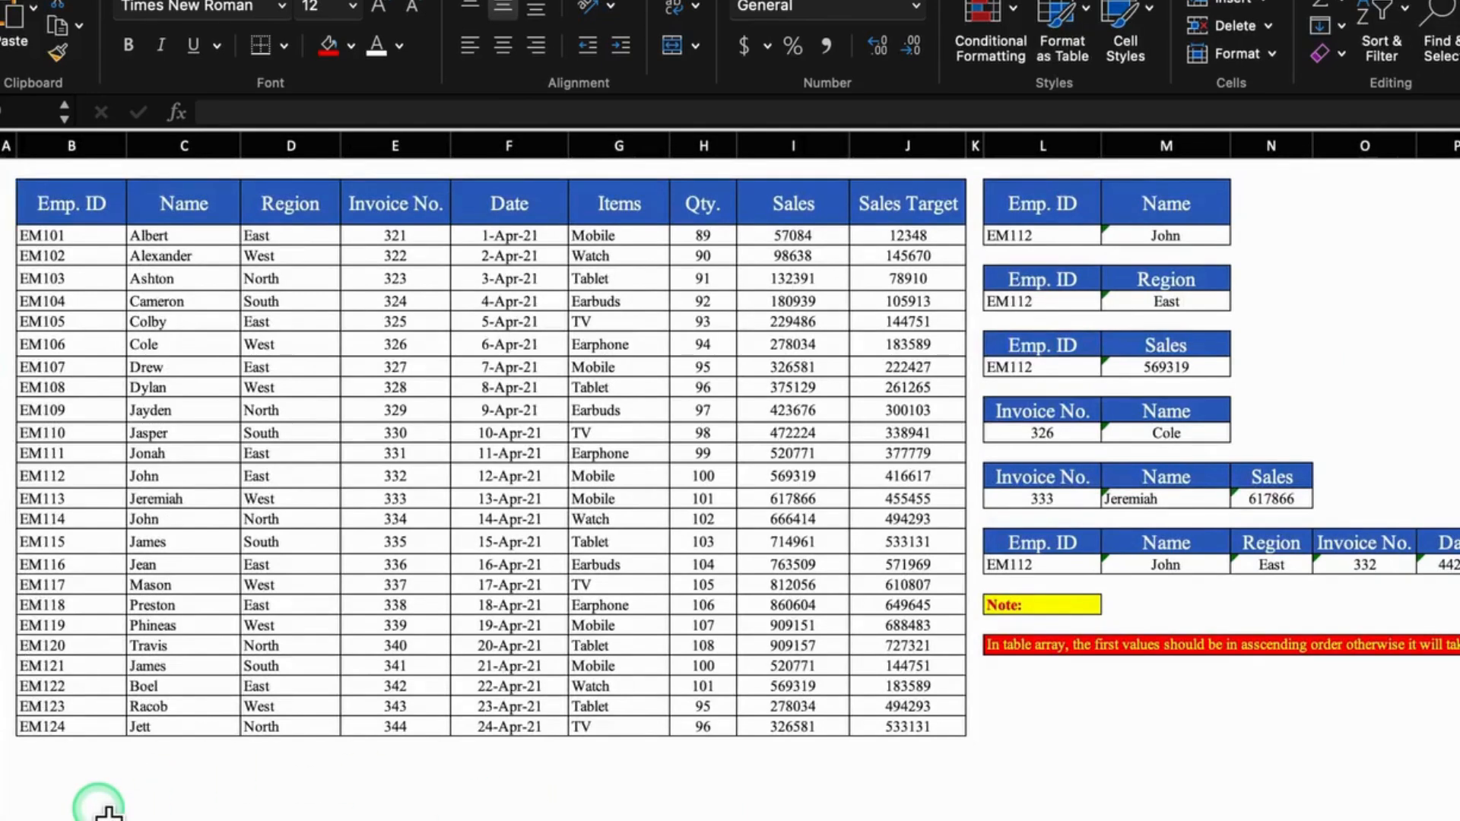
click(291, 767)
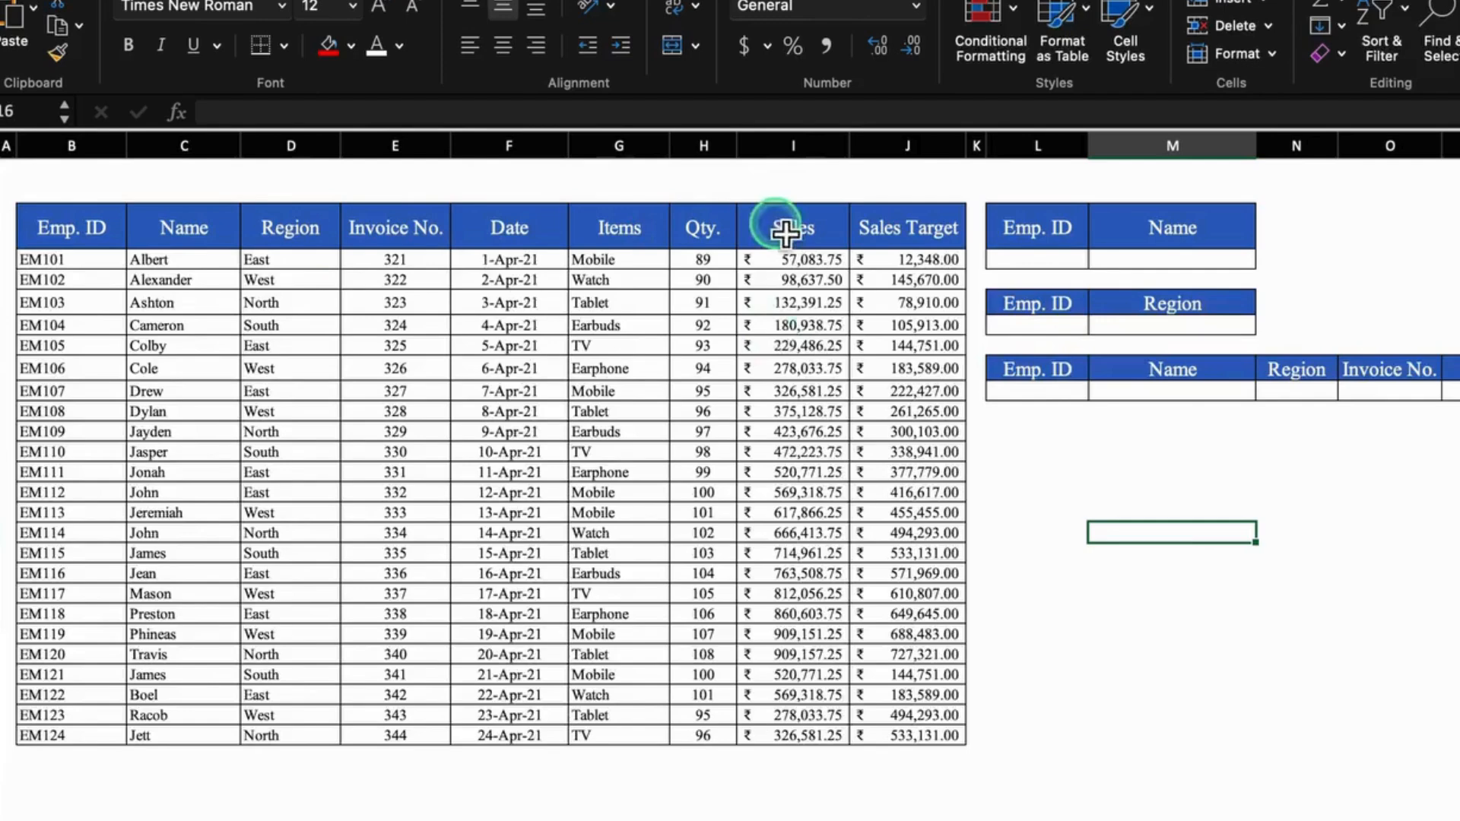
click(89, 192)
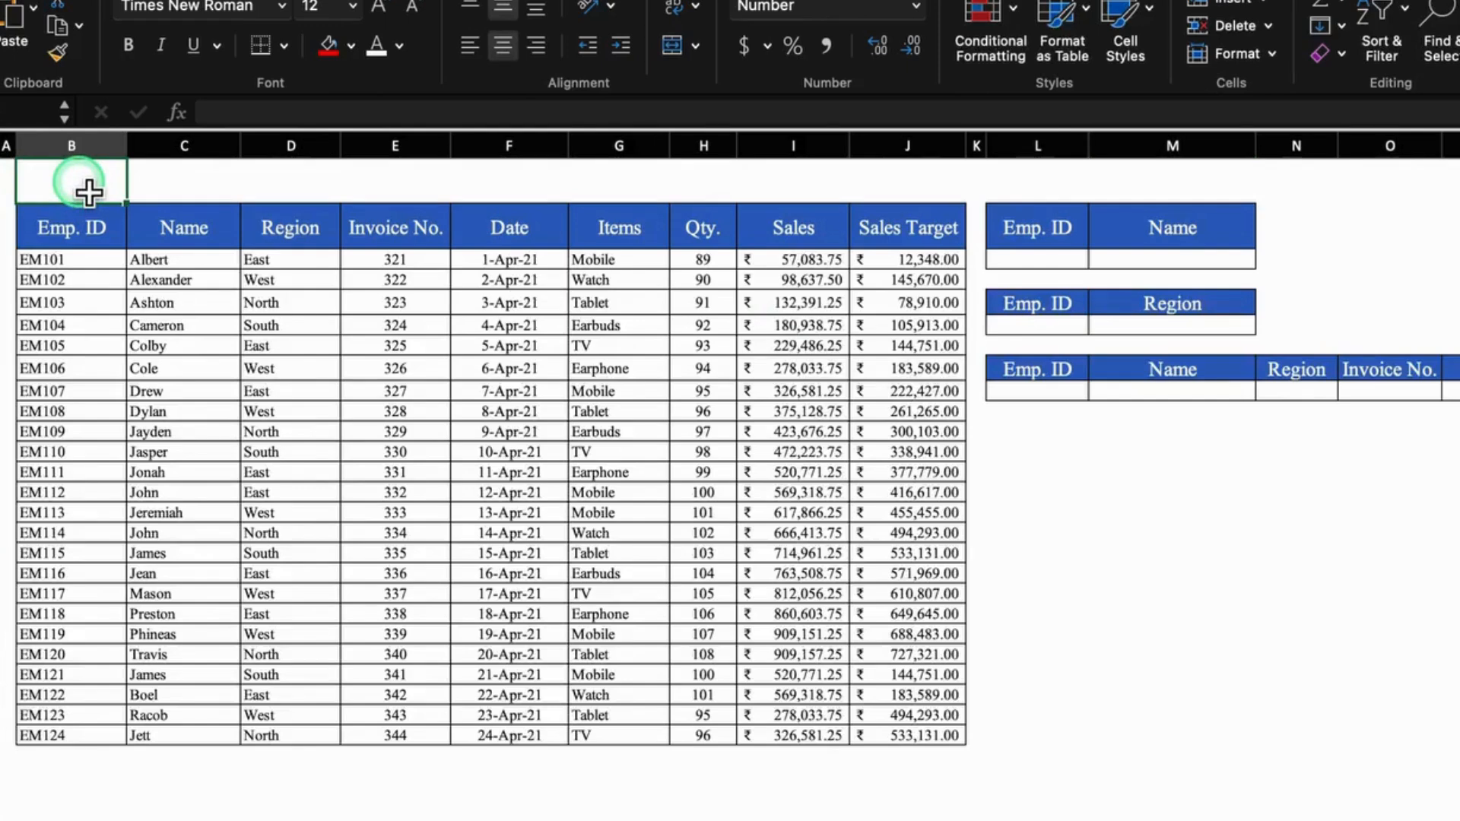
text(1)
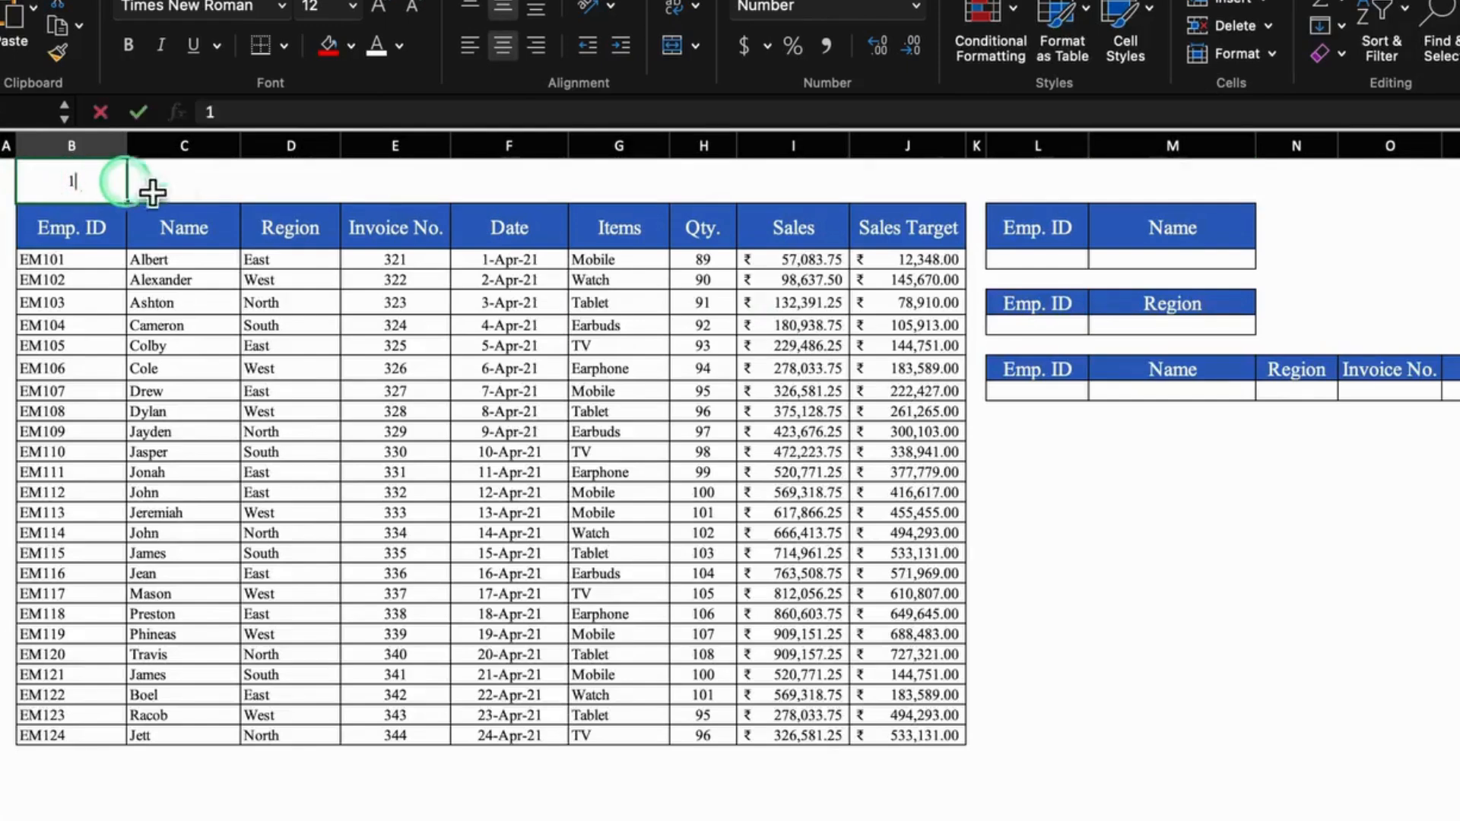
click(181, 193)
click(101, 191)
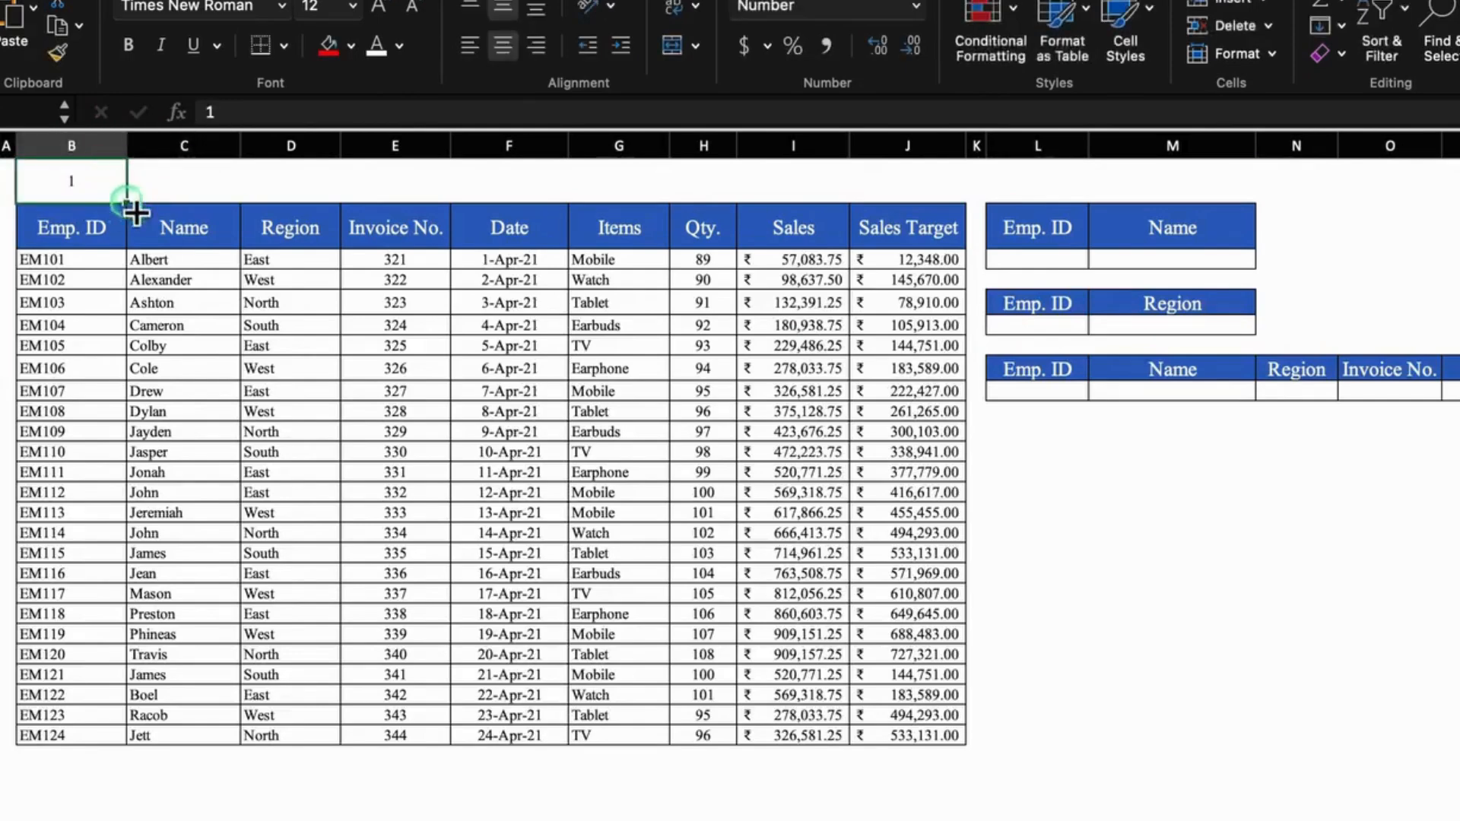
drag(125, 204, 934, 245)
click(983, 221)
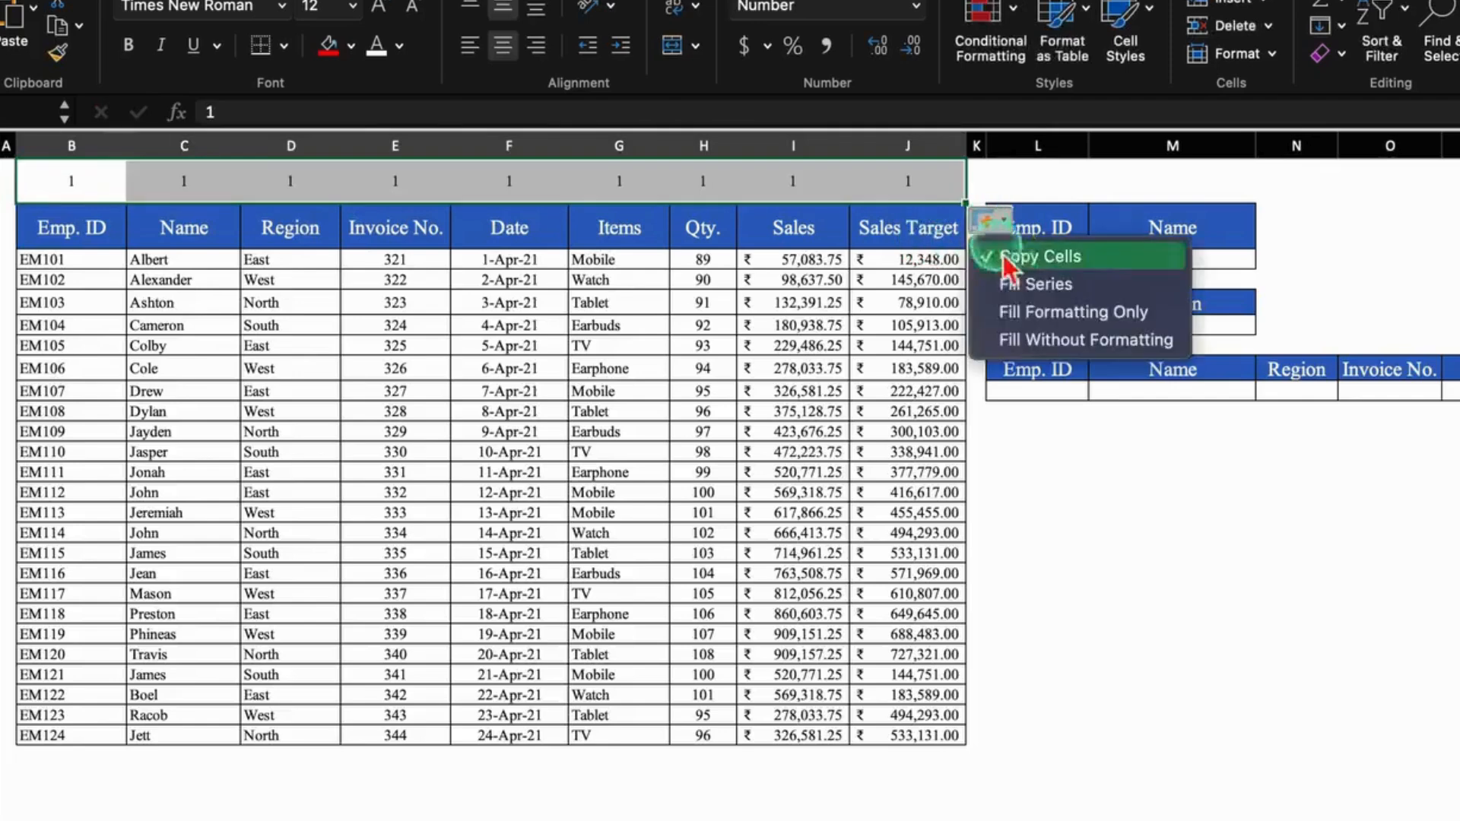
click(1042, 274)
click(1059, 514)
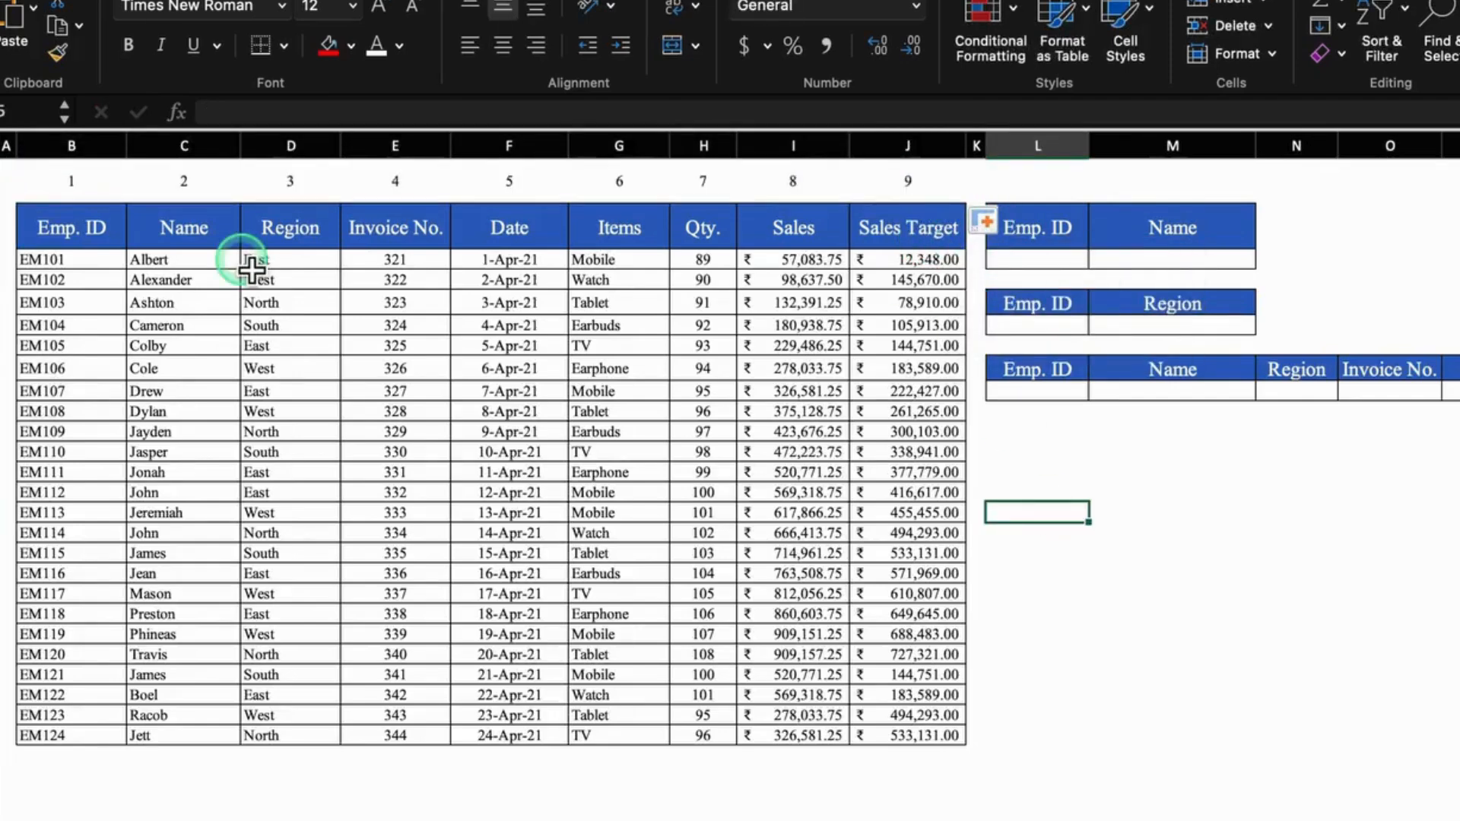
Step: Copy the employee ID from B11 of the sales table into the Emp. ID cells L3 and L6 of the Name and Region lookups
click(95, 147)
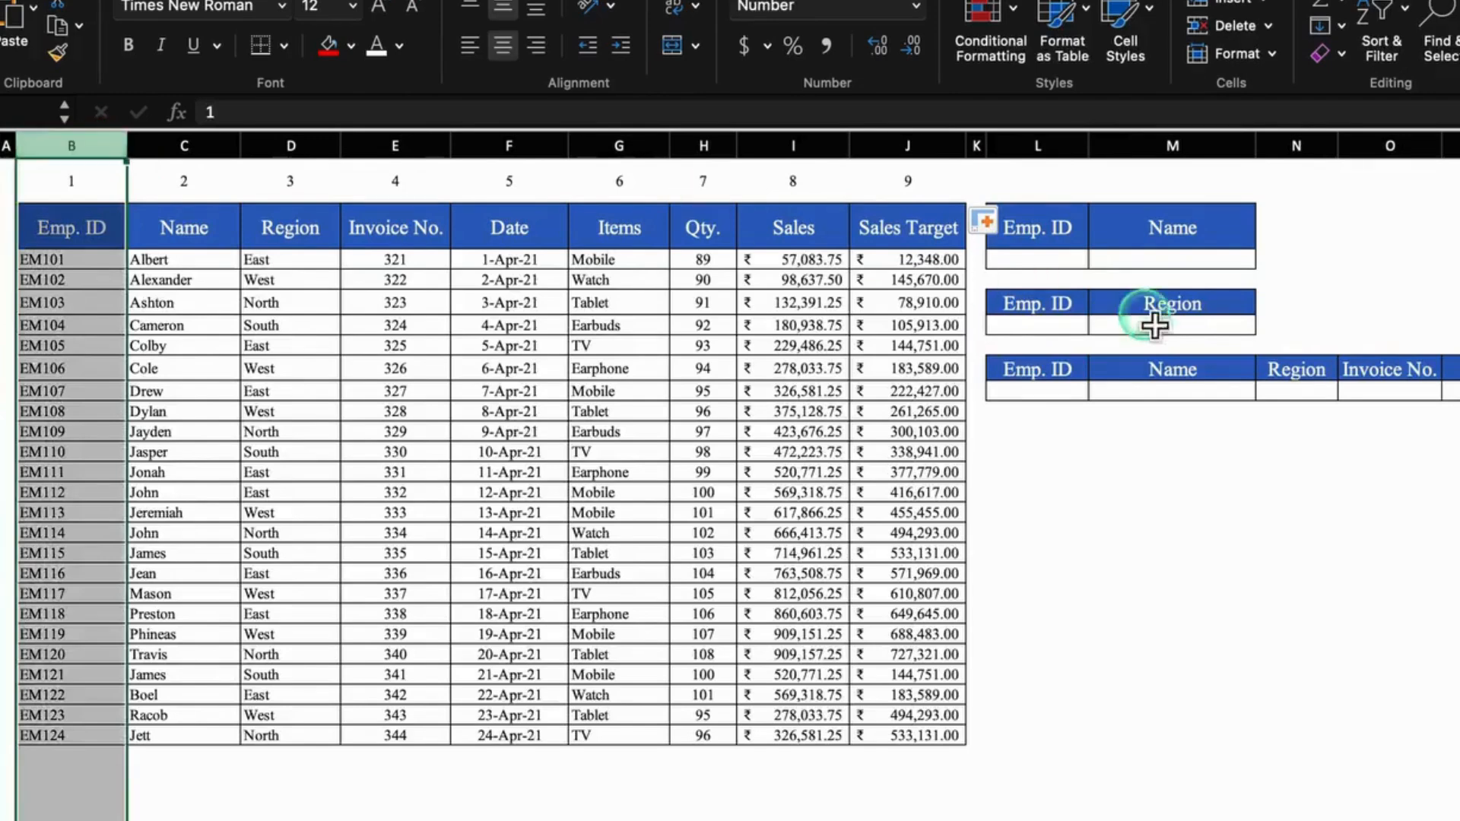
click(185, 191)
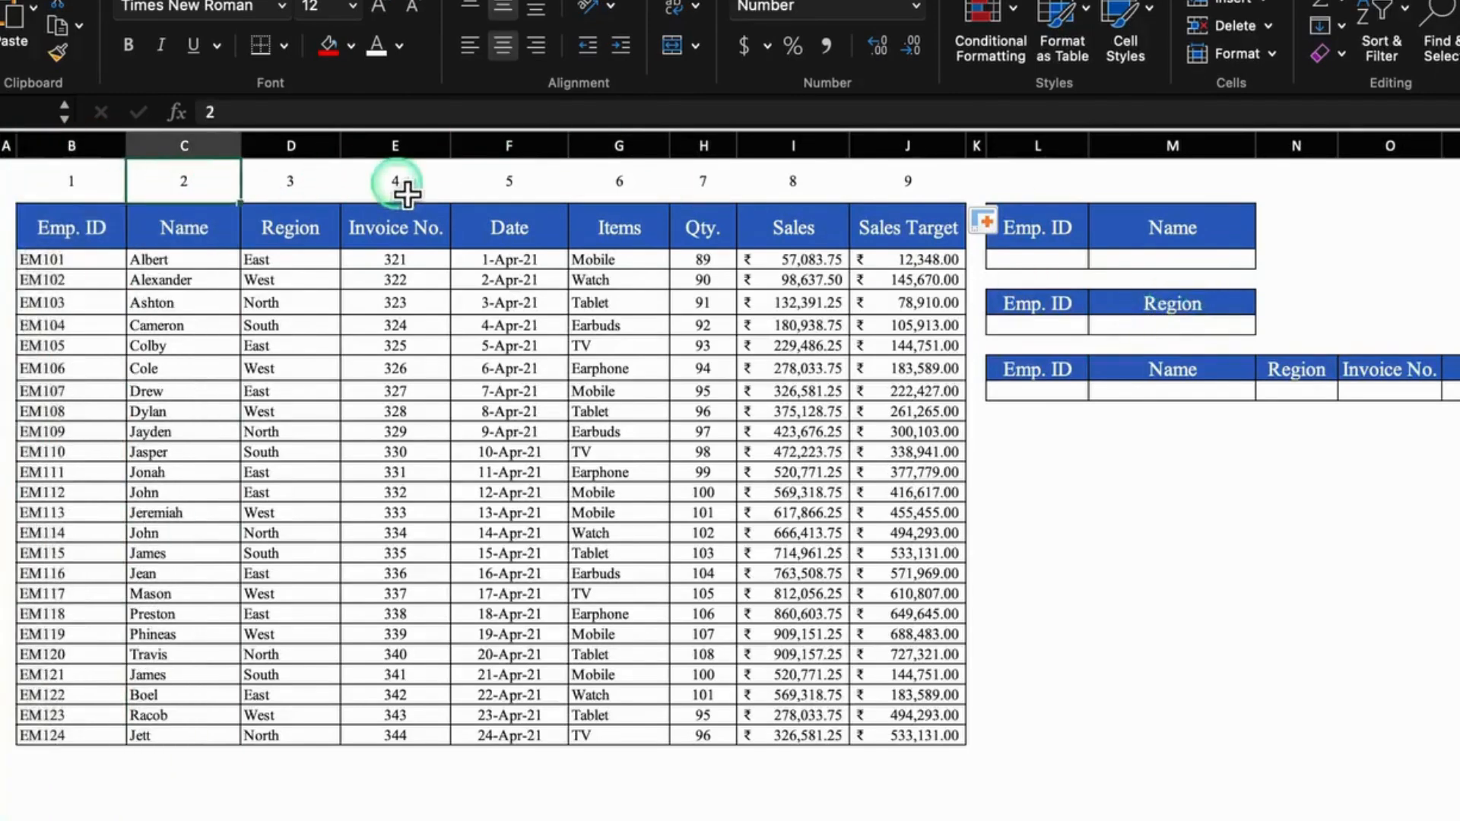
click(1037, 259)
click(72, 431)
key(ctrl+c)
click(1056, 263)
key(ctrl+v)
click(1037, 326)
key(ctrl+v)
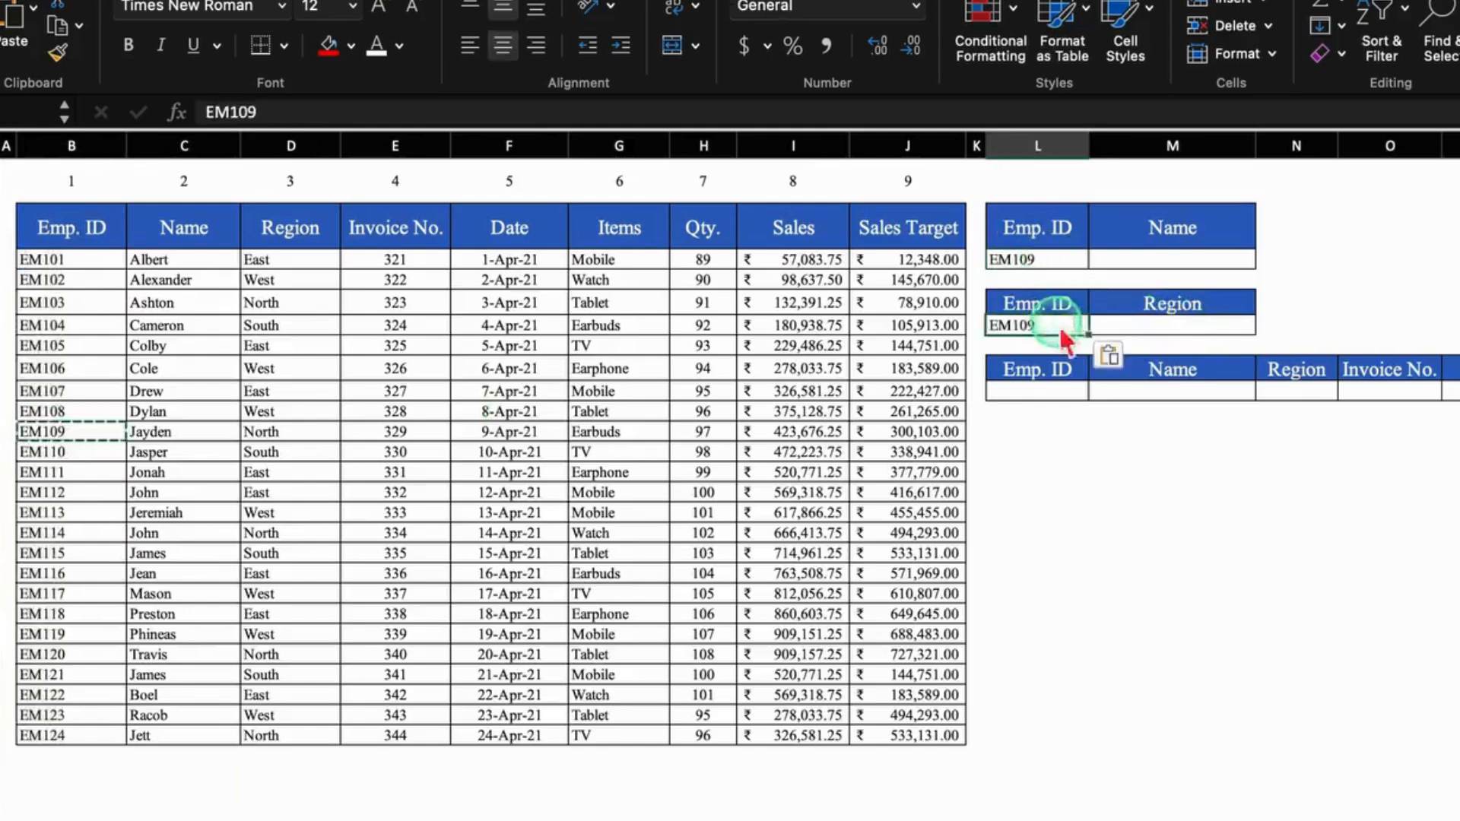
Step: Paste the copied employee ID into the Emp. ID cell L9 of the full-details lookup
click(1037, 391)
key(ctrl+v)
click(1114, 502)
Step: Begin a VLOOKUP formula in the Name cell M3 with L3 as the lookup value and columns B:J as the table array
click(1176, 262)
click(1176, 266)
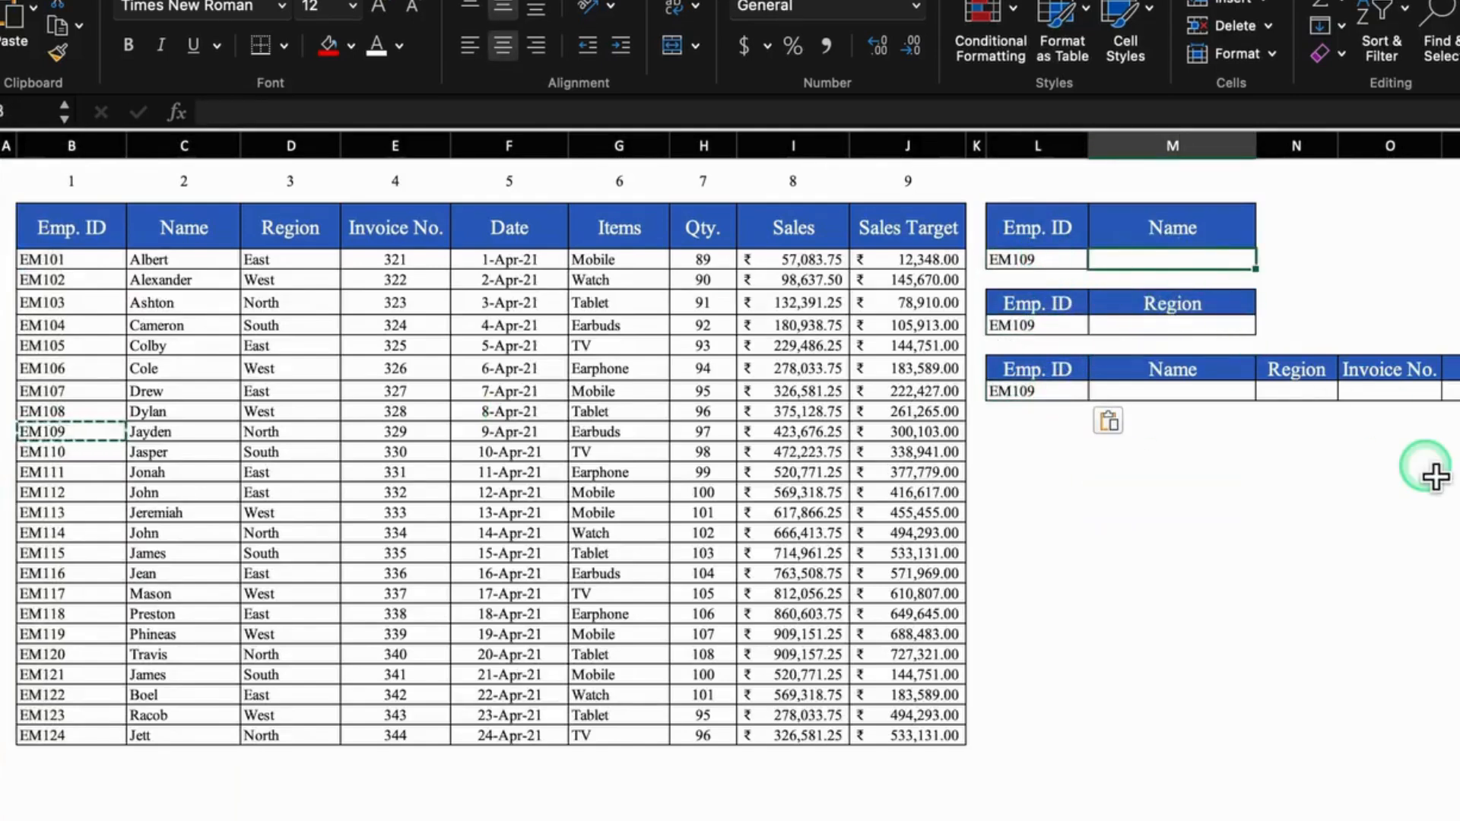
text(=)
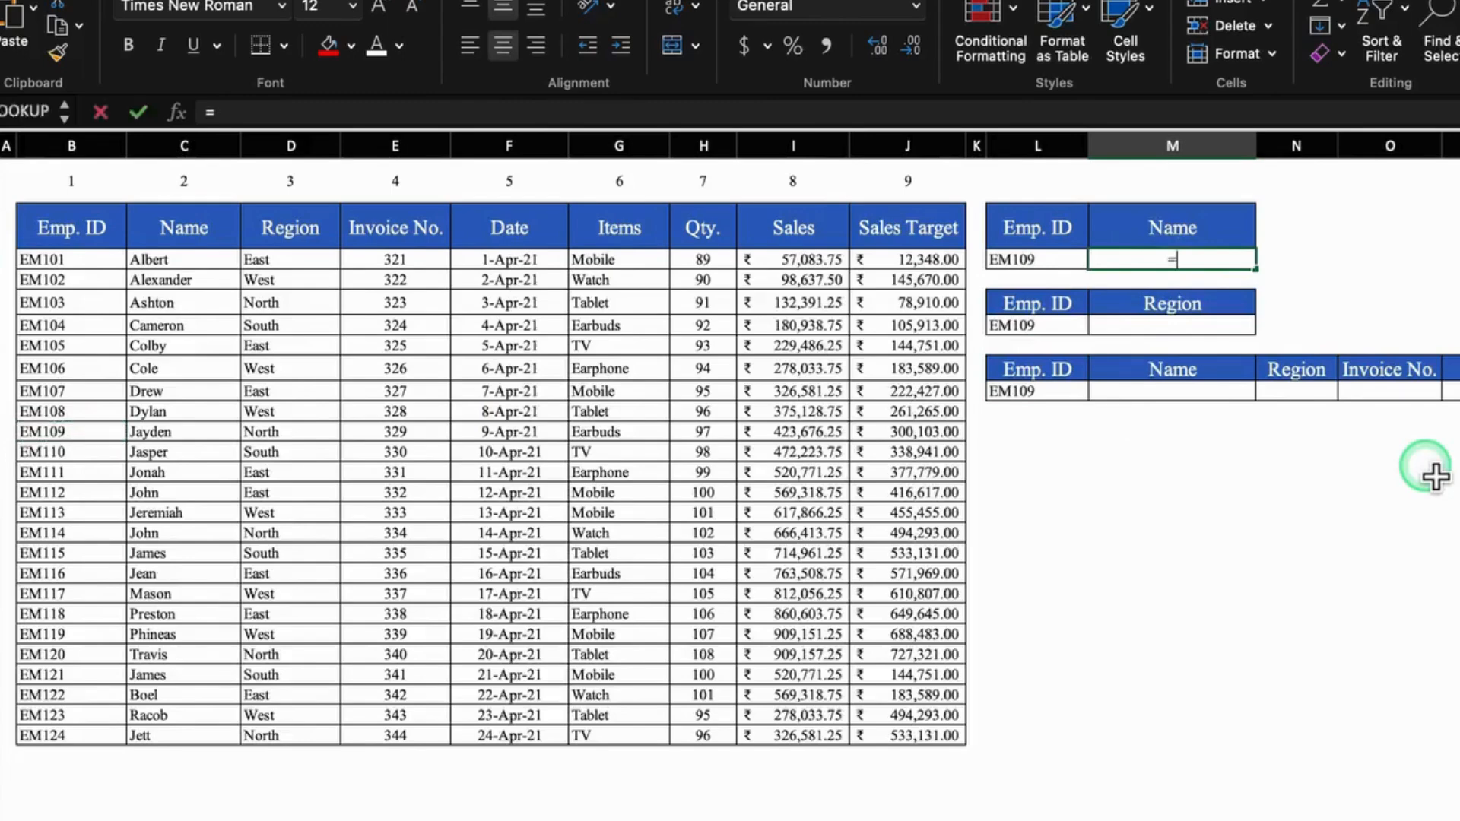
text(vlo)
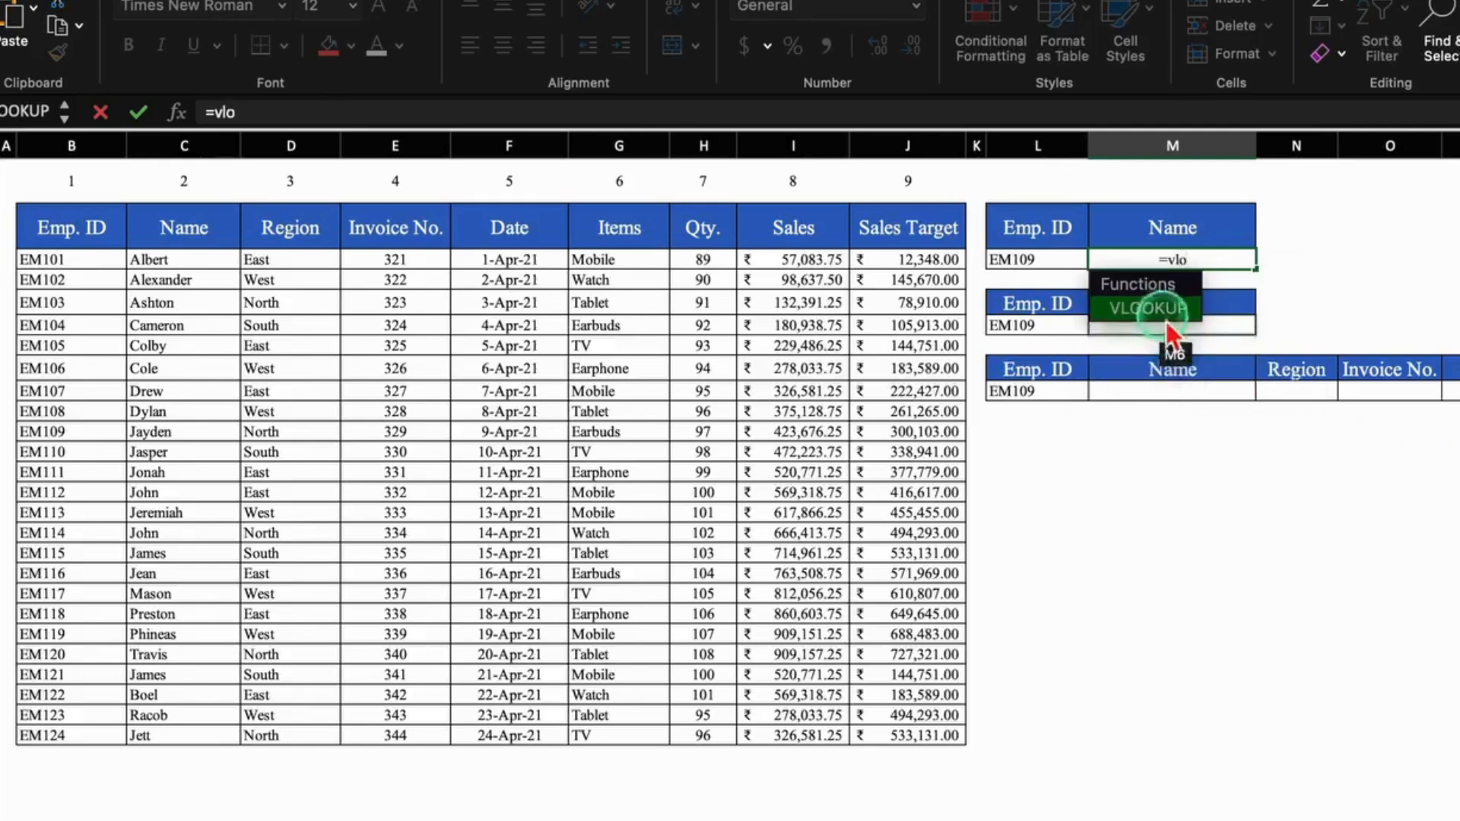
double_click(1163, 313)
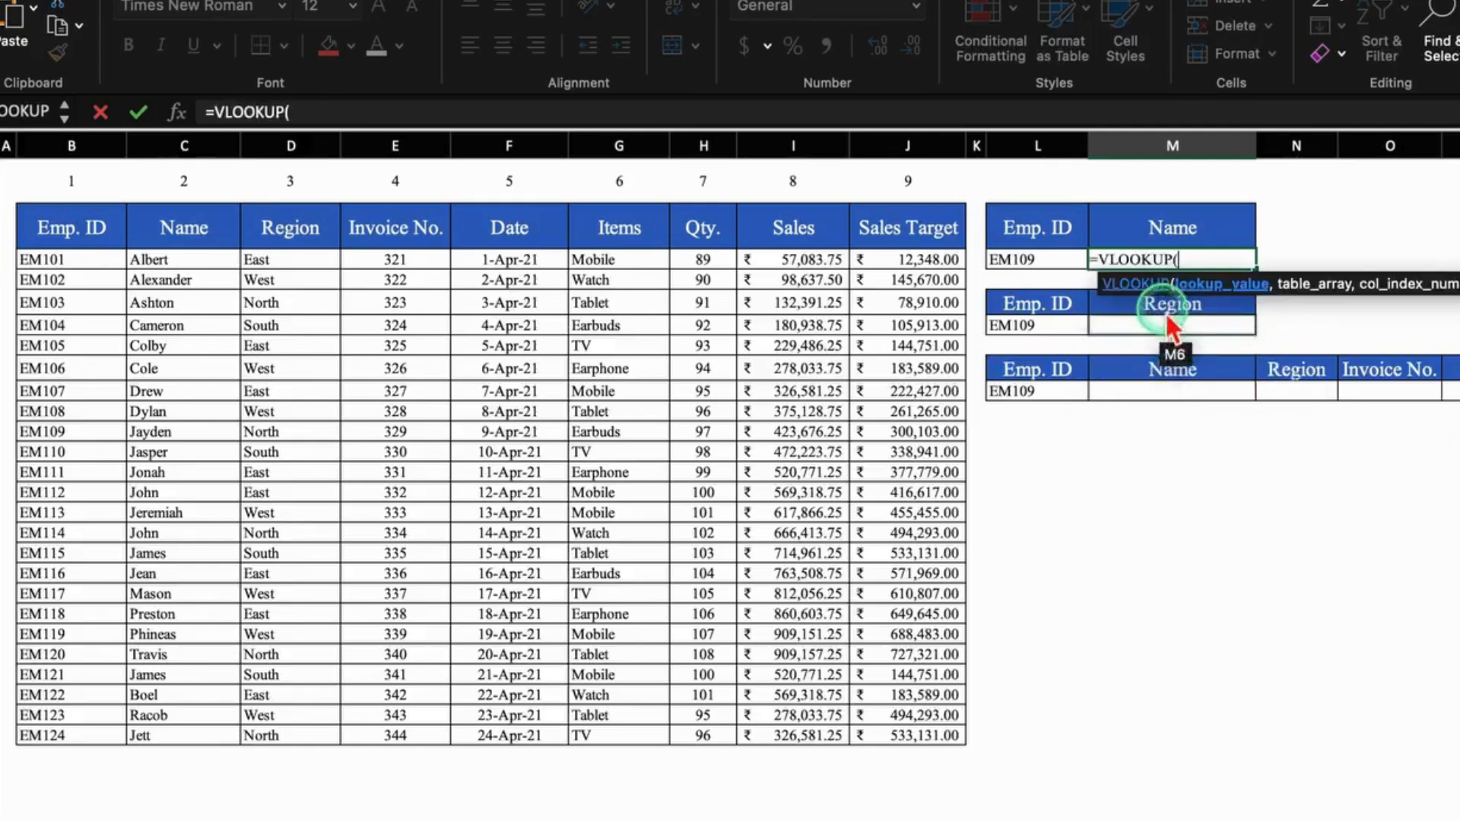
click(1053, 266)
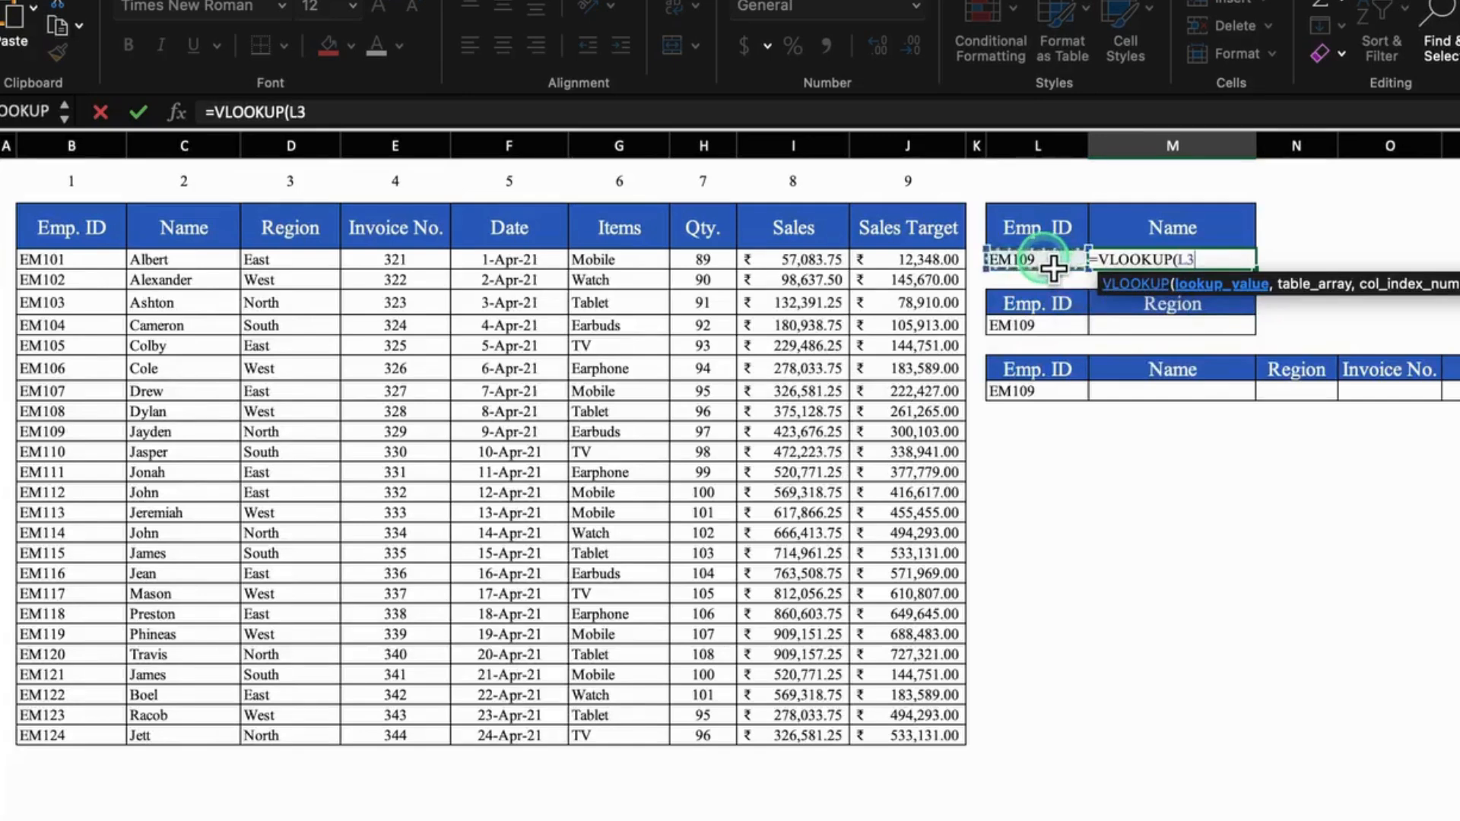
text(,)
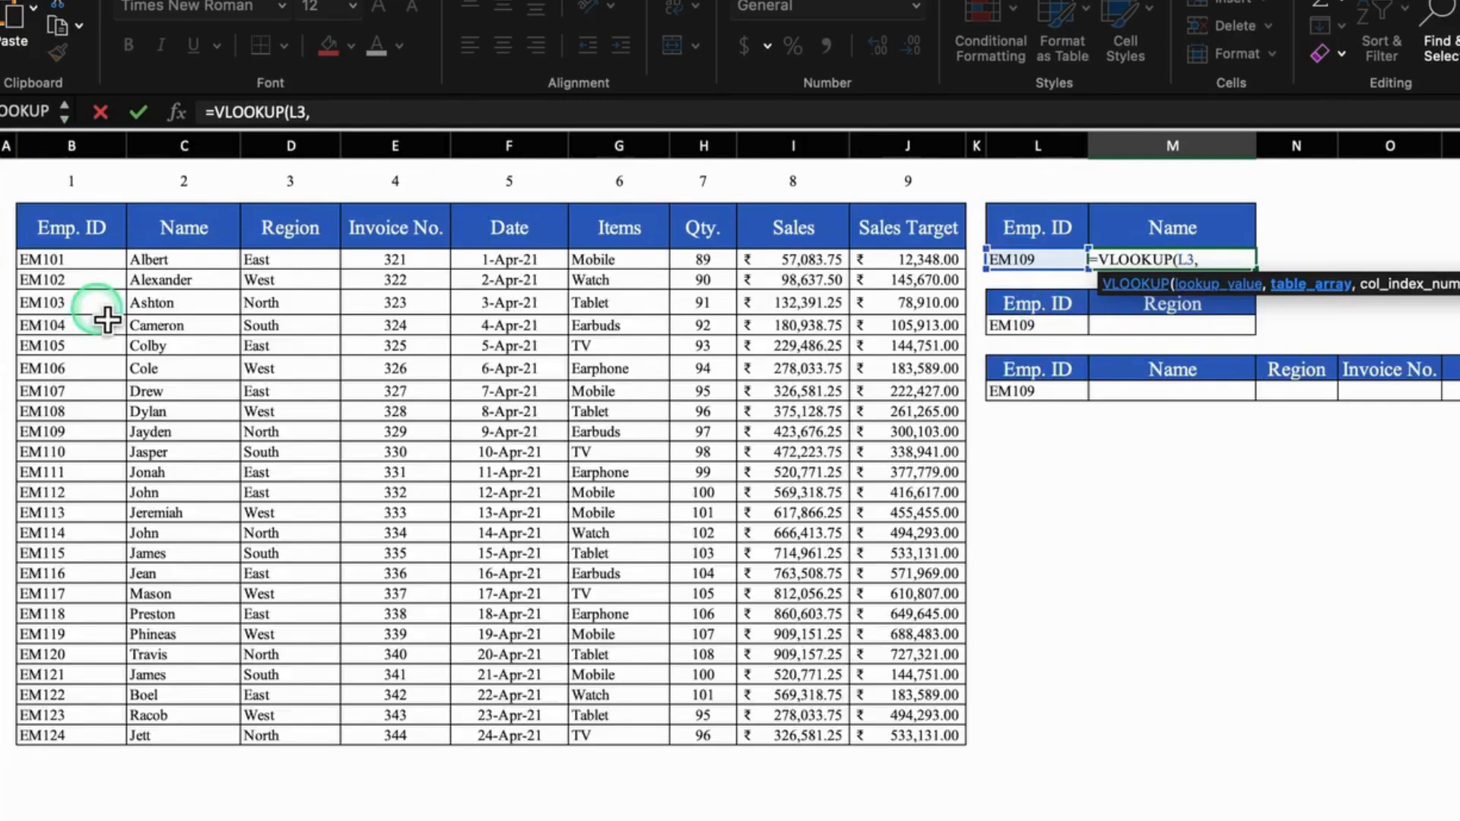
click(76, 145)
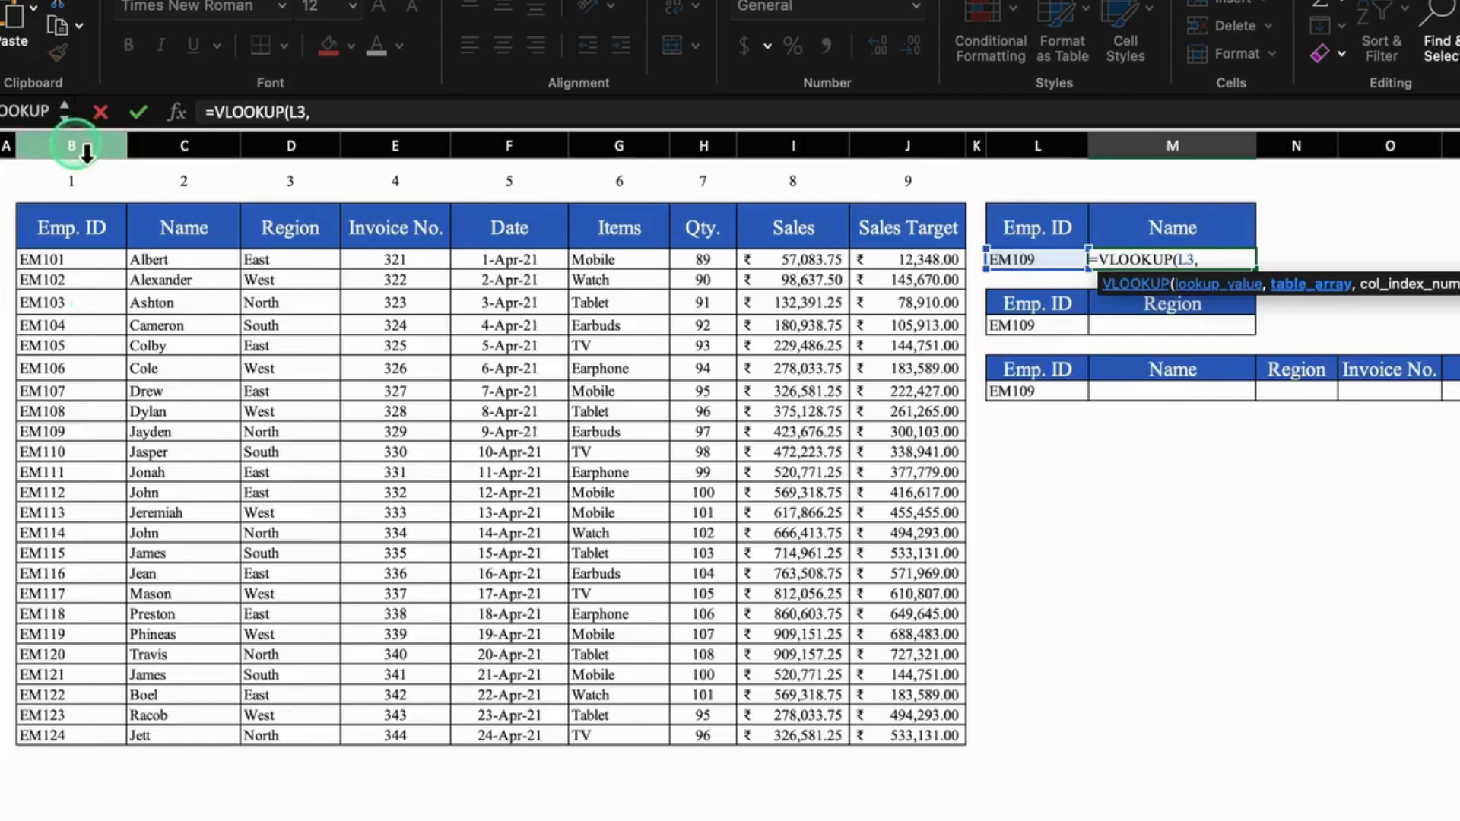
click(80, 147)
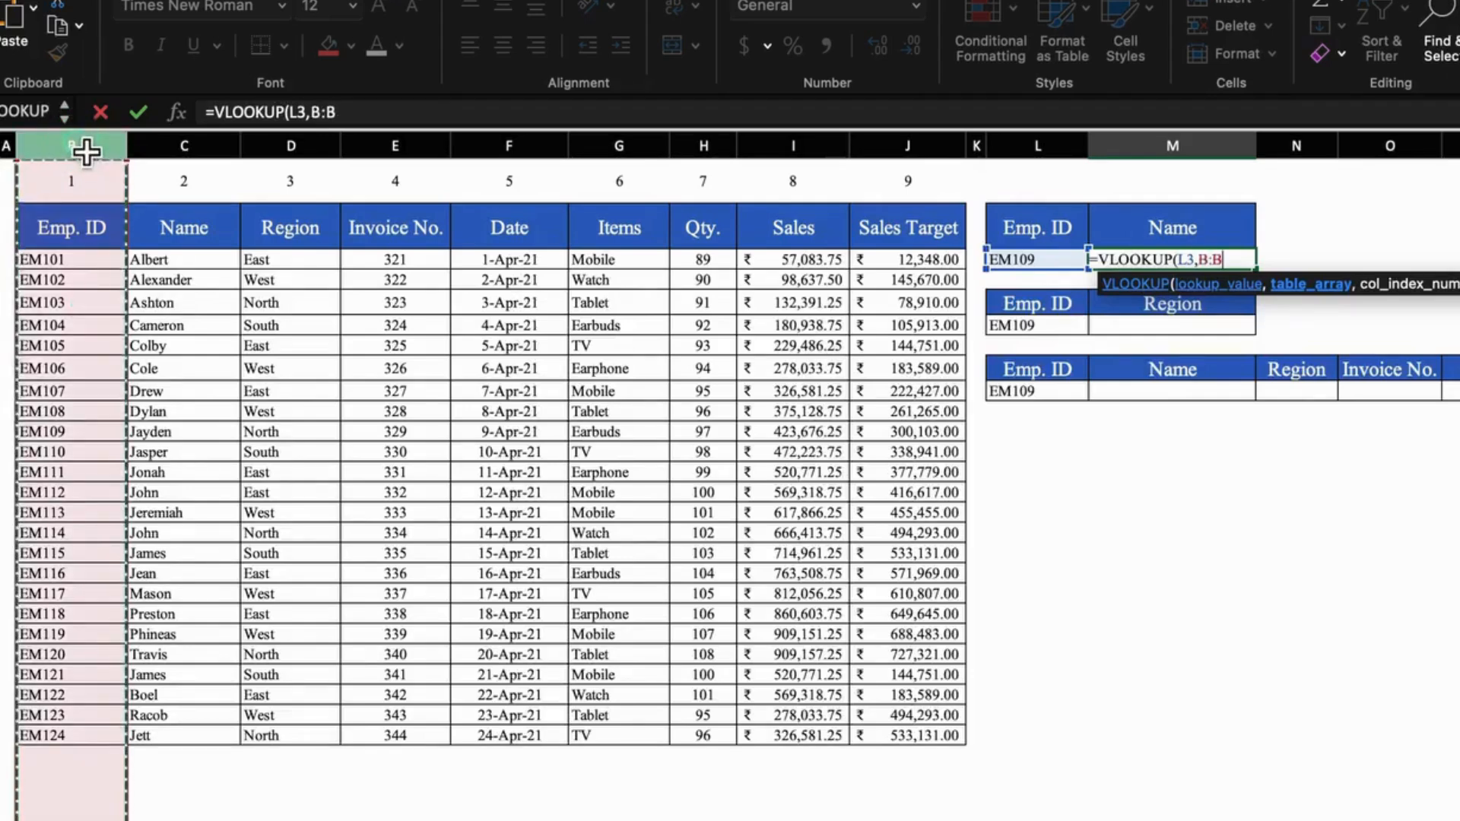
drag(130, 157, 911, 186)
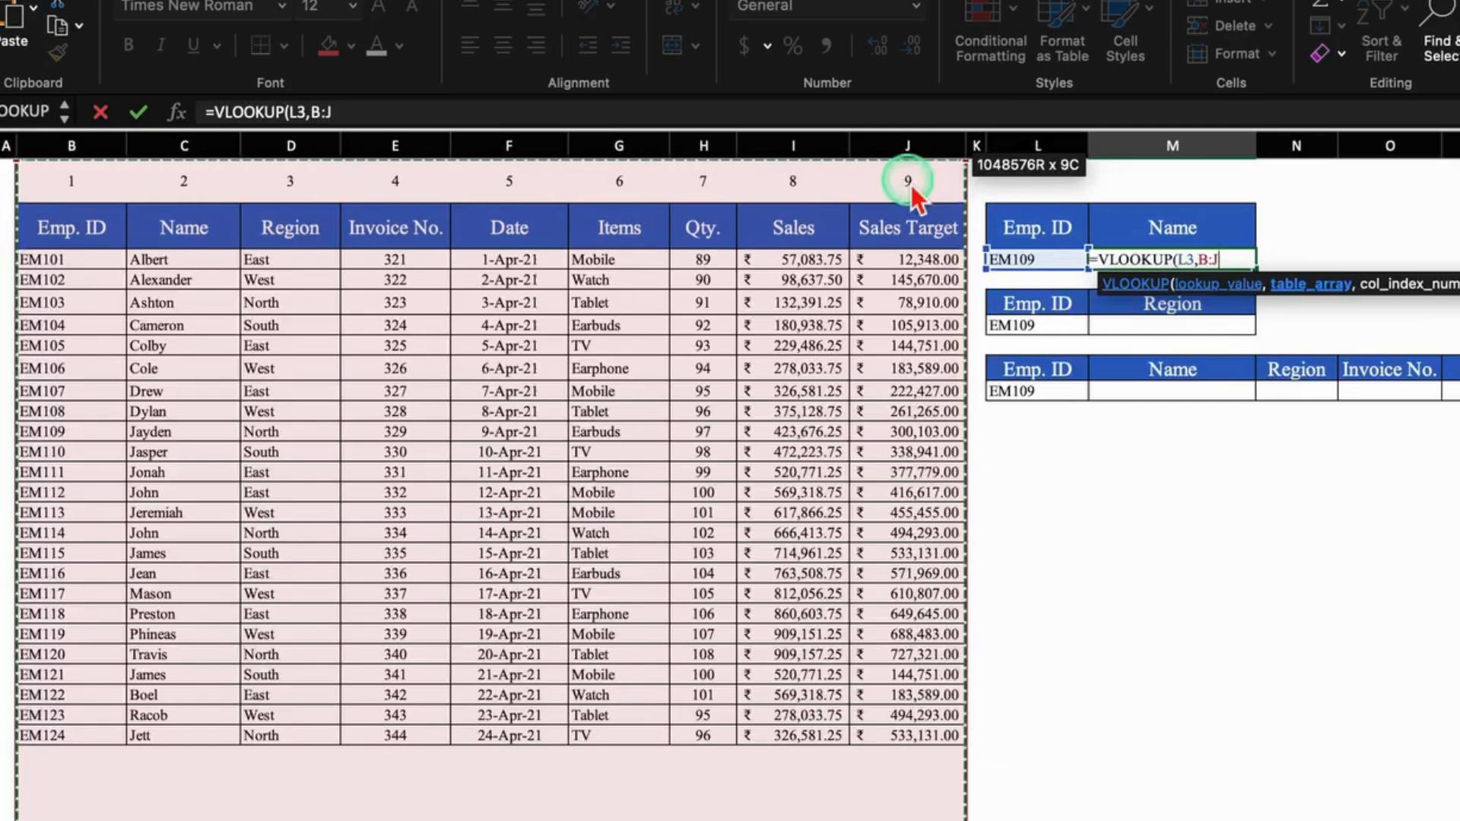
Step: Complete the M3 formula as =VLOOKUP(L3,B:J,2,0), using column index 2 and exact match 0
text(,)
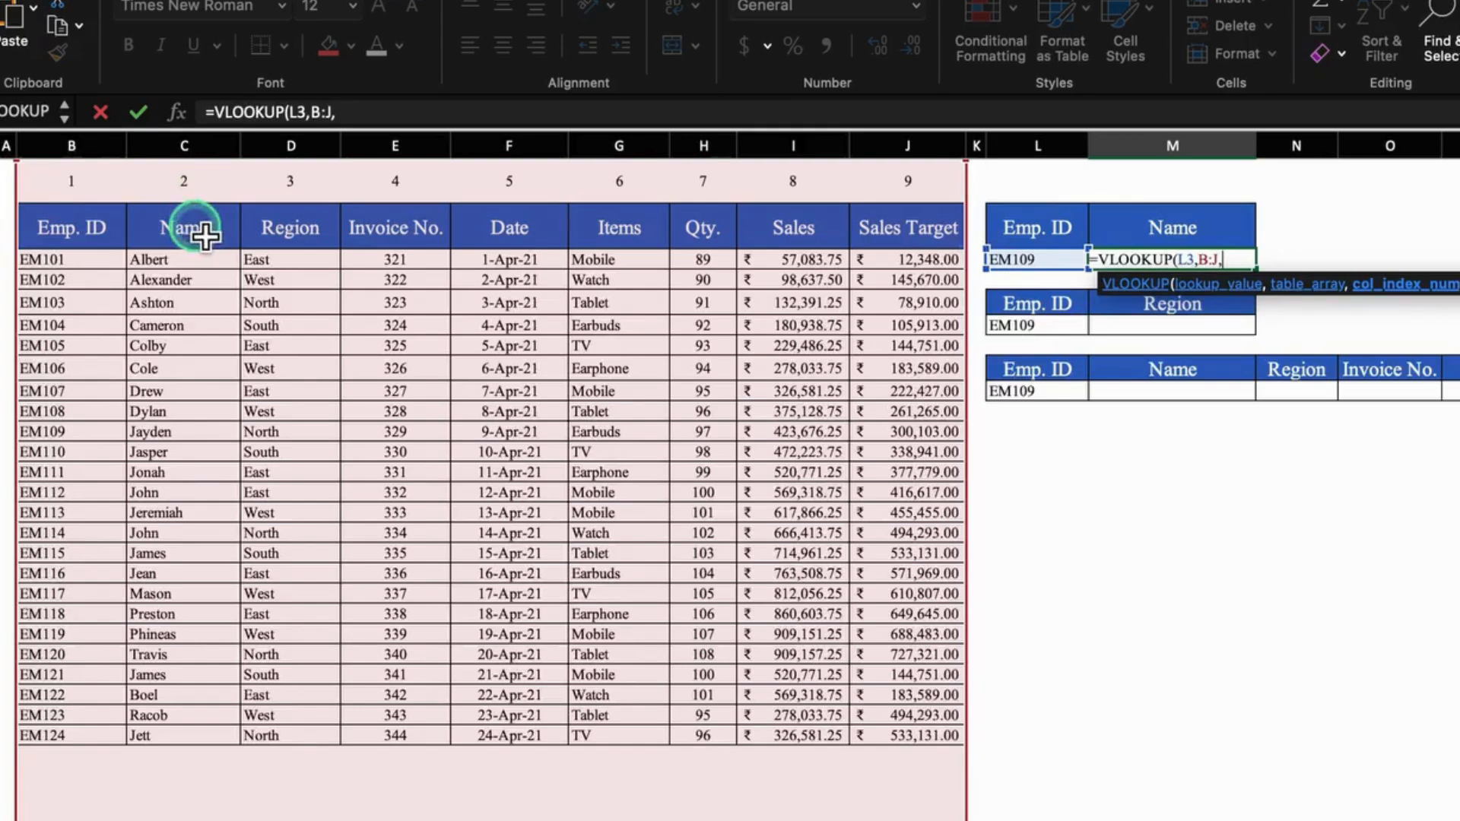
text(2)
text(,)
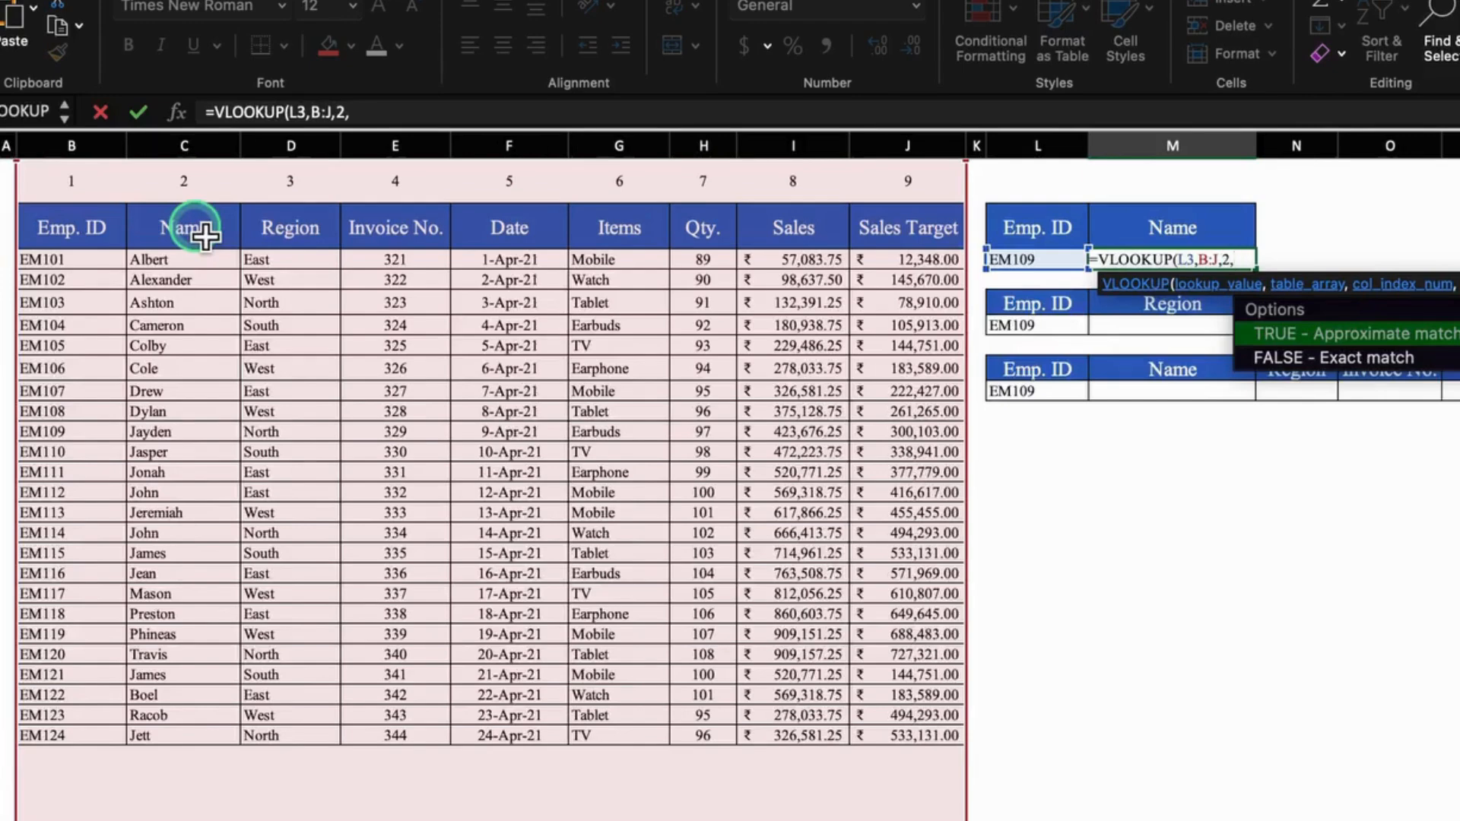
text(0))
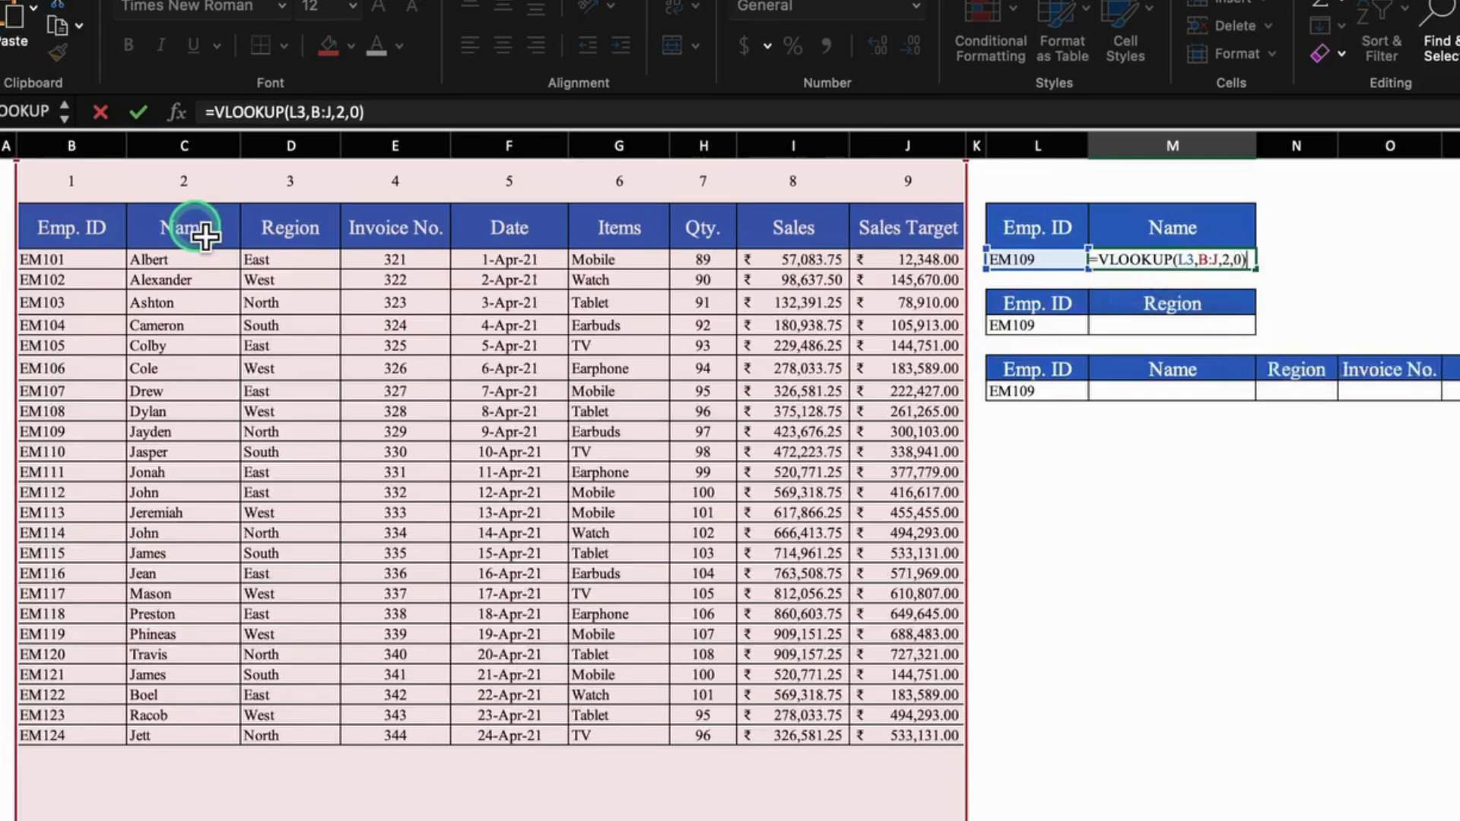
key(Return)
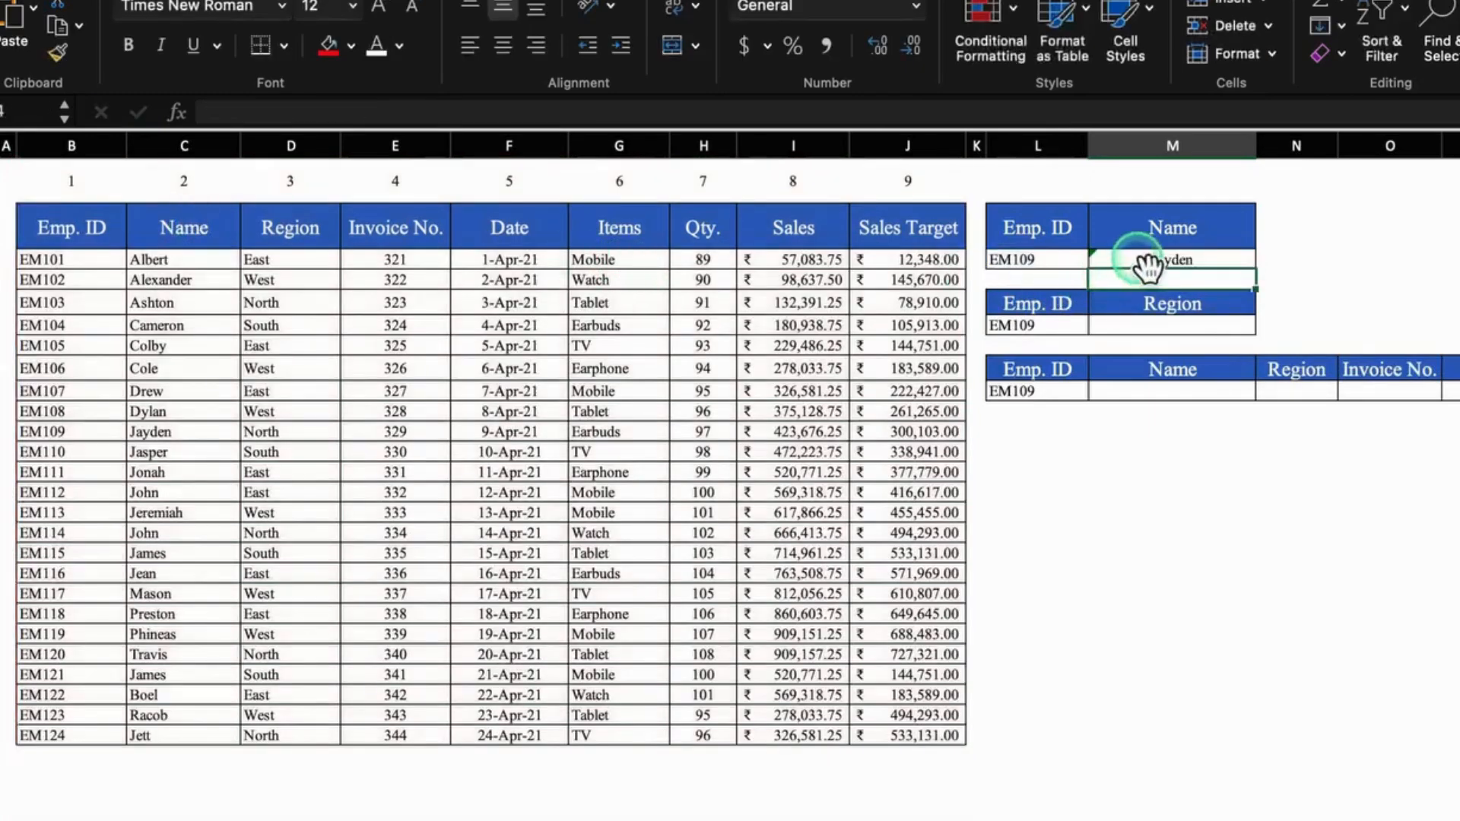
Step: Enter =VLOOKUP(L6,B:J,3,0) in the Region cell M6 to return the employee's region
key(Down)
key(Down)
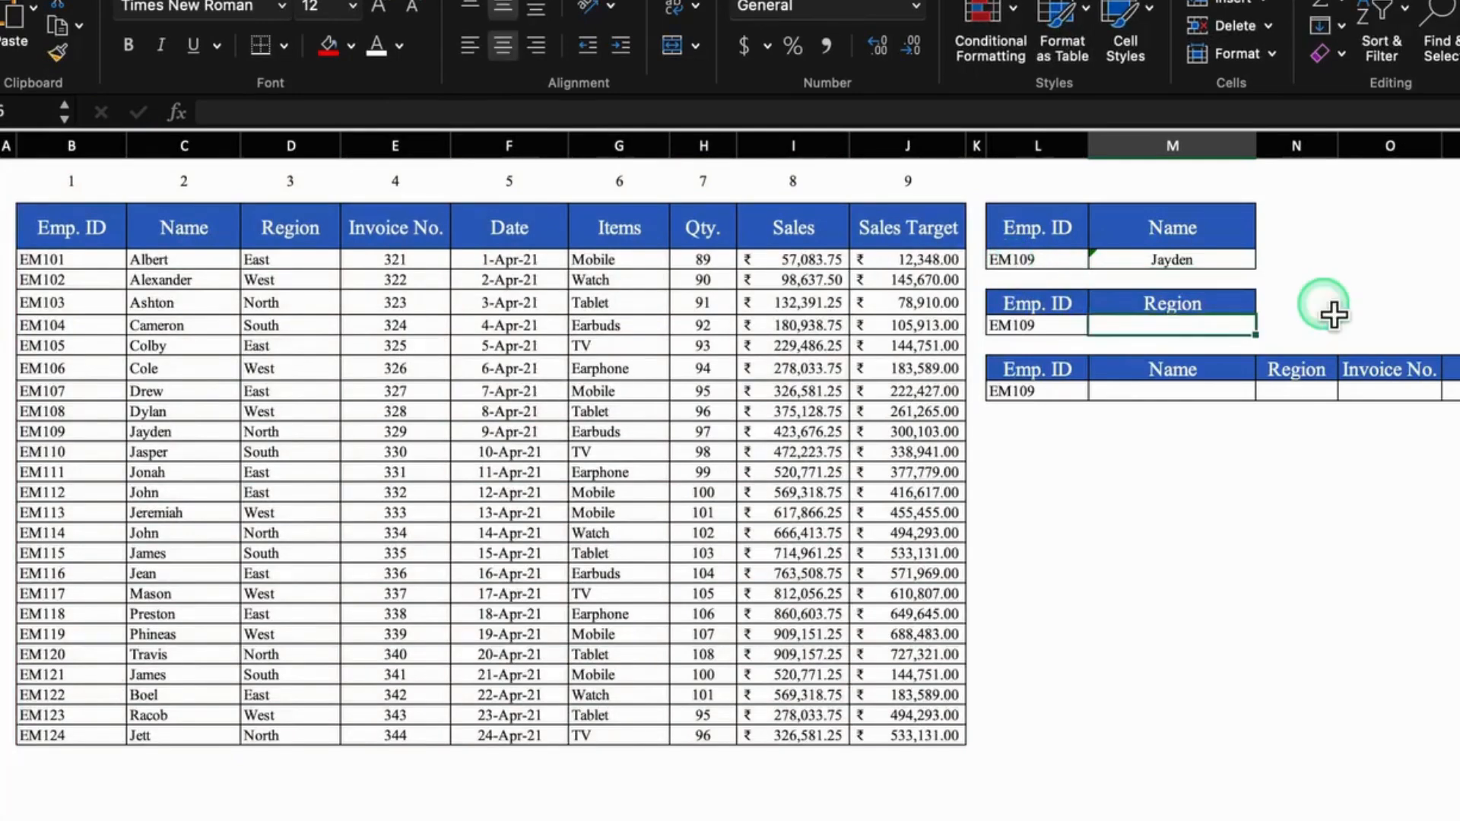
text(=vlo)
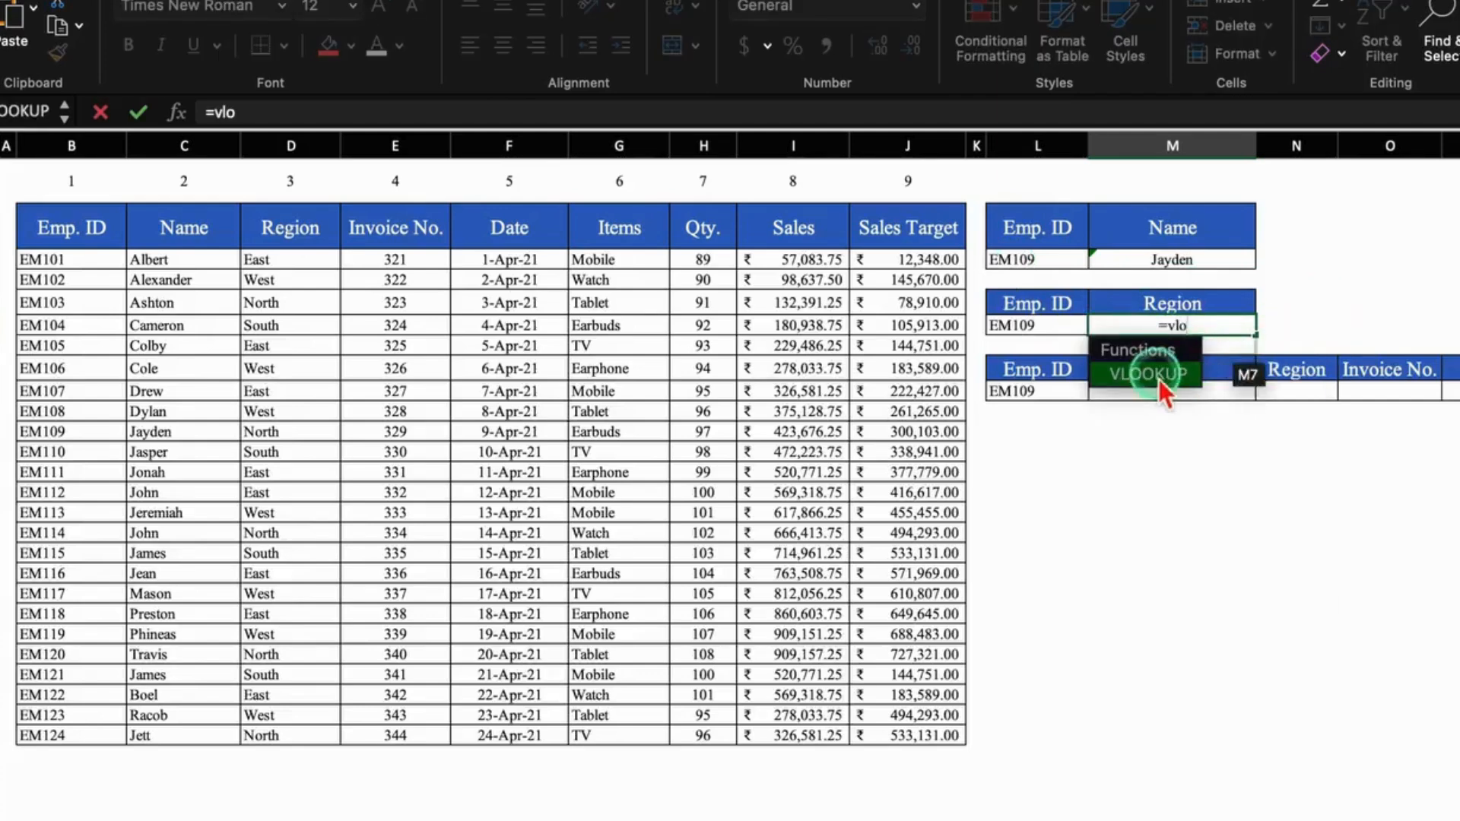
double_click(1159, 375)
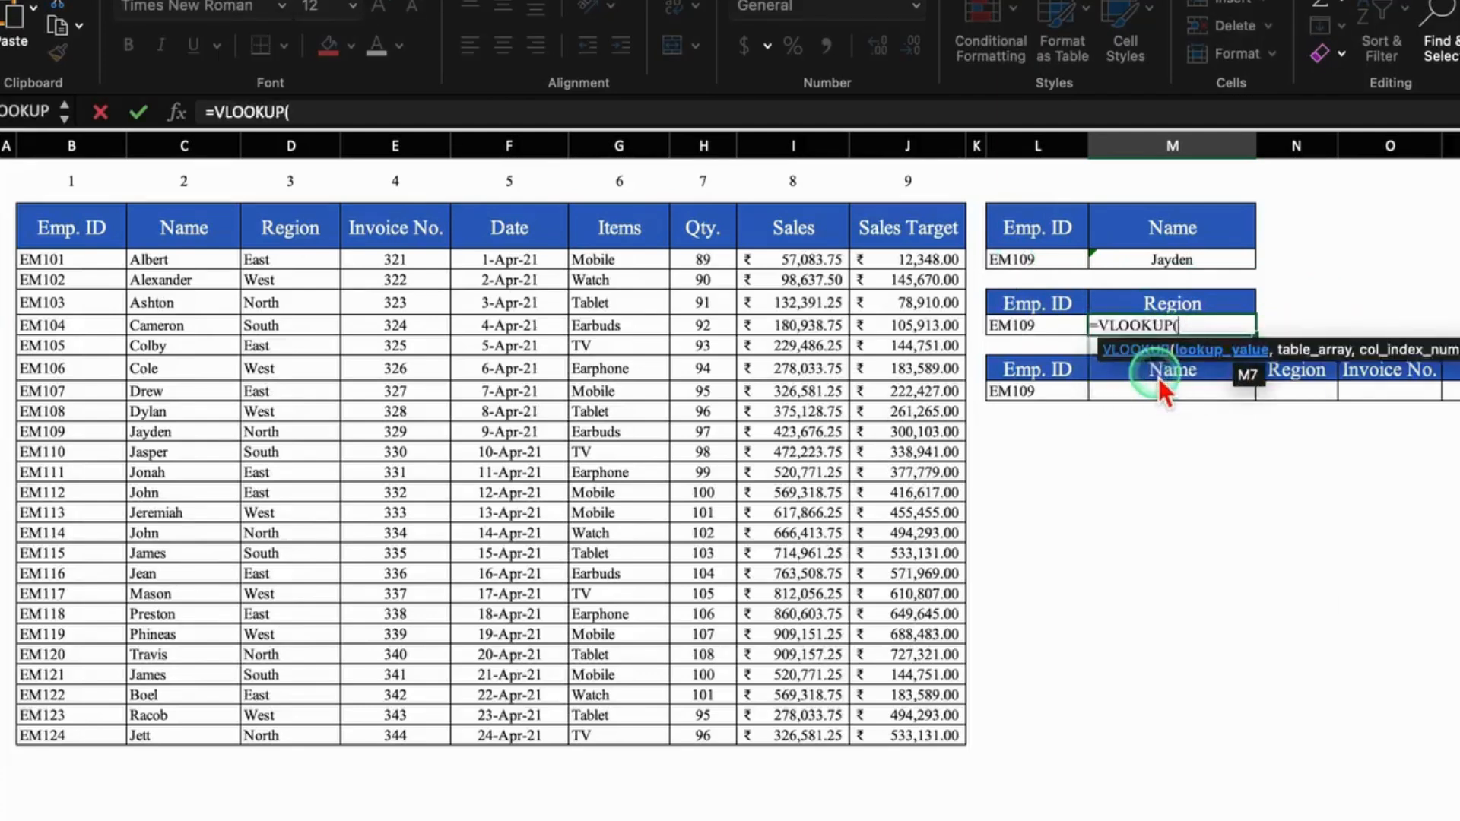
click(1054, 338)
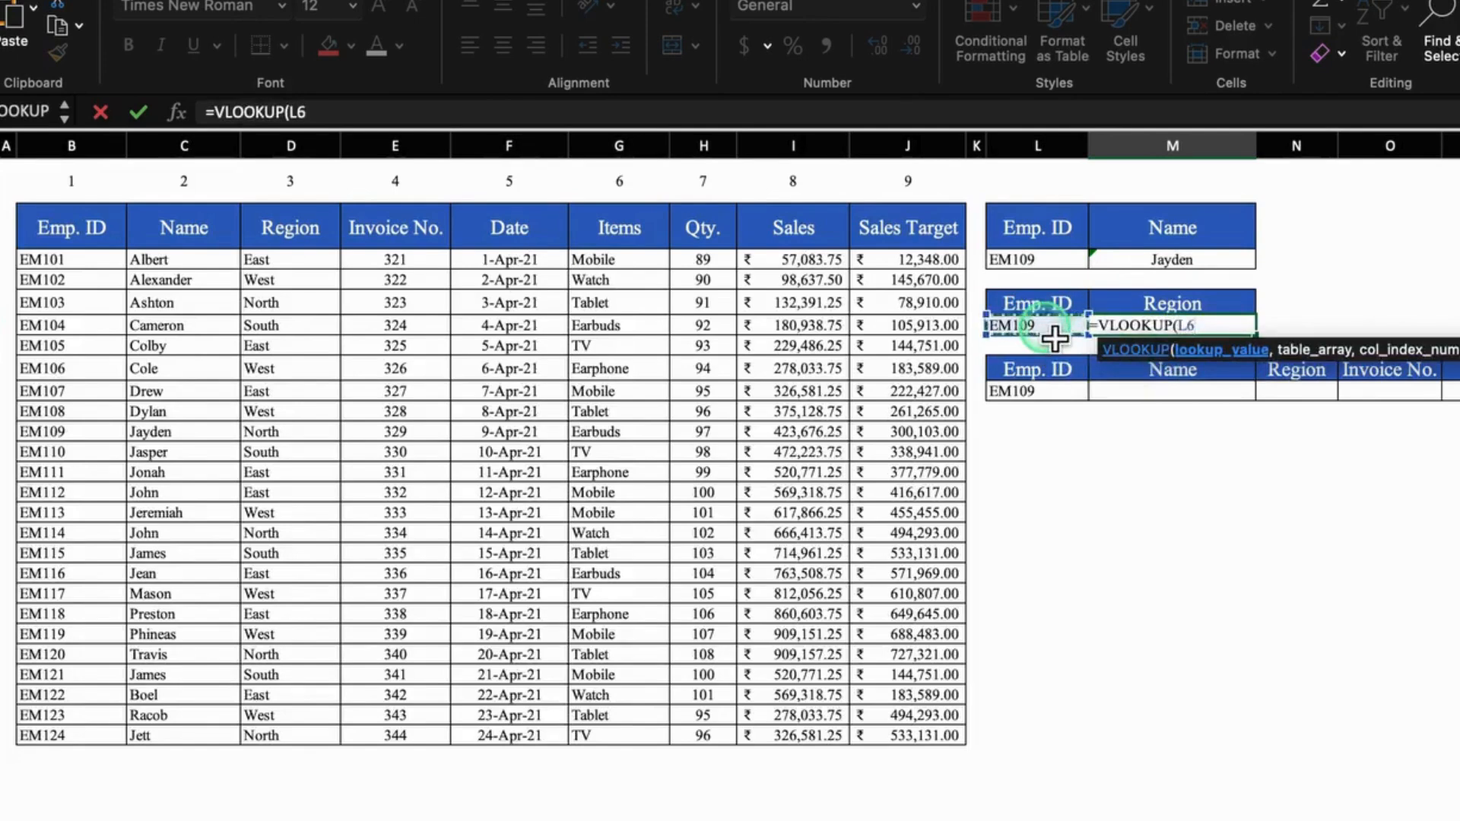
text(,)
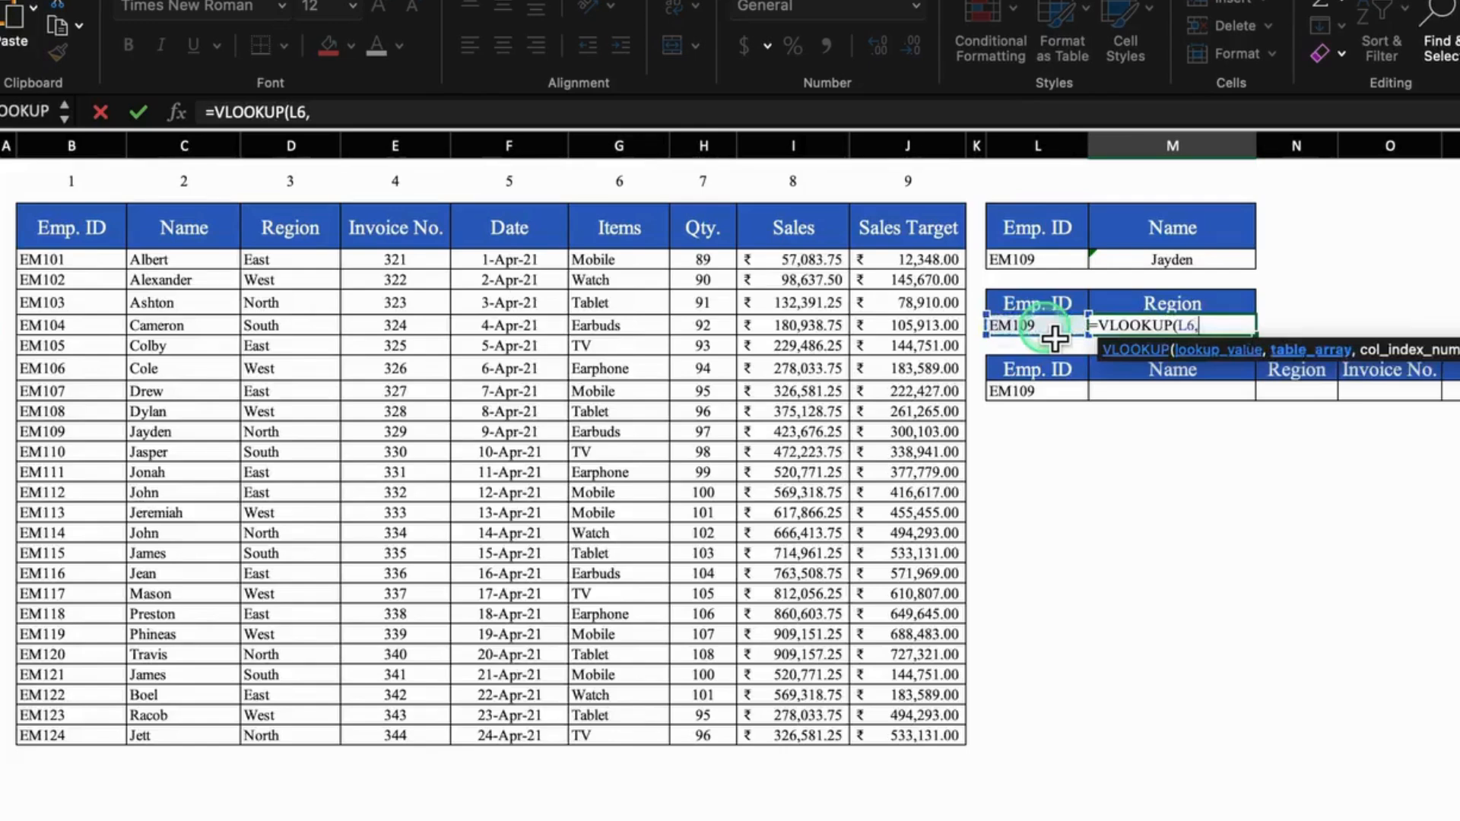
click(72, 148)
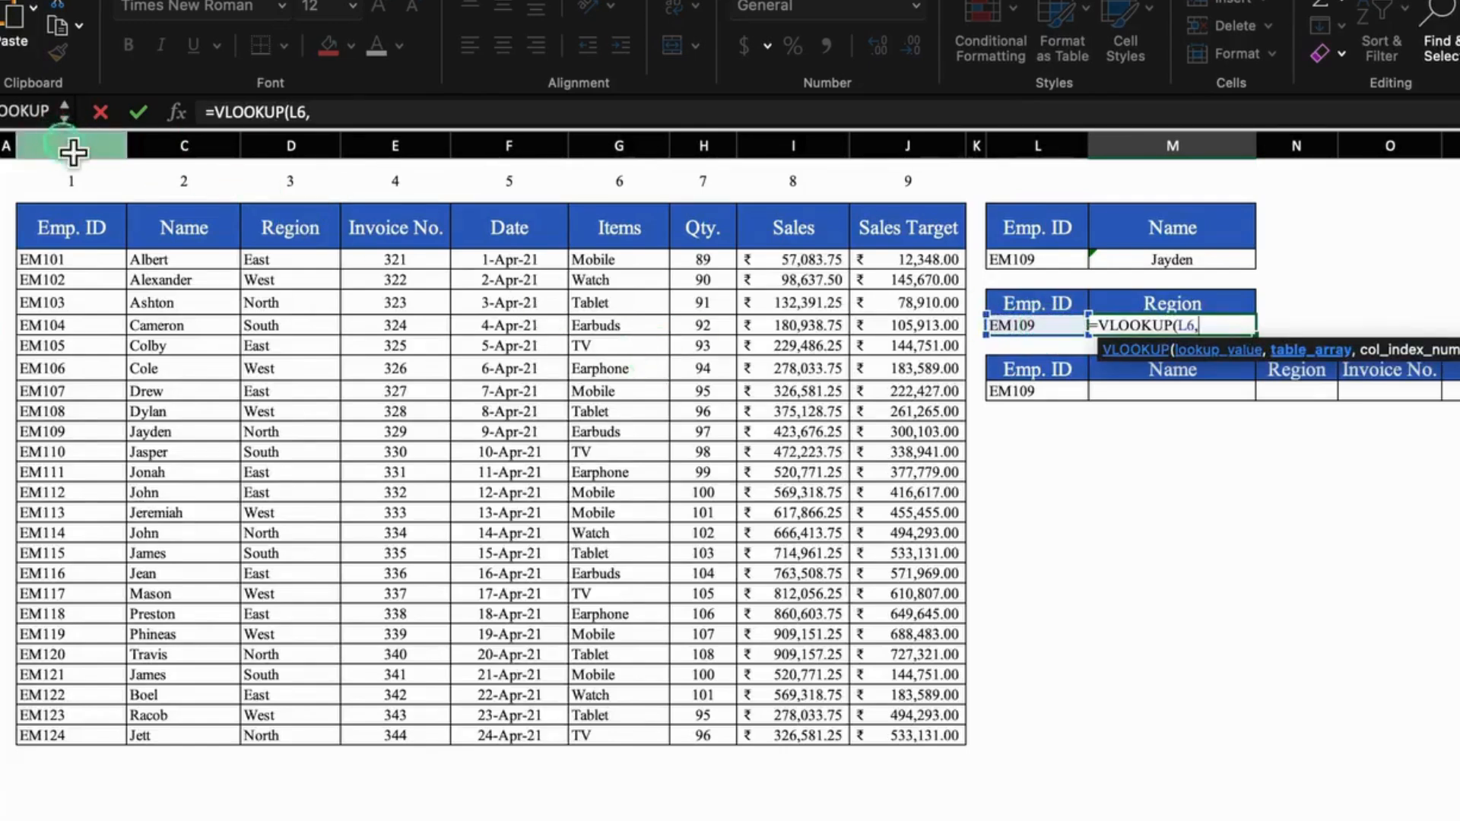
drag(72, 152, 955, 208)
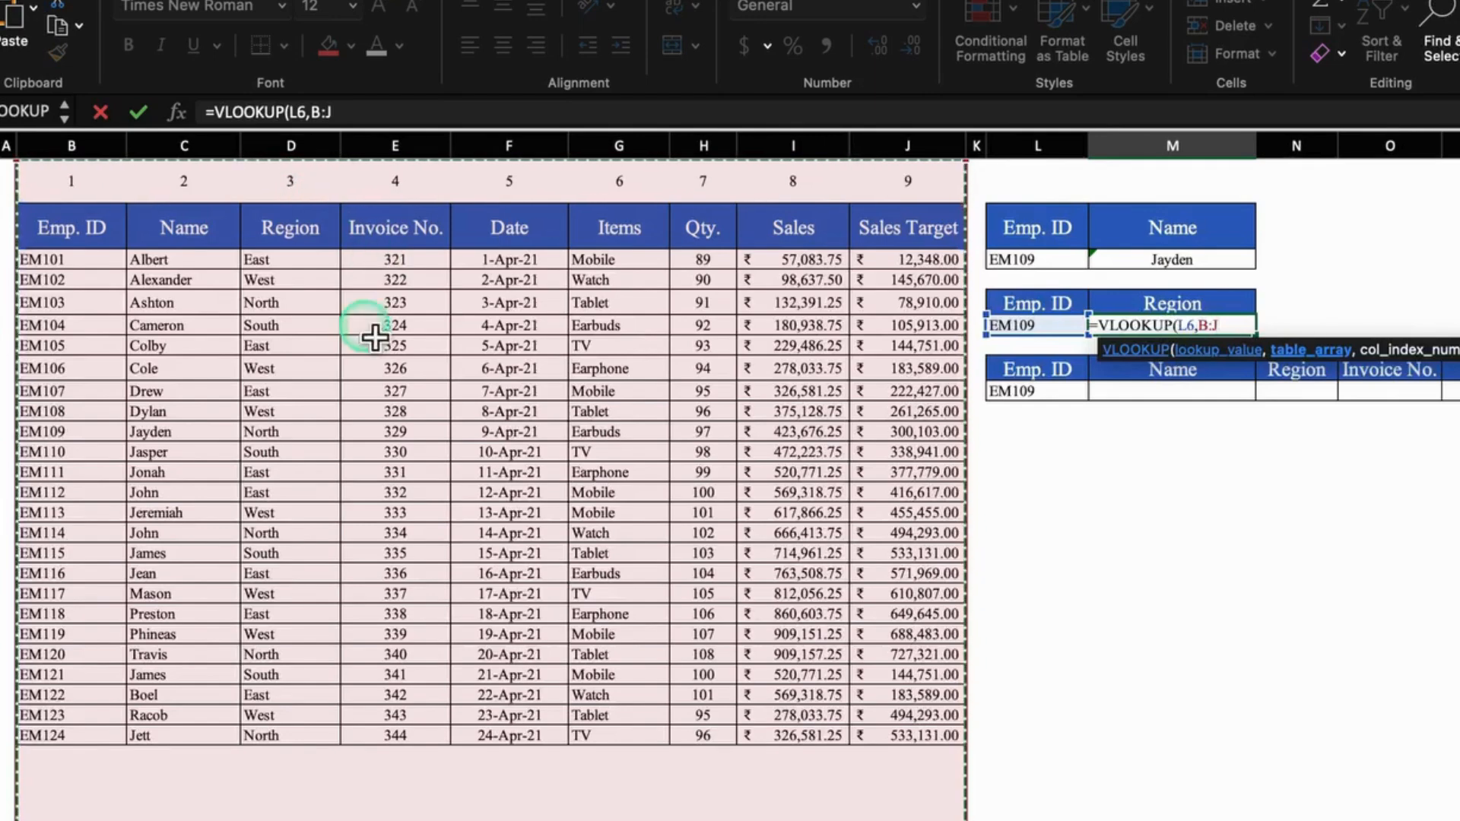
text(,3)
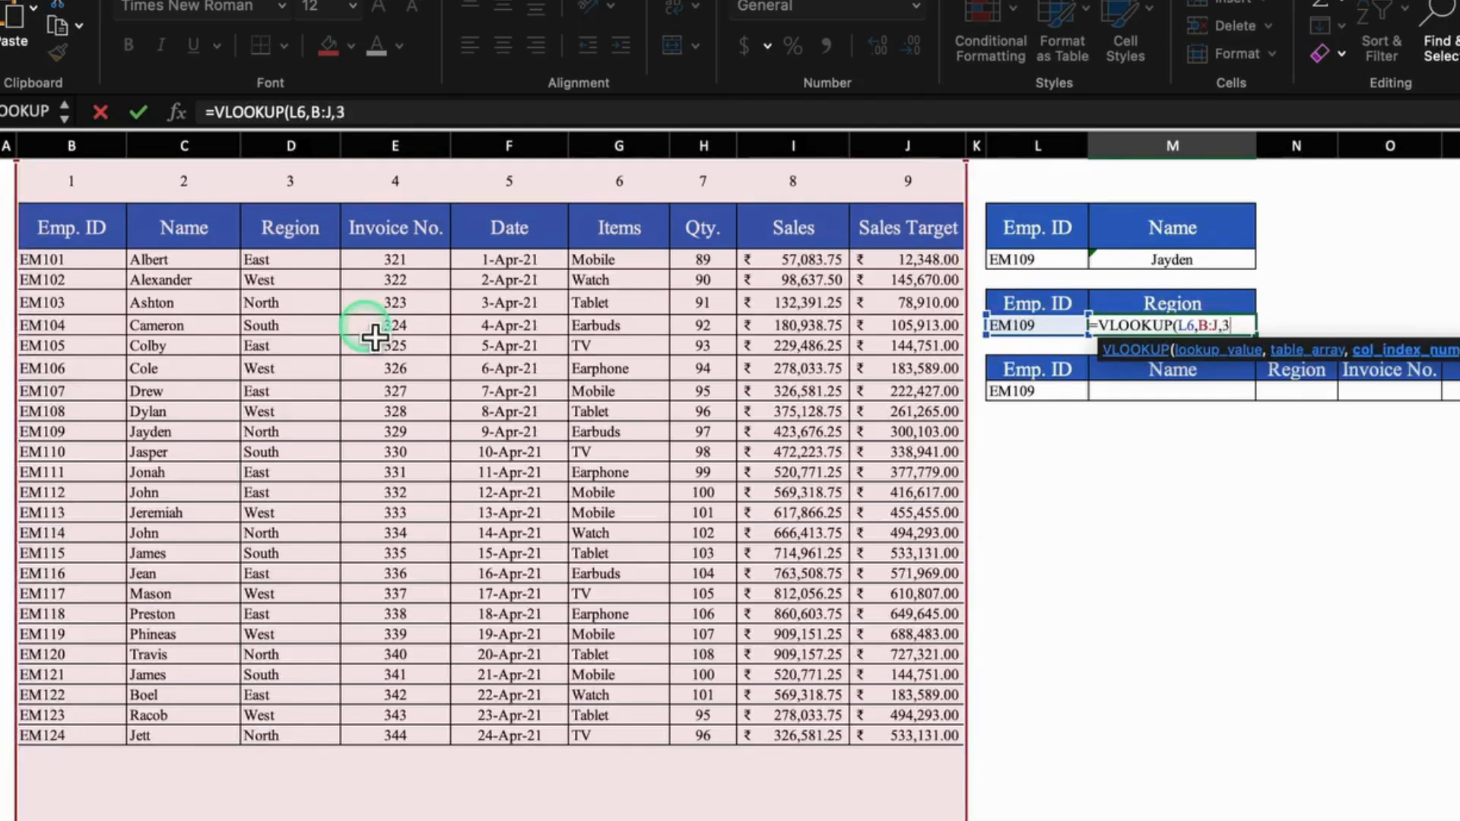
text(,)
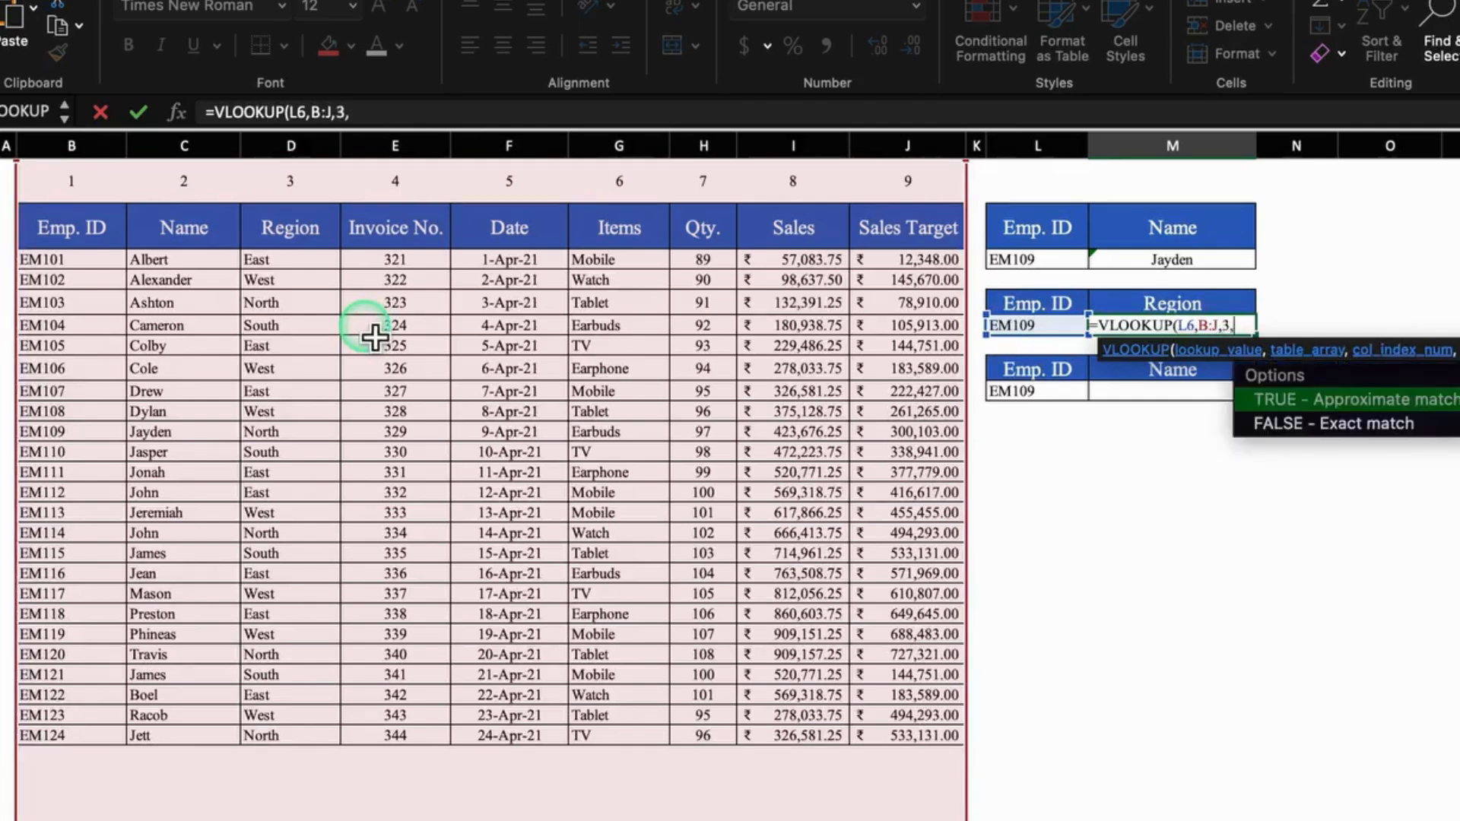
text(0))
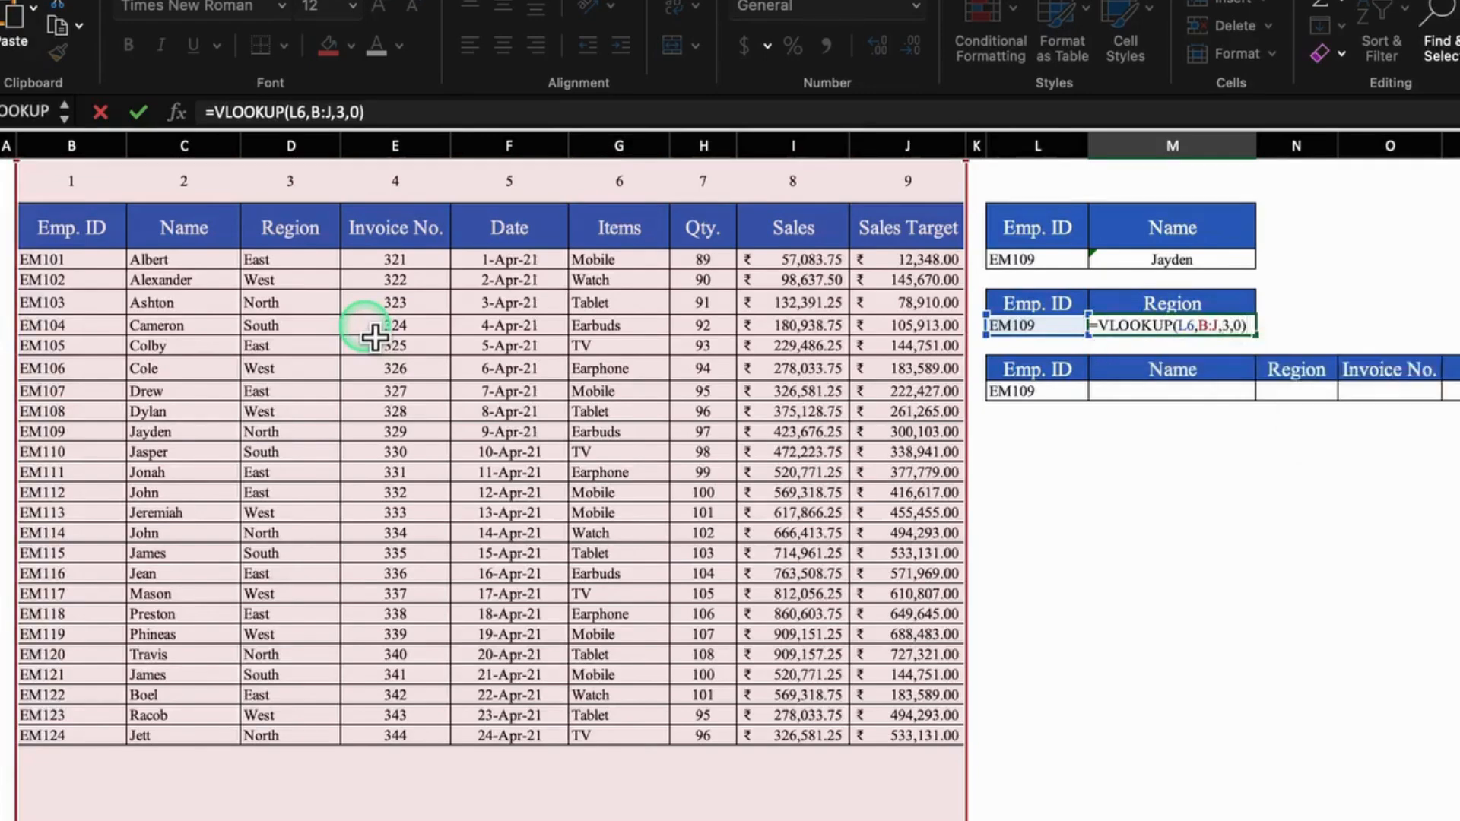
key(Return)
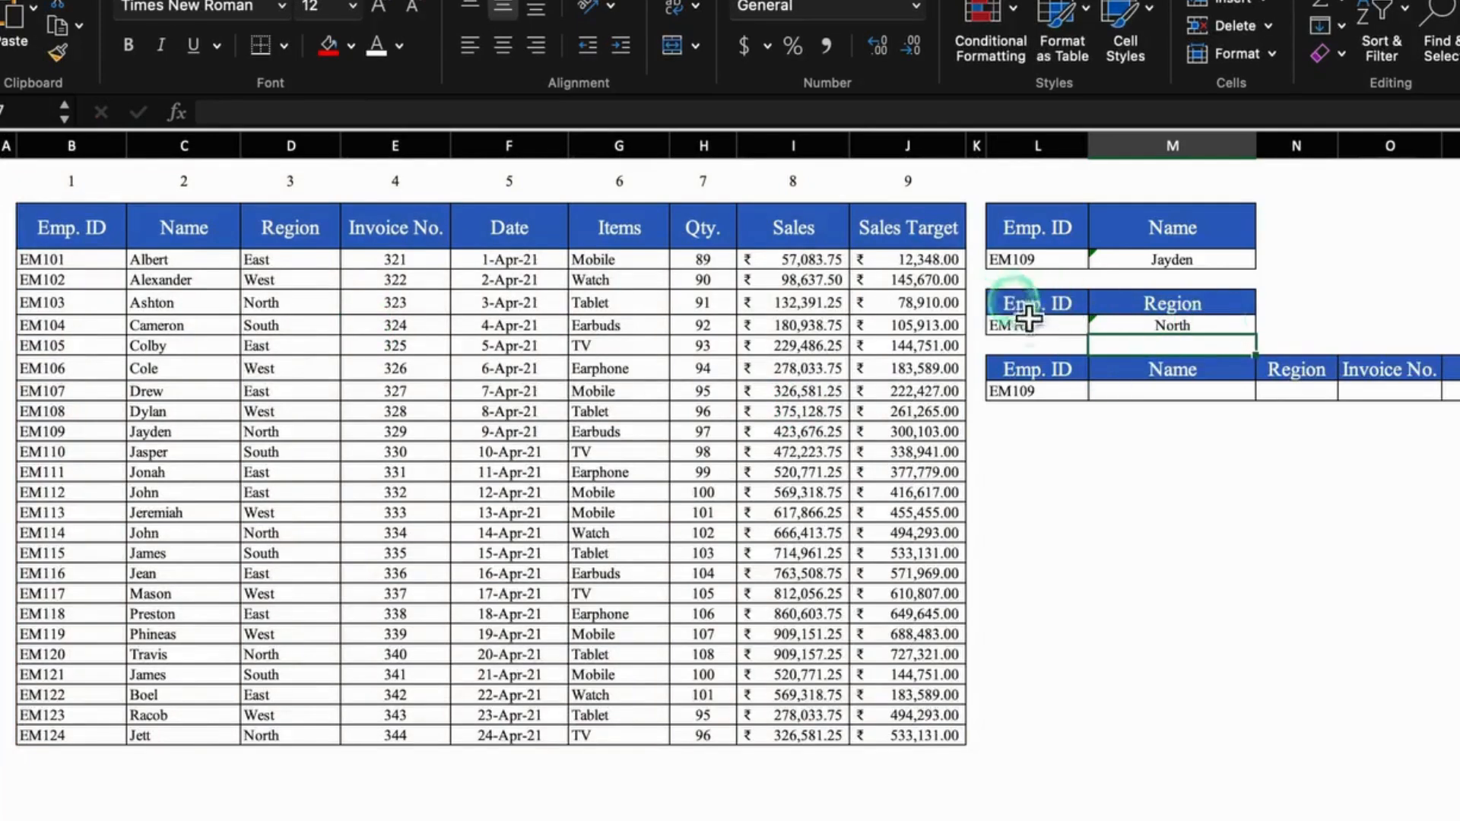
Step: Start a VLOOKUP formula in the third lookup table's Name cell (M9), with the absolute reference $L$9 as lookup value
click(1136, 390)
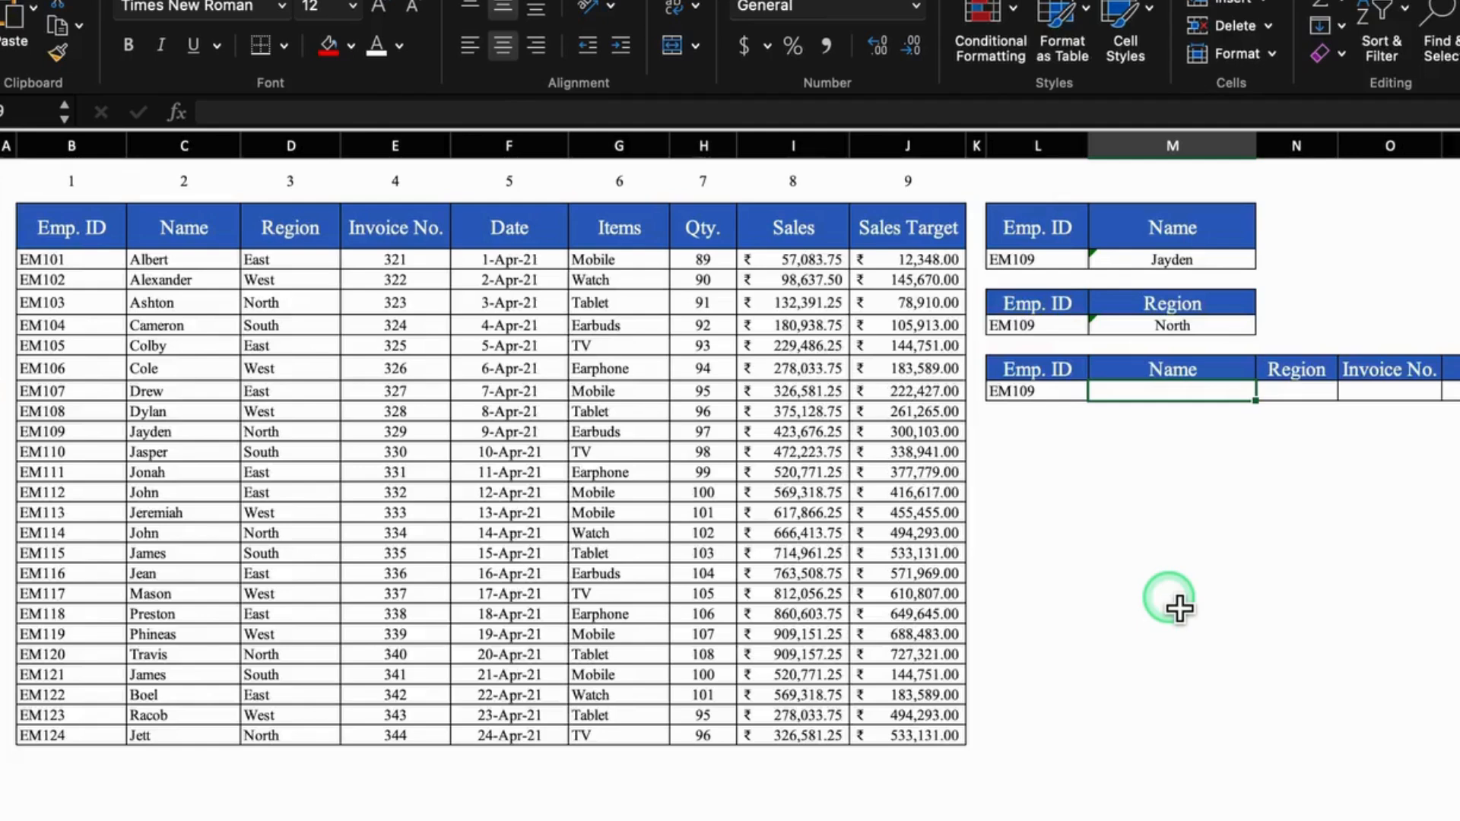
text(=v)
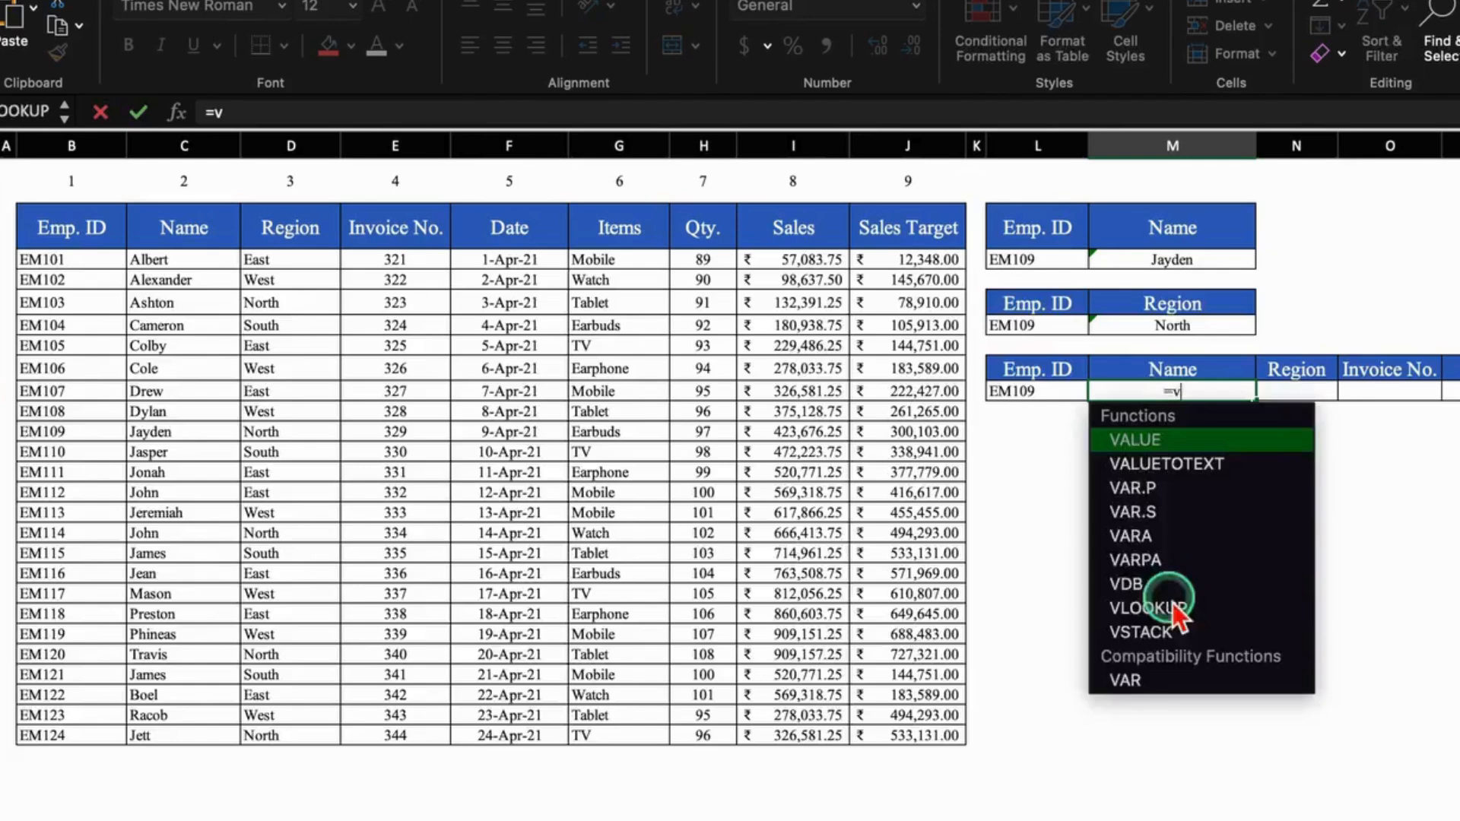
text(lo)
double_click(1130, 455)
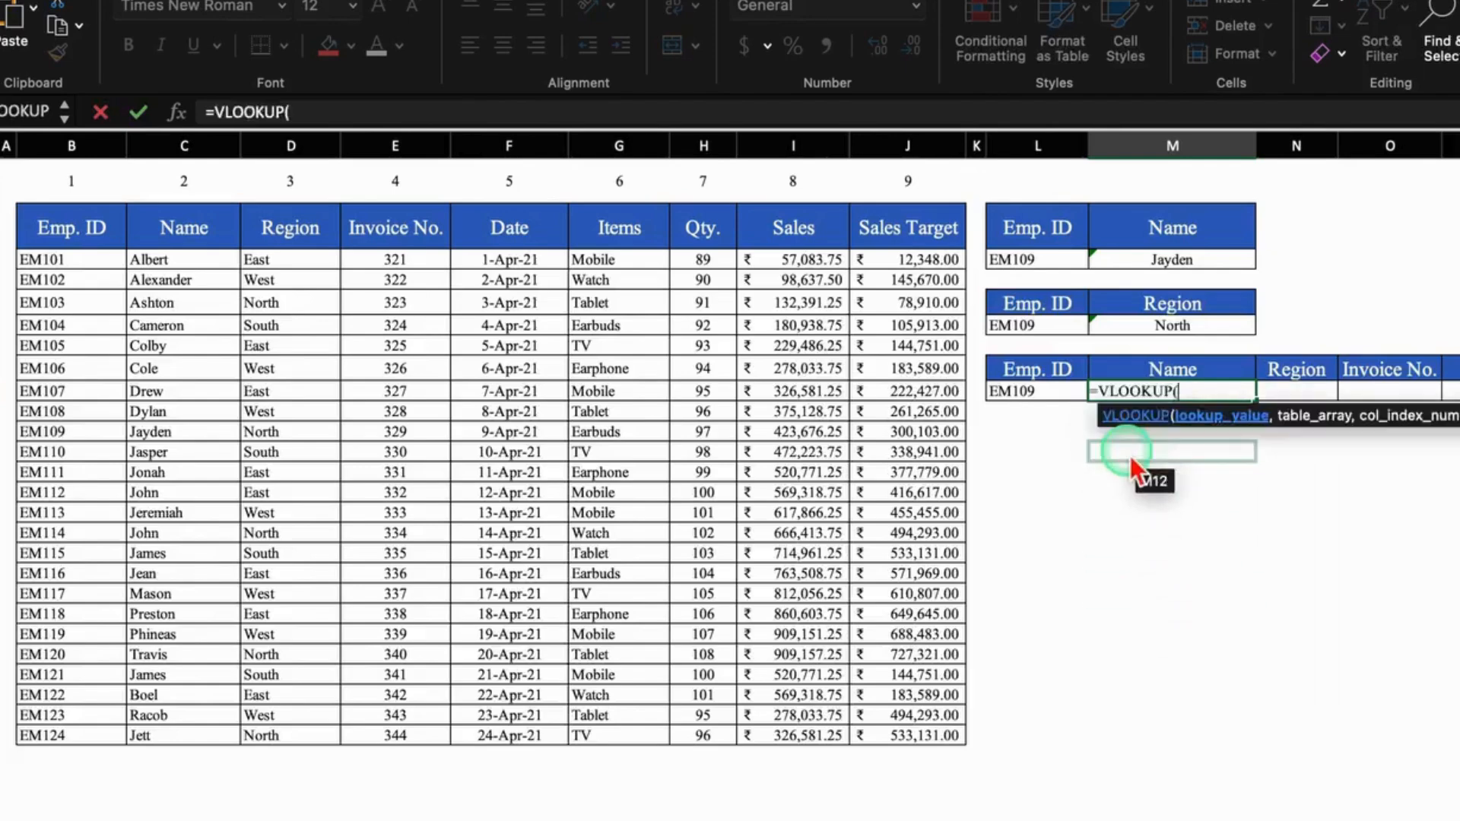
click(1040, 392)
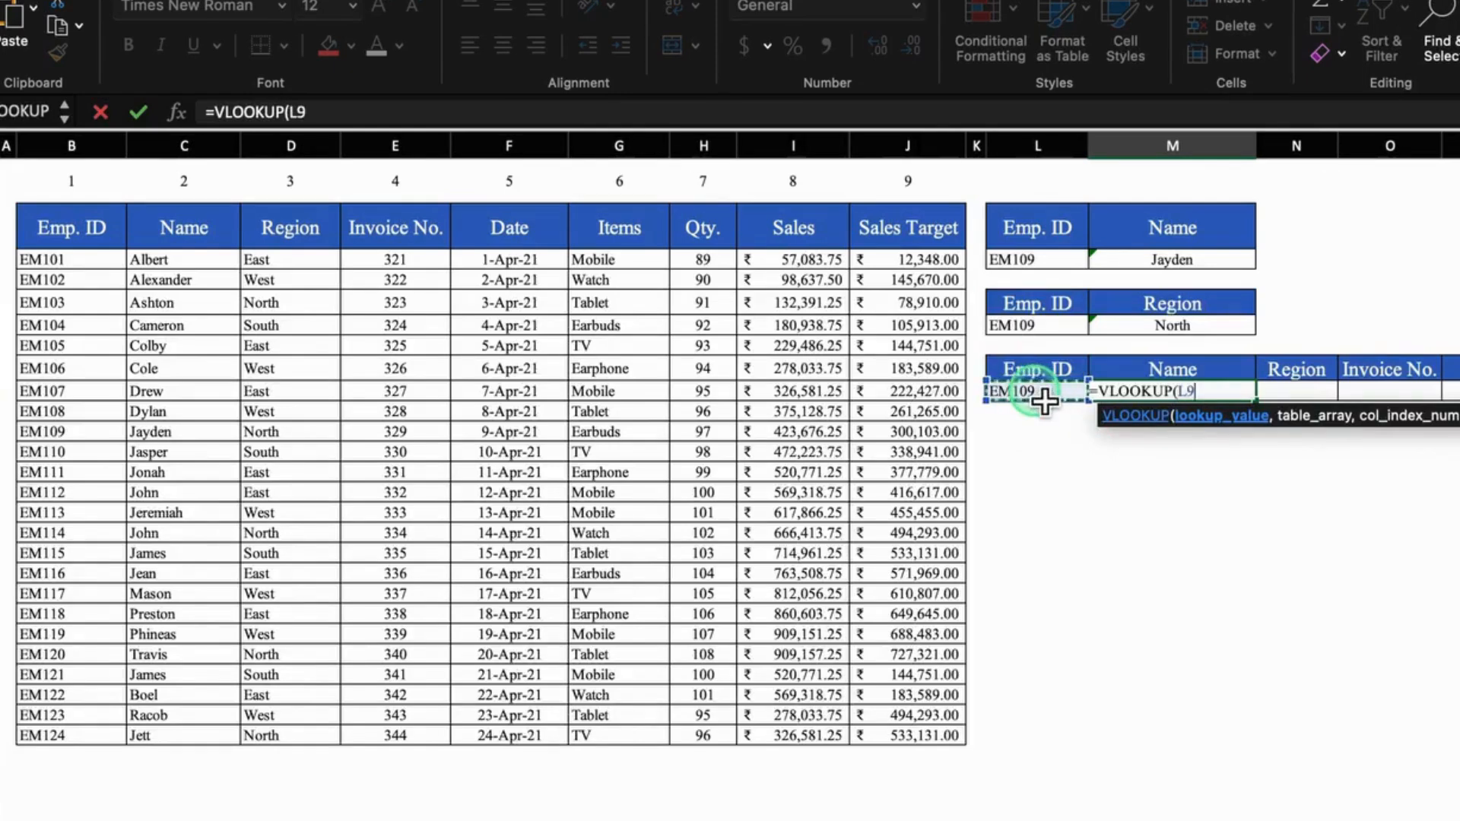
key(F4)
text(,)
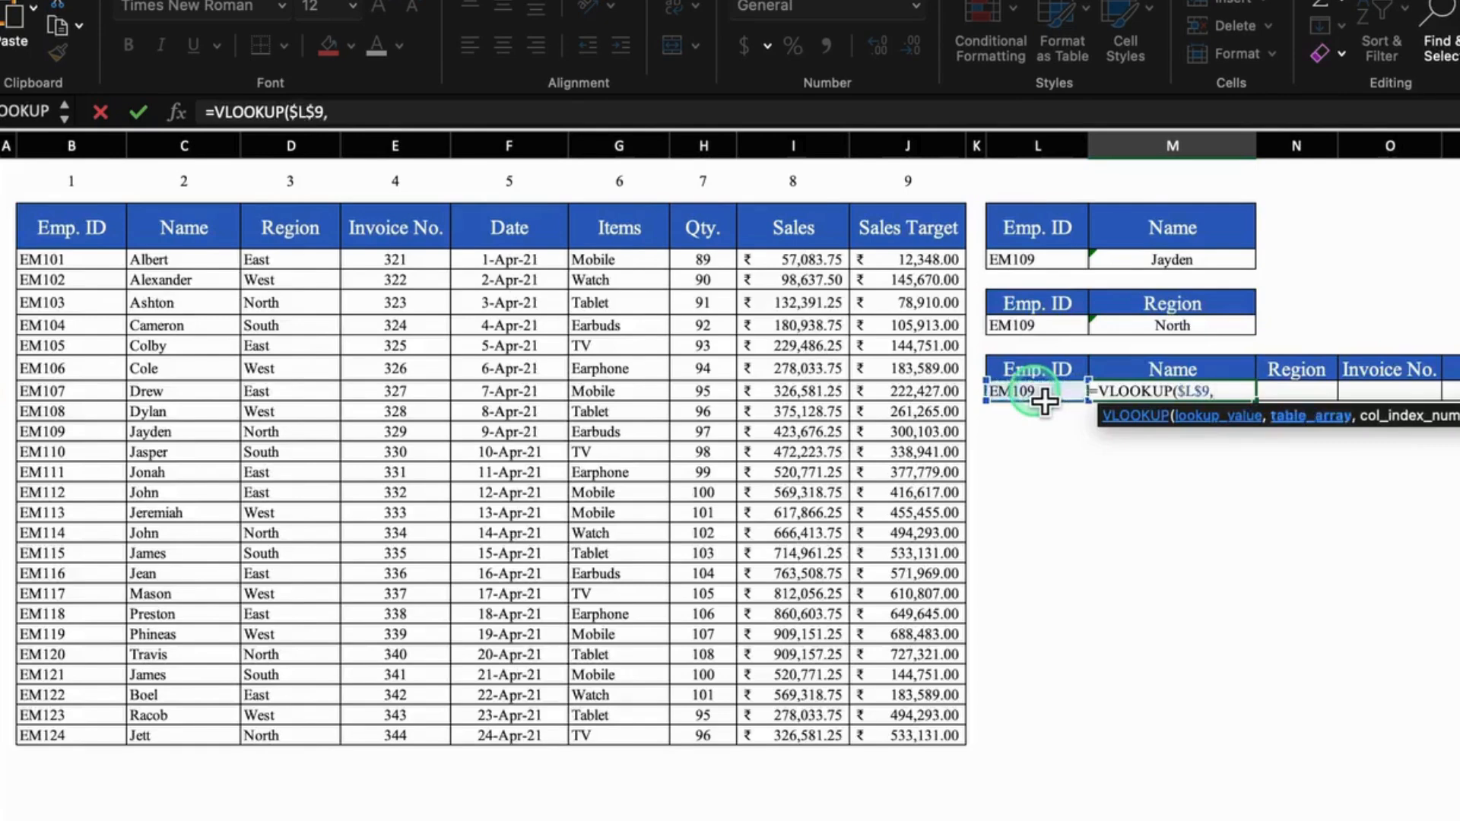
Step: Complete the Name formula with table array $B:$J, column index 2 and exact match 0
drag(71, 146, 948, 201)
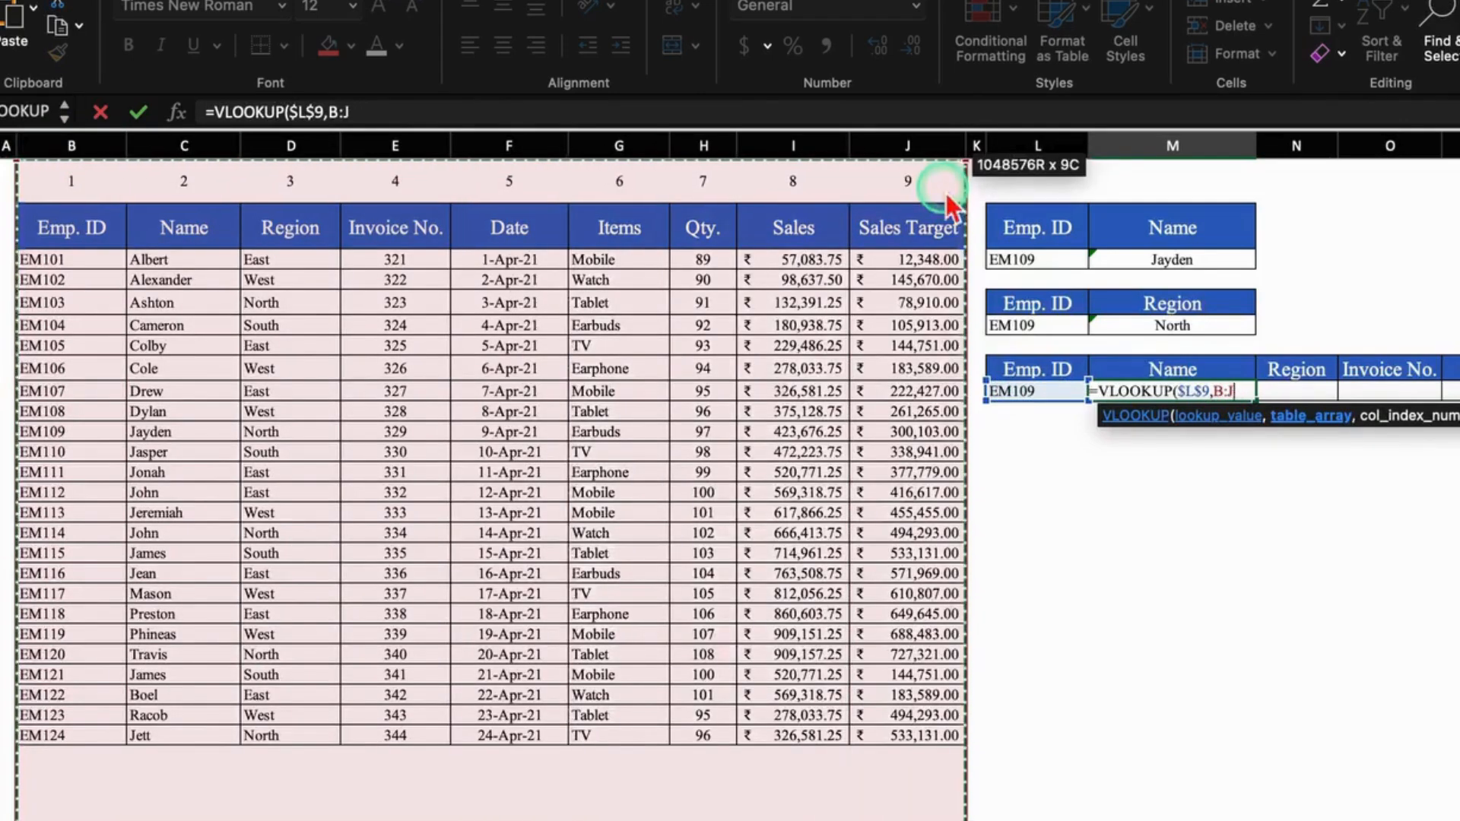
key(F4)
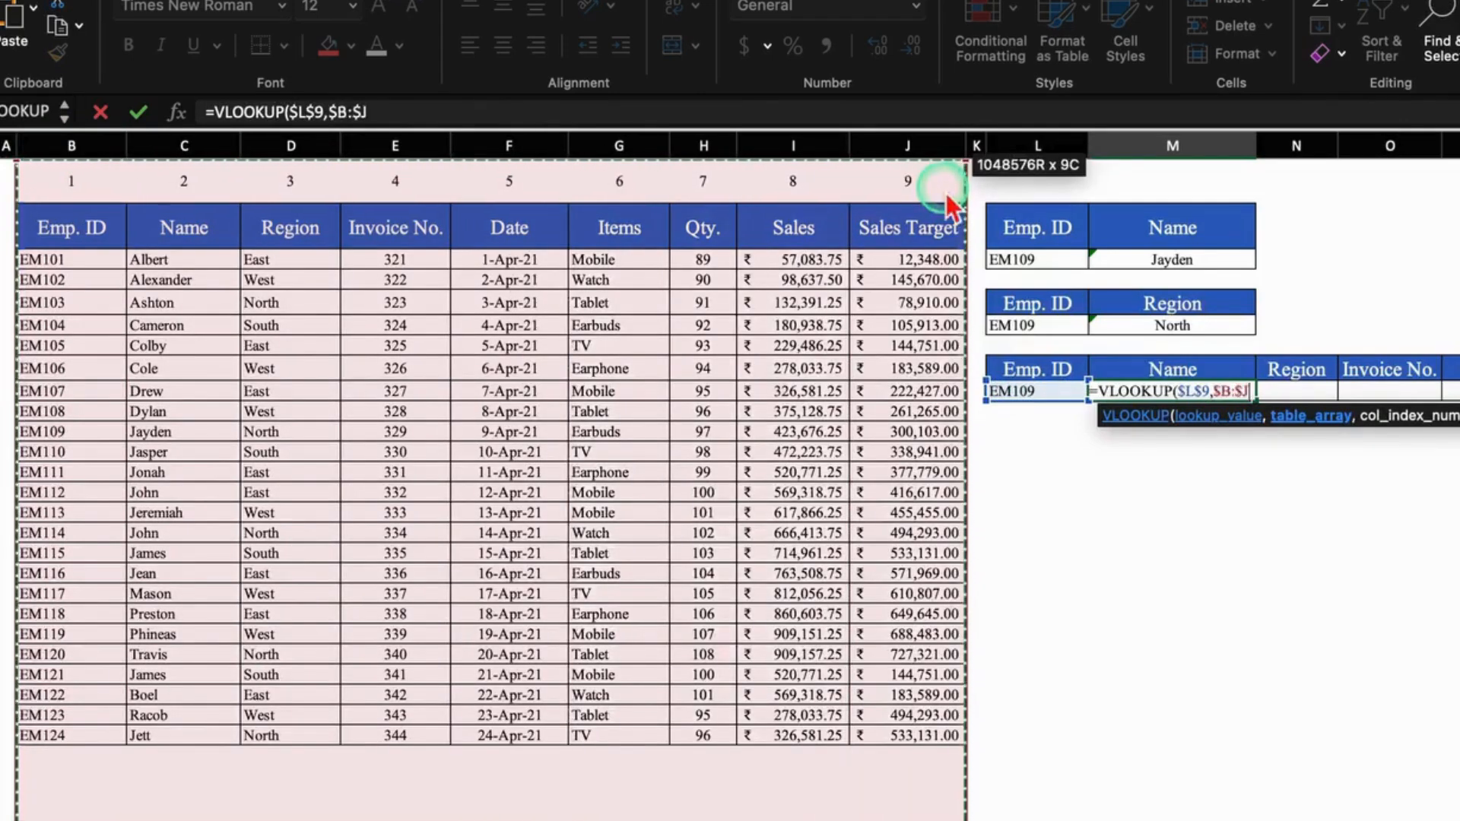
text(,)
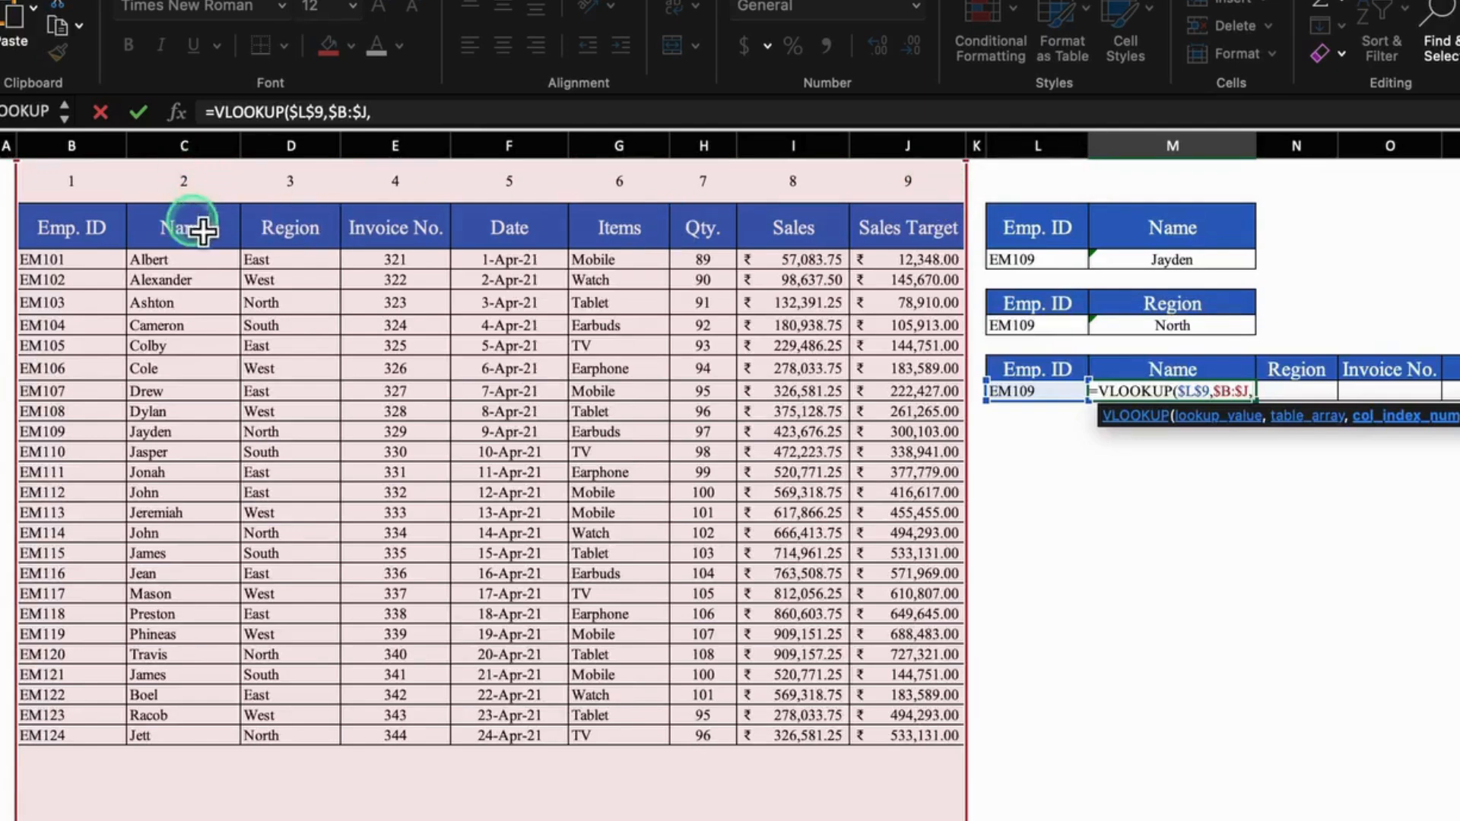
text(2)
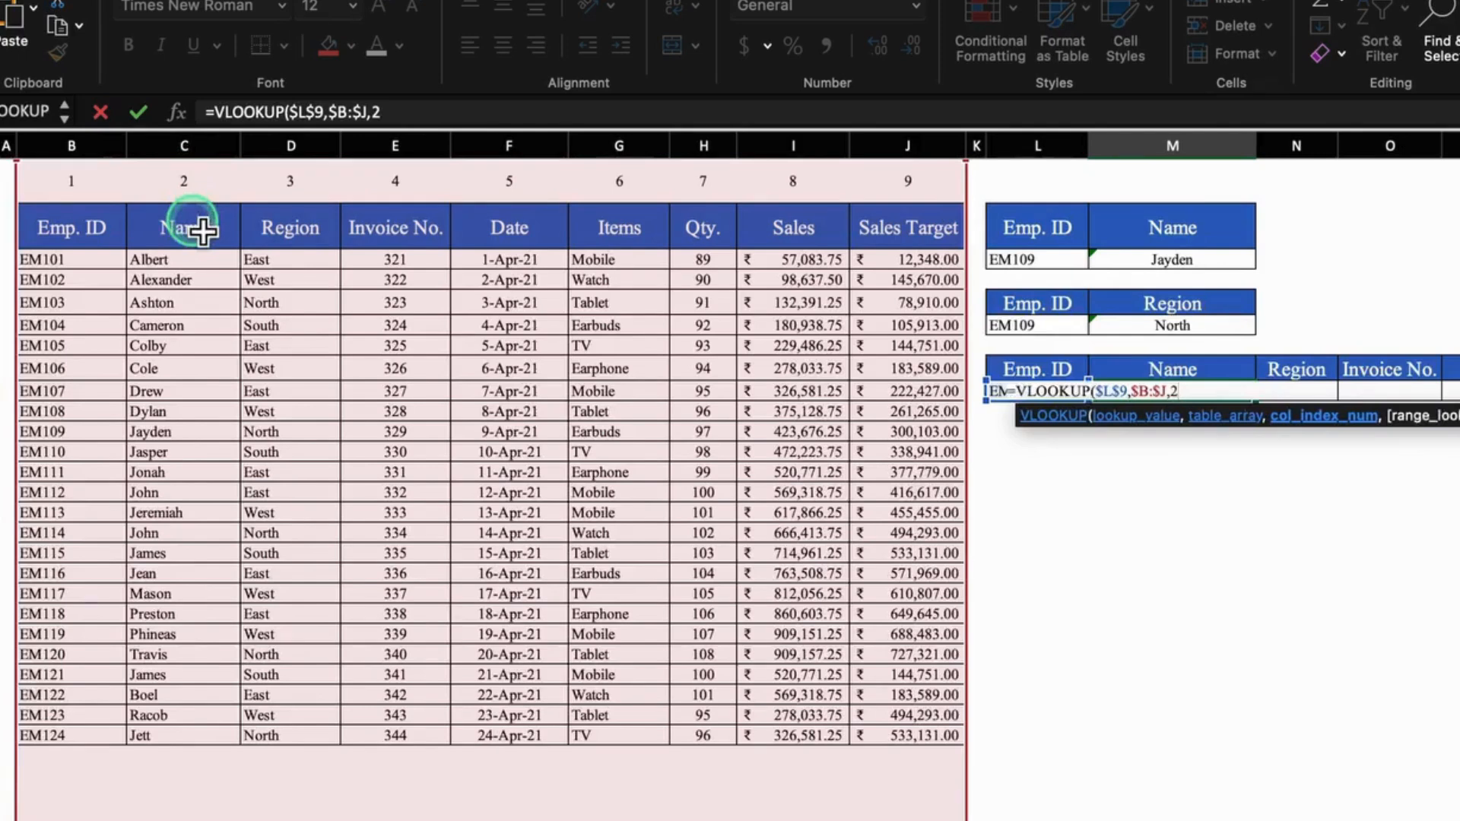
text(,0)
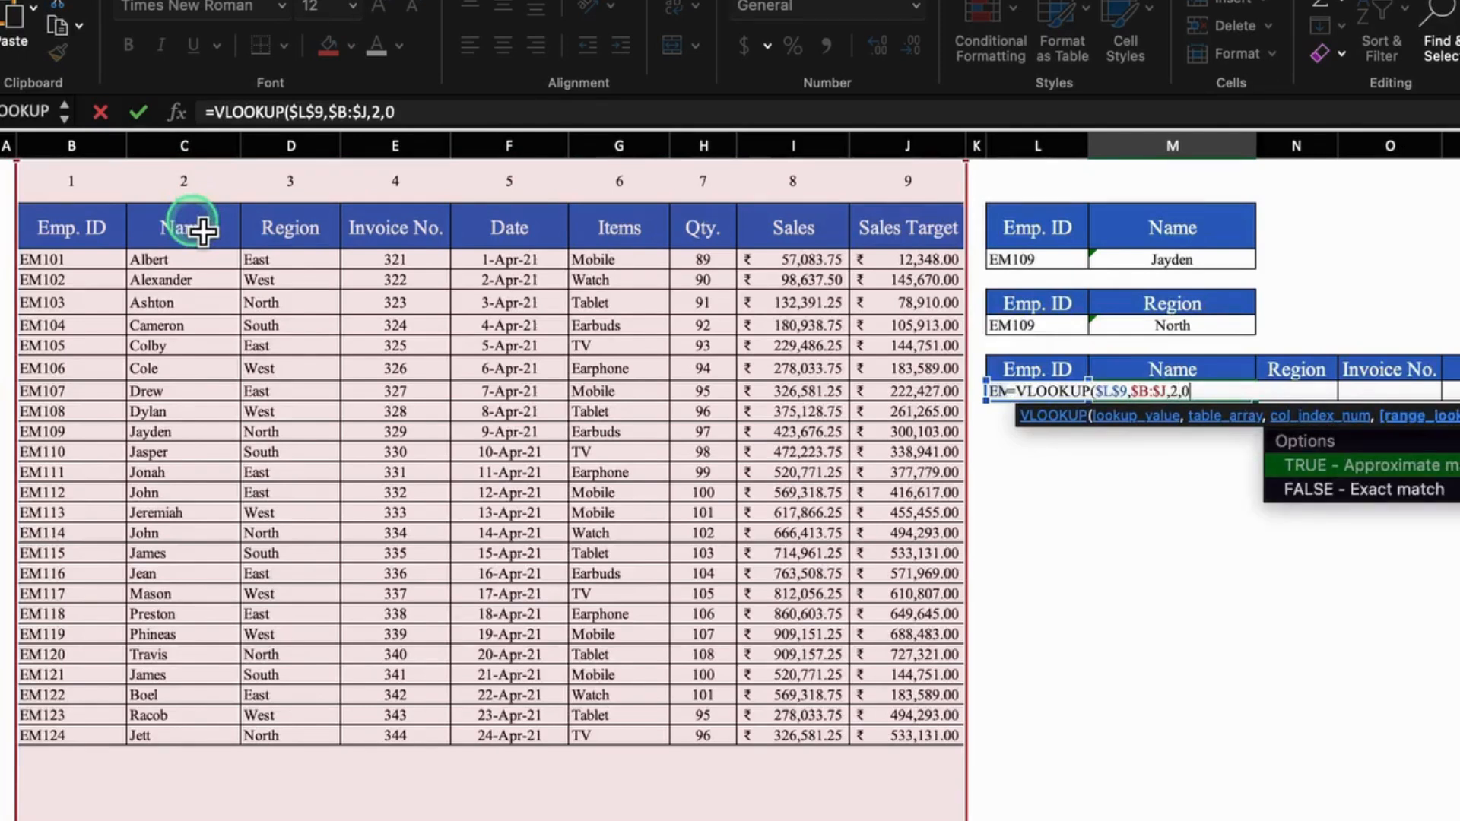
text())
key(Return)
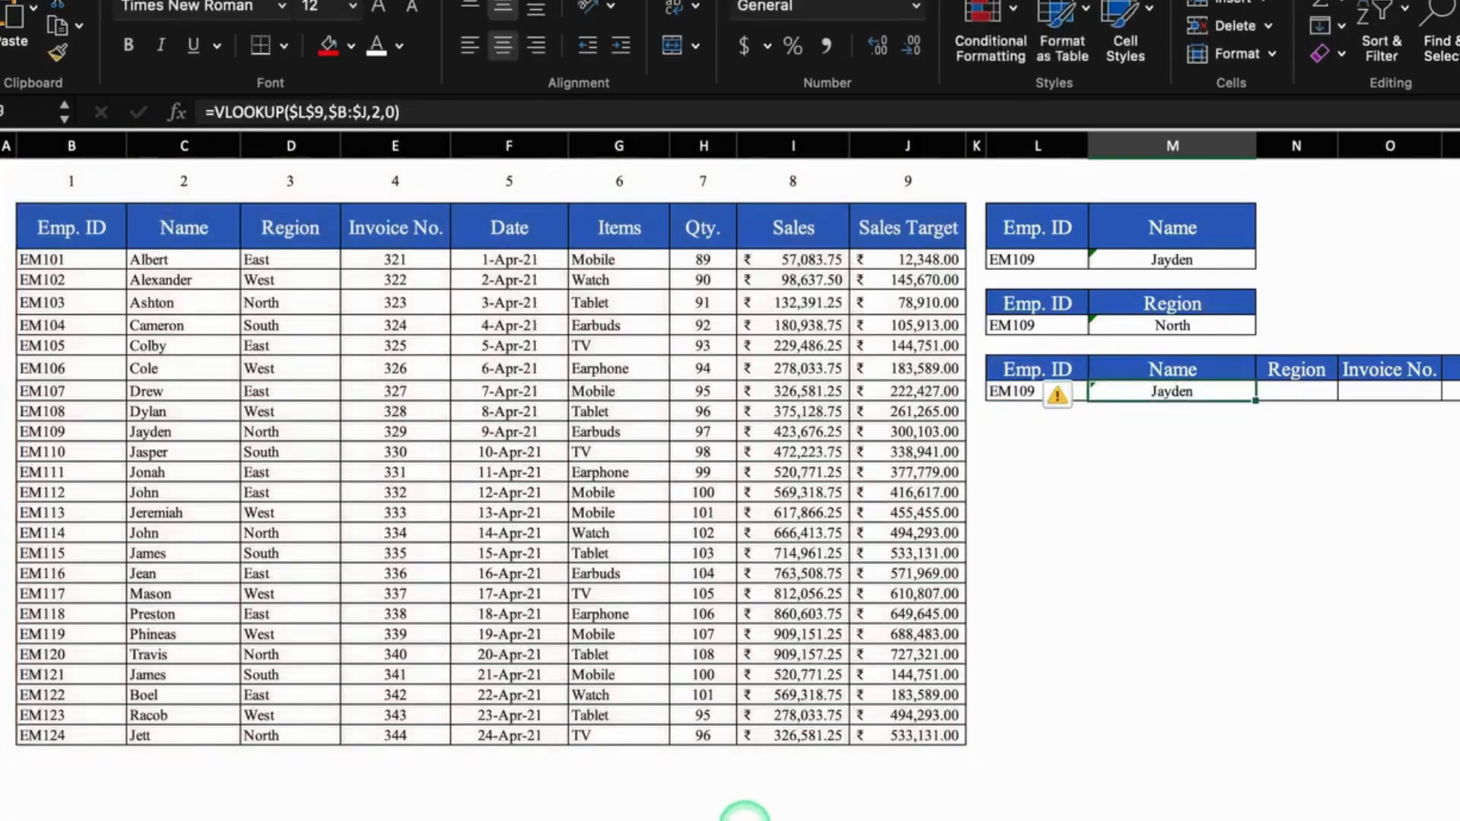
Step: Fill the Name cell's VLOOKUP formula across the third lookup table's row through the Sales column
scroll(1037, 813, right, 5)
scroll(1012, 809, right, 2)
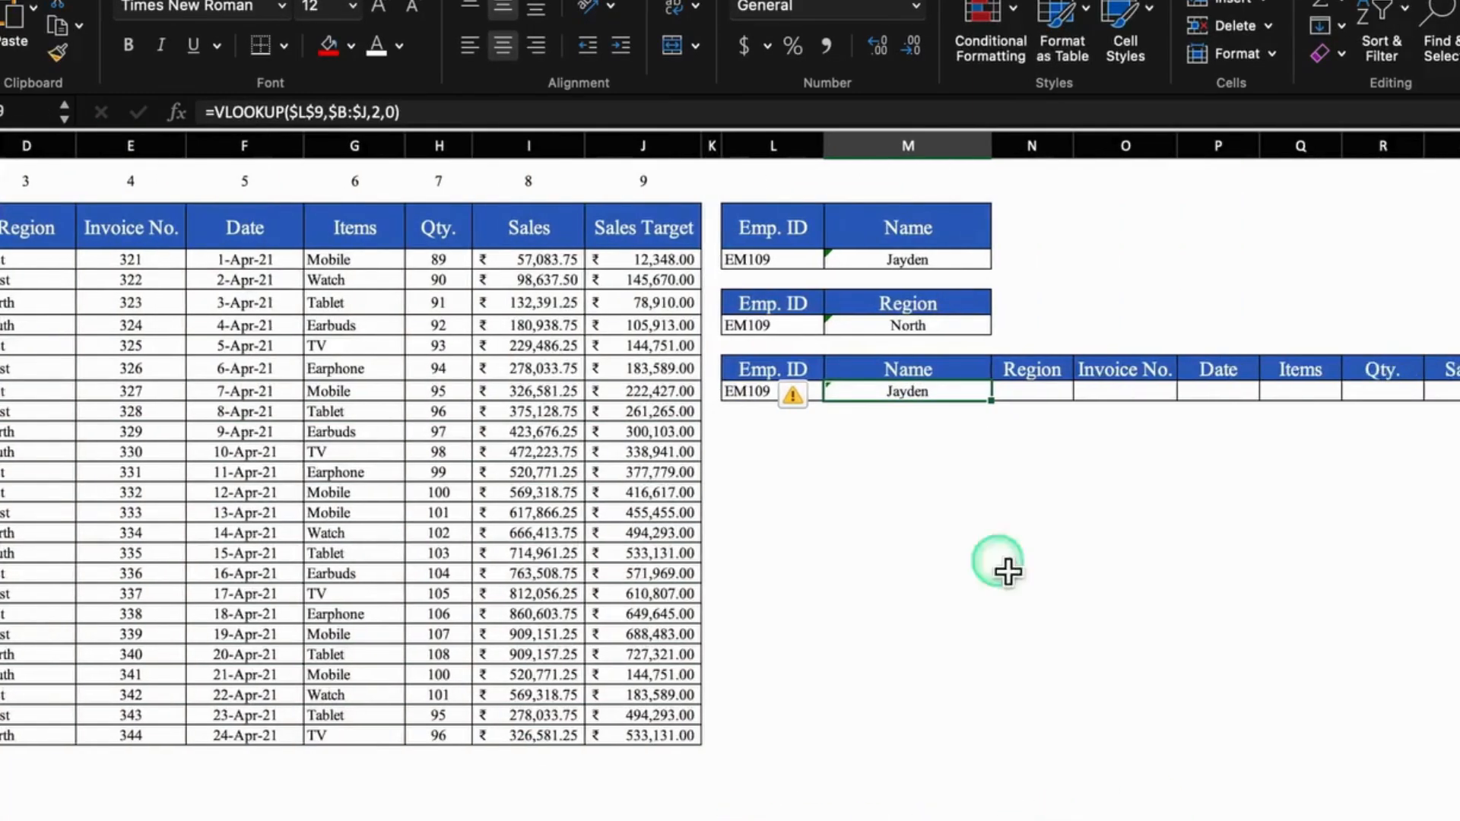
drag(992, 401, 1455, 416)
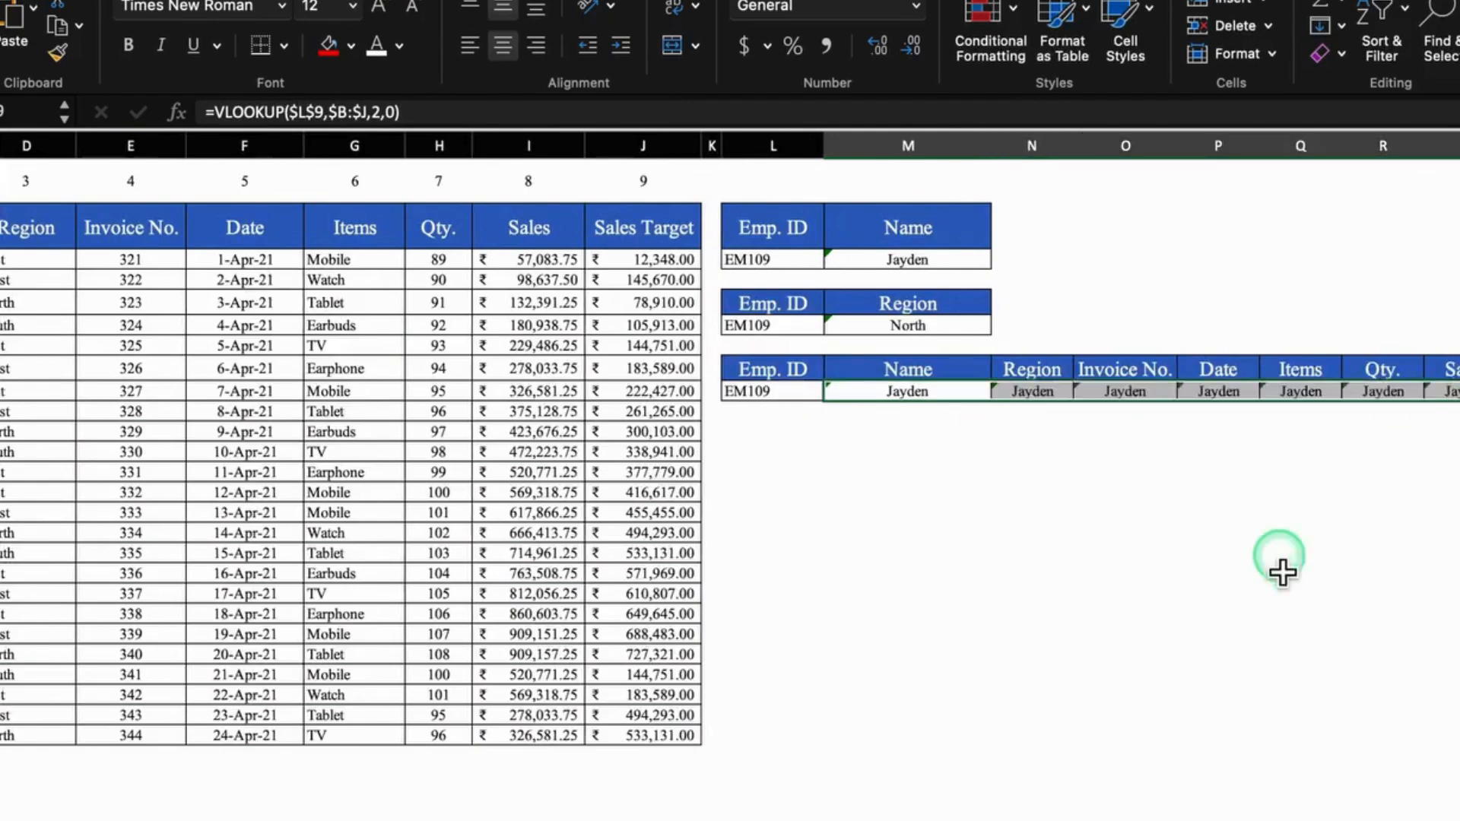
click(1271, 582)
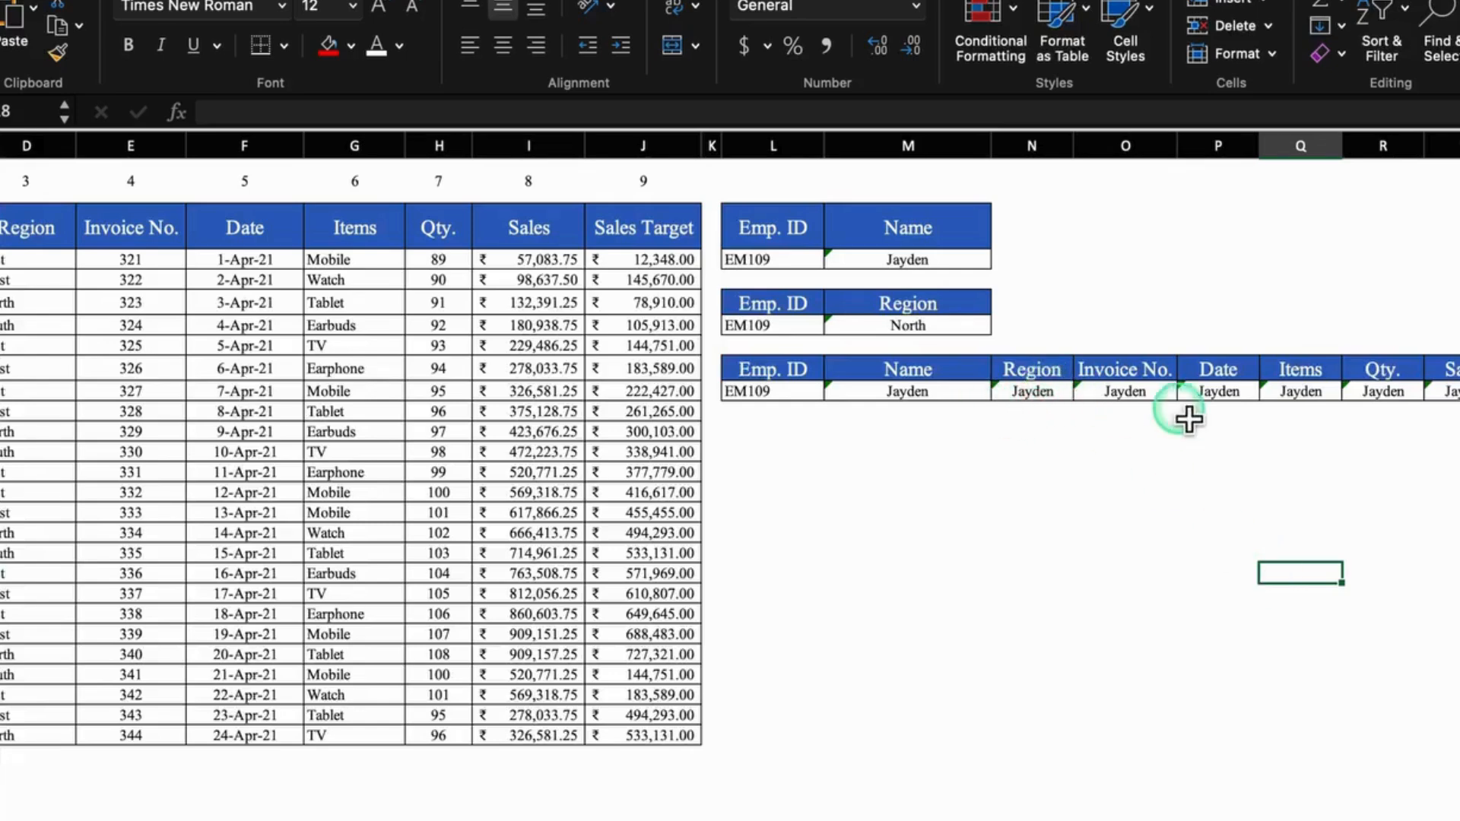
Step: Set the column index in the third lookup table's Region formula to 3
click(1038, 390)
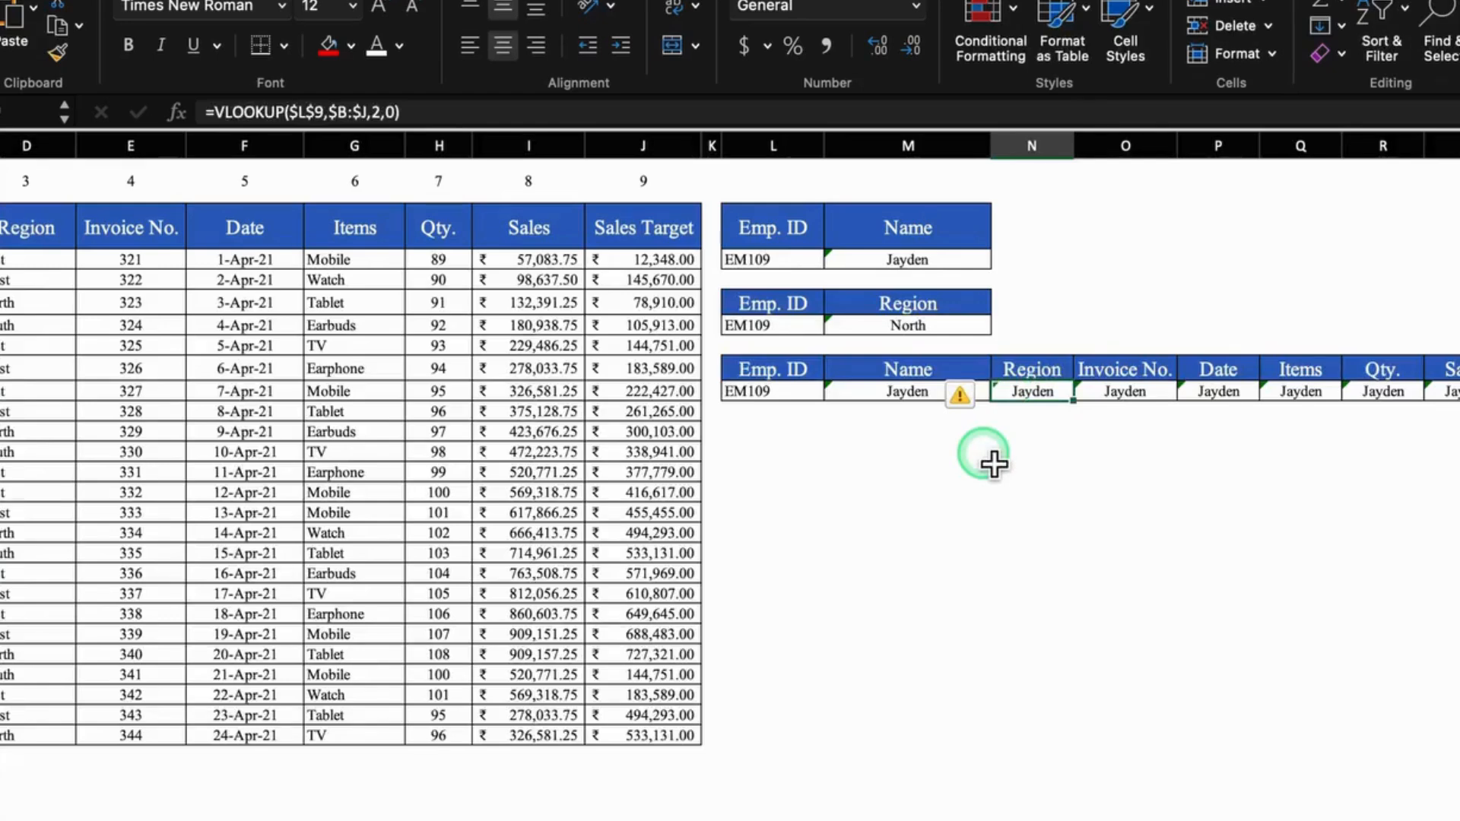
click(378, 112)
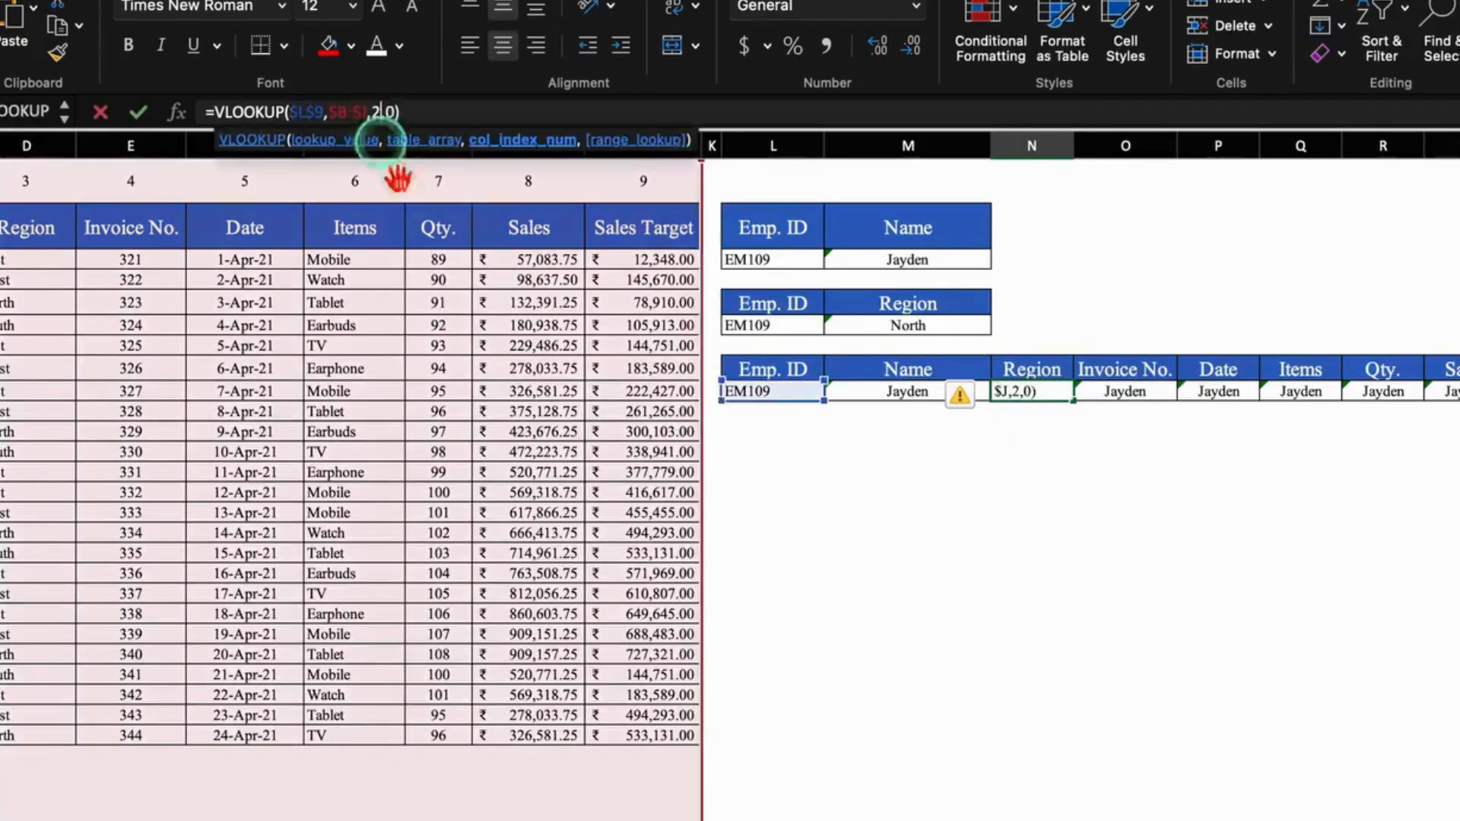
key(BackSpace)
text(3)
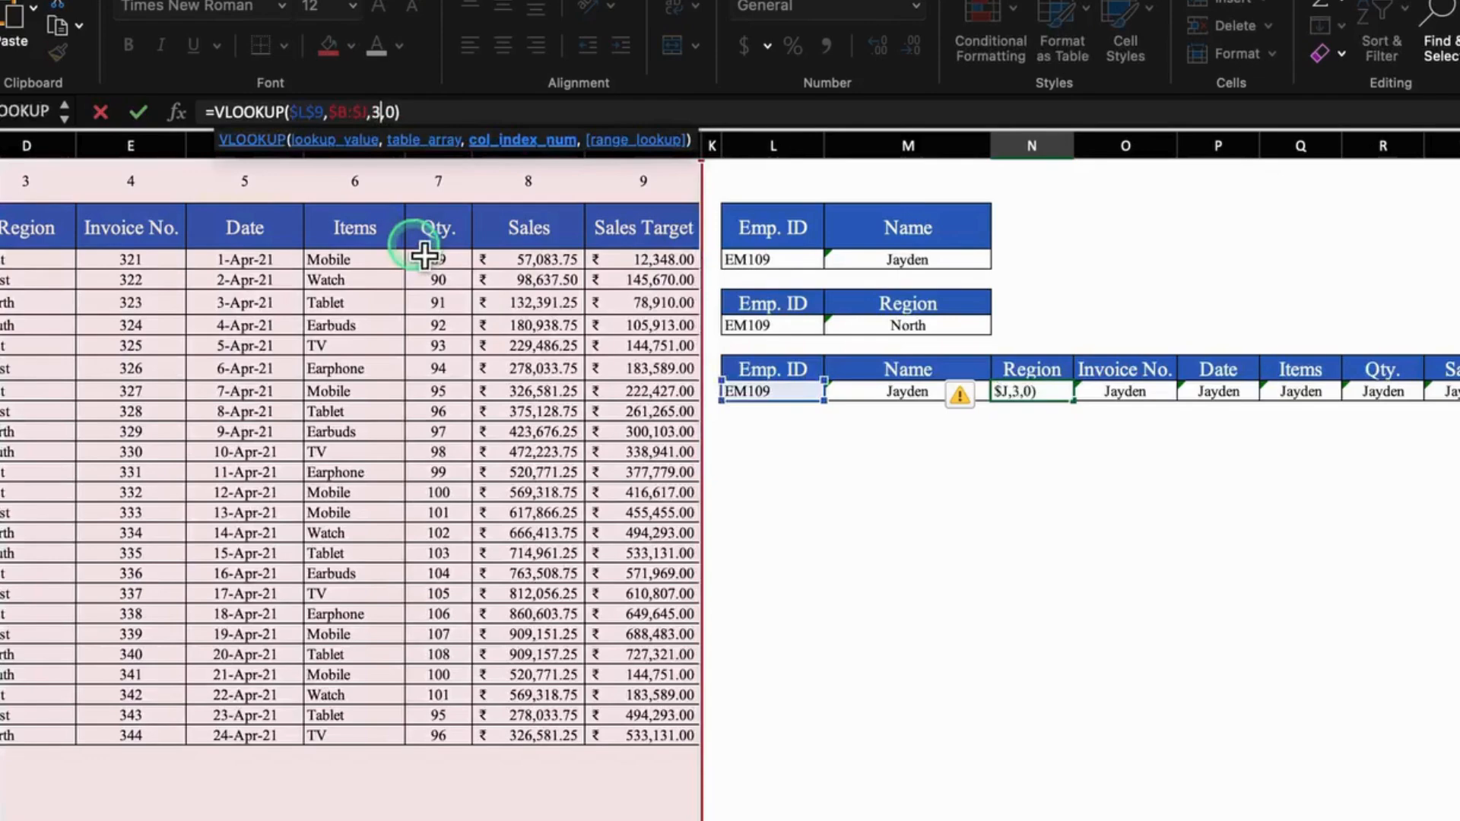
key(Return)
Step: Set the column index in the Invoice No. lookup formula to 4
click(1140, 393)
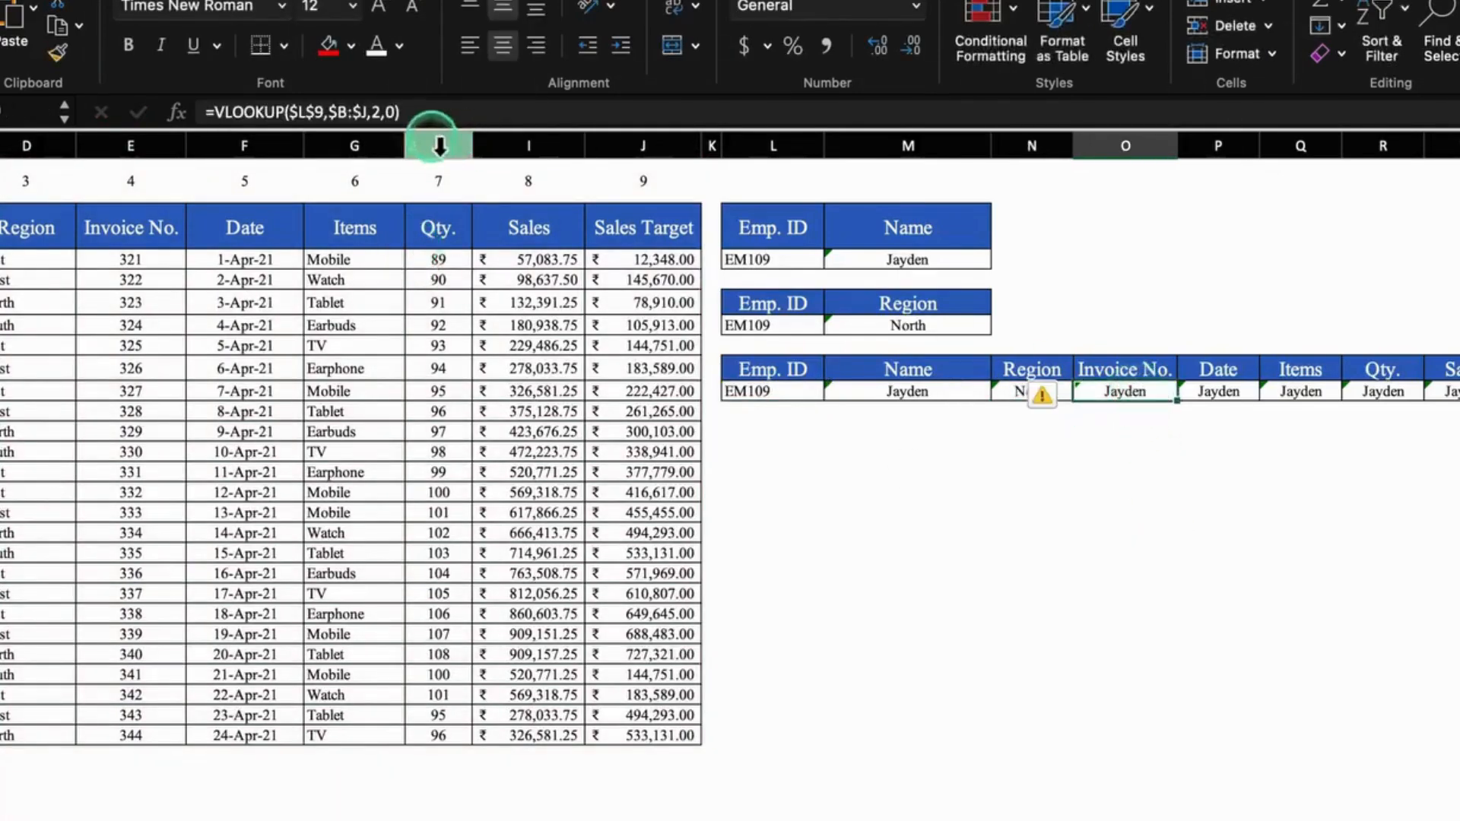
click(381, 112)
key(BackSpace)
text(4)
key(Return)
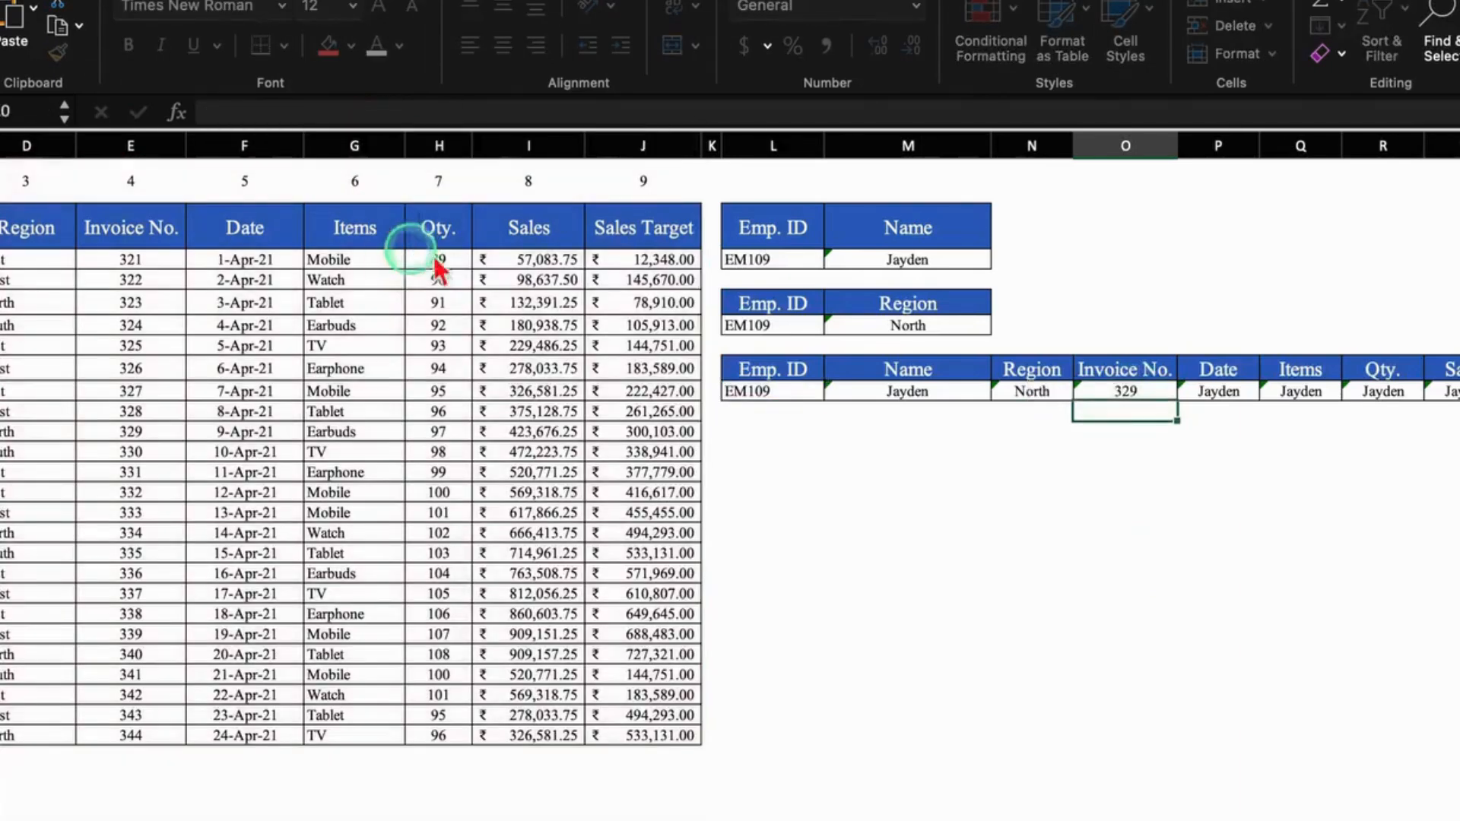
Step: Set the column index in the Date lookup formula to 5
click(1248, 396)
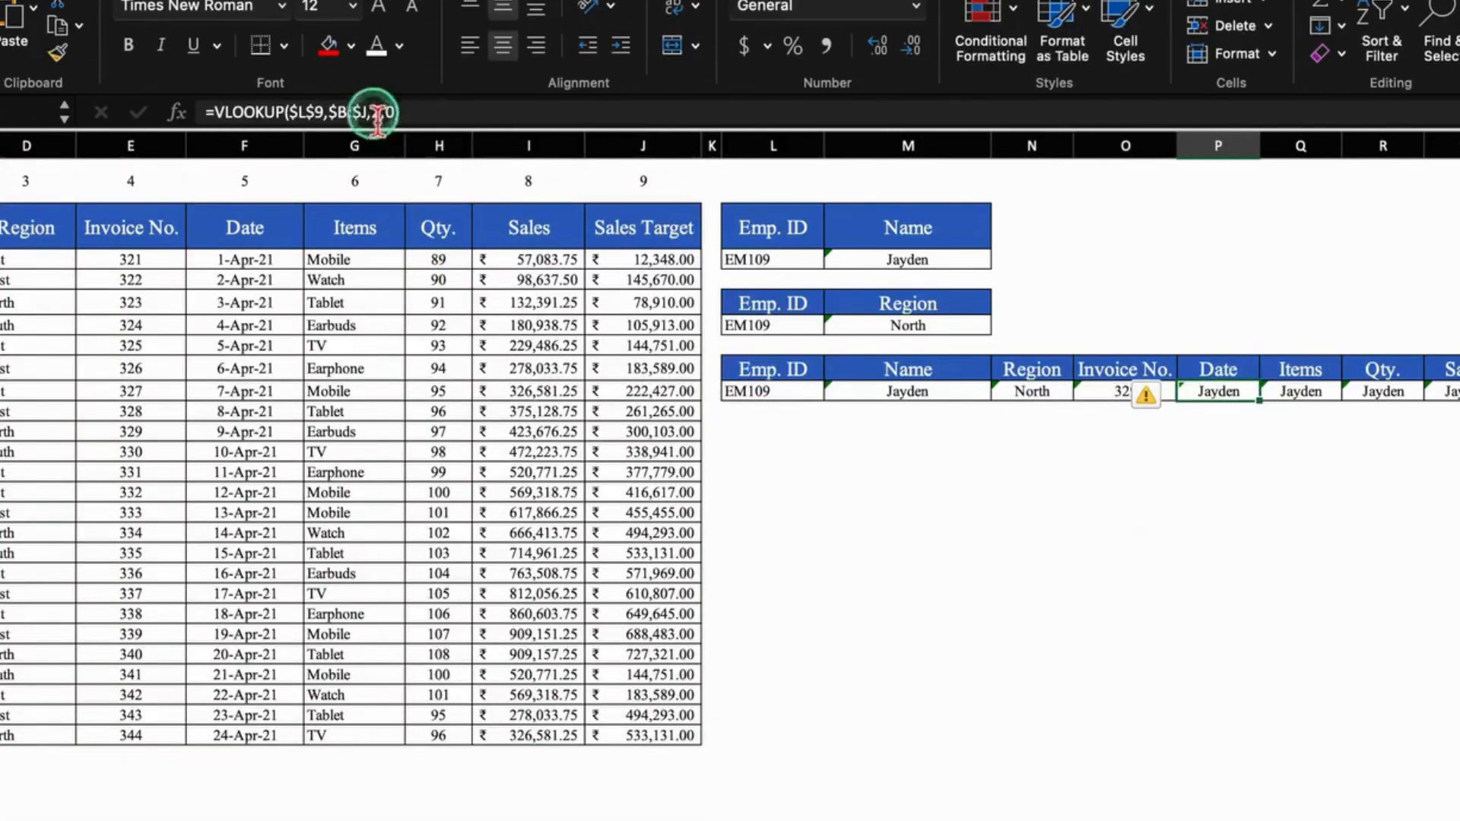
click(383, 113)
key(BackSpace)
text(5)
key(Return)
Step: Format the lookup table's Date result cell as a date of type 14-Mar-12
click(1225, 397)
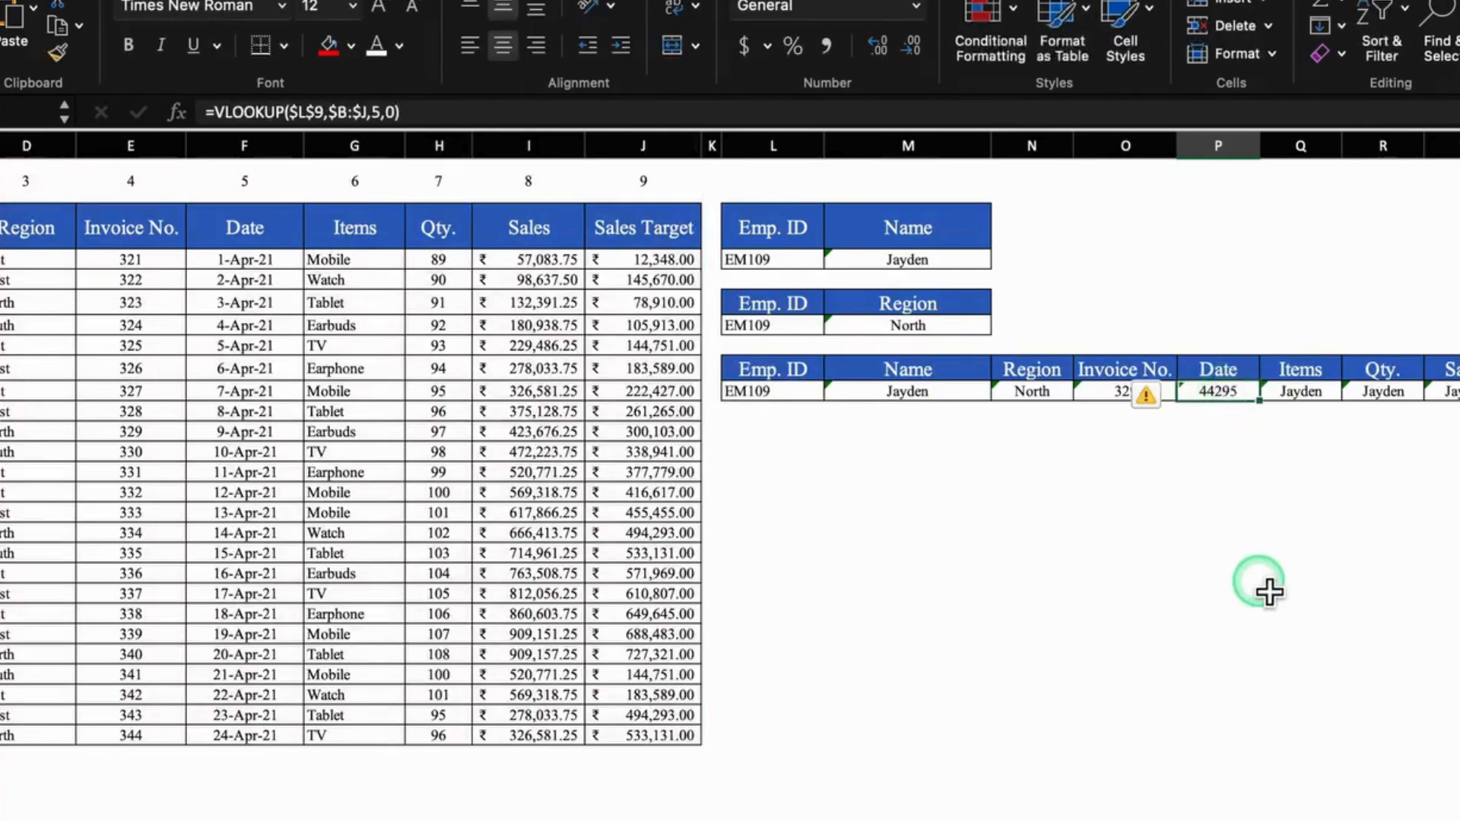
right_click(1217, 399)
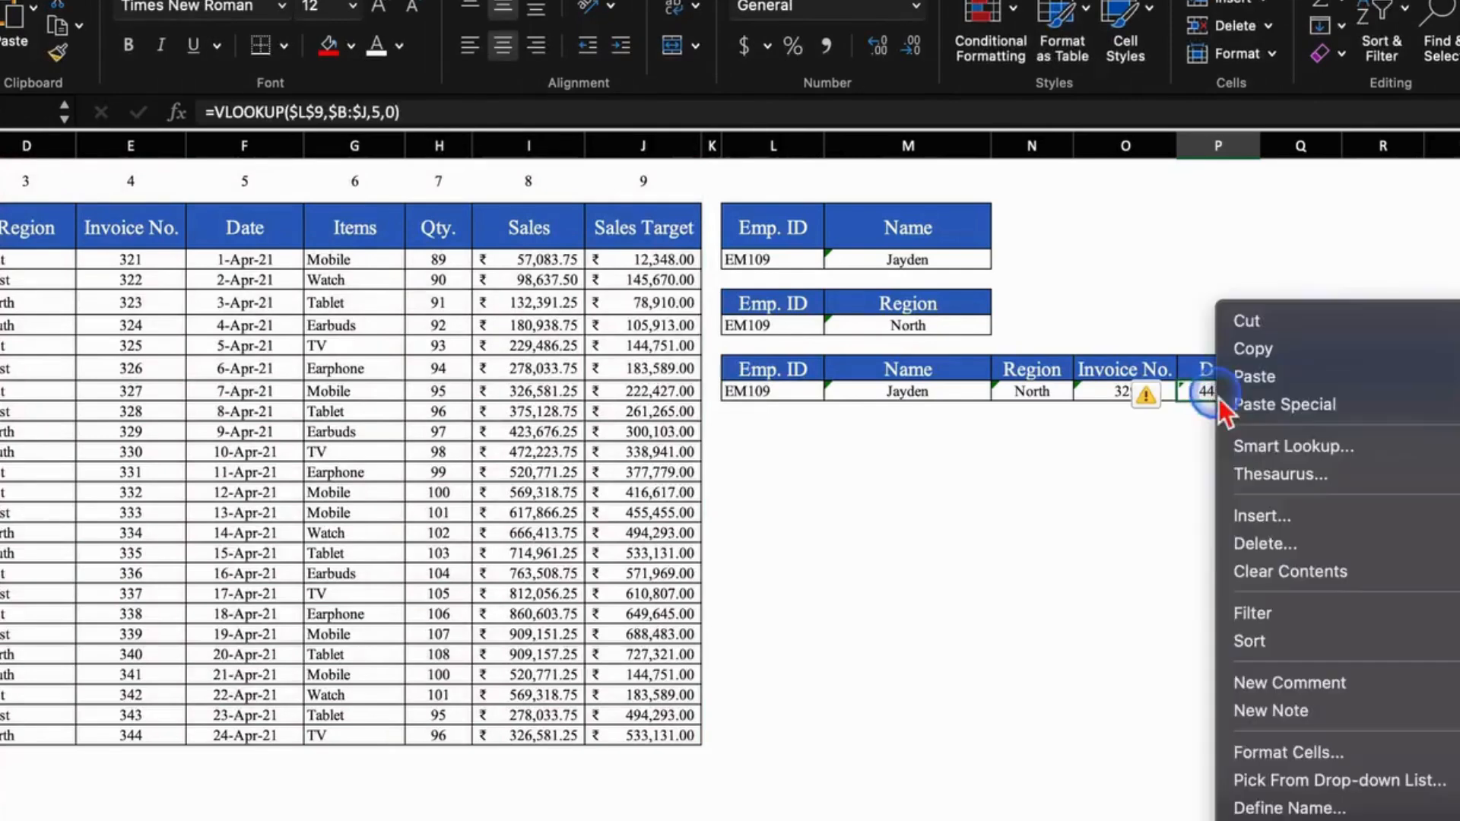
click(1315, 751)
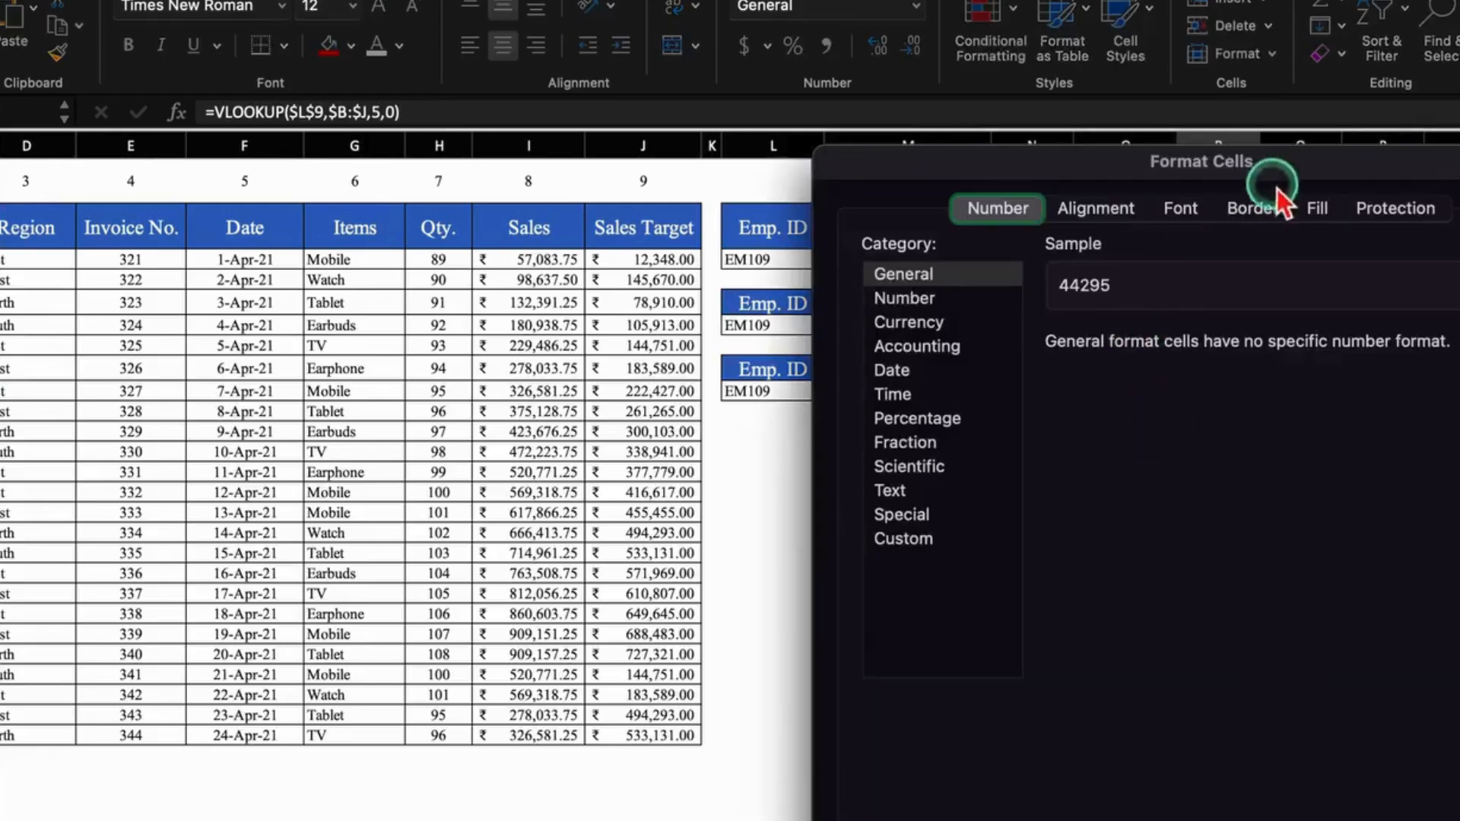
drag(1270, 176, 1072, 52)
click(679, 239)
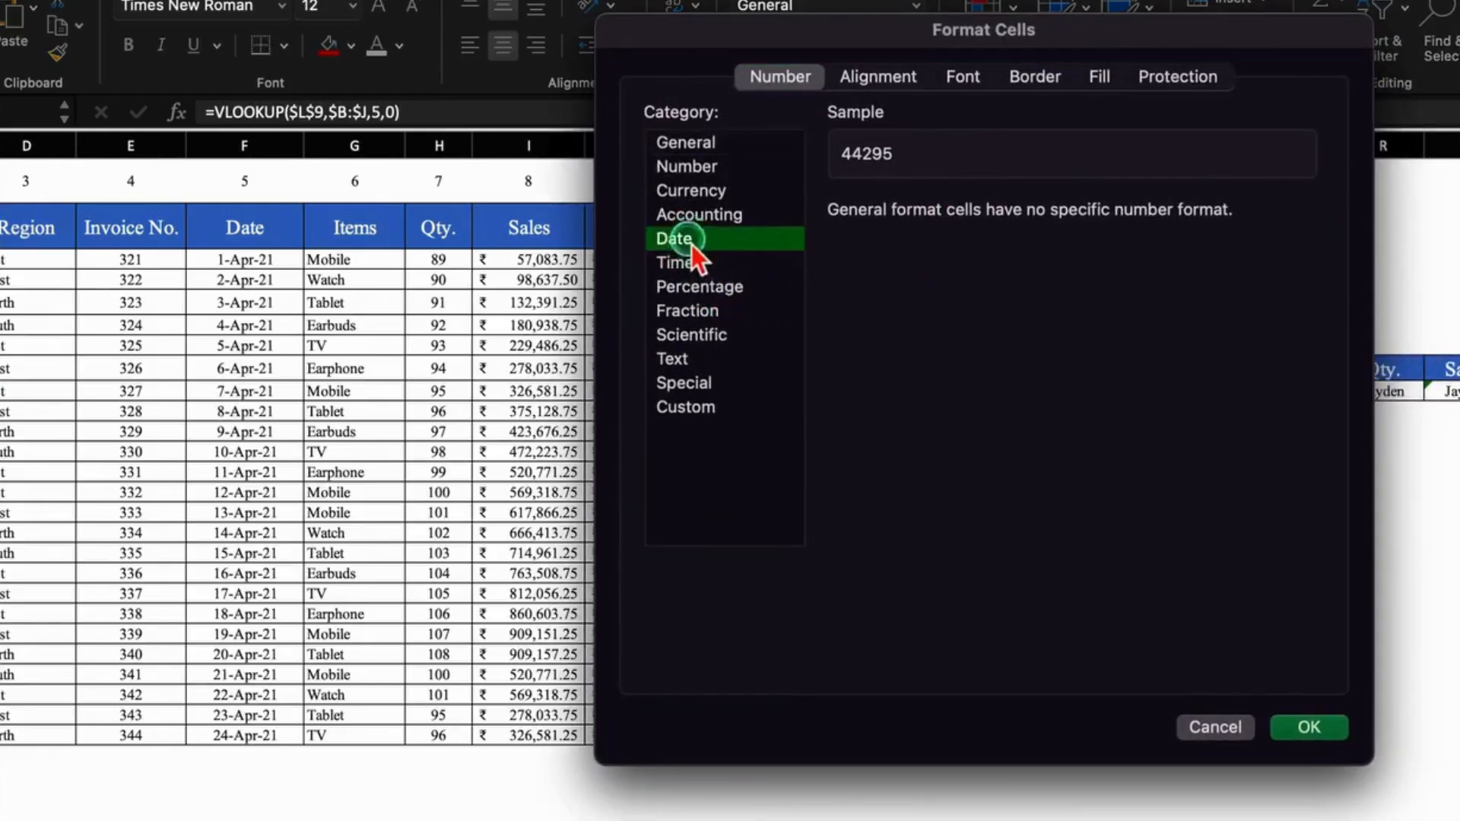
click(875, 411)
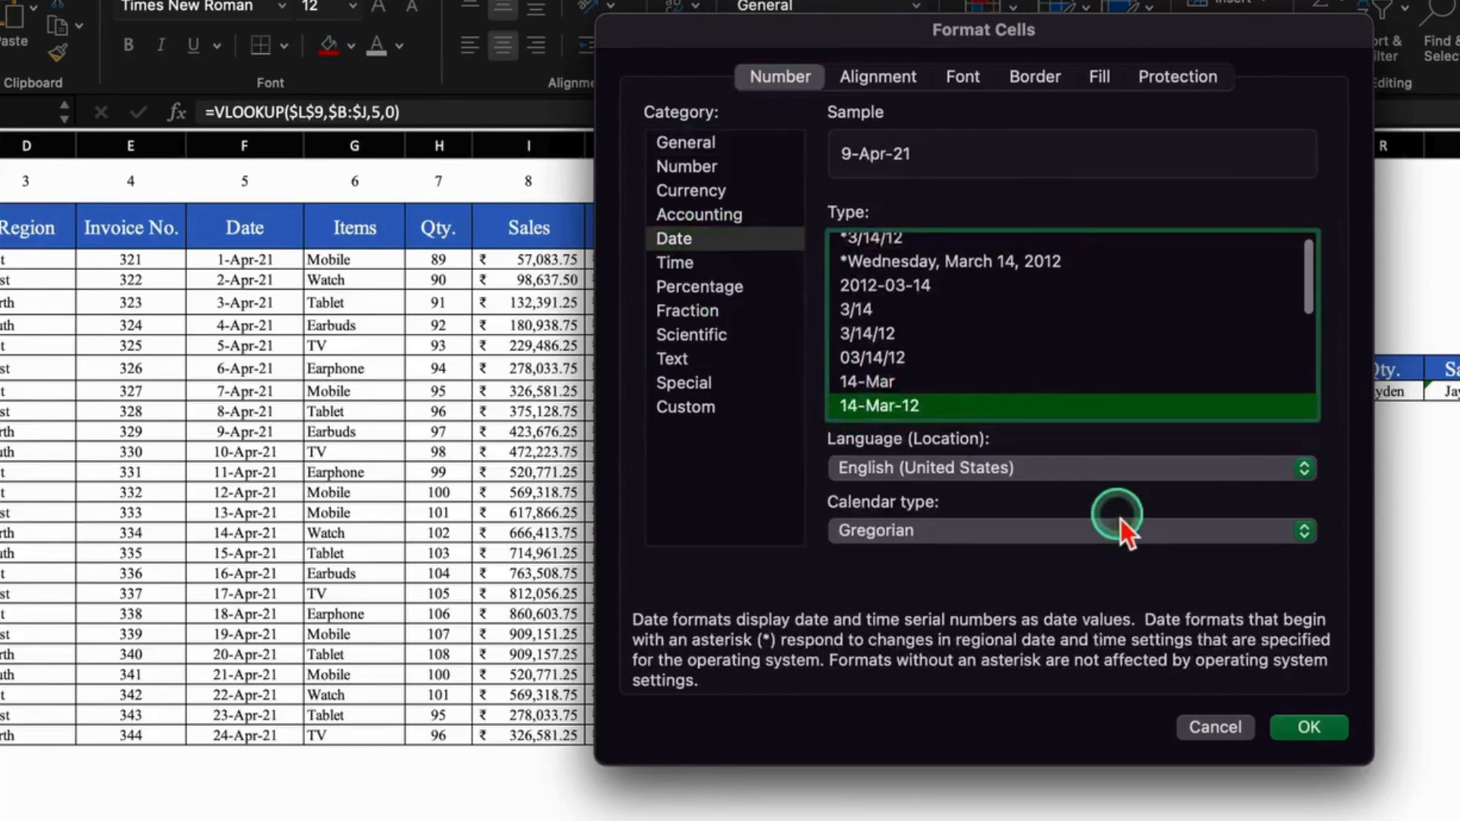
click(1309, 727)
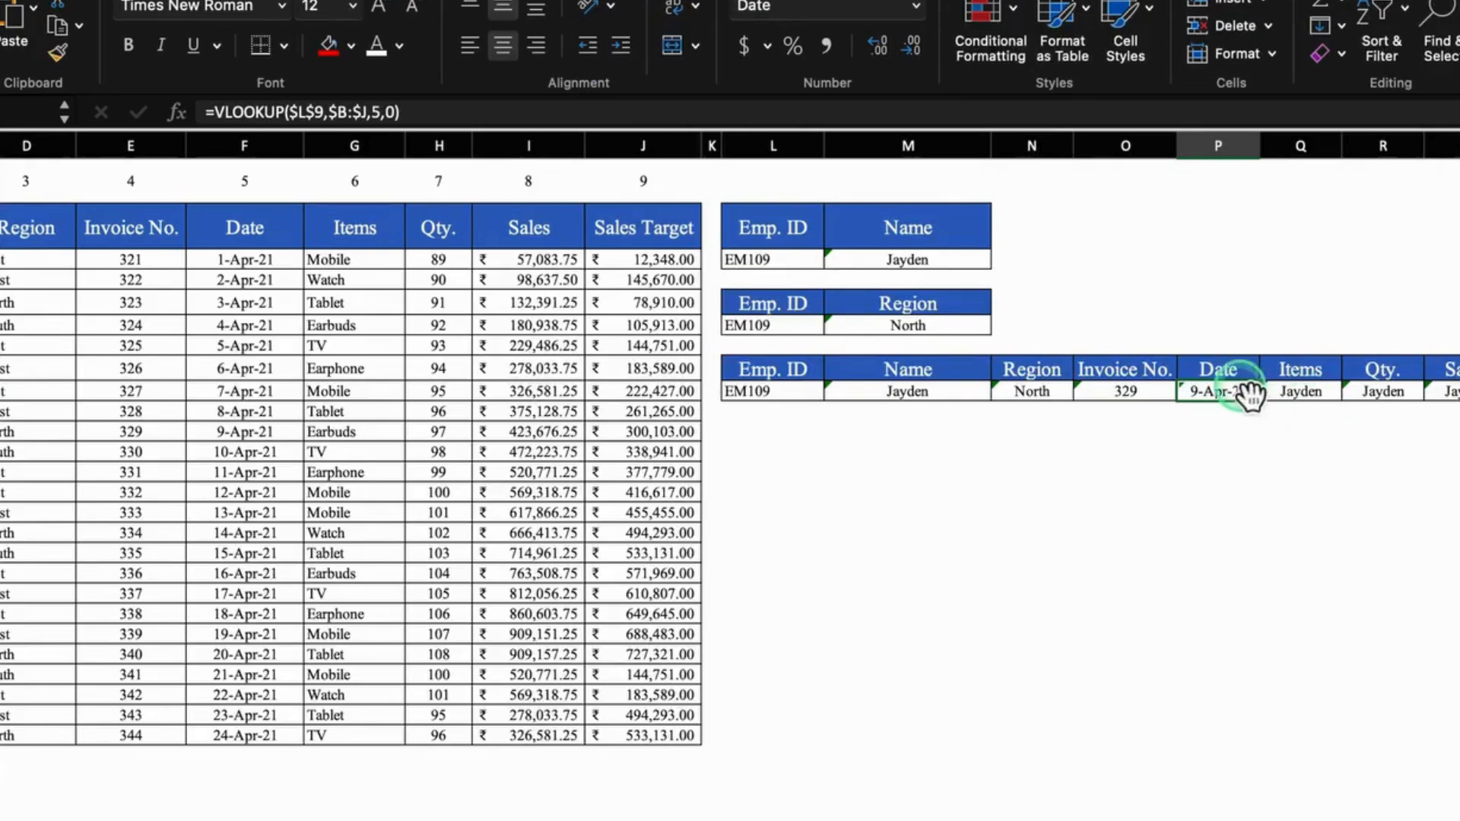
Step: Set the column index in the Items lookup formula to 6
click(1292, 392)
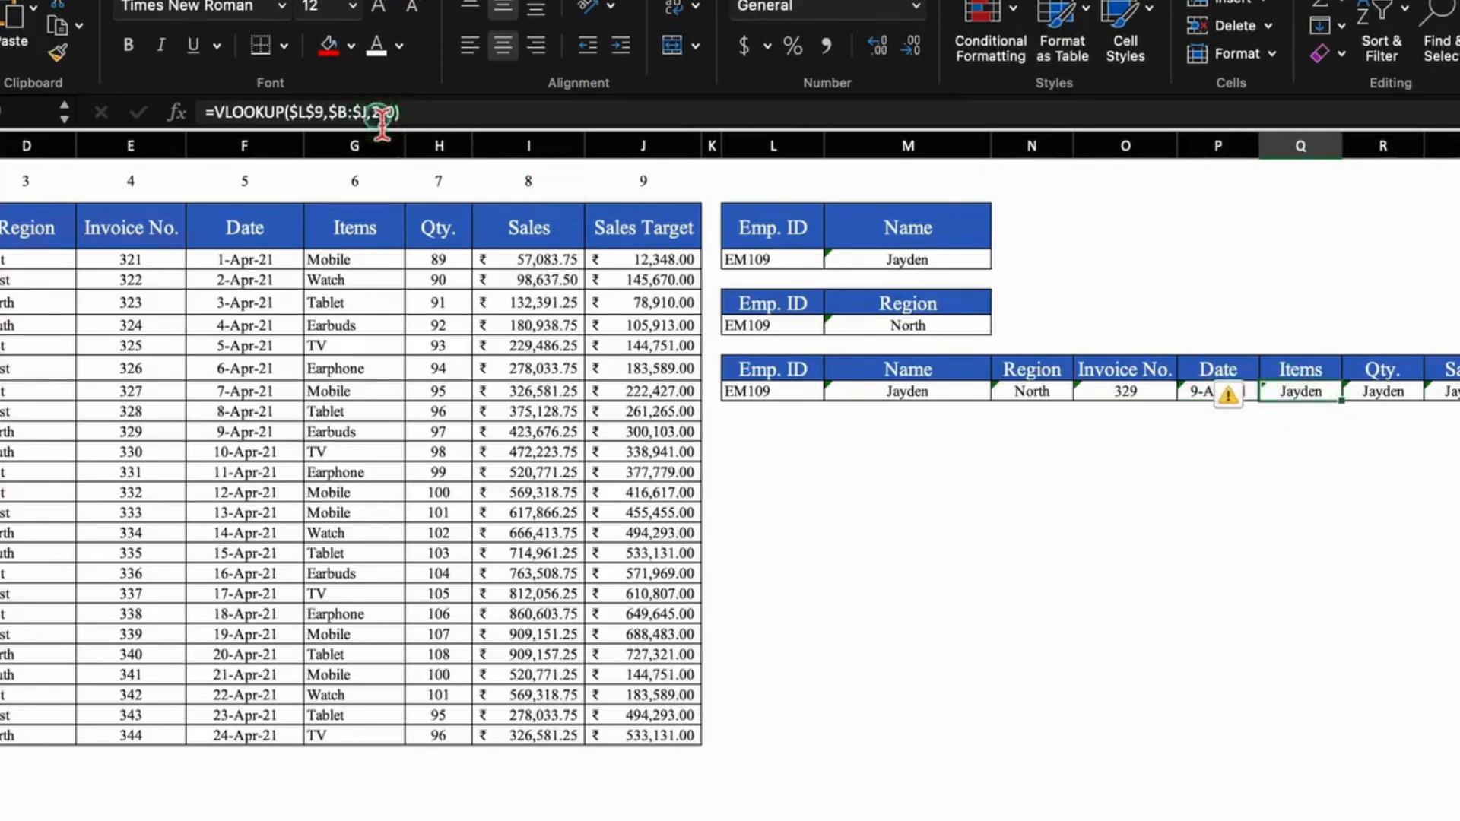
click(376, 111)
key(BackSpace)
text(6)
key(Return)
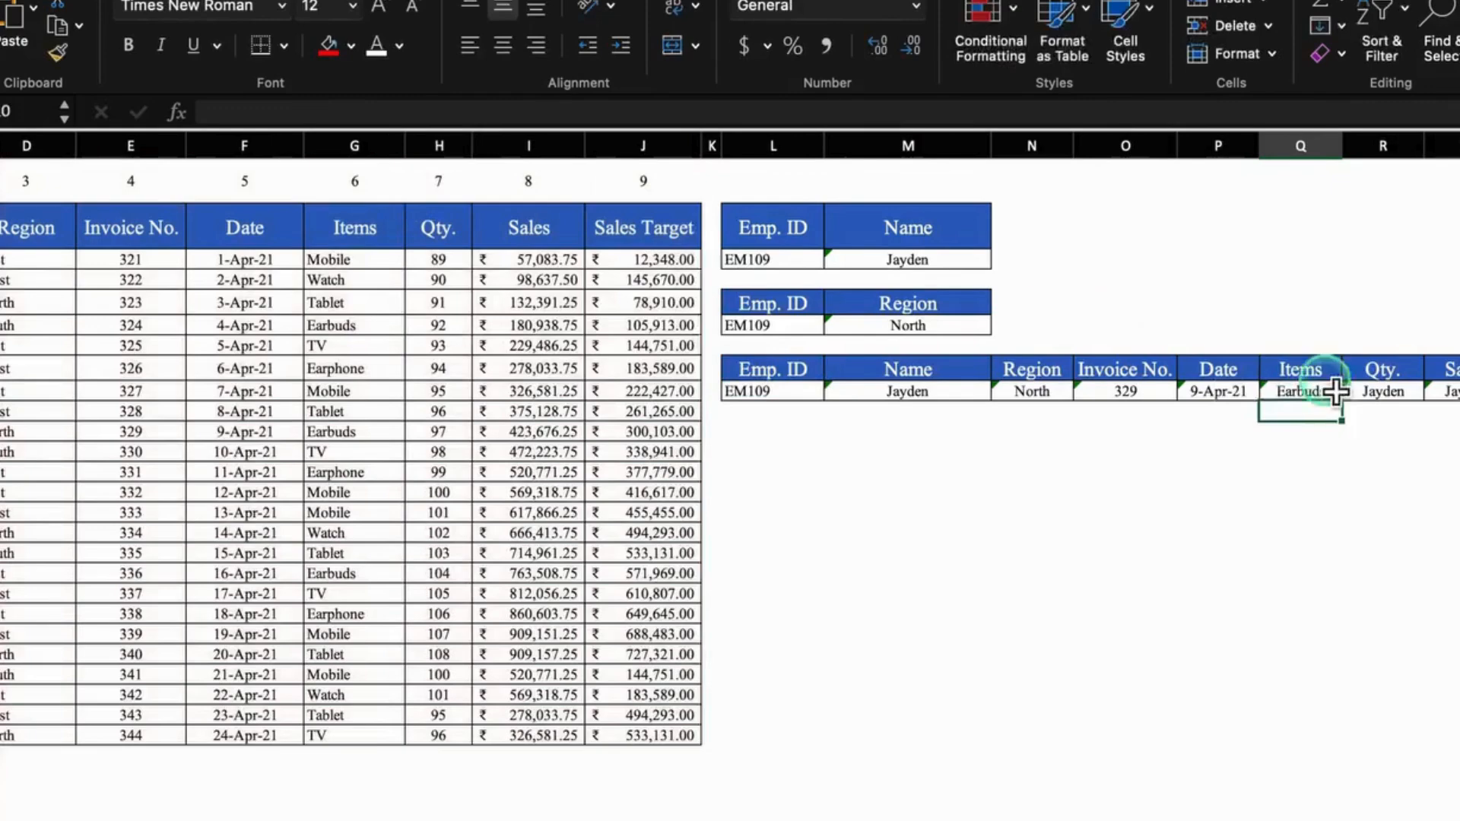
Step: Set the column index in the Qty. lookup formula to 7
click(1371, 393)
click(384, 114)
key(BackSpace)
text(7,0))
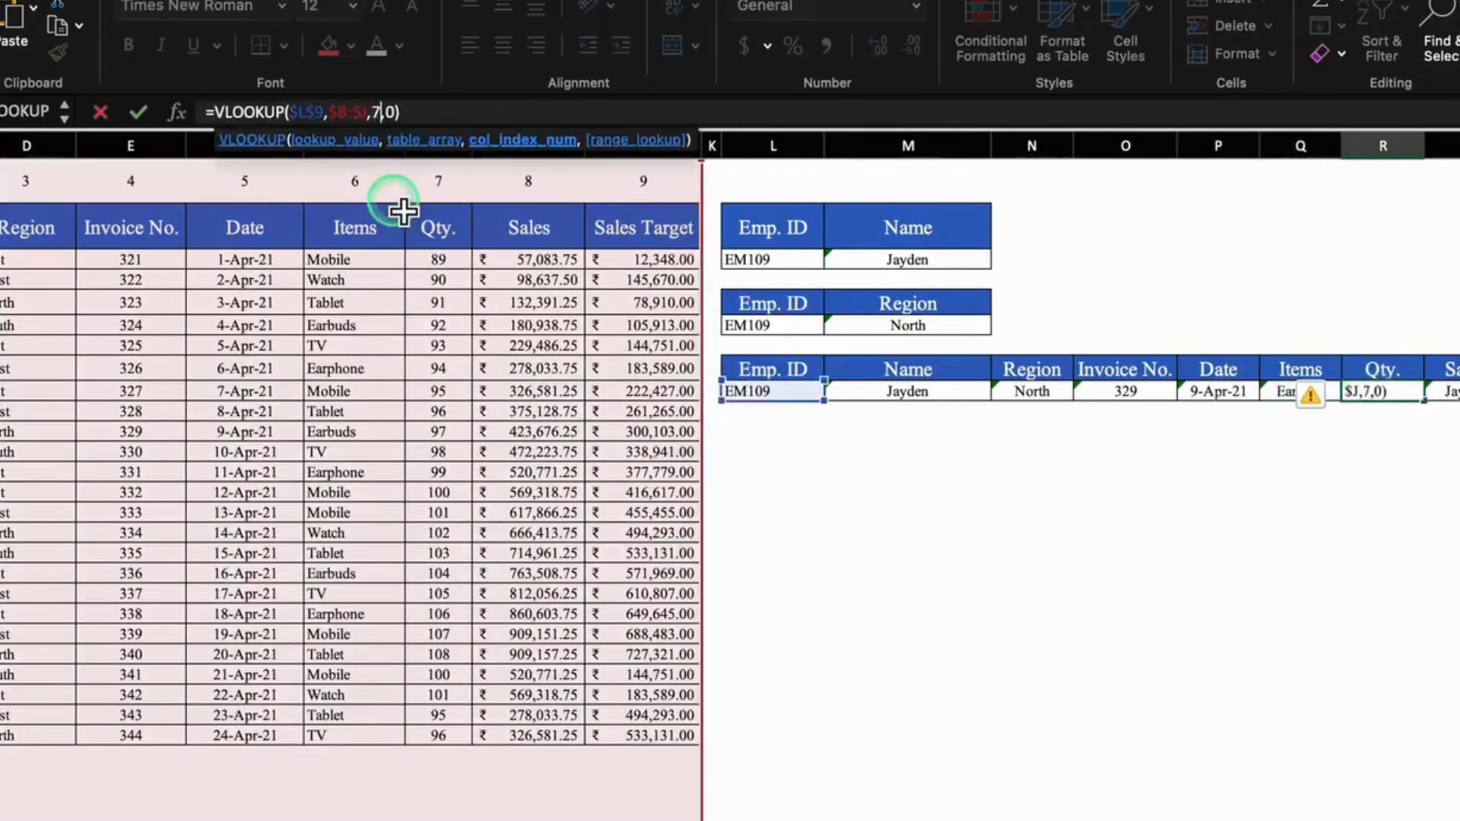
key(Return)
Step: Set the column index in the Sales lookup formula to 8
click(1443, 391)
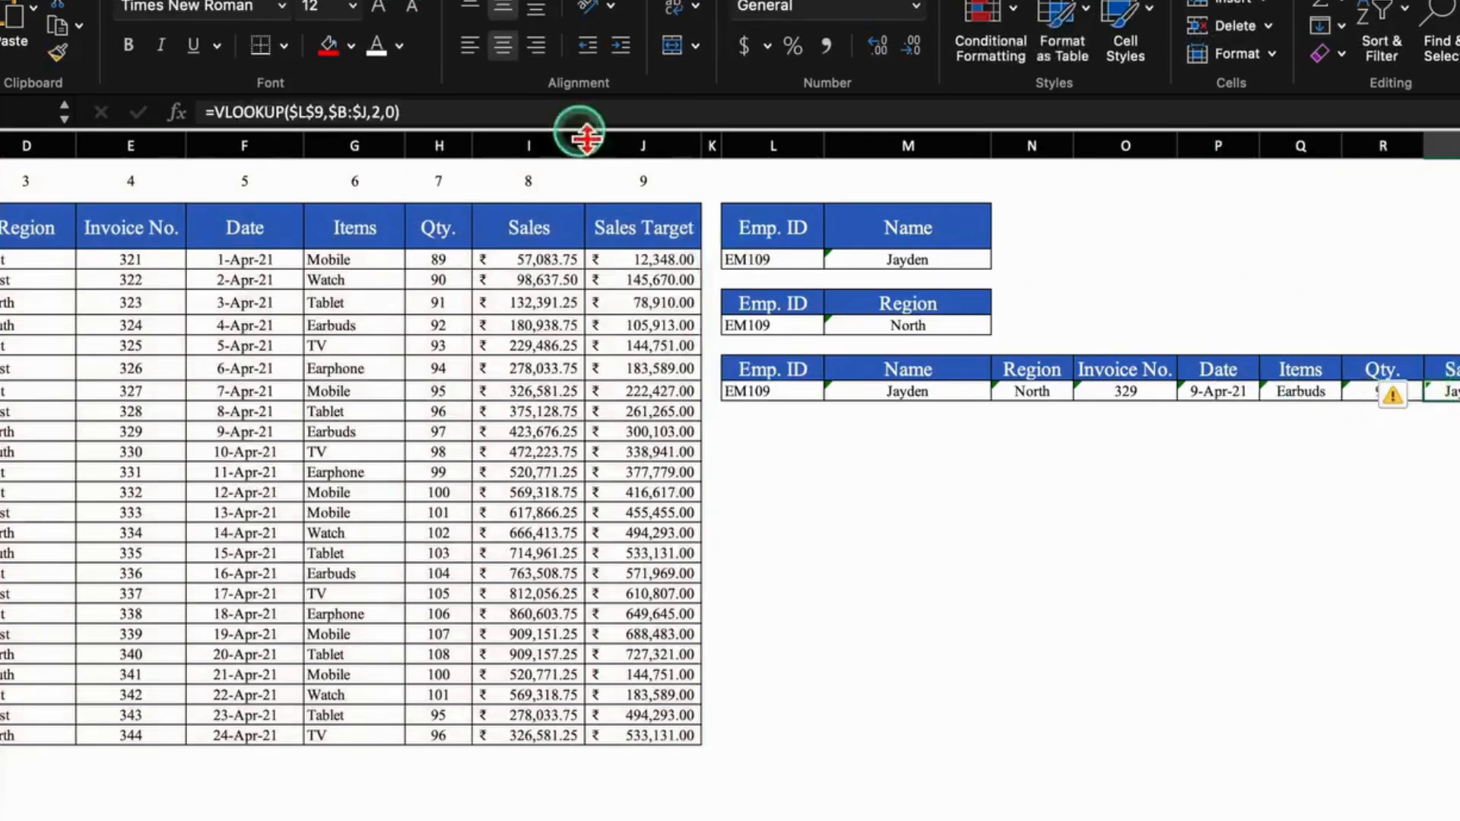
click(385, 116)
key(BackSpace)
text(8)
key(Return)
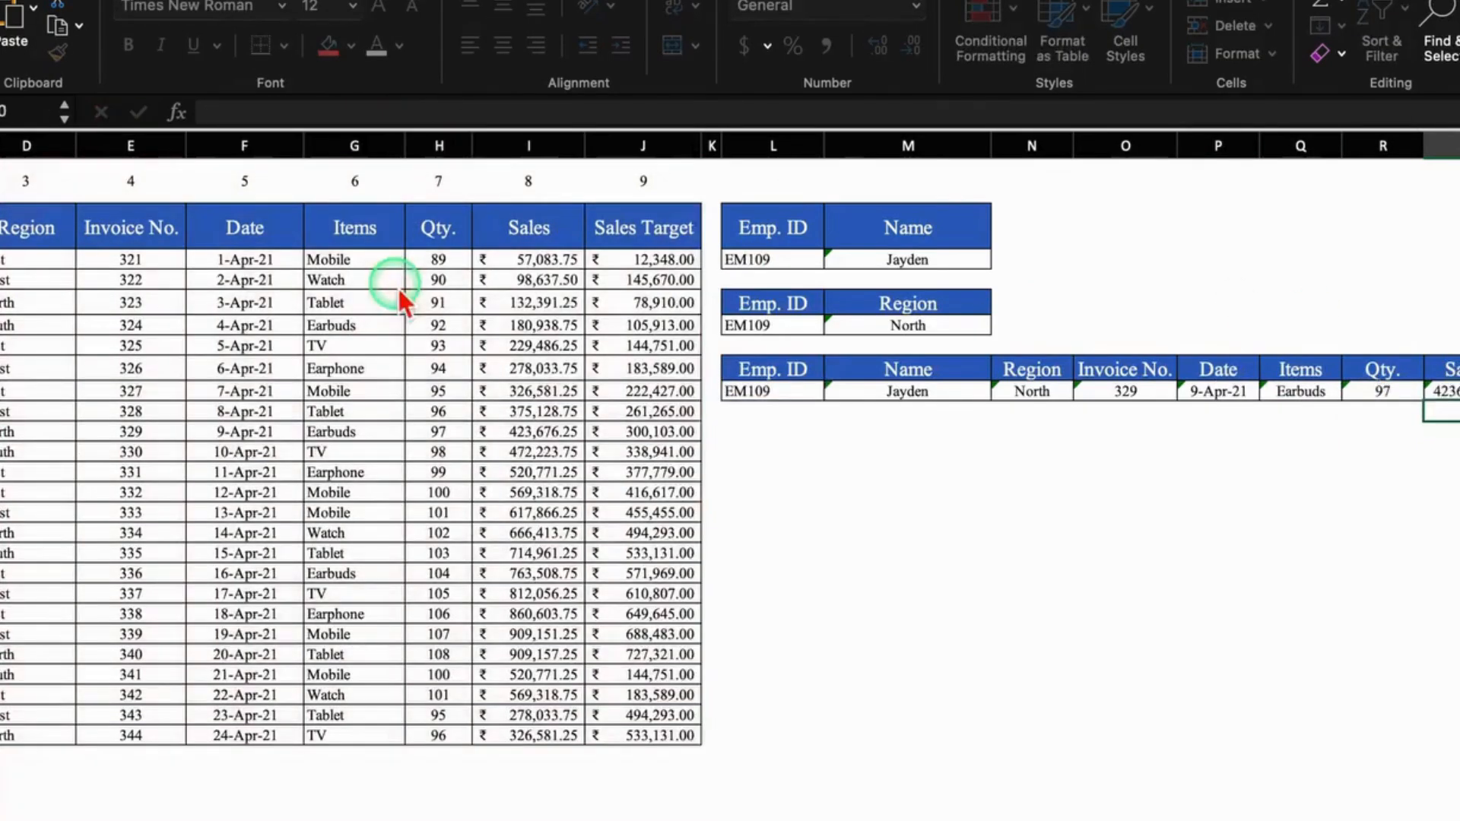
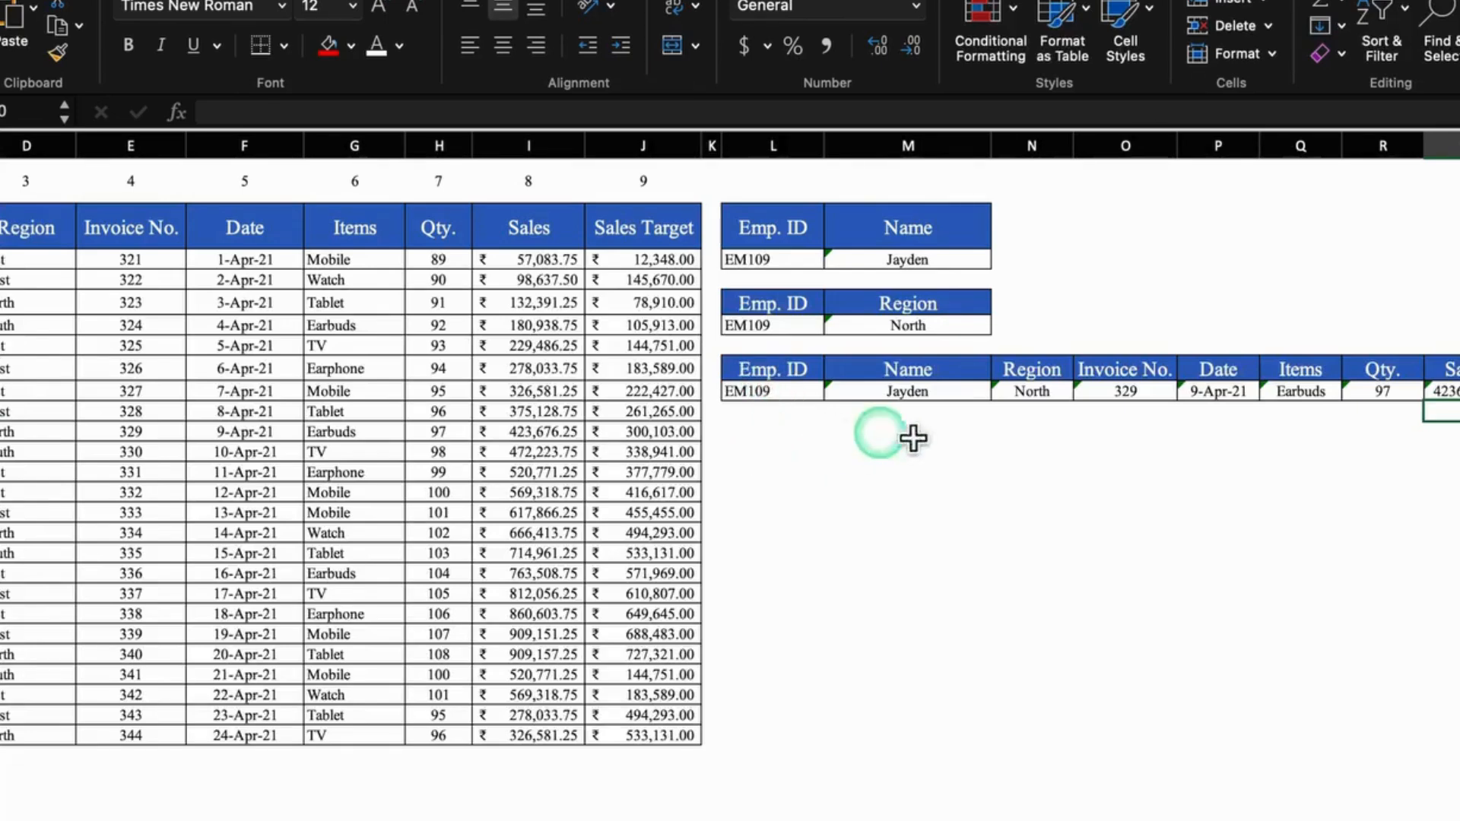
Step: Copy the third lookup table's headers from Name to Sales into row 12 starting at L12, and select the cell below the new Name header
drag(943, 380, 1452, 384)
key(super+c)
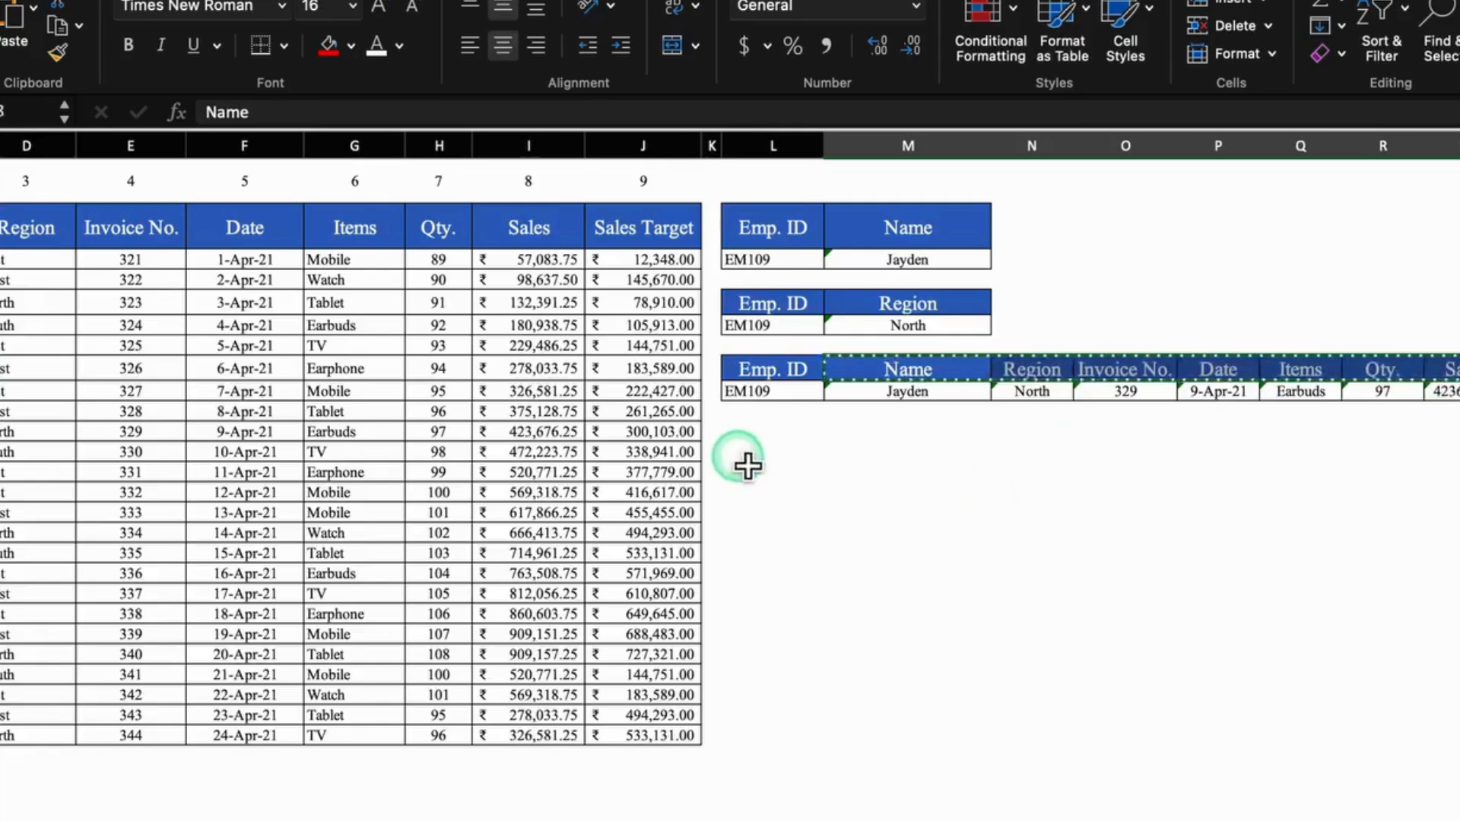
click(749, 452)
key(super+v)
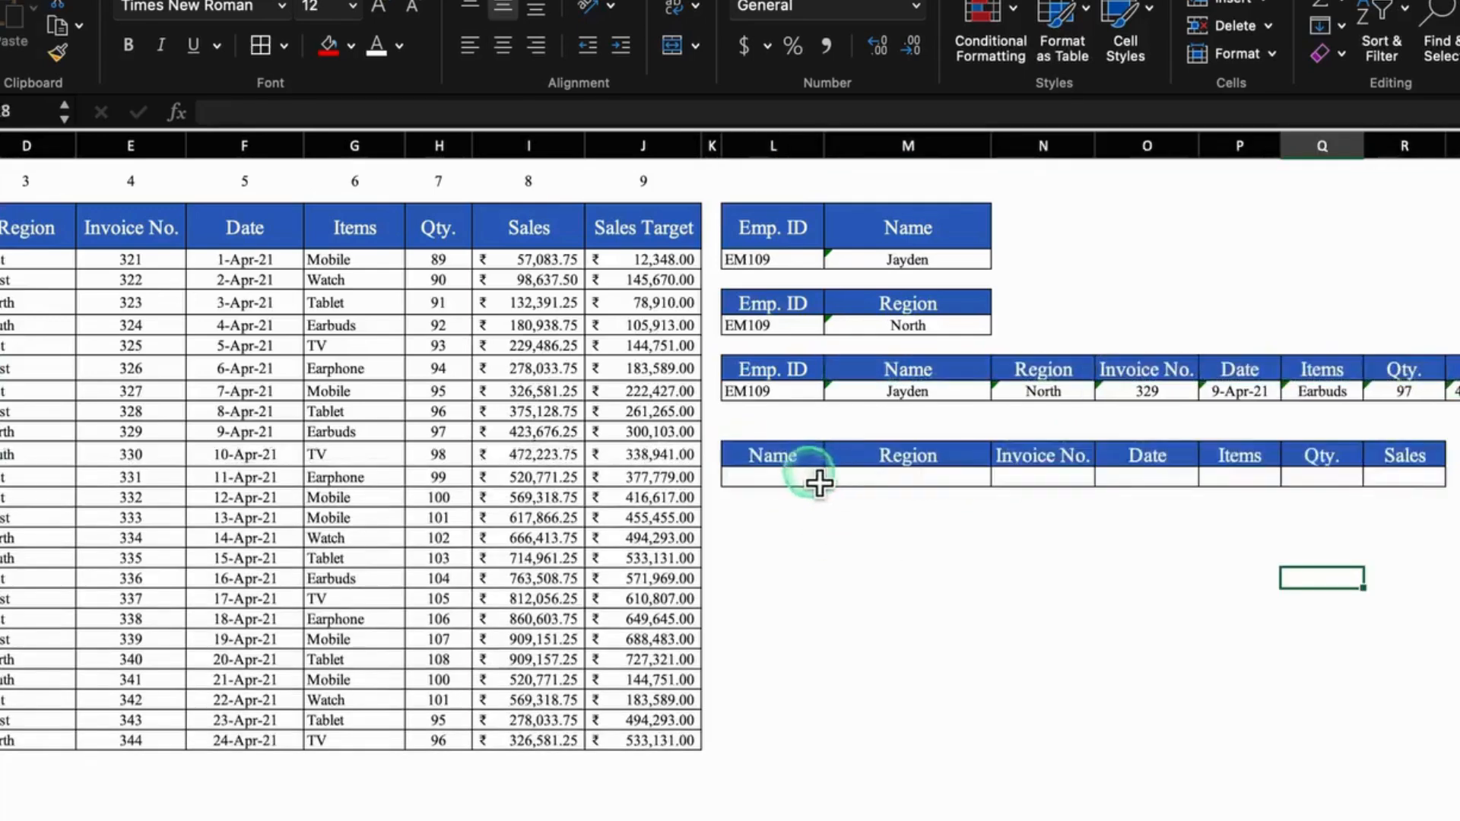
click(802, 484)
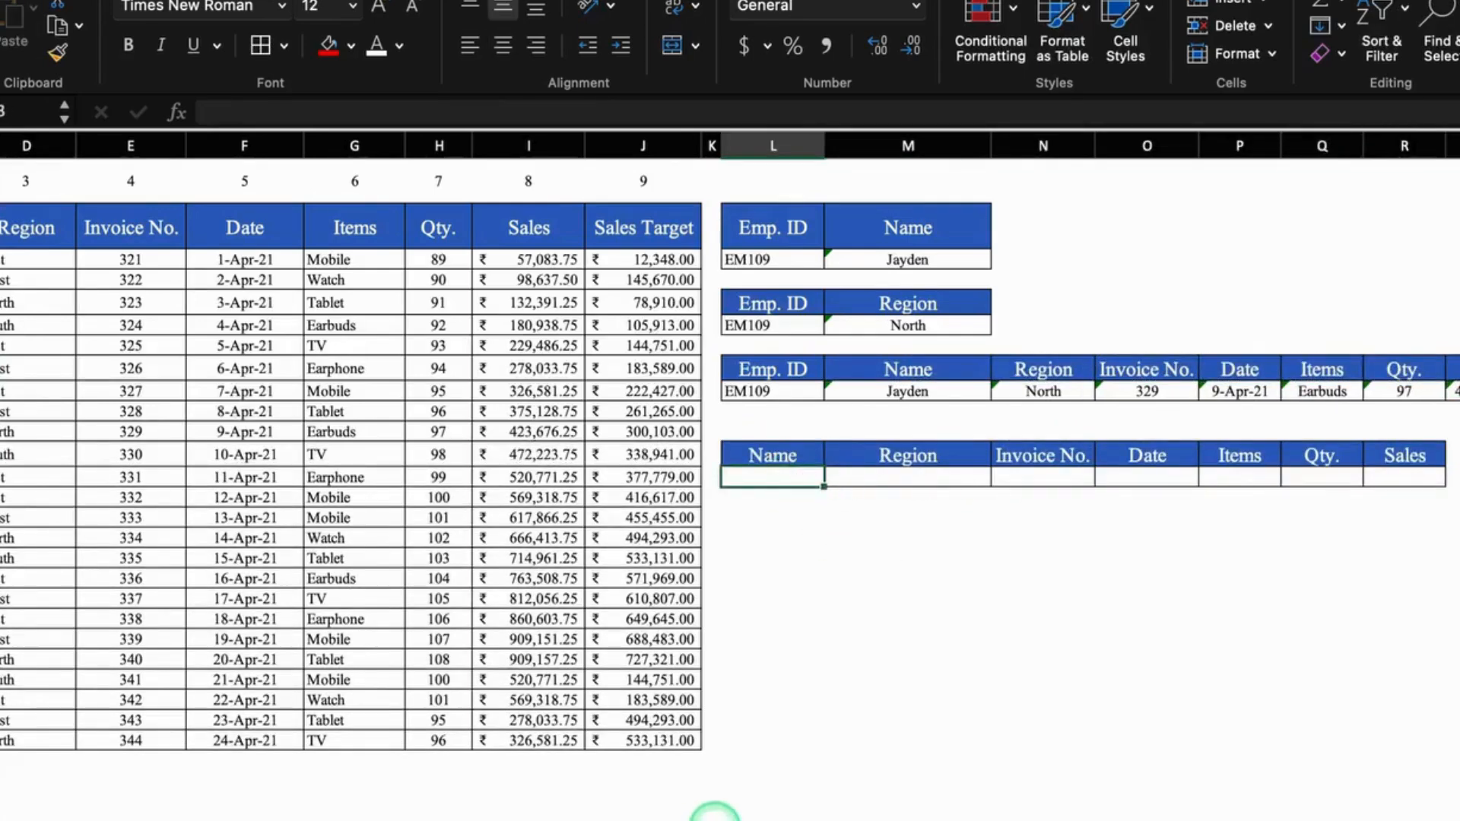
Step: Copy the sixth employee's name from the data table's Name column into L13, below the new Name header
scroll(608, 810, left, 5)
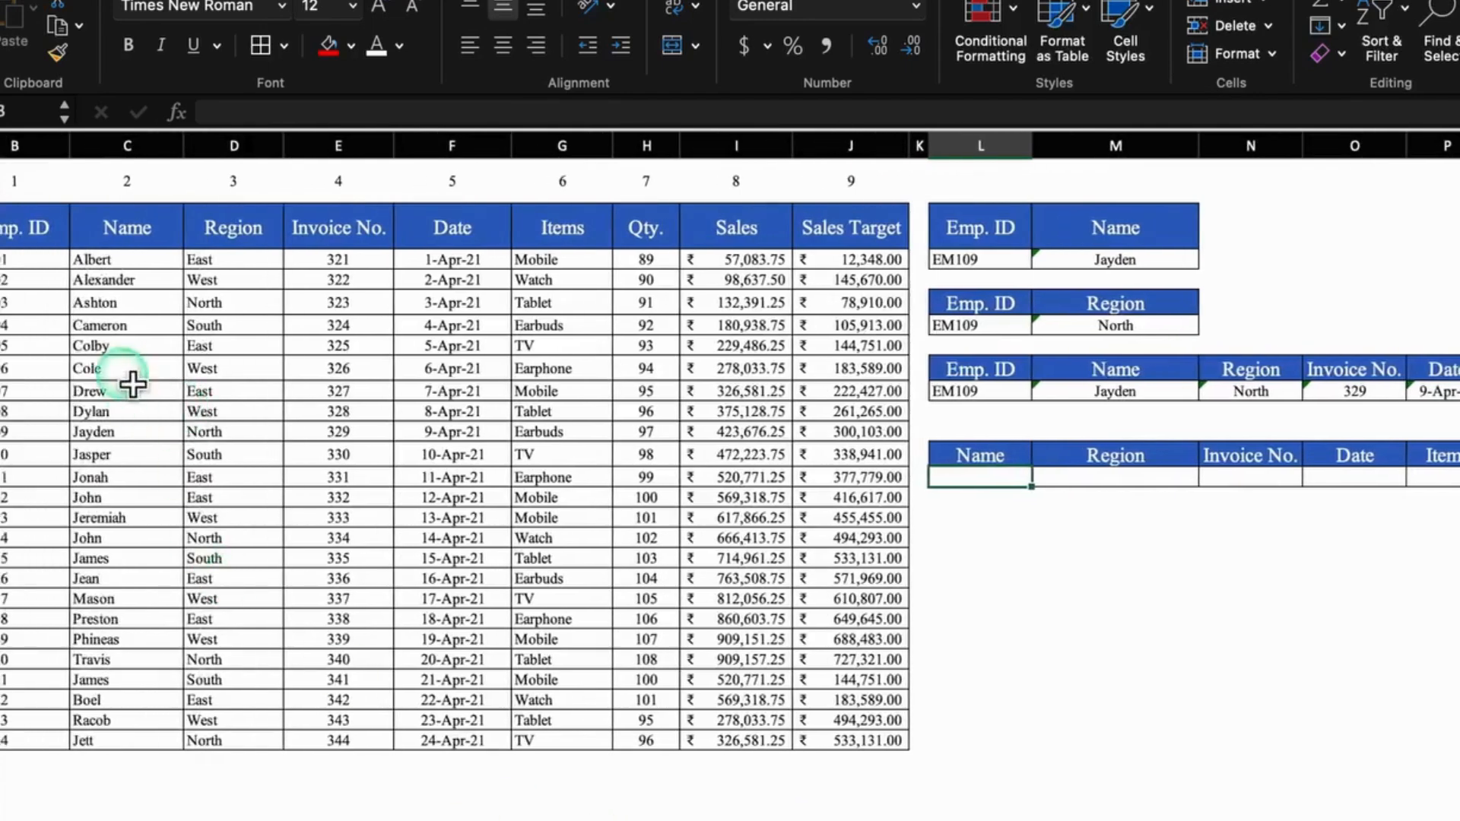
click(125, 373)
key(super+c)
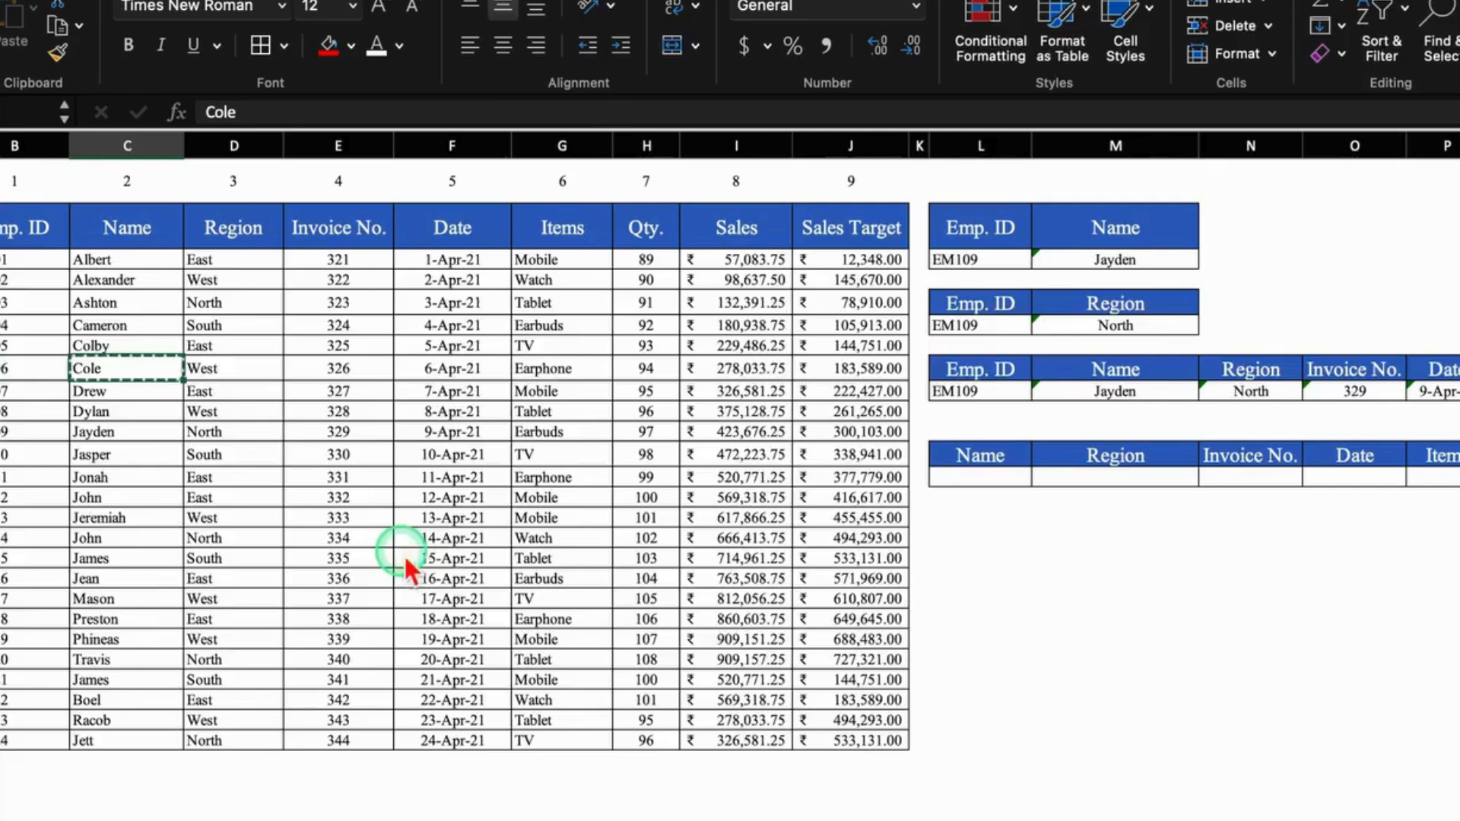
click(1008, 490)
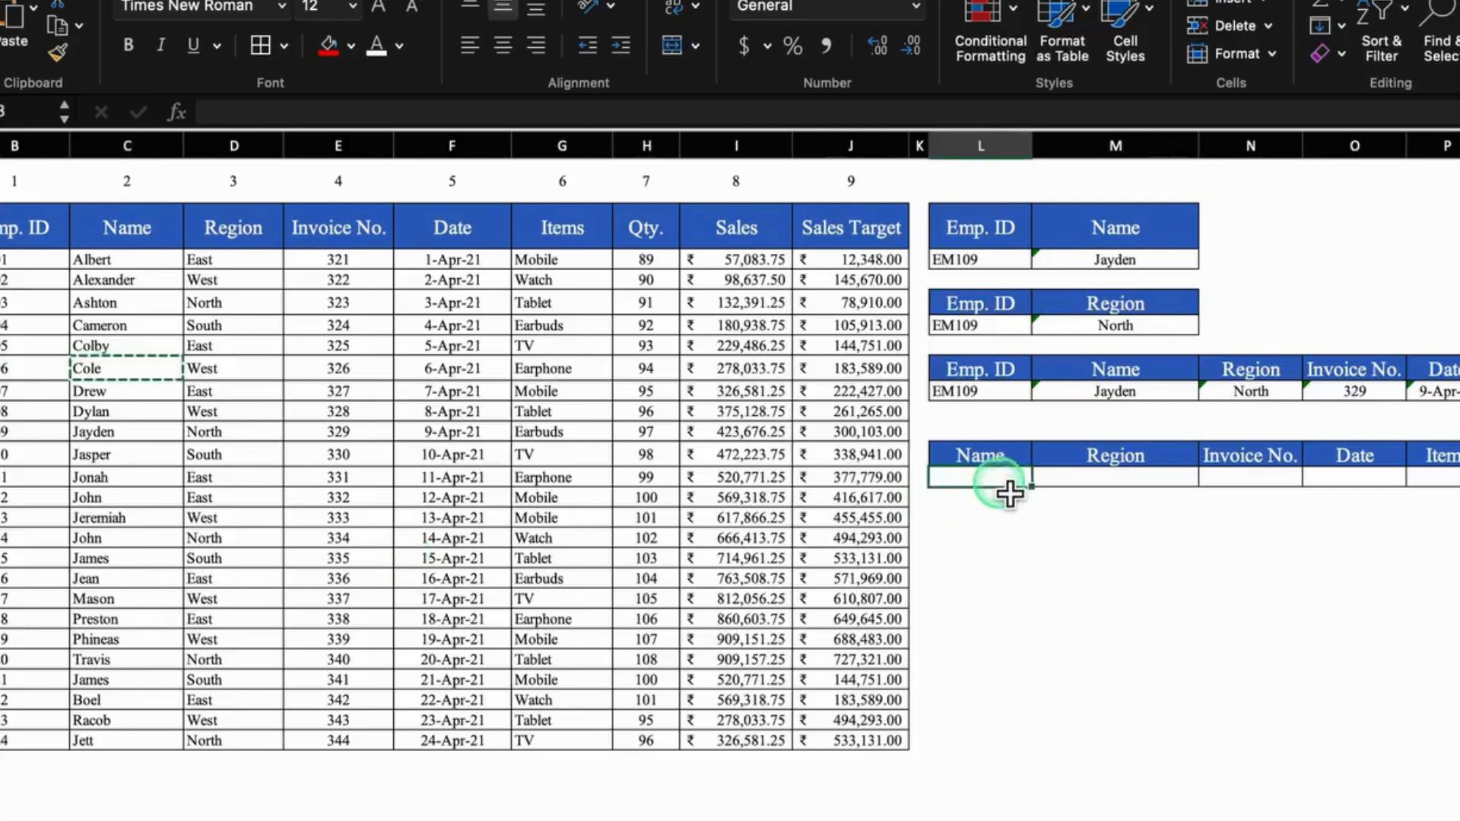
key(super+v)
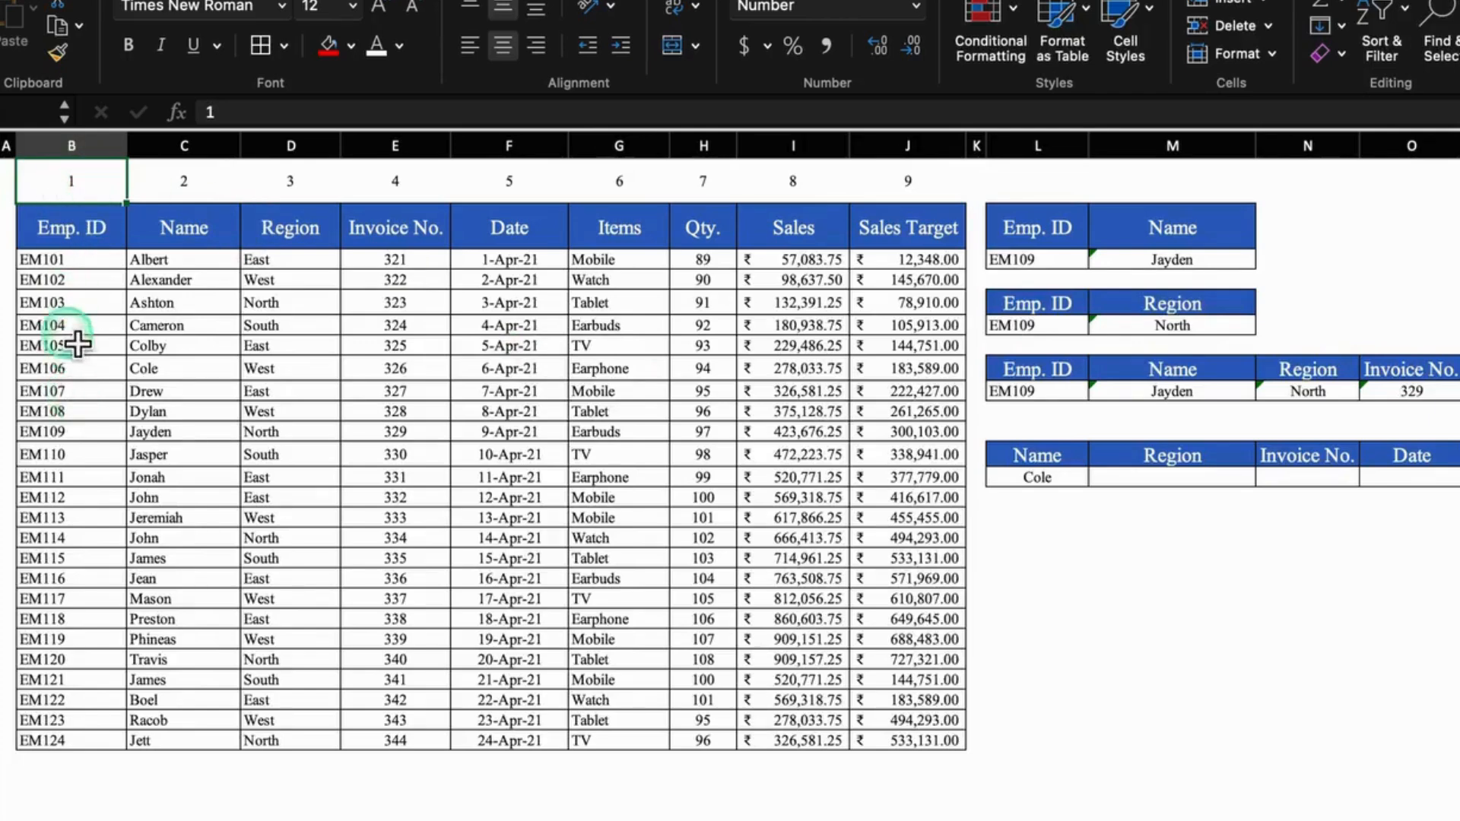
Step: Clear the column numbers above the data table and renumber the columns 1 to 8 from Name to Sales Target
click(6, 183)
key(Delete)
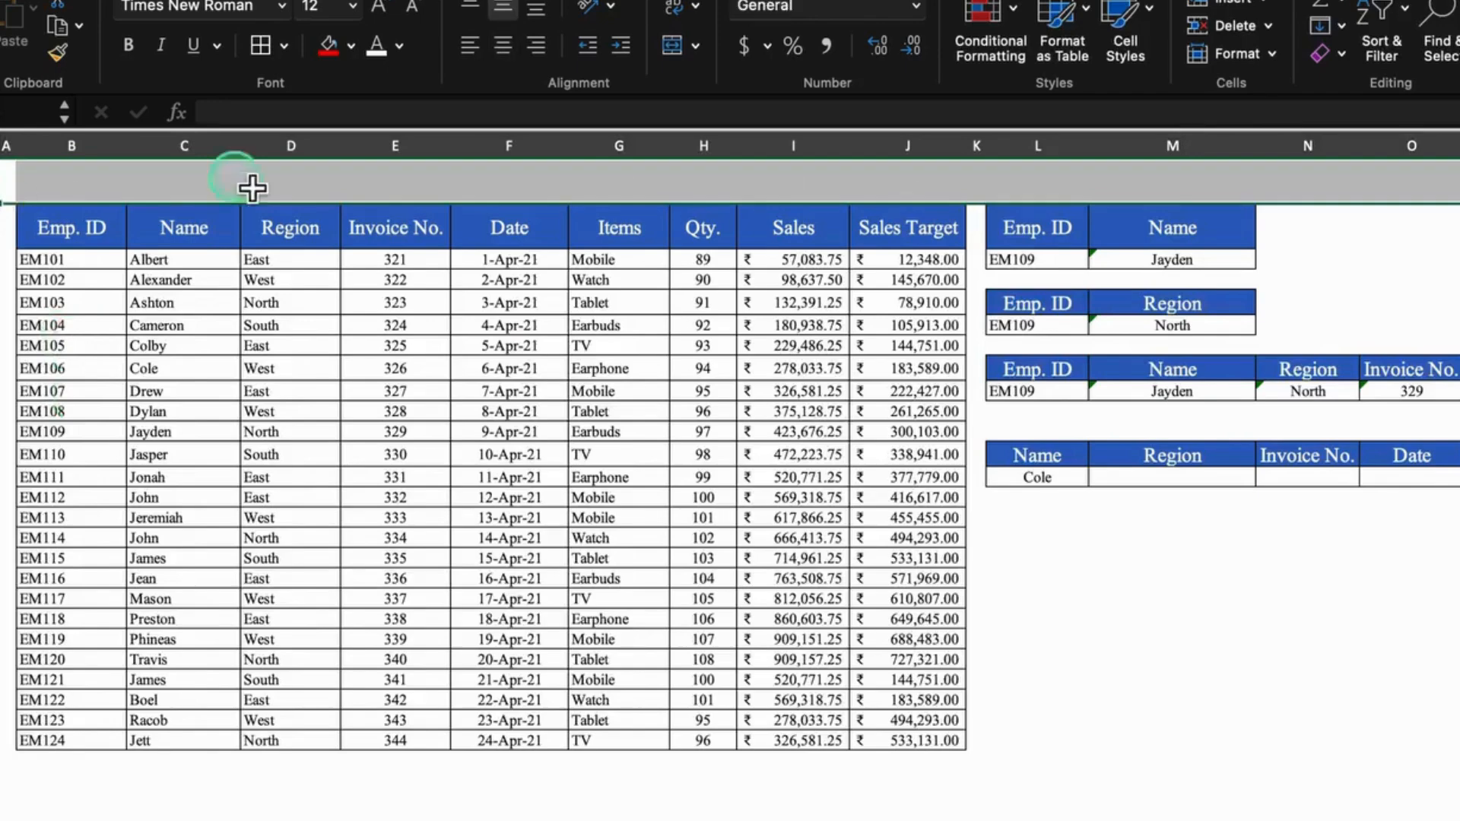
click(213, 184)
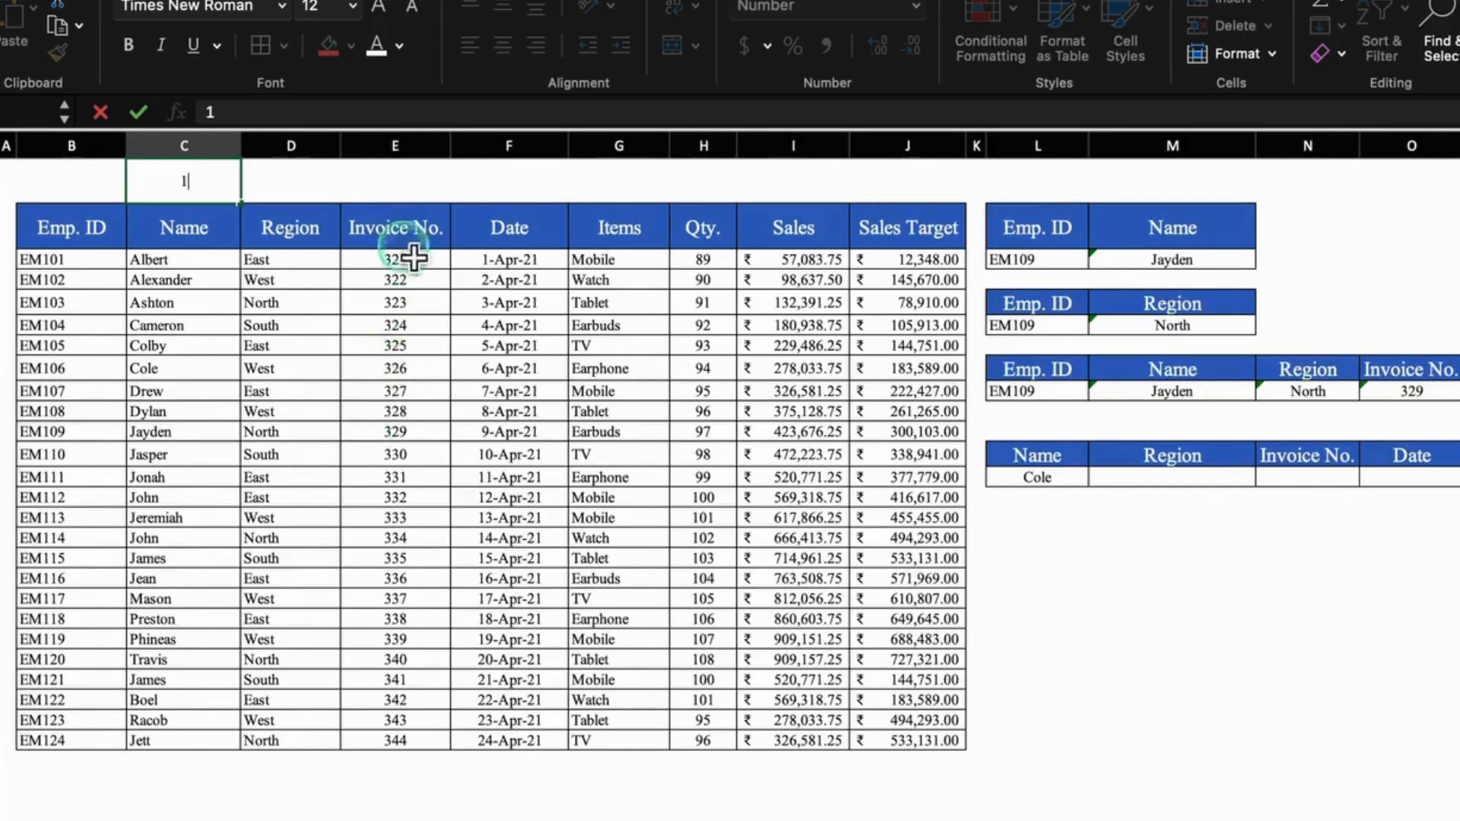
key(ctrl+Return)
drag(242, 213, 966, 211)
click(989, 221)
click(1048, 298)
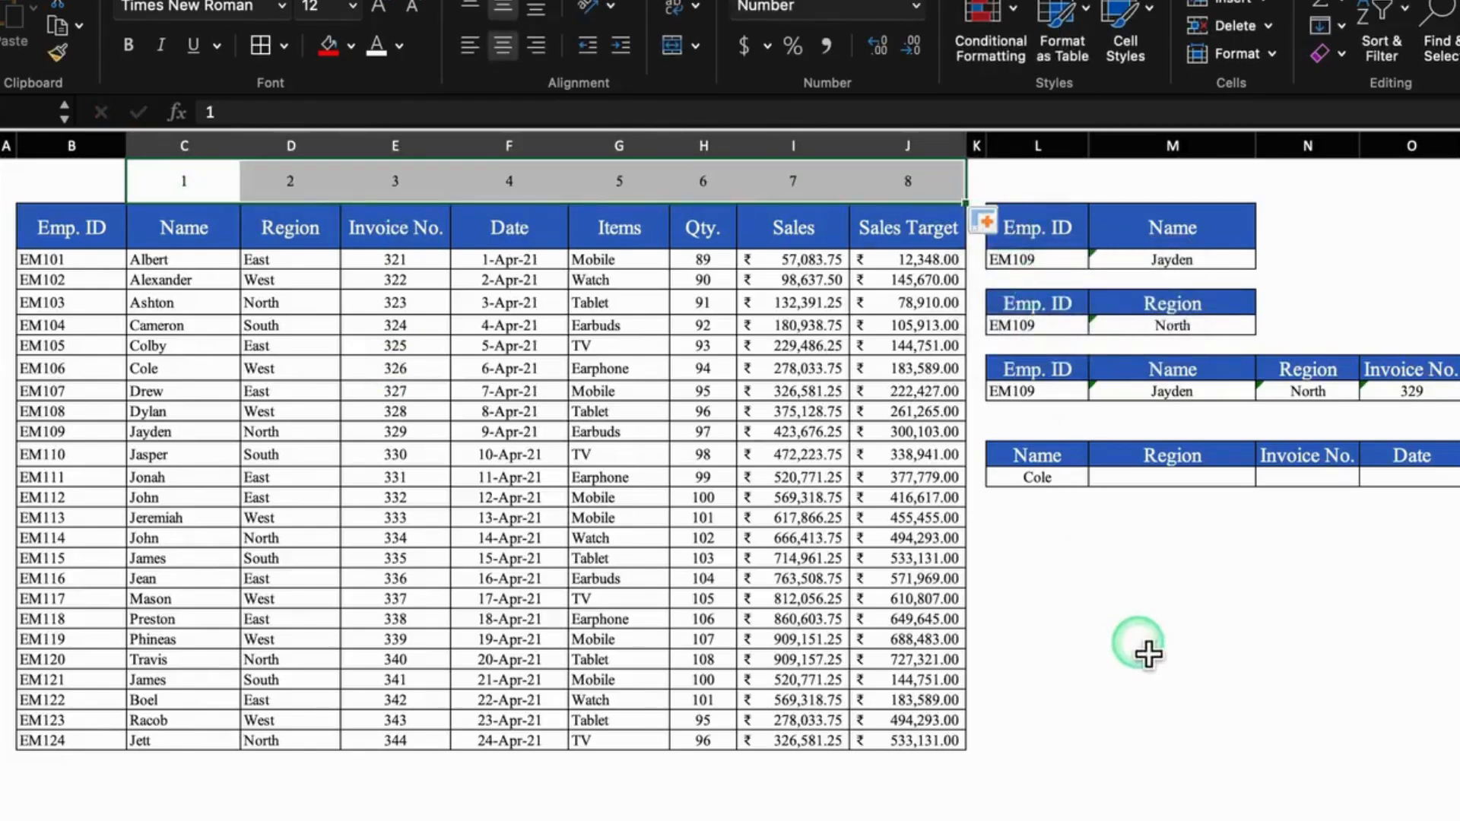
click(1144, 644)
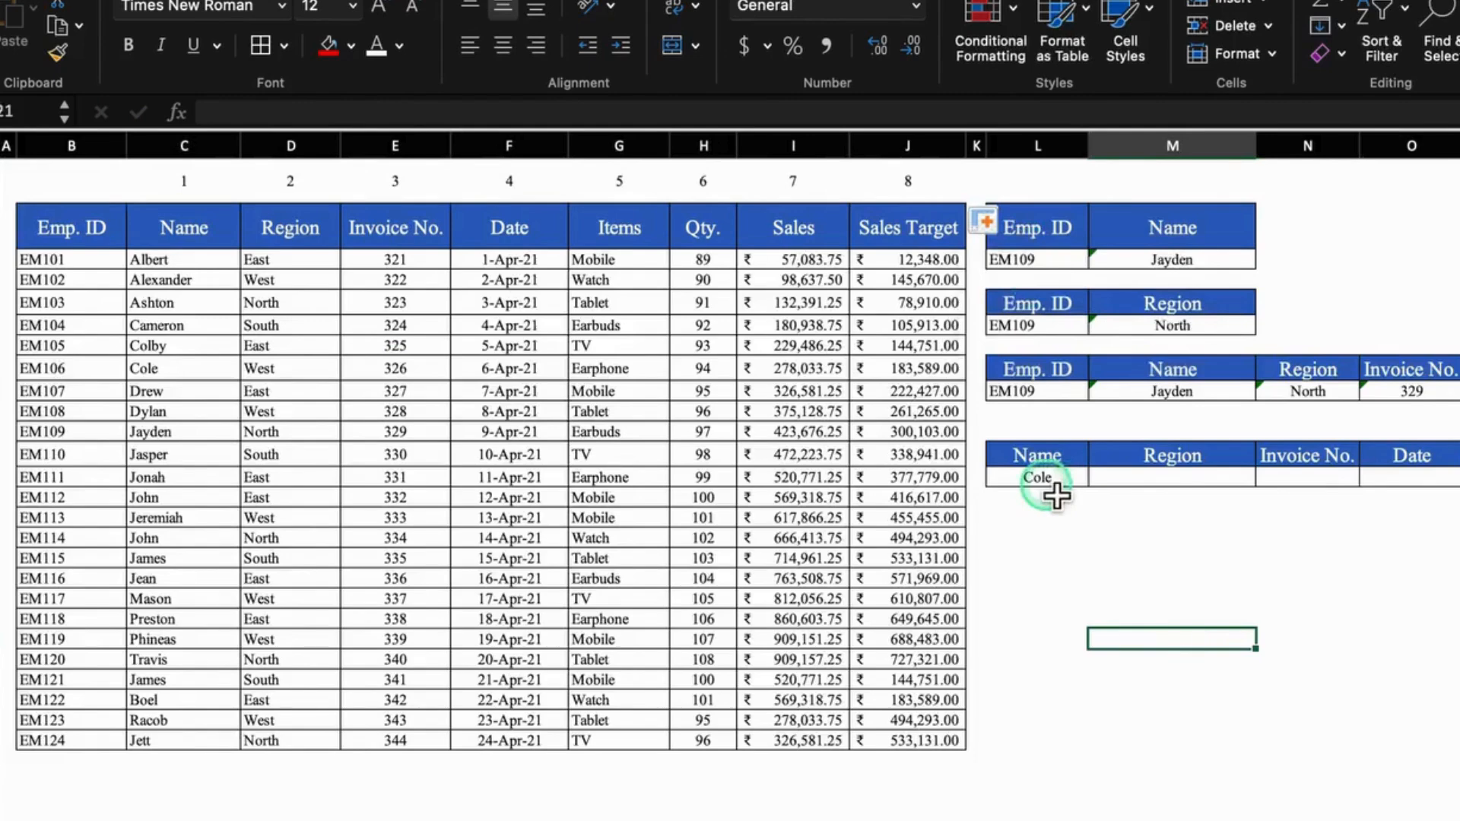
Step: Start a VLOOKUP formula below the new Region header in M13 with the absolute reference $L$13 as lookup value
click(1167, 478)
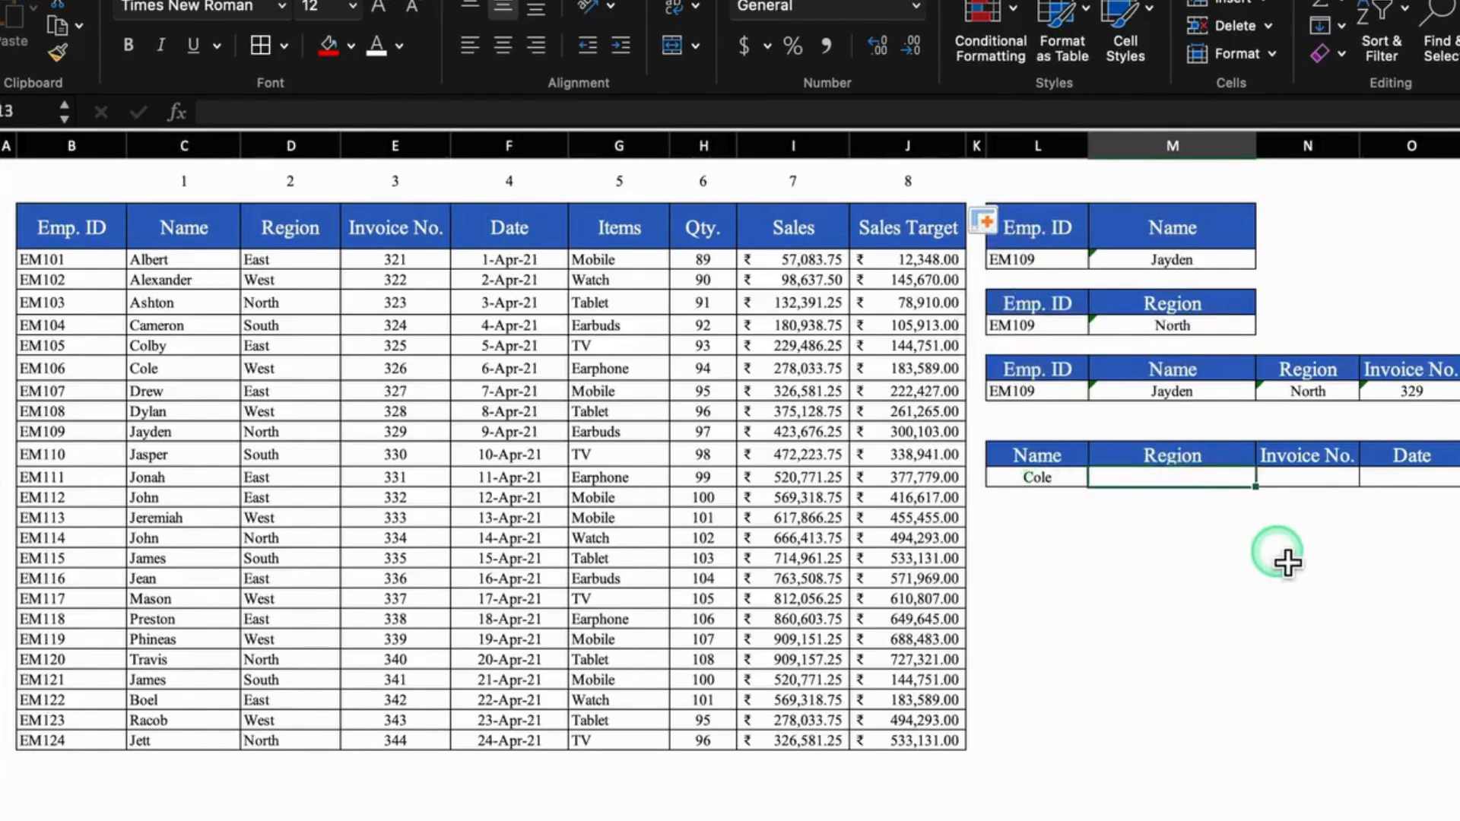
text(=)
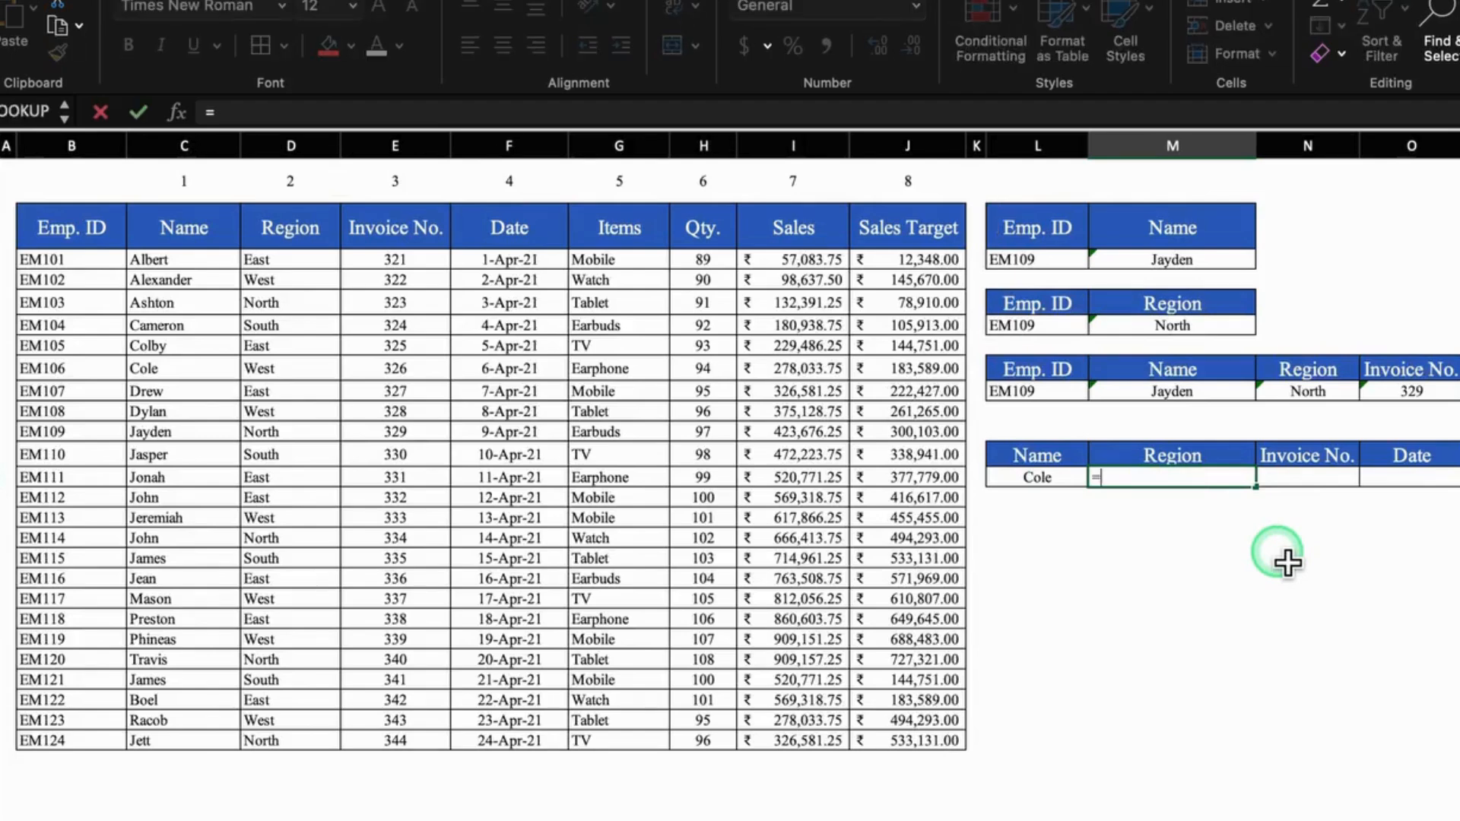
text(vl)
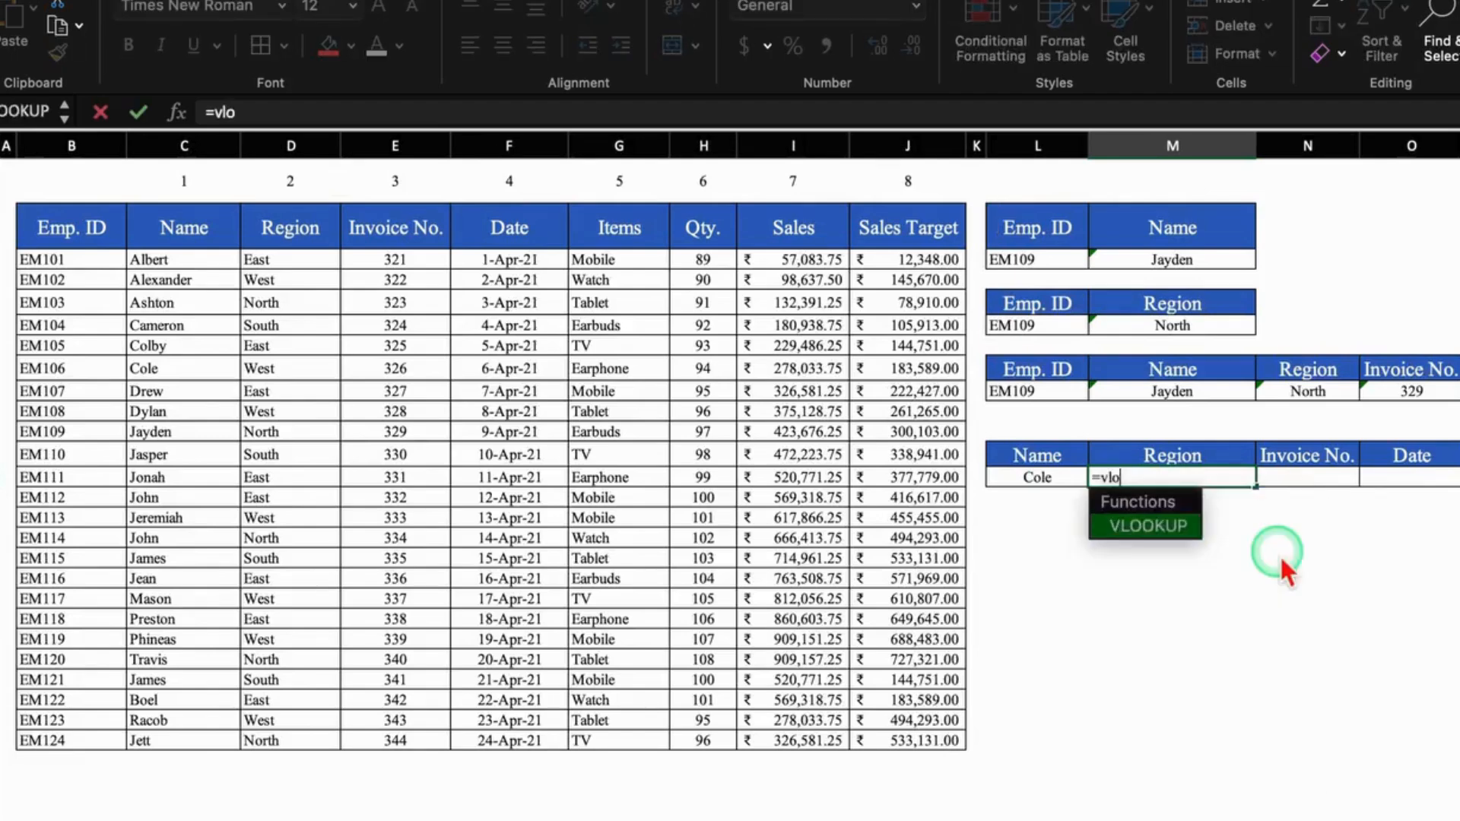
text(o)
double_click(1167, 532)
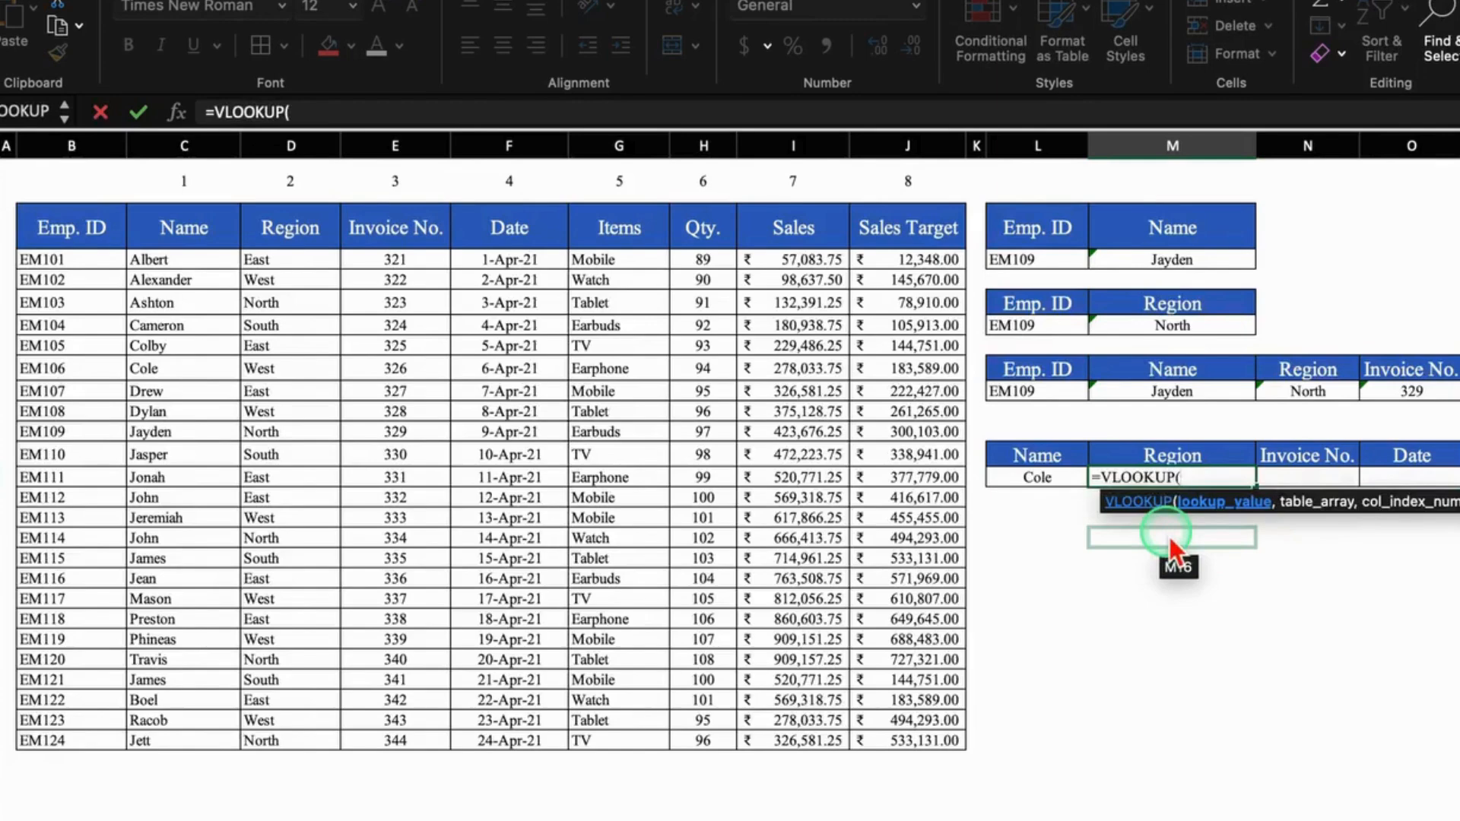
click(1035, 481)
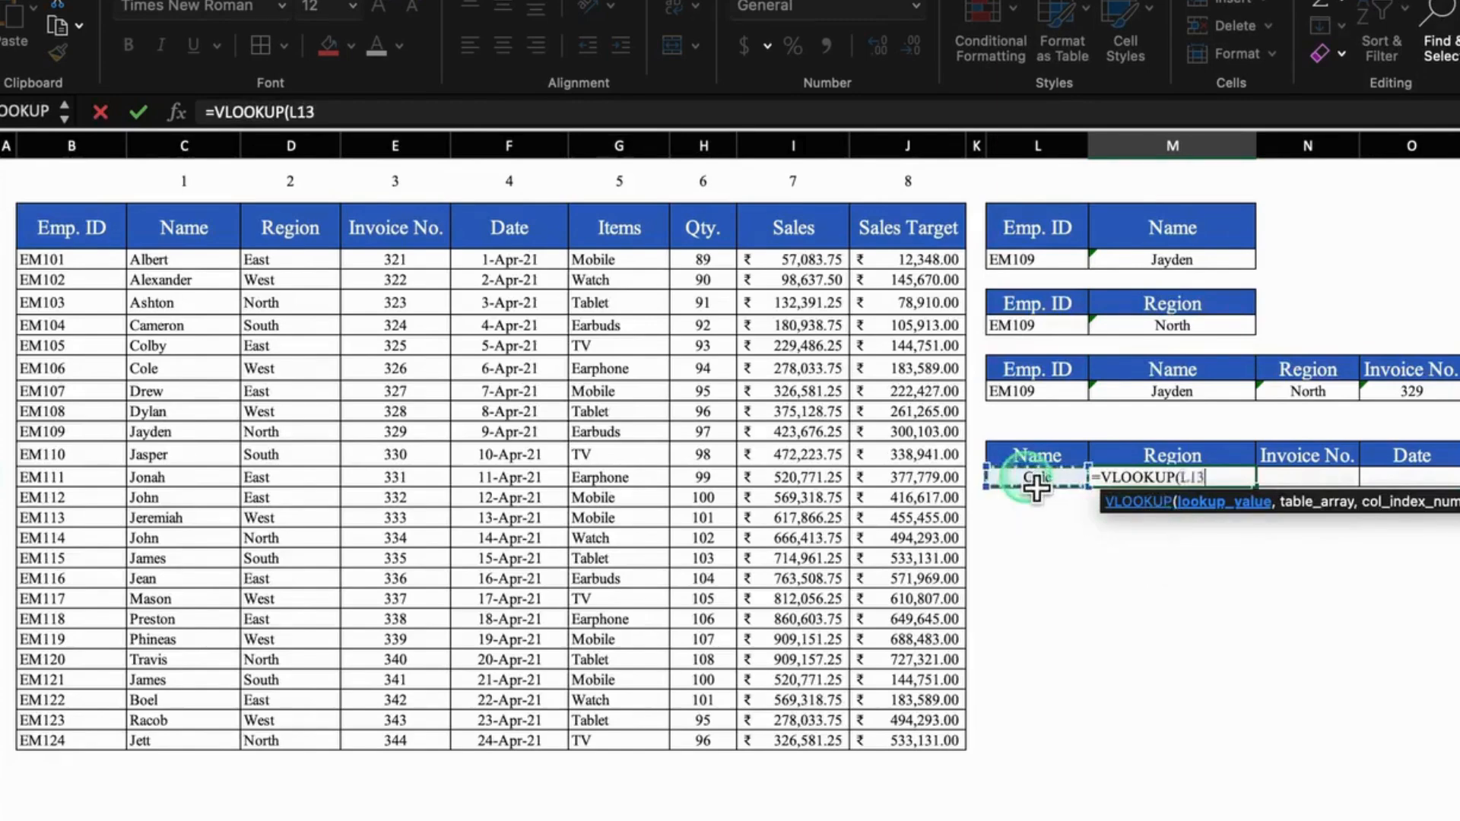
text(,)
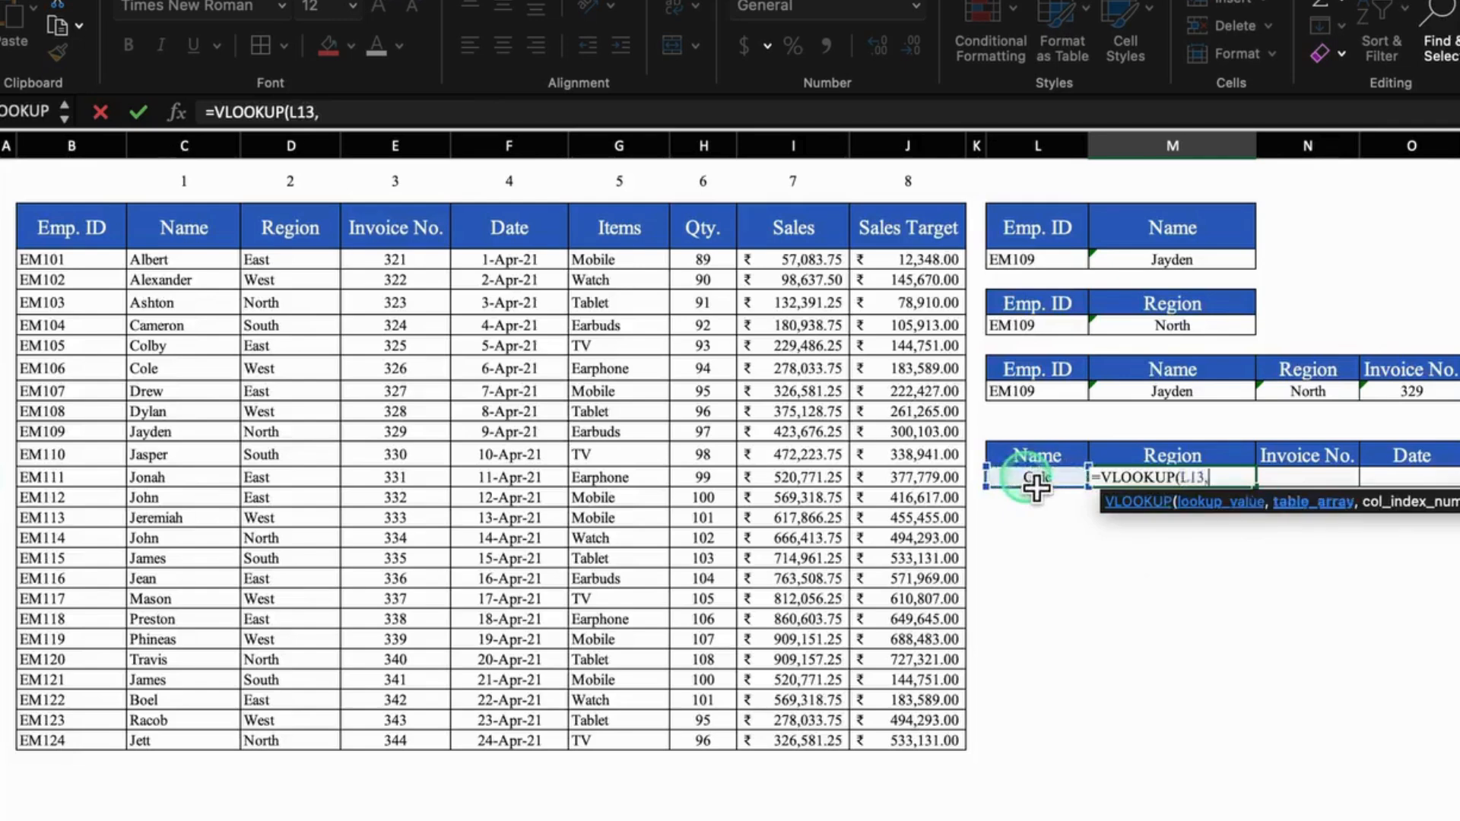
key(BackSpace)
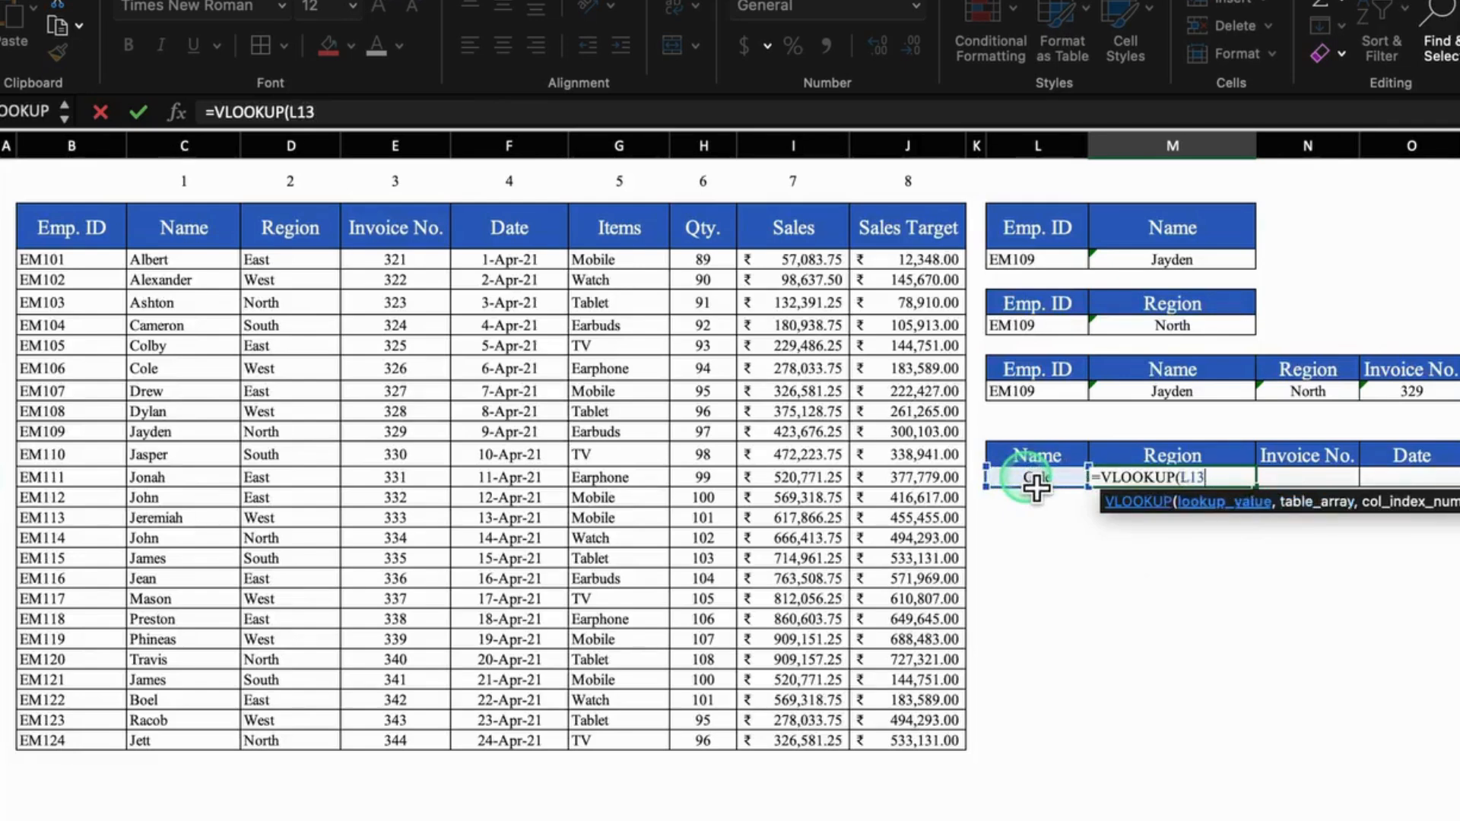
key(F4)
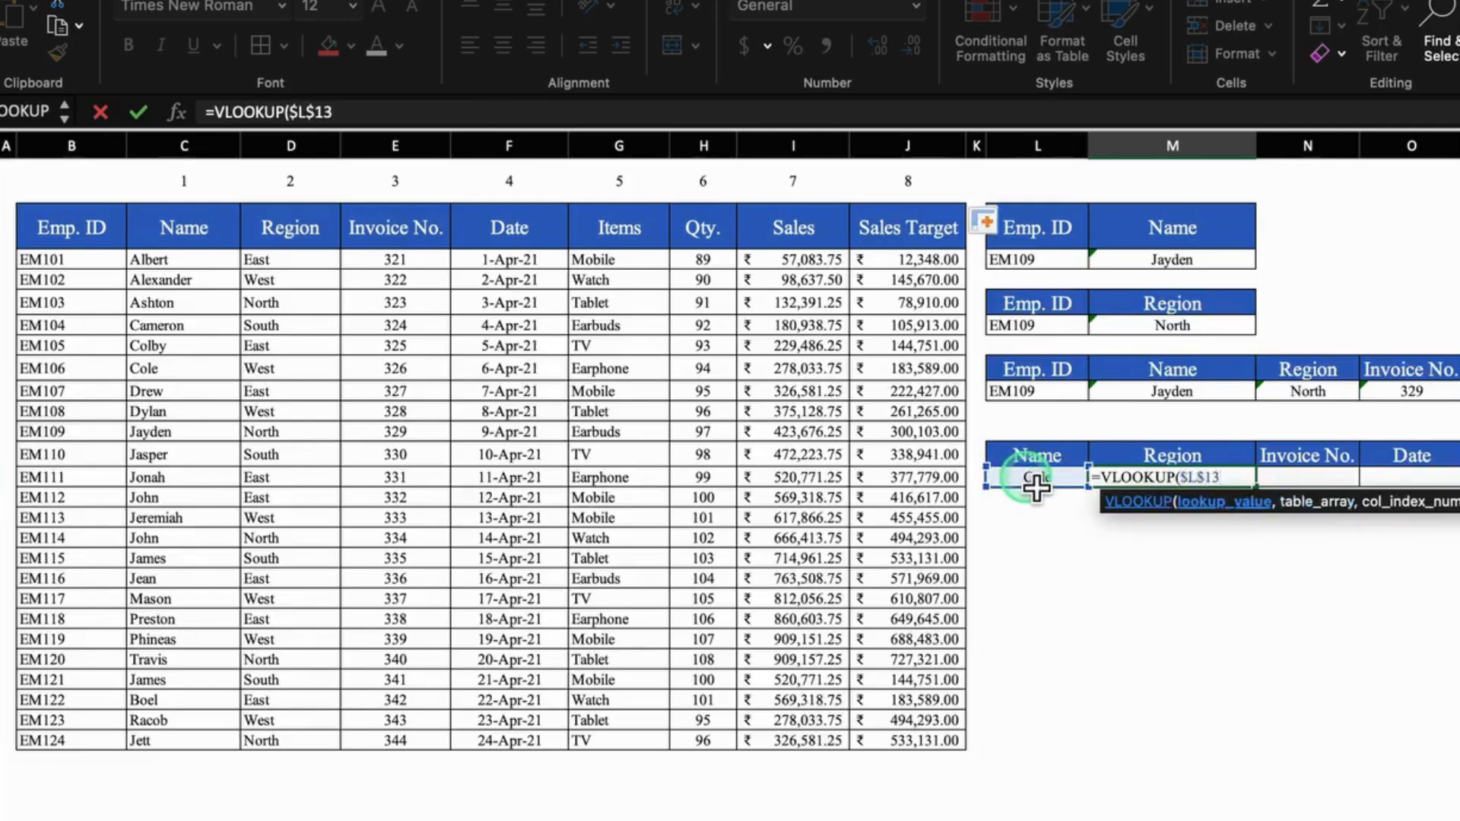
text(,)
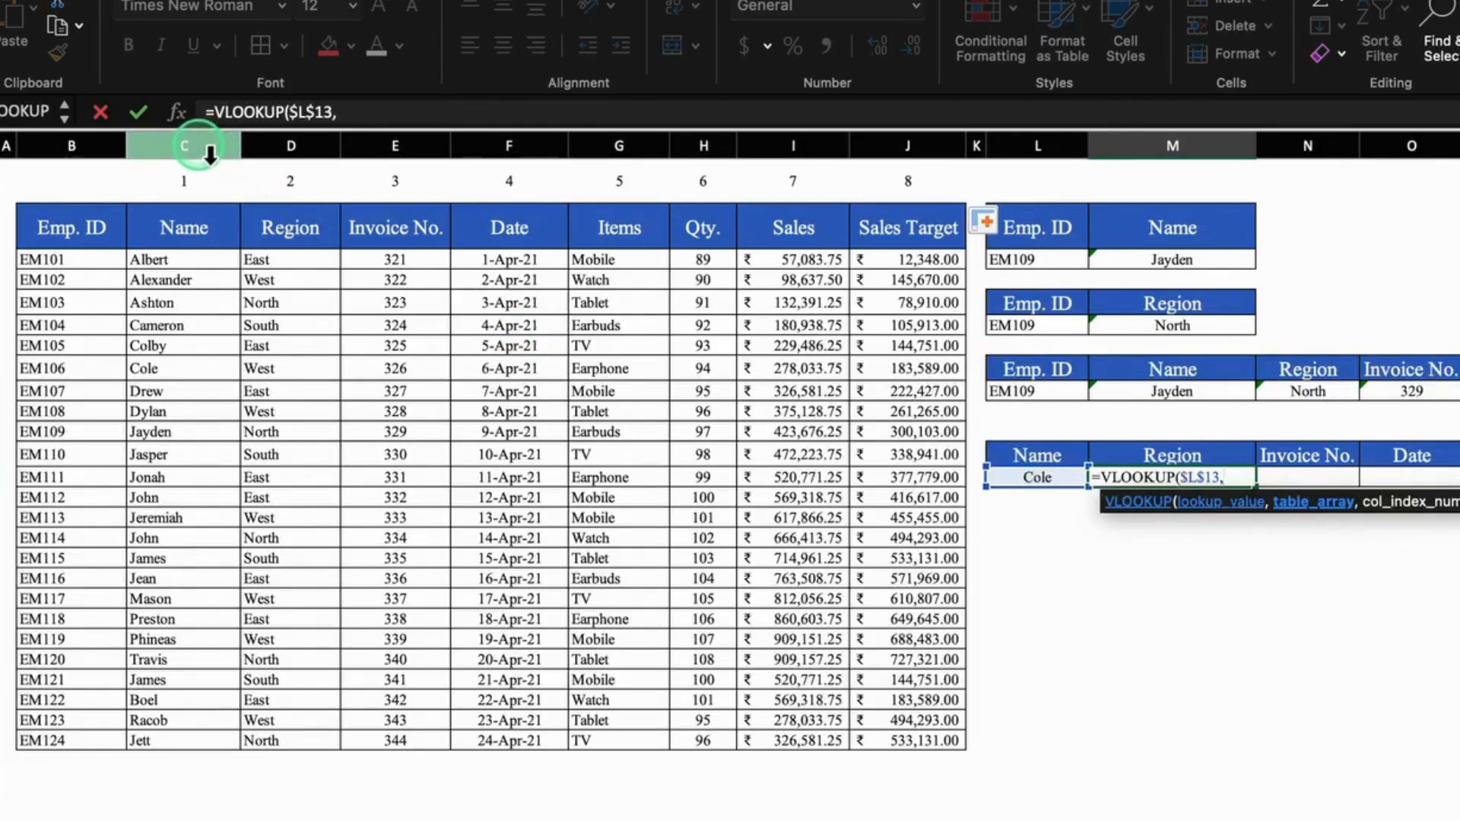
Step: Complete the Region lookup formula with table array $C:$J and column index 2
drag(182, 152, 948, 179)
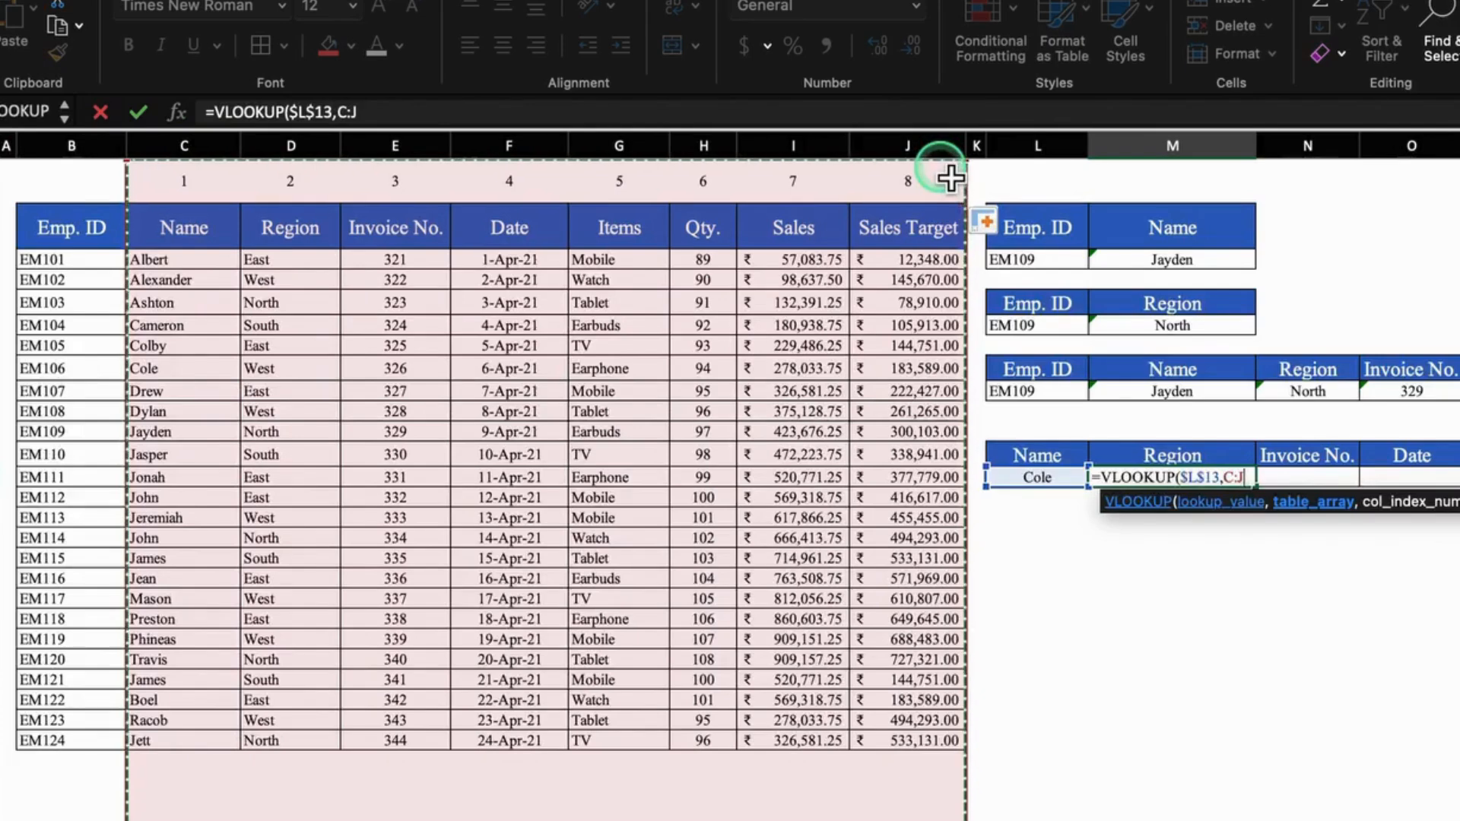
key(F4)
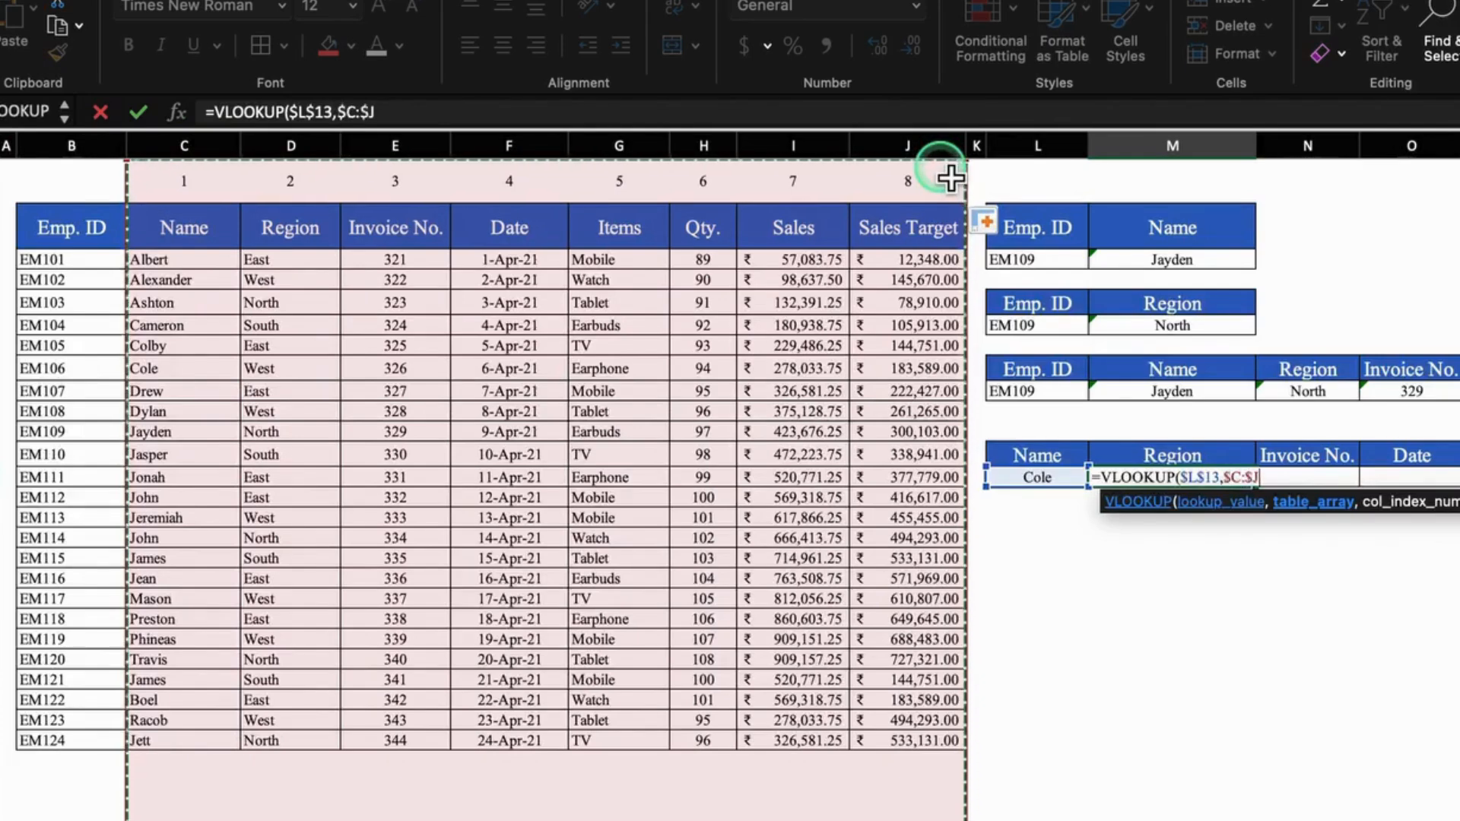
text(,)
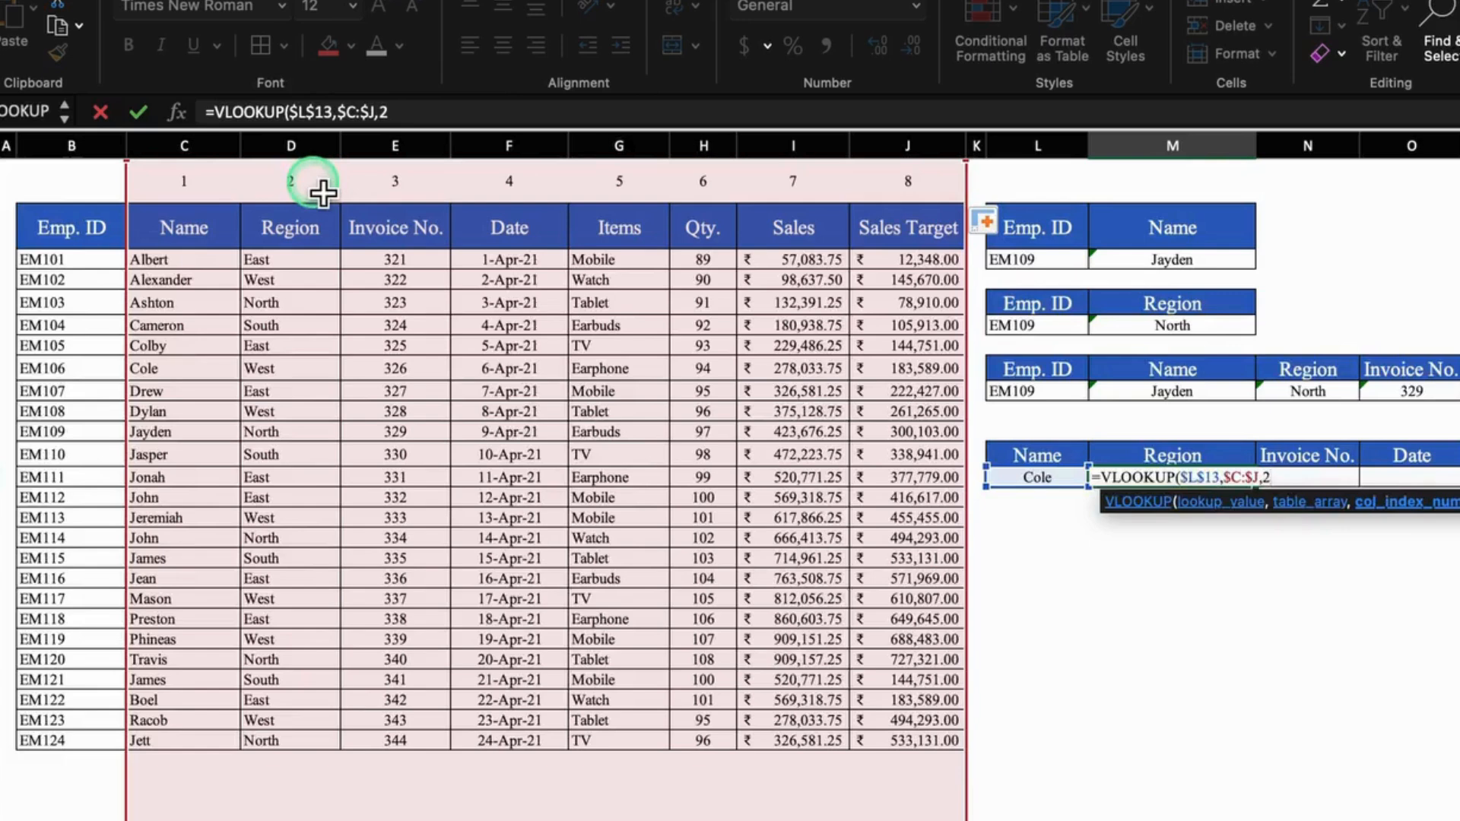
text(2))
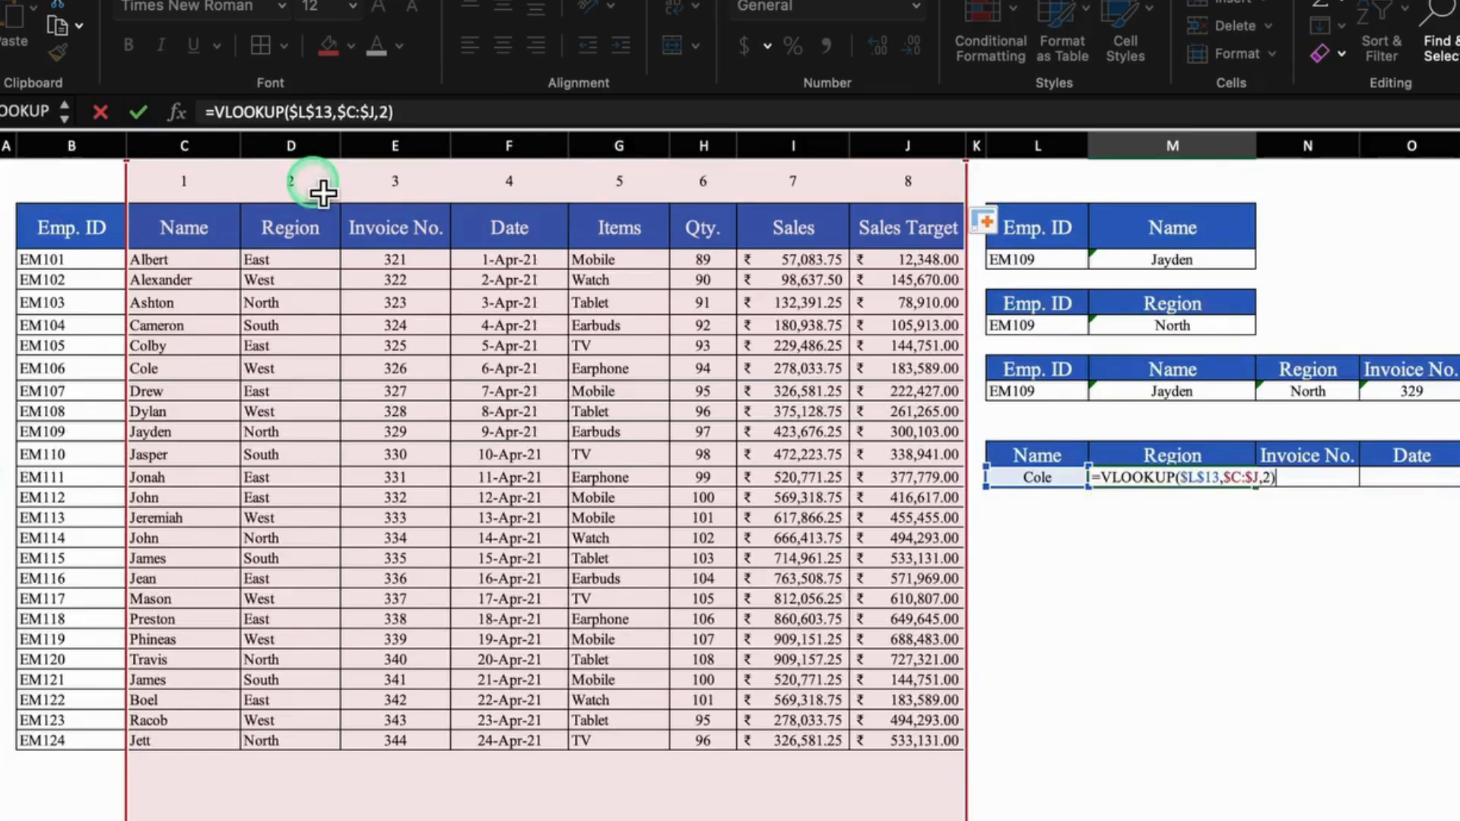
key(Return)
Step: Center the Region result in M13 and fill its formula across the row to the Sales column
click(1197, 481)
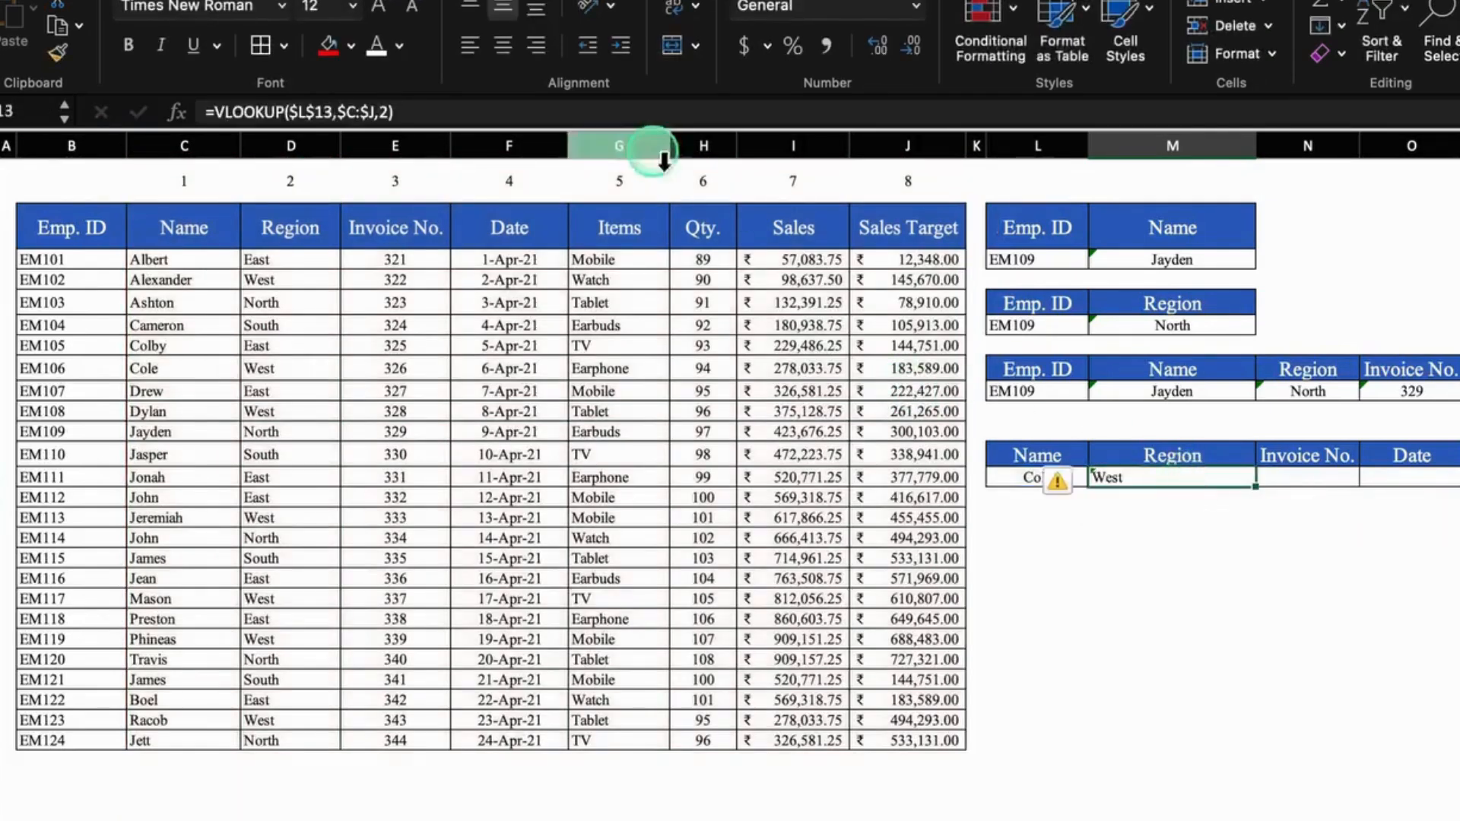
click(503, 45)
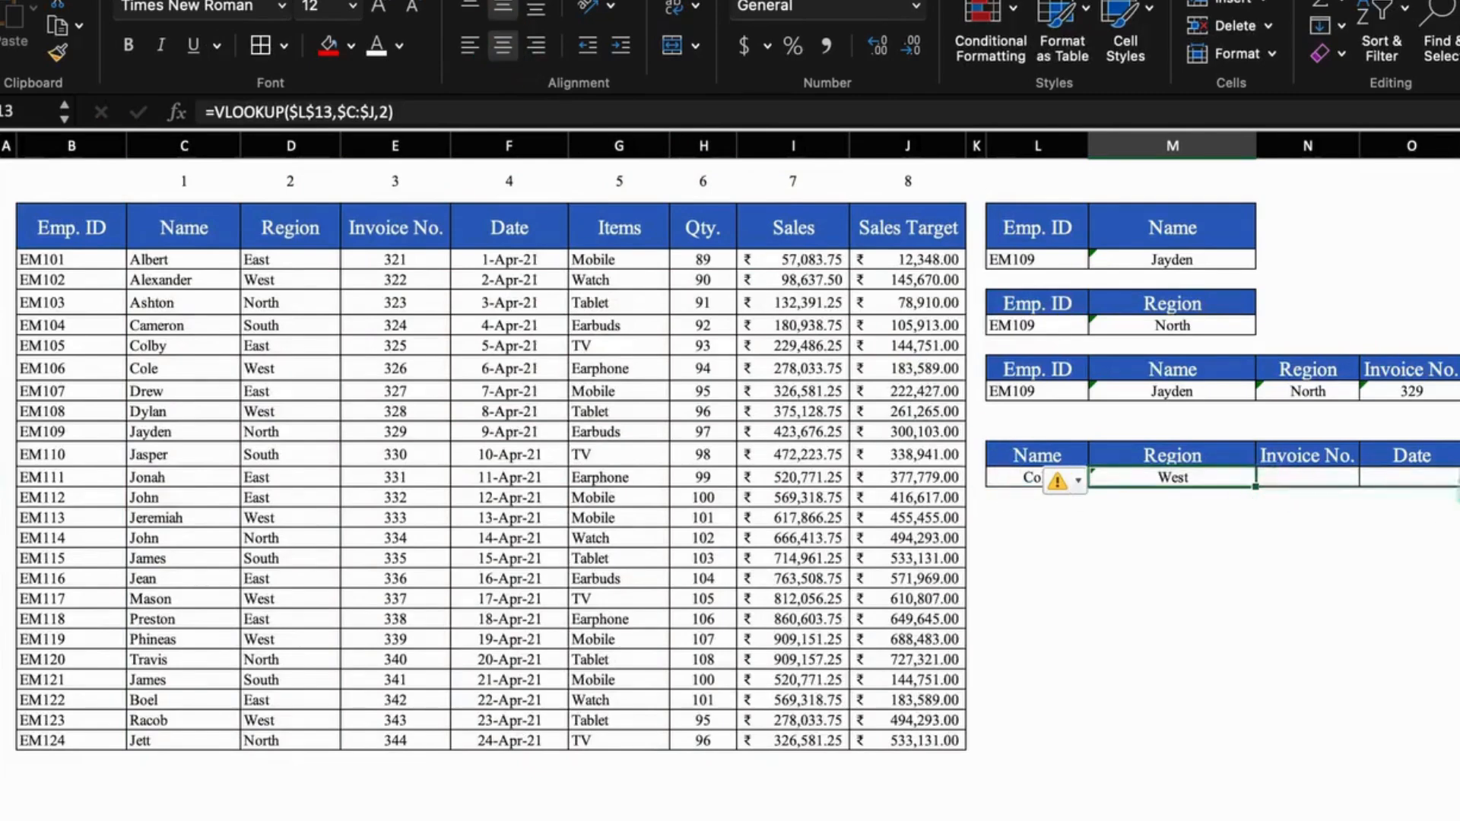
drag(1255, 486, 1443, 498)
click(1023, 567)
click(984, 494)
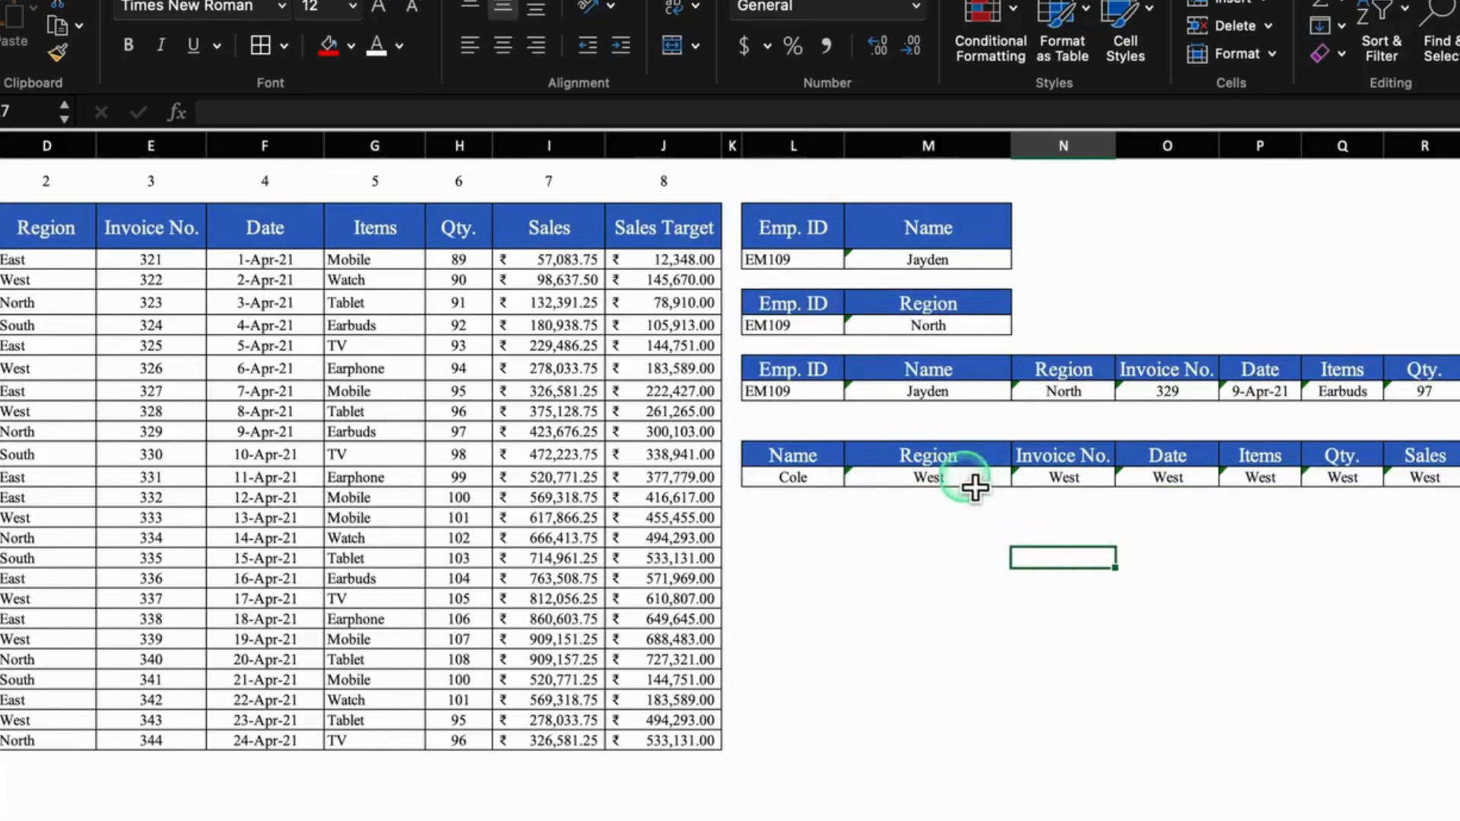
Step: Set the column index in the fourth table's Invoice No. lookup formula to 3
click(975, 487)
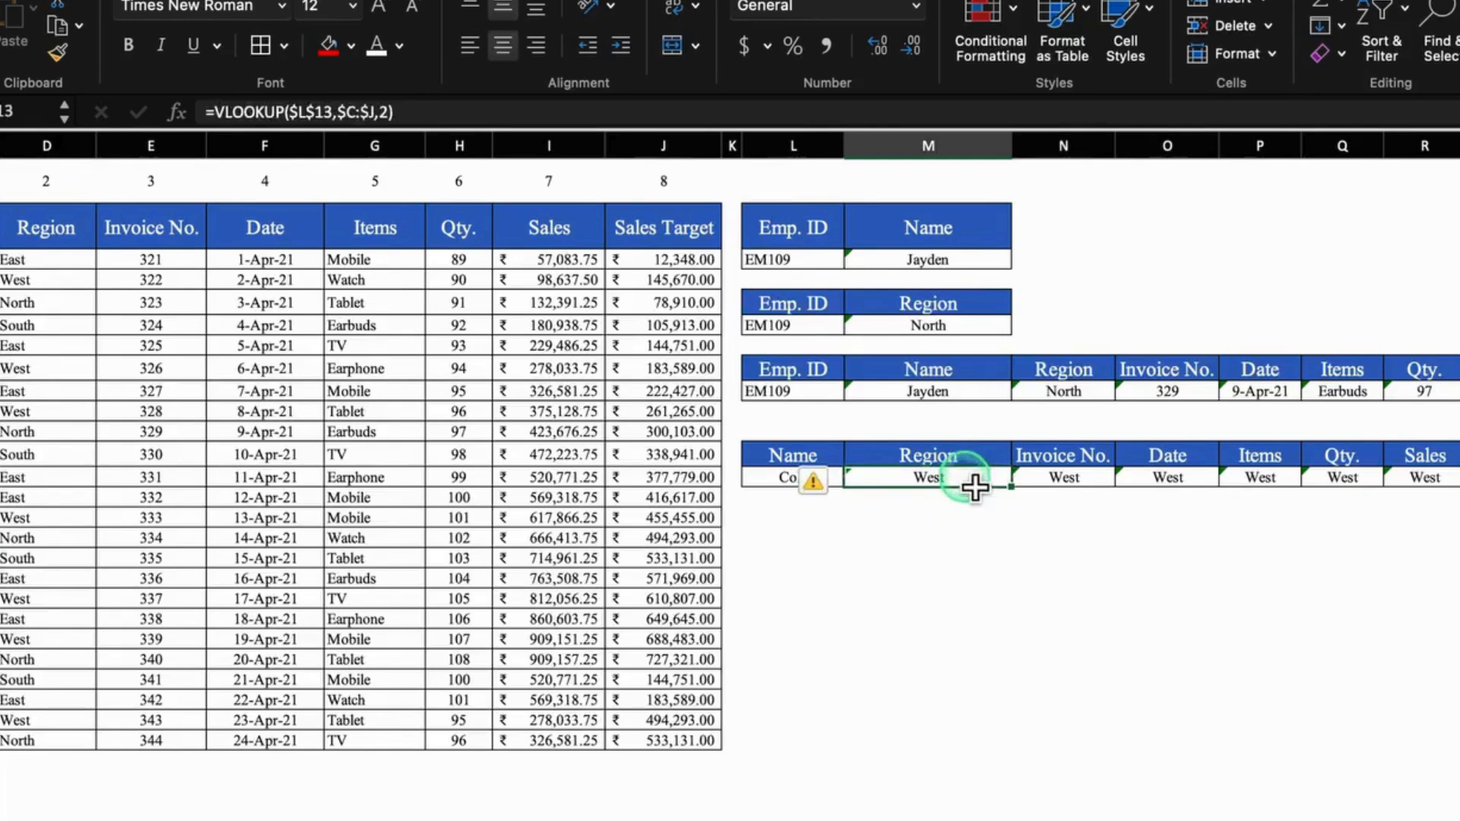
key(Right)
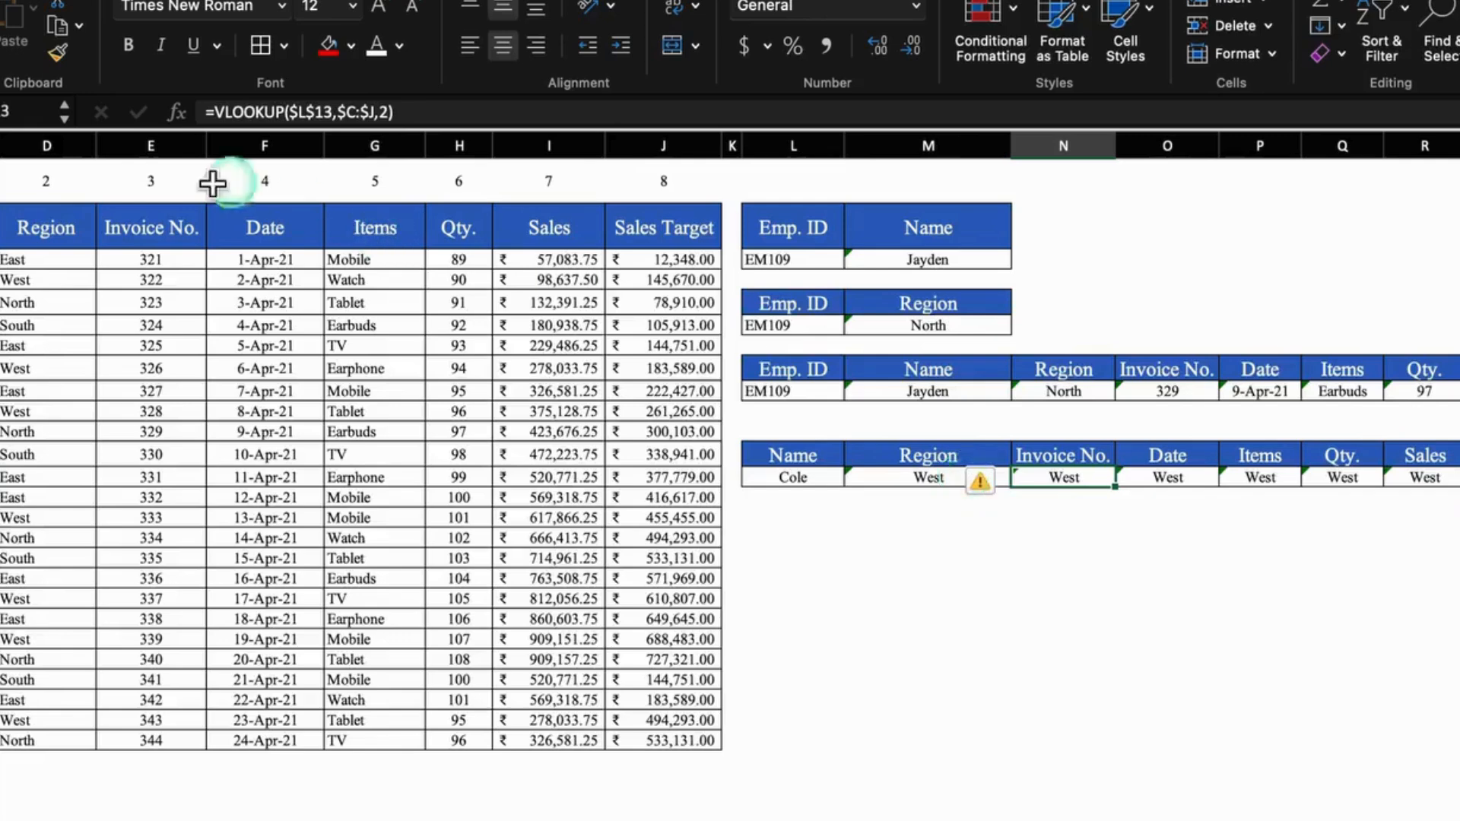
click(393, 114)
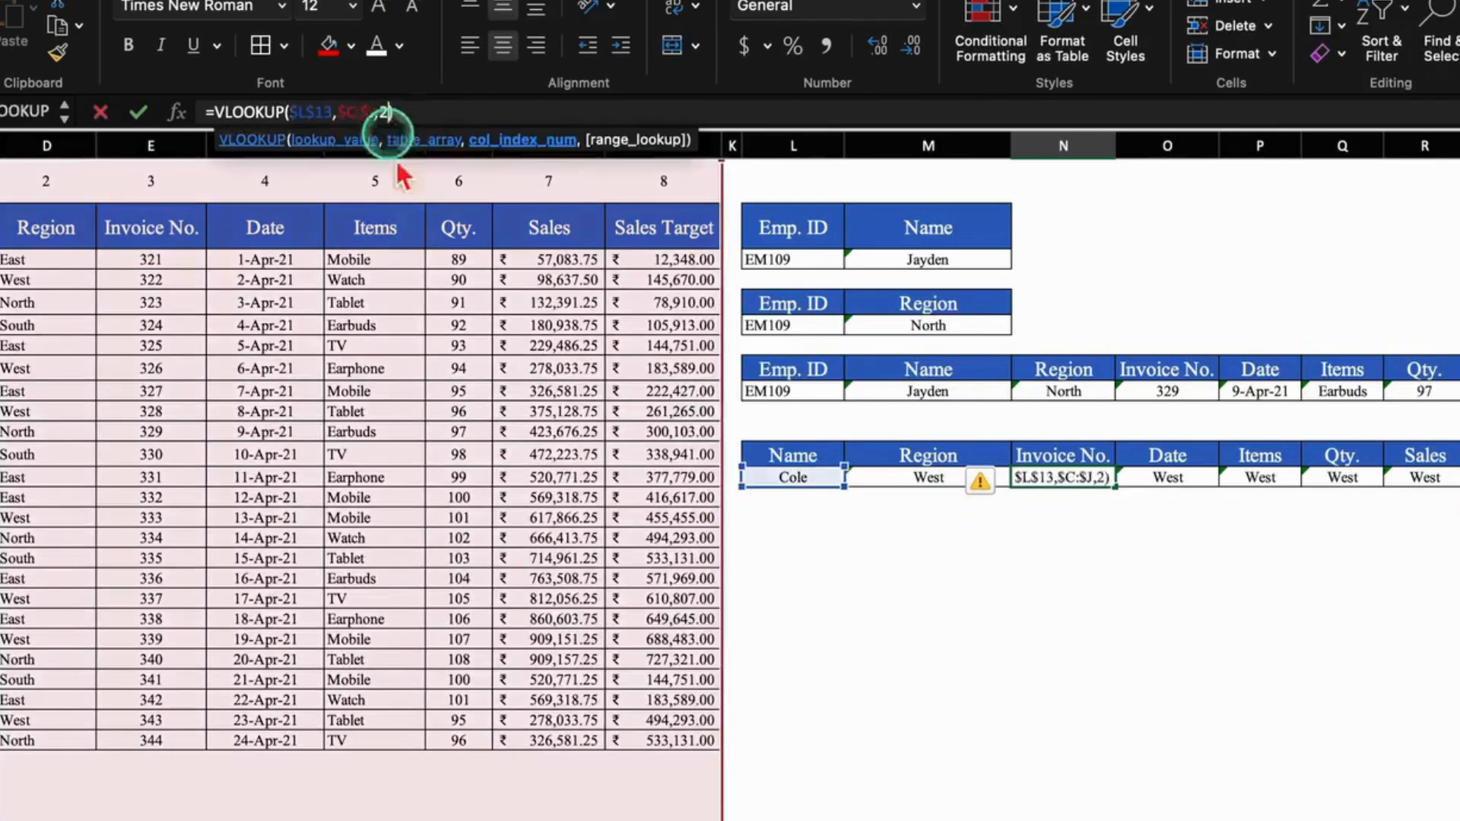
text(2)
key(Return)
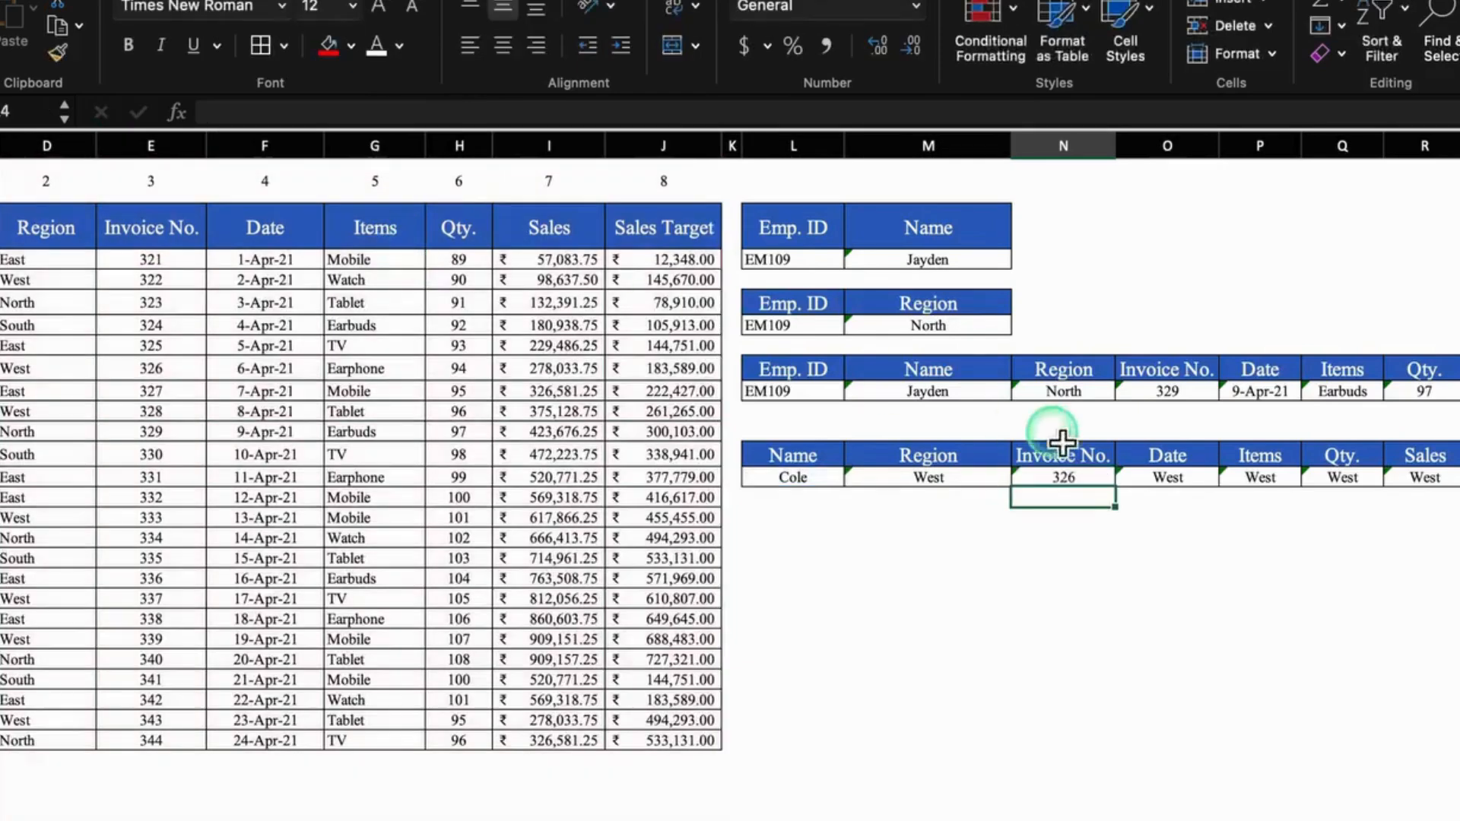
Step: Set the column index in the fourth table's Date lookup formula to 4
click(1179, 479)
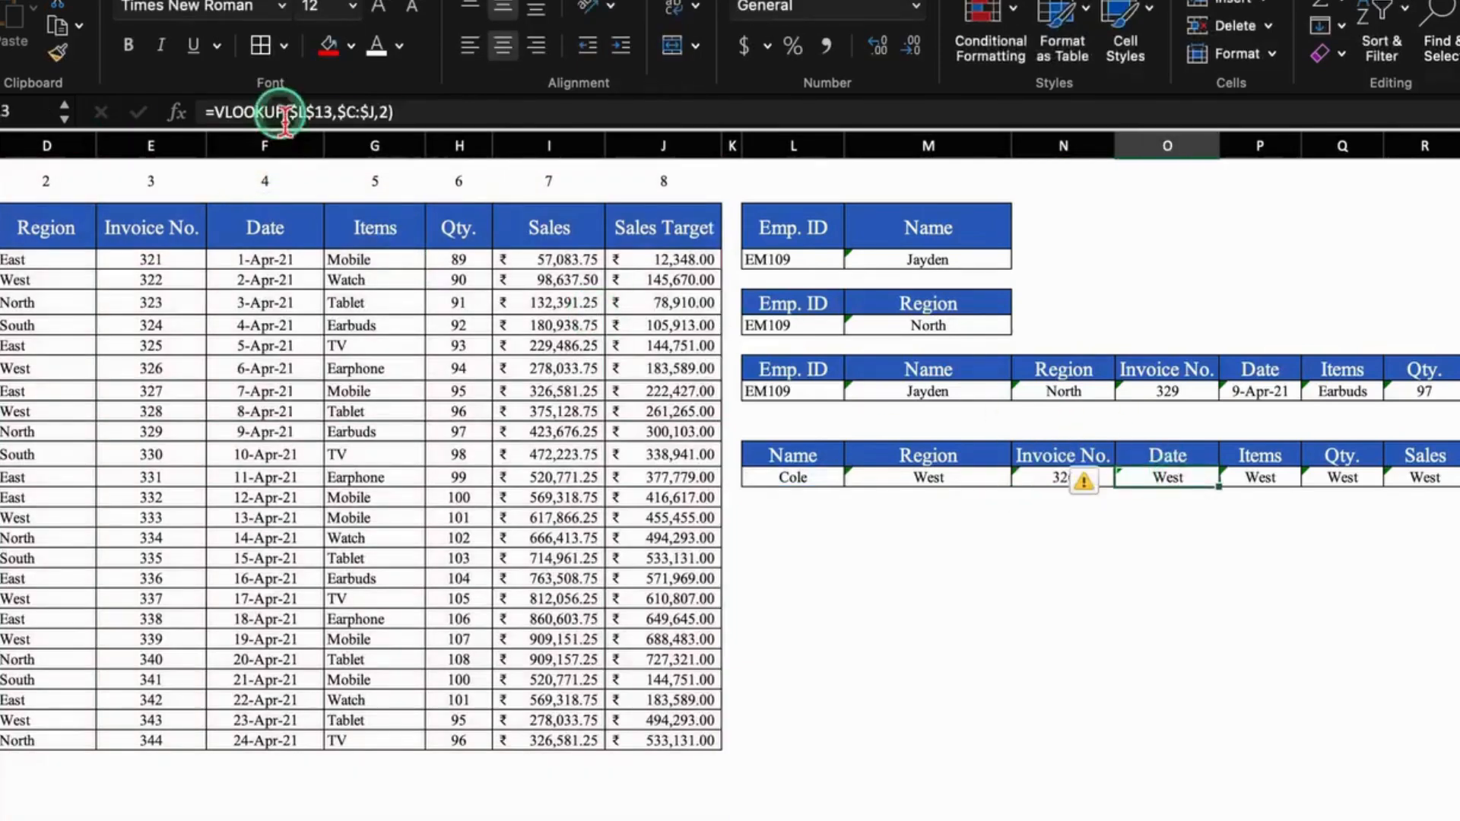
click(277, 111)
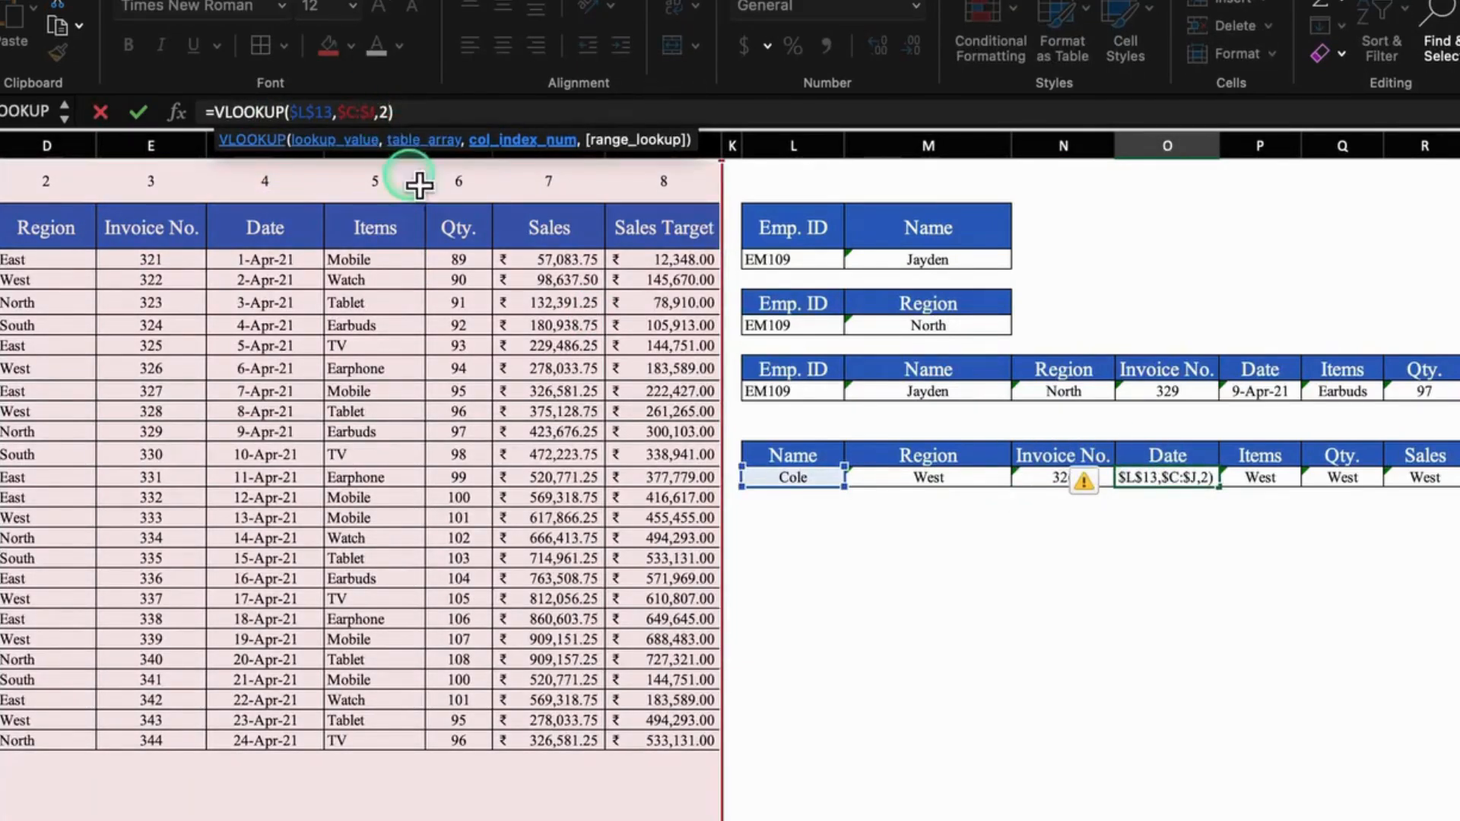
key(BackSpace)
text(4)
key(Return)
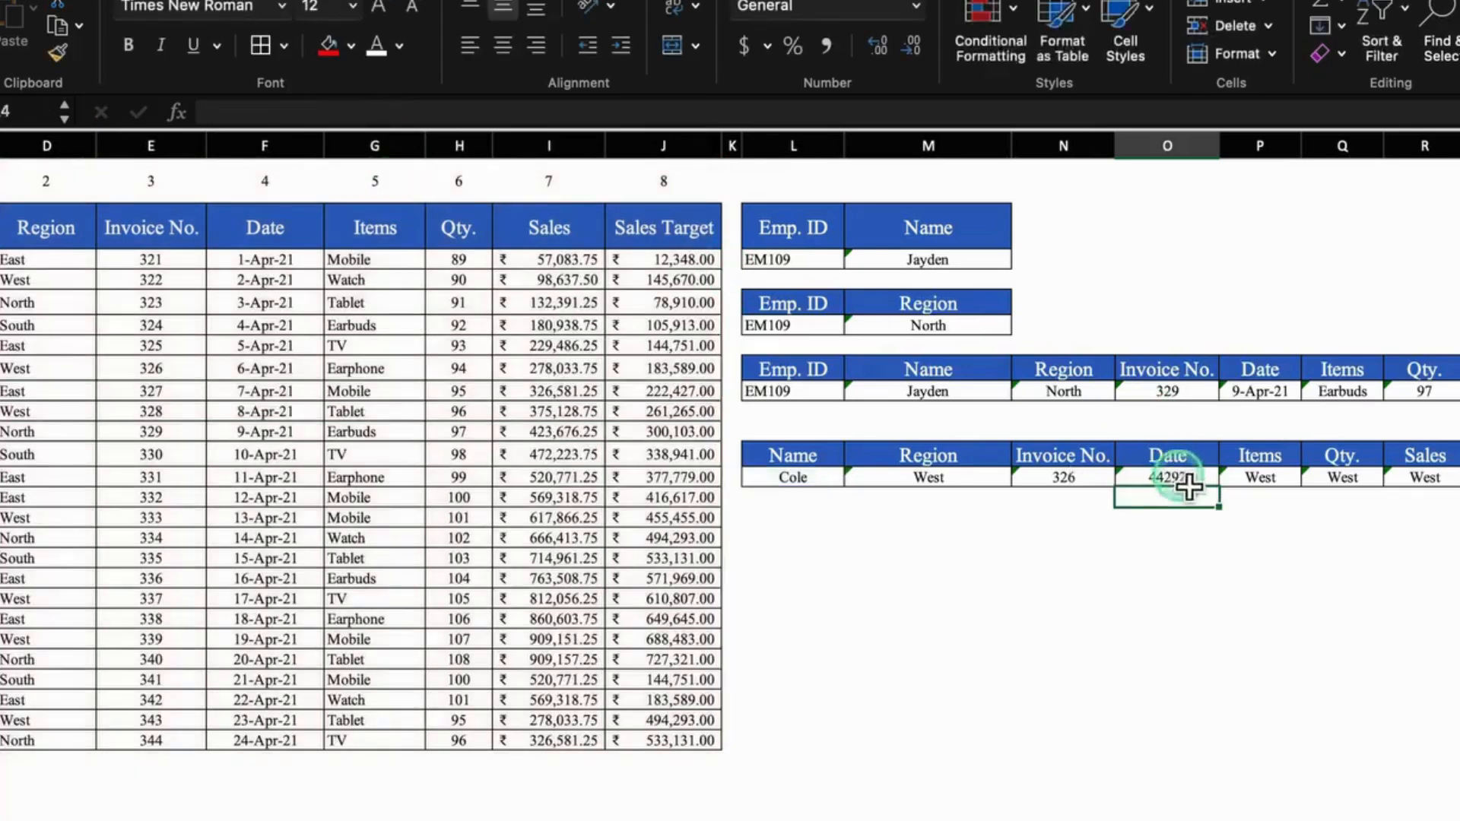
Step: Format the Date result in the fourth lookup table as a date of type 14-Mar-12
click(1190, 479)
right_click(1190, 481)
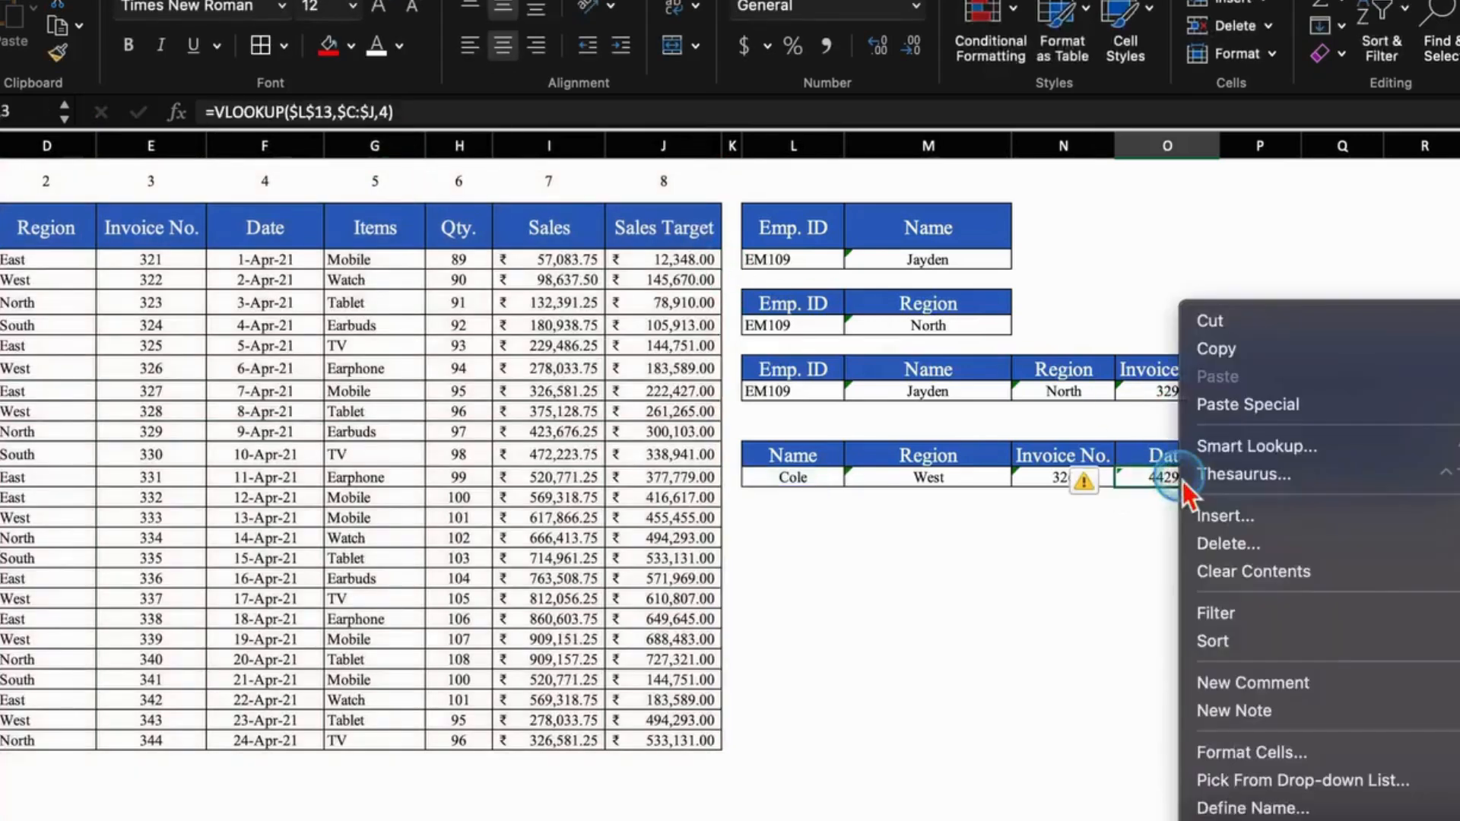
click(1313, 761)
drag(1336, 163, 1171, 42)
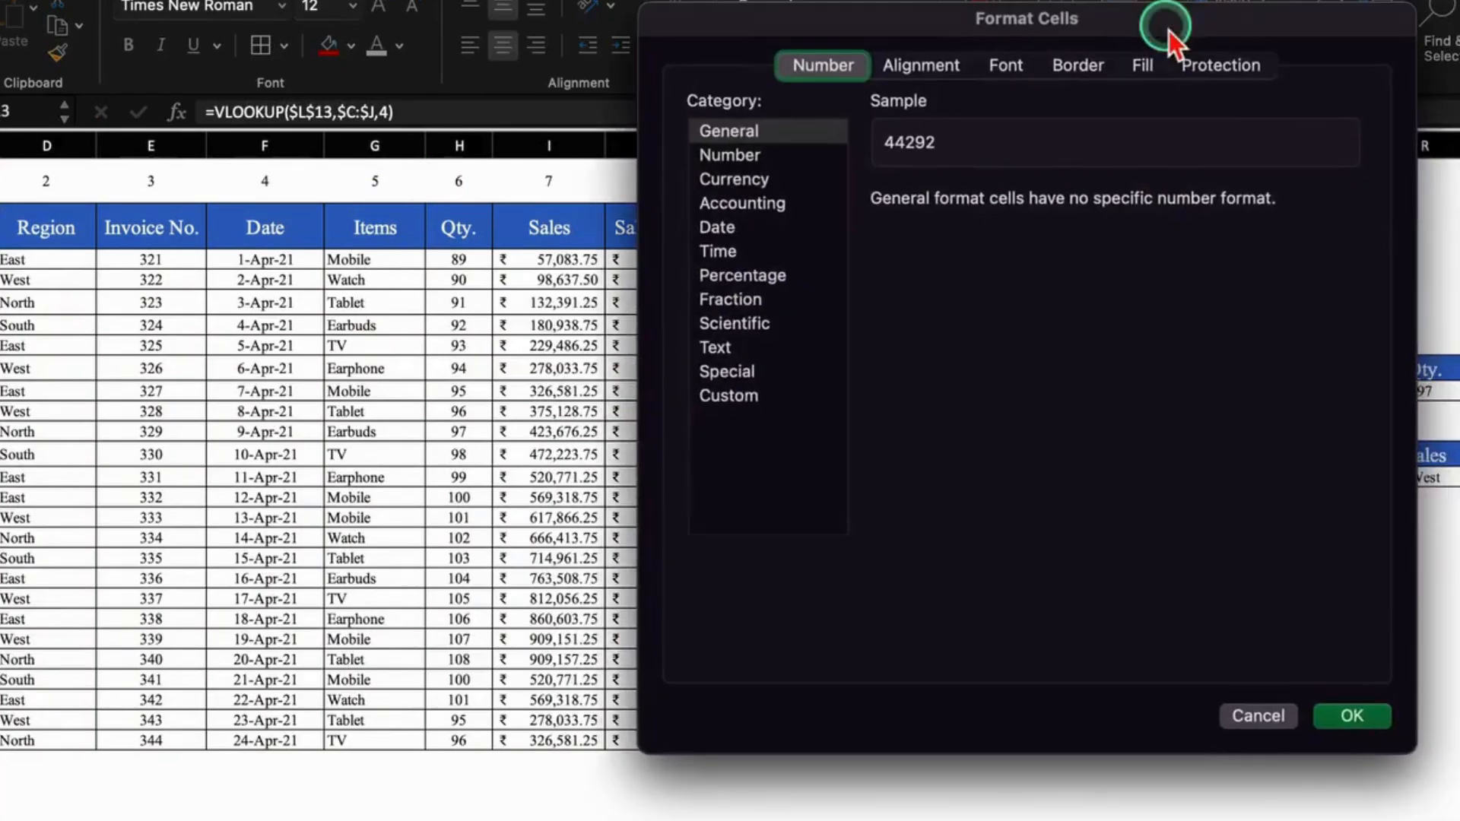
click(718, 228)
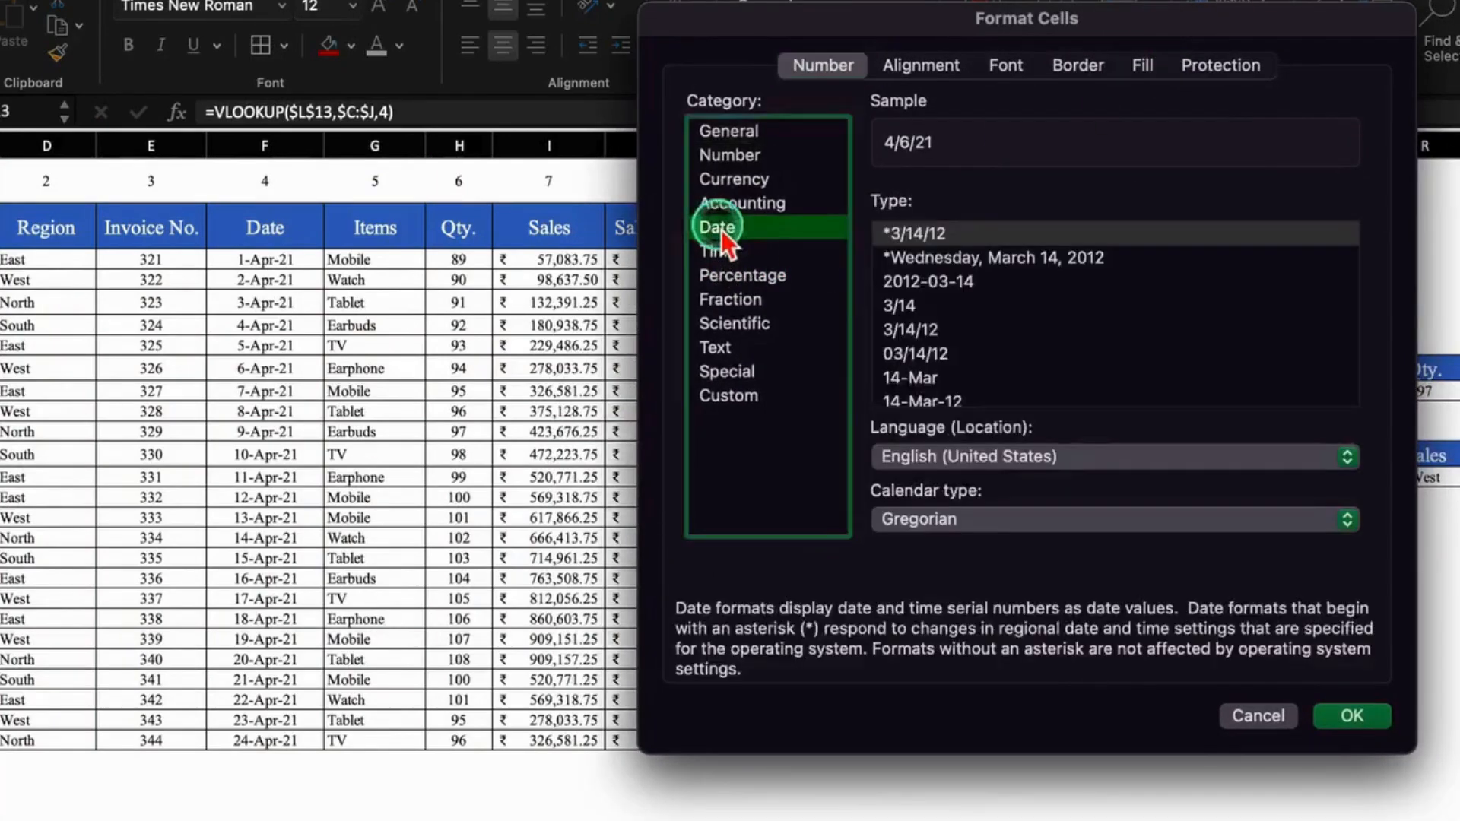
click(937, 400)
click(1354, 718)
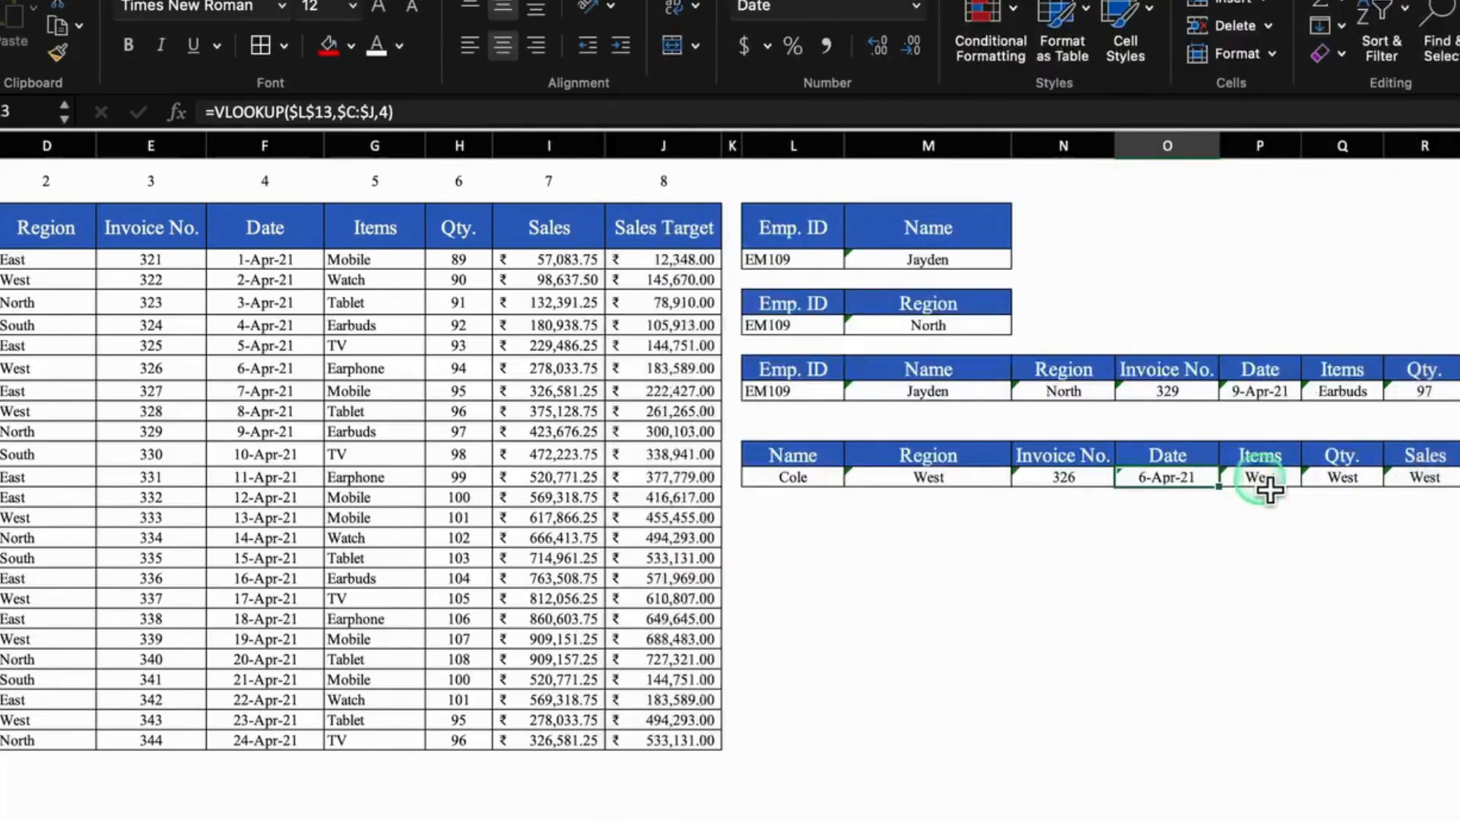
Step: Set the column index in the fourth table's Items lookup formula to 5
click(1260, 477)
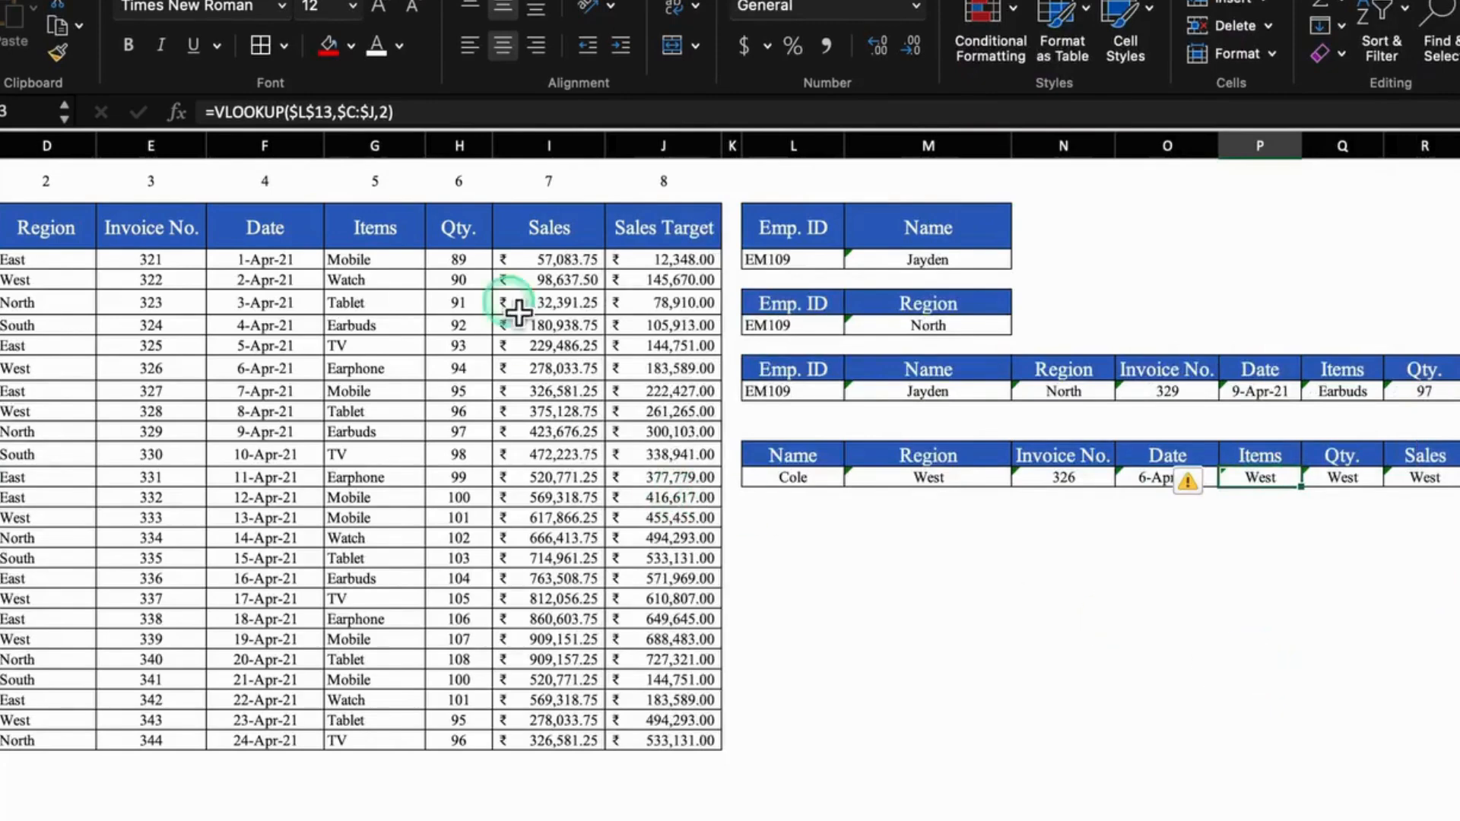
click(387, 112)
key(BackSpace)
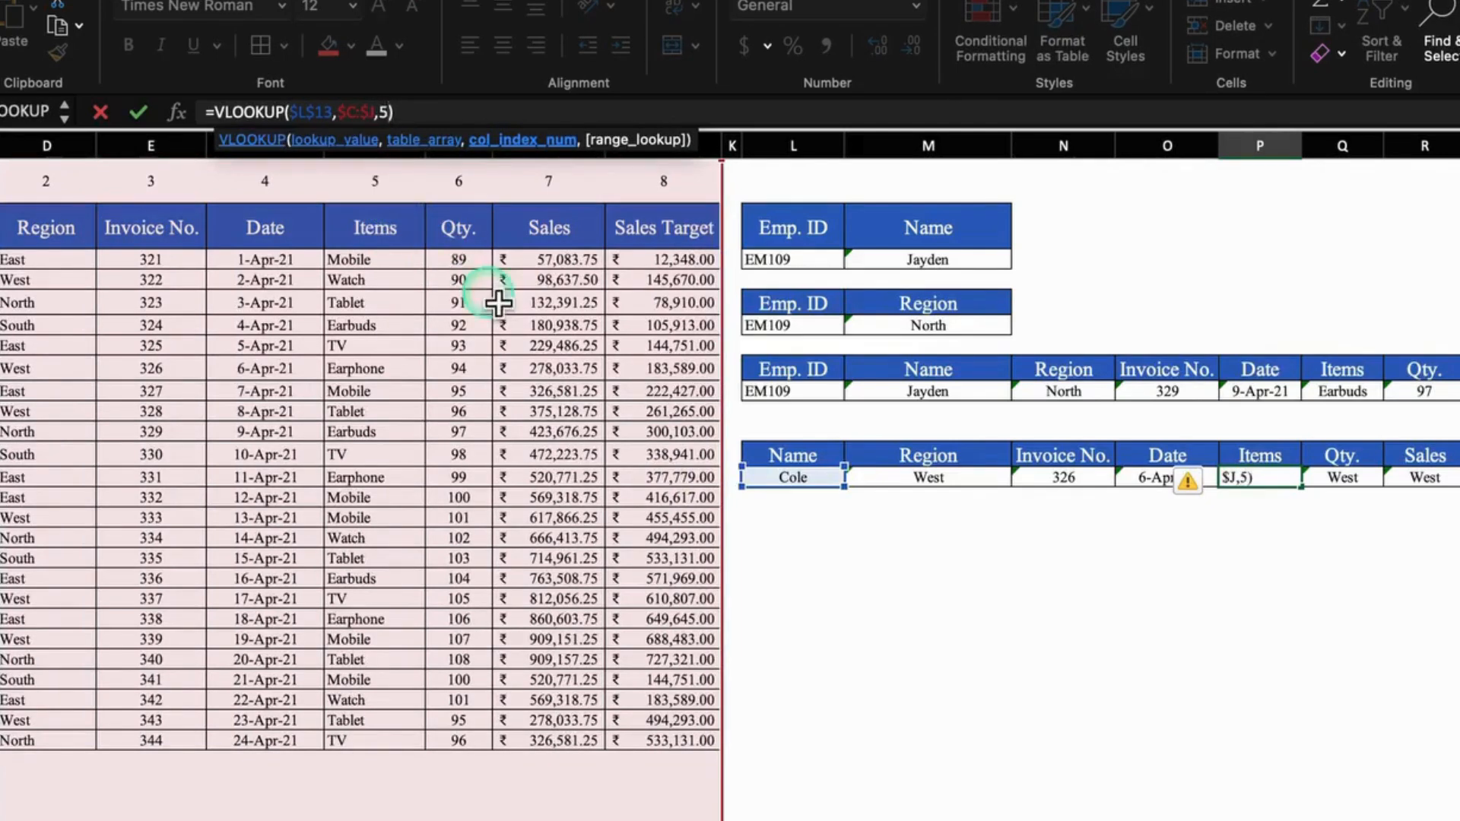
key(Return)
Step: Set the column index in the fourth table's Qty. lookup formula to 6
click(1361, 479)
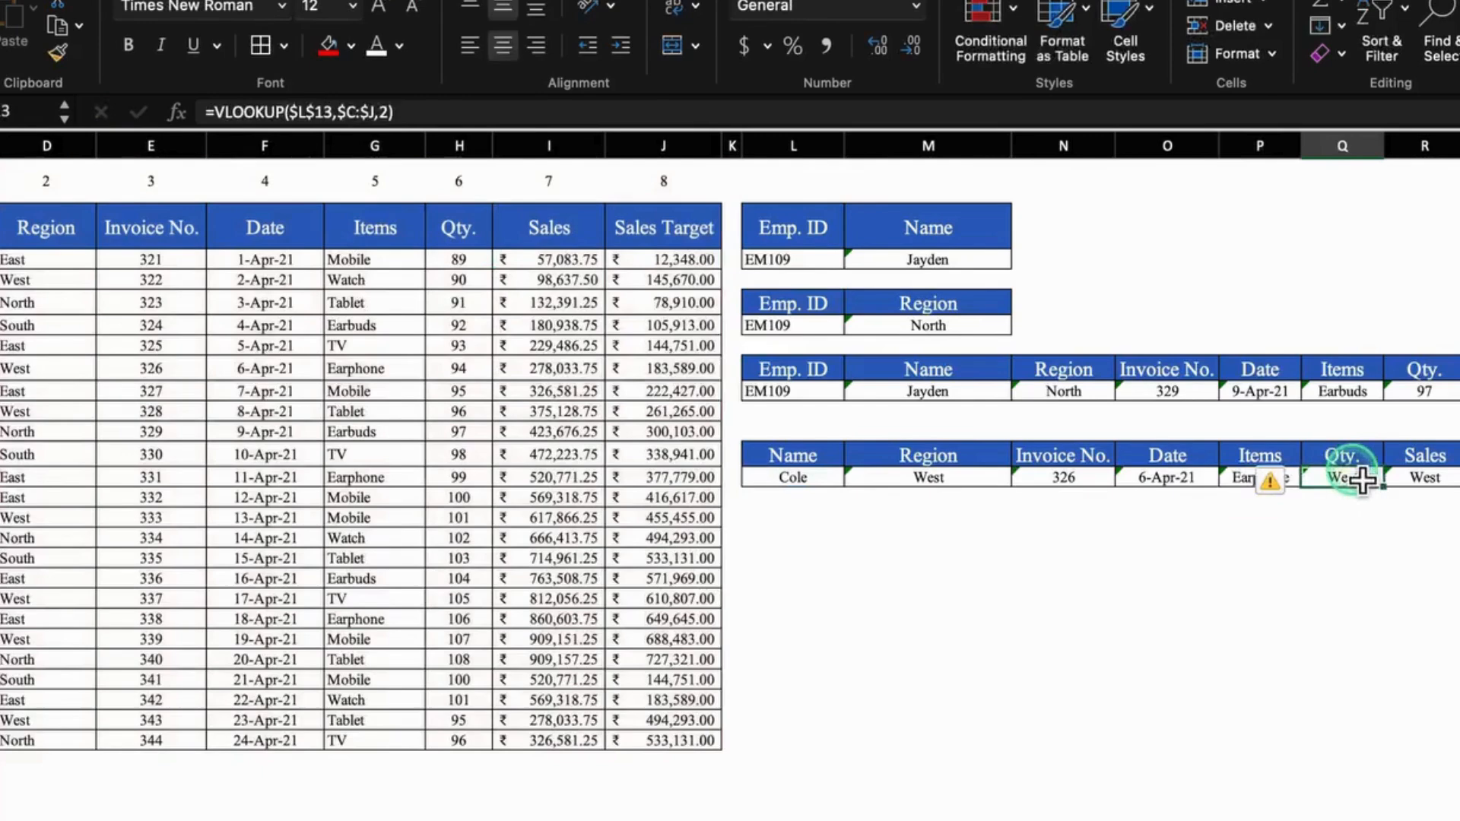
click(401, 120)
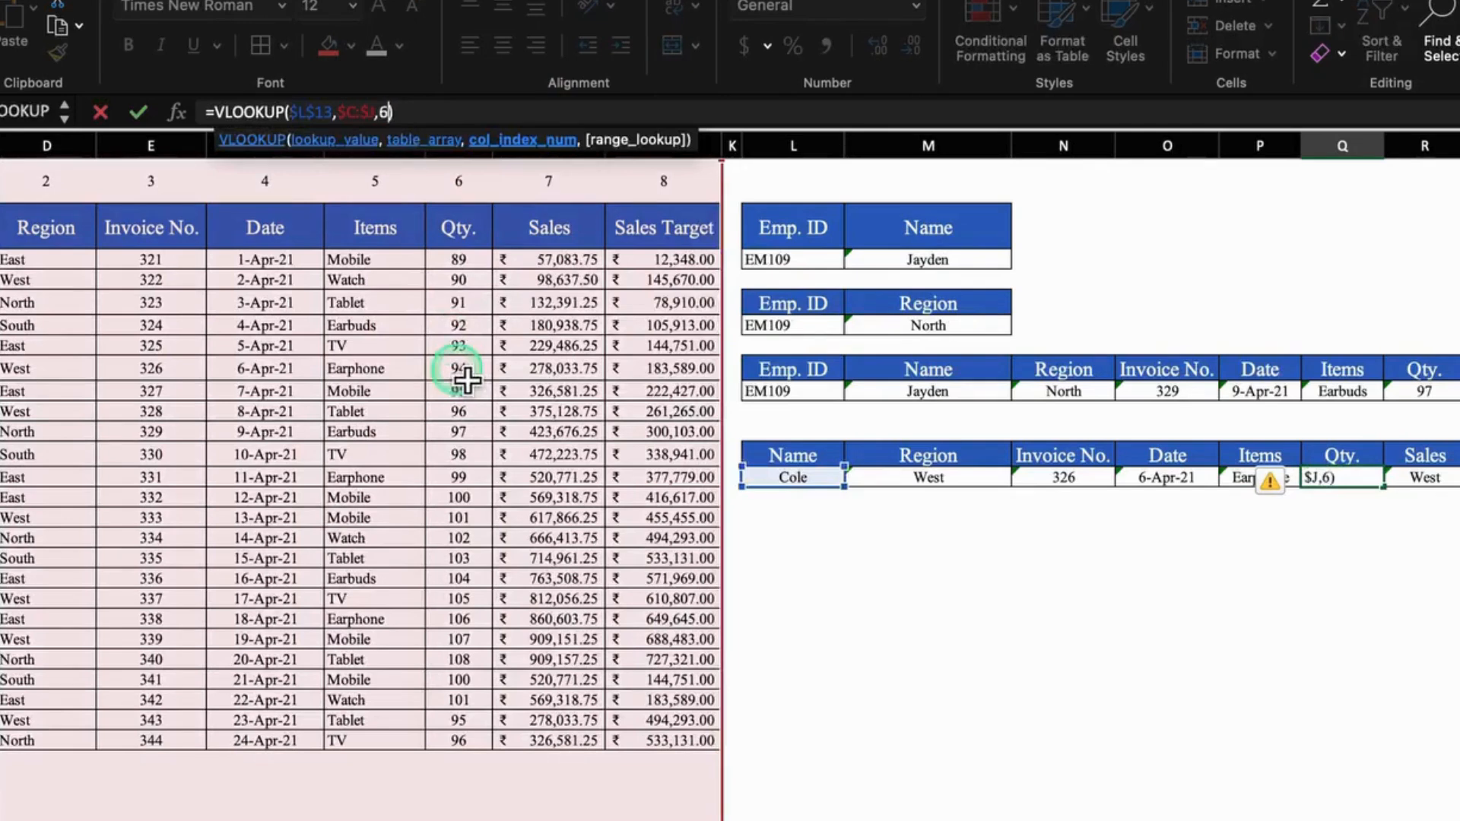
text(6)
key(Return)
Step: Set the column index in the fourth table's Sales lookup formula to 7
click(1440, 483)
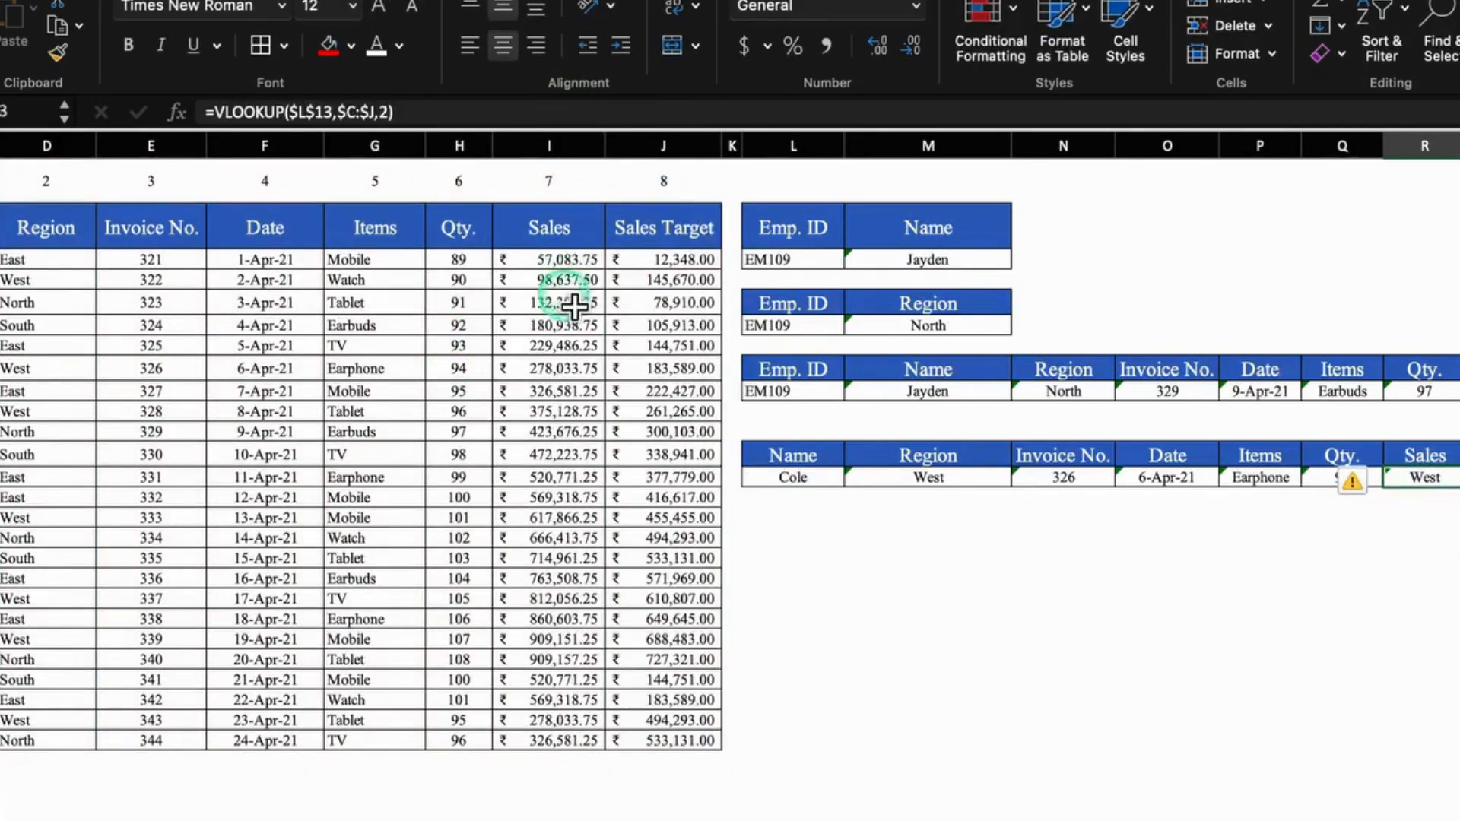
click(385, 114)
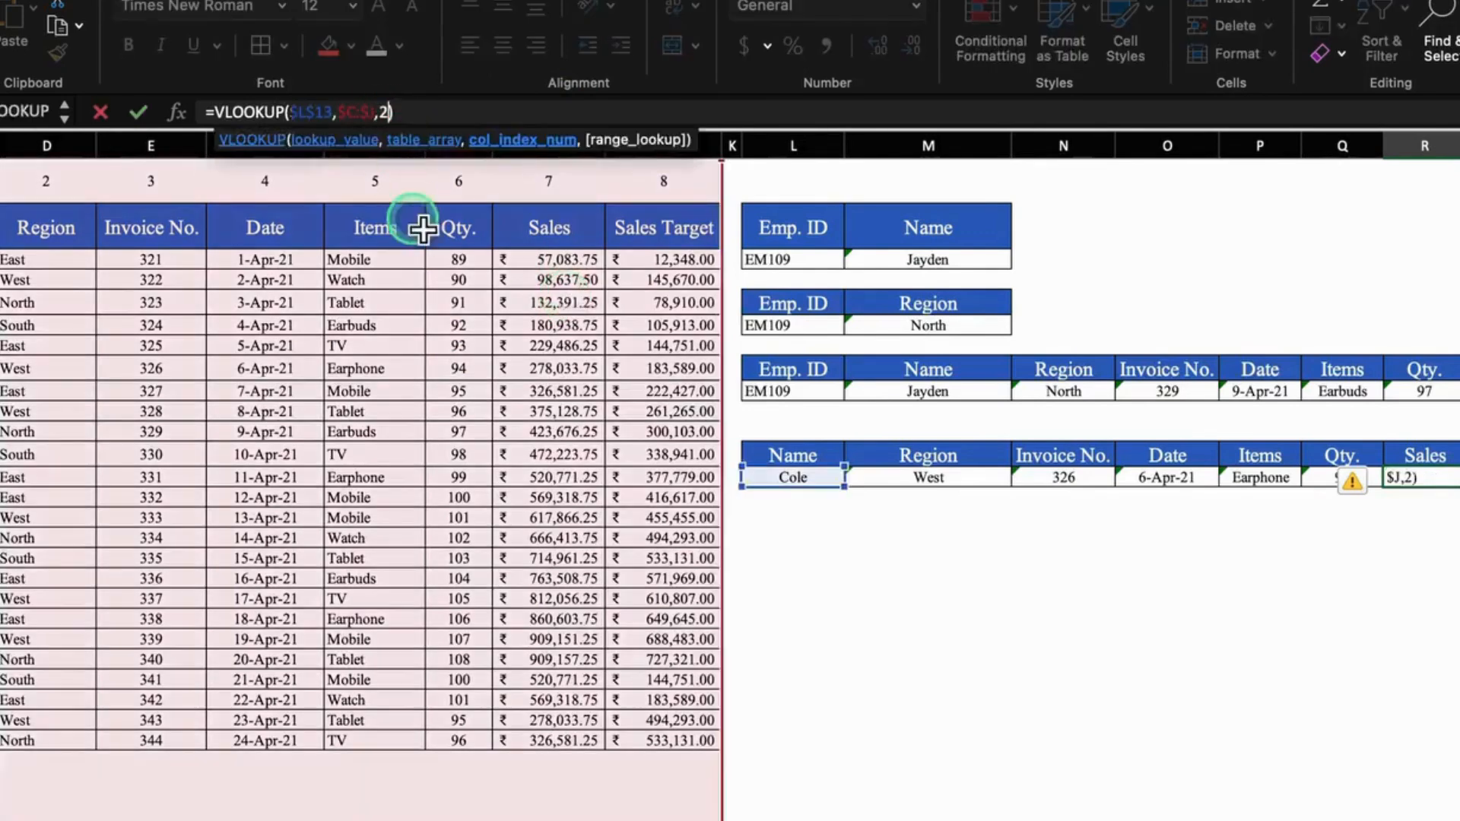
key(Return)
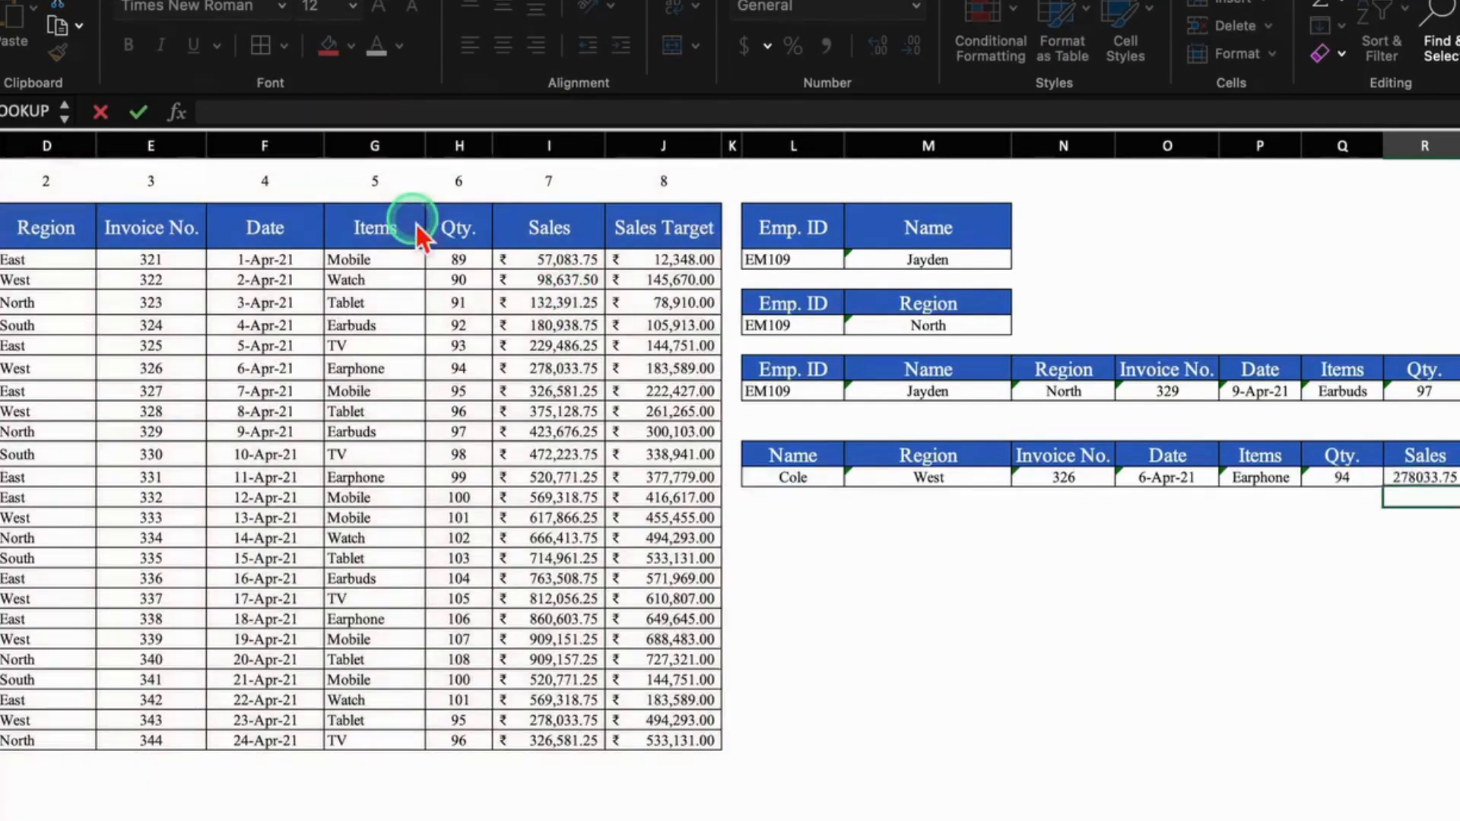
click(1251, 652)
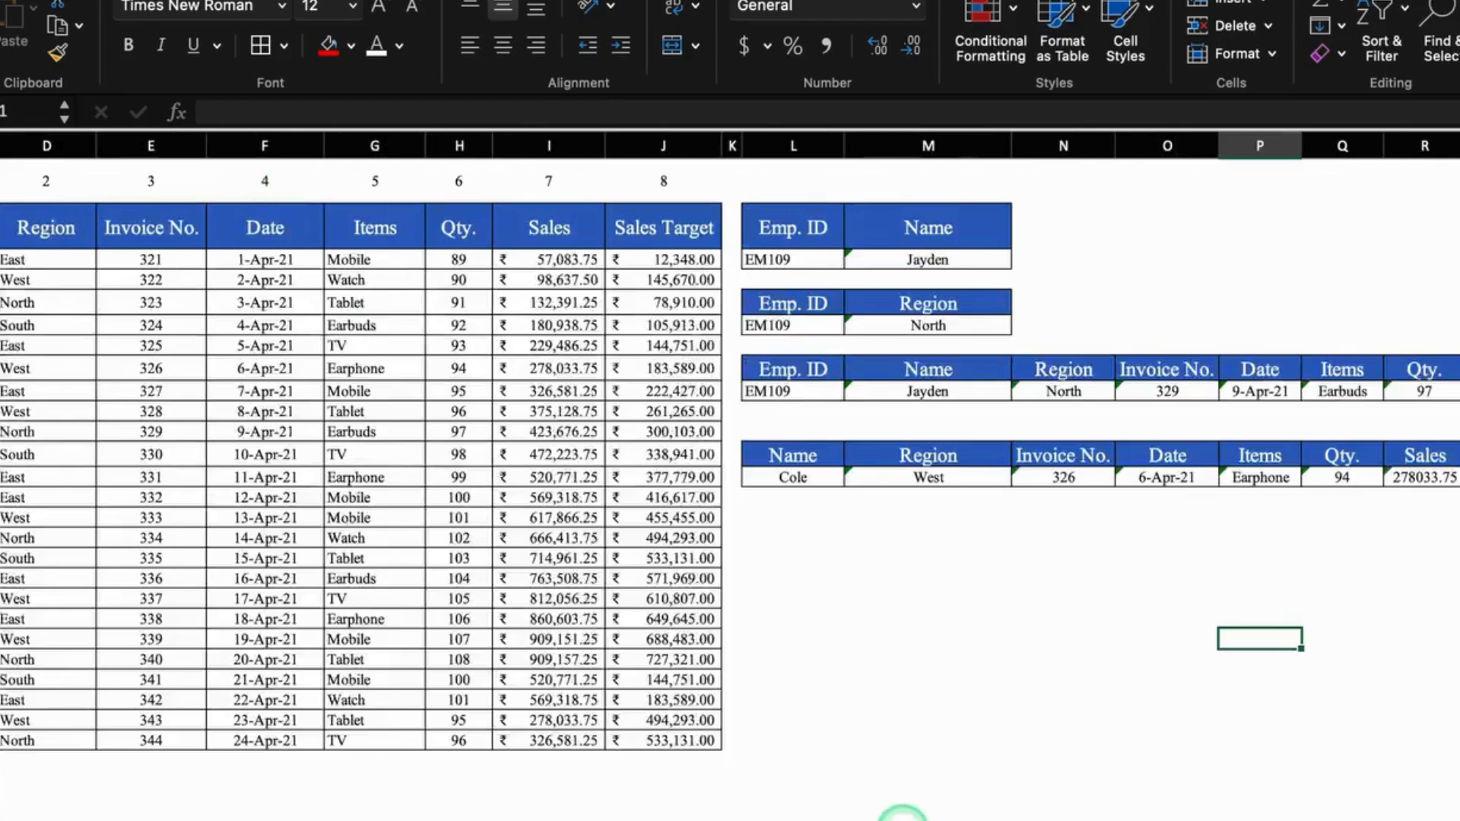
Step: On the sheet with the horizontal employee table, copy the Emp. ID from F2 into the Emp. ID cells Q2 and Q5
scroll(730, 471, left, 2)
scroll(730, 471, up, 3)
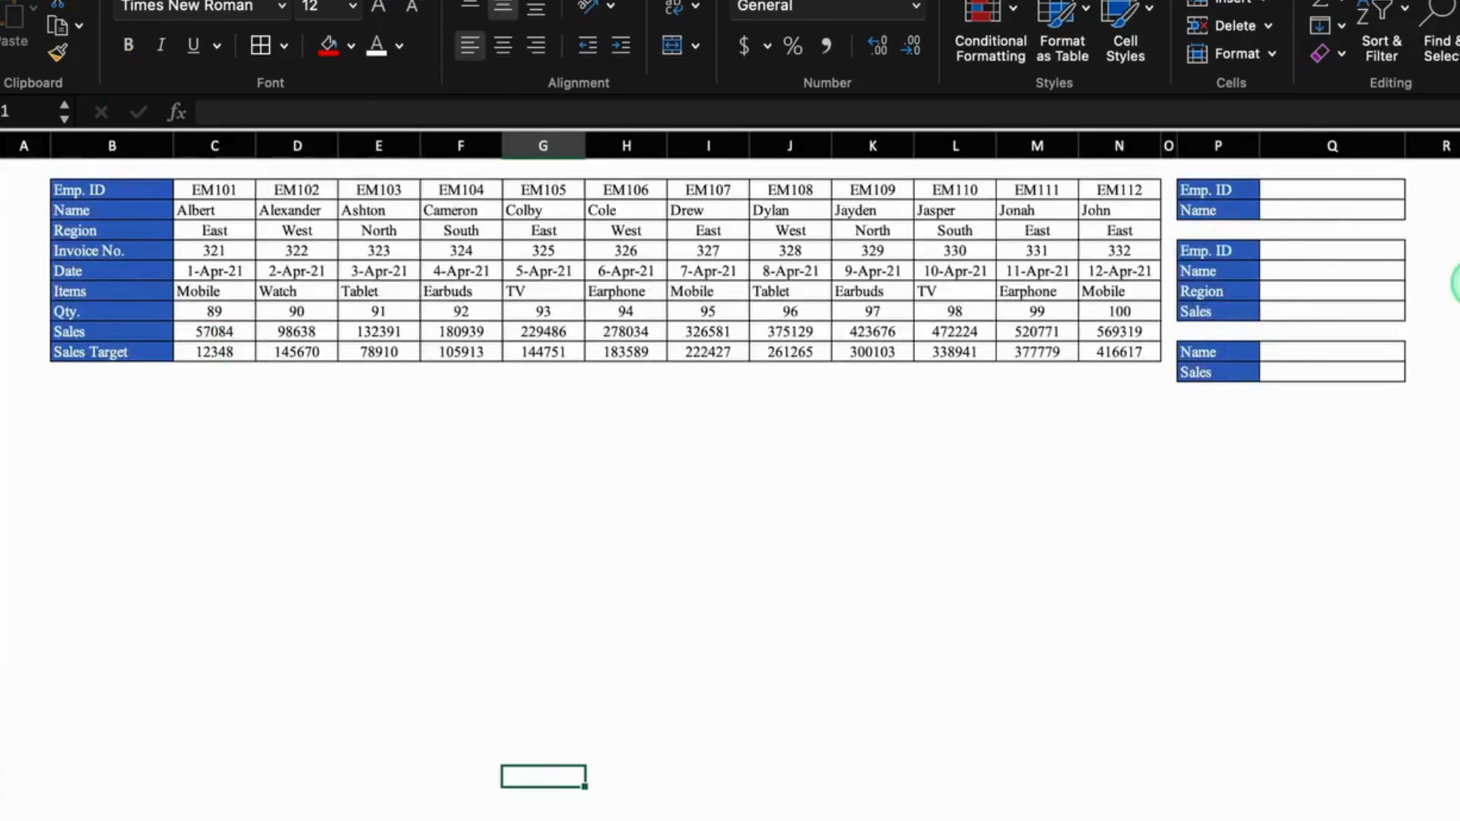
click(1334, 191)
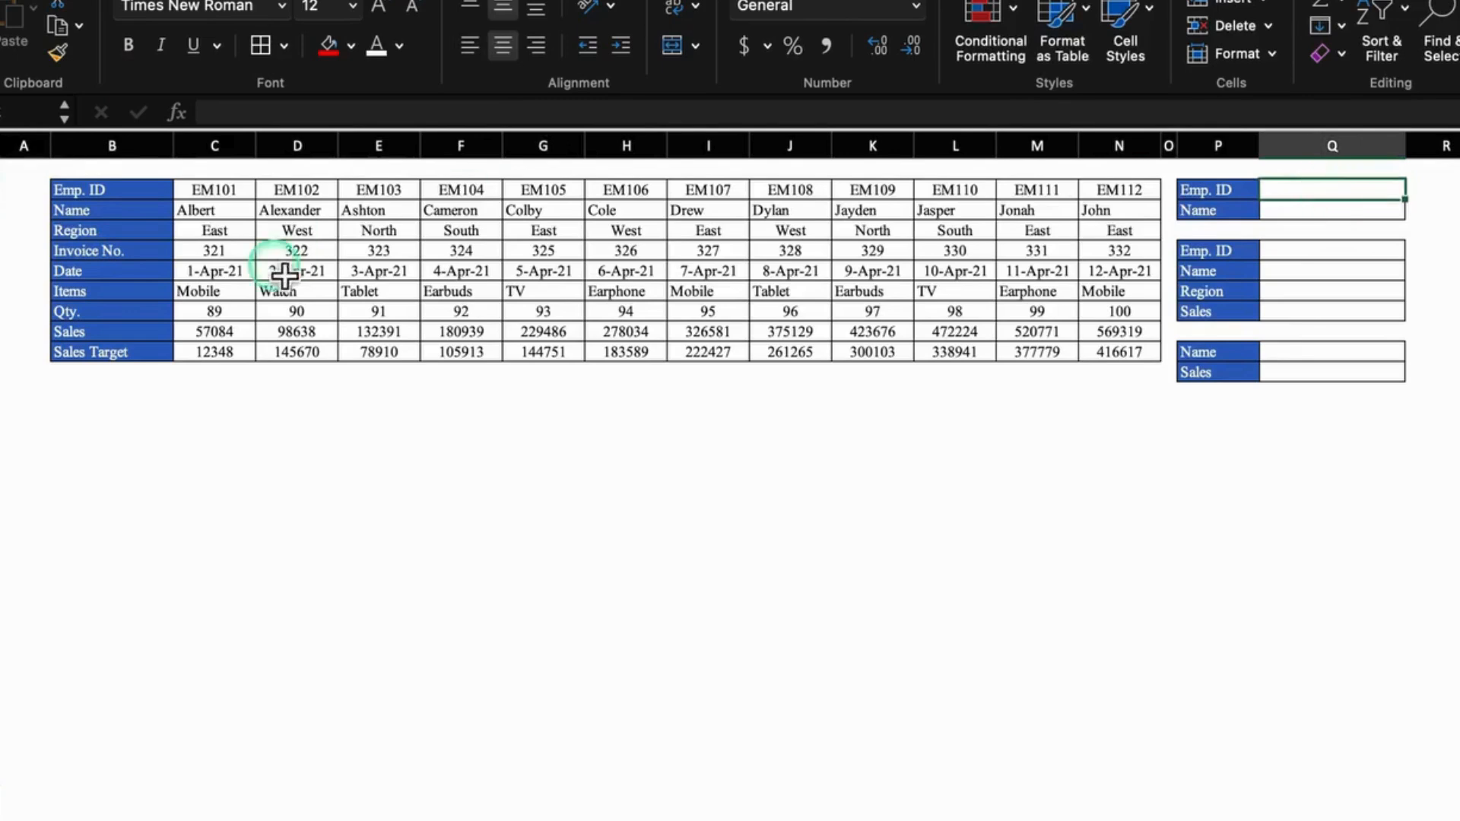
click(467, 194)
key(super+c)
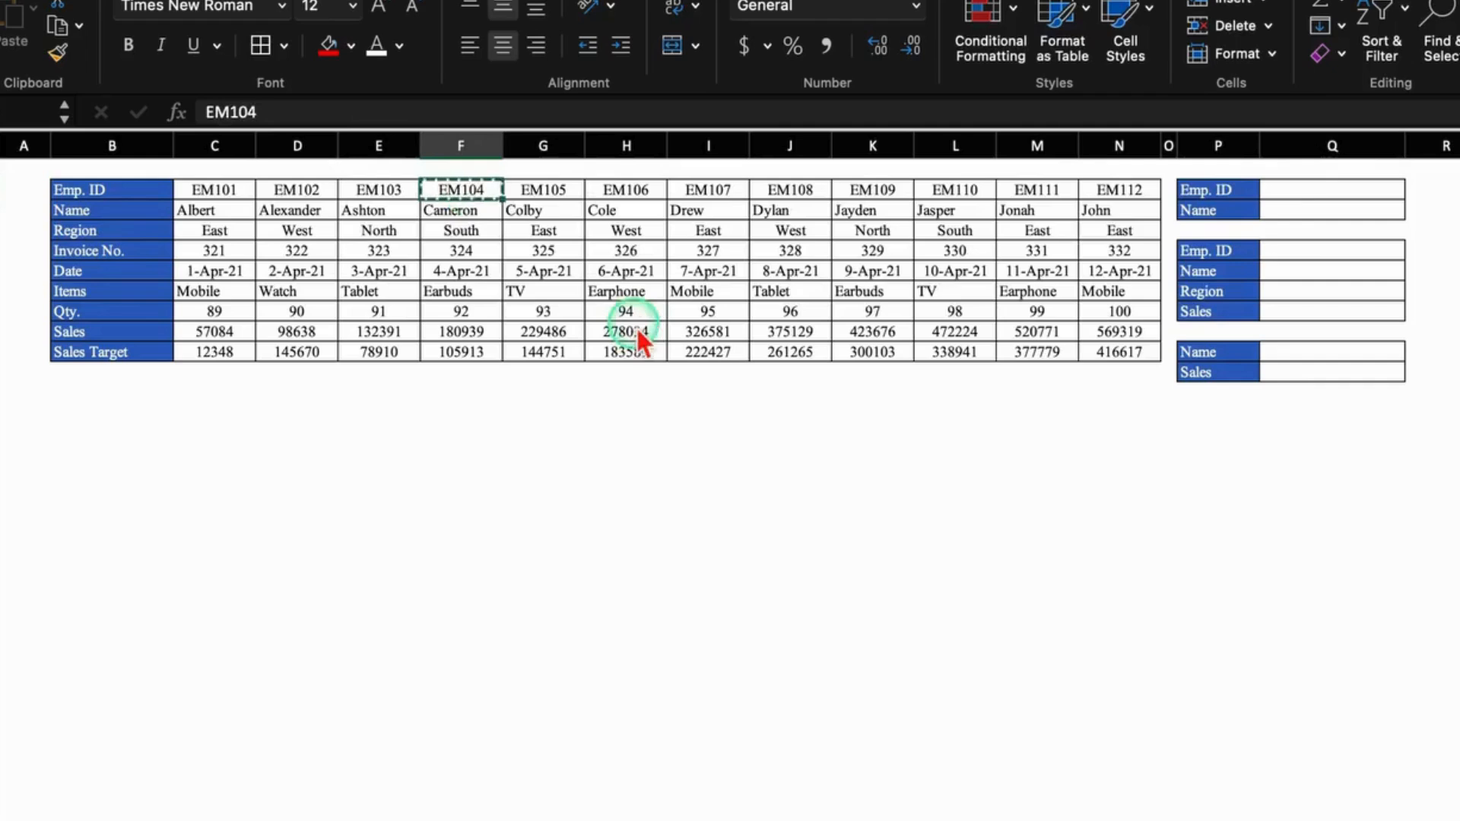
click(1312, 199)
key(super+v)
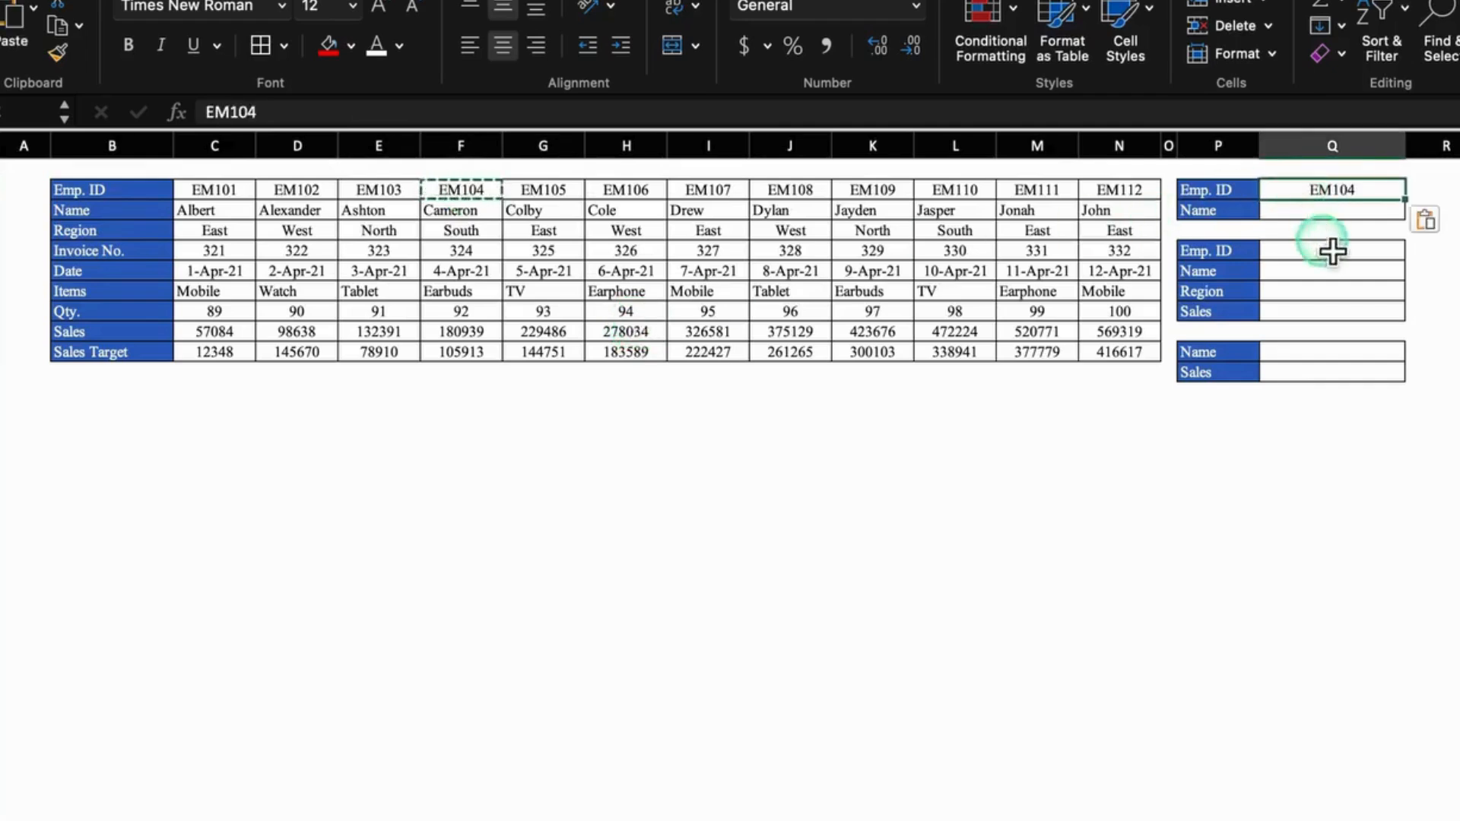
click(1329, 250)
key(super+v)
key(Escape)
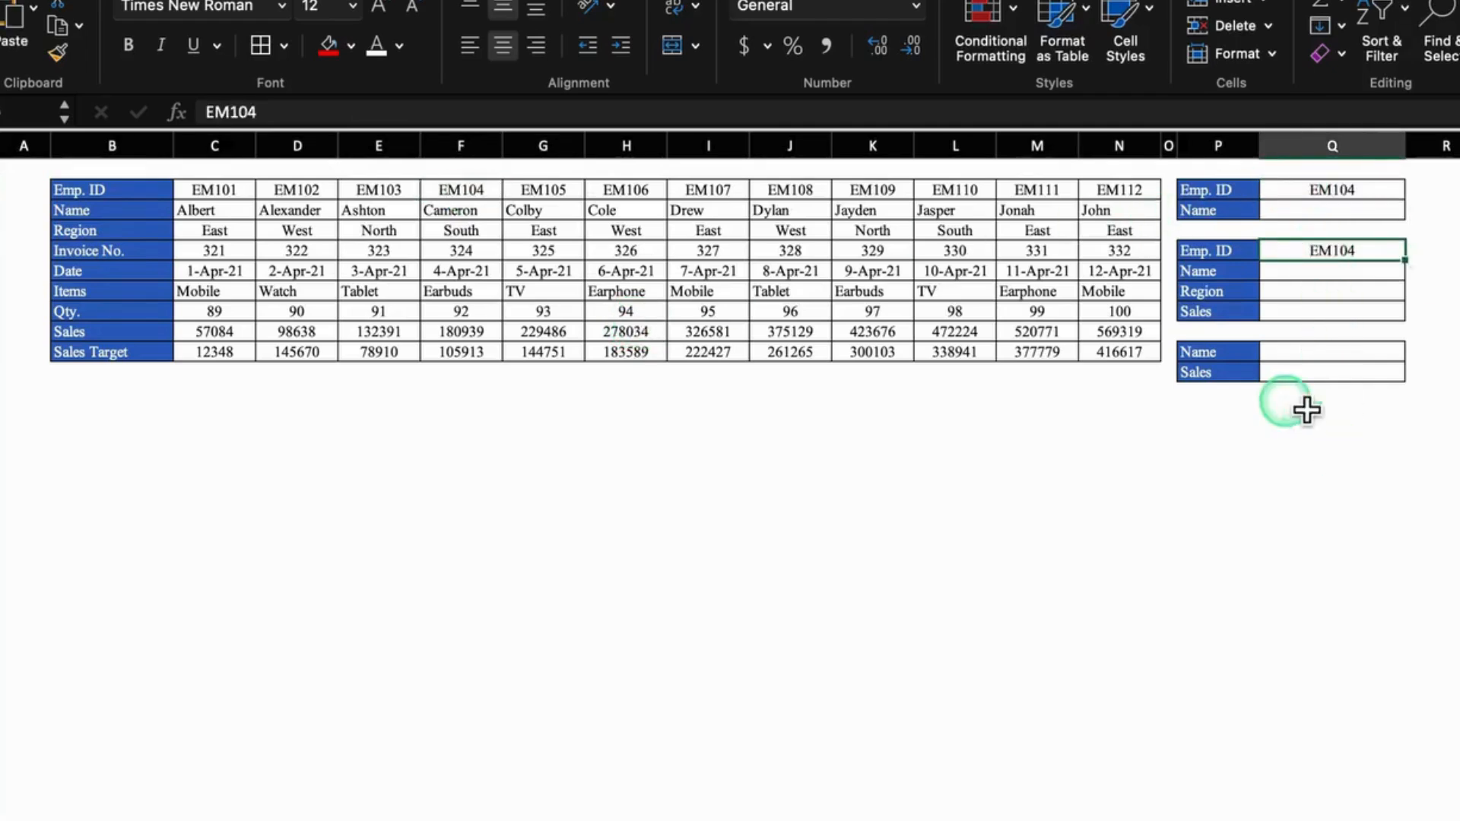
click(1455, 352)
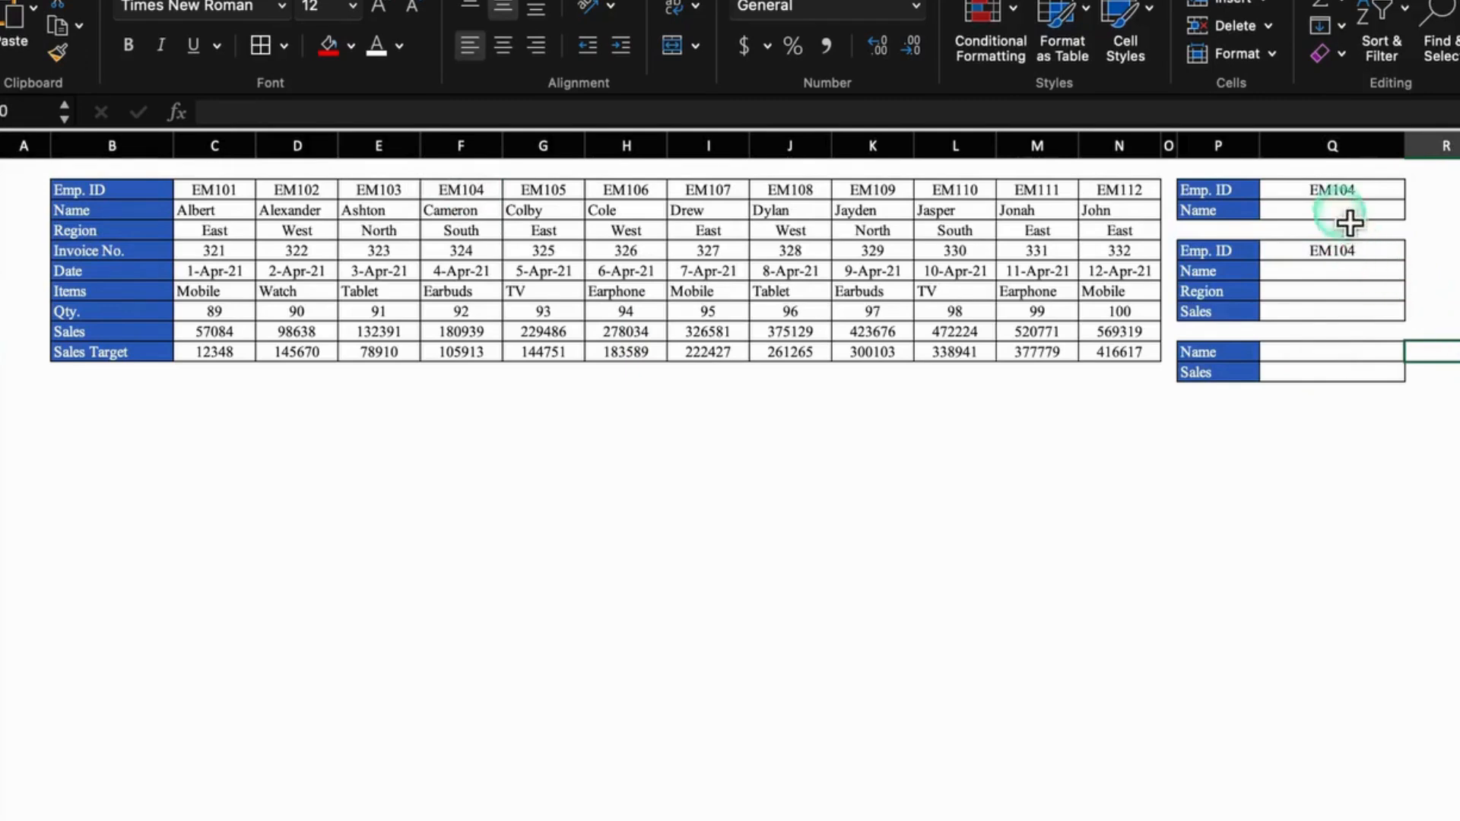
Step: Enter =HLOOKUP(Q2,C2:N10,2) in Q3 to return the employee's name for the Emp. ID
click(1340, 213)
text(=hl)
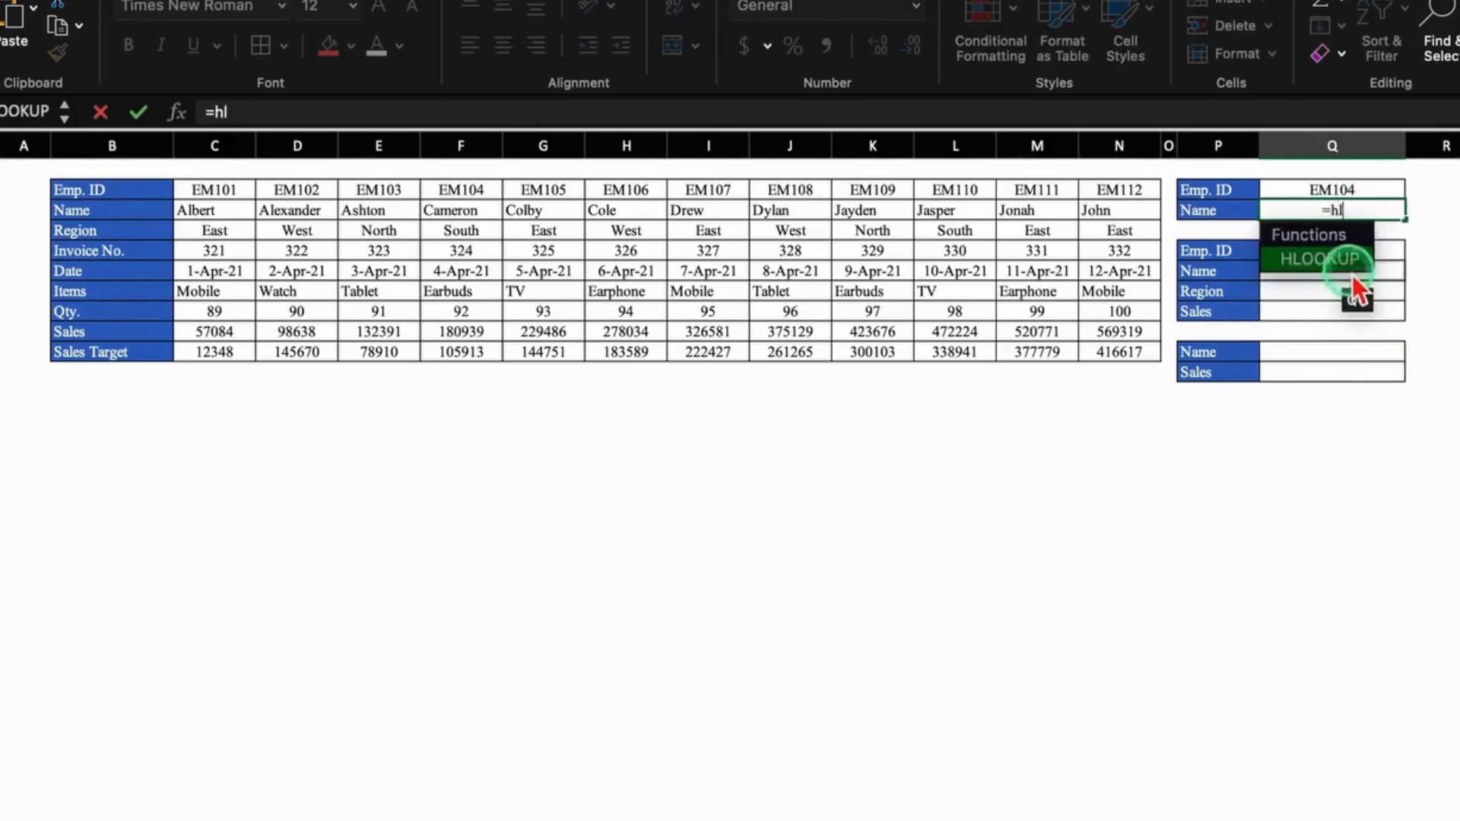
double_click(1352, 275)
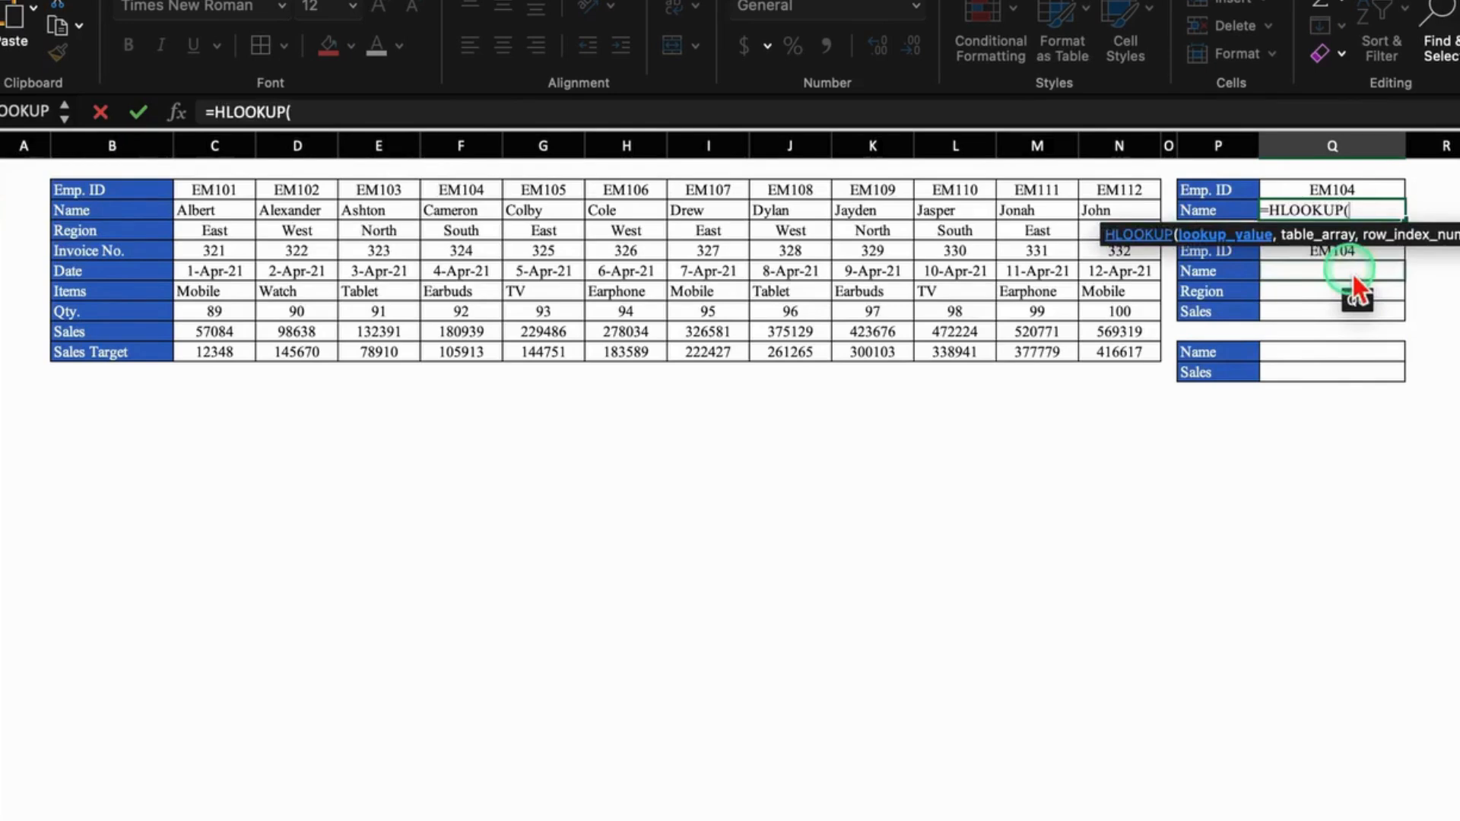
click(1216, 217)
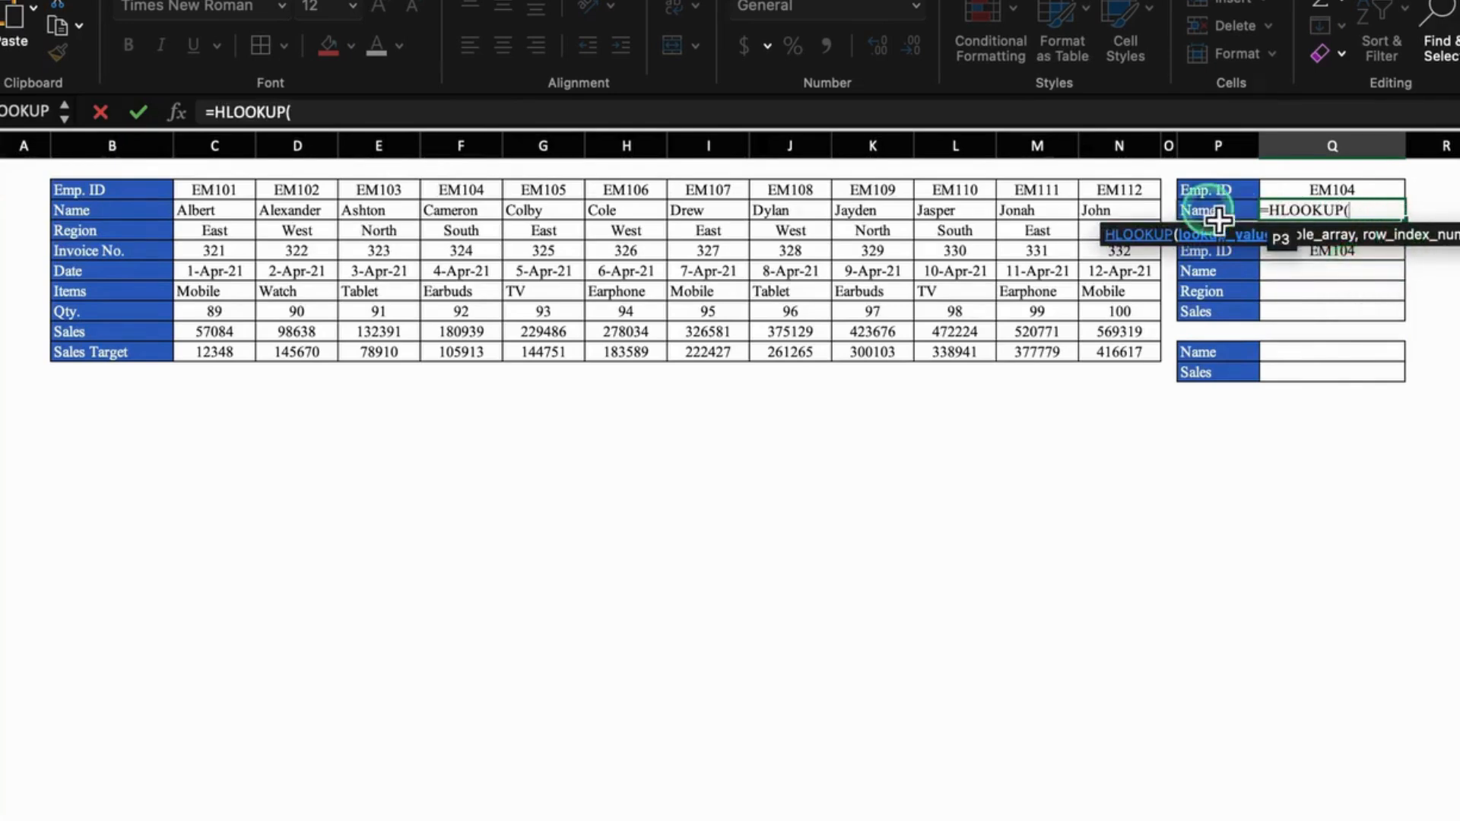
click(1357, 192)
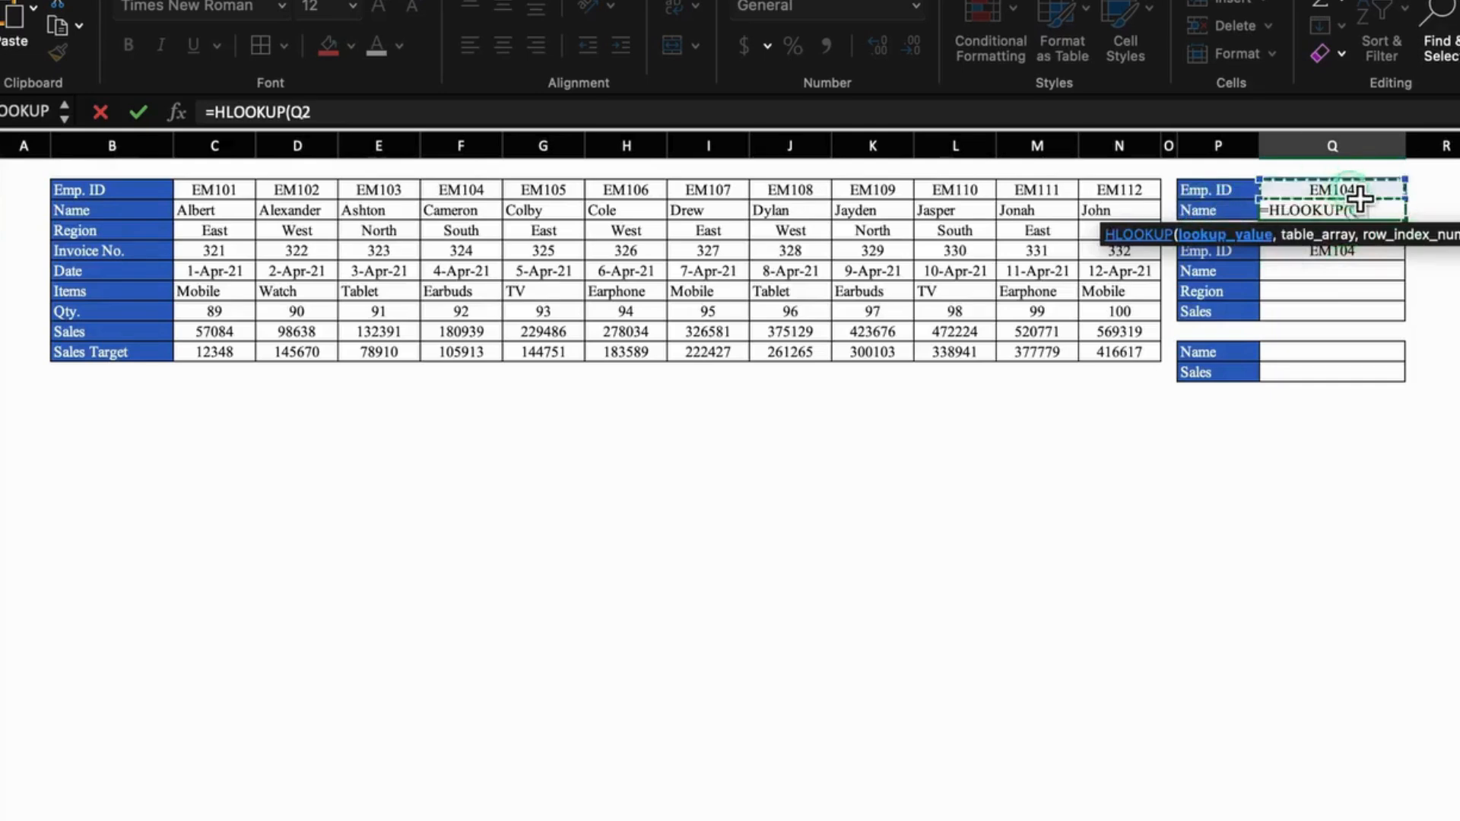
text(,)
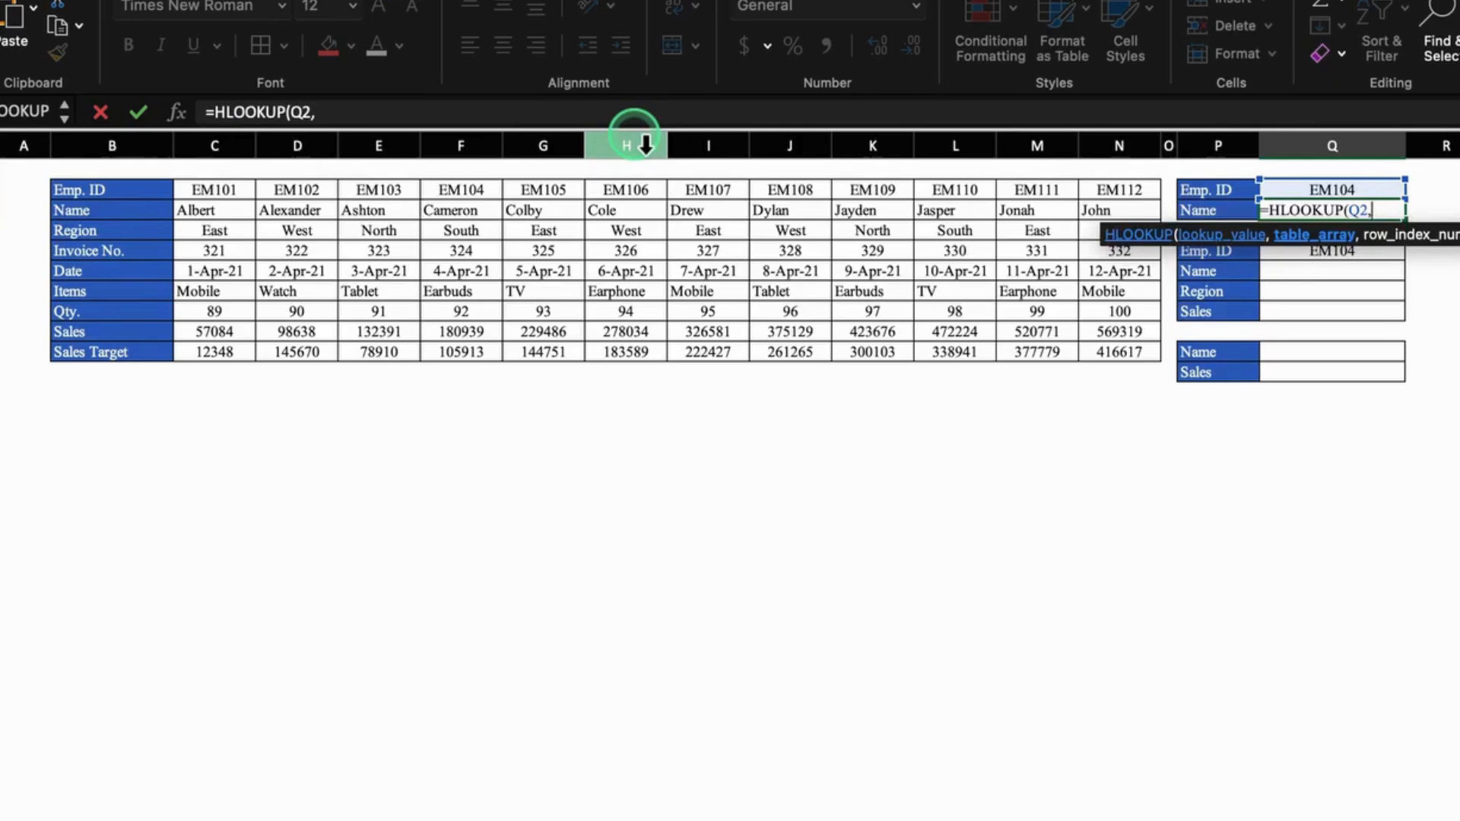
drag(228, 192, 1122, 363)
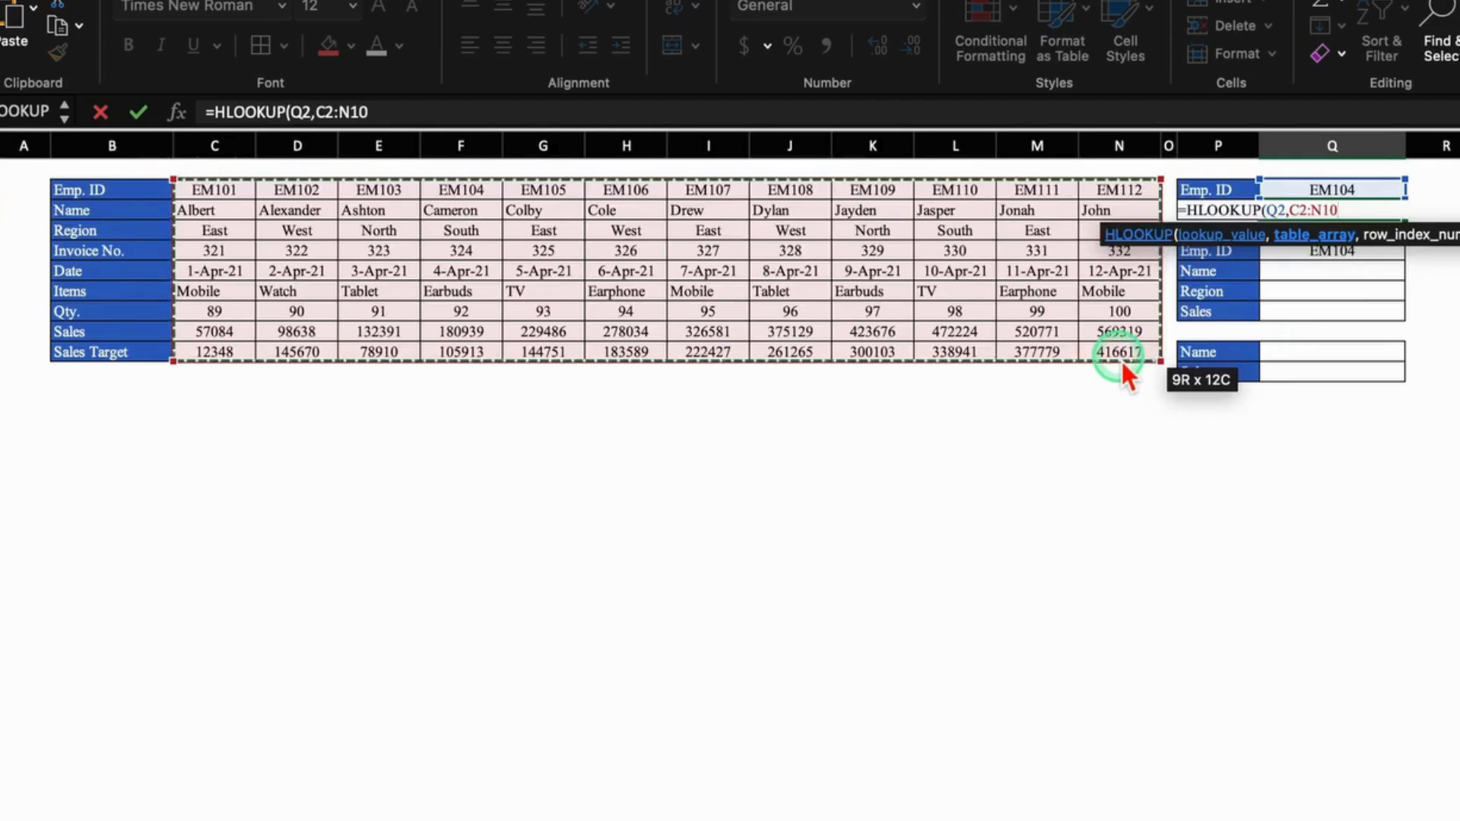
text(,2)
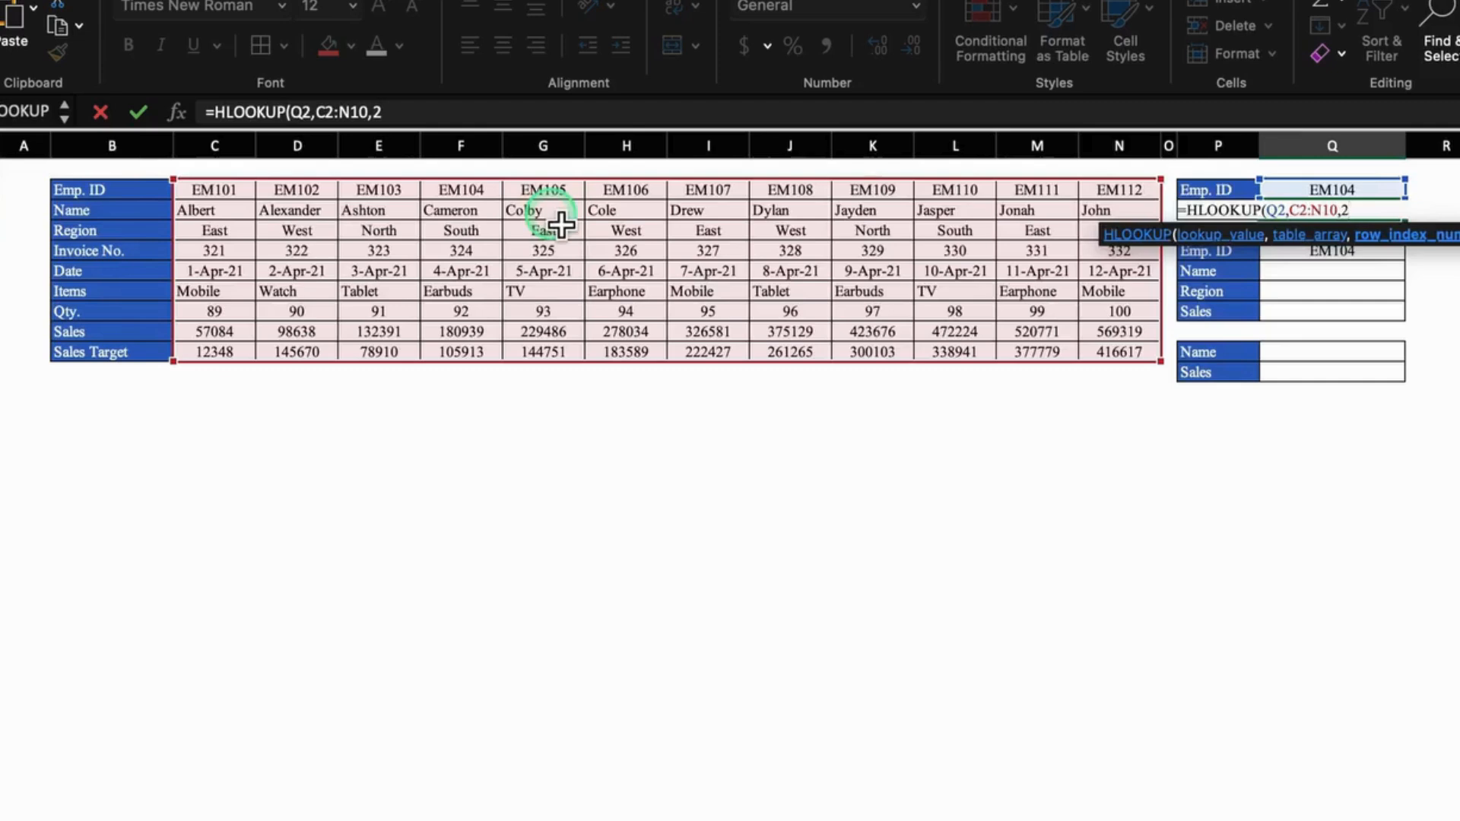
text())
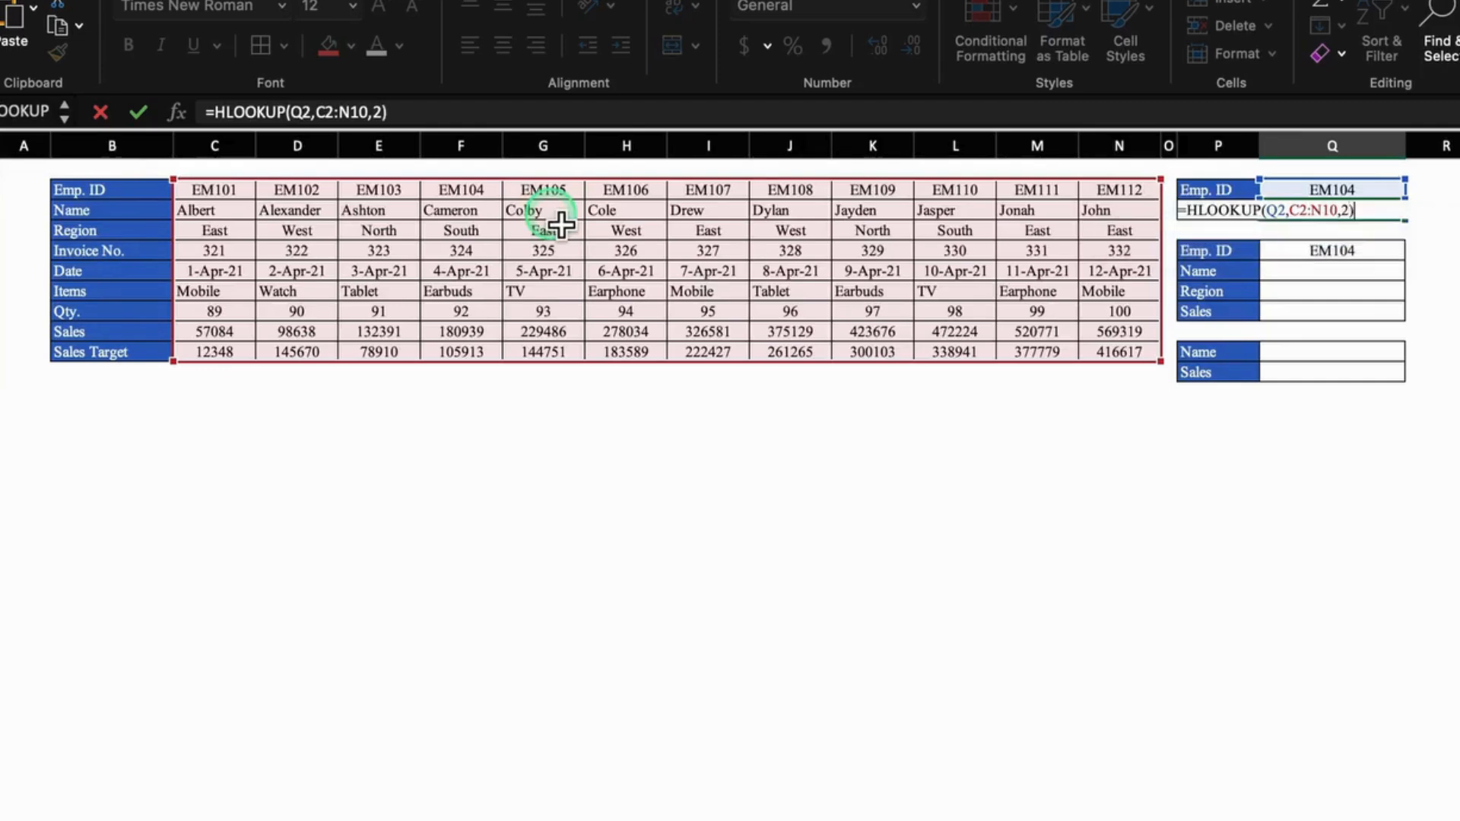
key(Return)
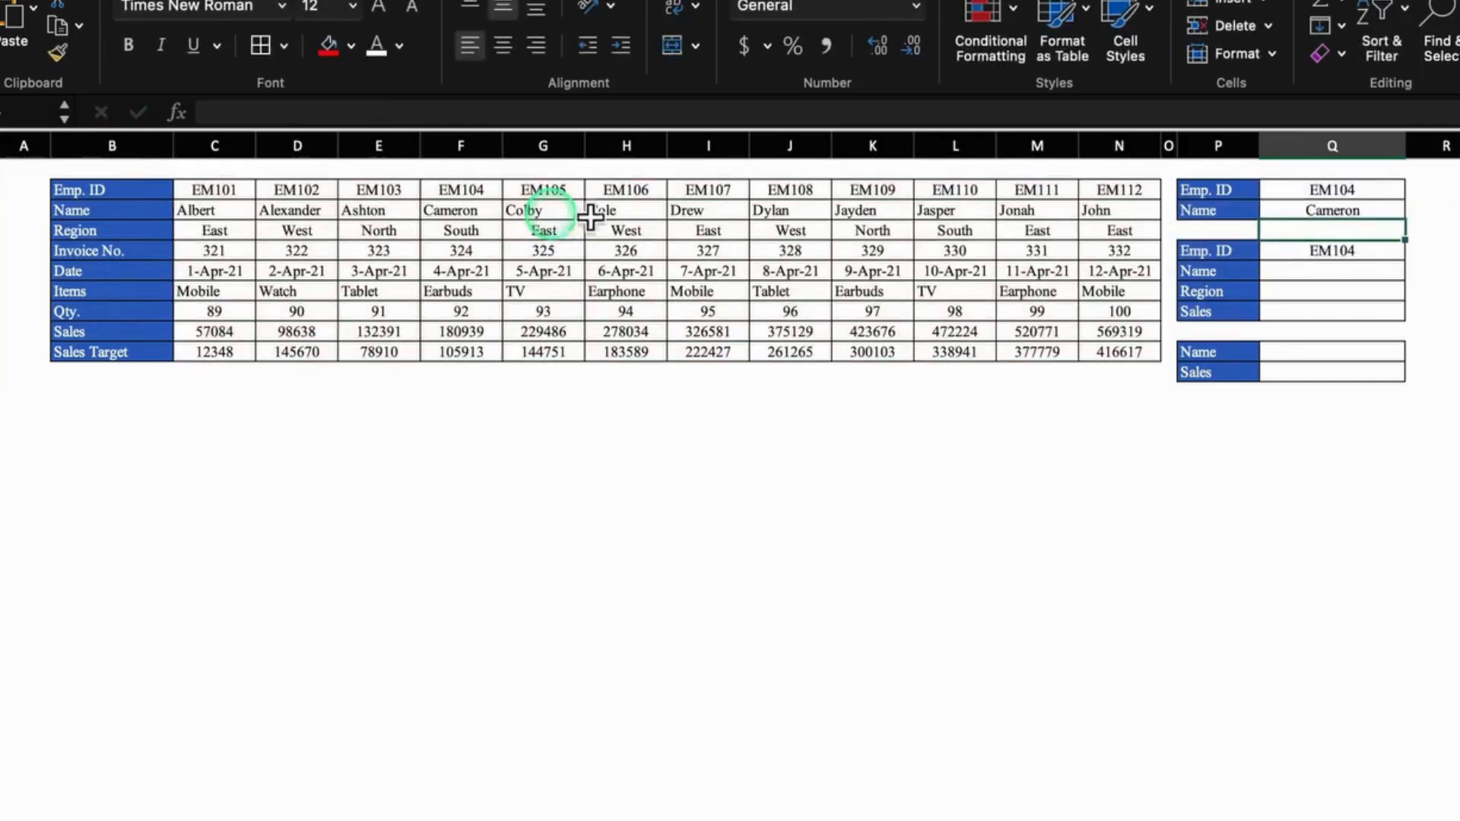
click(1336, 218)
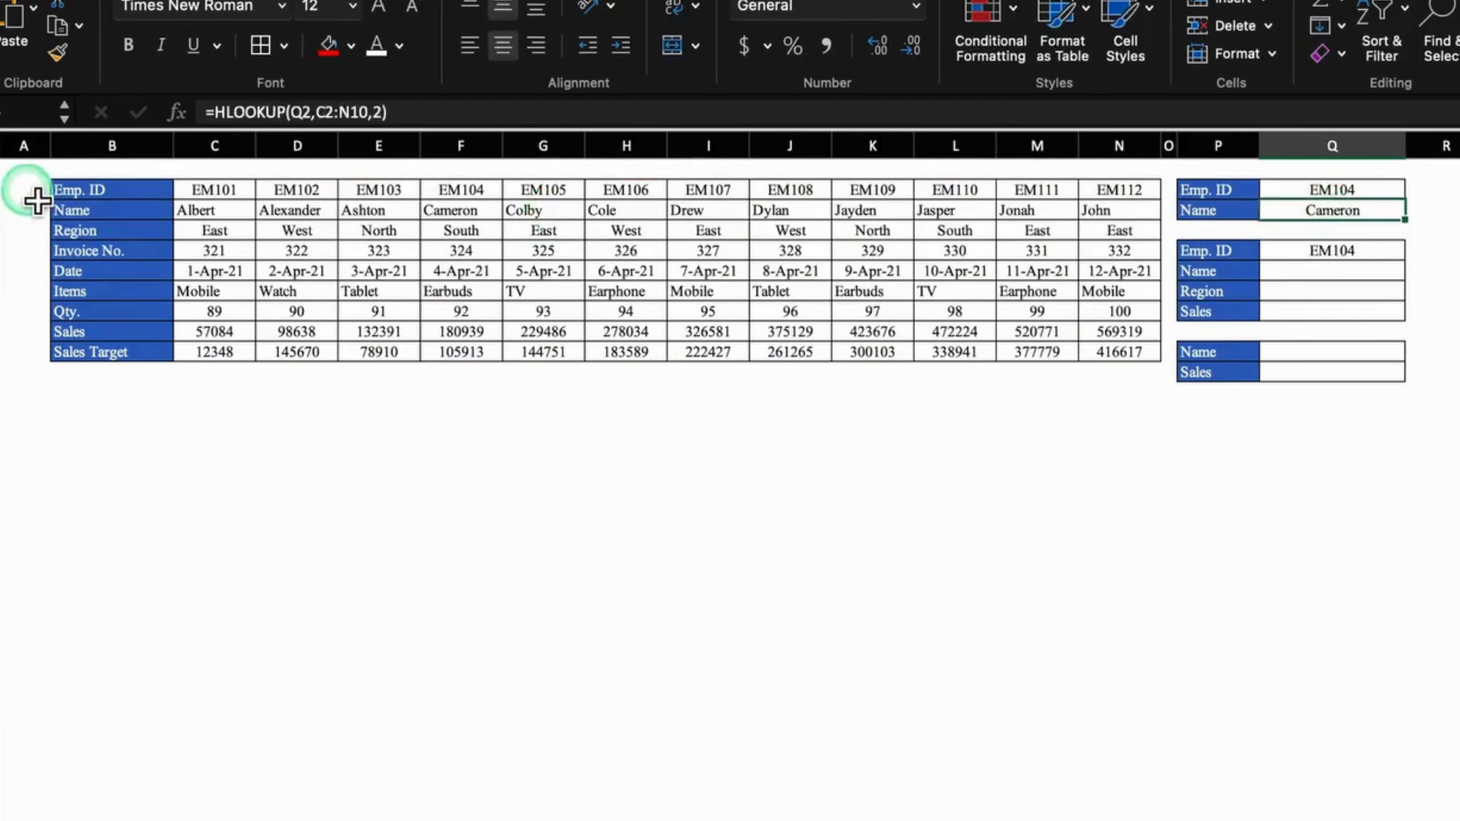
Step: Number the table's rows 1 to 9 in A2:A10 as a filled series and center the numbers
double_click(114, 560)
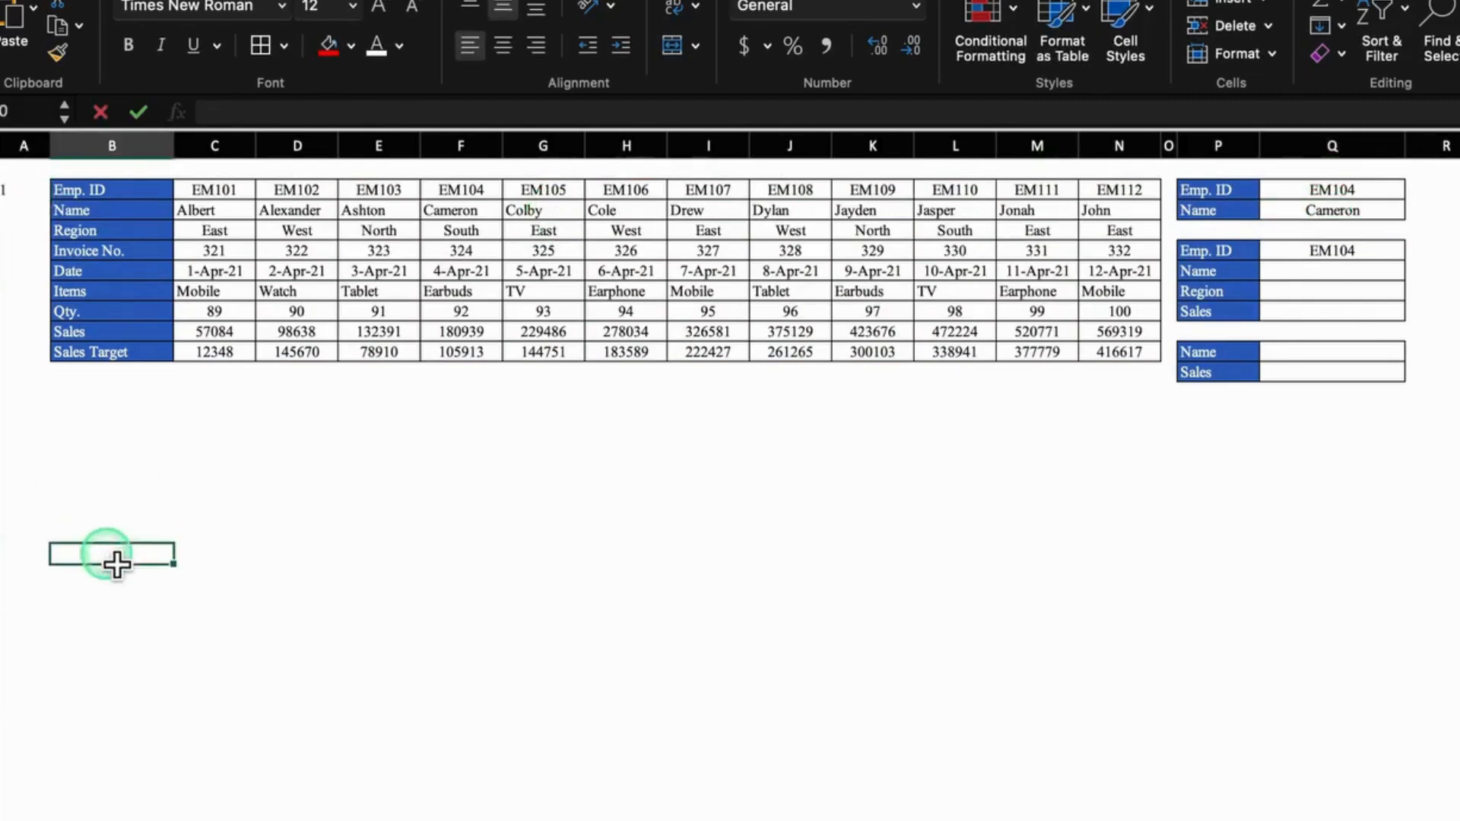
click(26, 194)
drag(48, 199, 60, 363)
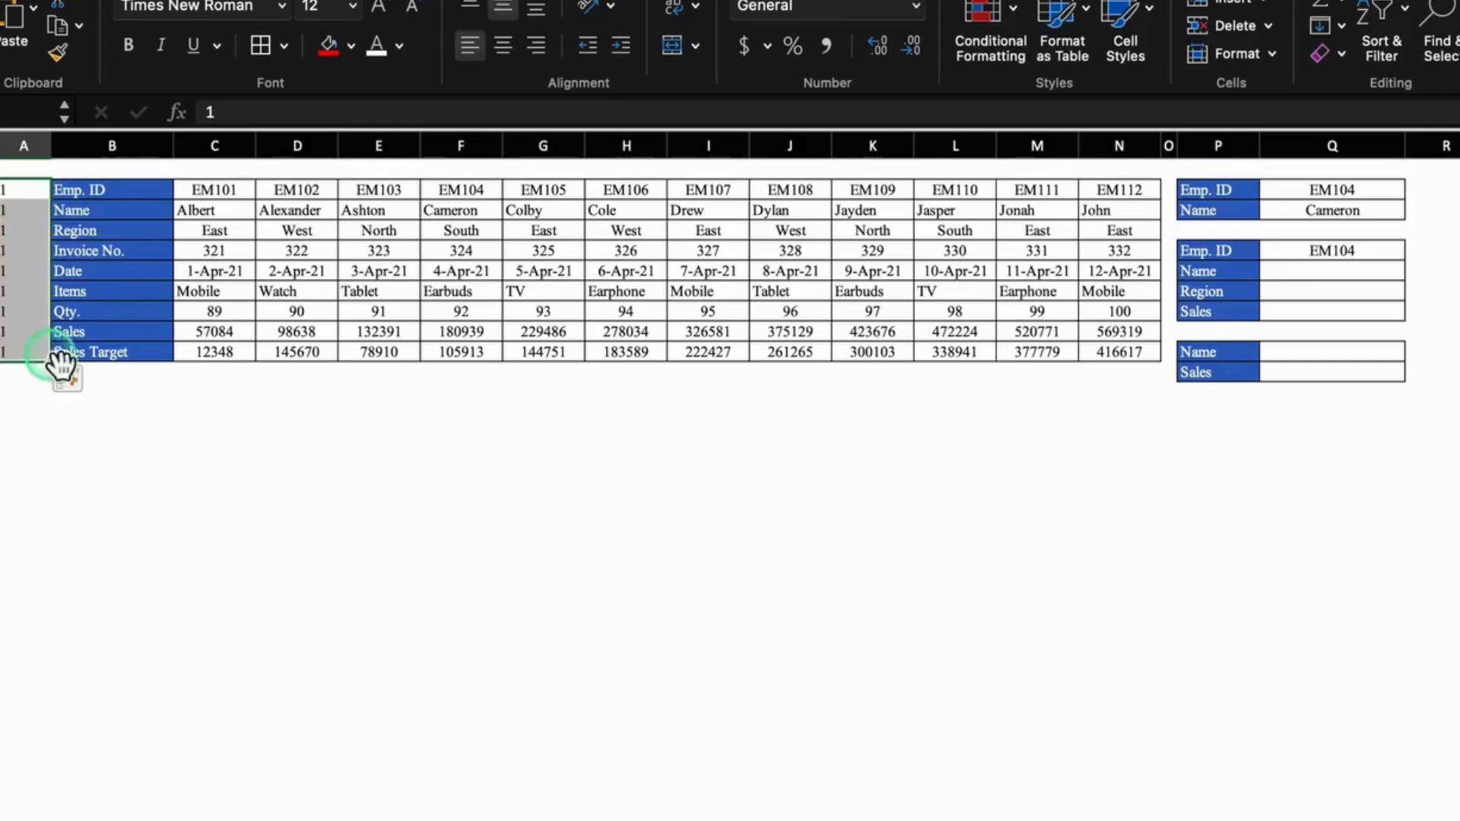
click(75, 381)
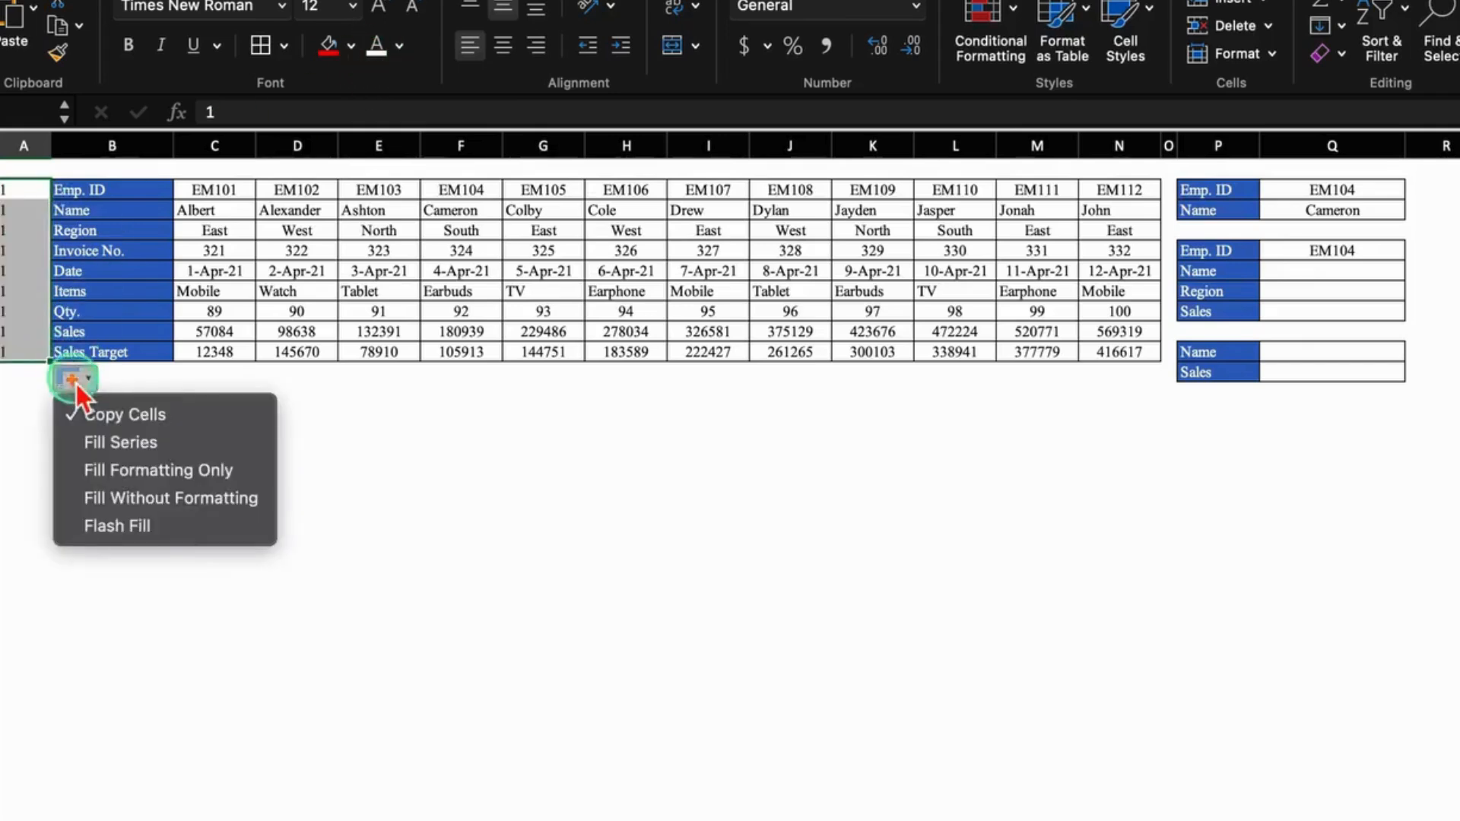
click(123, 443)
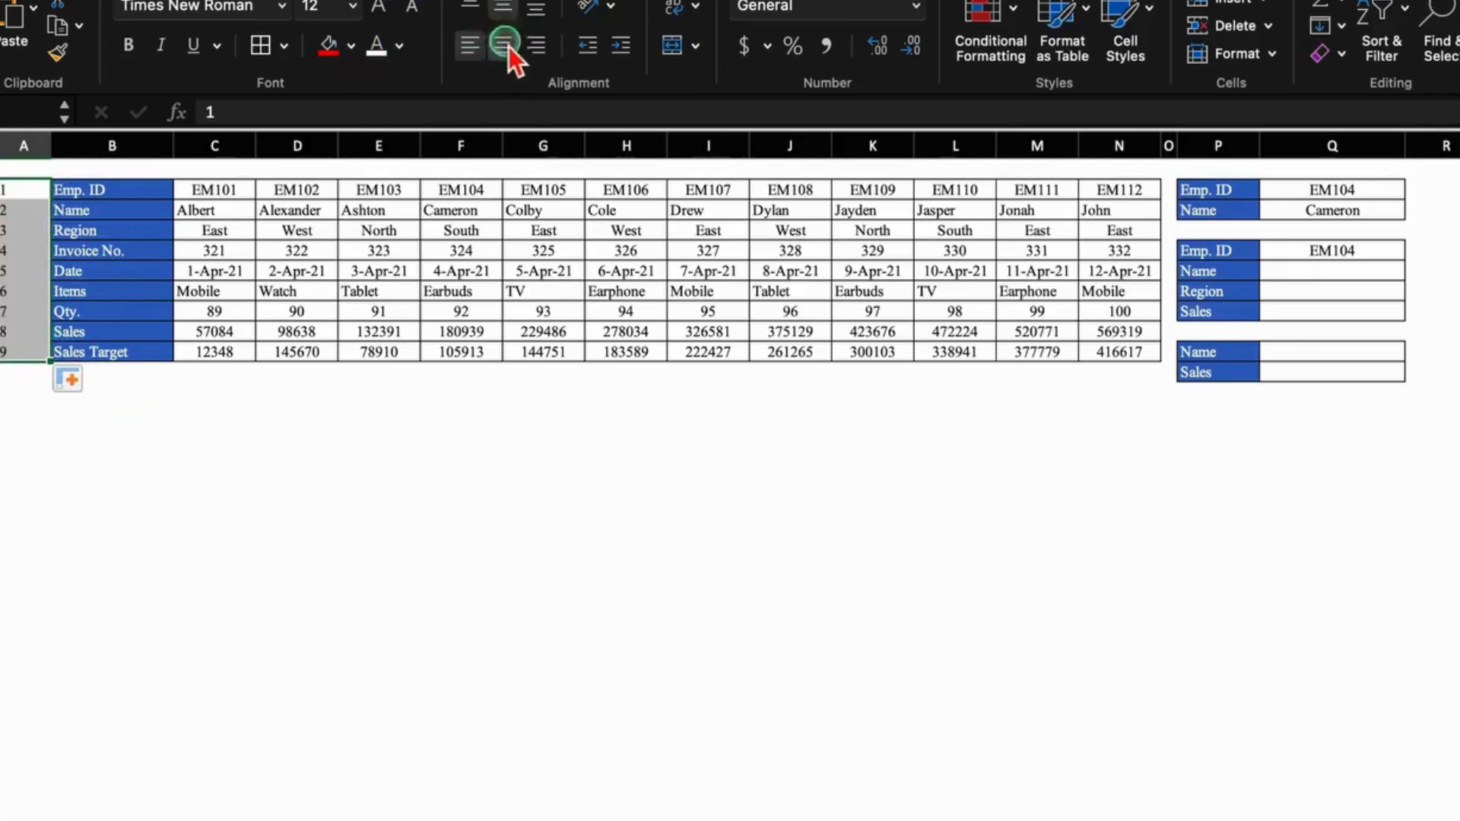
click(503, 44)
click(403, 502)
Step: Try replacing the Name formula in Q3 with =HLOOKUP(Q2,C:N,2), using whole columns as the lookup table
click(1330, 210)
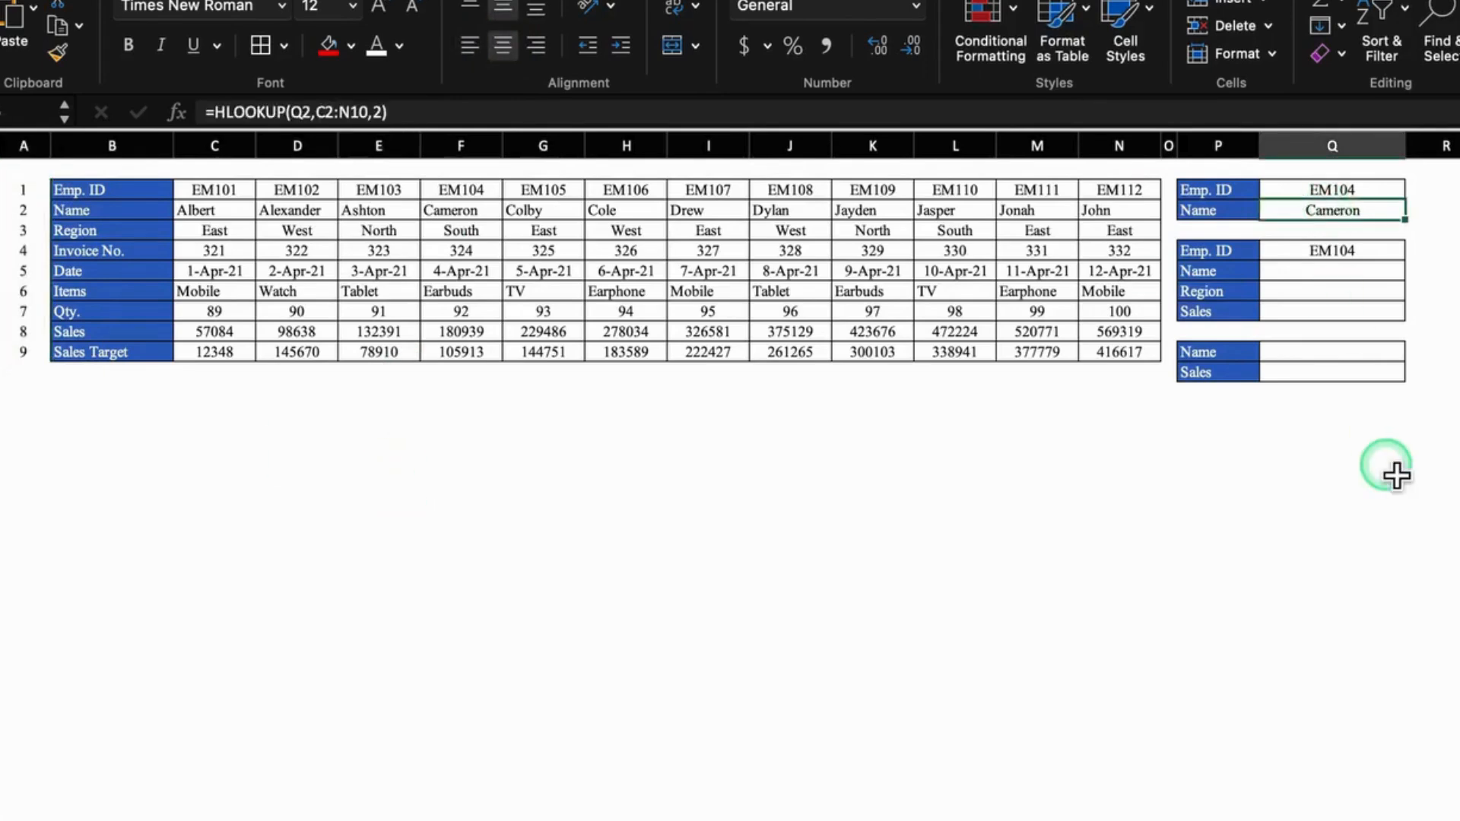
key(Delete)
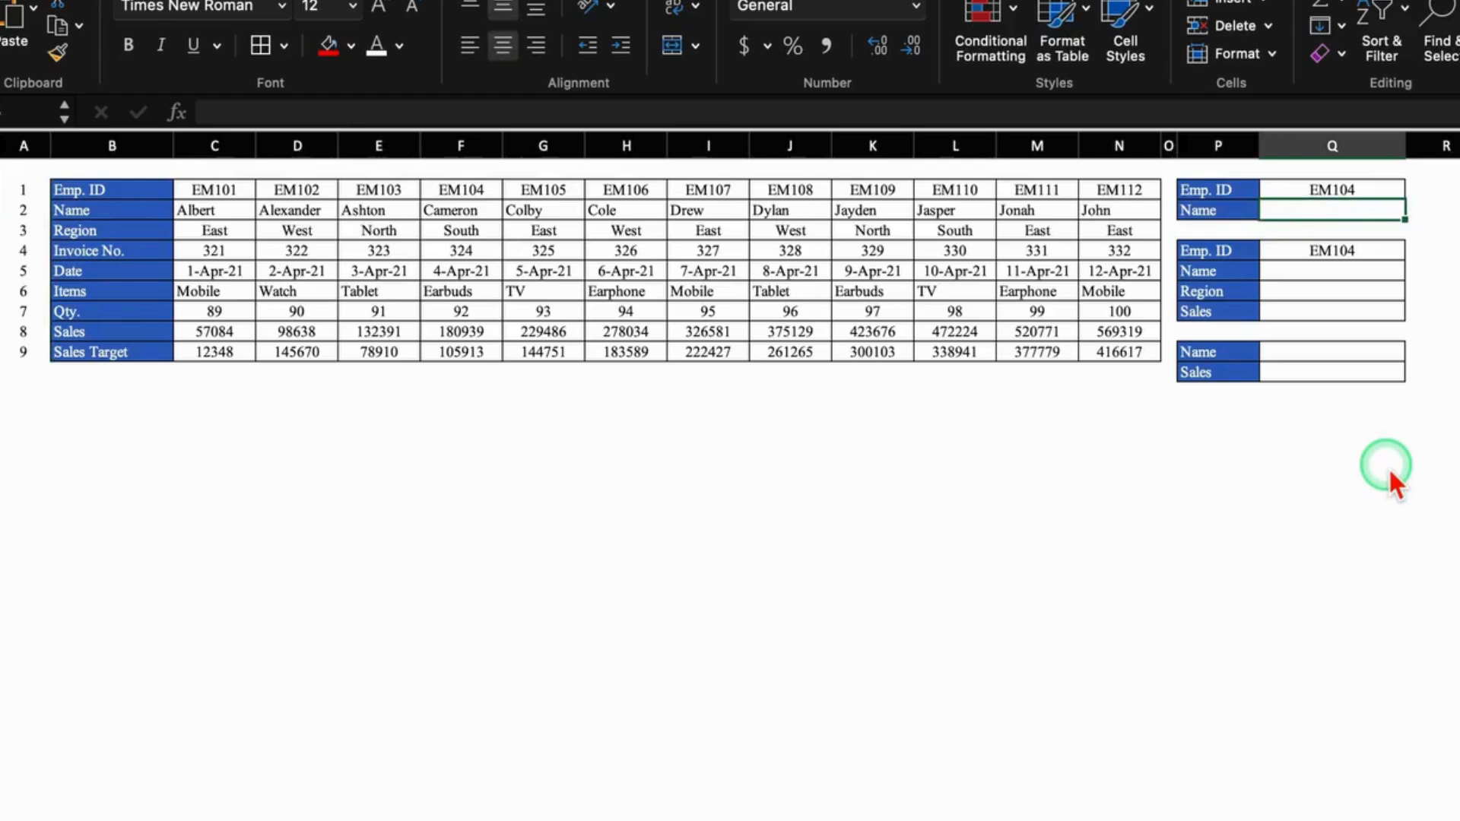
text(=Hl)
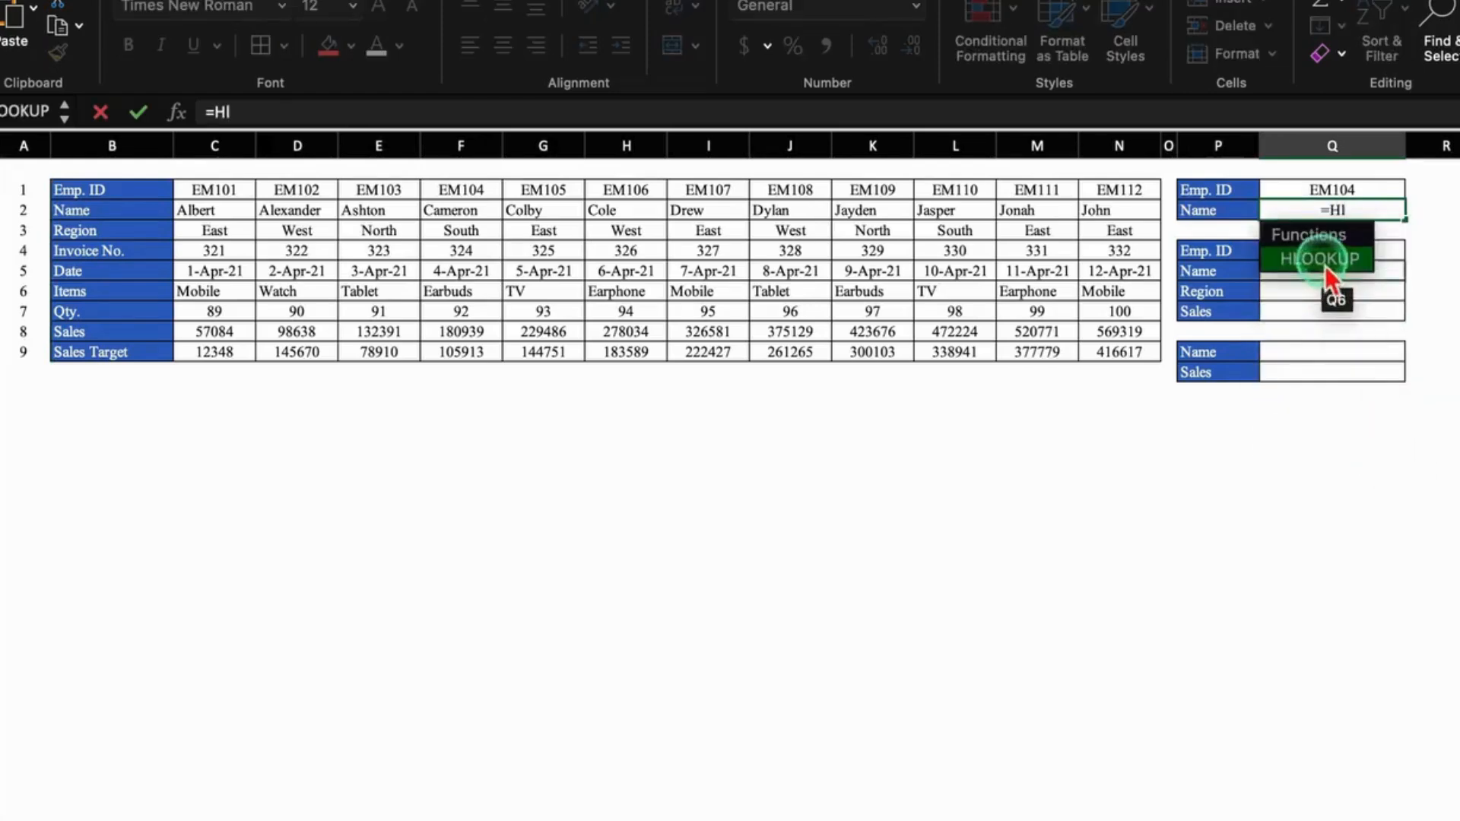
click(1326, 262)
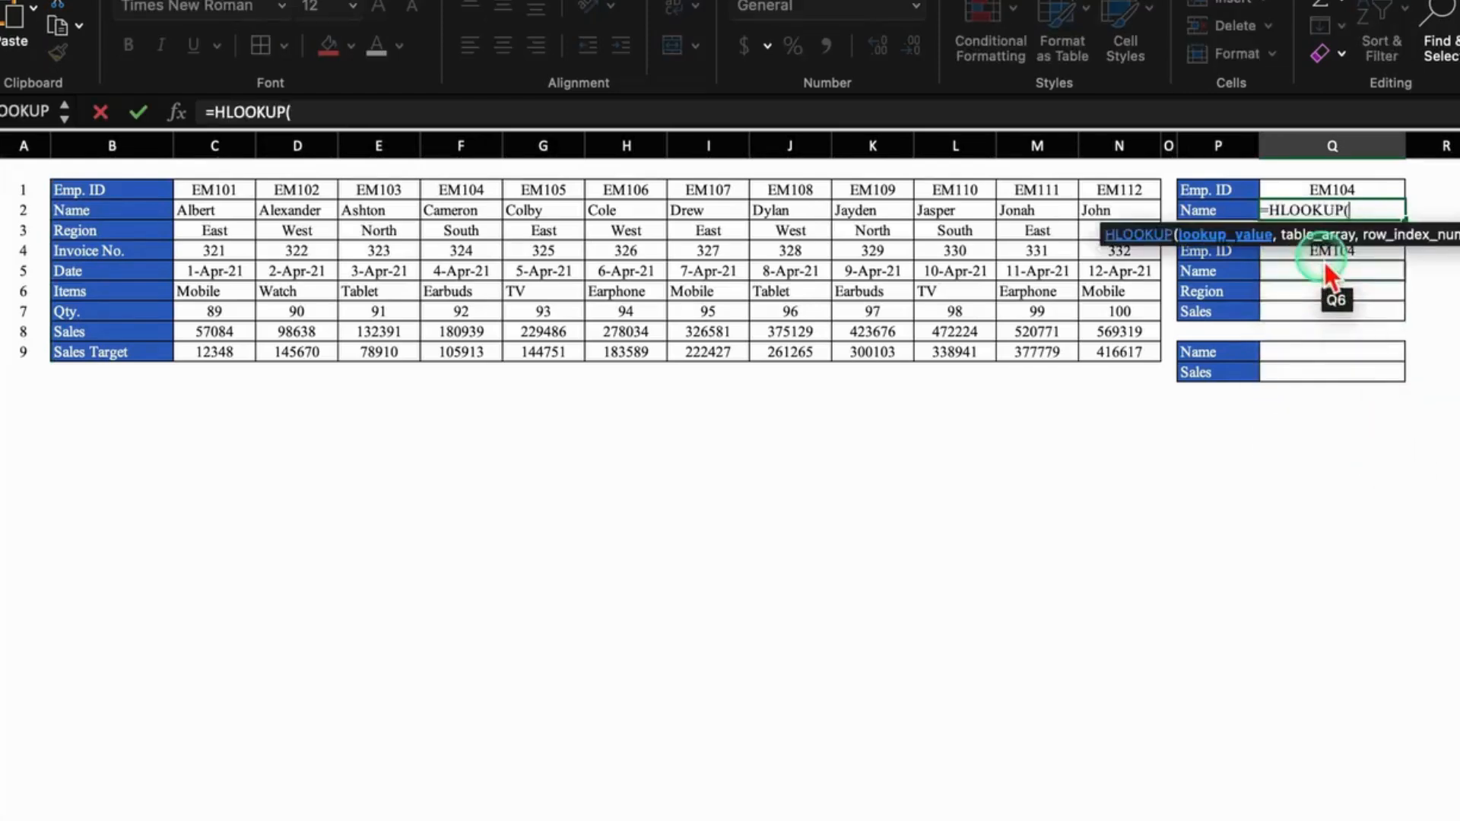
click(1359, 202)
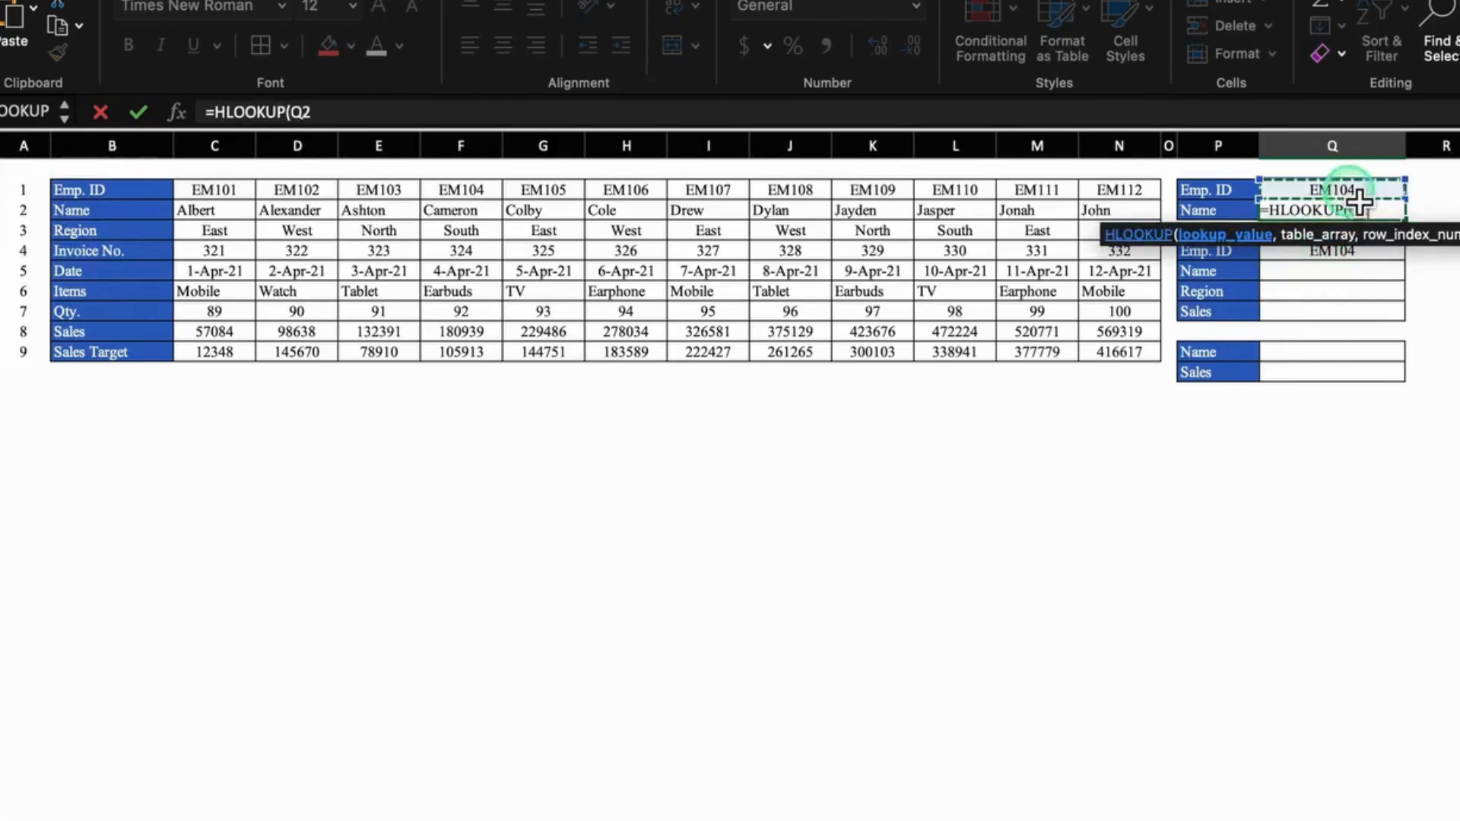
text(,)
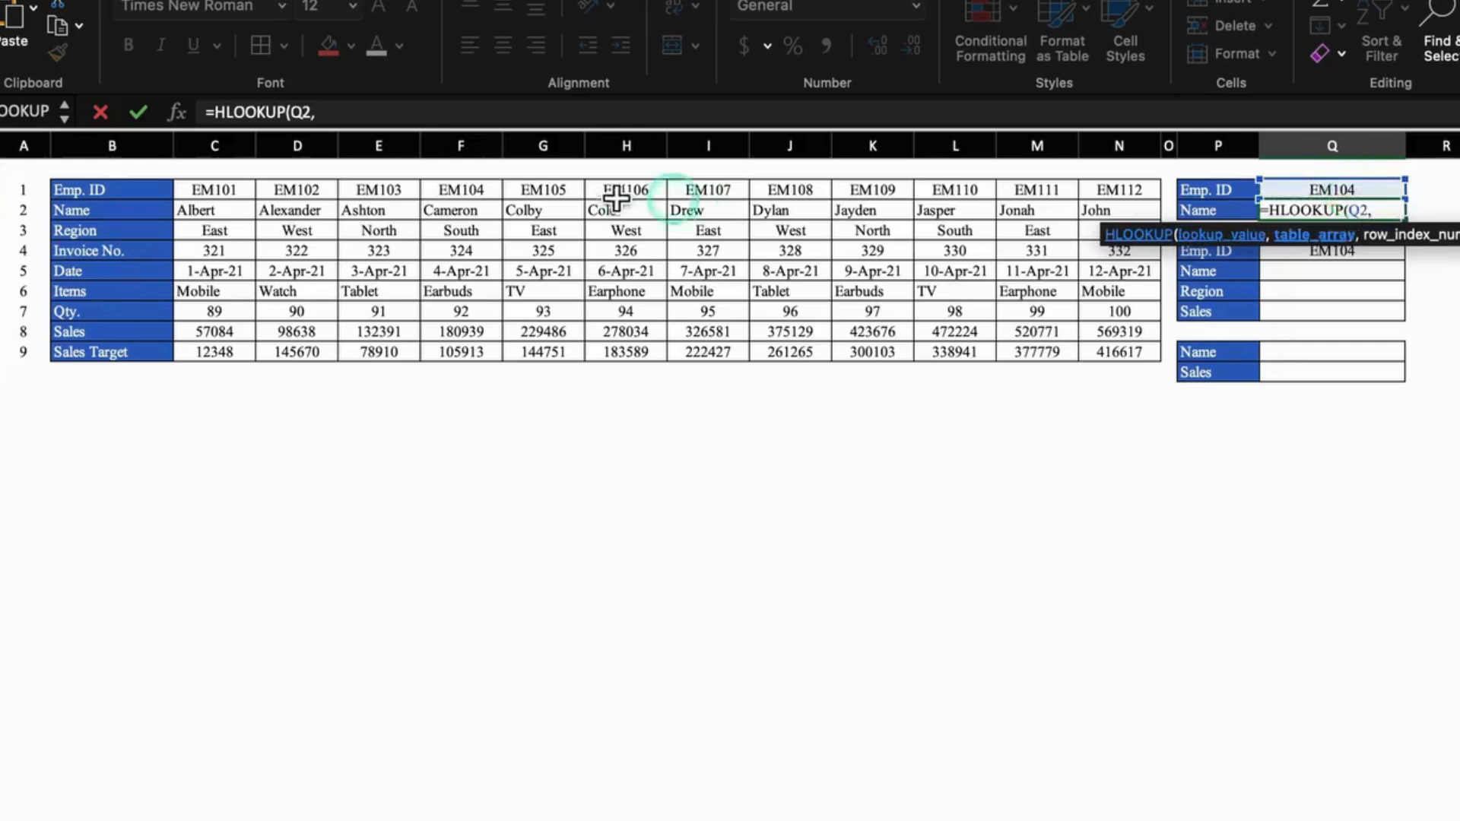
click(209, 146)
drag(209, 147, 577, 159)
drag(929, 160, 1118, 150)
text(,)
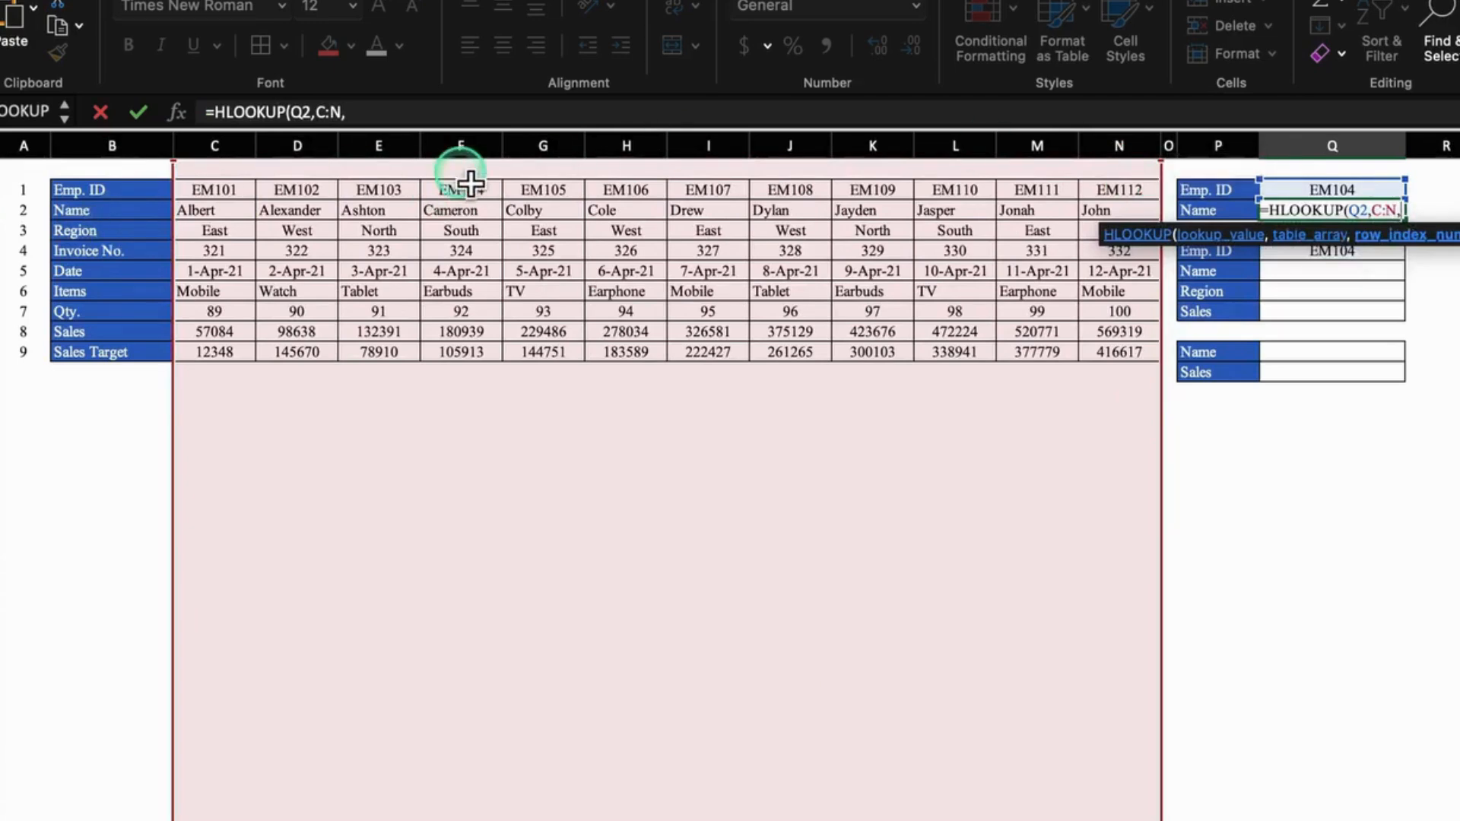
text(2))
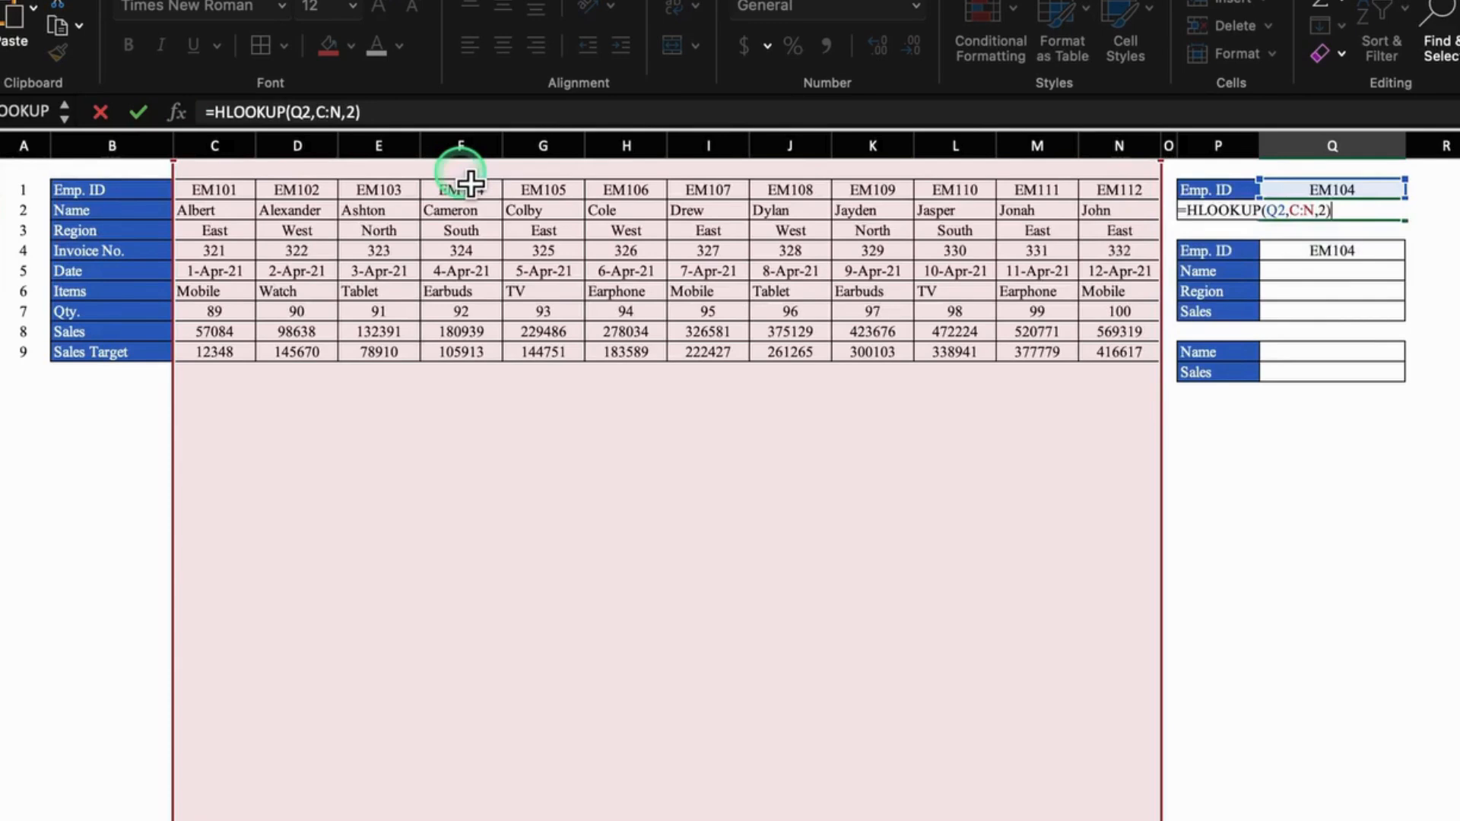
key(Return)
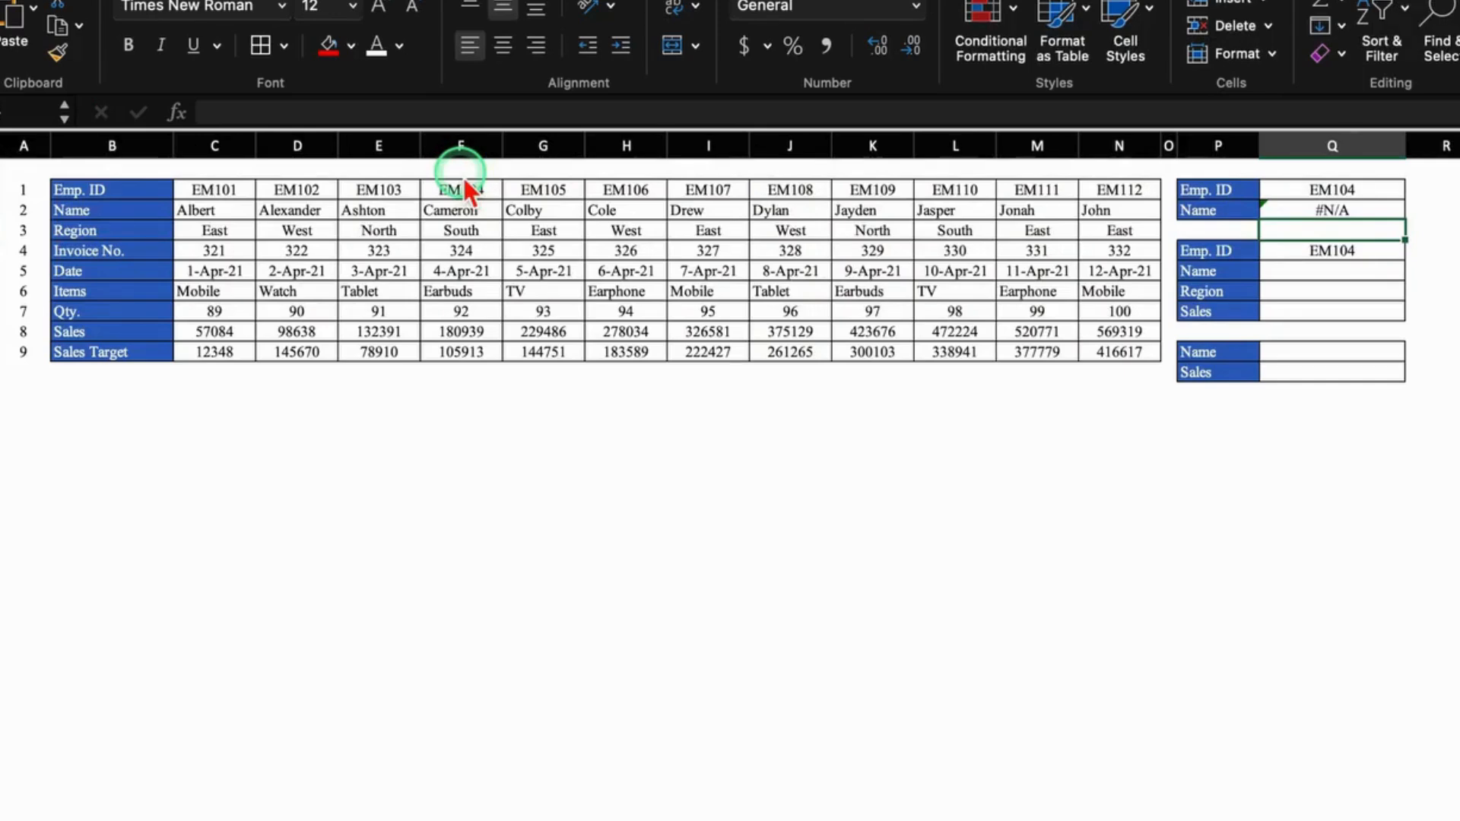
Step: Clear Q3 and enter =HLOOKUP(Q2,C2:N10,2) to return the employee's name from the bounded table range
click(1323, 217)
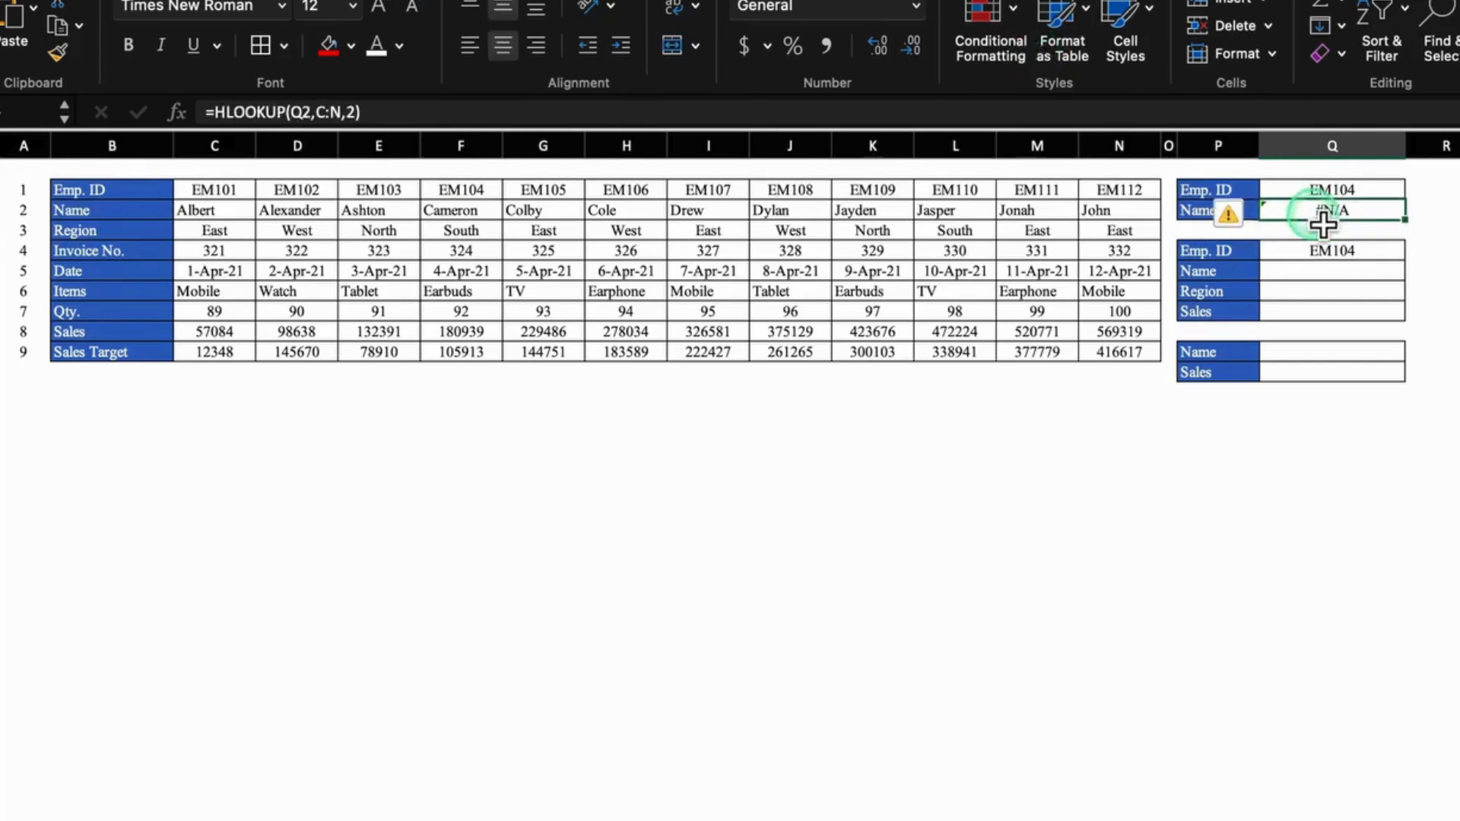
key(Delete)
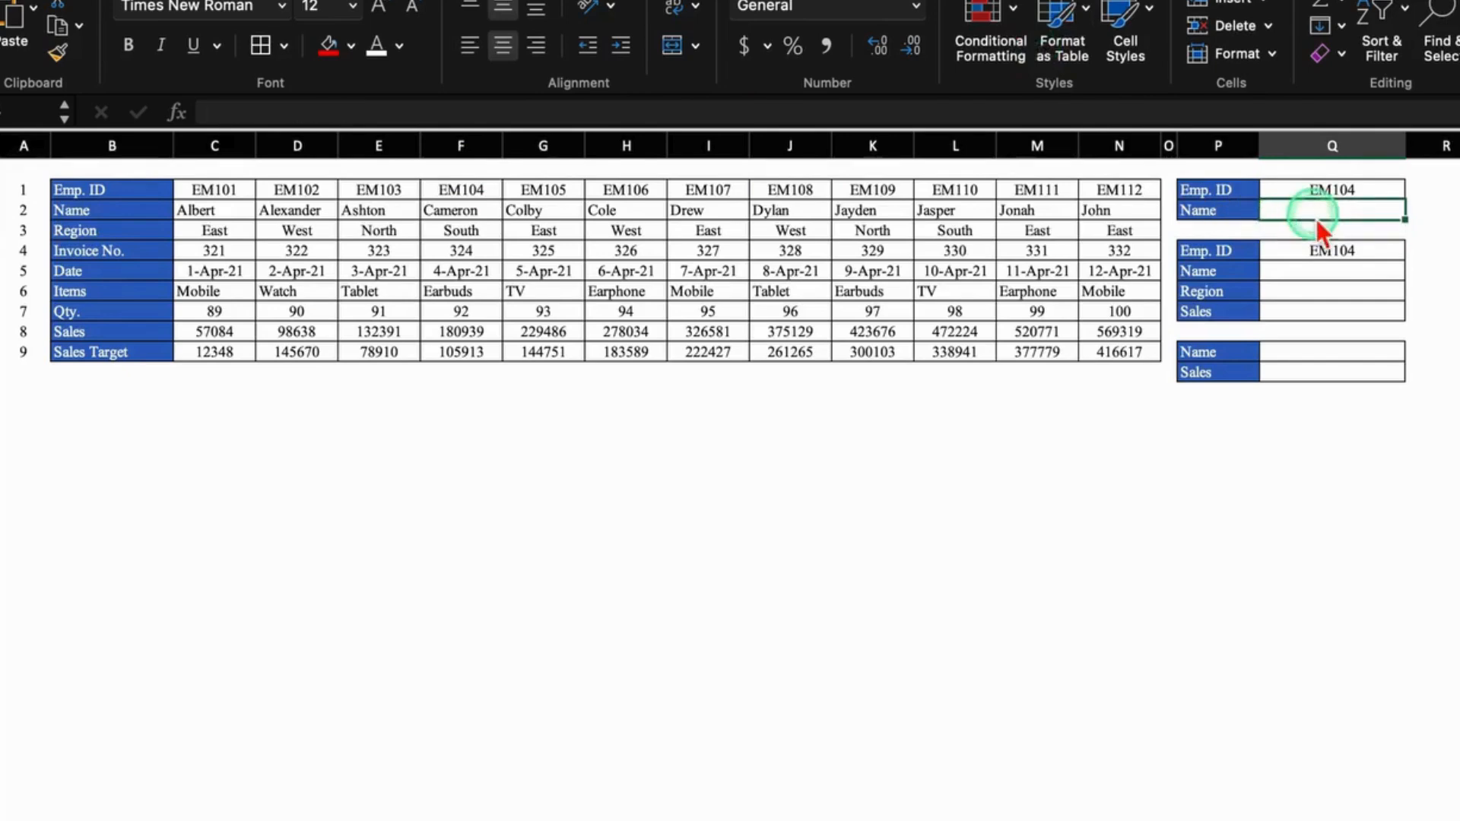
text(=)
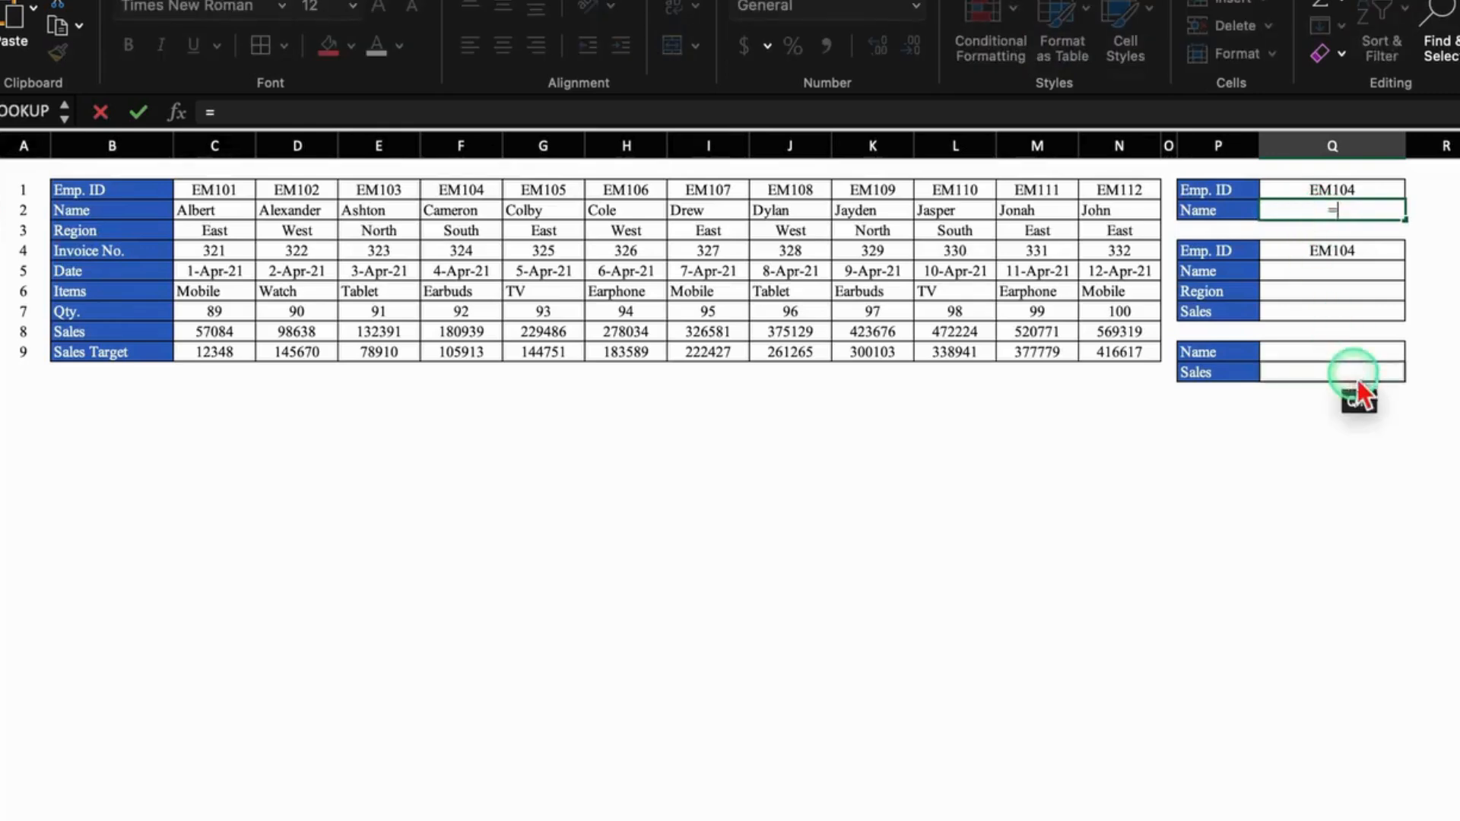
text(HL)
double_click(1310, 263)
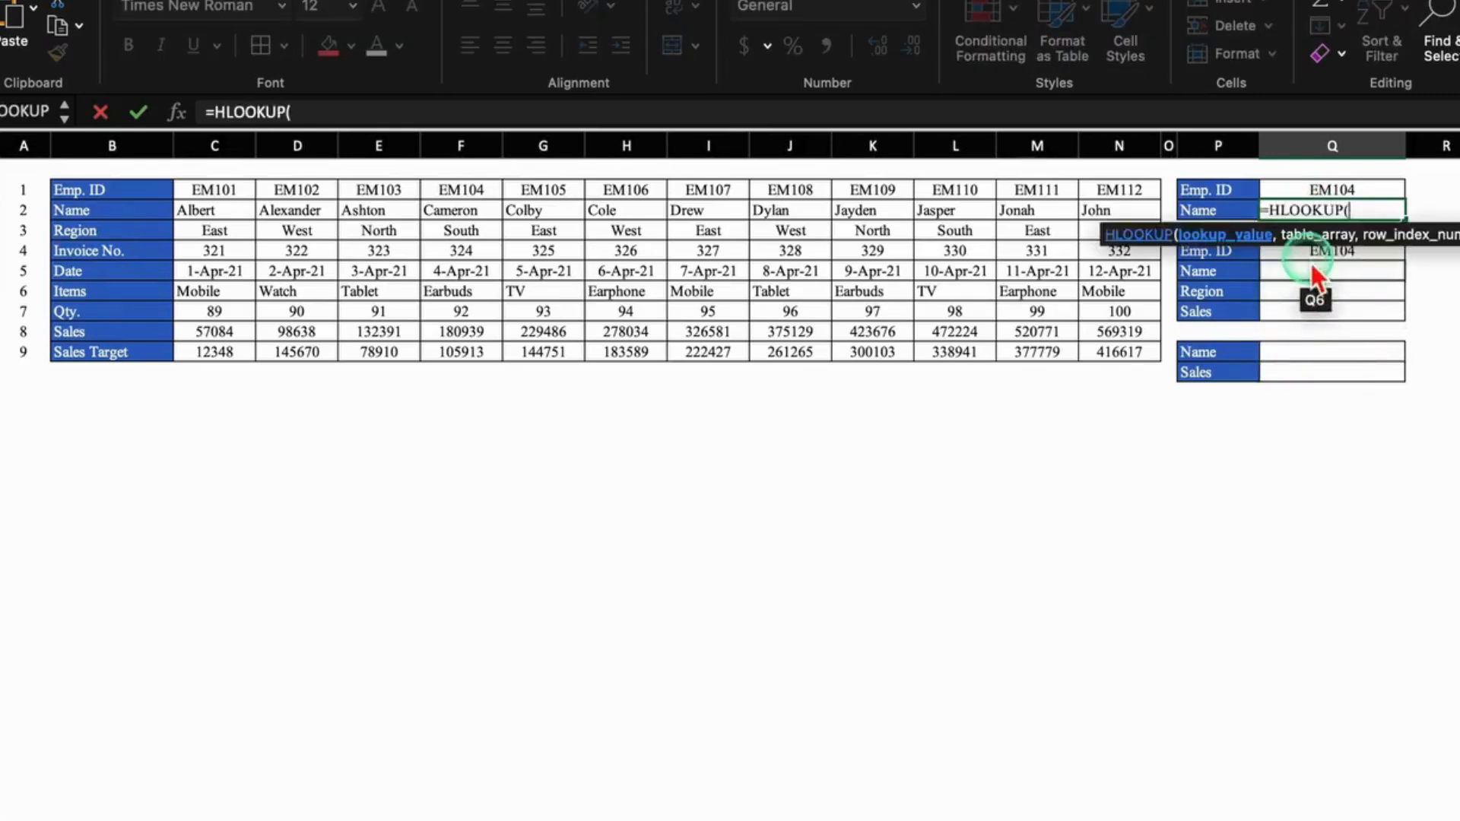
click(1355, 189)
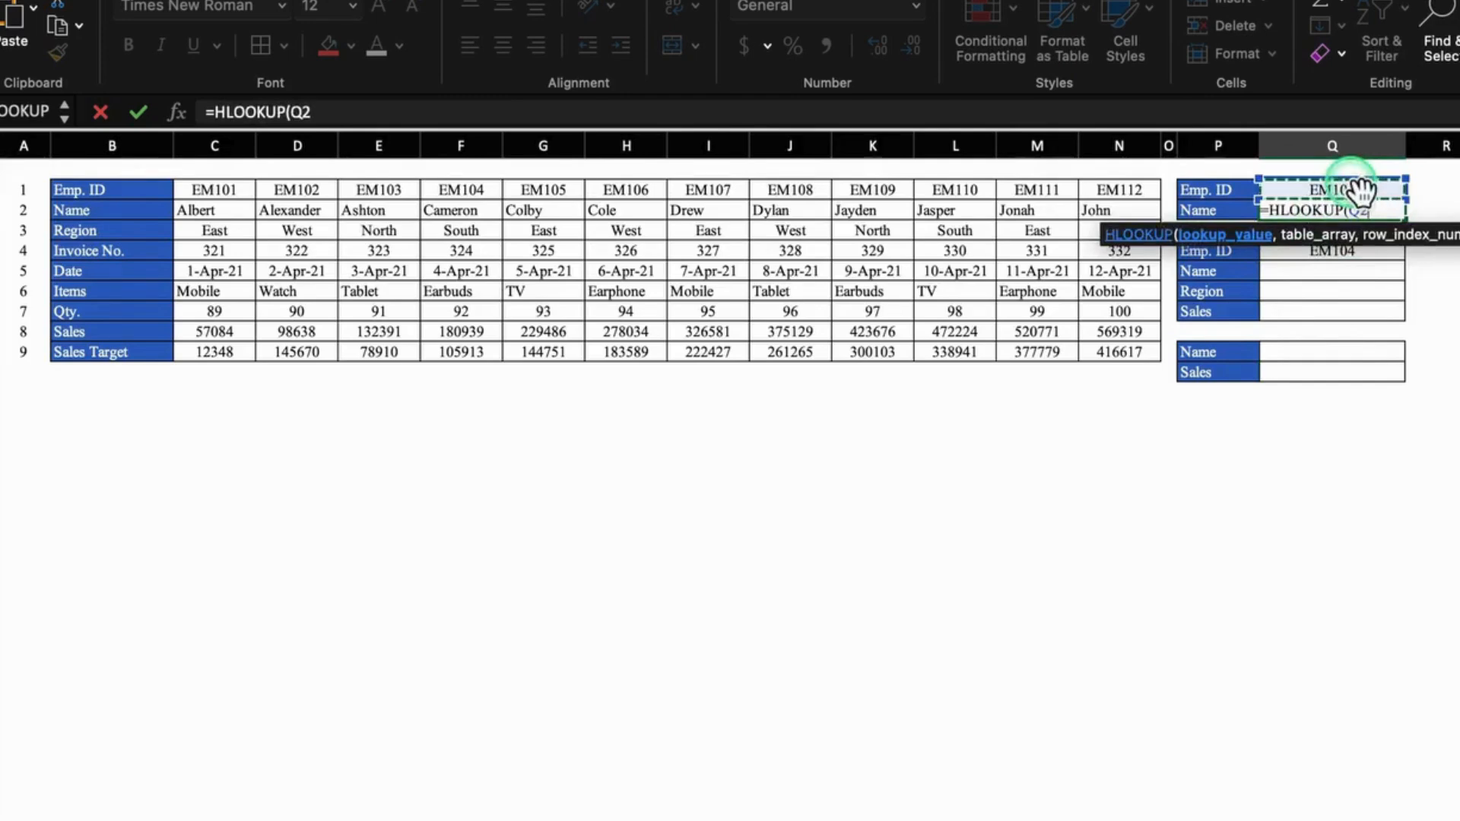
text(,)
drag(216, 193, 1139, 364)
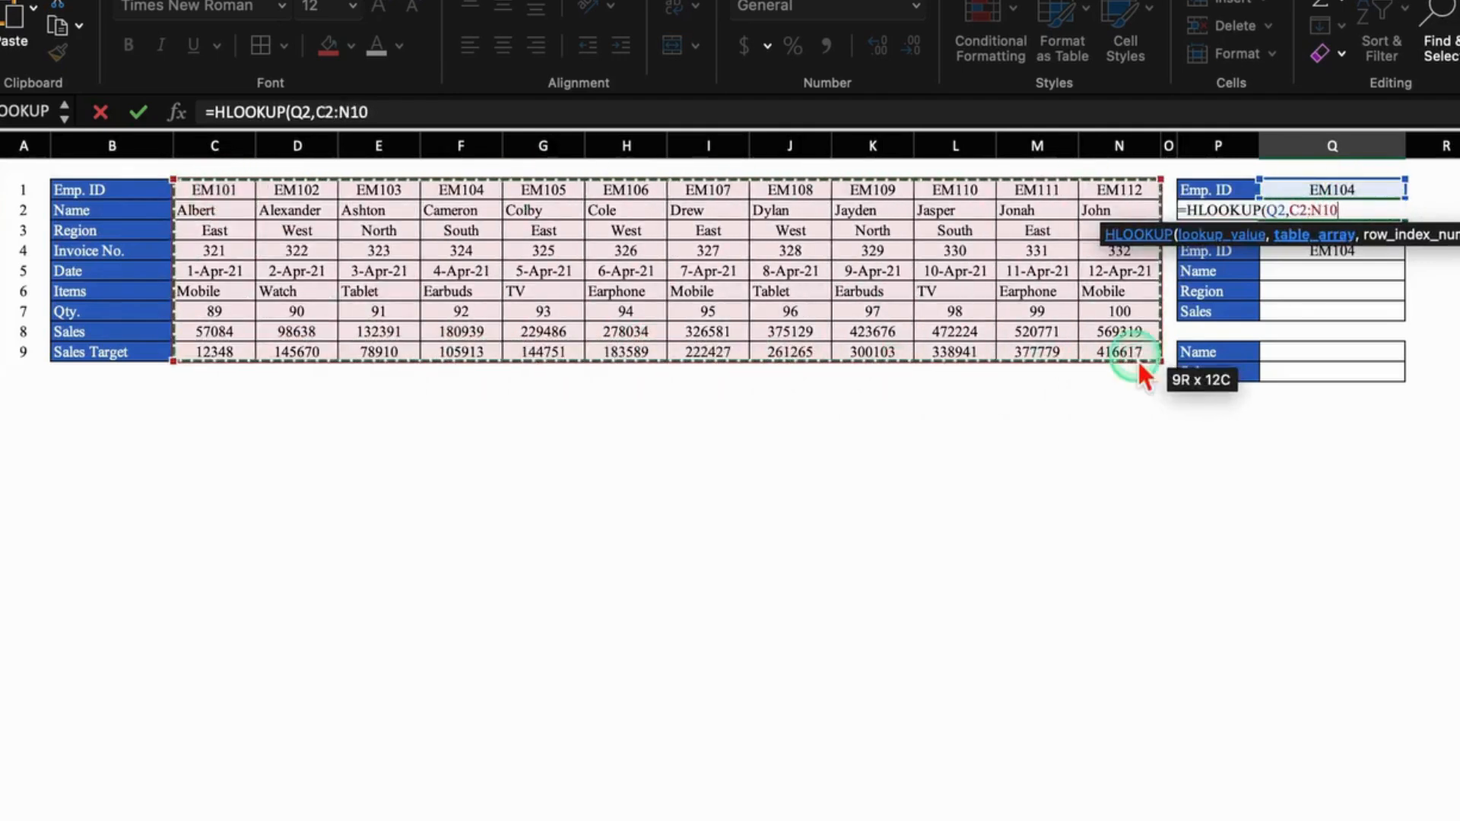
text(,)
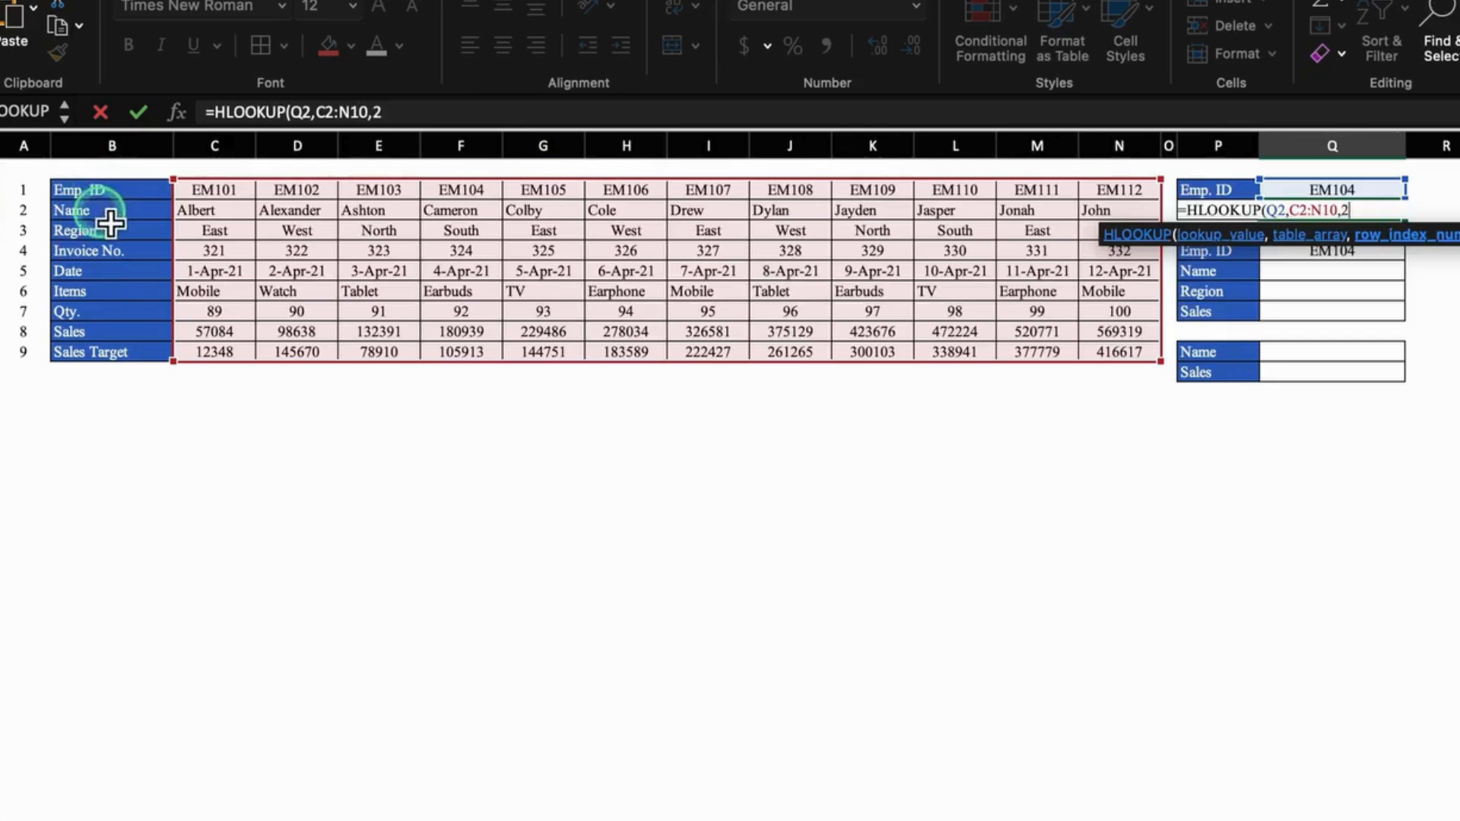
text(2))
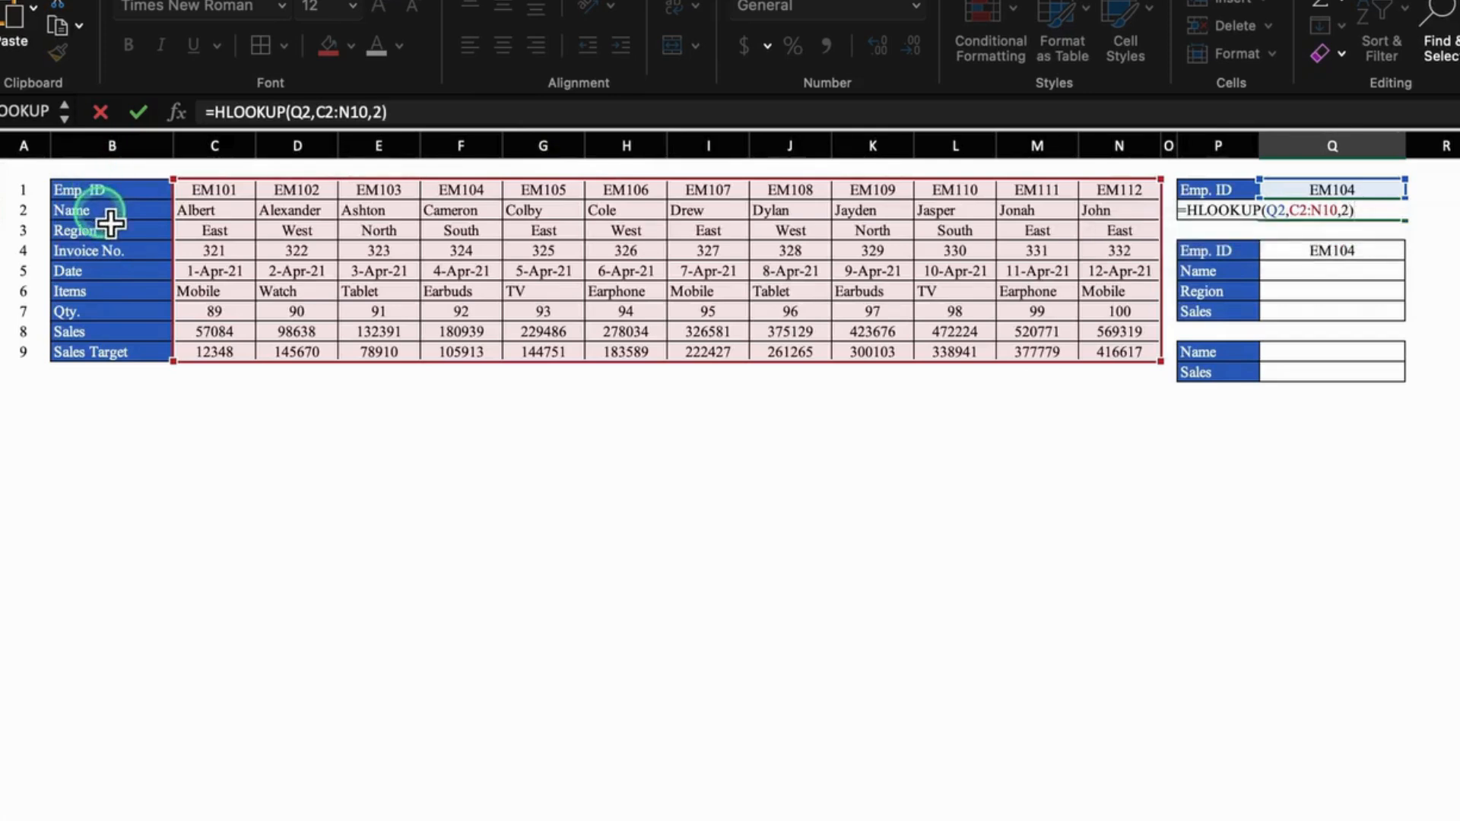
key(Return)
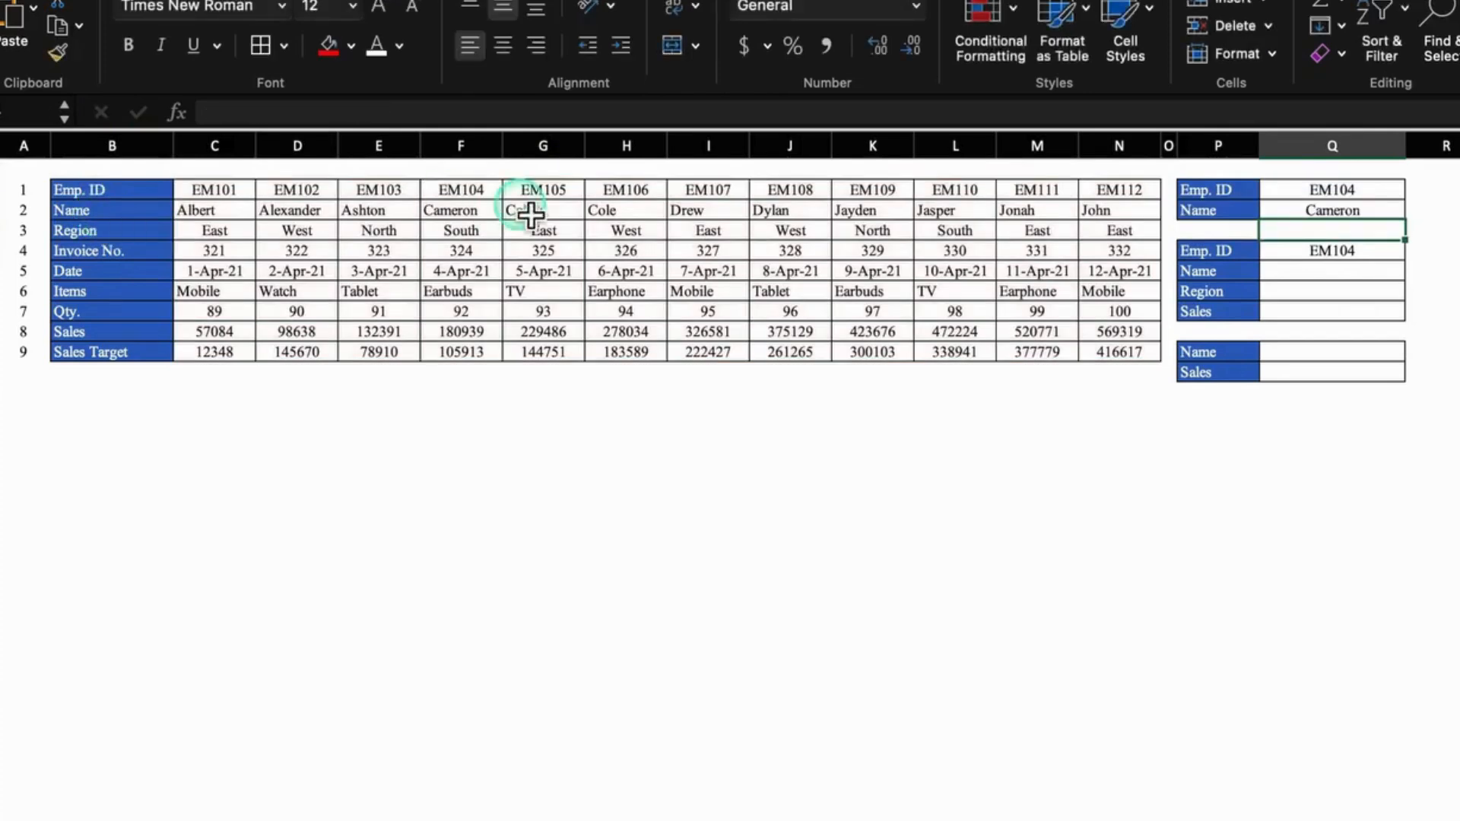
Step: Enter =HLOOKUP($Q$5,$C$2:$N$10,2) in the Name cell Q6 and fill it down to the Region and Sales cells
click(1285, 272)
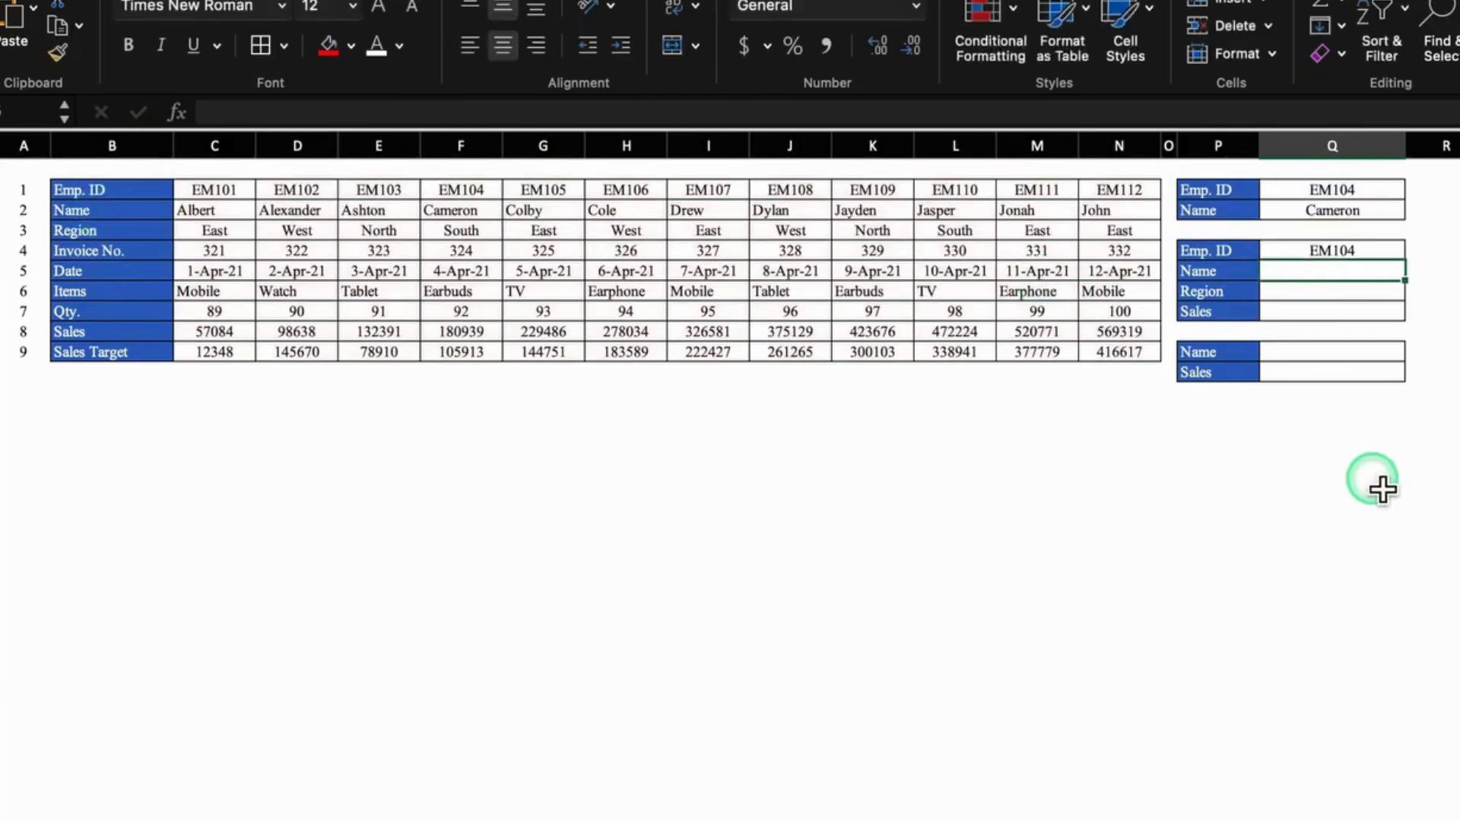
text(=)
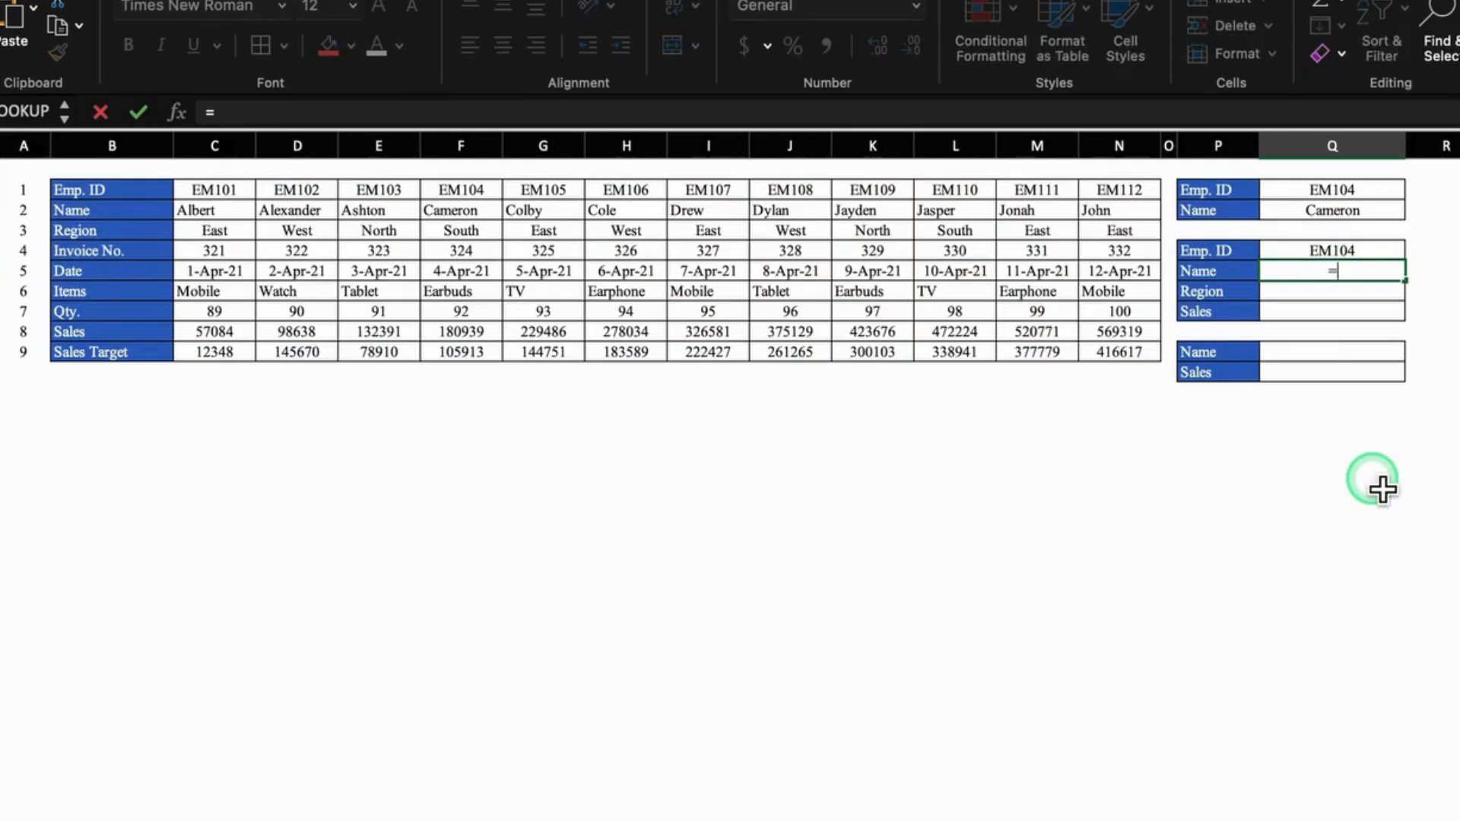
text(HL)
double_click(1322, 325)
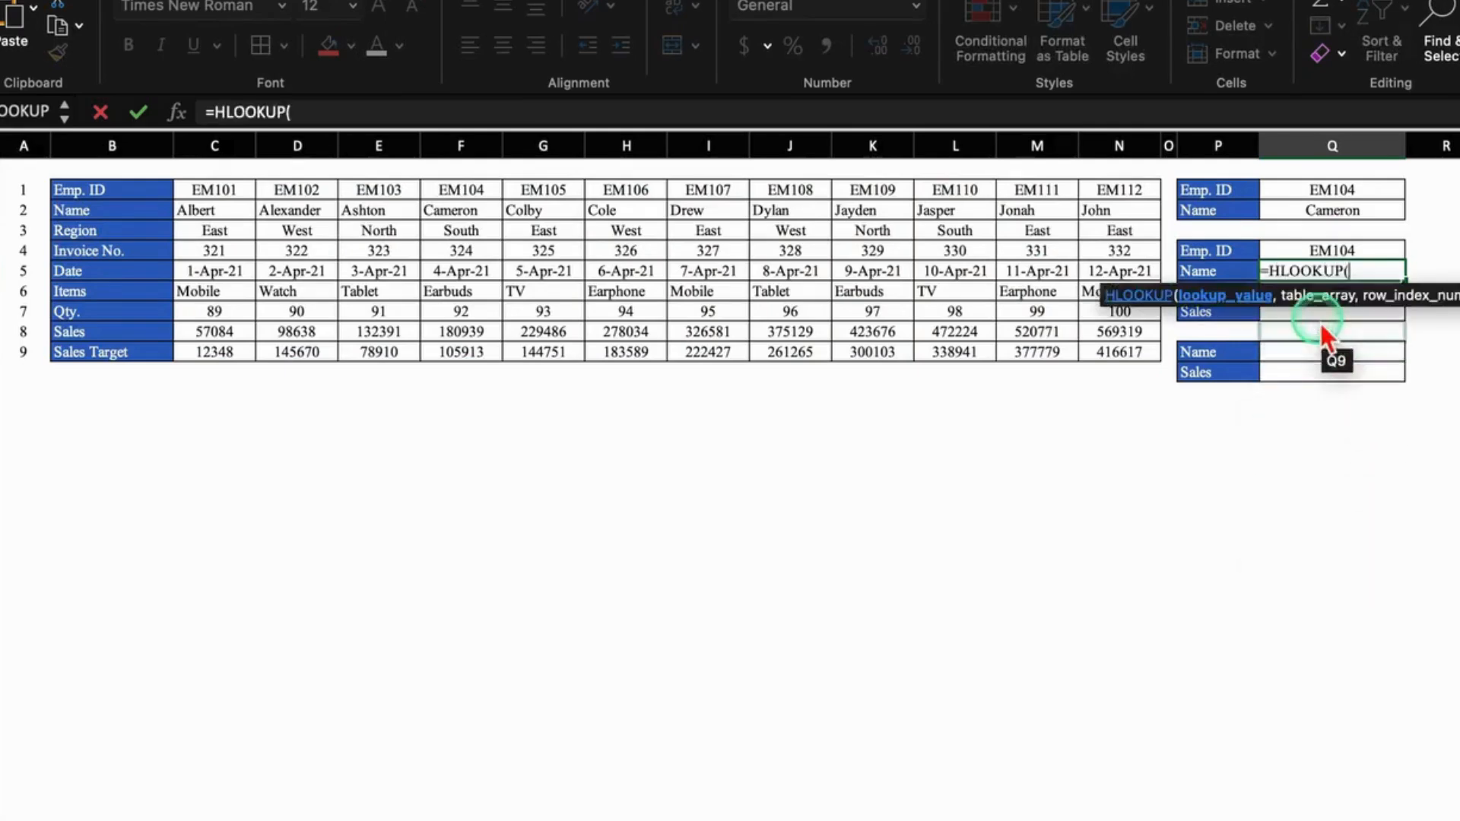
click(1368, 259)
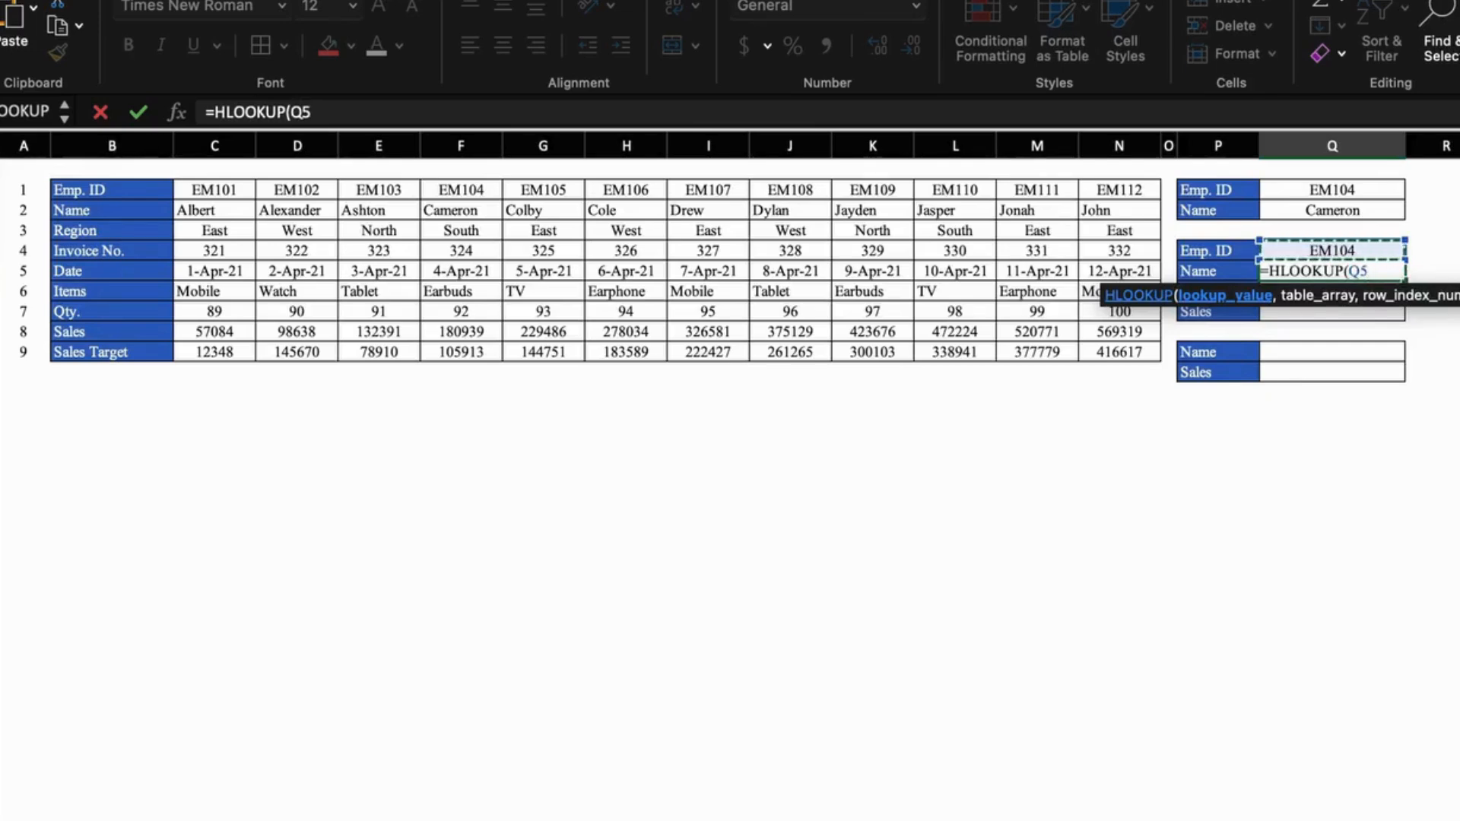
key(F4)
text(,)
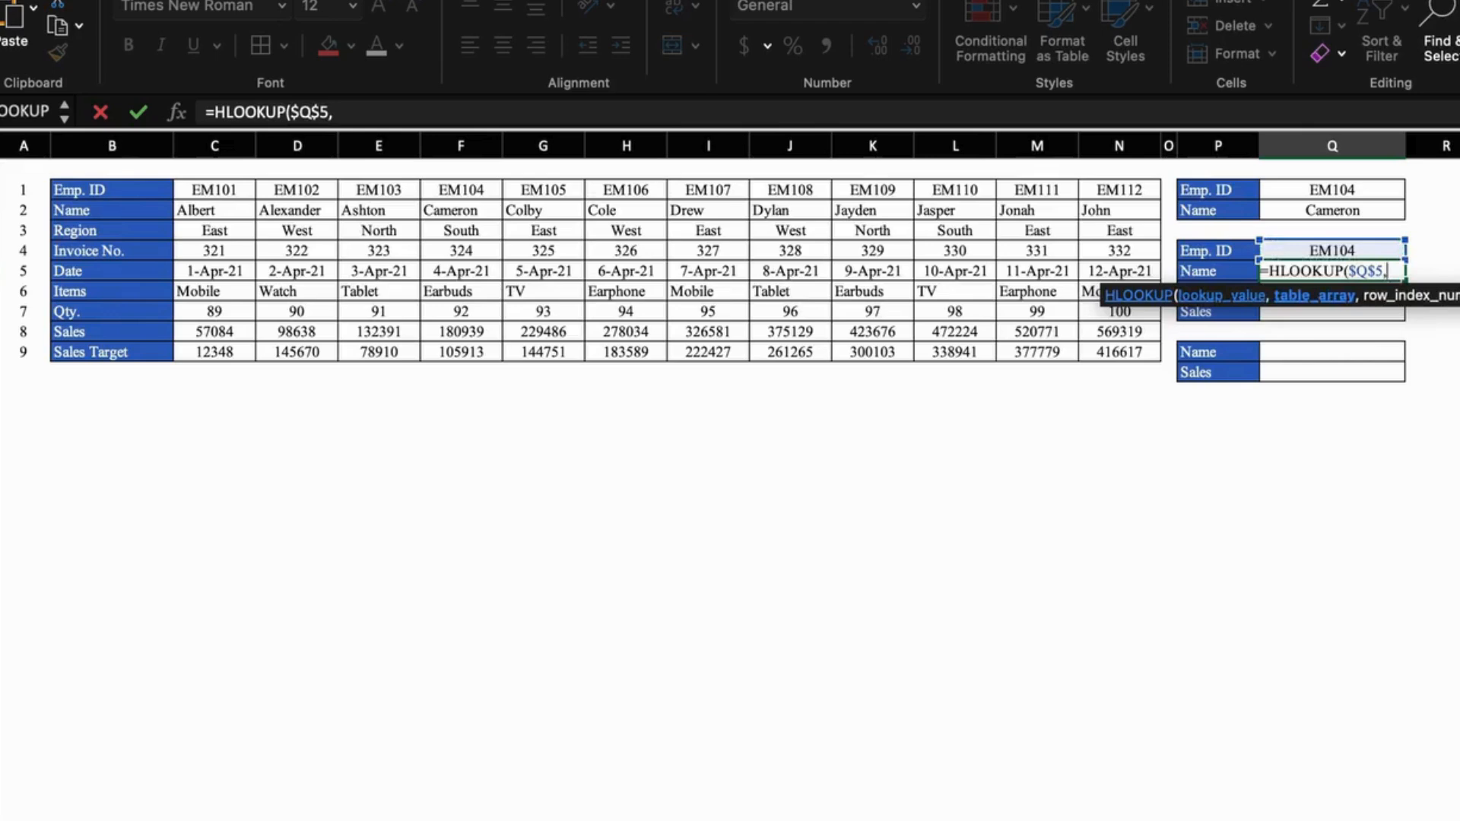
drag(214, 192, 1117, 376)
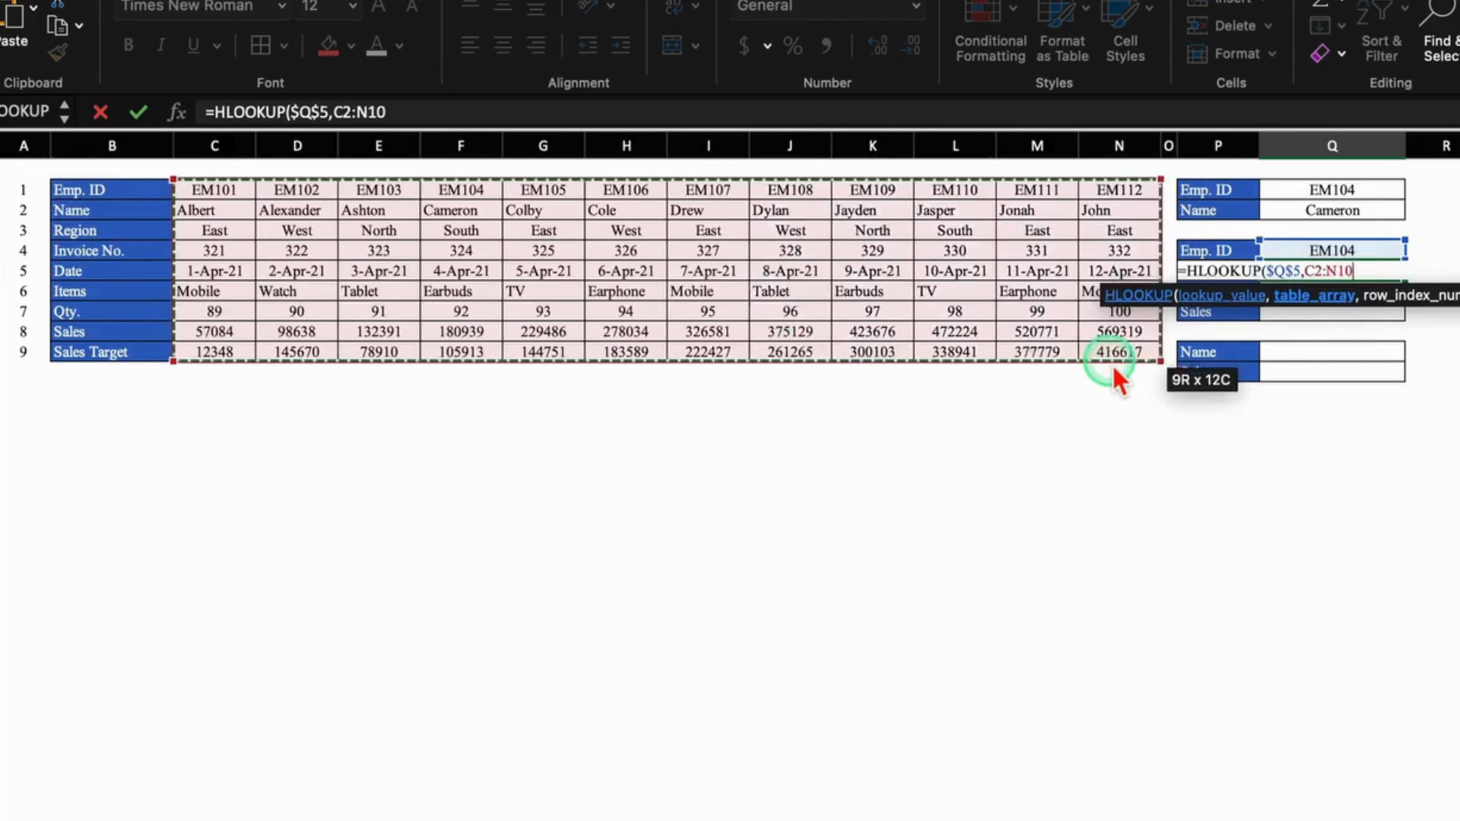
key(F4)
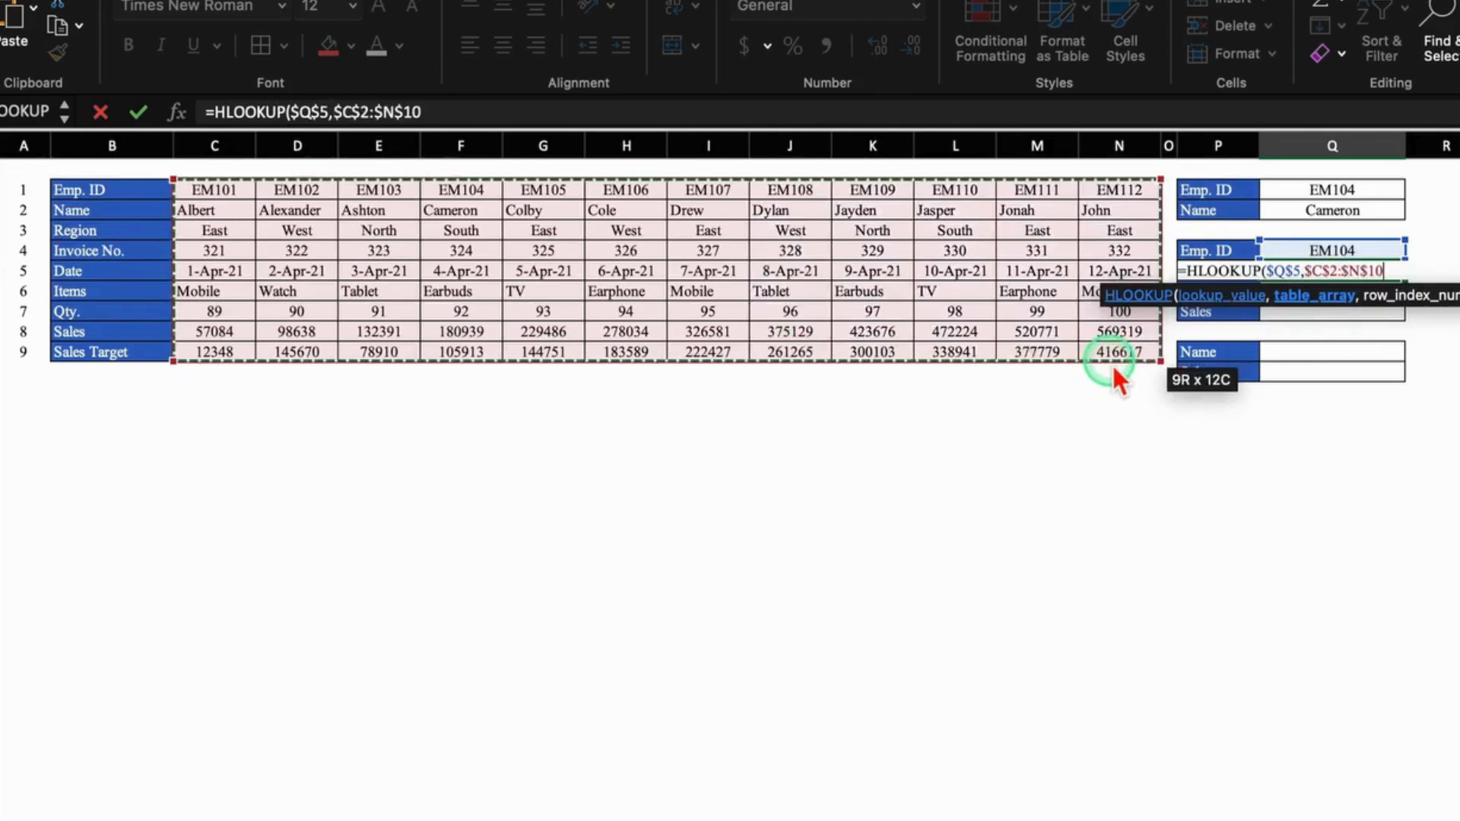
text(,)
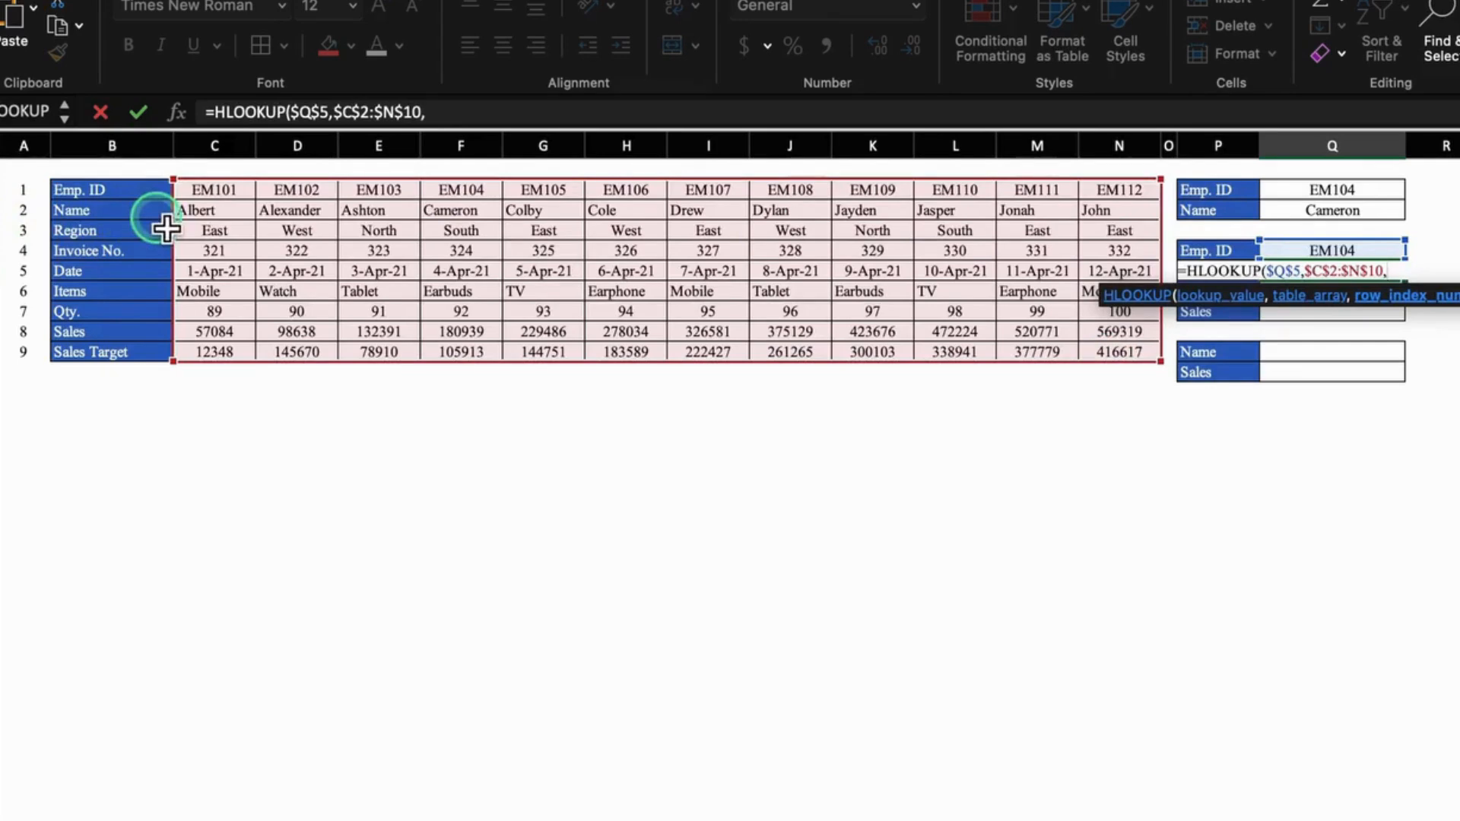
text(2))
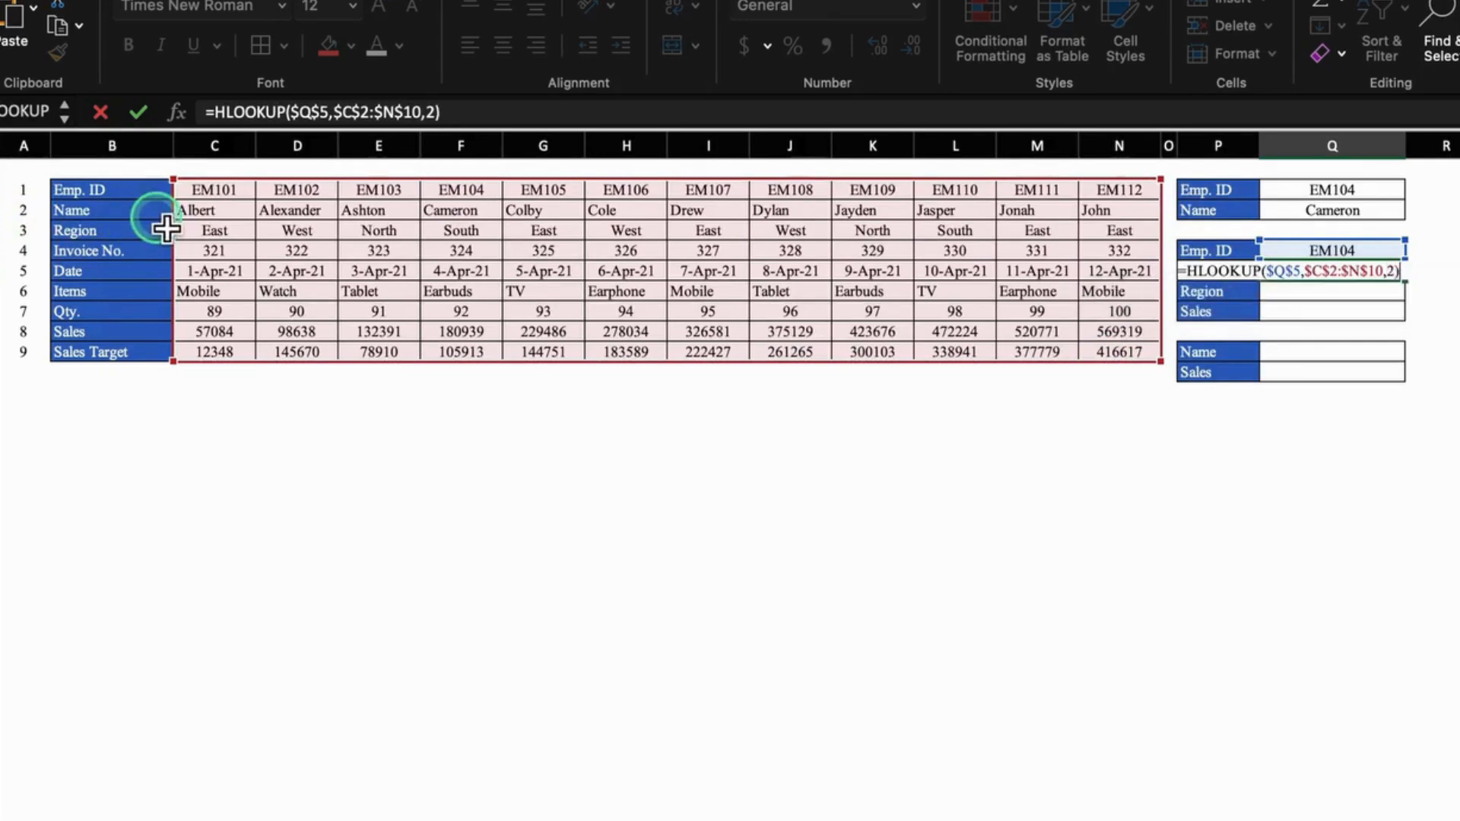
key(Return)
click(1383, 274)
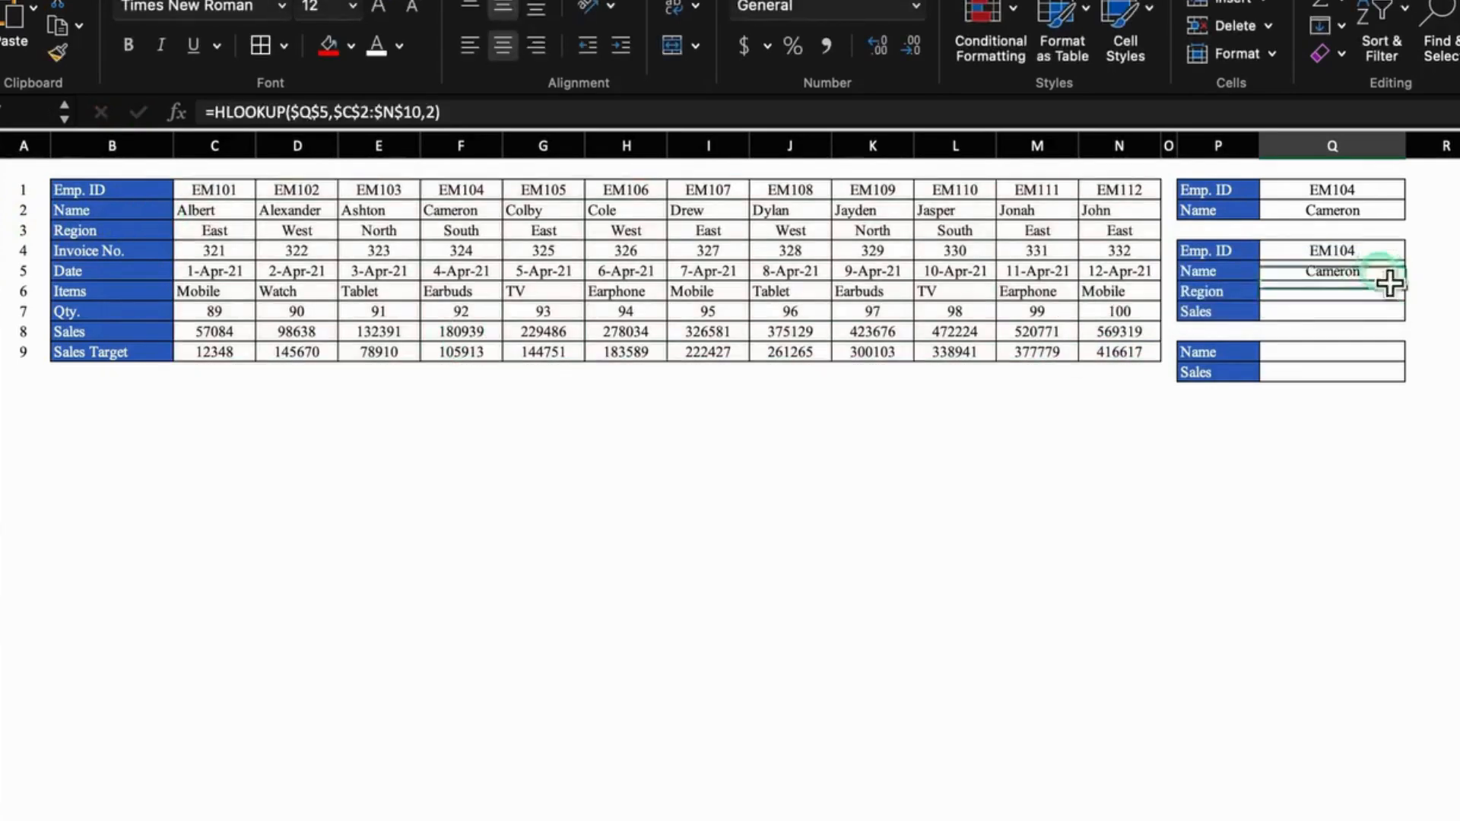
drag(1416, 328, 1453, 312)
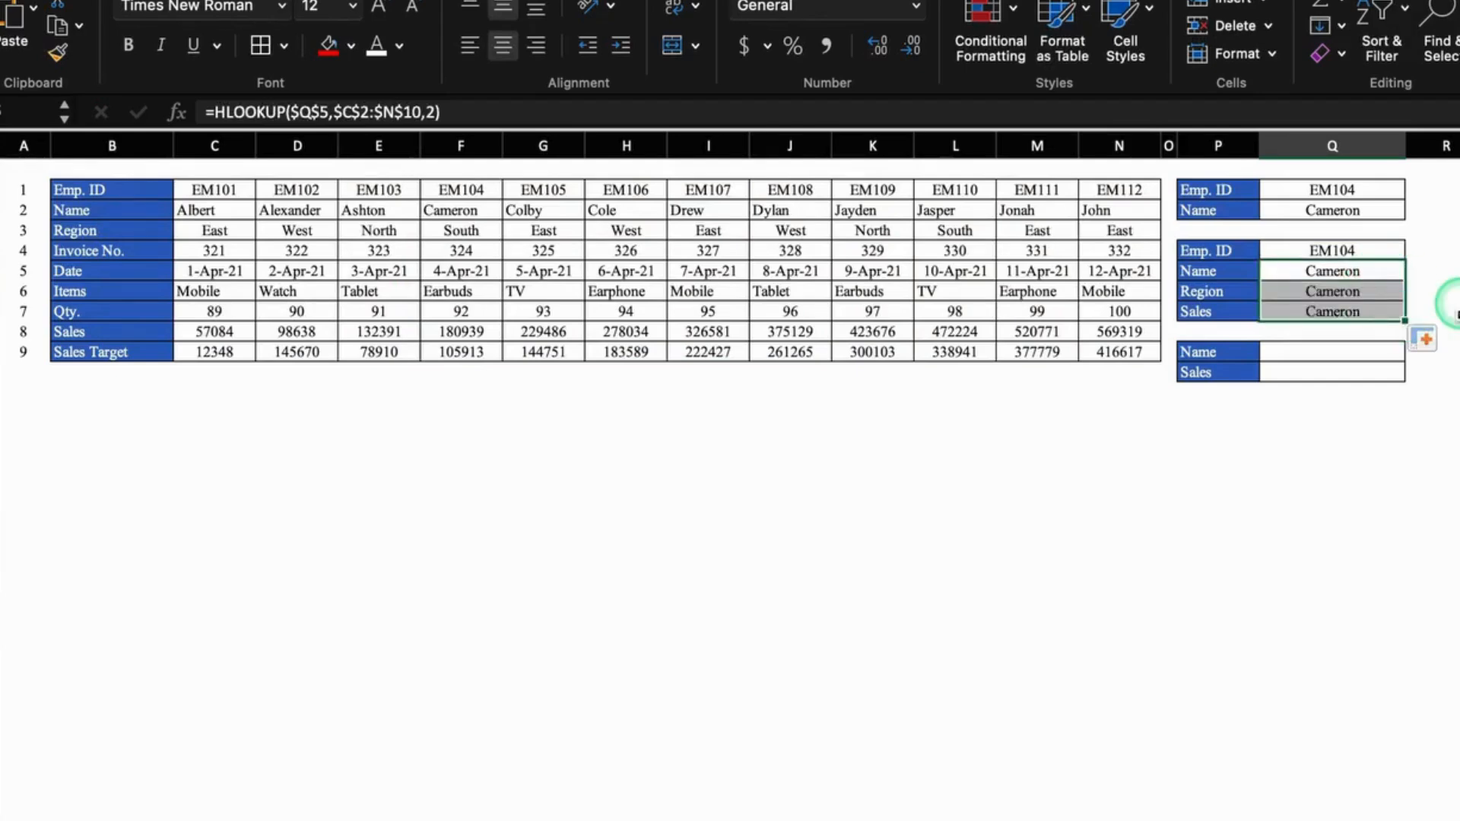
Step: Set the row index in the second table's Region lookup formula to 3
click(1377, 303)
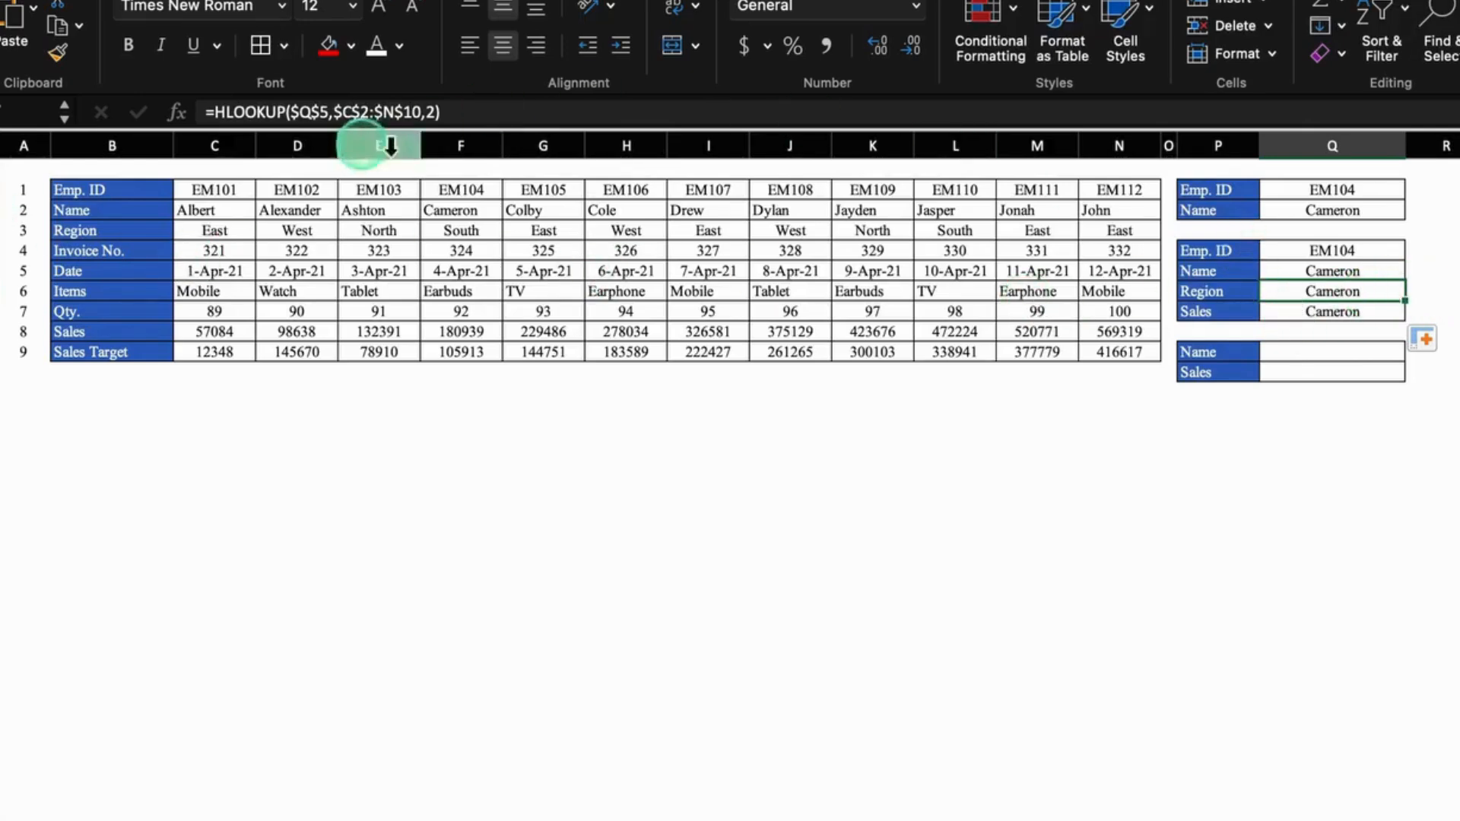
click(440, 114)
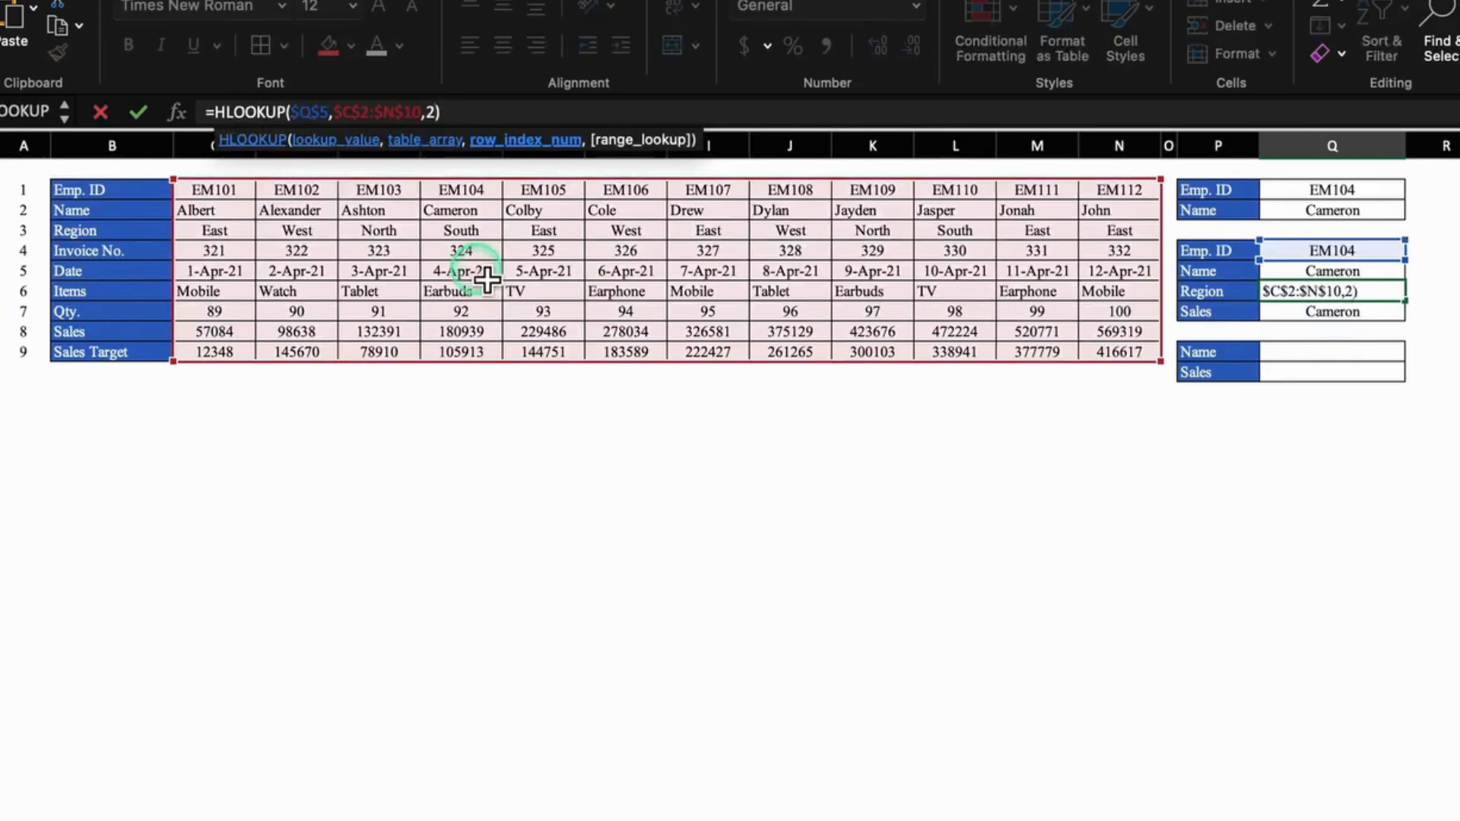
key(BackSpace)
text(3)
key(Return)
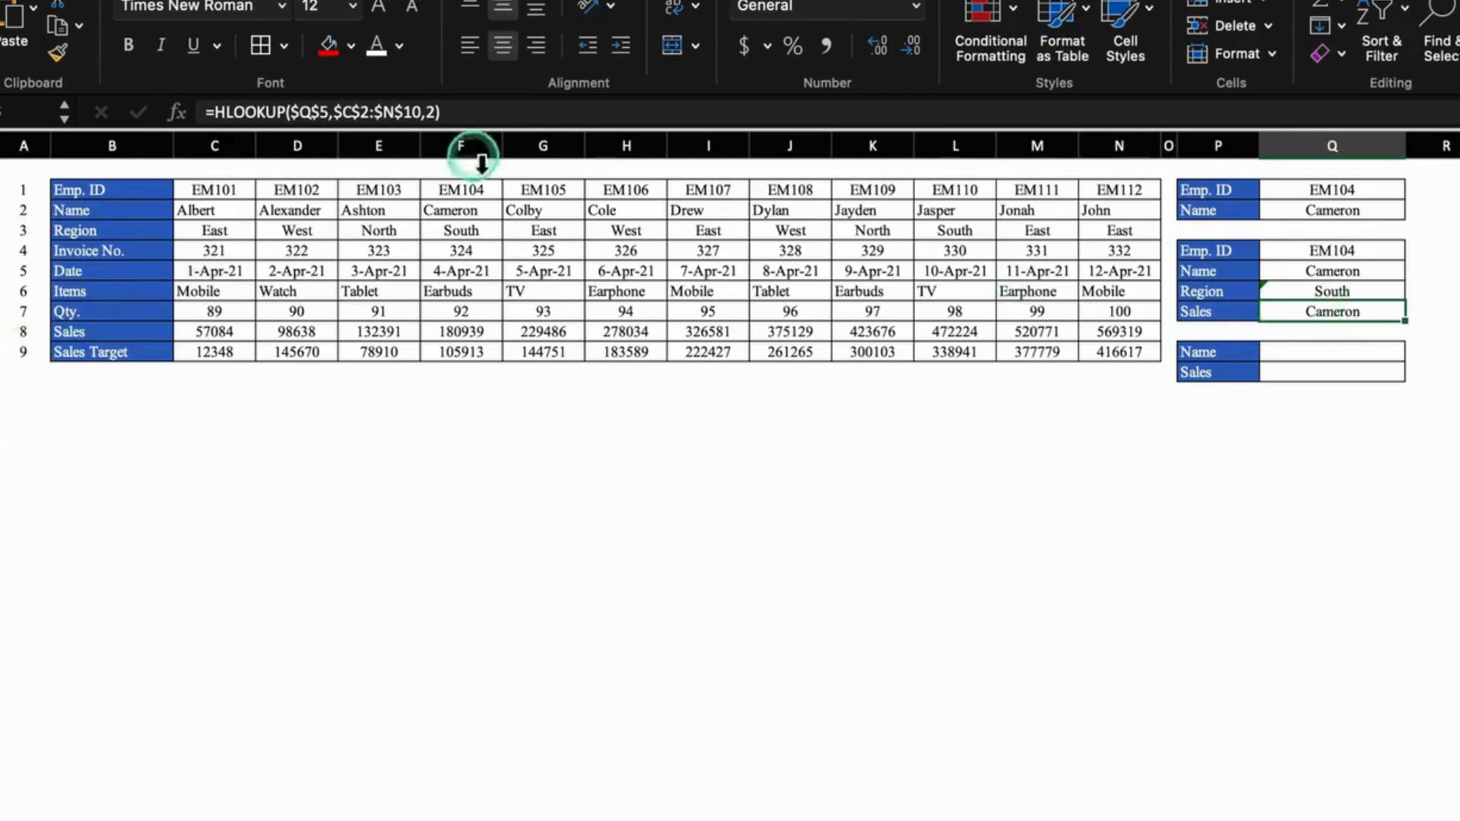
Step: Set the row index in the second table's Sales lookup formula to 8
click(435, 112)
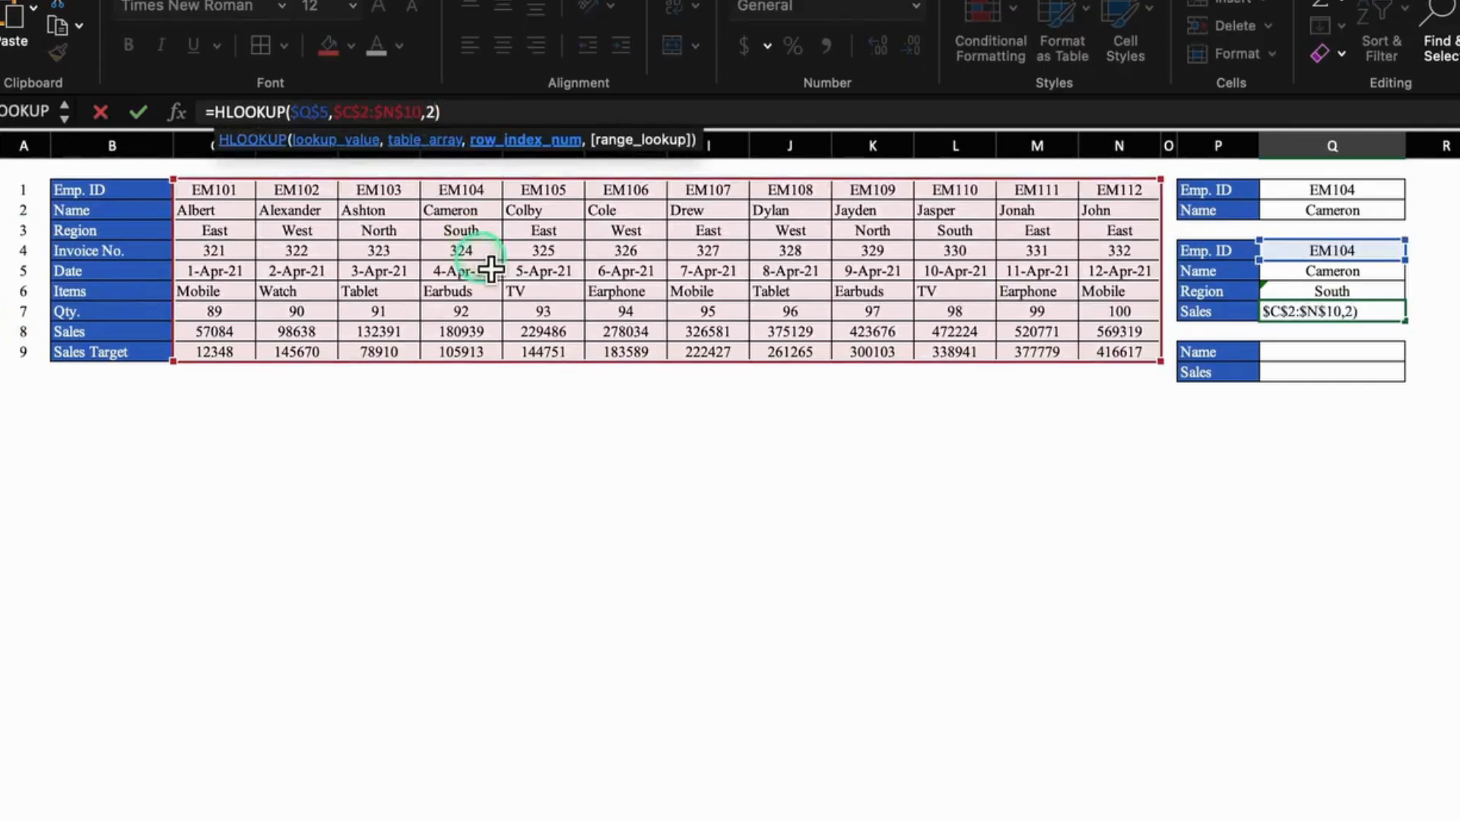
key(BackSpace)
text(8)
key(Return)
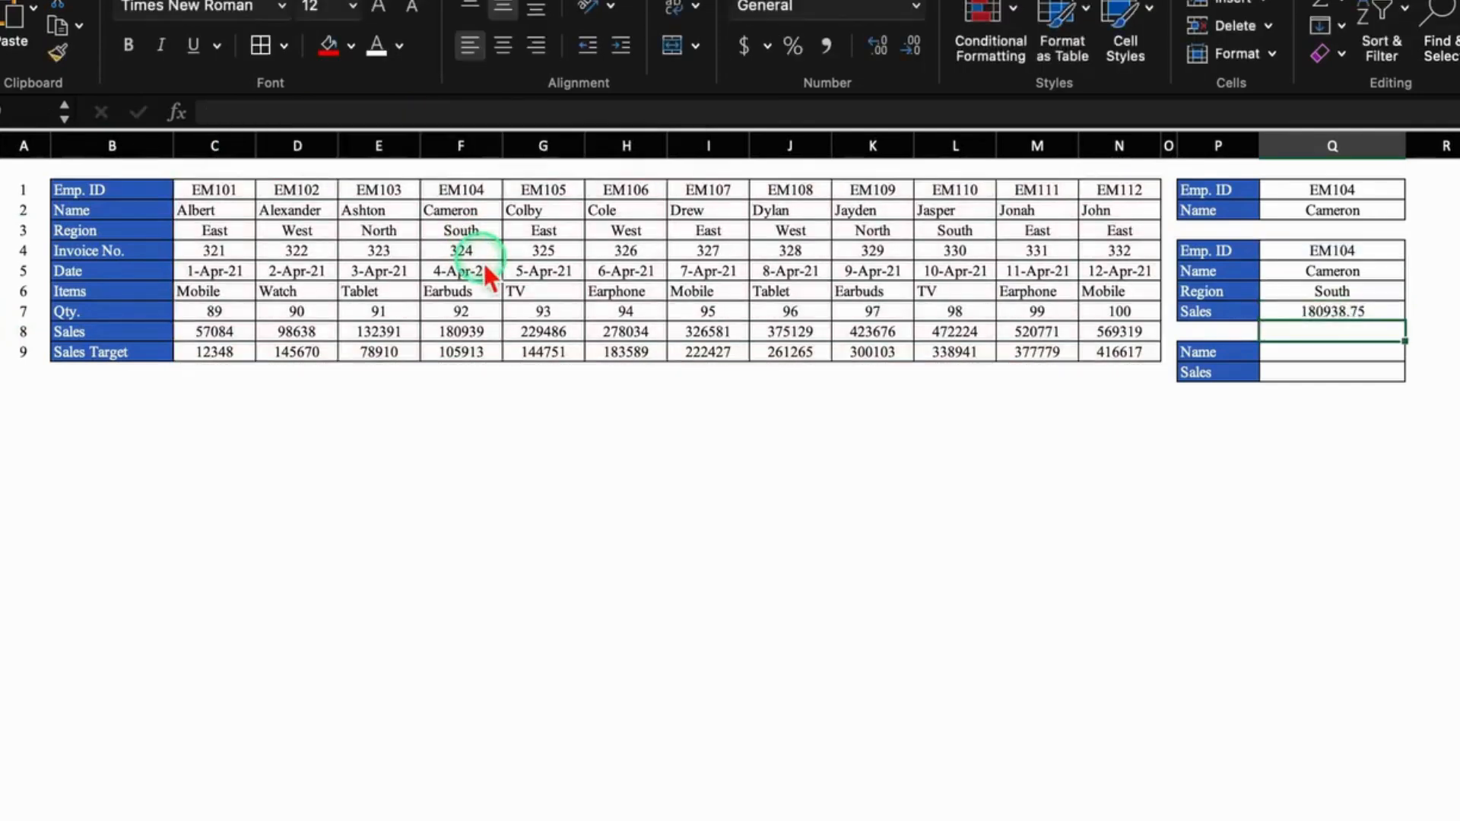
click(1383, 312)
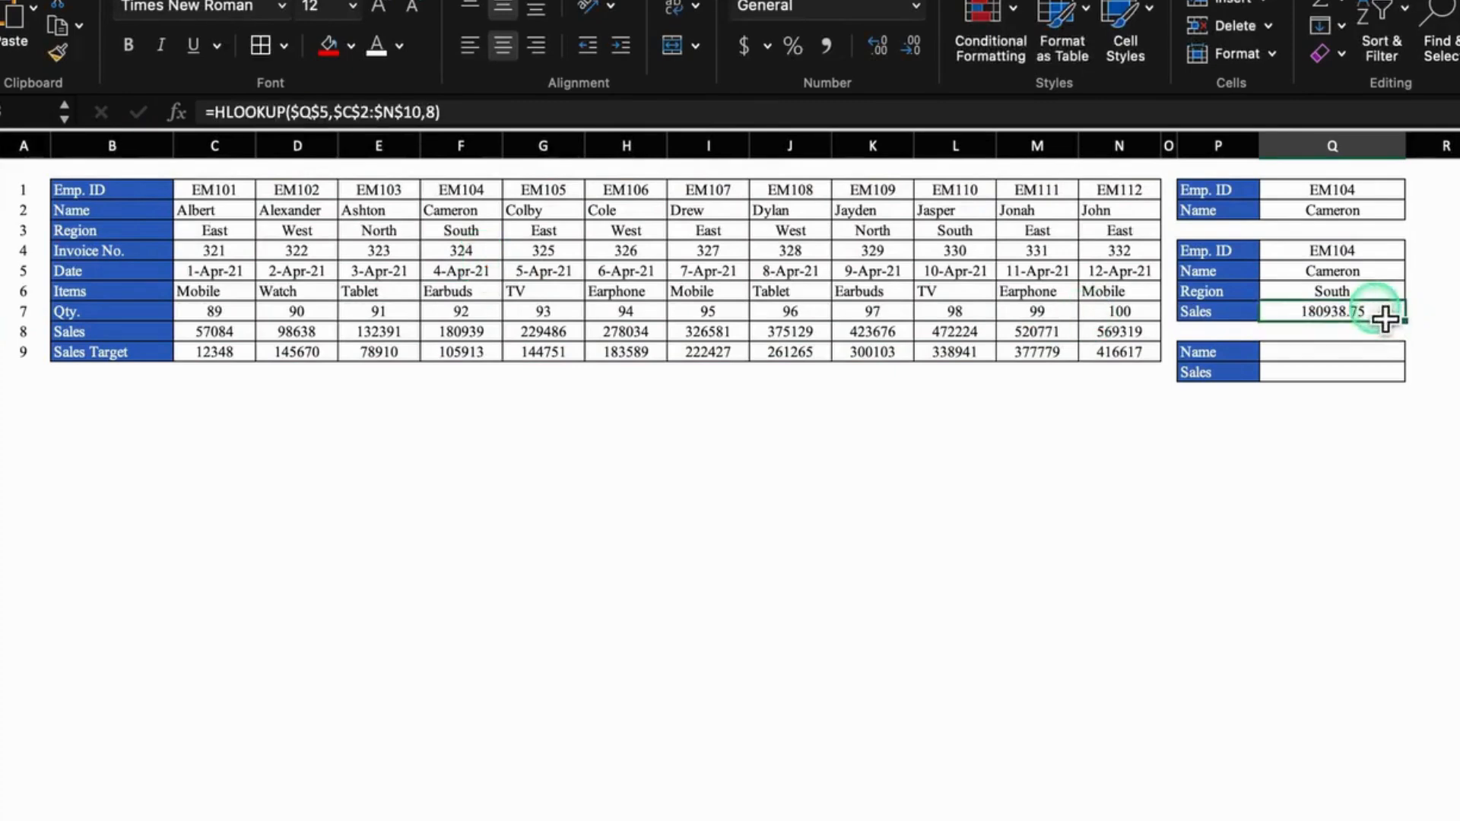
Step: Clear the helper row numbers in column A beside the horizontal table
click(1381, 253)
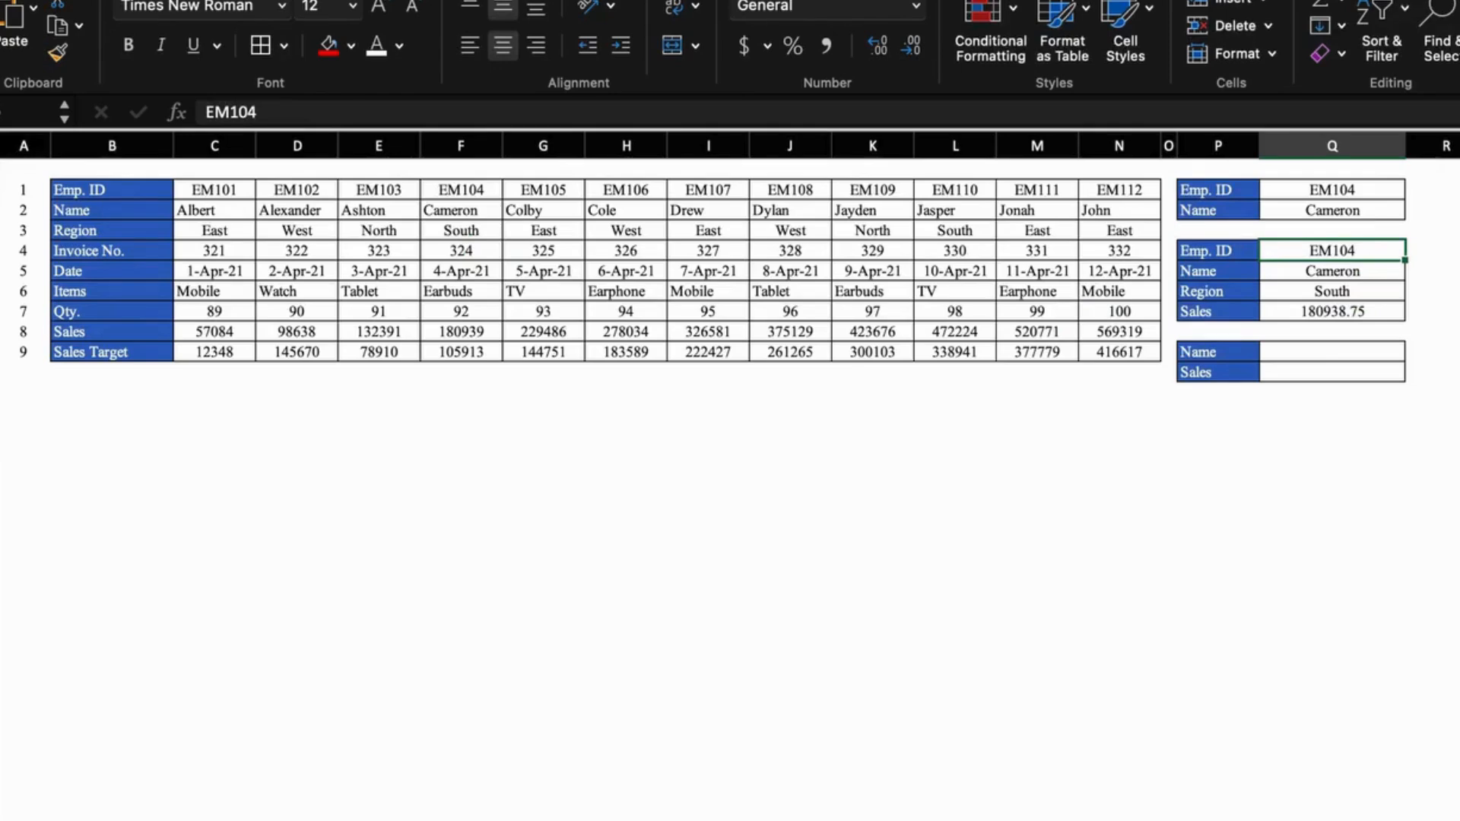
click(1363, 355)
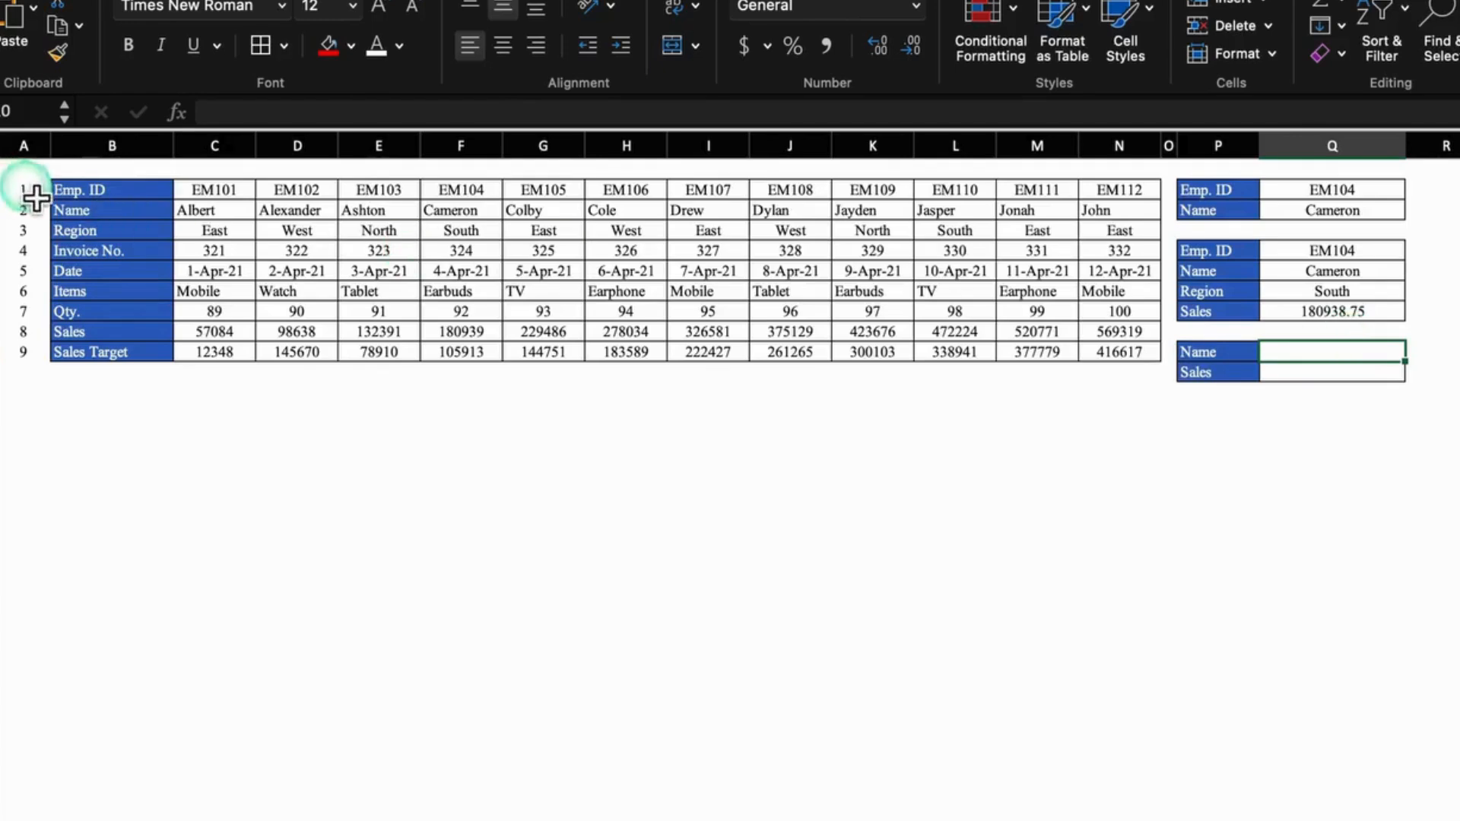
drag(25, 196, 32, 381)
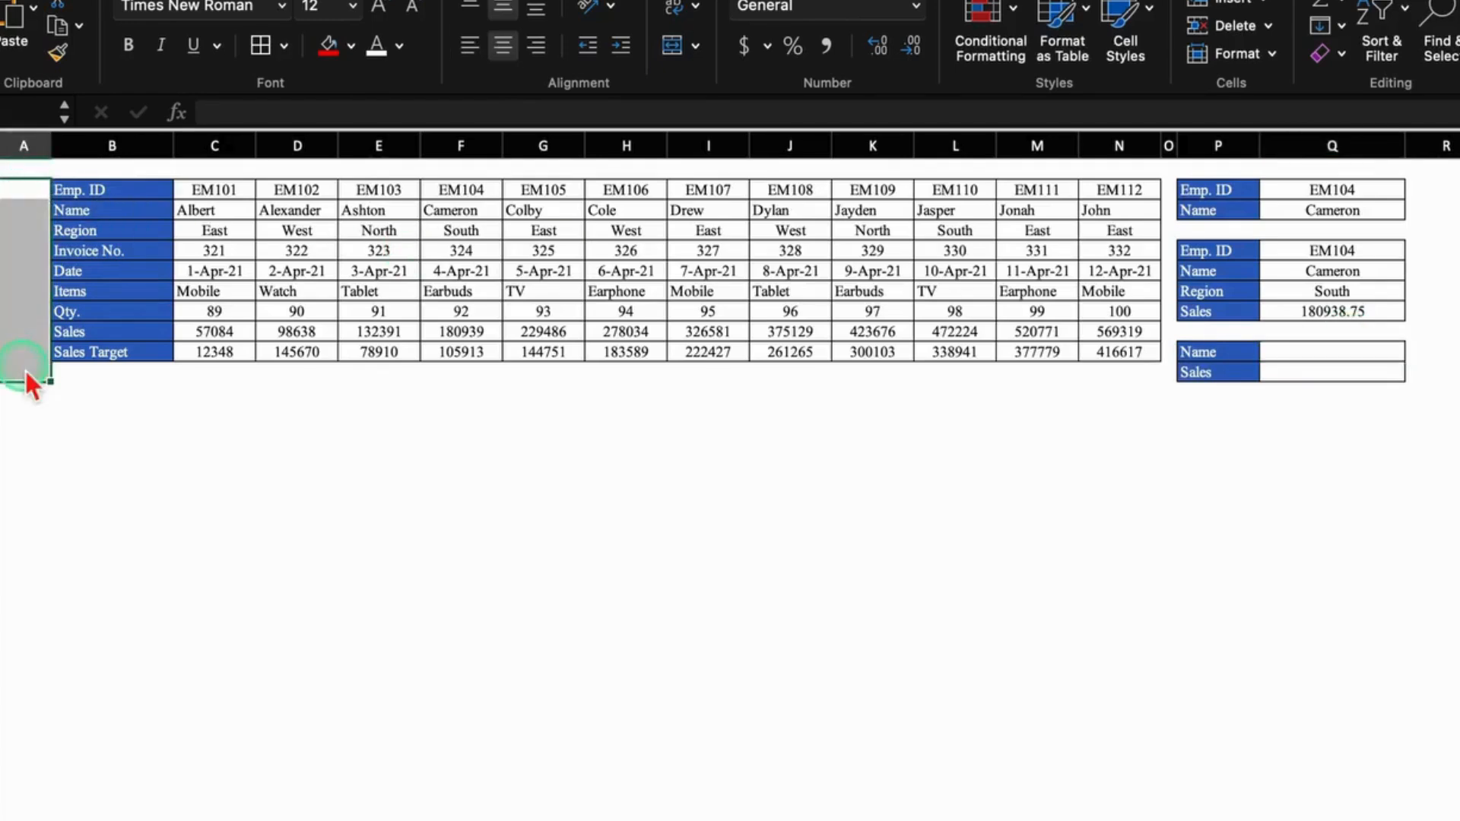
Step: Number the table rows 1 to 8 in A3:A10, starting at the Name row
click(31, 214)
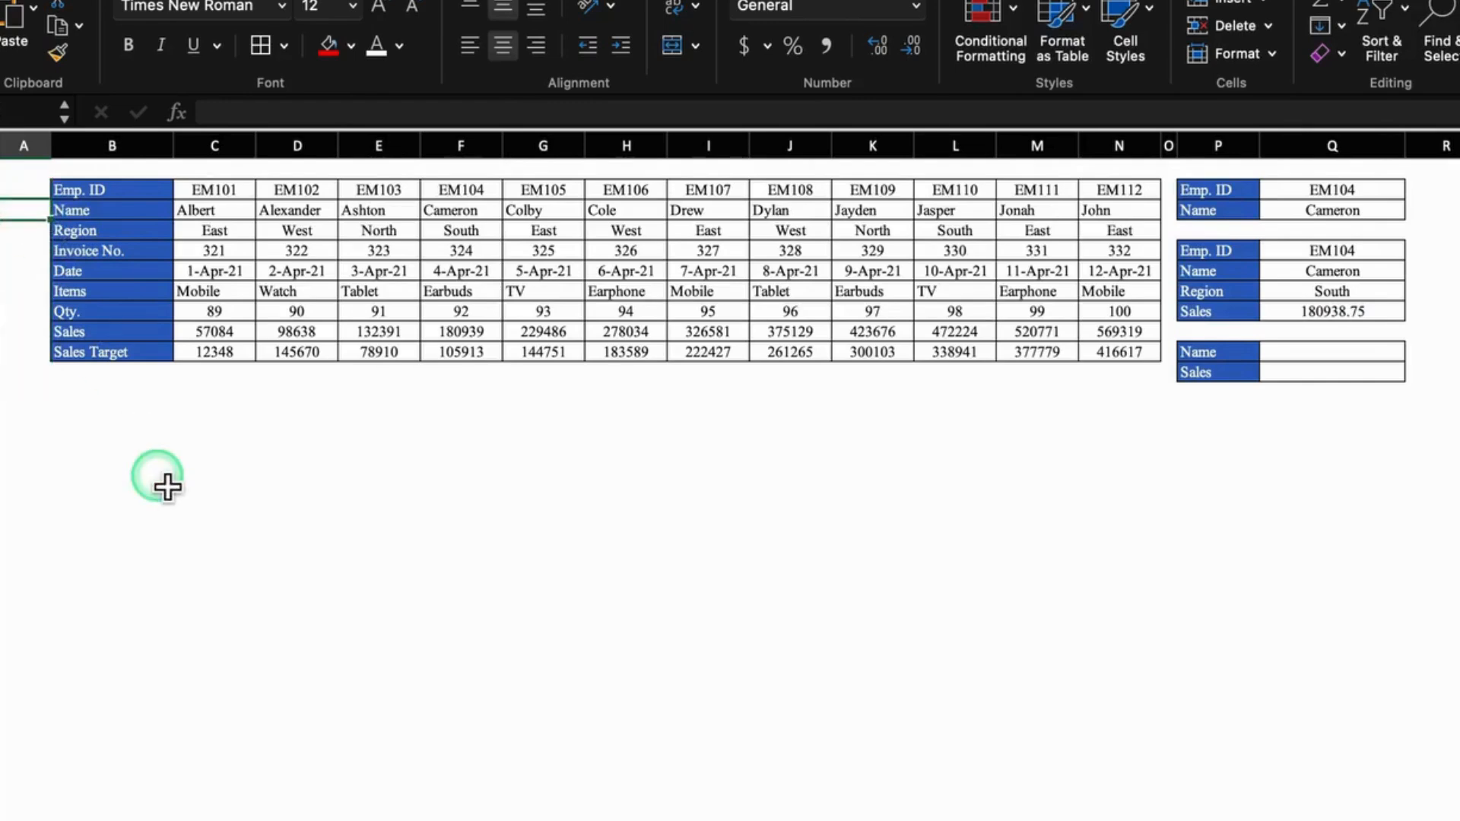
text(1)
click(164, 479)
click(33, 217)
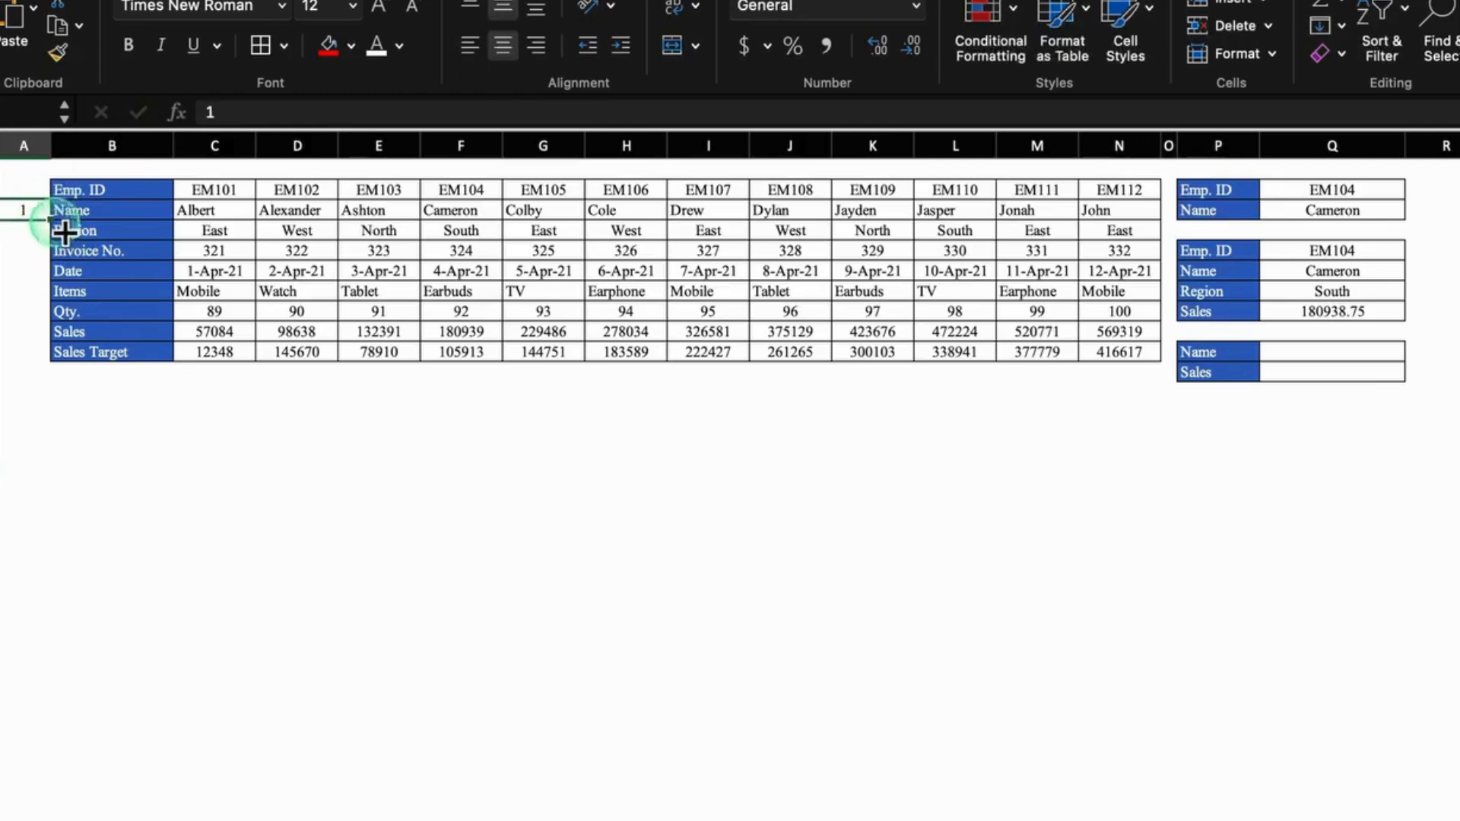
drag(64, 227, 76, 364)
click(67, 379)
click(99, 440)
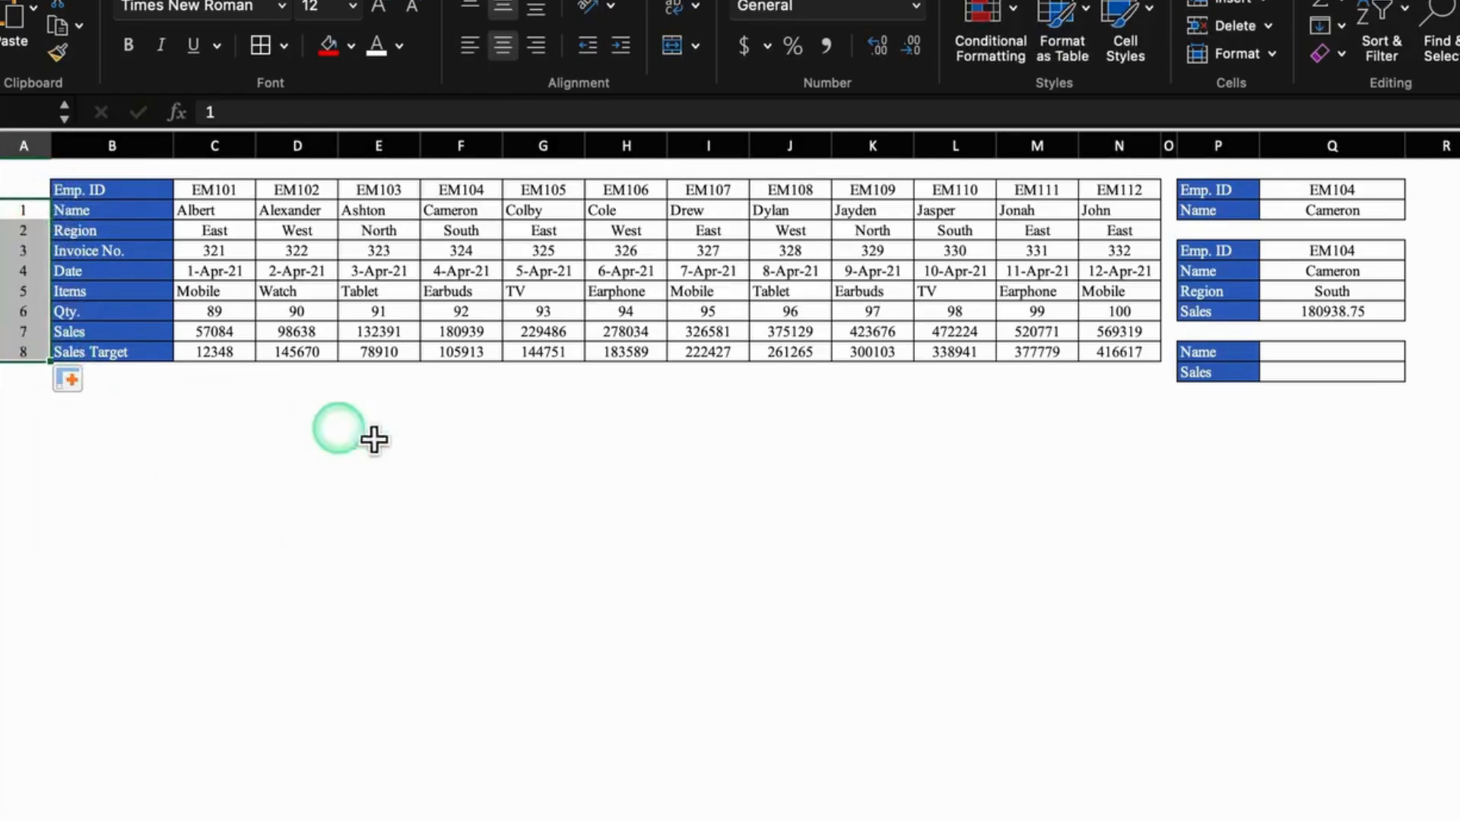
click(391, 439)
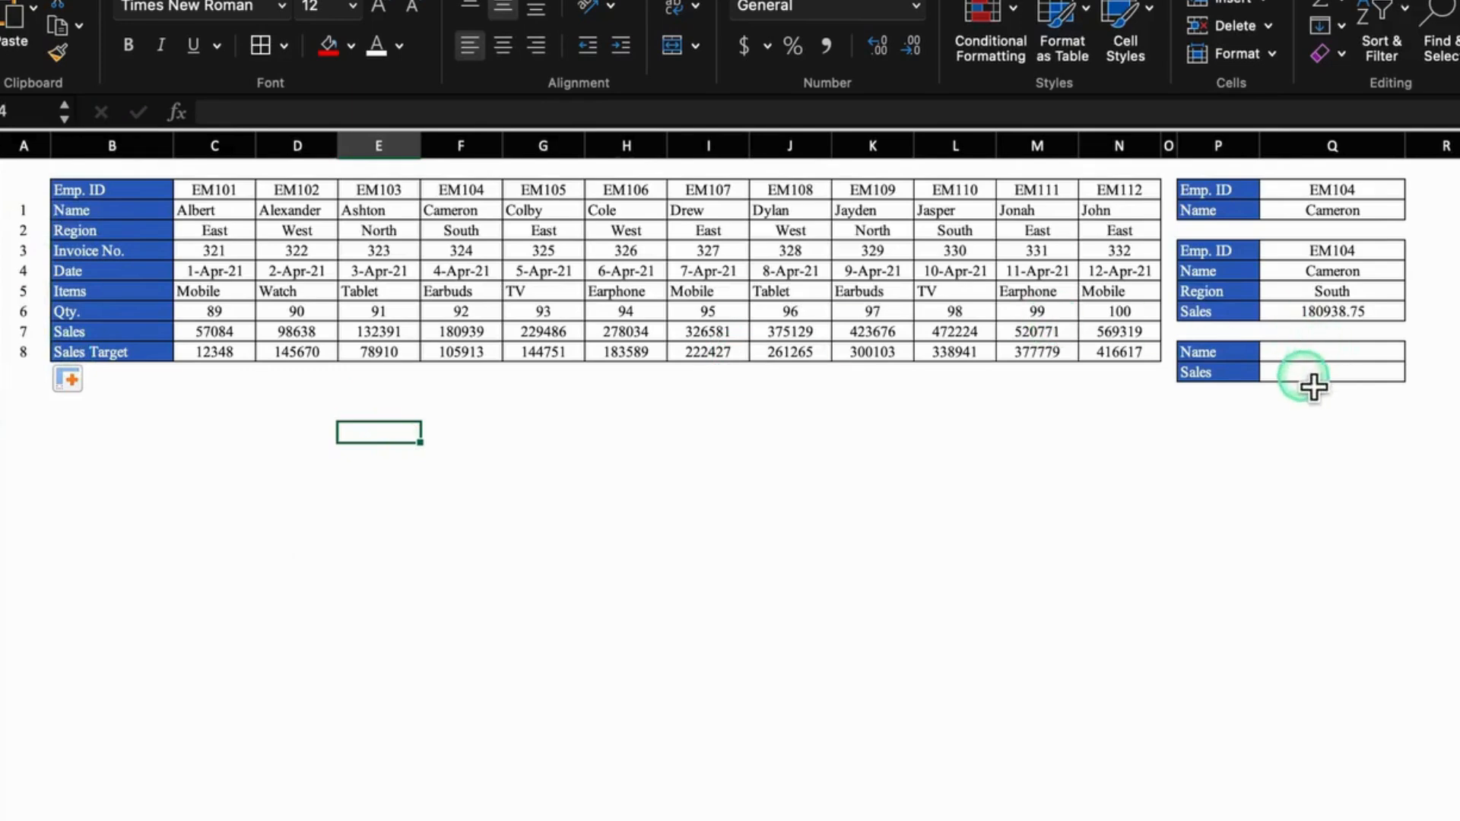
Step: Copy the employee name from D3 into the Name cell Q10 of the third lookup table
click(1302, 357)
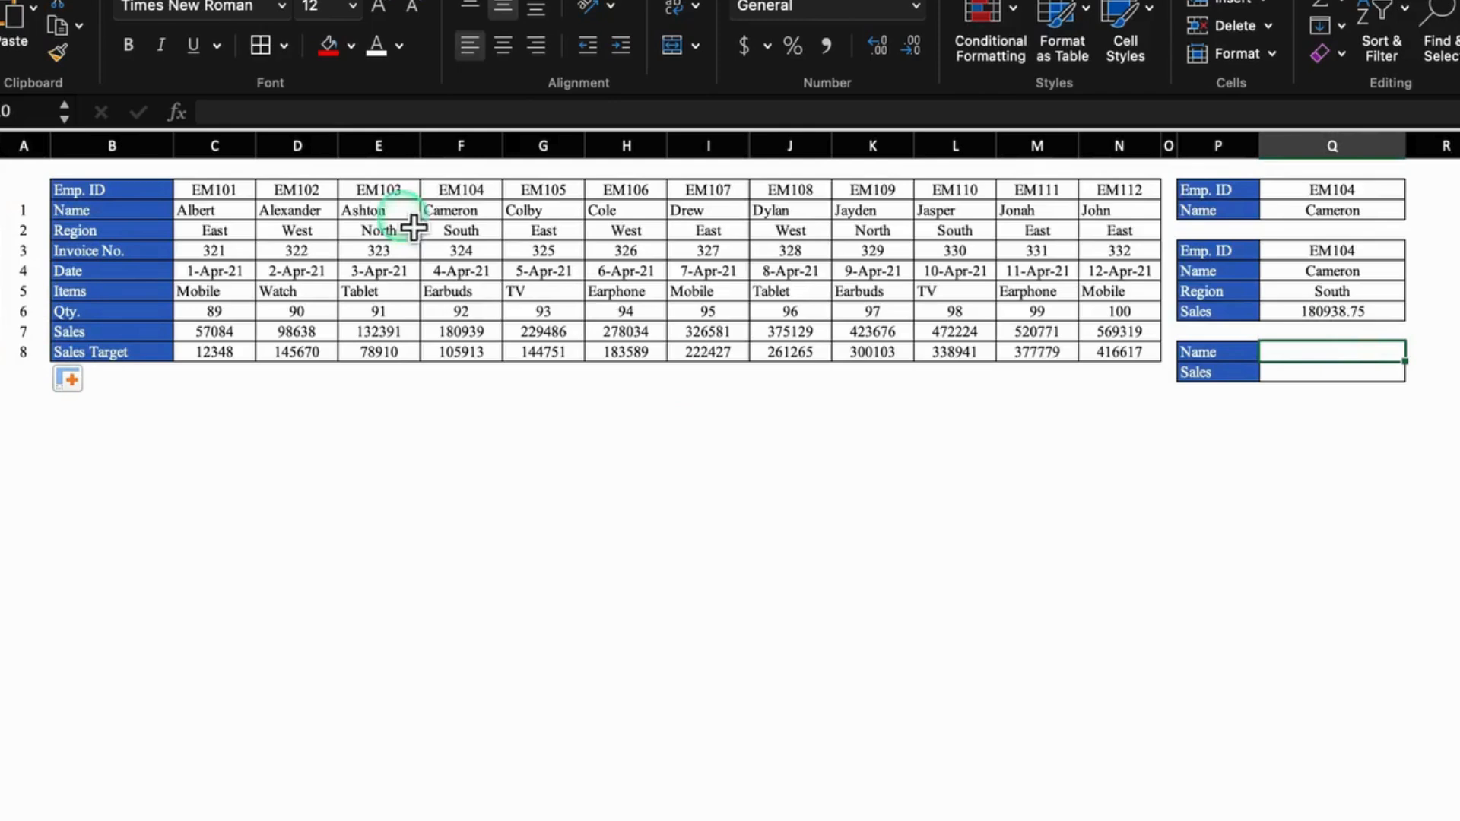
click(298, 212)
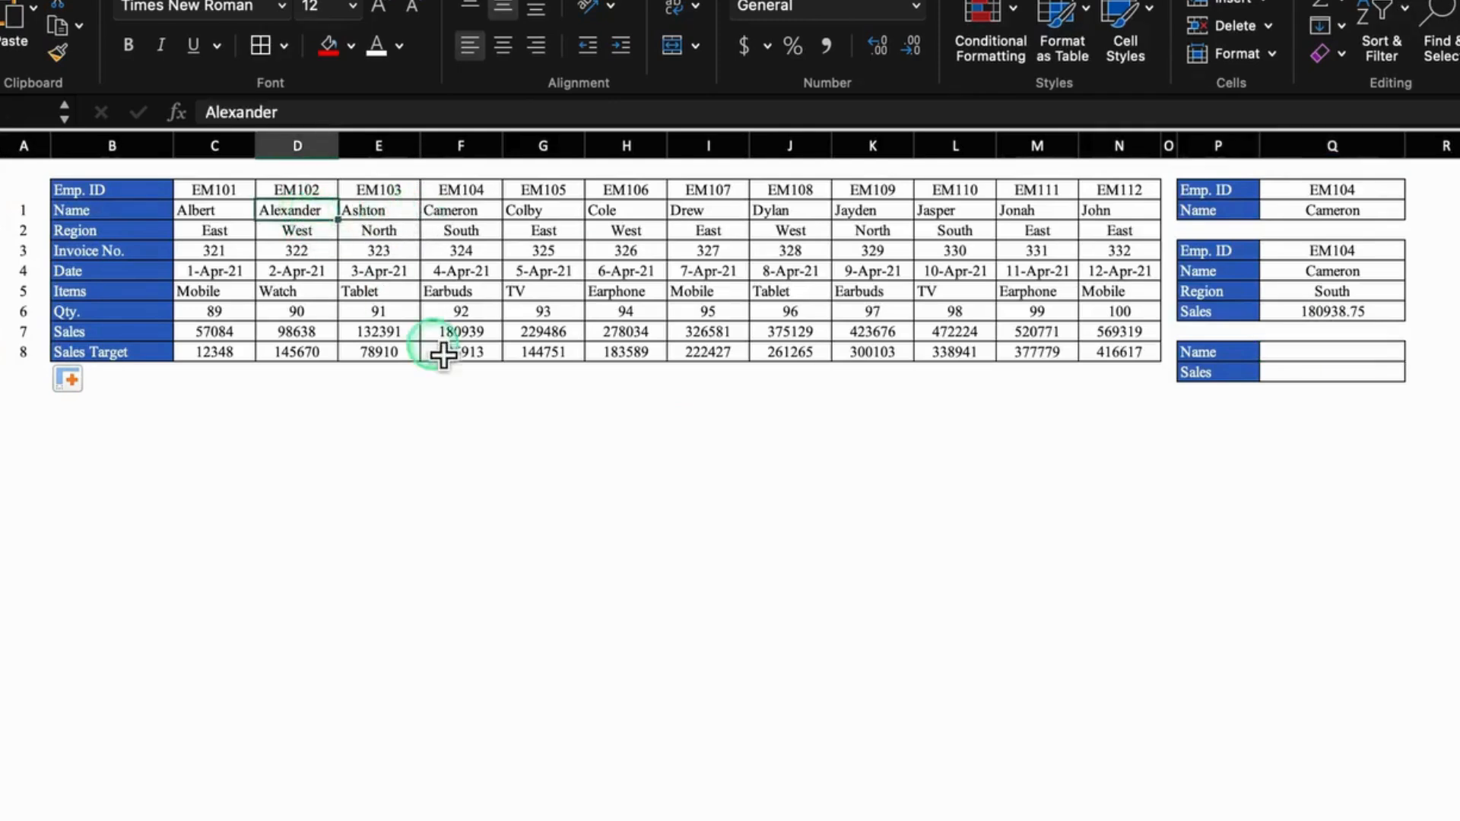
key(cmd+c)
click(1344, 360)
key(cmd+v)
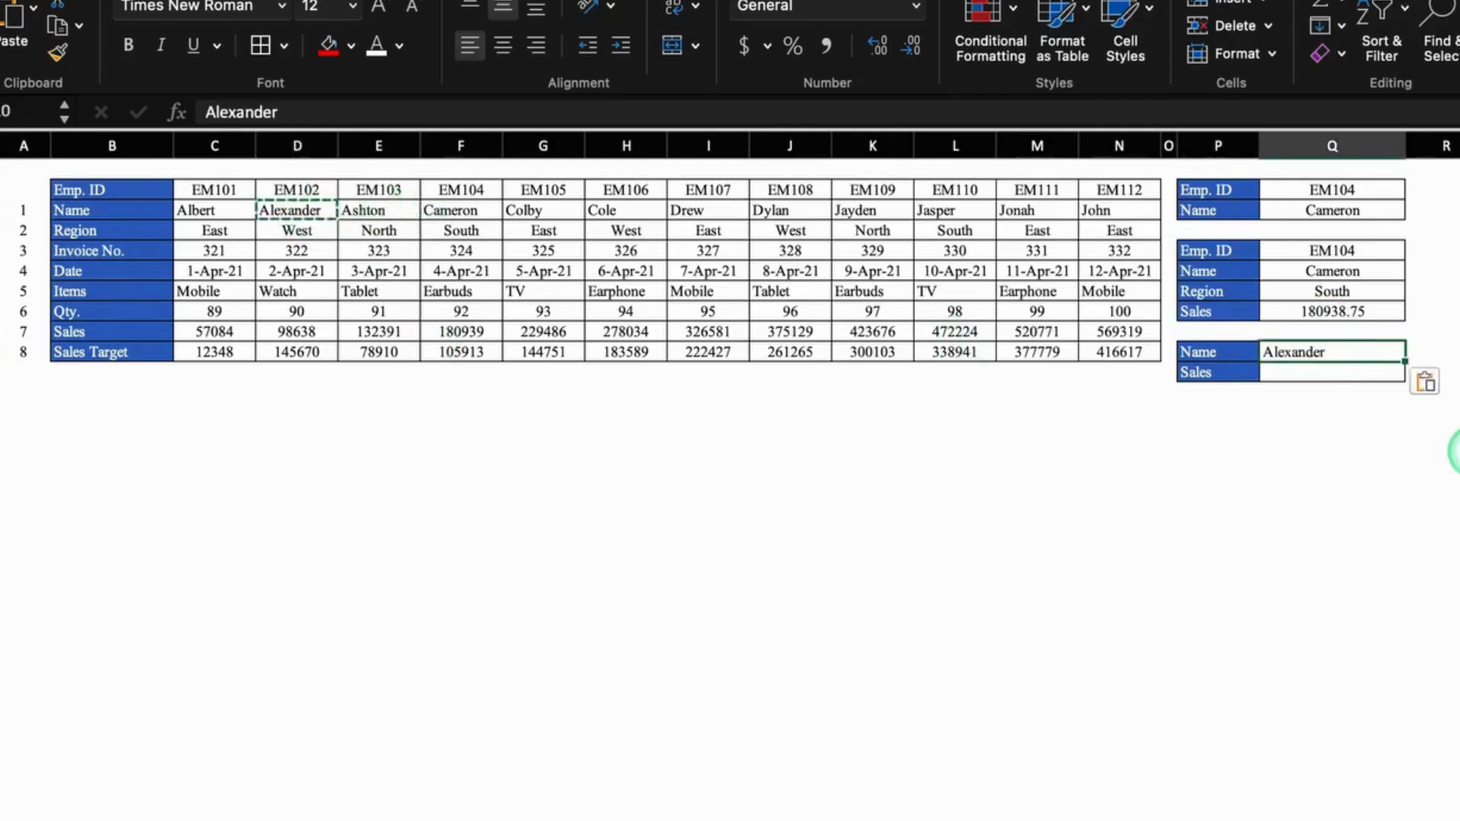
Step: Enter =HLOOKUP(Q10,C3:N10,7) in the Sales cell Q11 and check it against the employee's record in column D
click(1344, 376)
text(=)
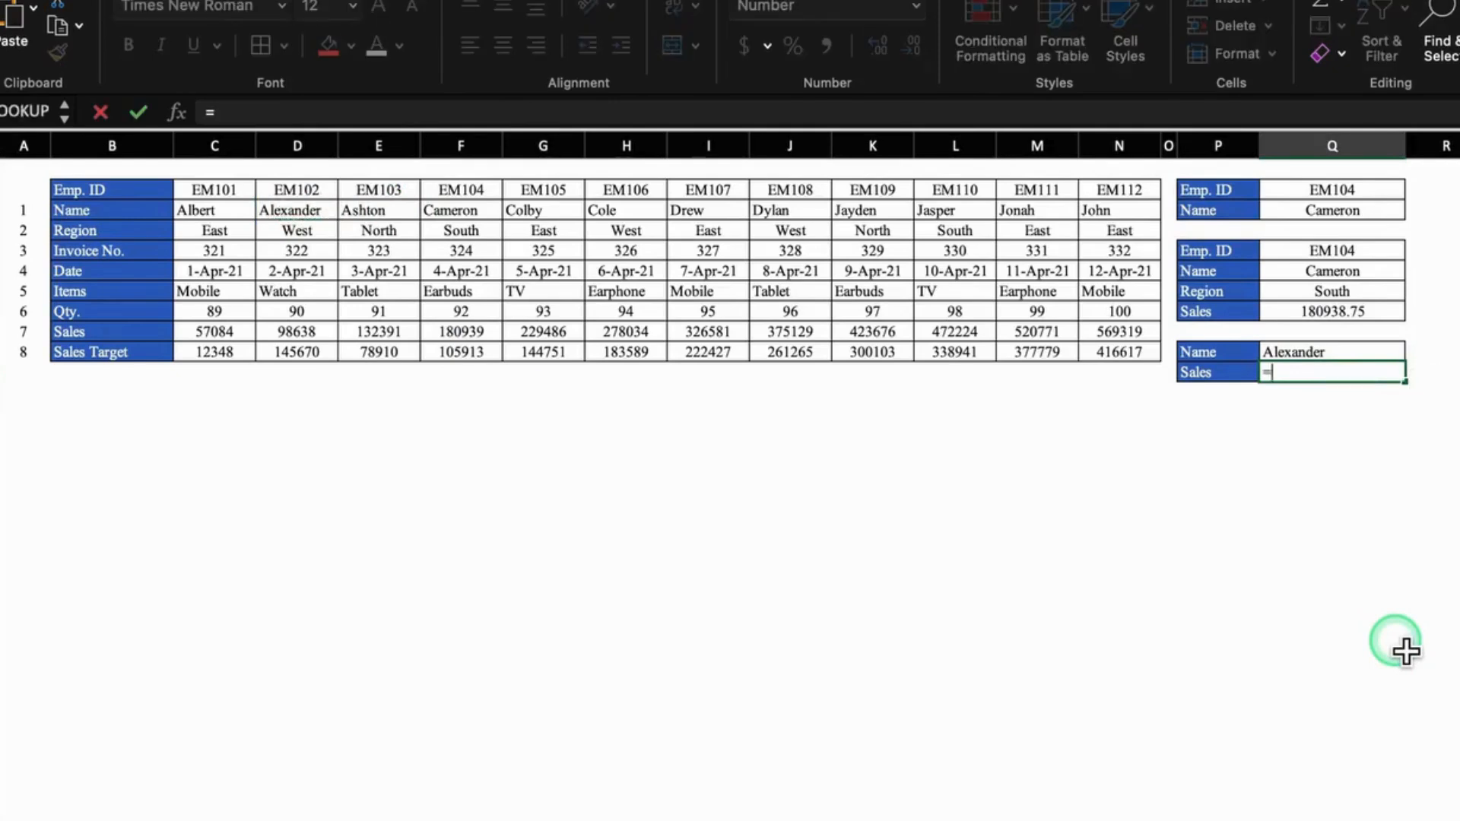
text(hlo)
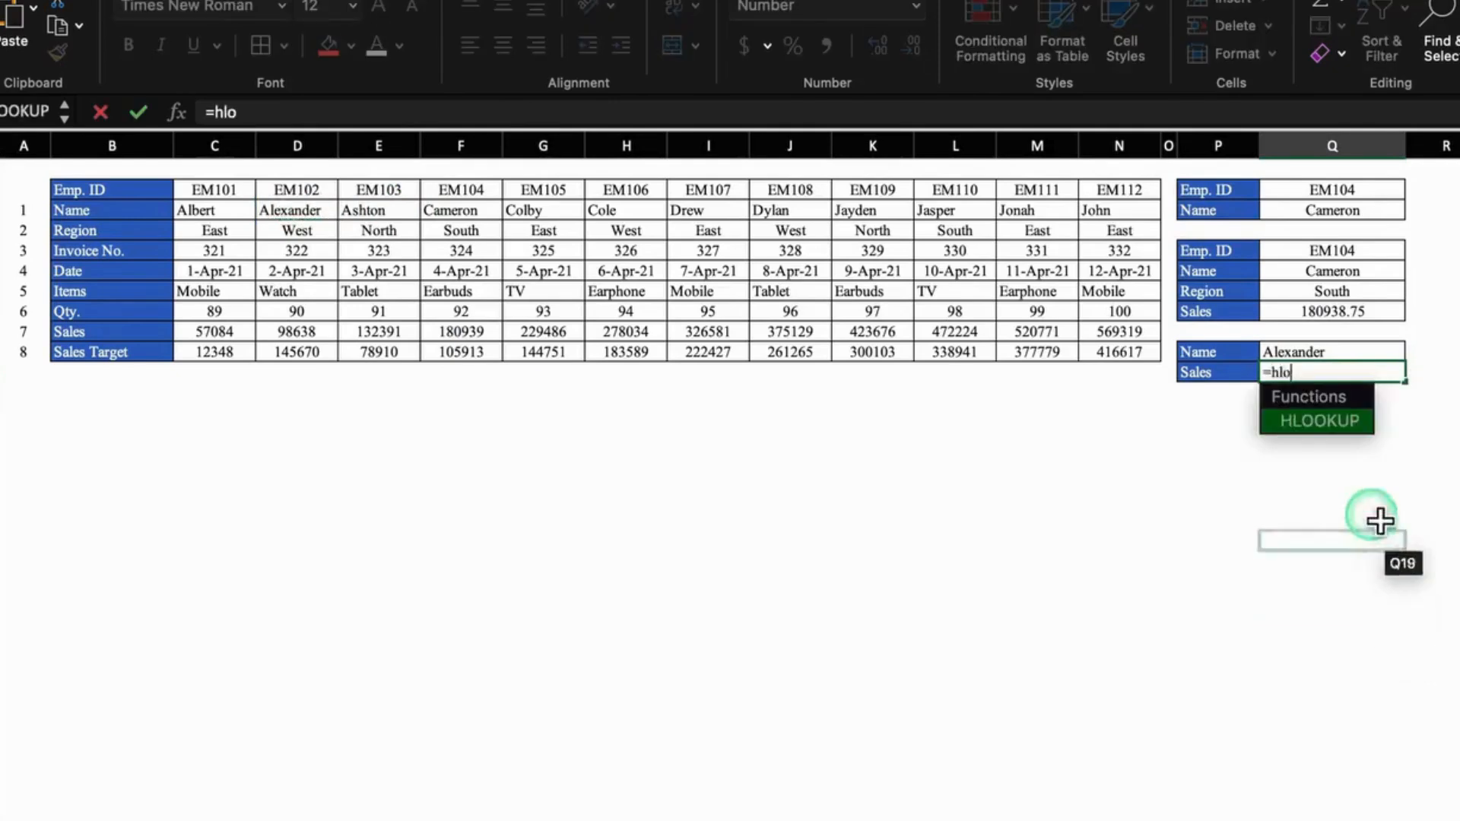
double_click(1335, 429)
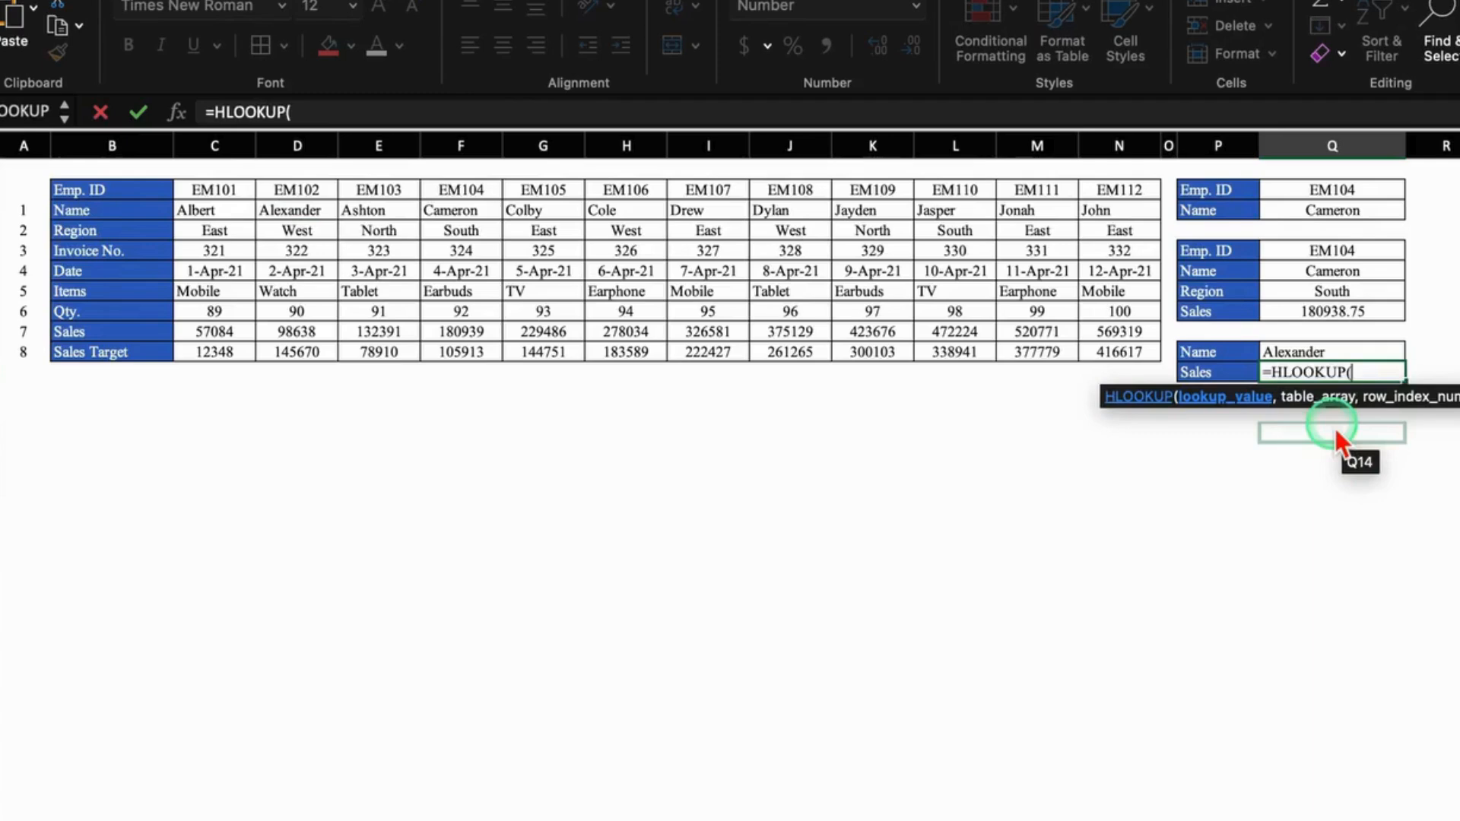
click(1380, 356)
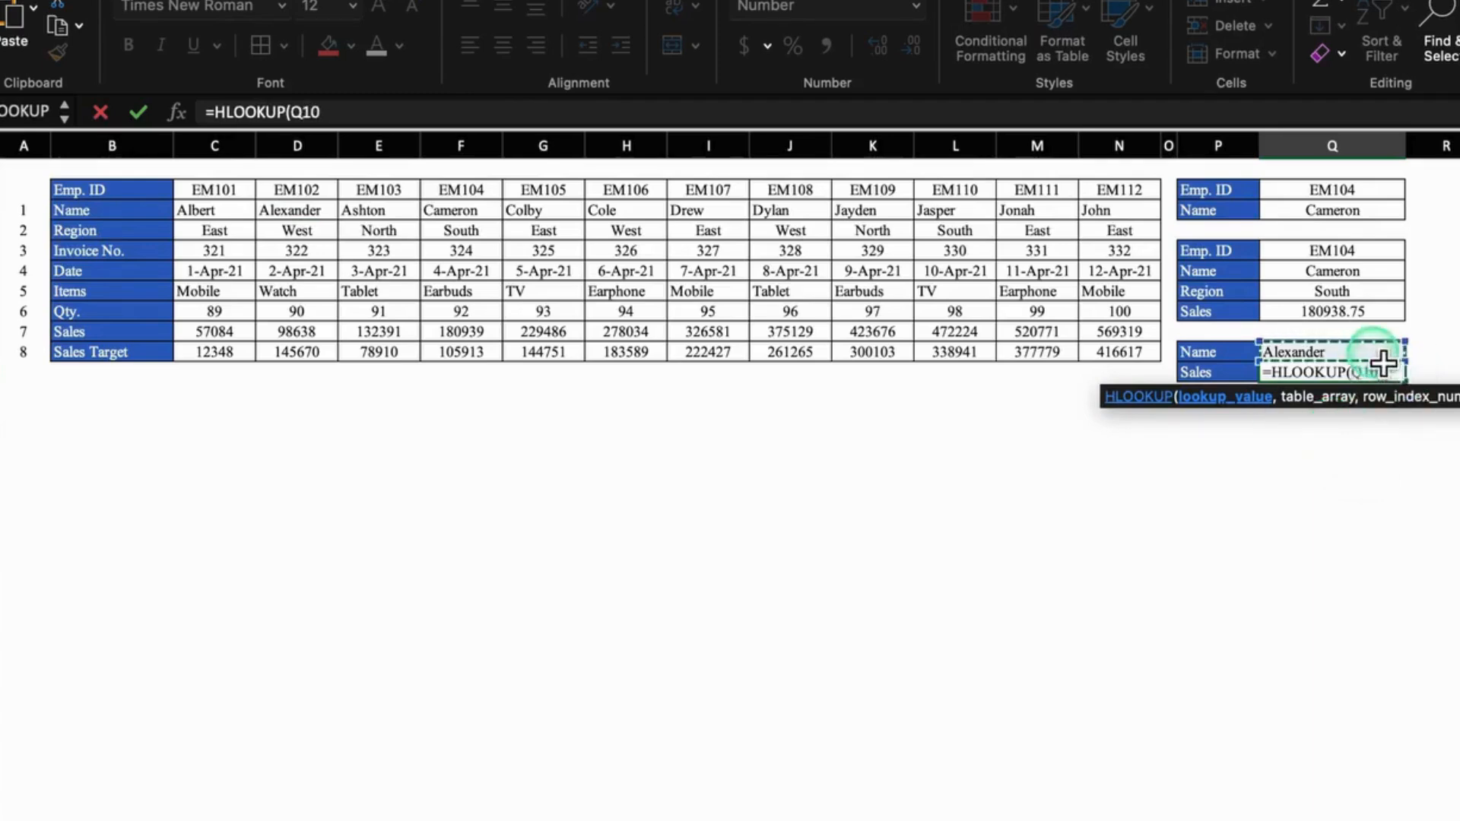
text(,)
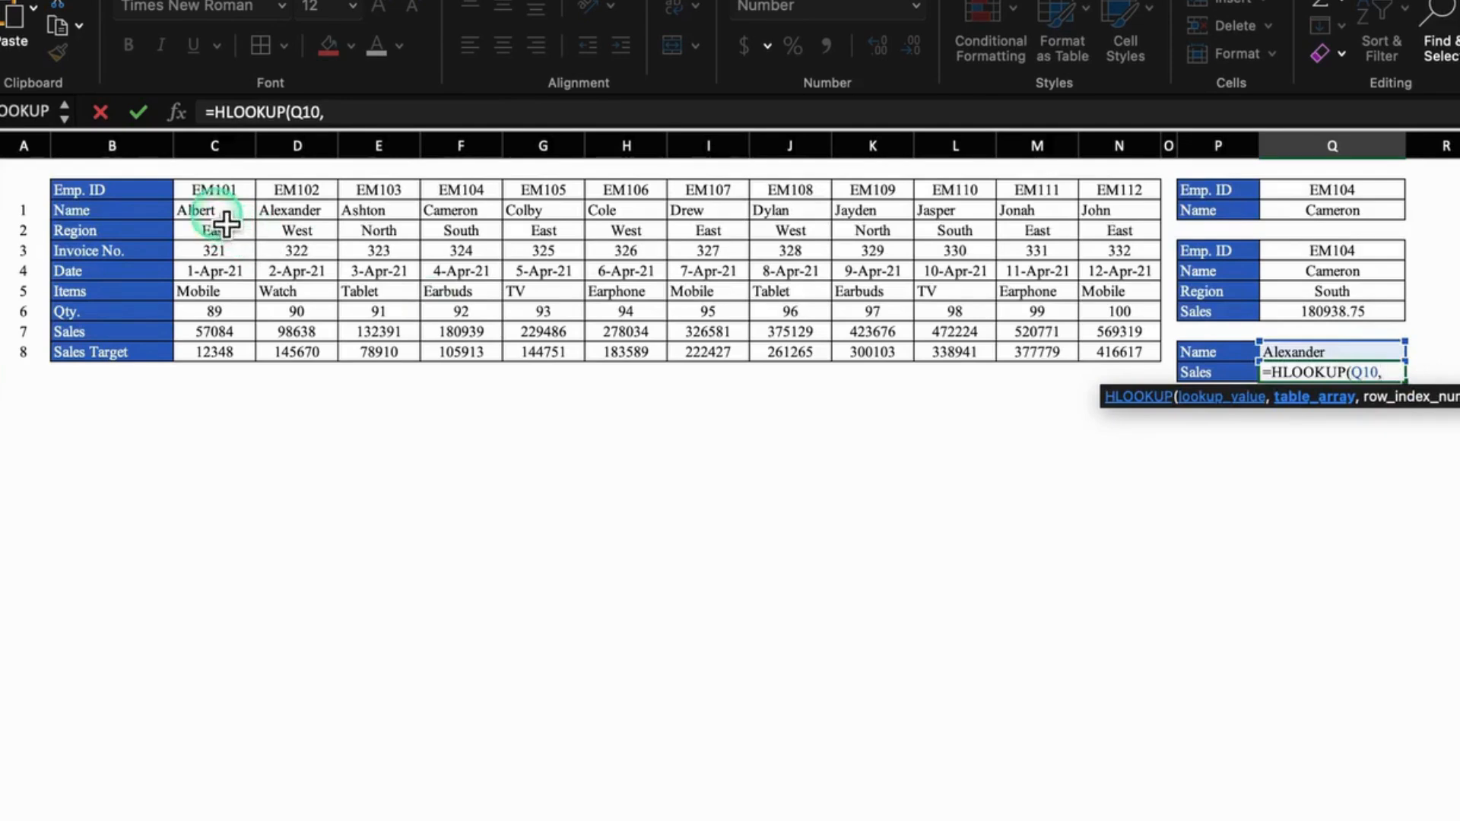
drag(226, 223, 1118, 368)
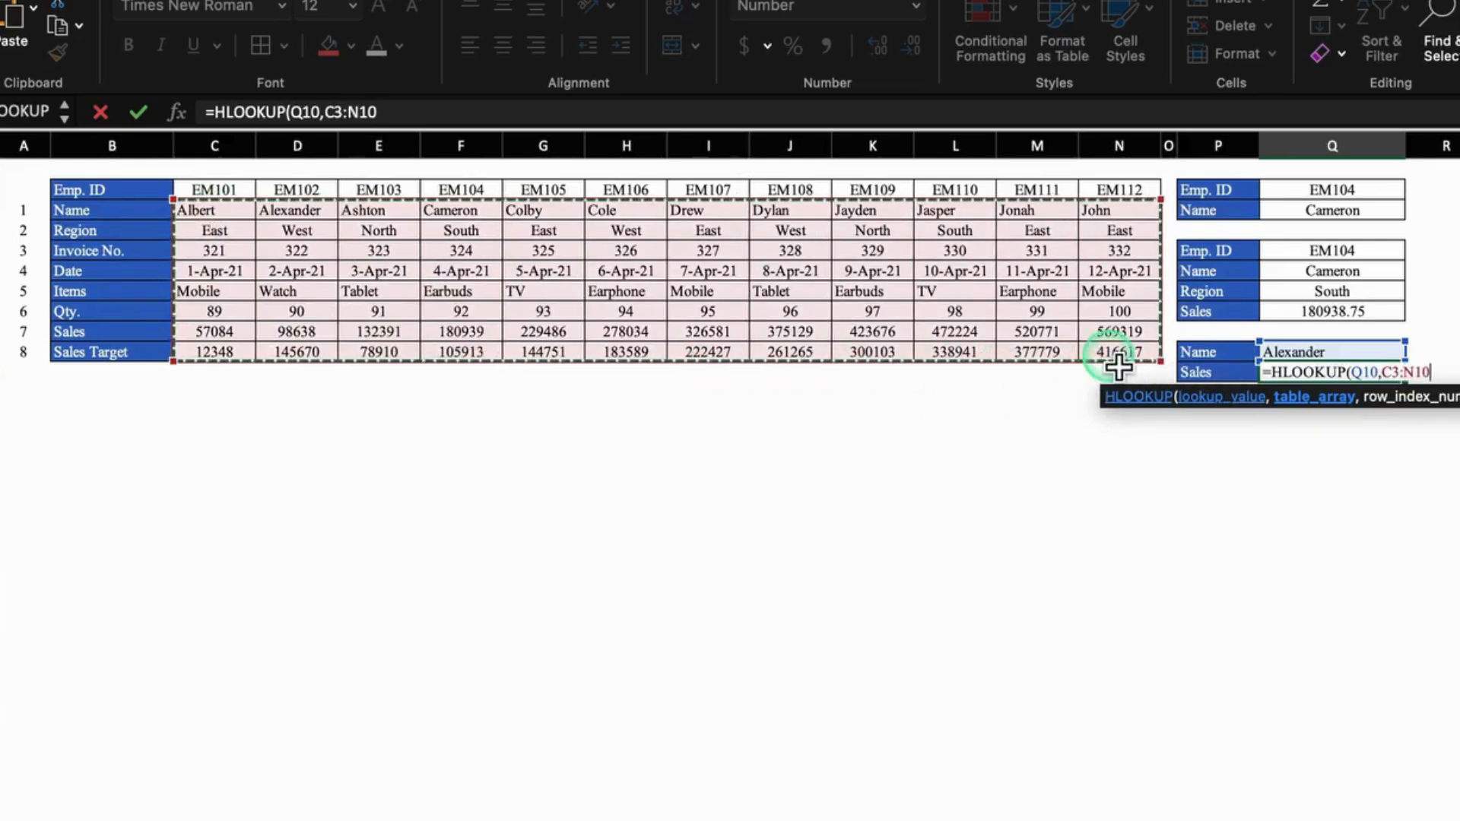
text(,7)
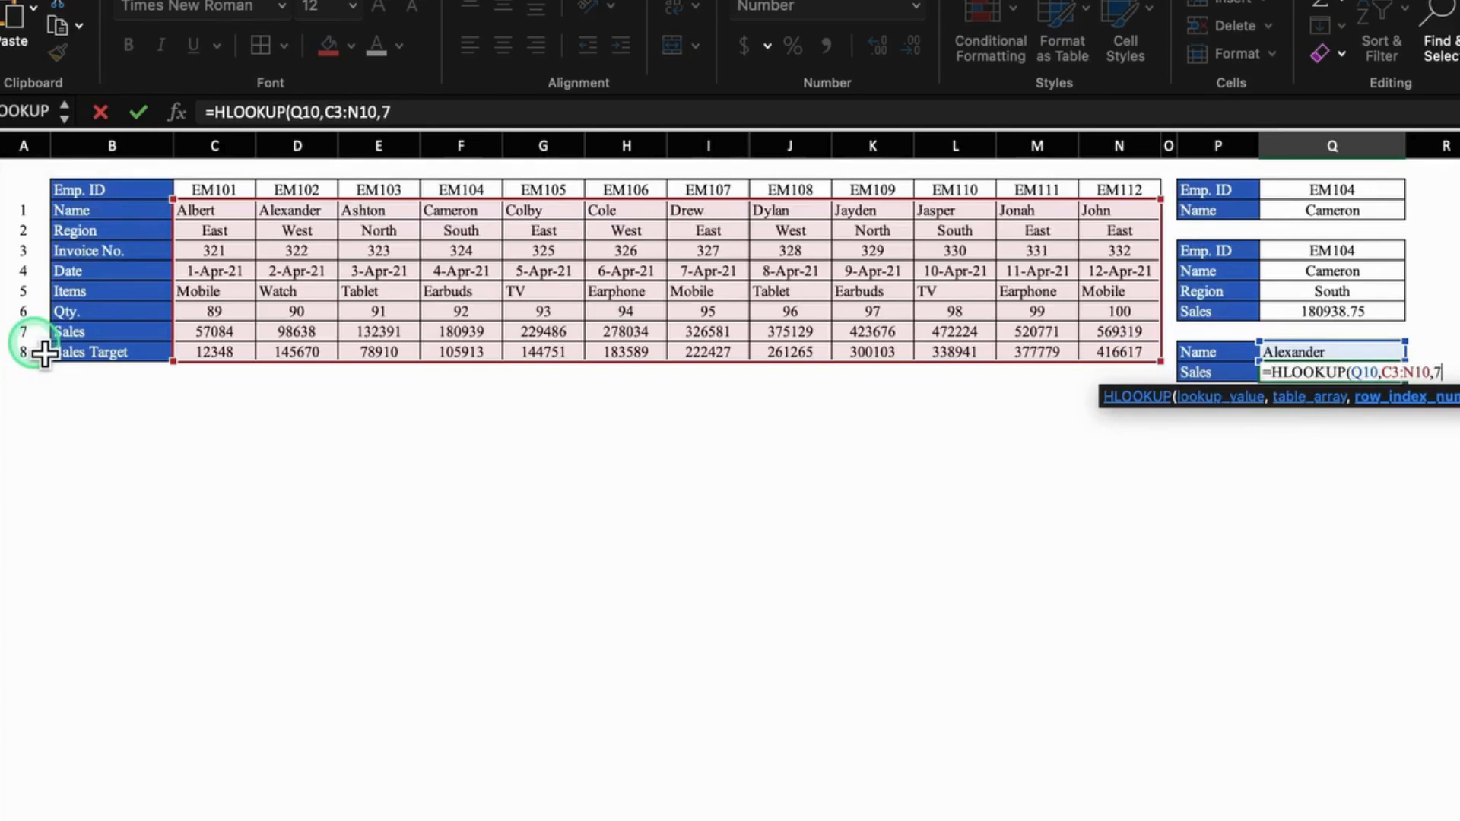
text())
key(Return)
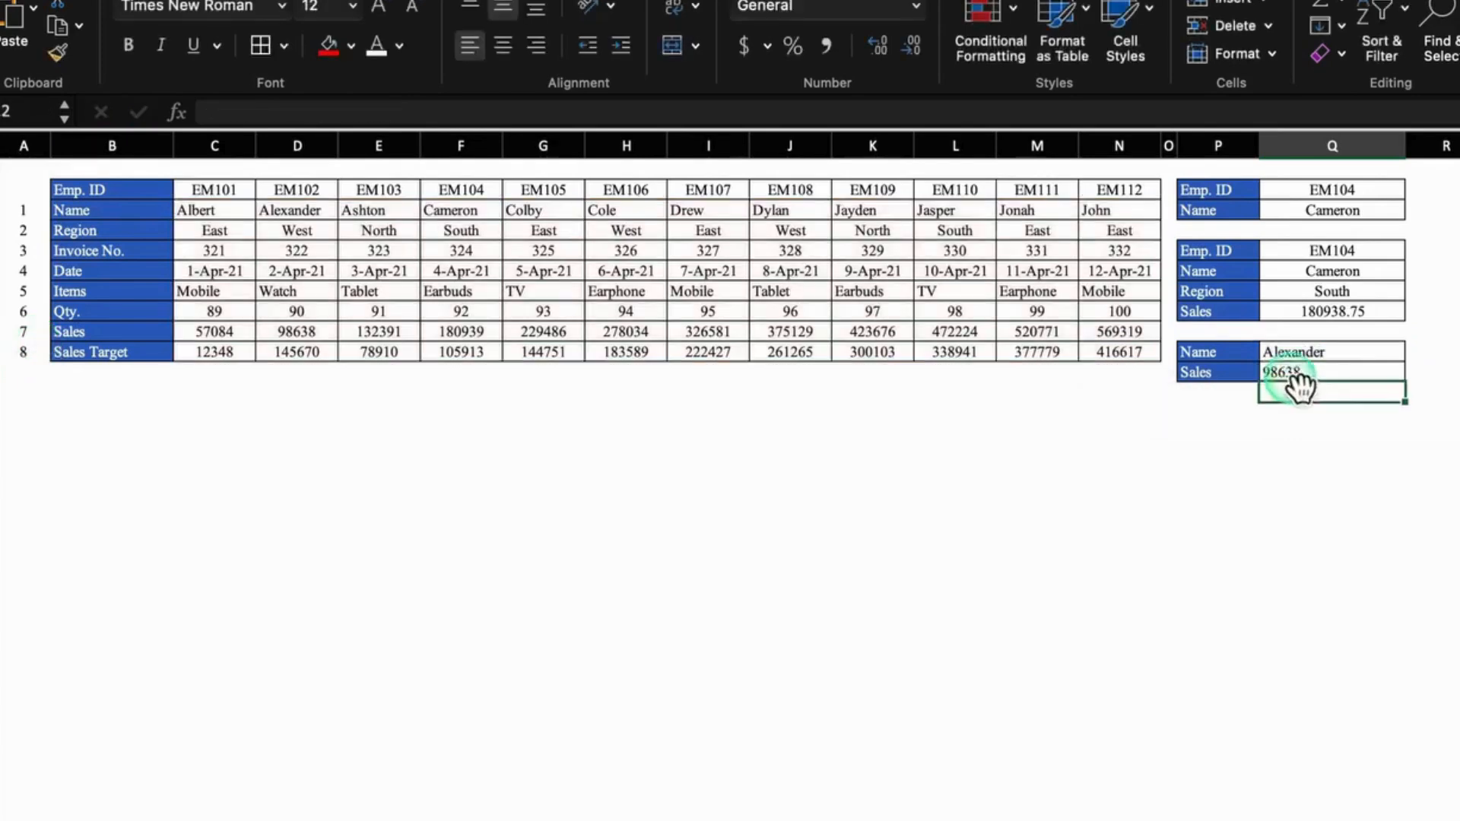
click(1296, 375)
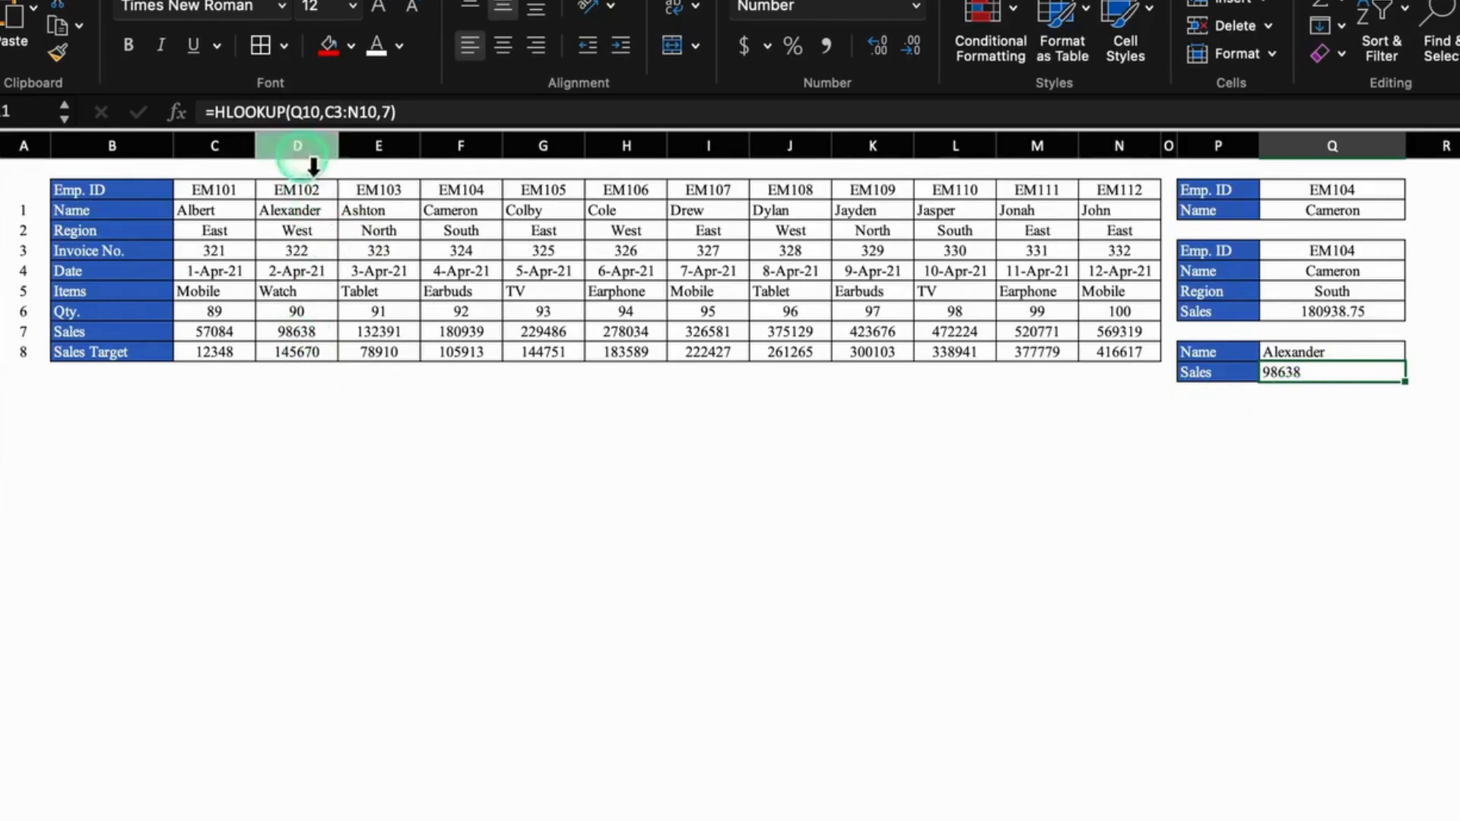
click(309, 152)
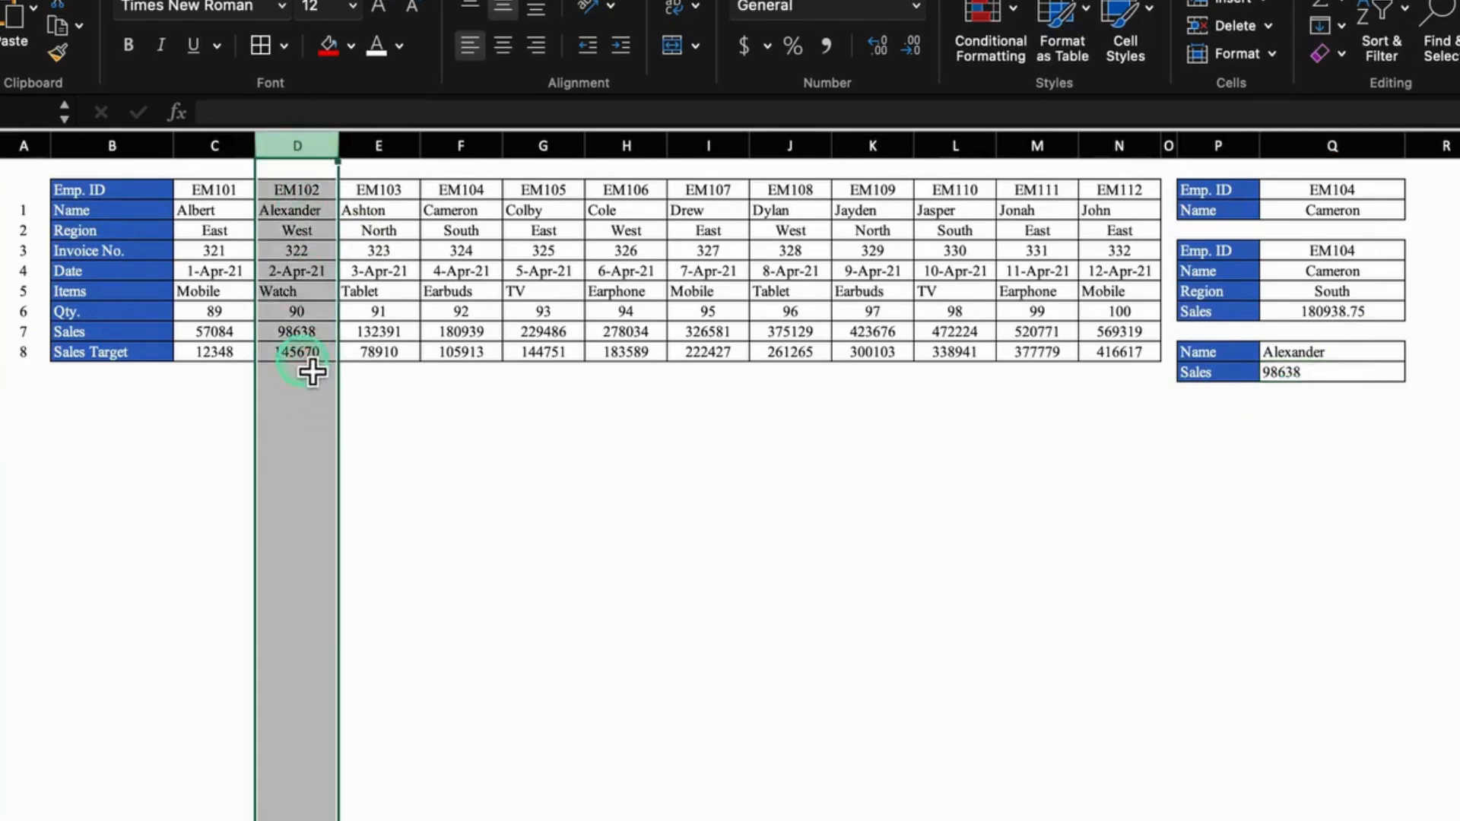
click(580, 594)
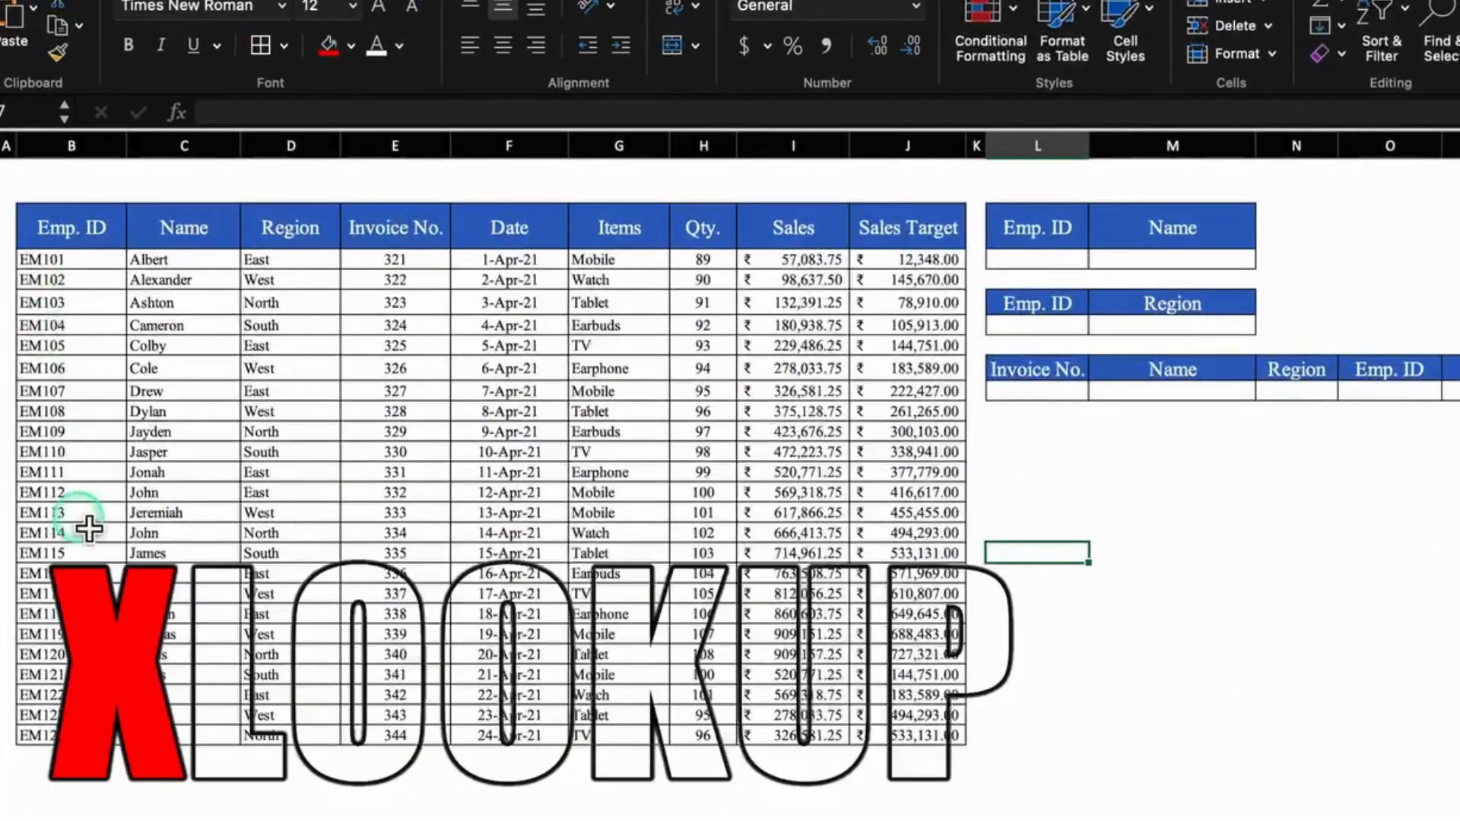
click(89, 531)
click(1163, 389)
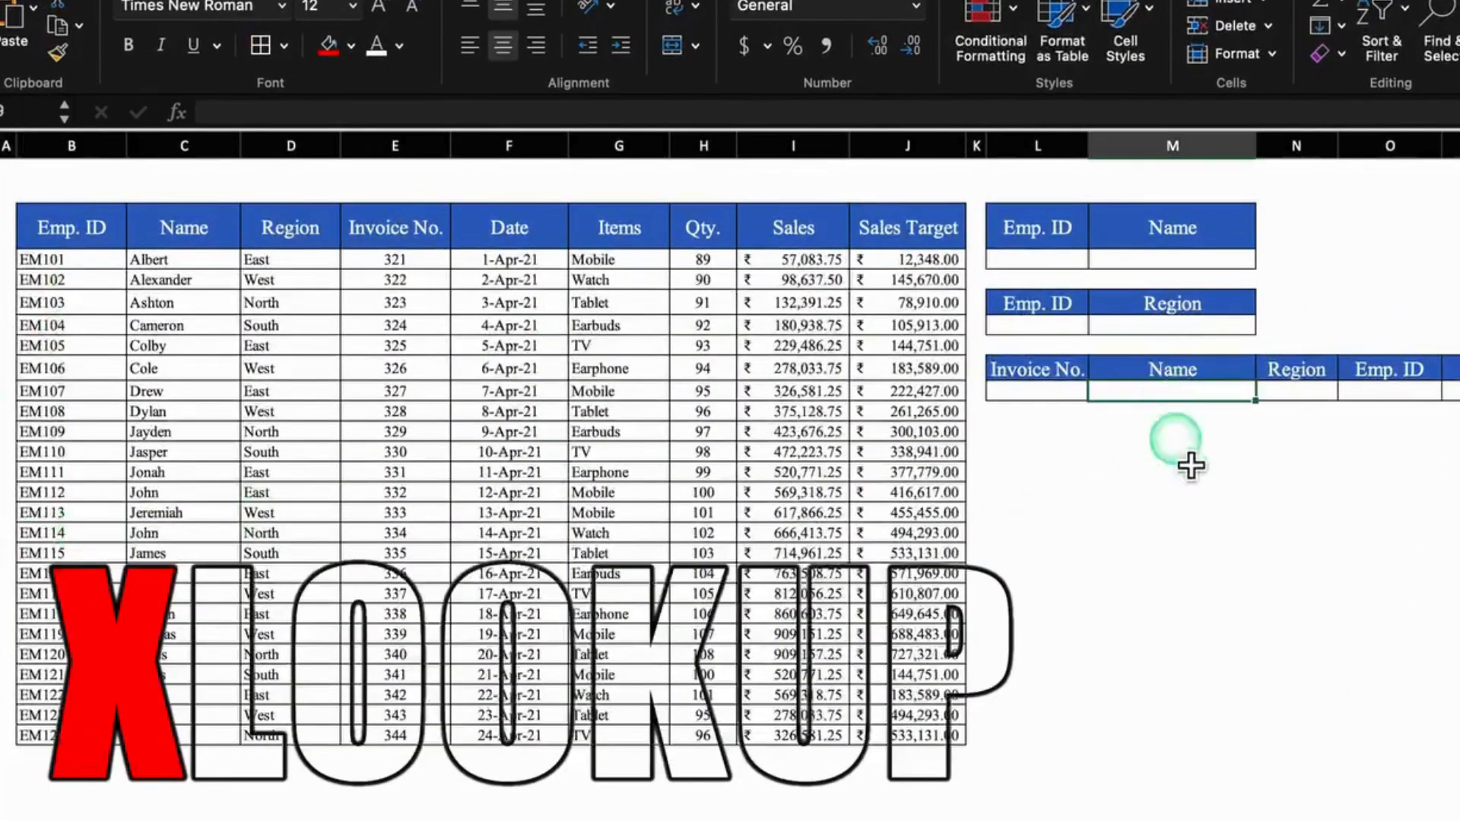
click(1191, 465)
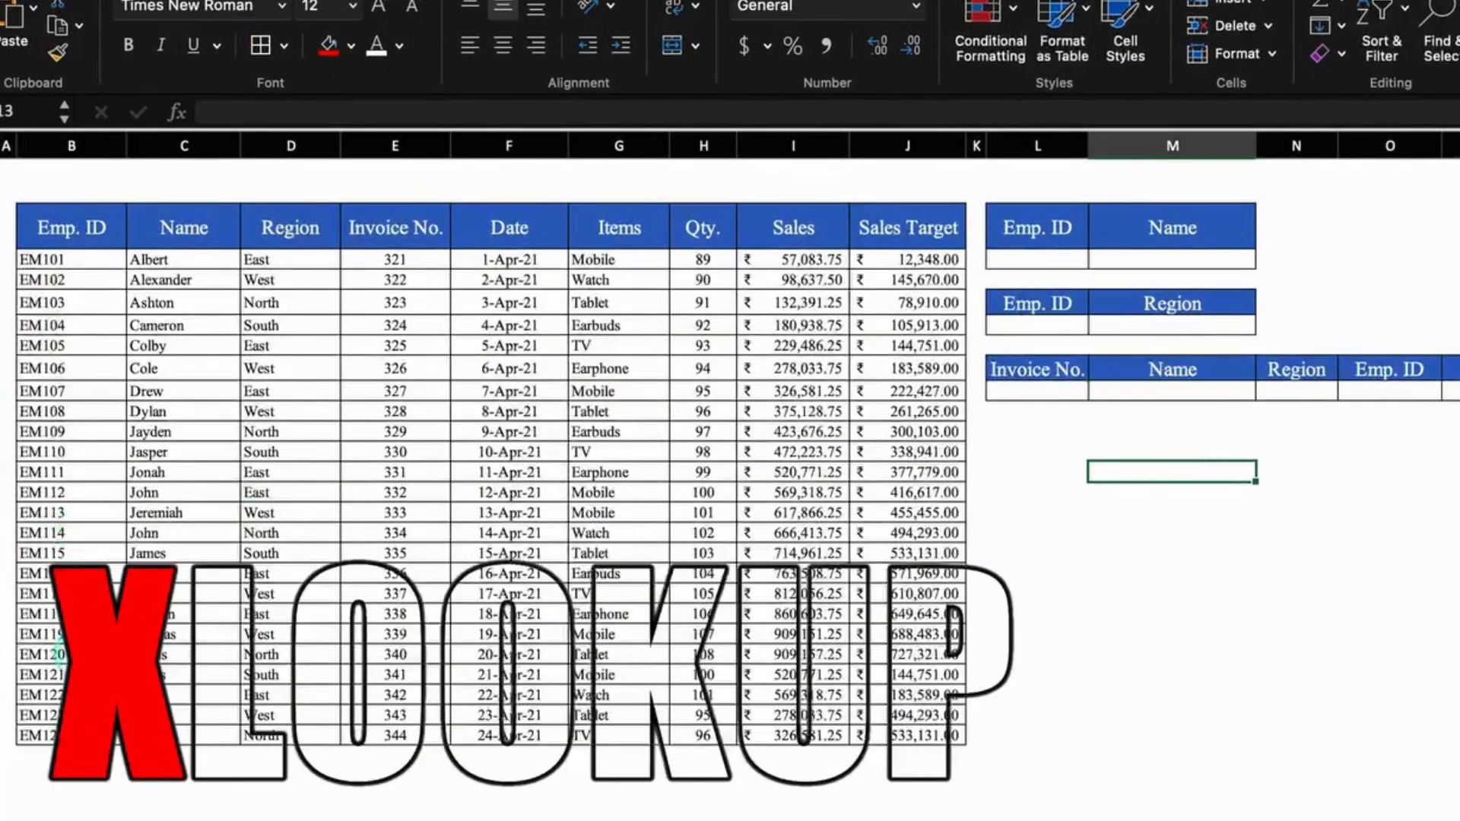
Step: Copy the Emp. ID from B17 into the Emp. ID lookup cells L3 and L6
click(90, 555)
key(super+c)
click(1045, 260)
key(super+v)
click(1058, 325)
key(super+v)
key(Escape)
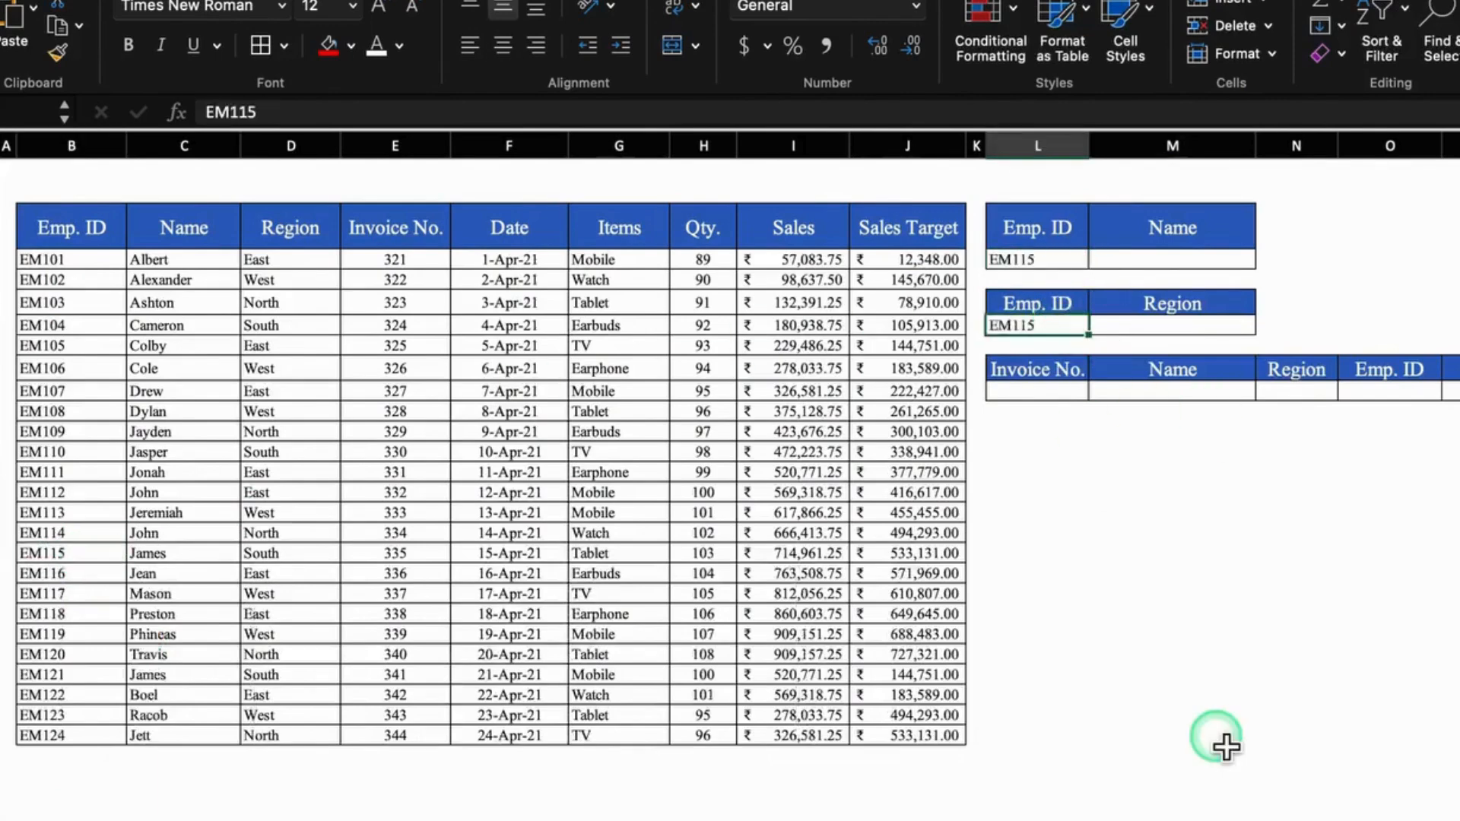
click(1225, 747)
click(1190, 261)
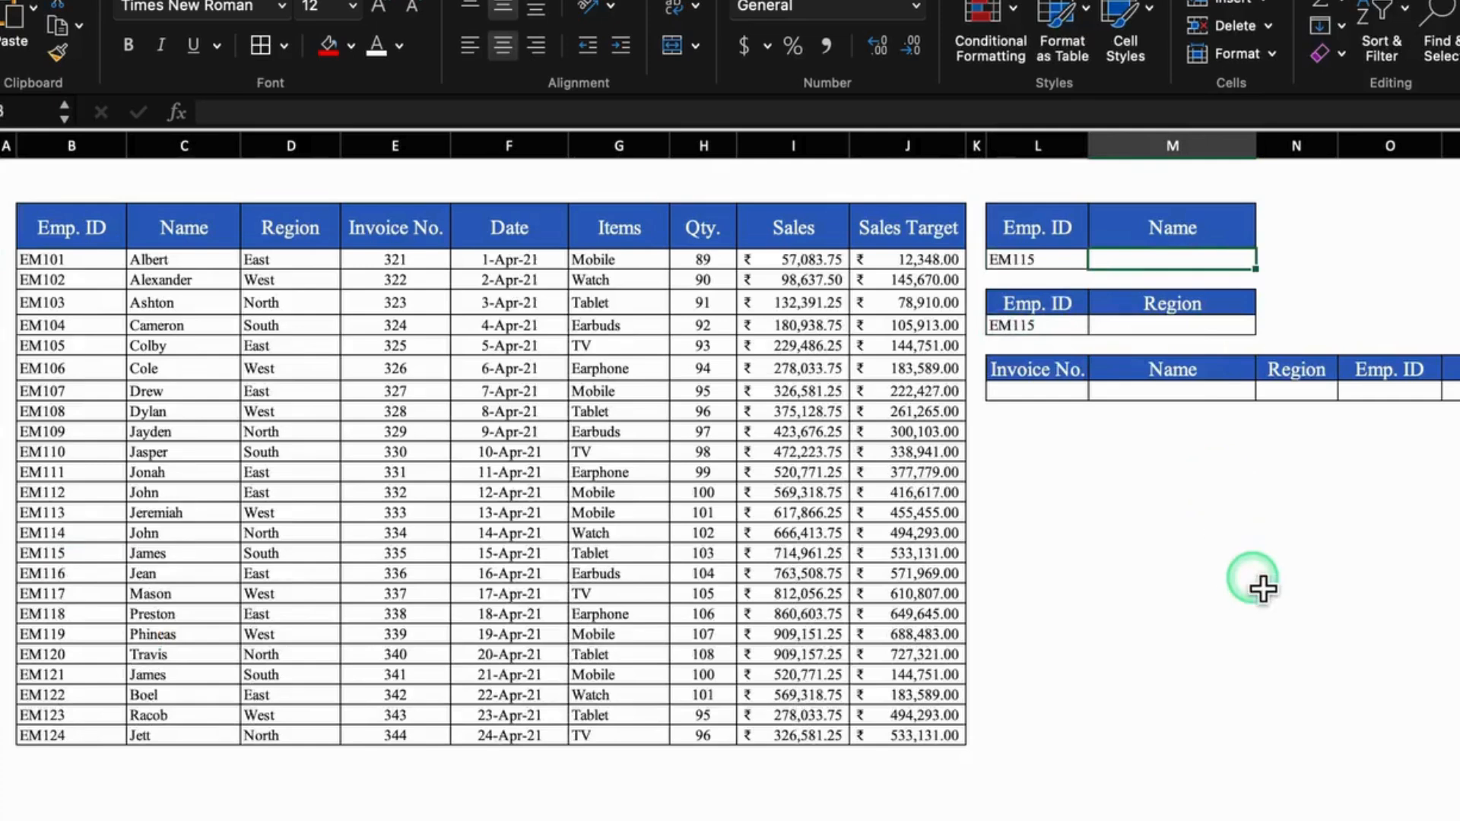
text(=)
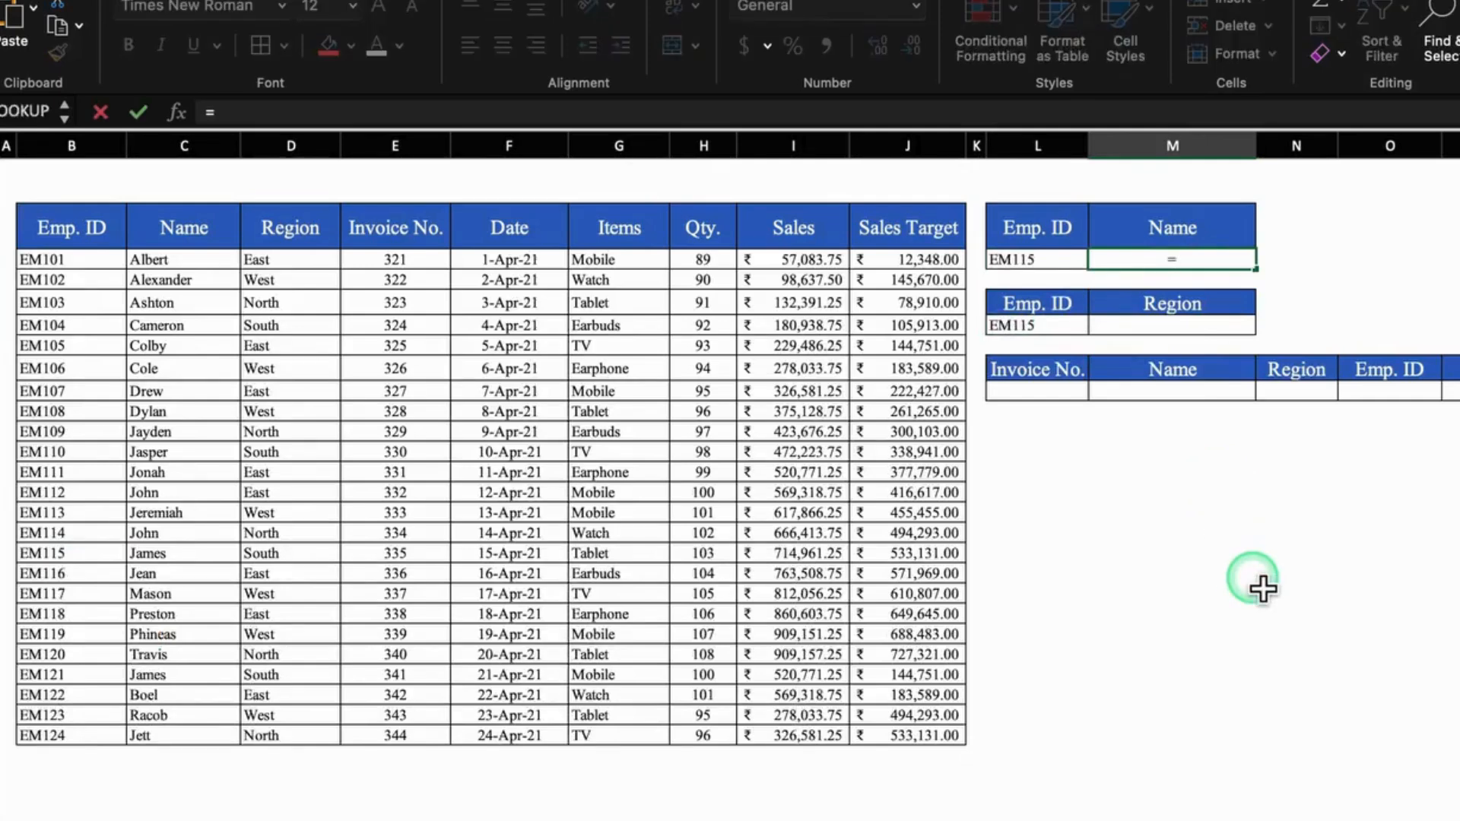
text(xlo)
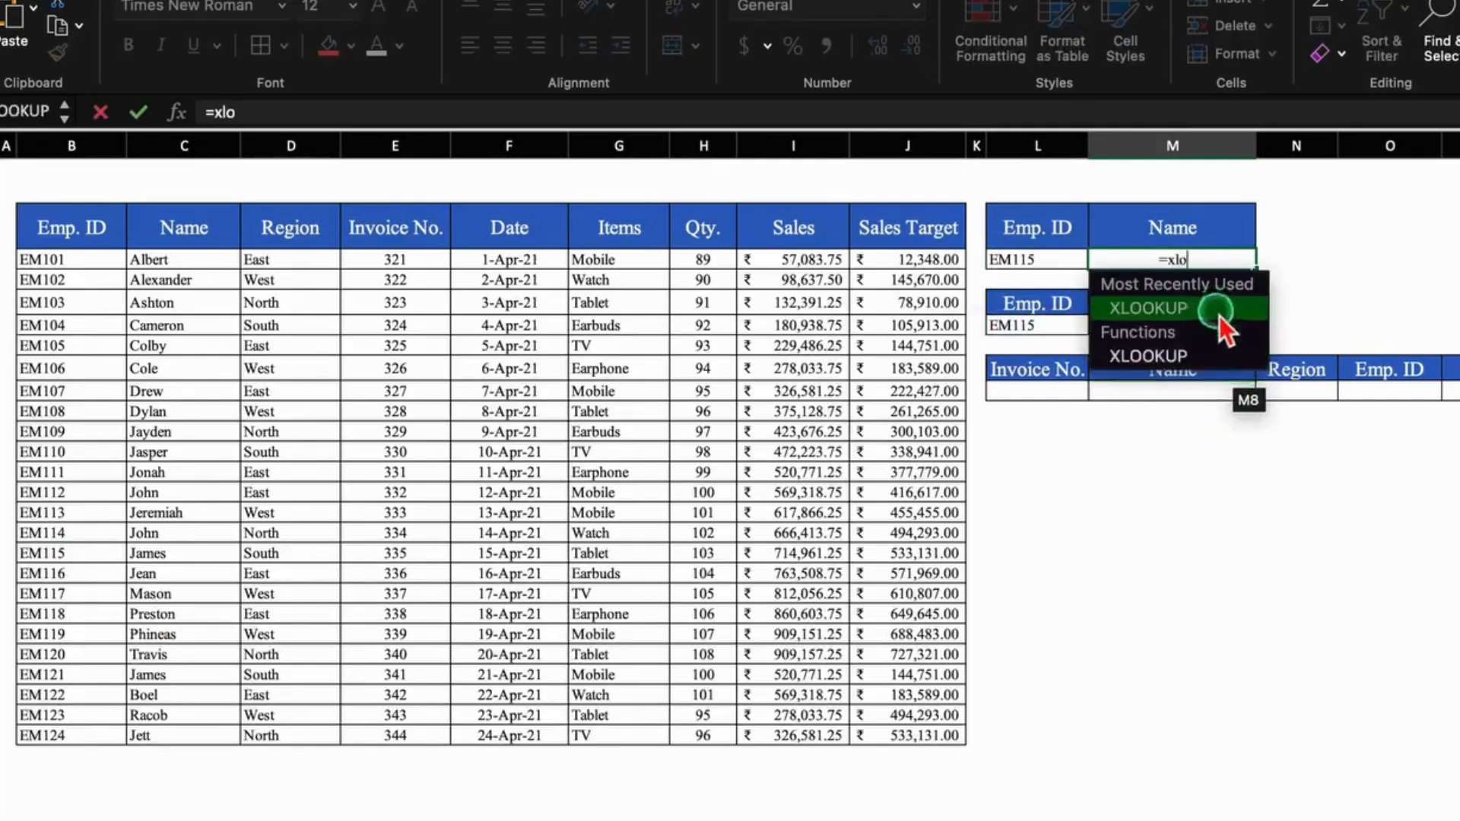
double_click(1218, 313)
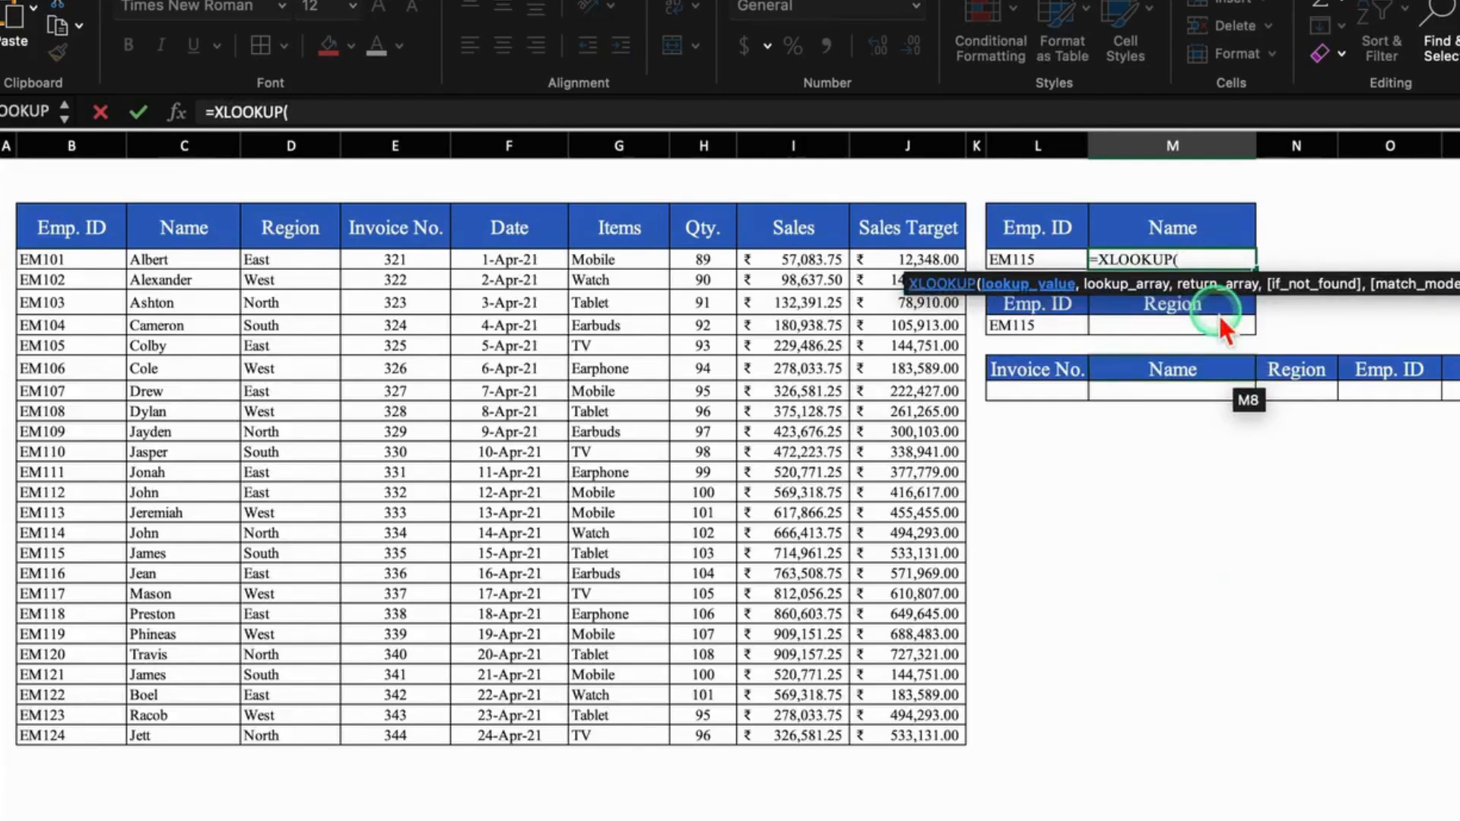
click(1052, 263)
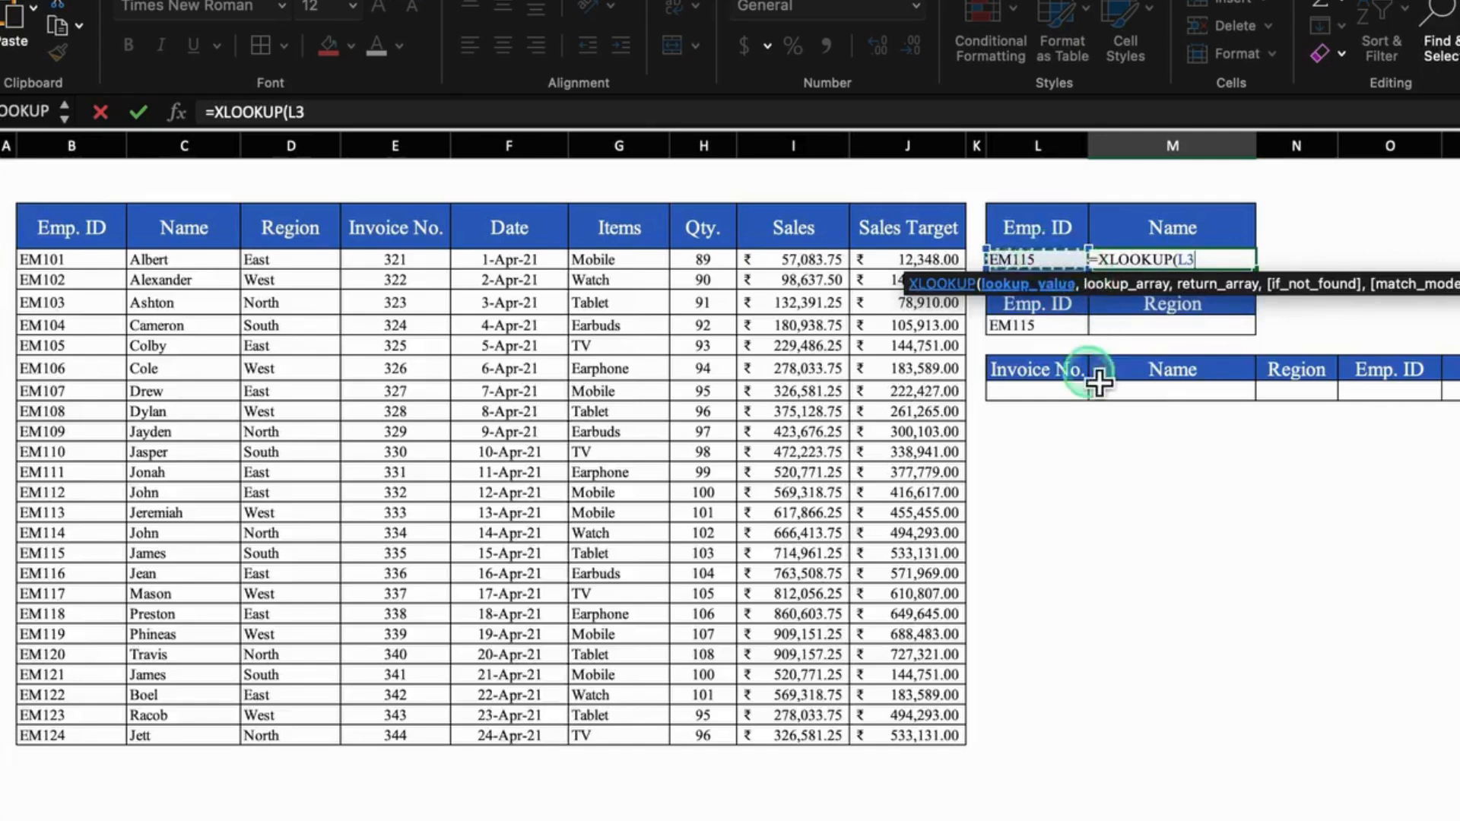
key(BackSpace)
key(BackSpace)
key(BackSpace)
key(BackSpace)
key(BackSpace)
key(BackSpace)
key(BackSpace)
key(BackSpace)
key(BackSpace)
key(BackSpace)
key(BackSpace)
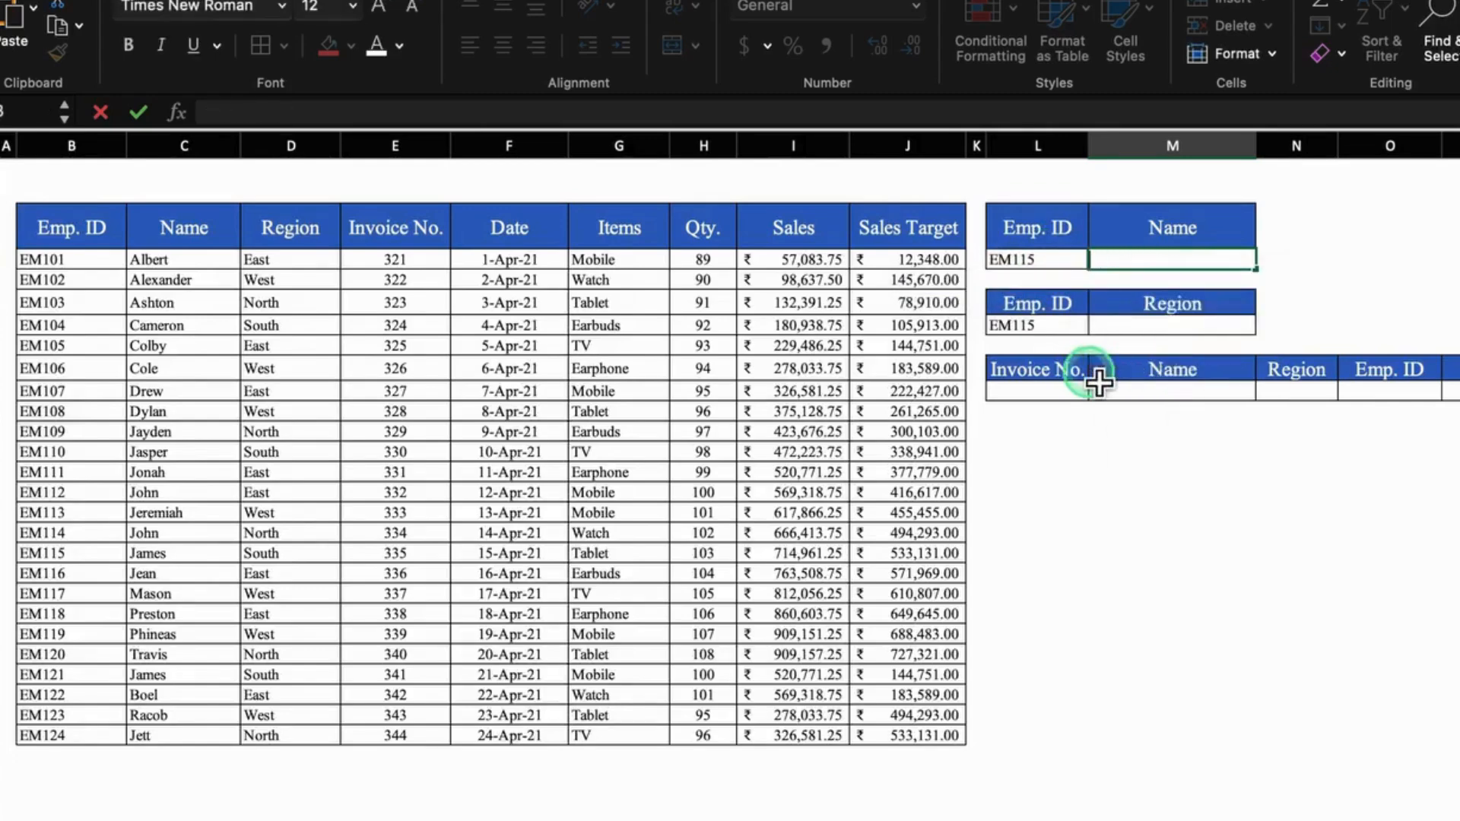
Step: Enter =XLOOKUP(L3,B:B,C:C) in the Name cell M3 to return the employee name for the Emp. ID
text(=xlo)
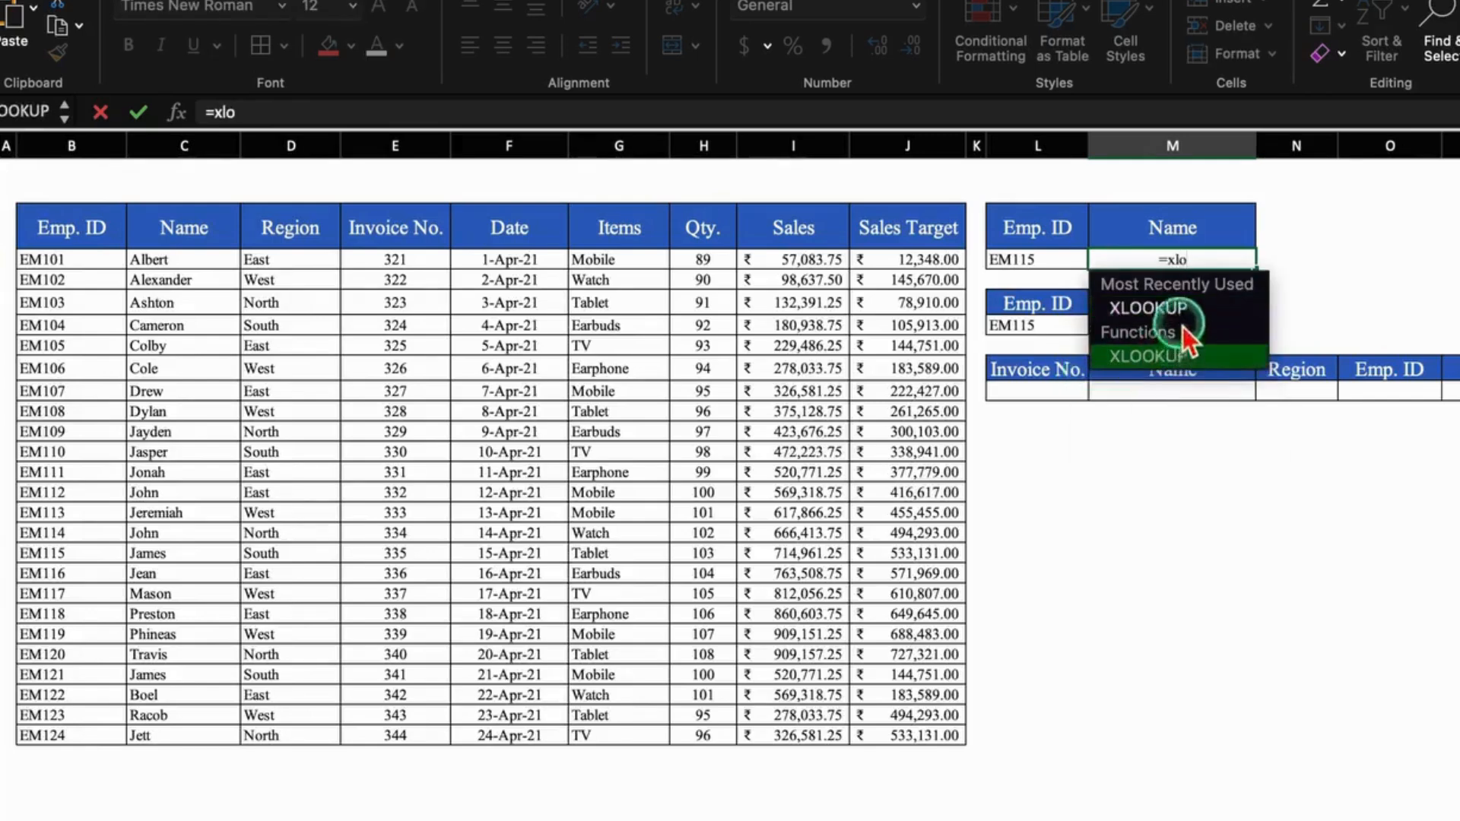
double_click(1182, 308)
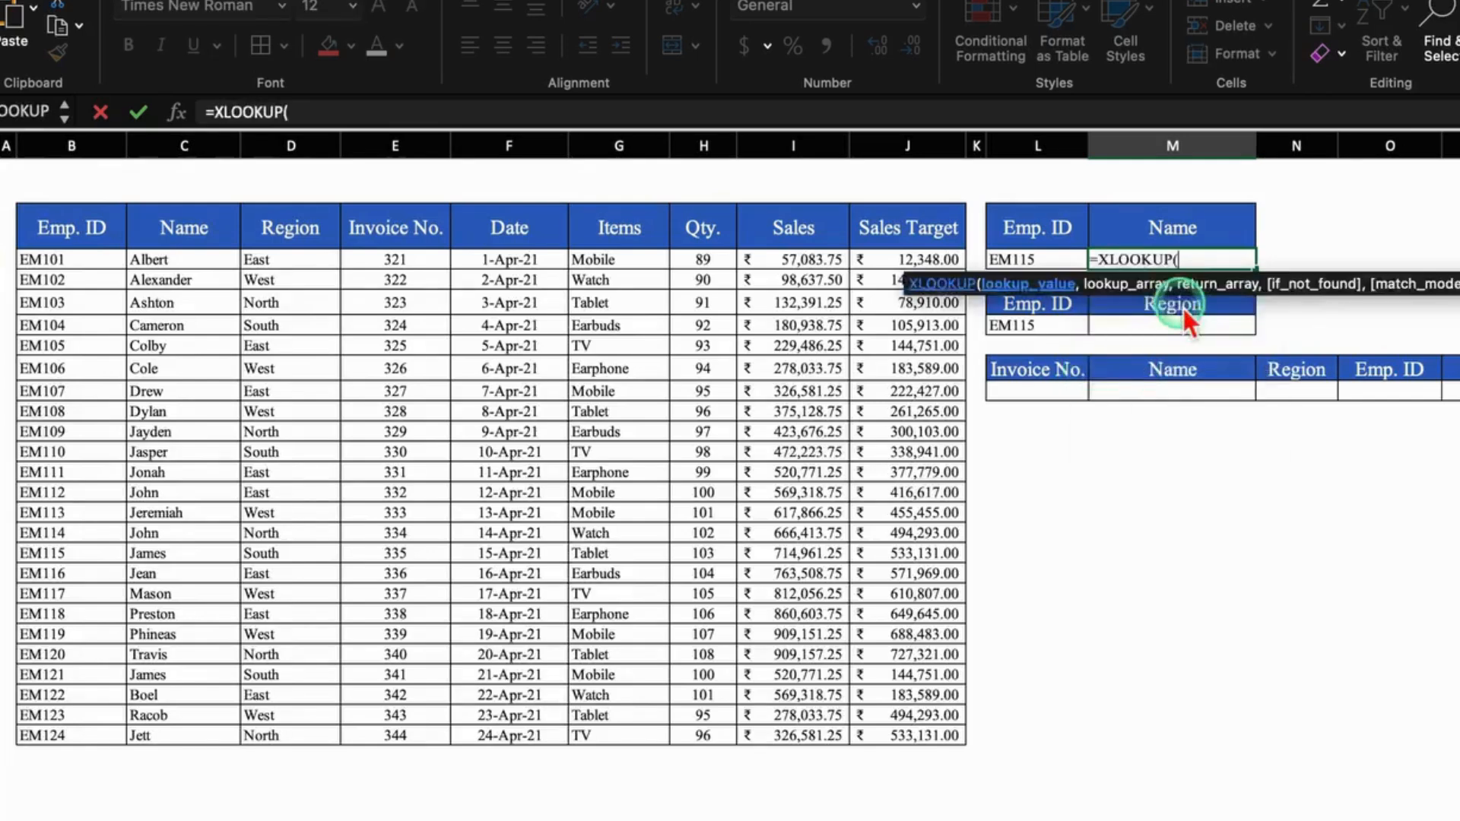
click(1050, 263)
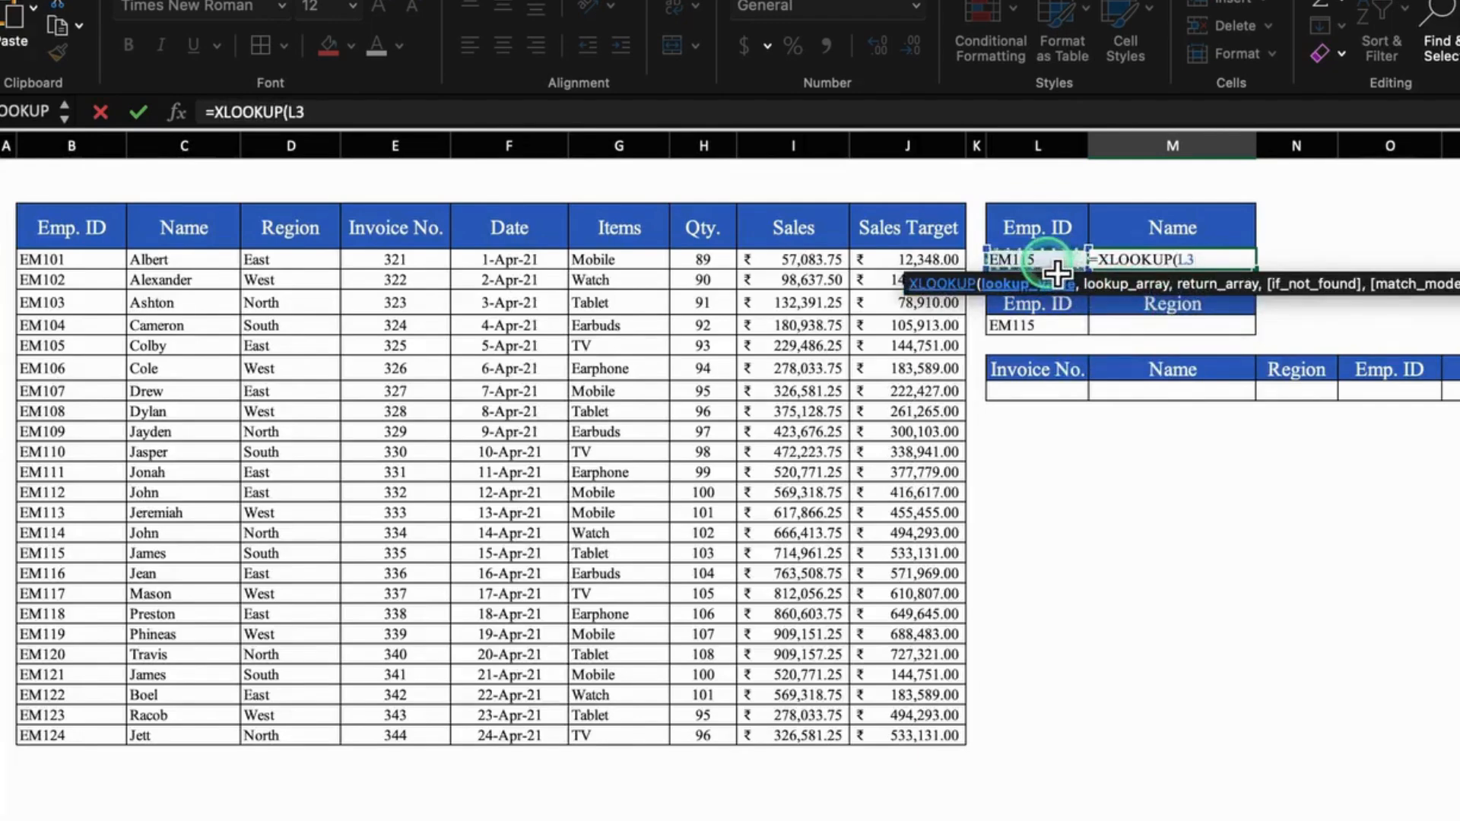
text(,)
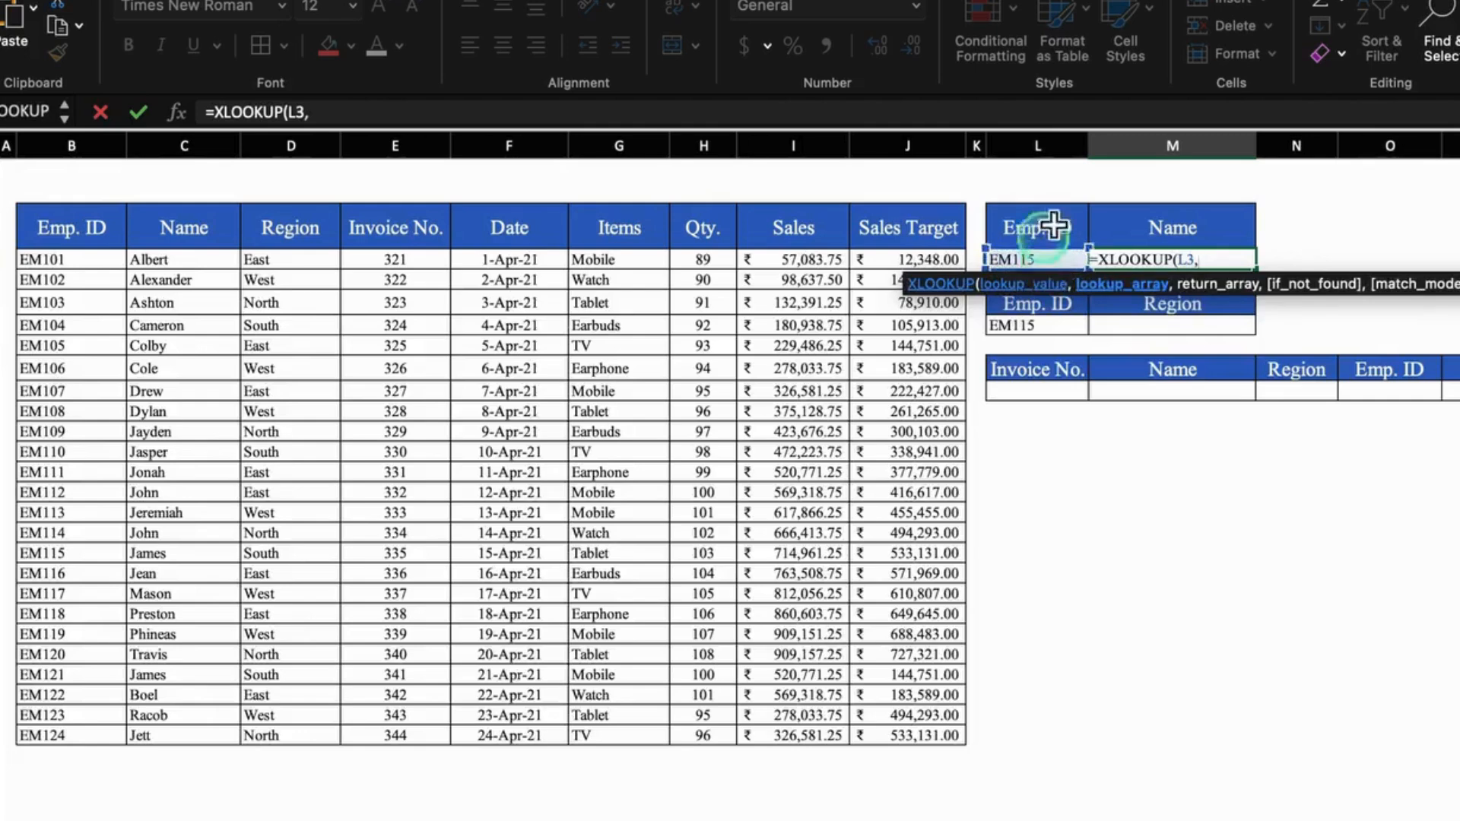
click(72, 156)
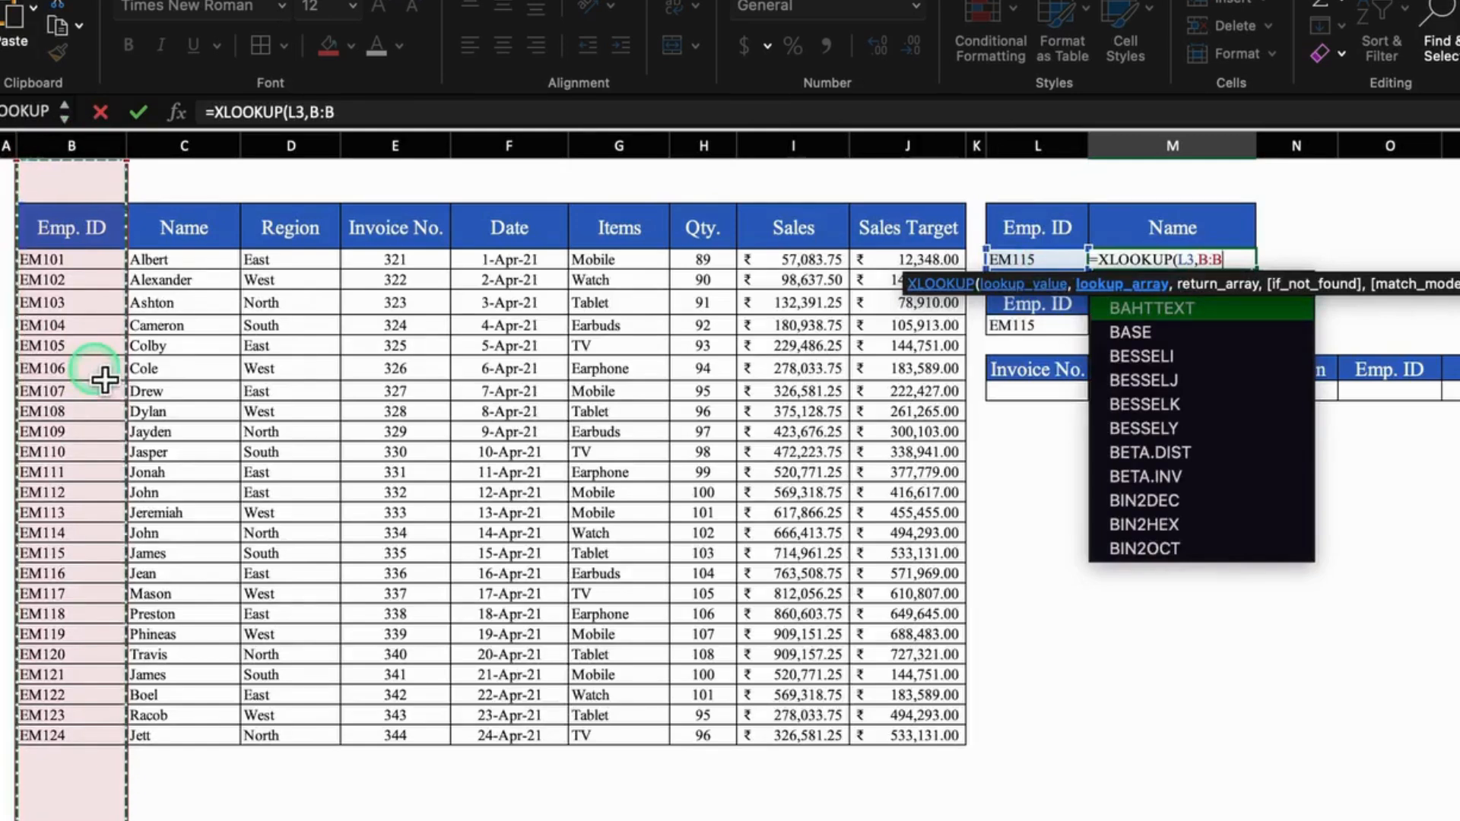
text(,)
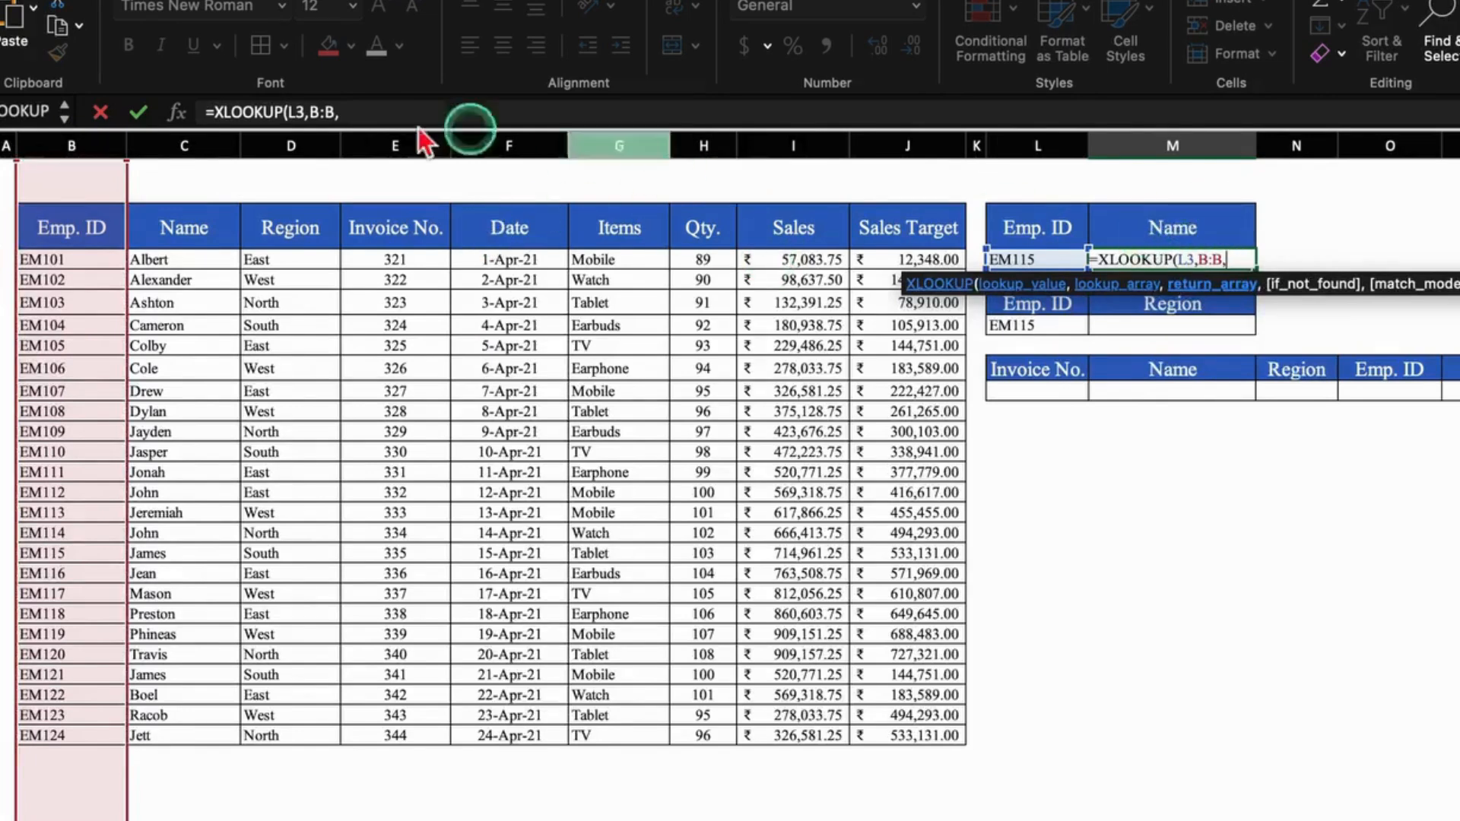
click(191, 159)
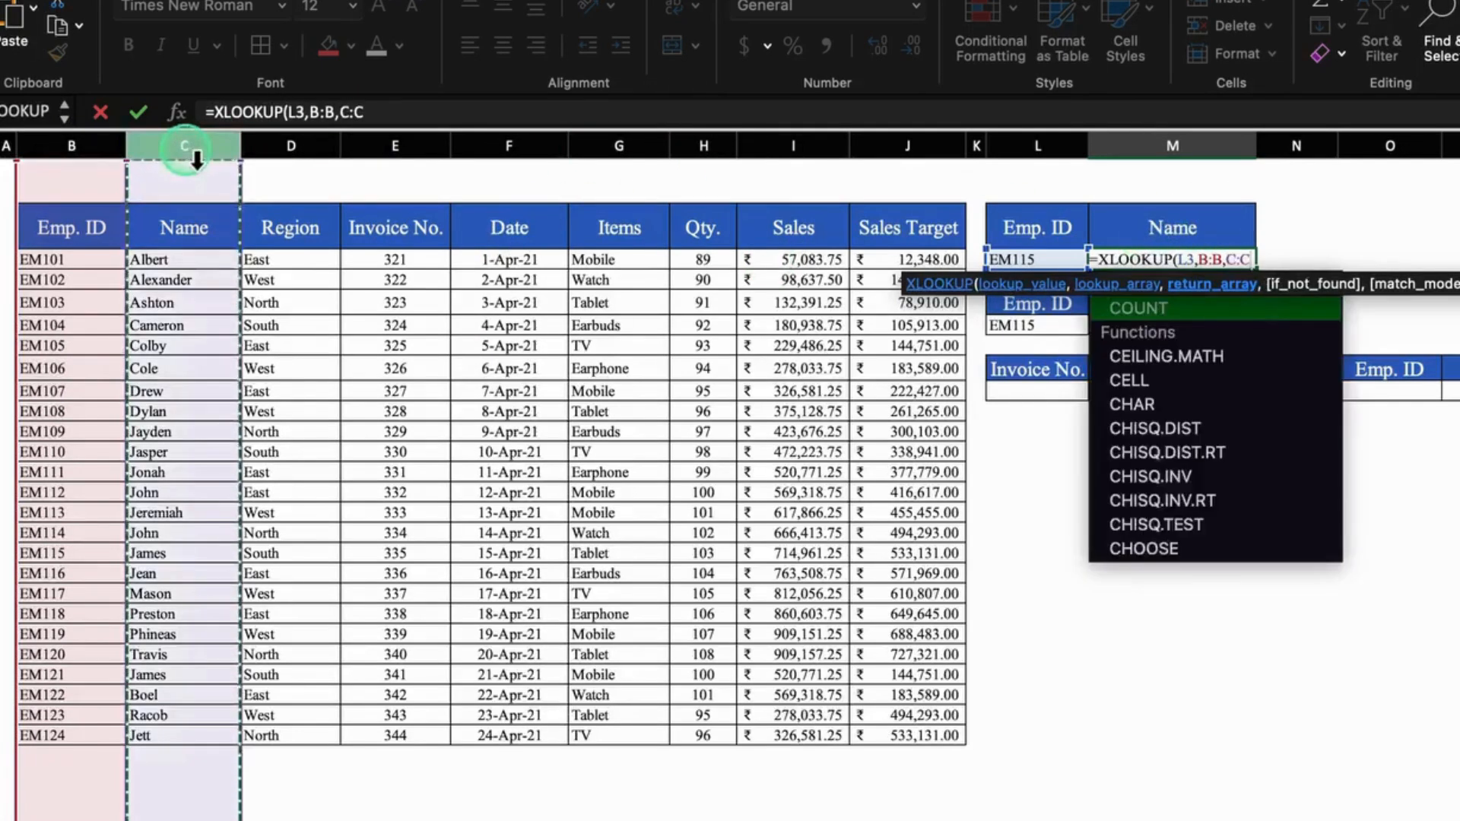
text())
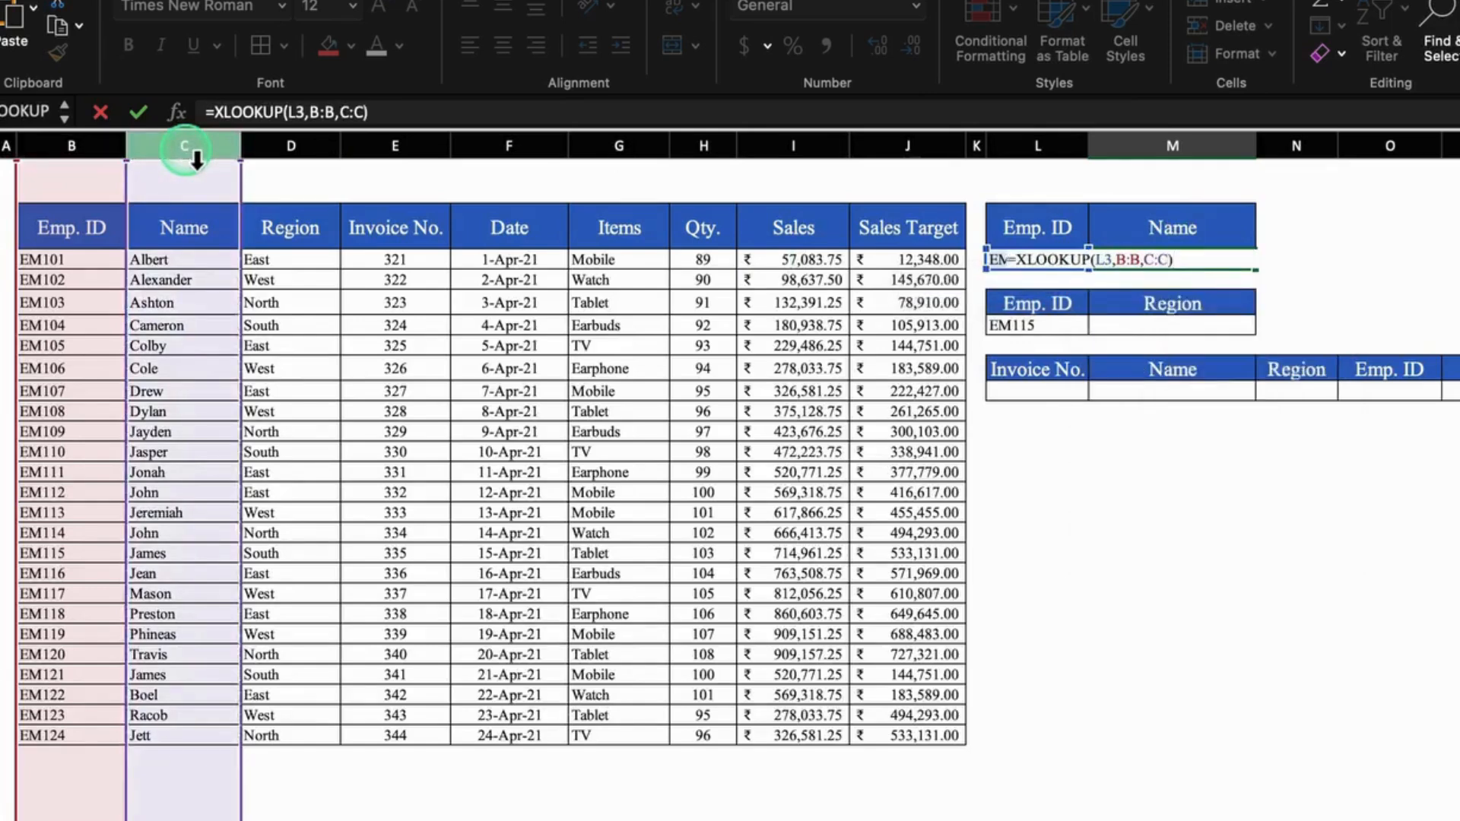
key(Return)
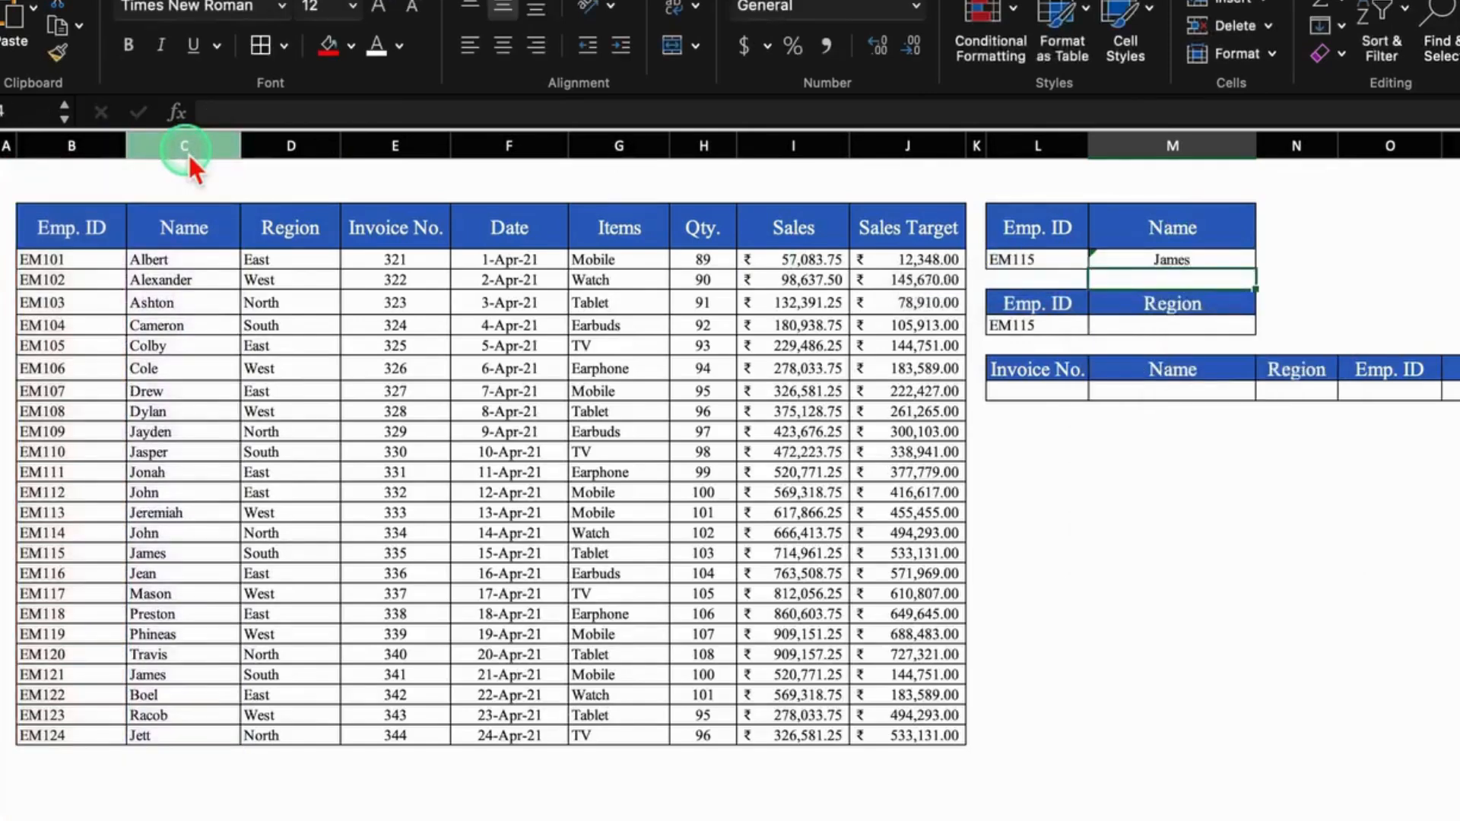
Step: Enter =XLOOKUP(L6,B:B,D:D) in the Region cell M6 to return the region for the Emp. ID
click(1165, 335)
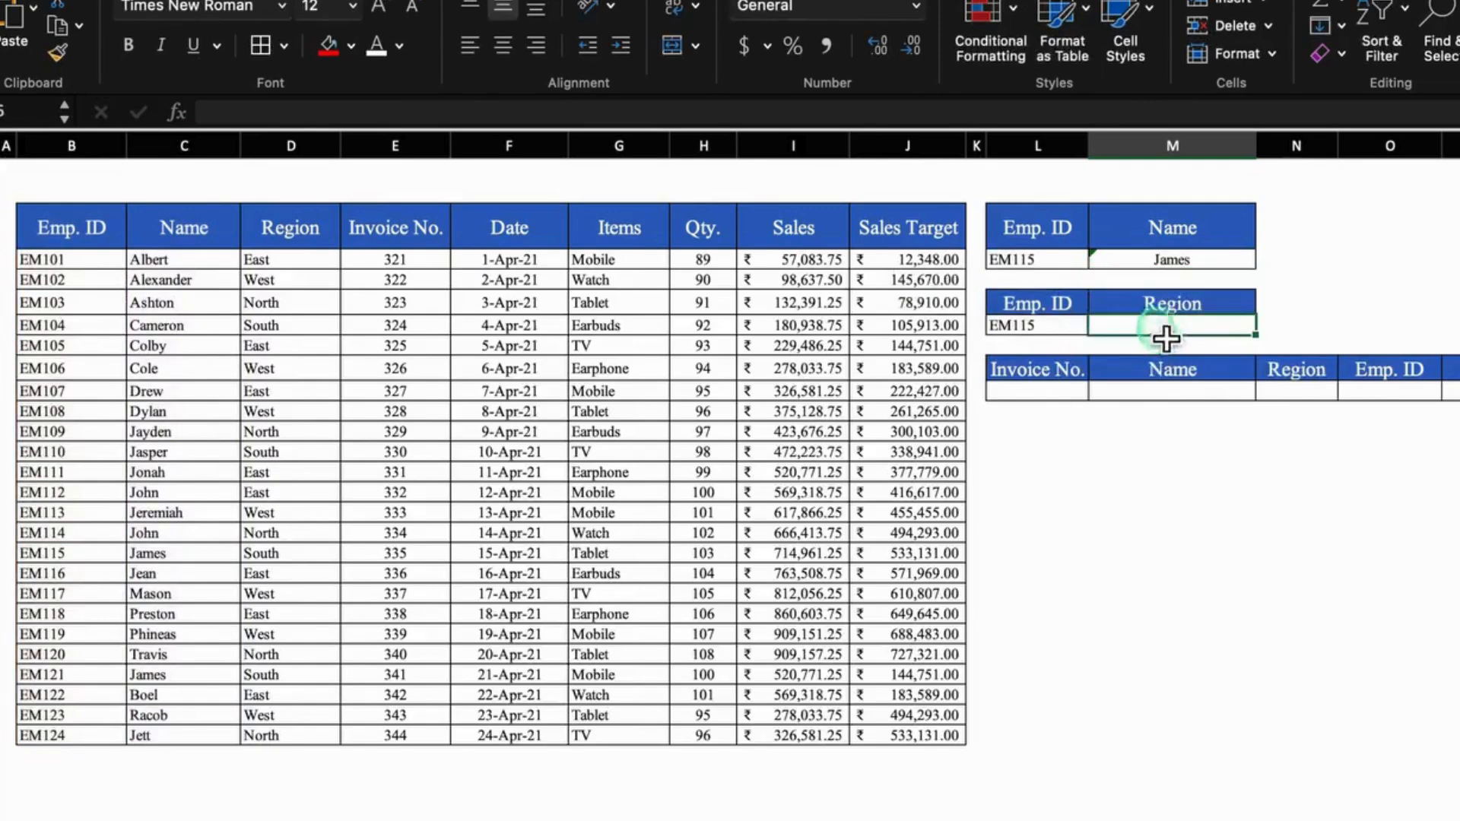
text(=)
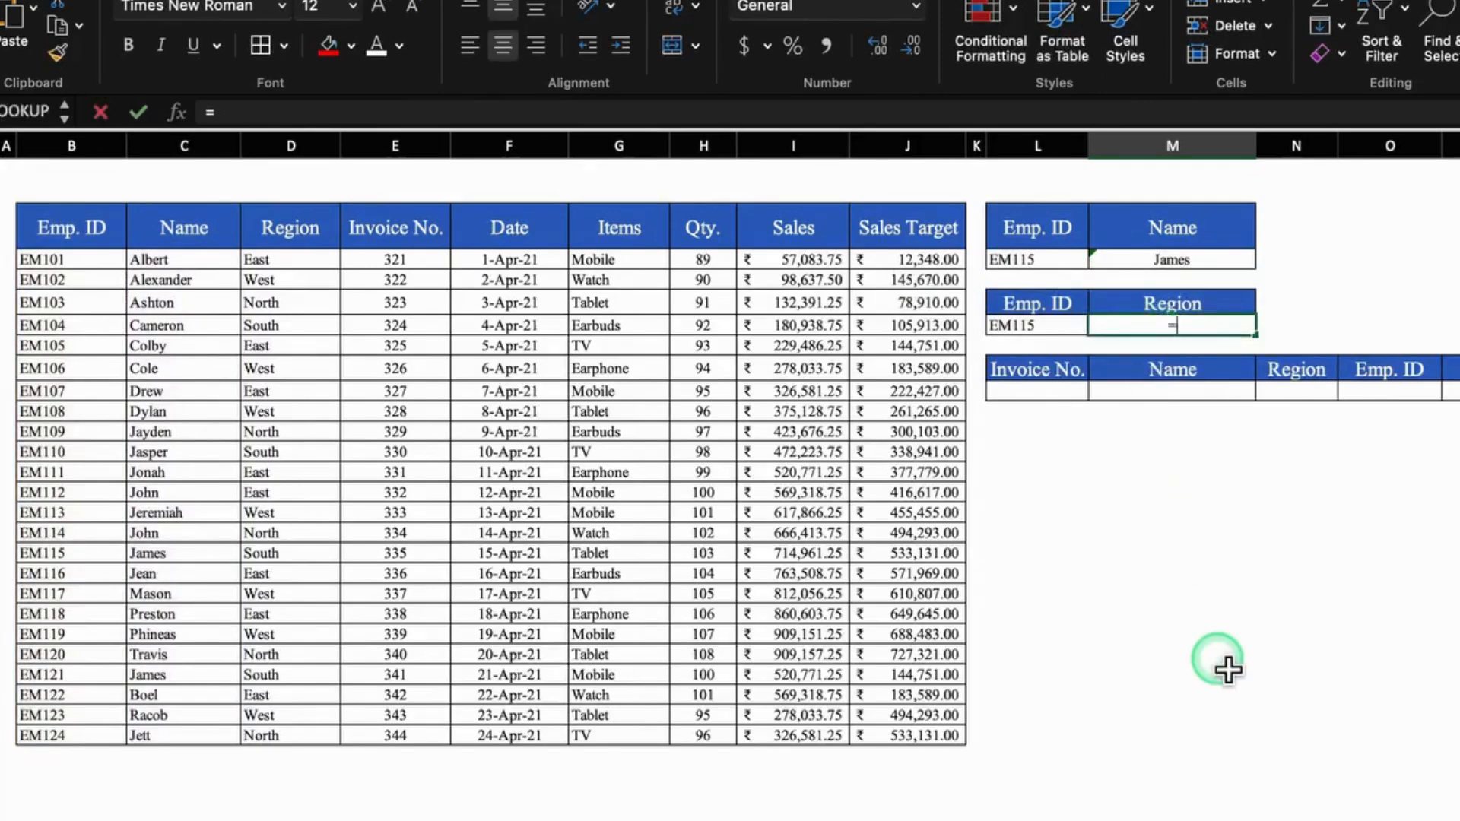
text(xlo)
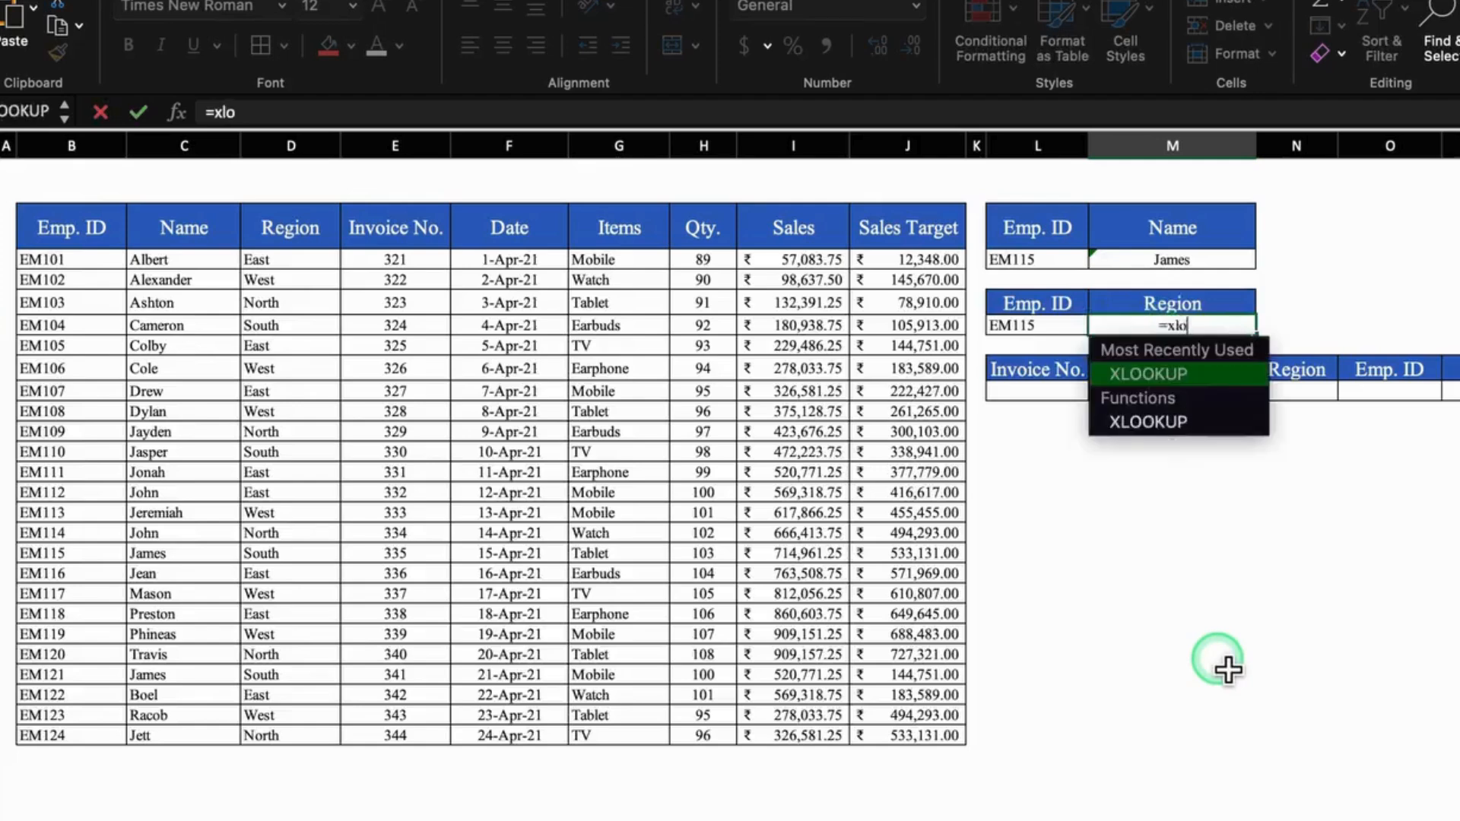
double_click(1220, 377)
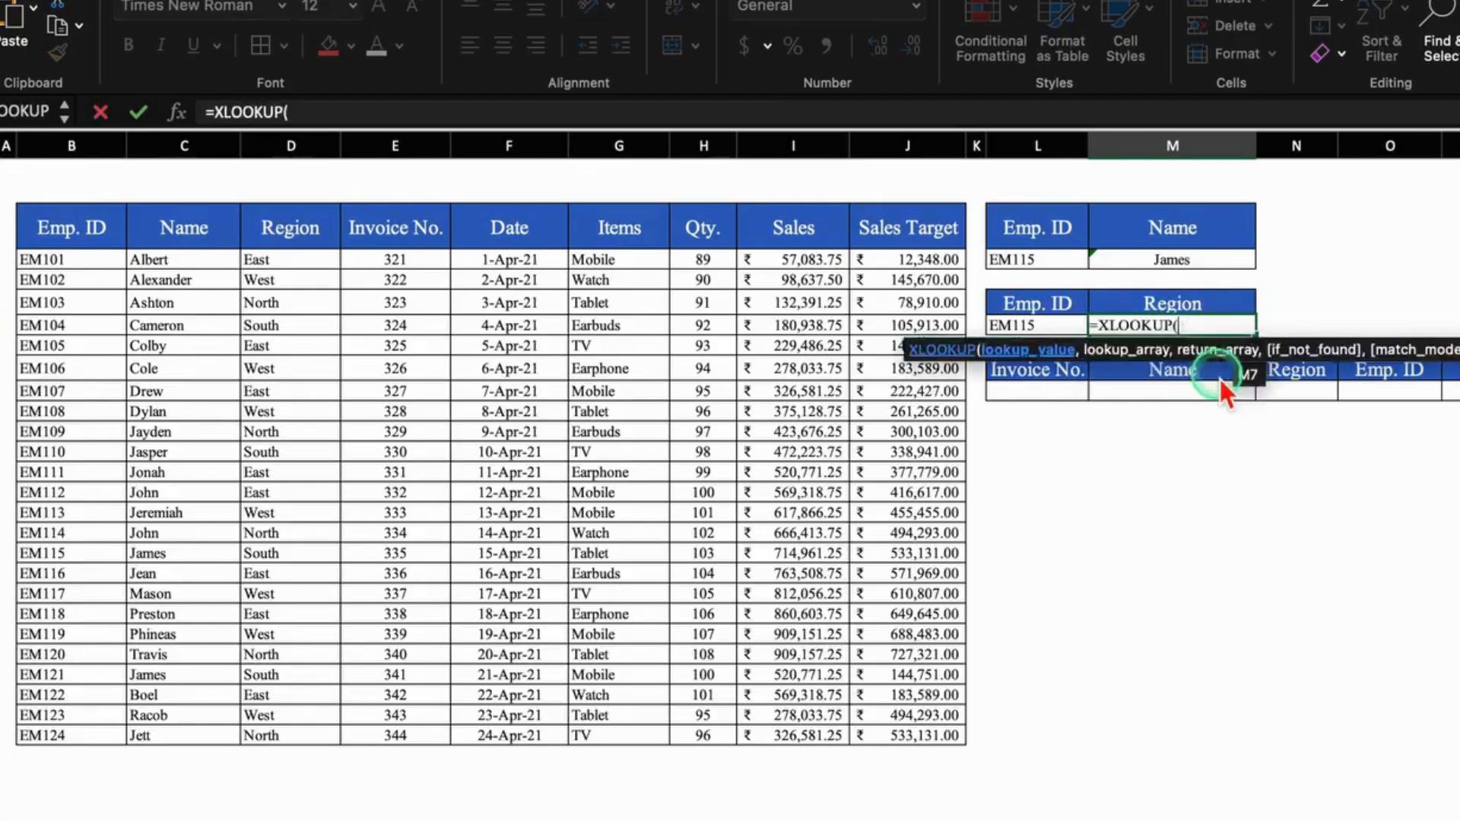
click(1044, 333)
text(,)
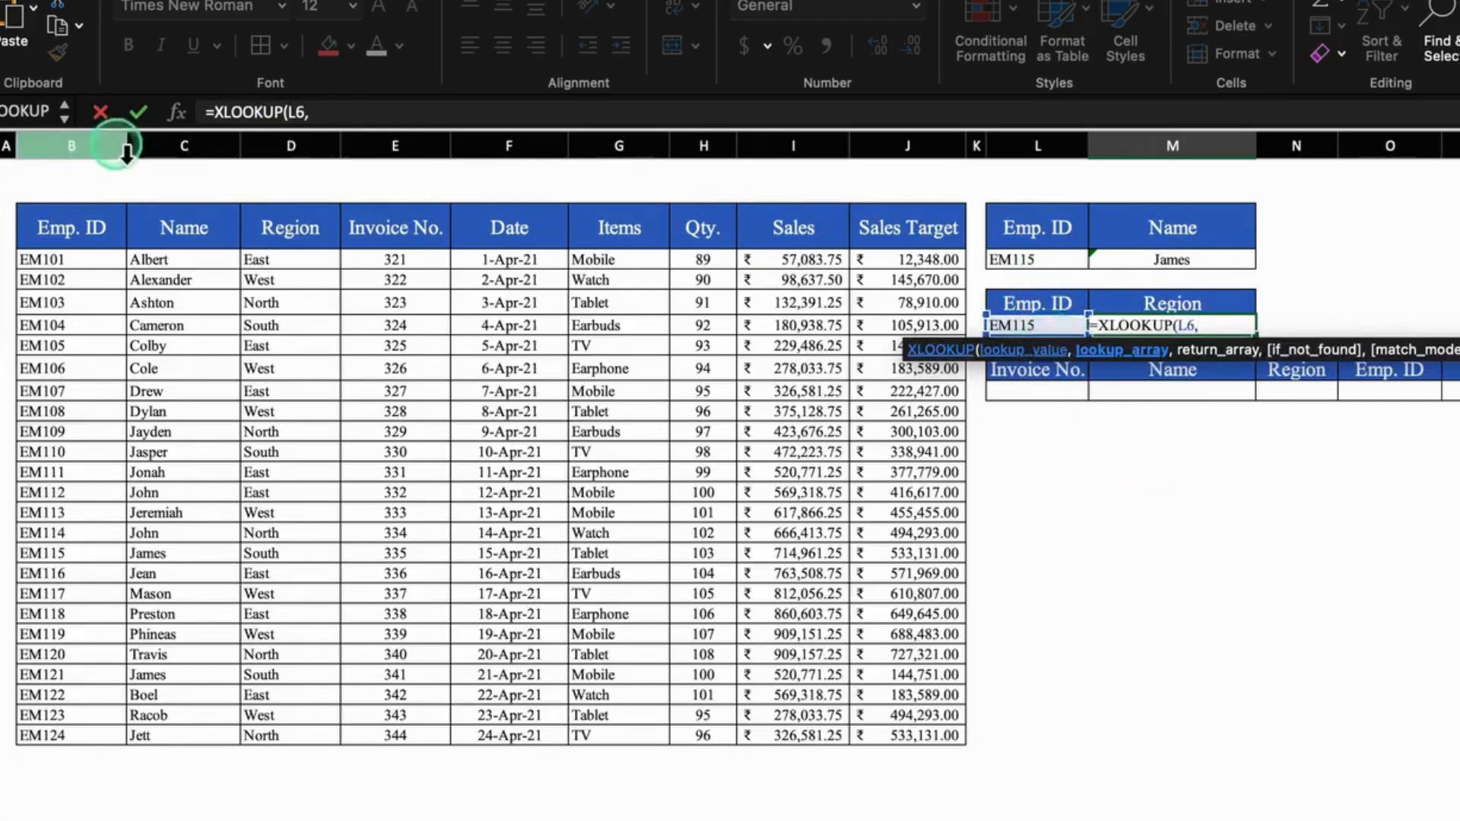
click(84, 156)
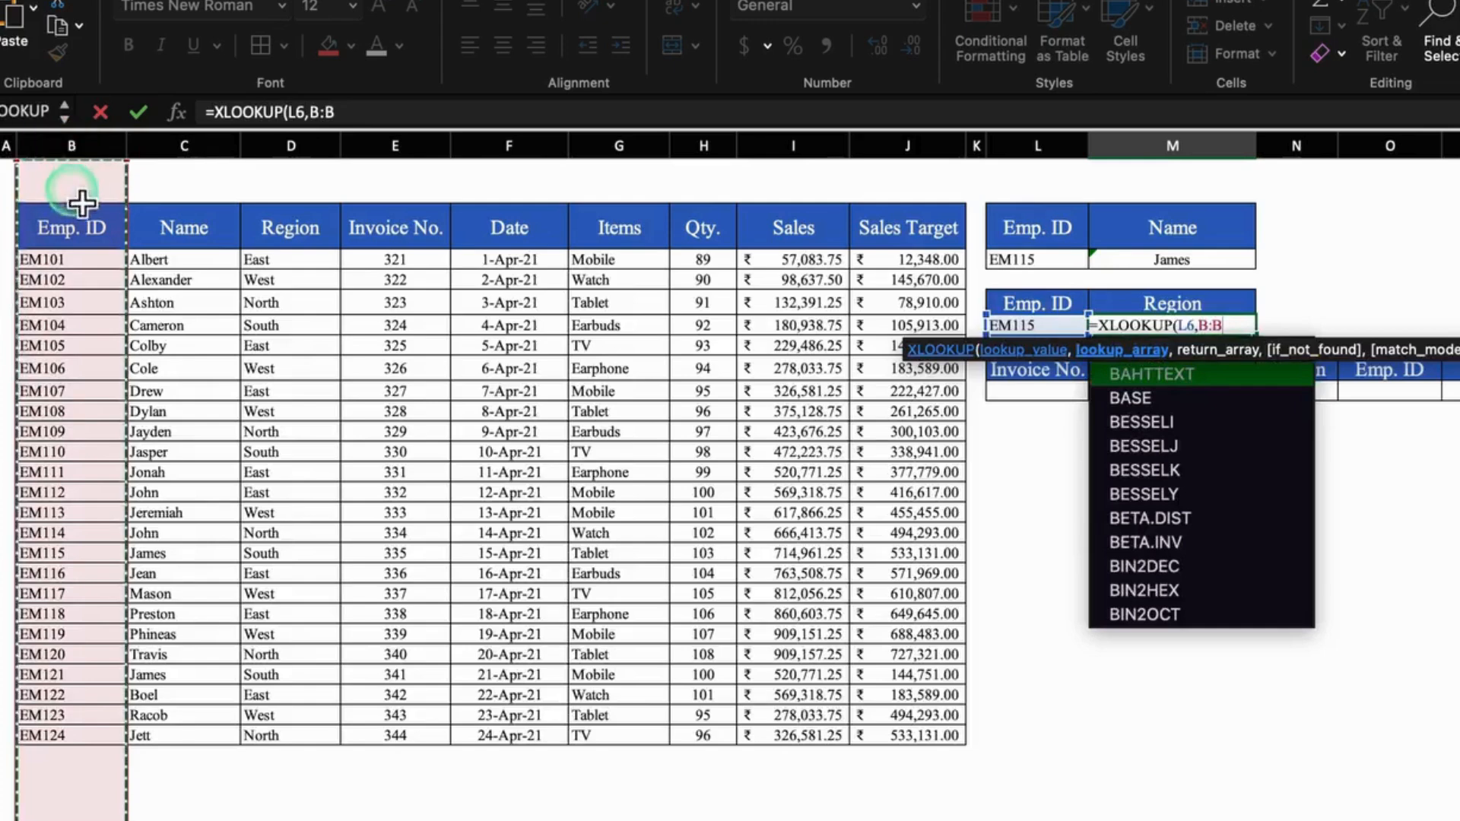
text(,)
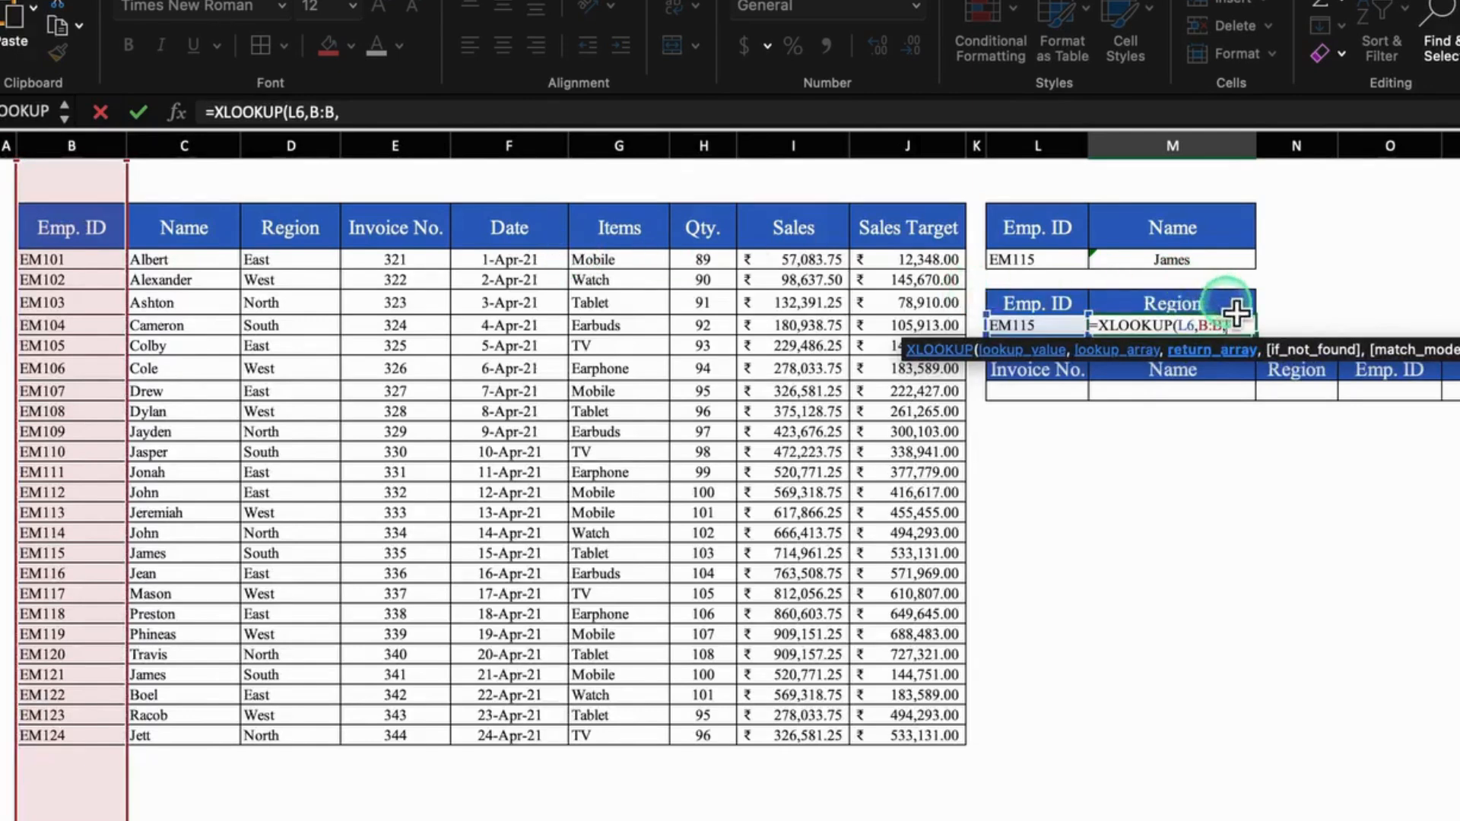
click(306, 152)
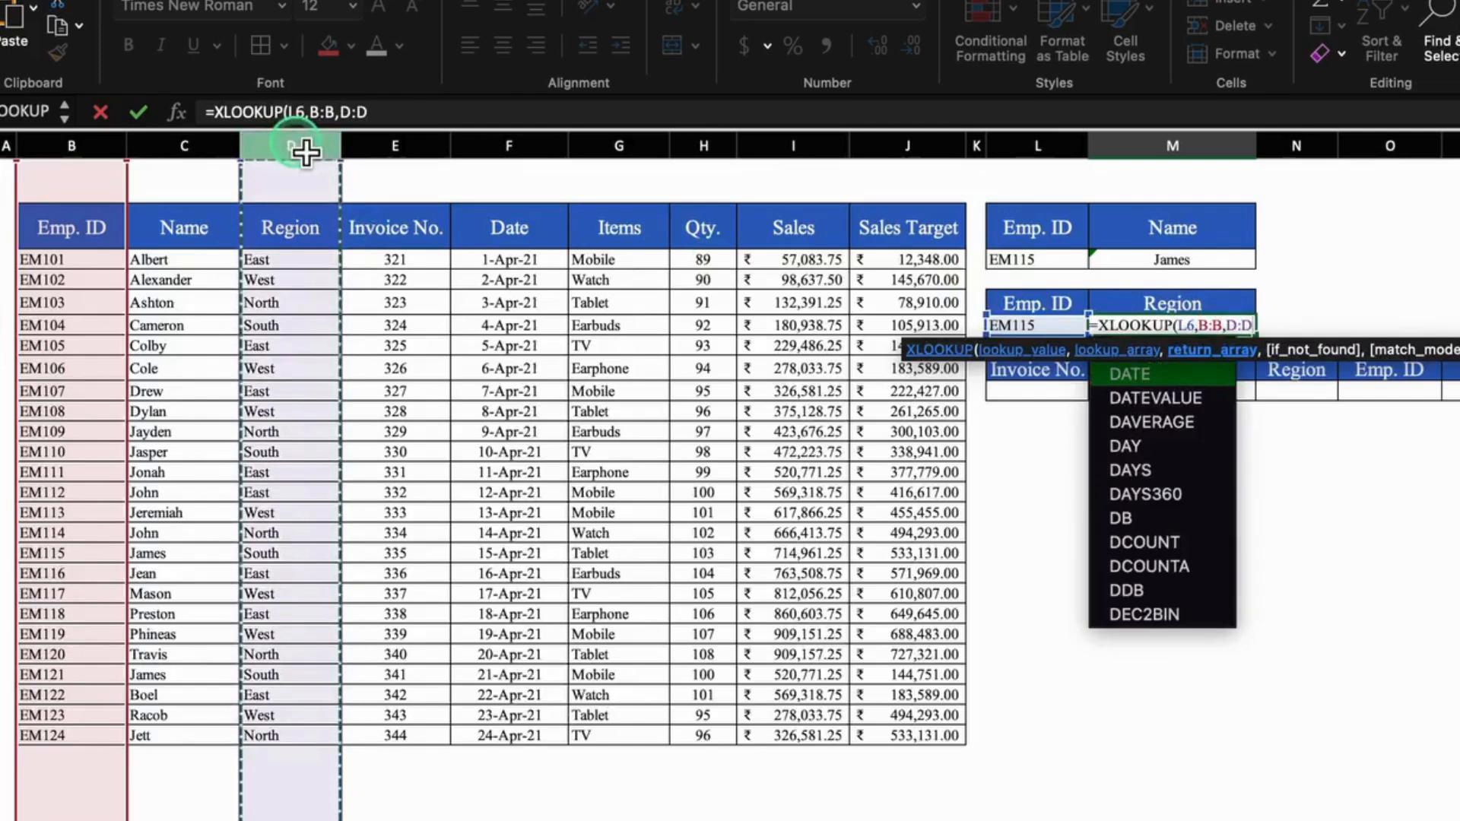
text())
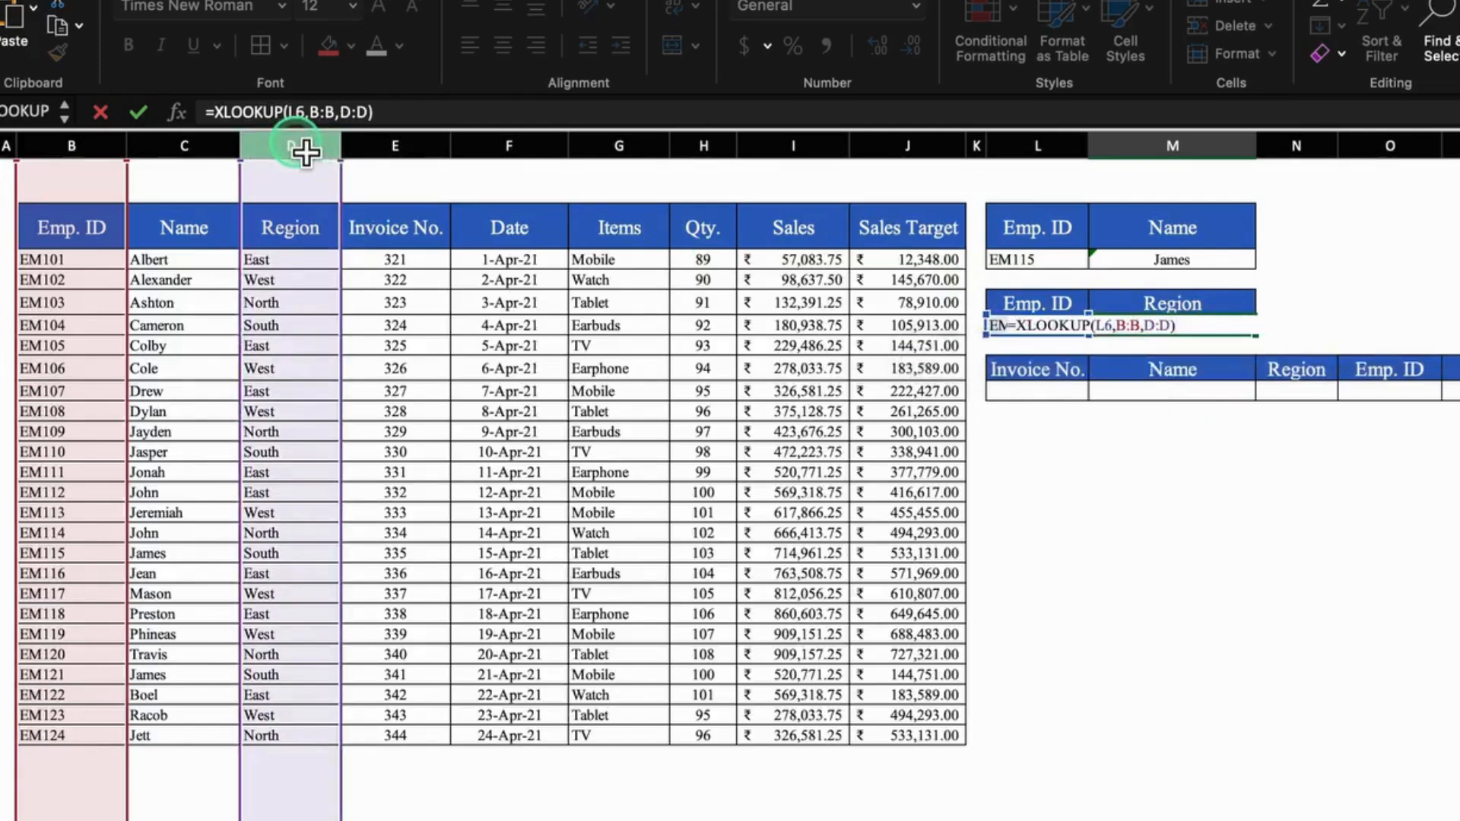
key(Return)
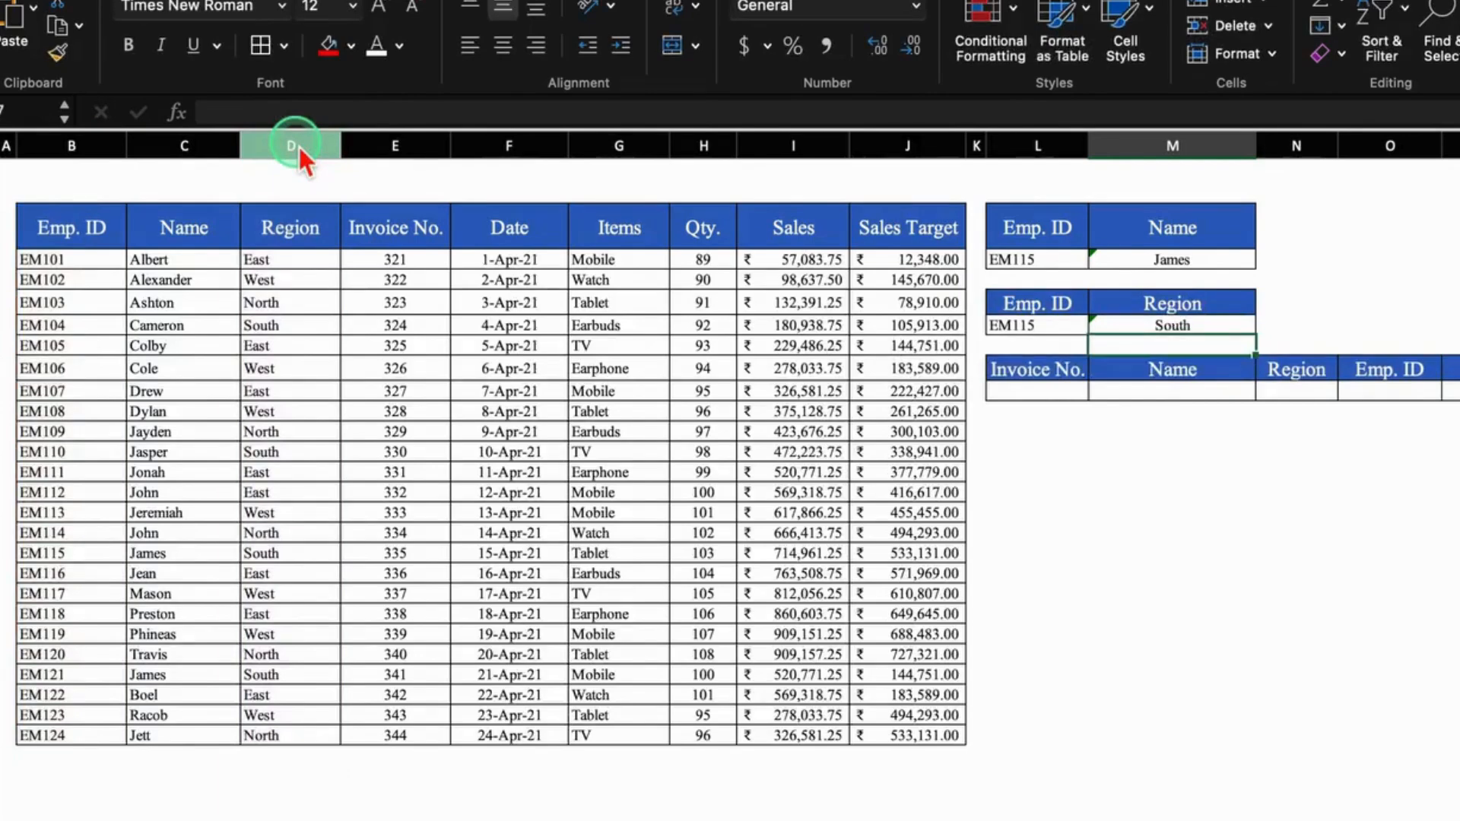
Step: Copy the invoice number from E12 into the Invoice No. cell L9 of the third lookup table
click(1023, 395)
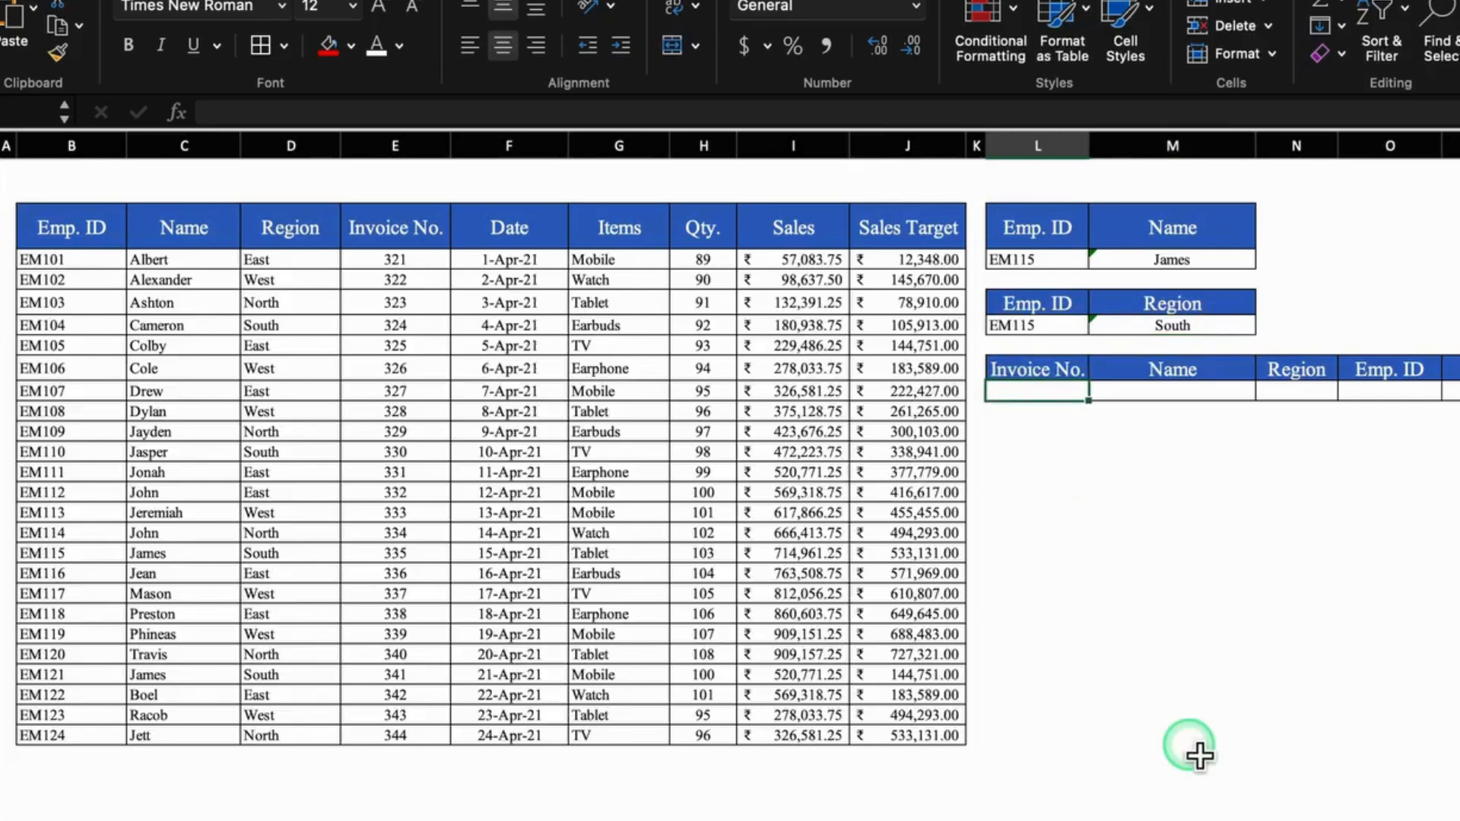
click(401, 450)
key(ctrl+c)
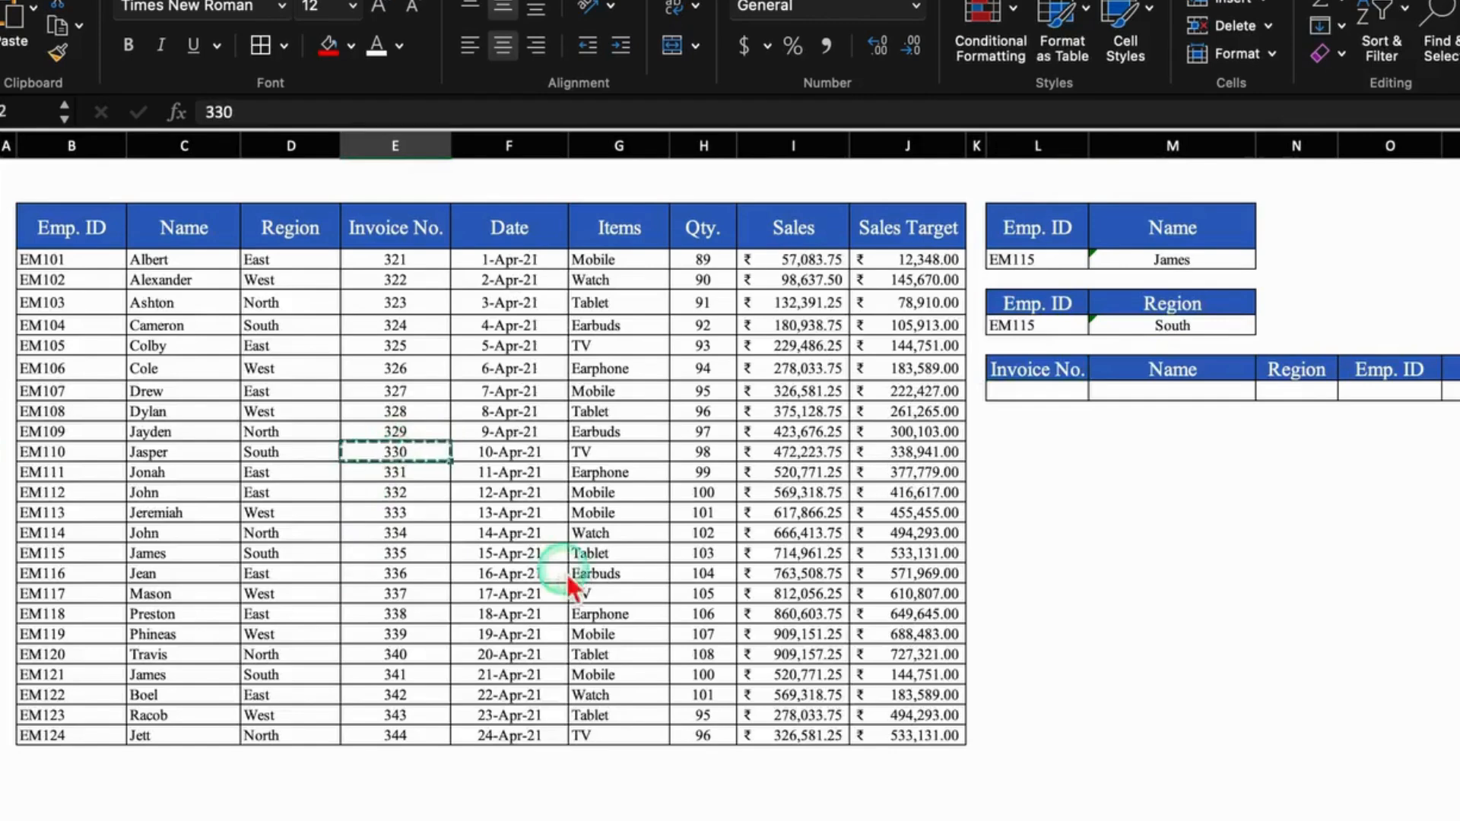
click(1042, 393)
key(ctrl+v)
Step: Enter =XLOOKUP(L9,E:E,C:C) in the Name cell M9 to return the employee name for the invoice number
key(Right)
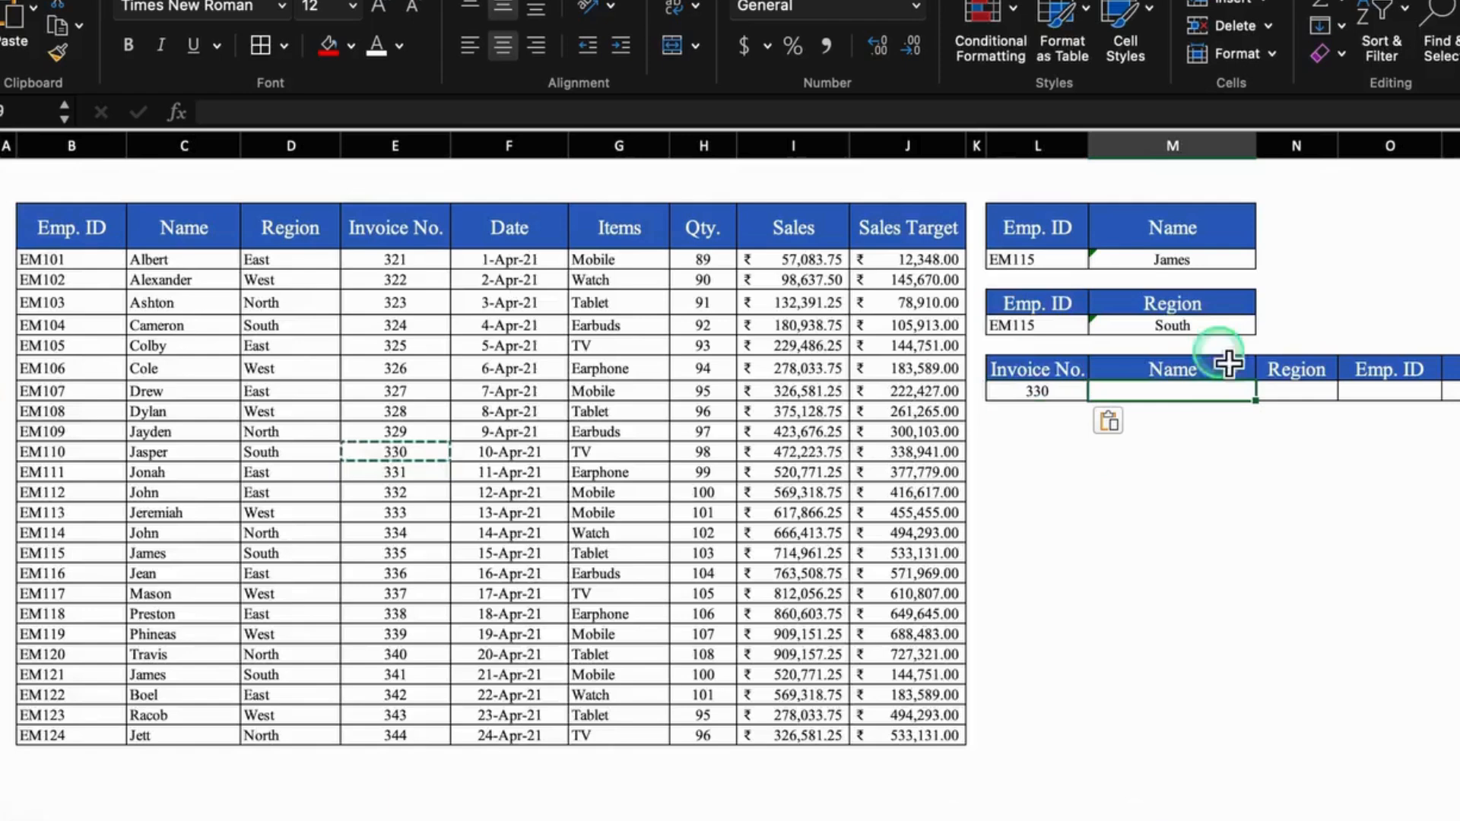
text(=)
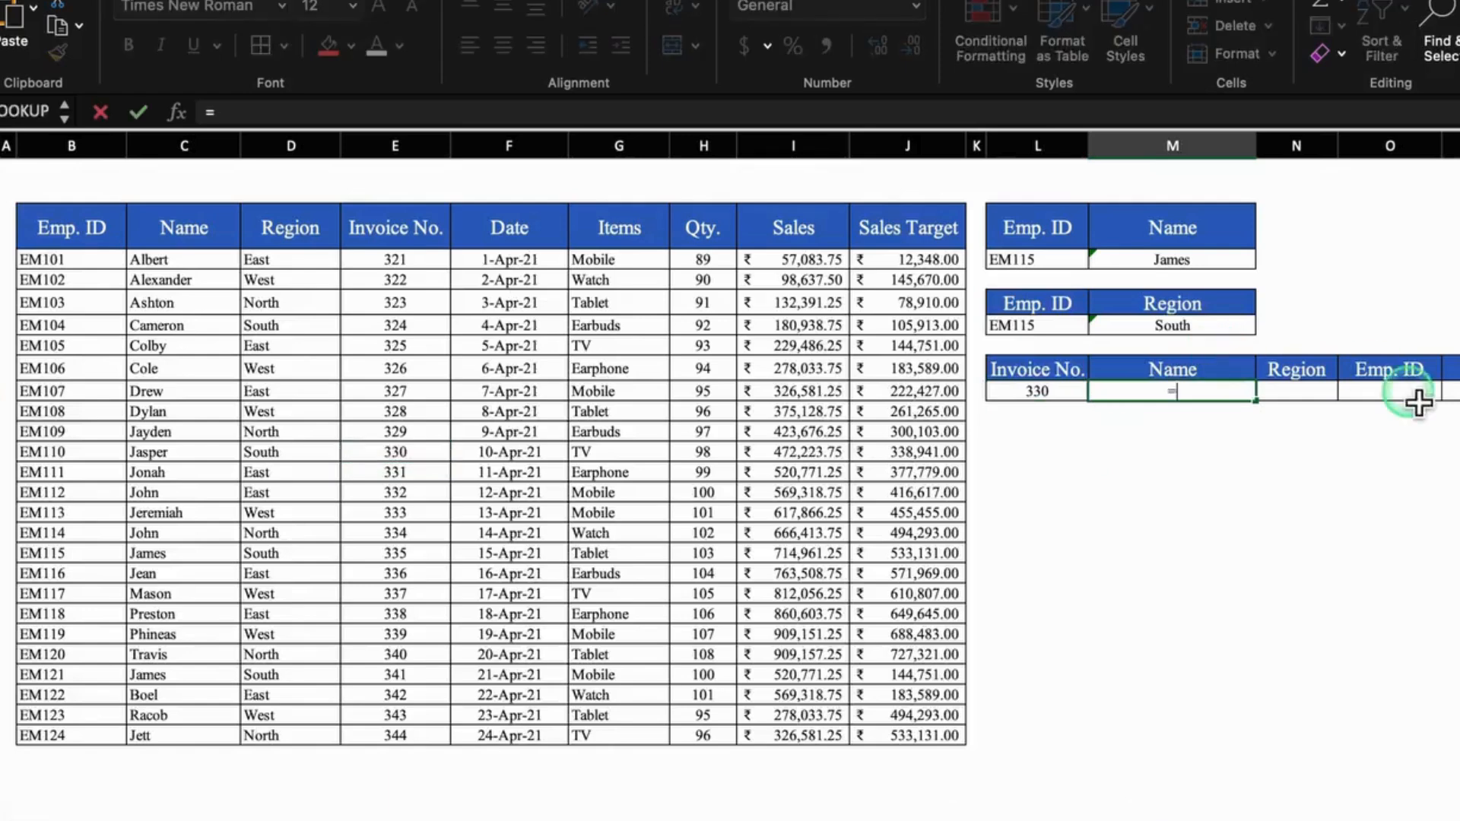
text(xlo)
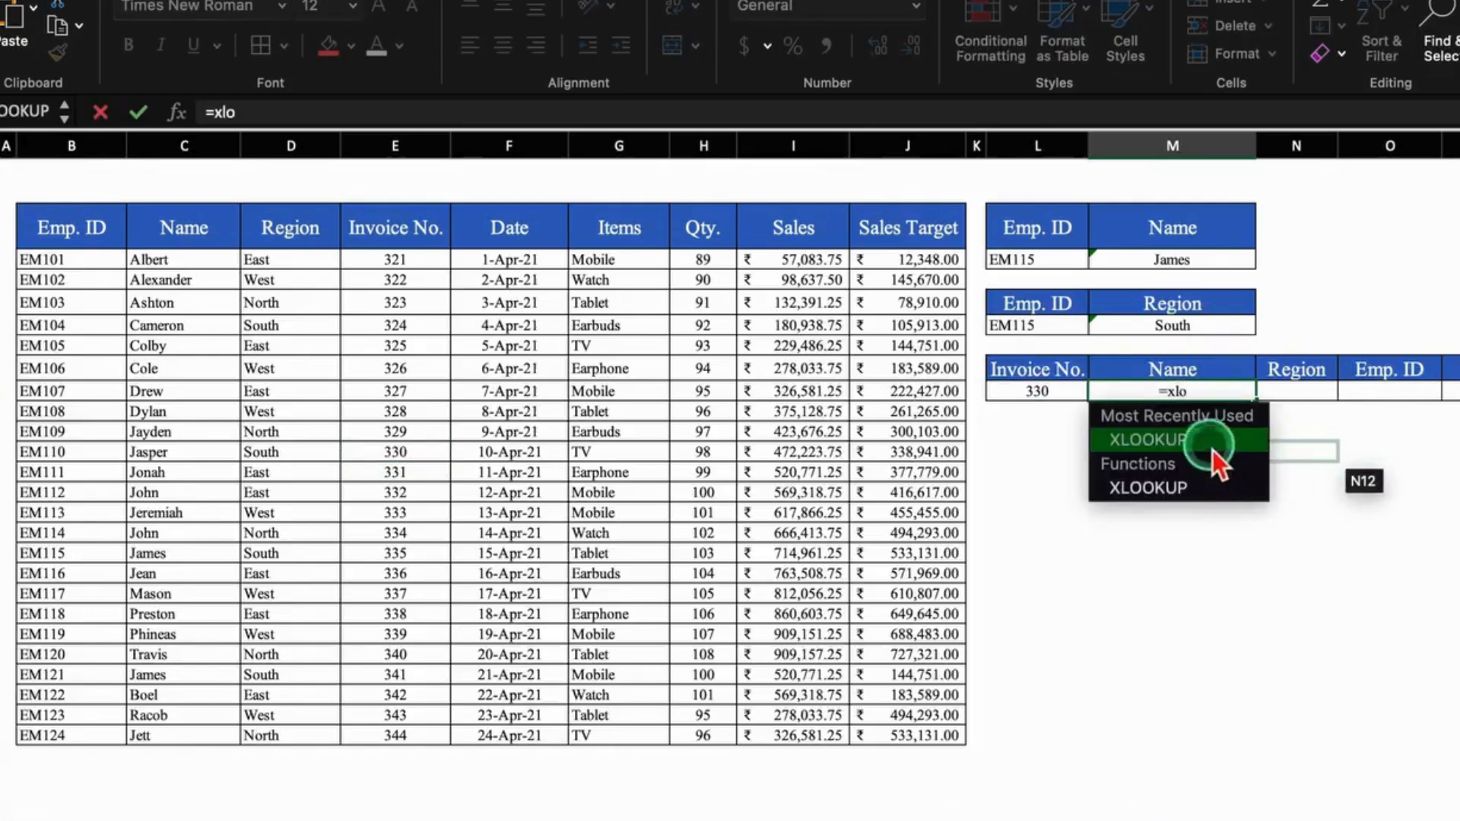
double_click(1208, 442)
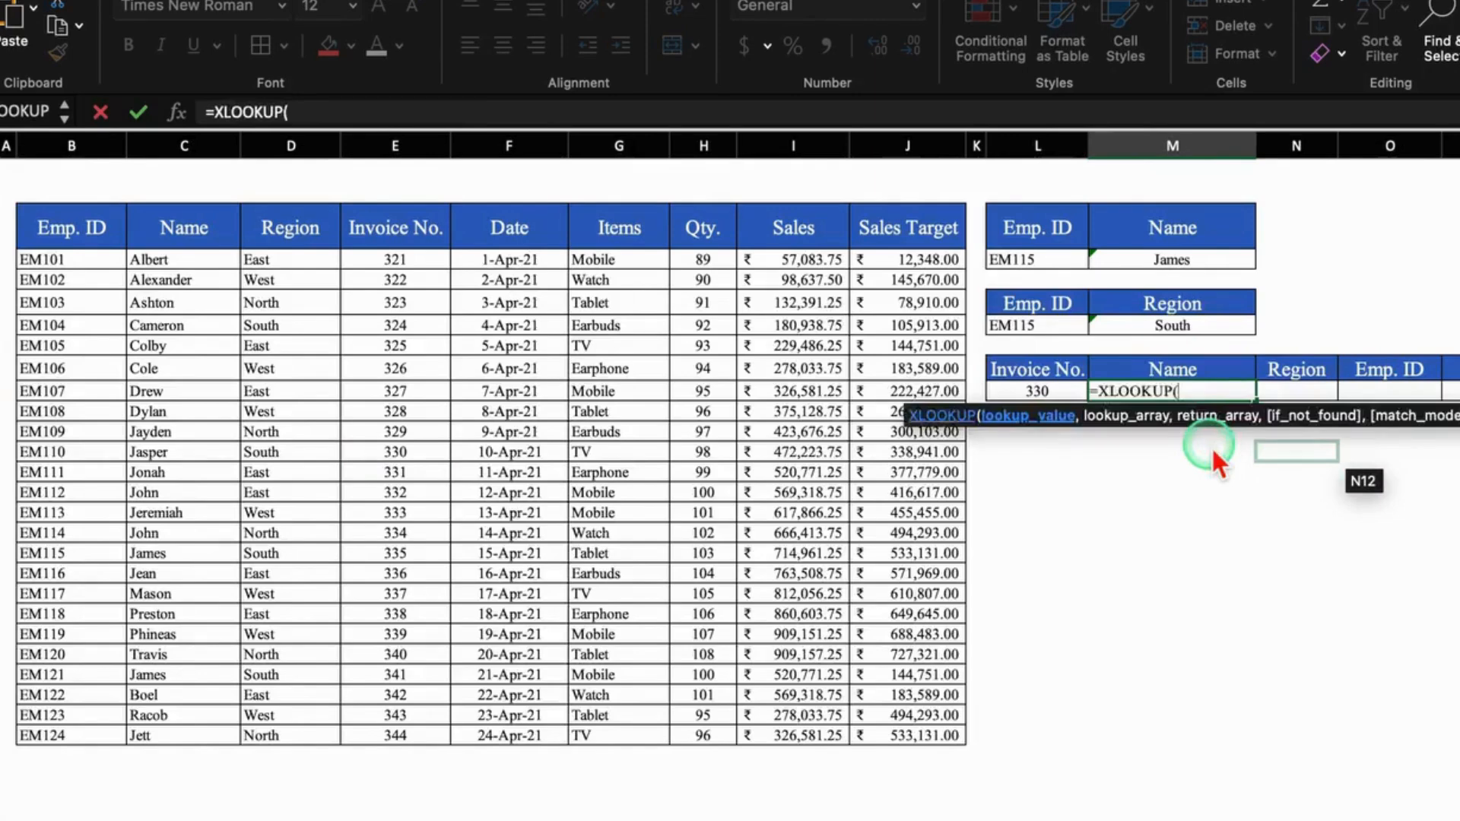
click(1045, 391)
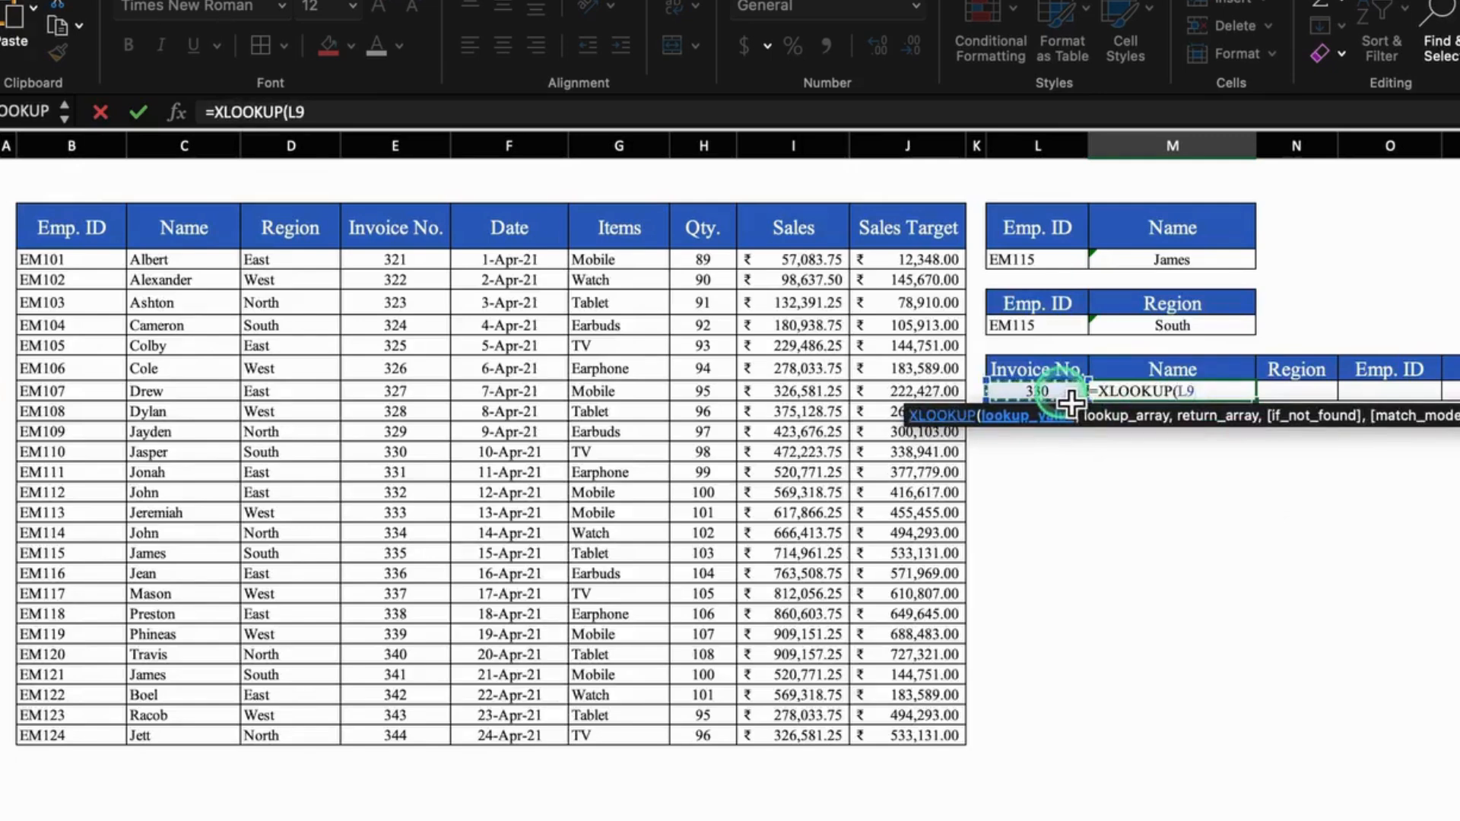
text(,)
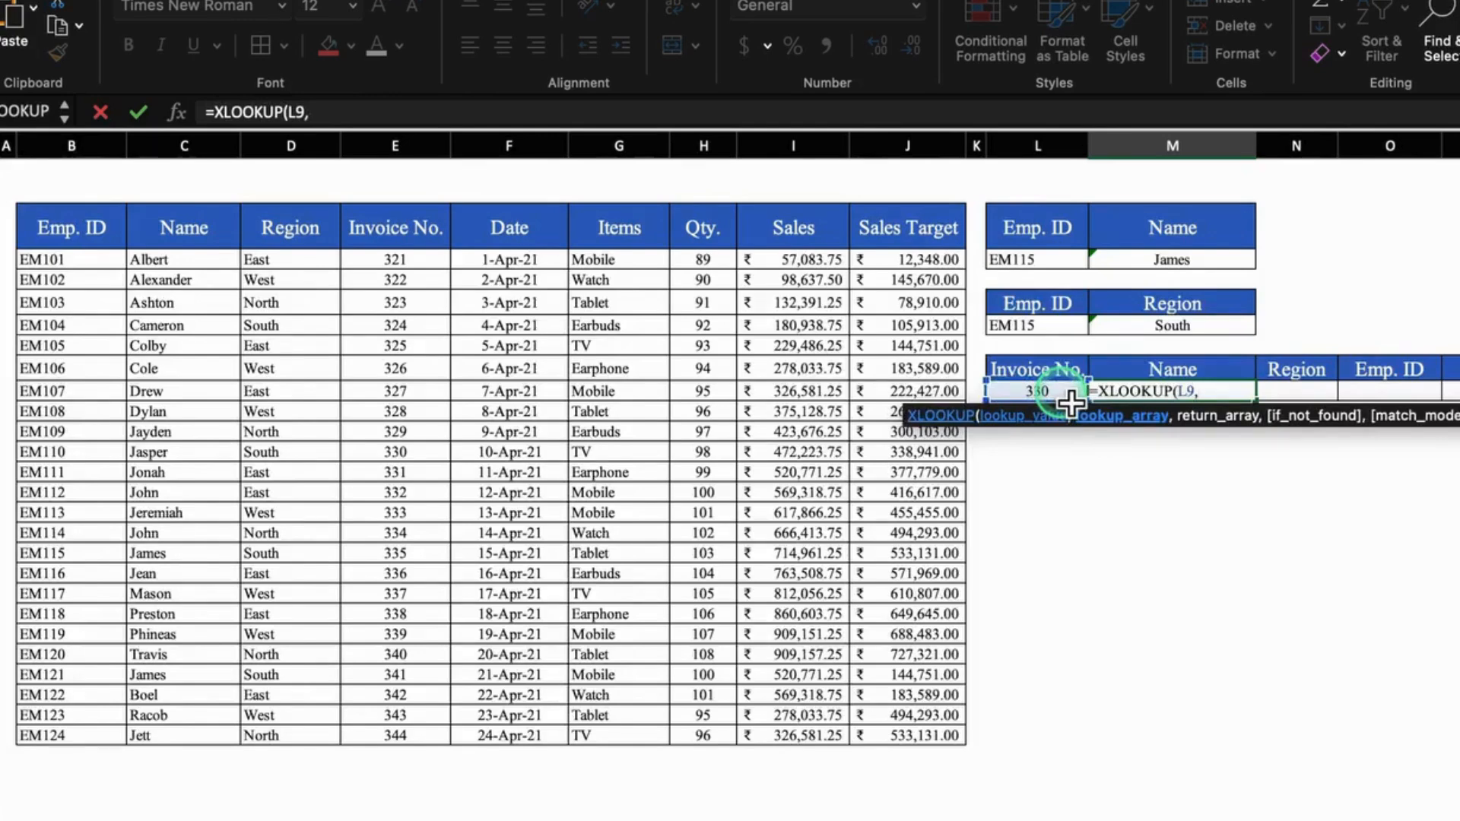
click(396, 148)
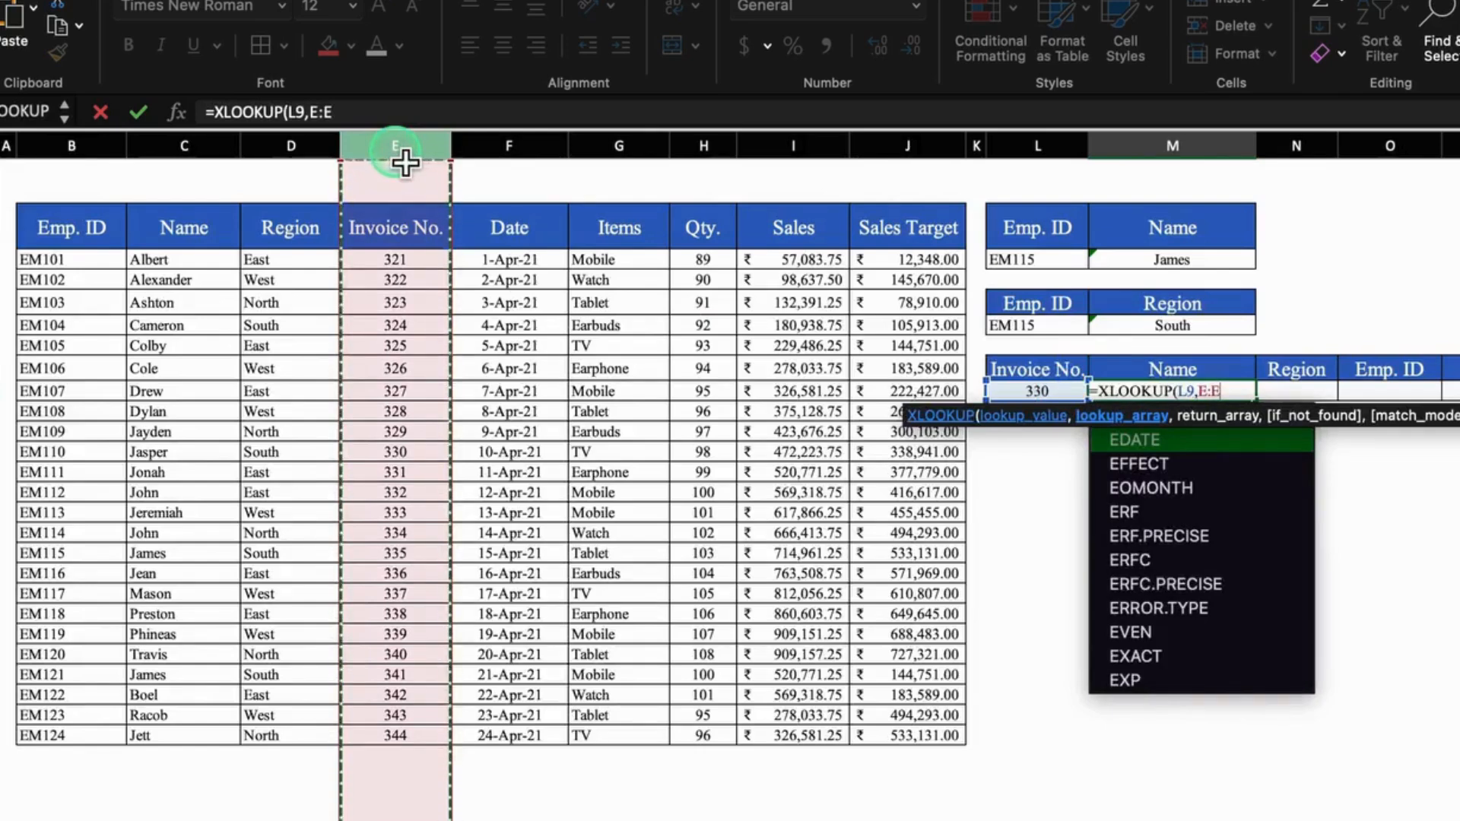
text(,)
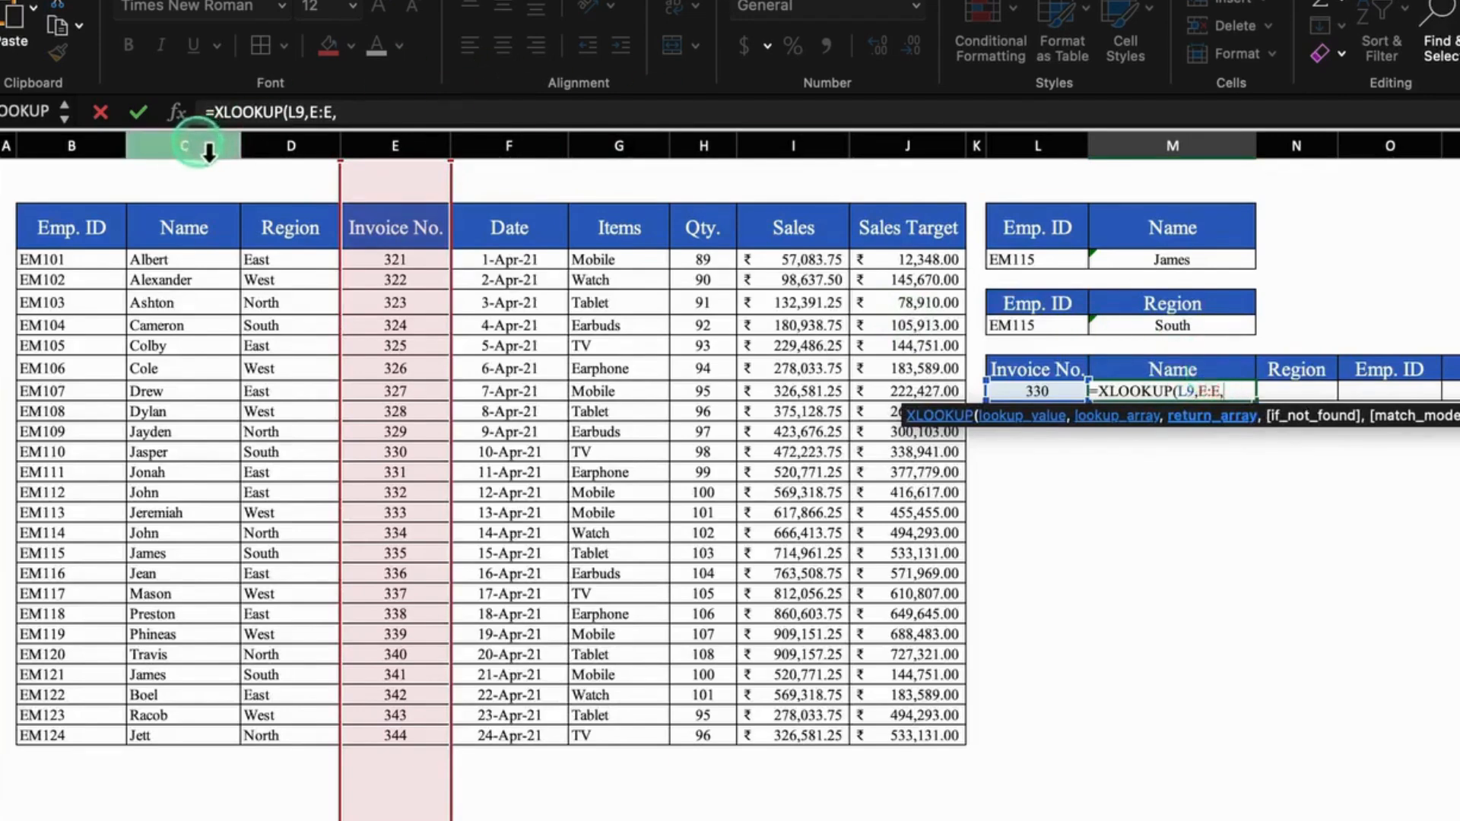
click(204, 148)
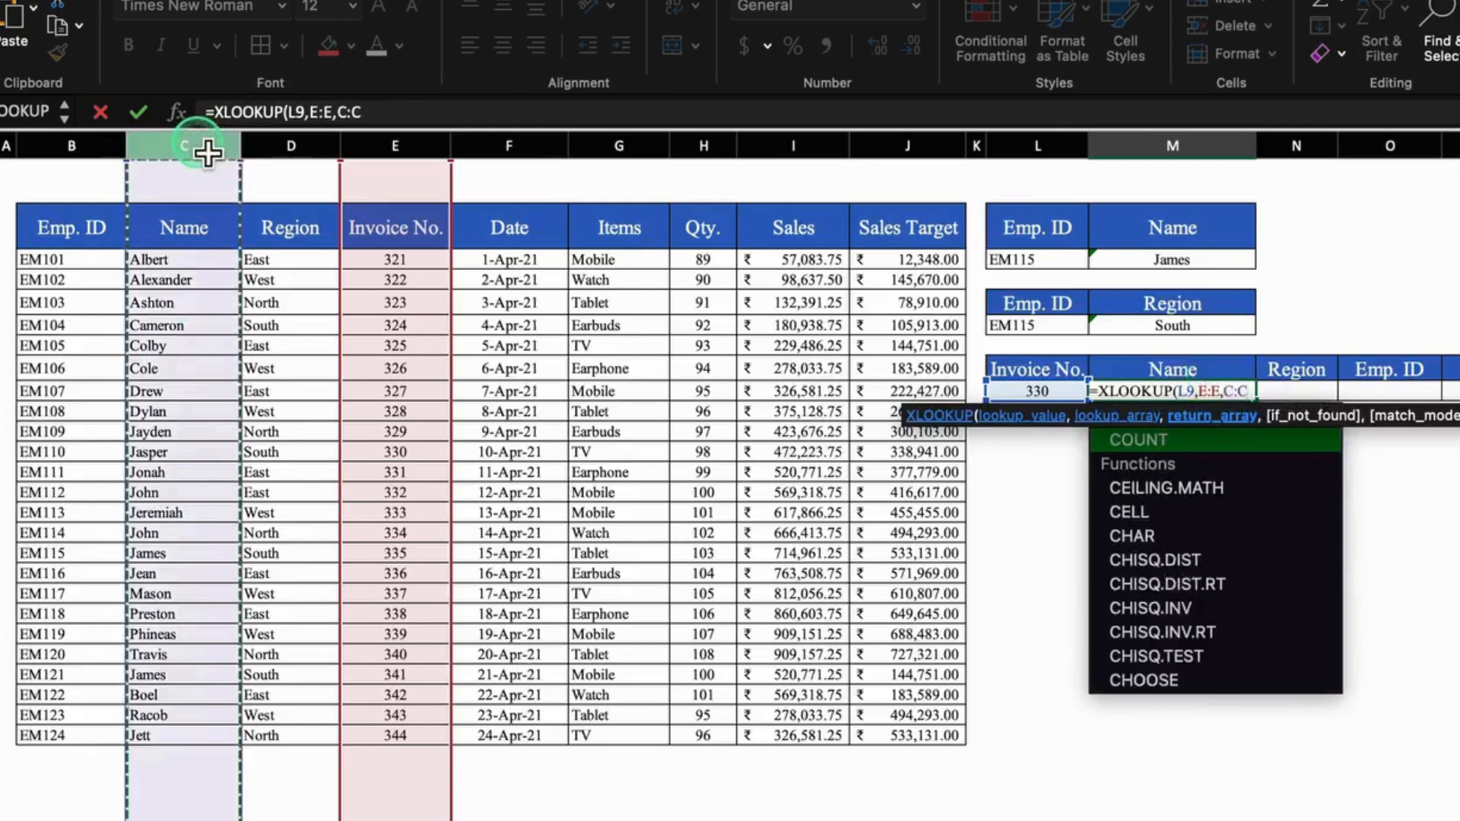
text())
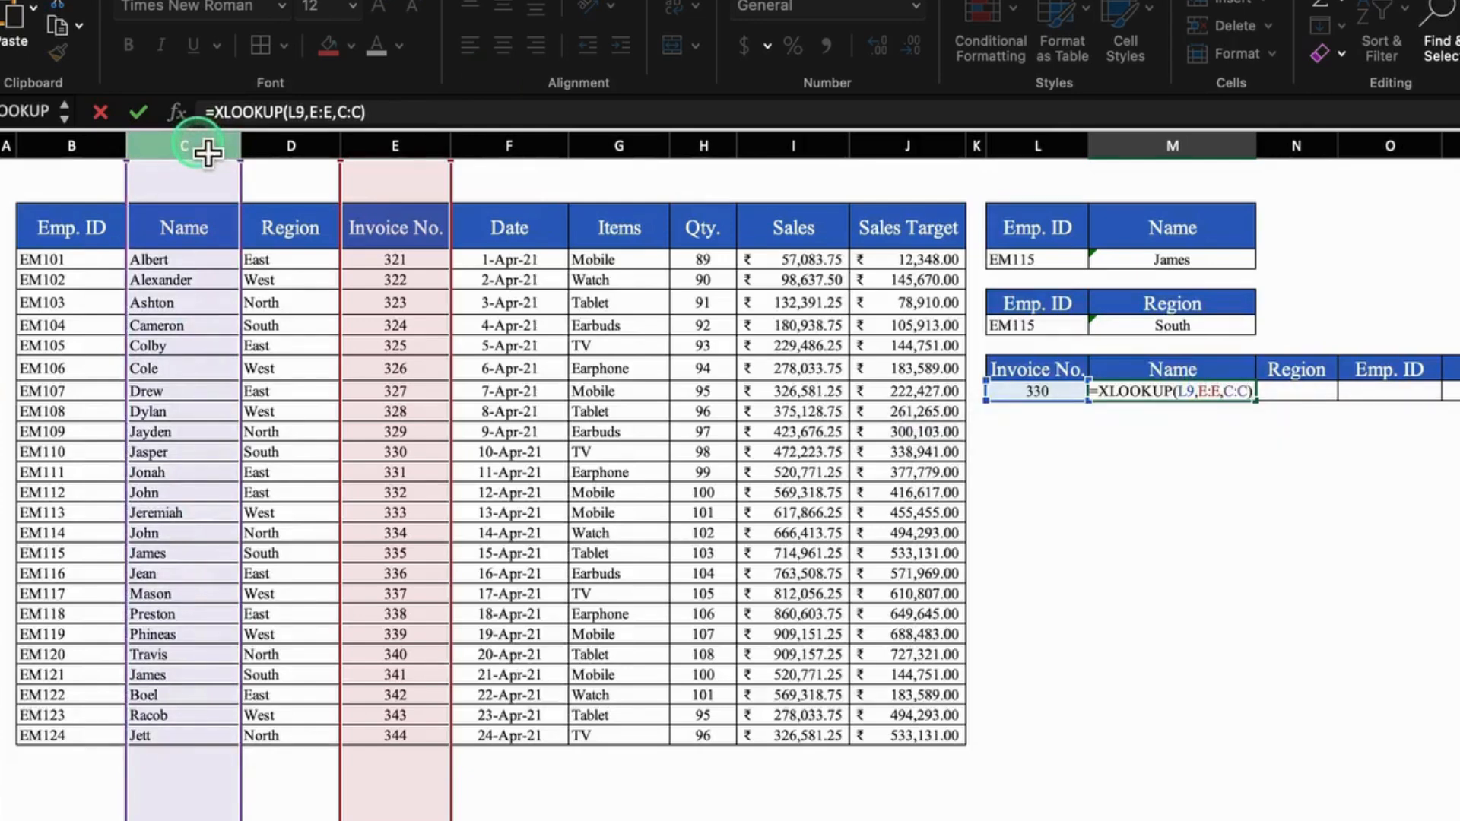
key(Return)
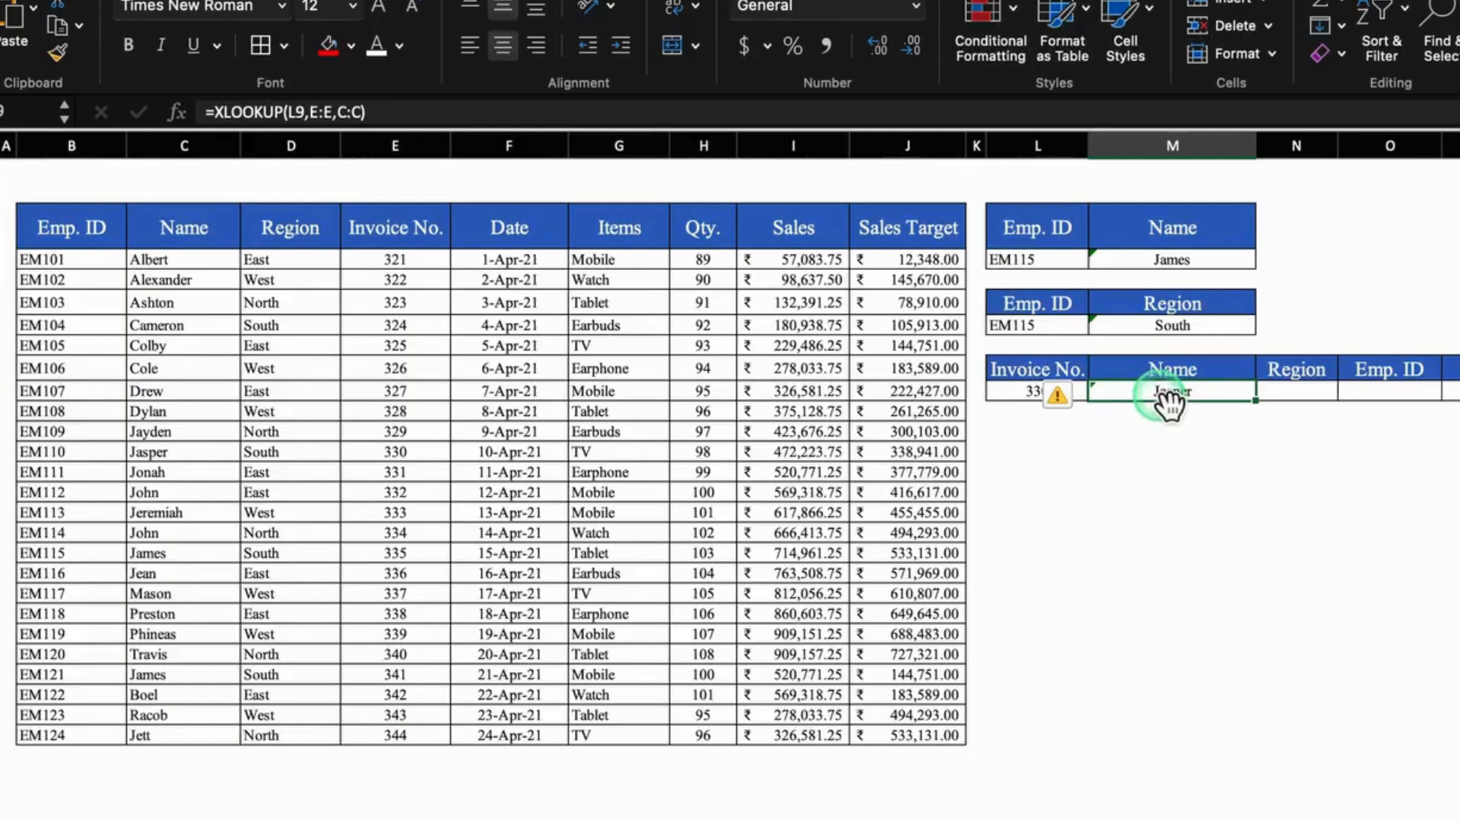
Step: Enter =XLOOKUP(M9,C:C,D:D) in the Region cell N9 to return the region for the employee name
click(1311, 391)
text(=xlo)
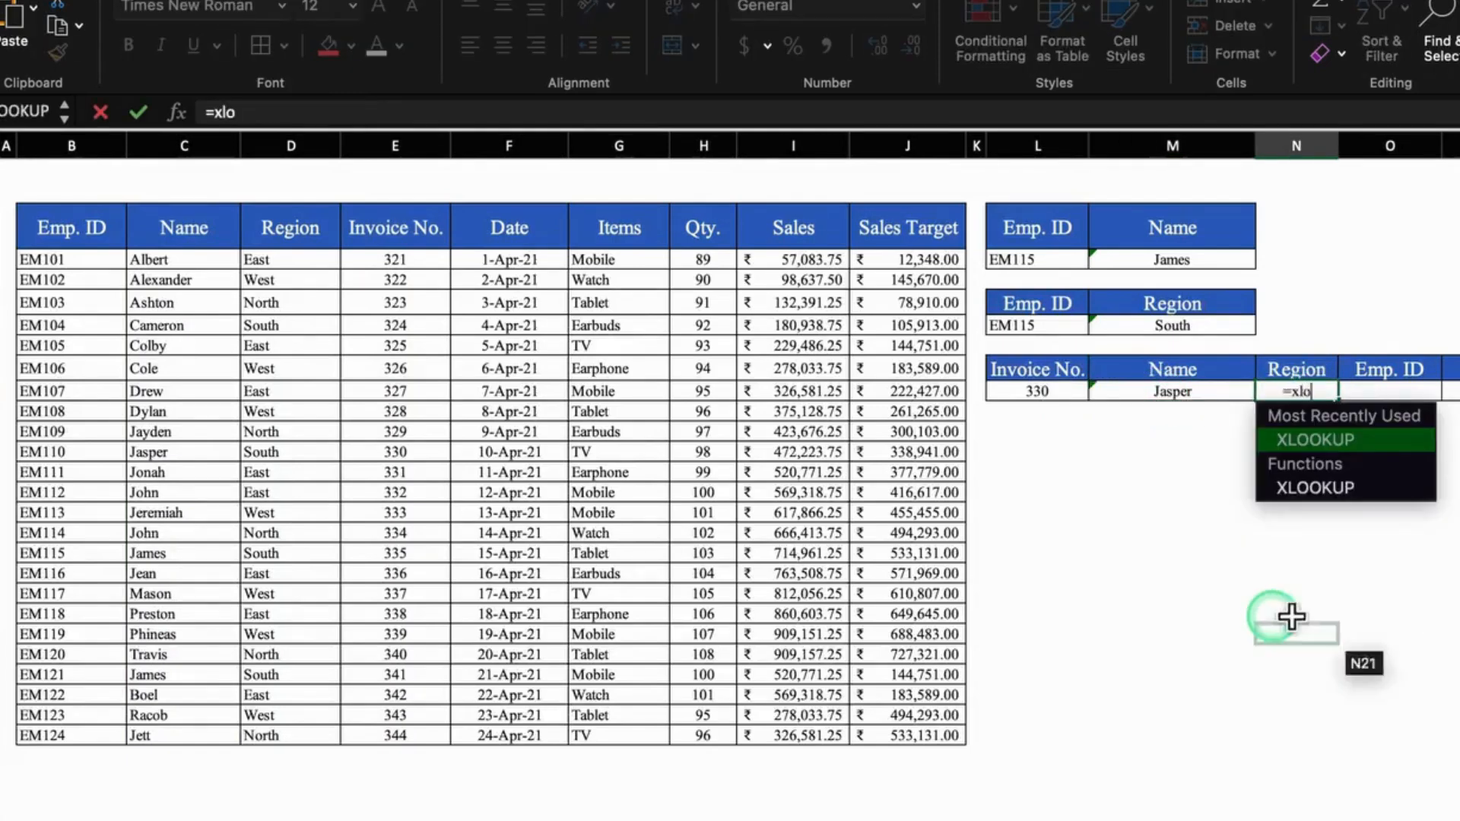
double_click(1367, 440)
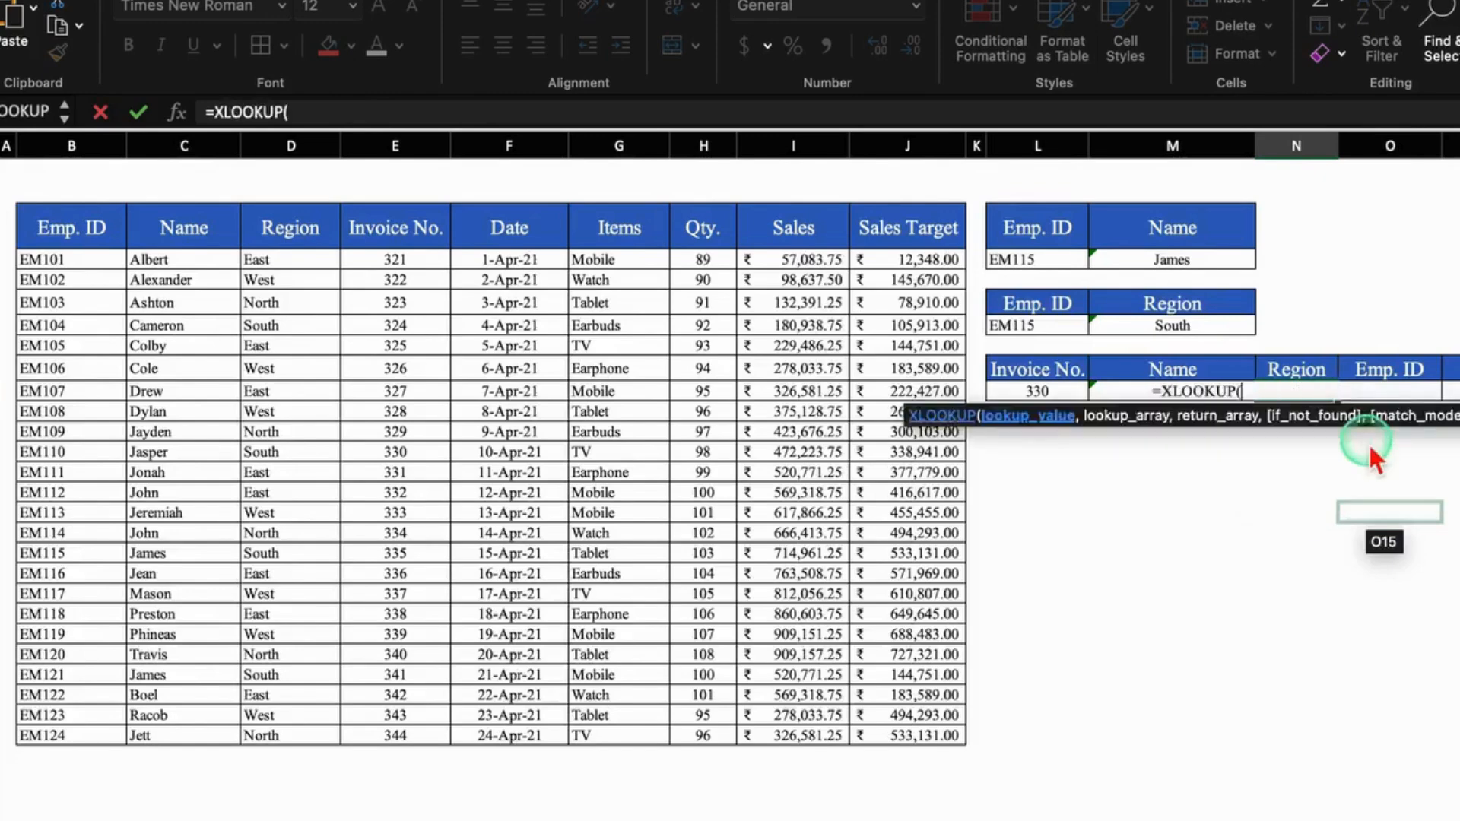
click(1167, 447)
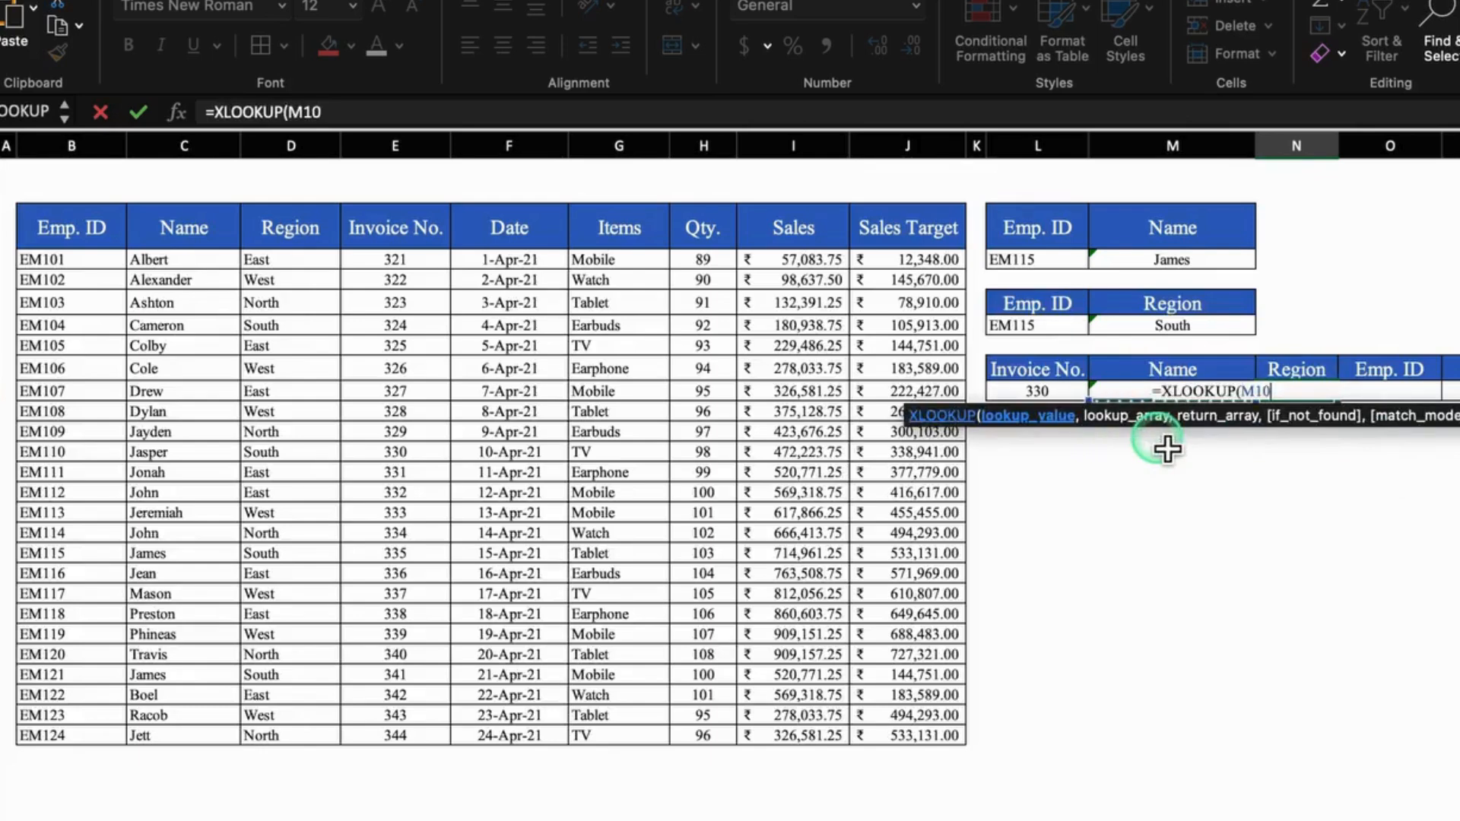
key(Up)
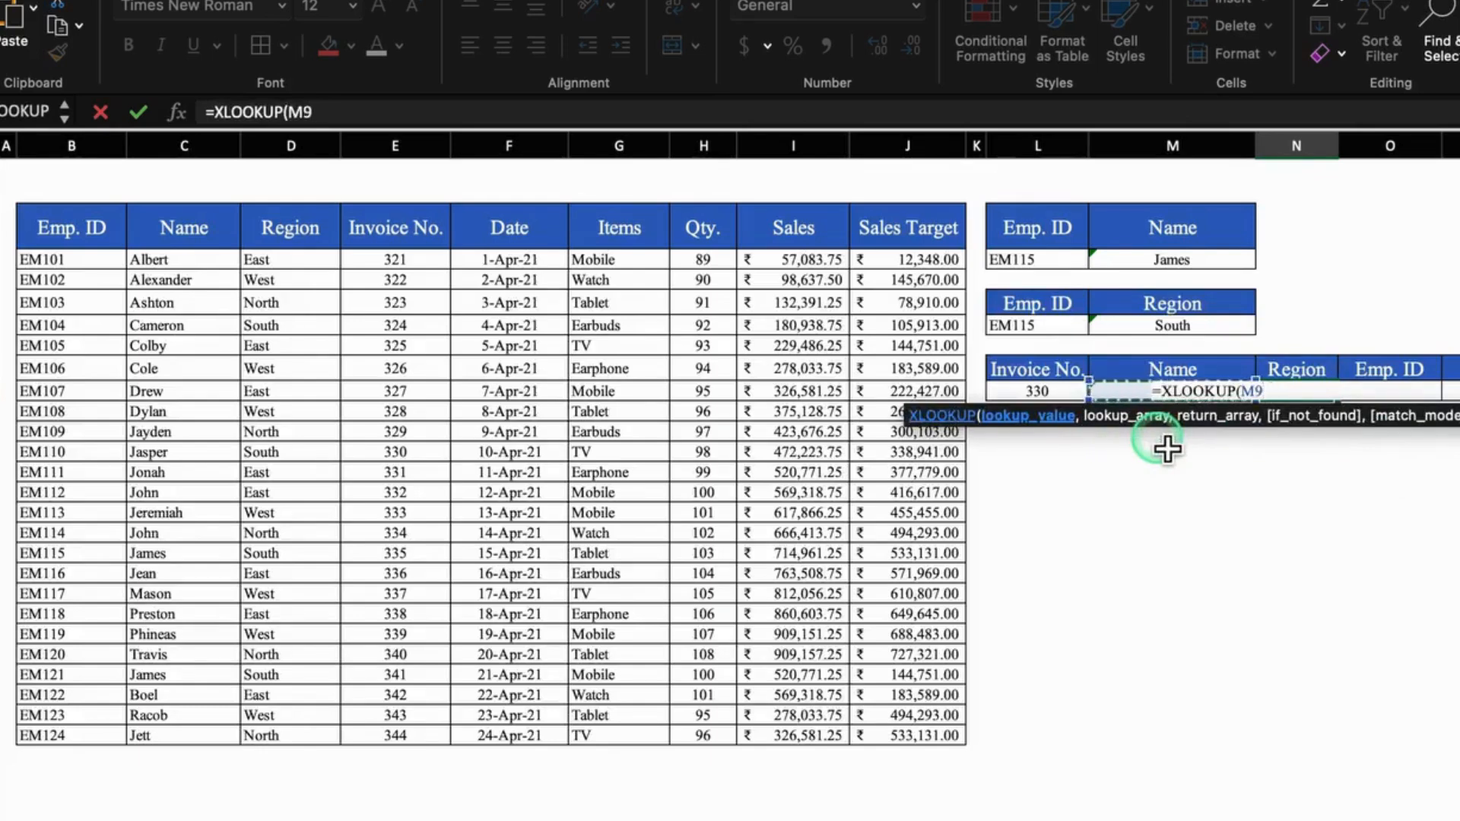
text(,)
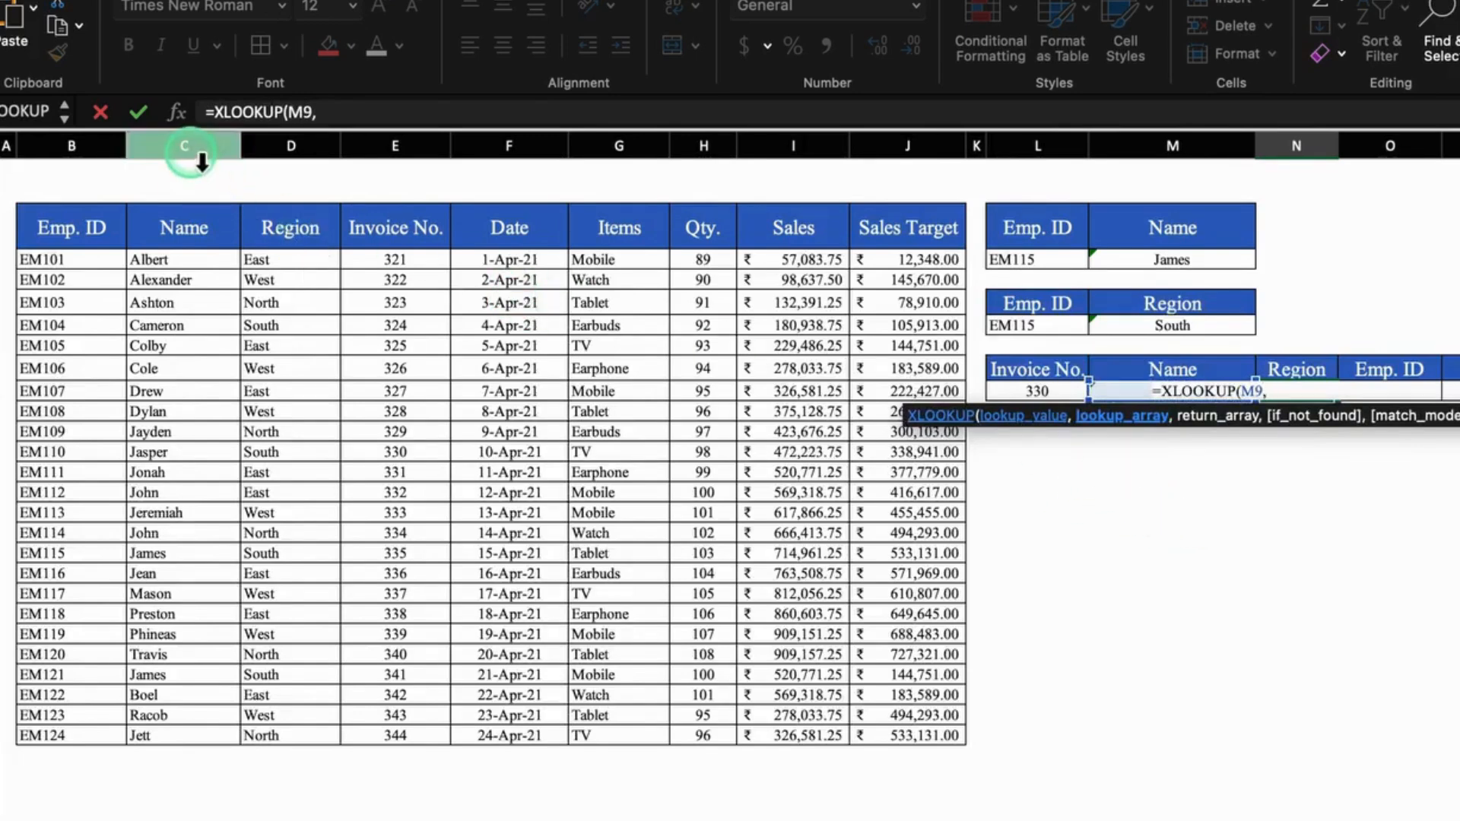
click(201, 159)
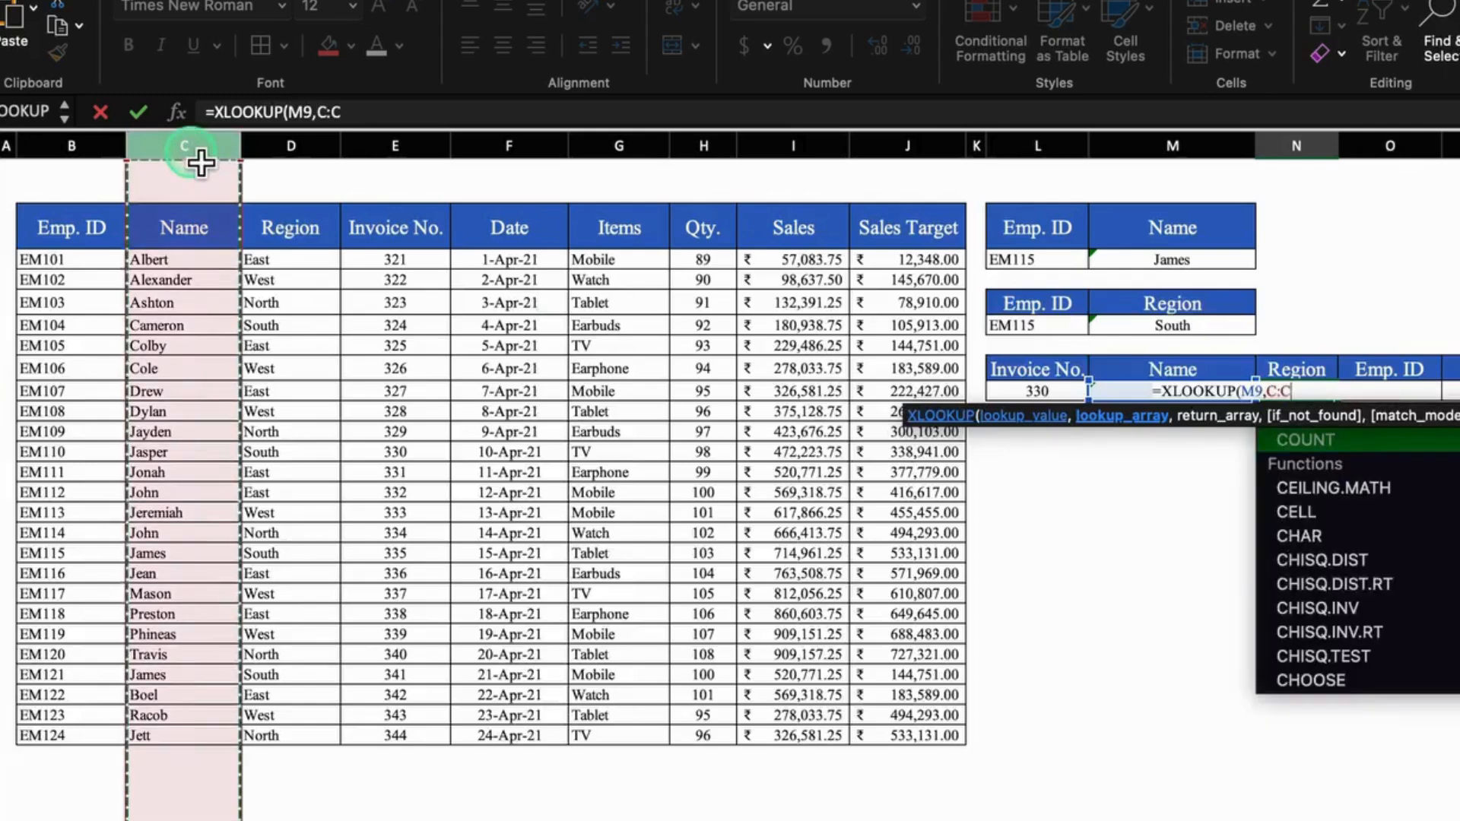
text(,)
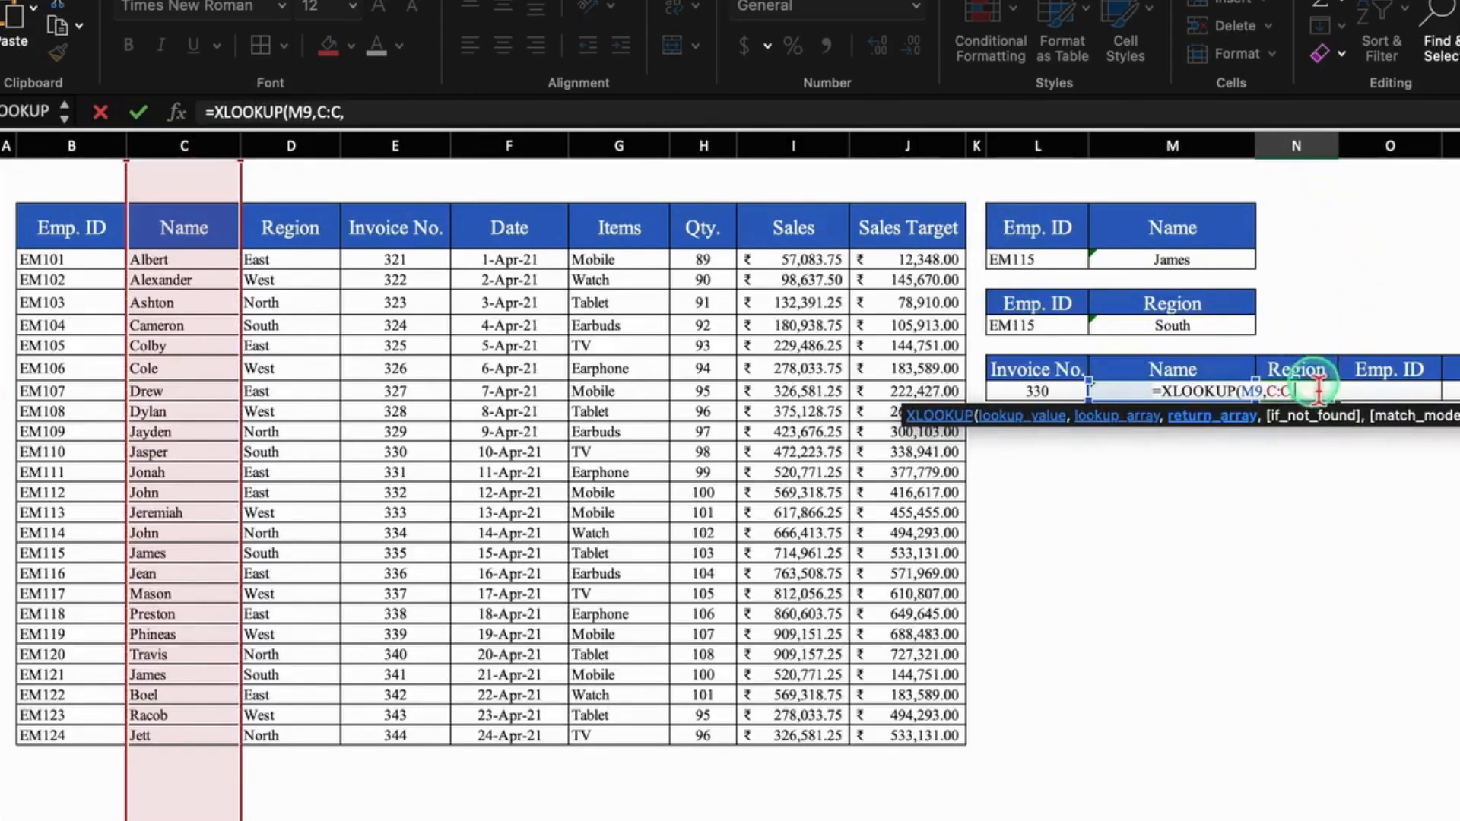
click(294, 152)
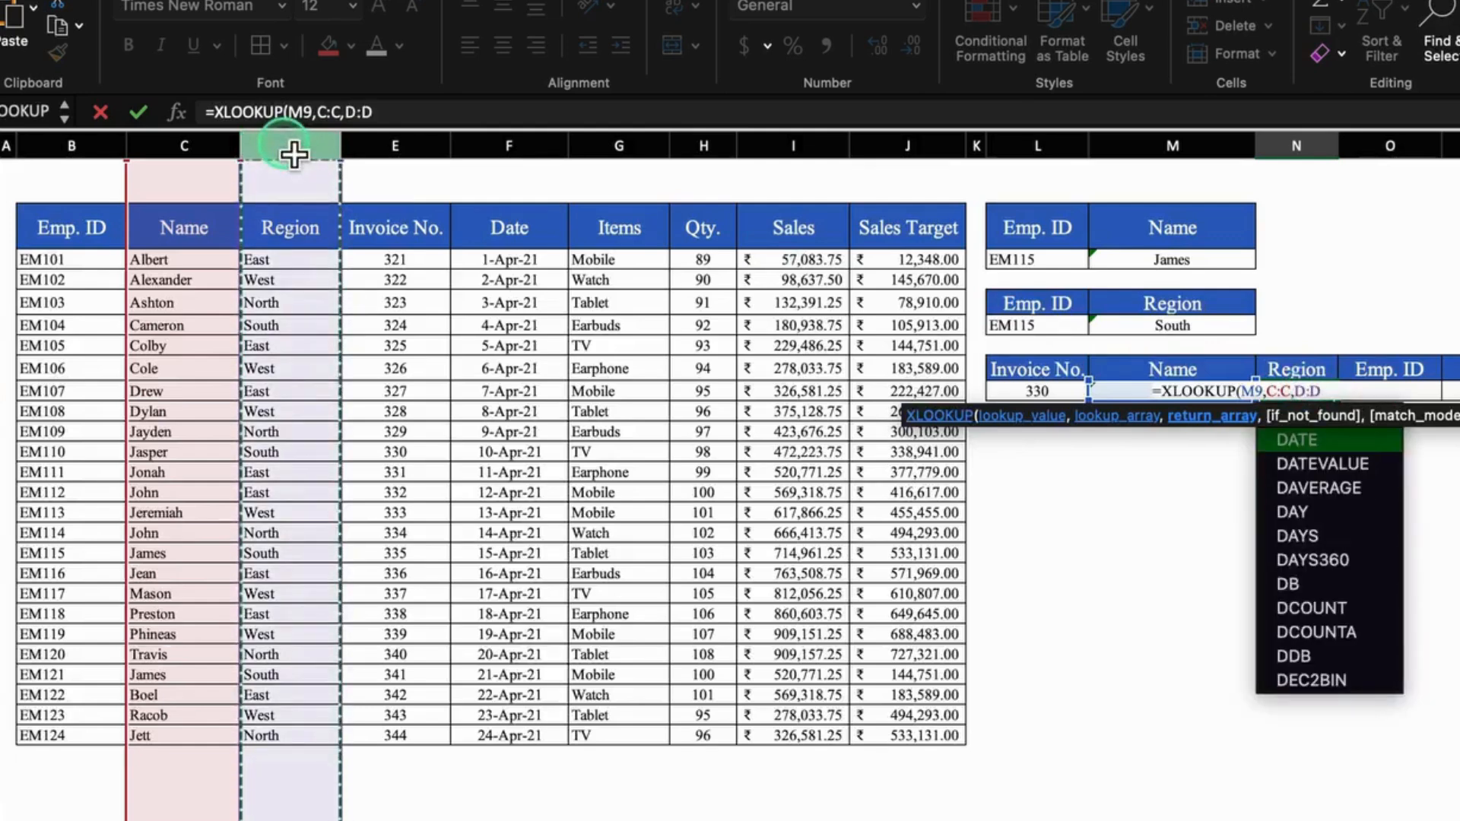
text())
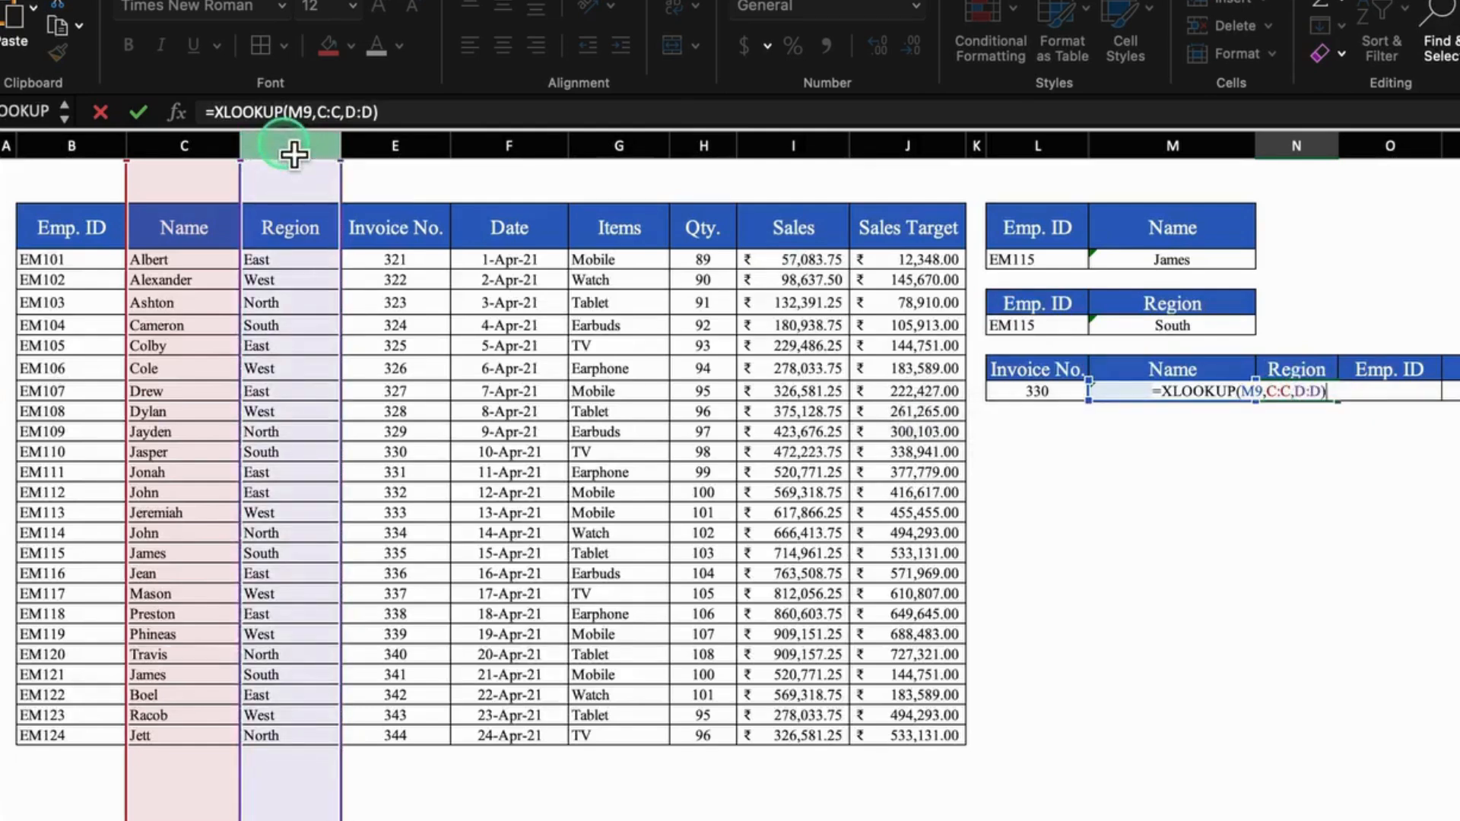
key(Return)
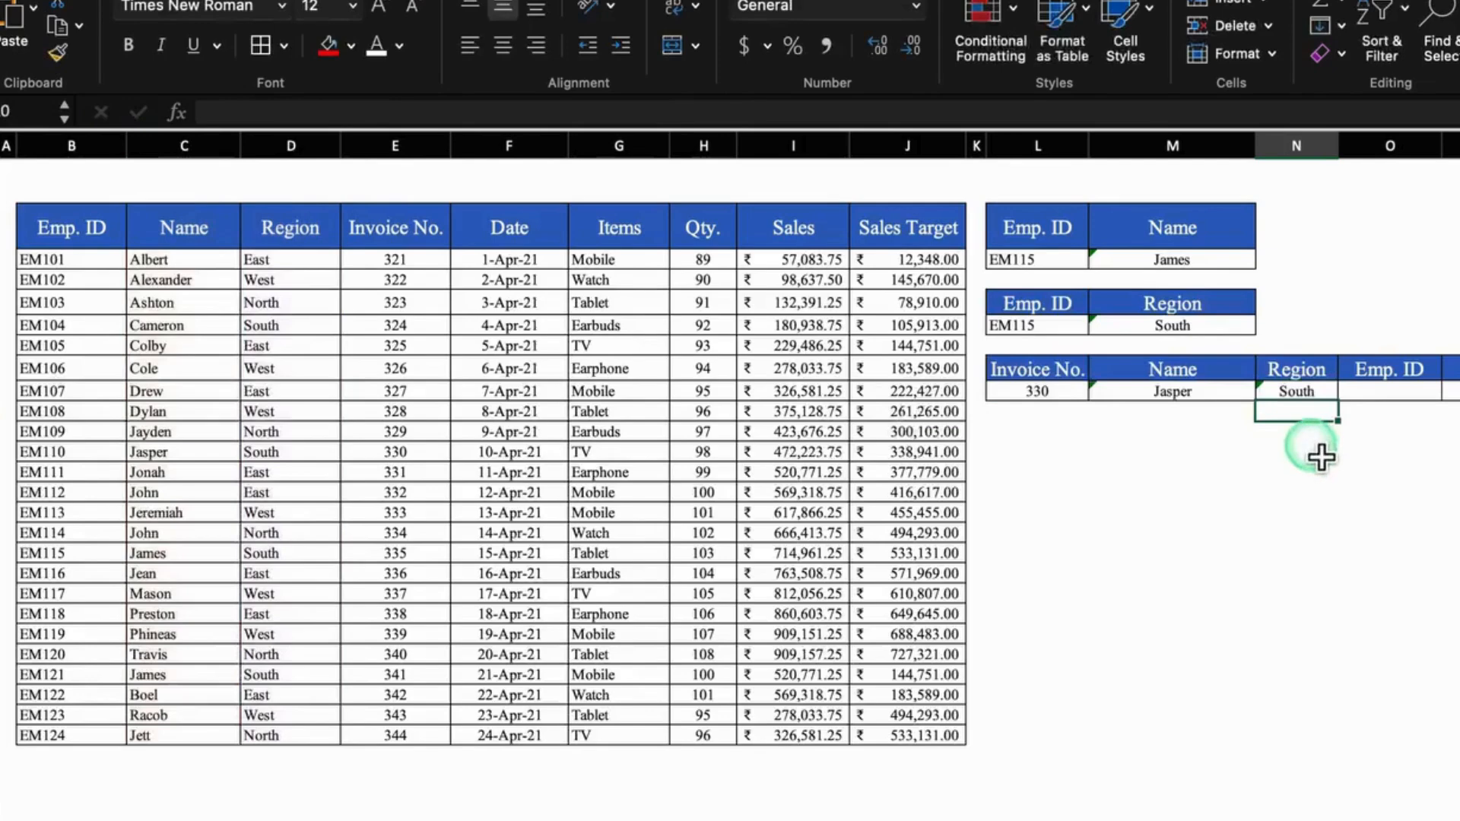
Step: Change the Invoice No. in L9 to 333 to test the name and region lookups
click(1057, 392)
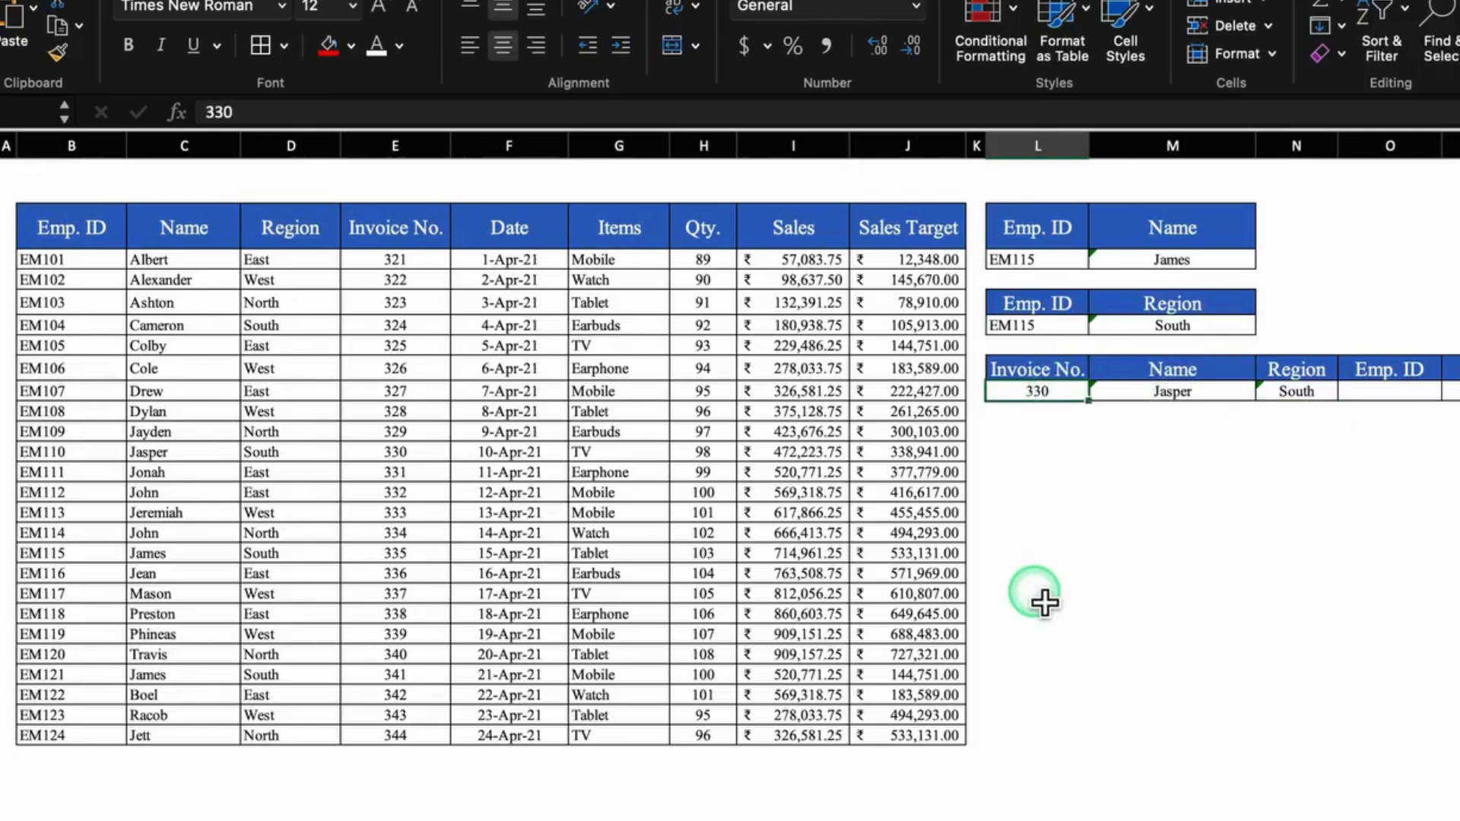
key(BackSpace)
text(3)
key(Return)
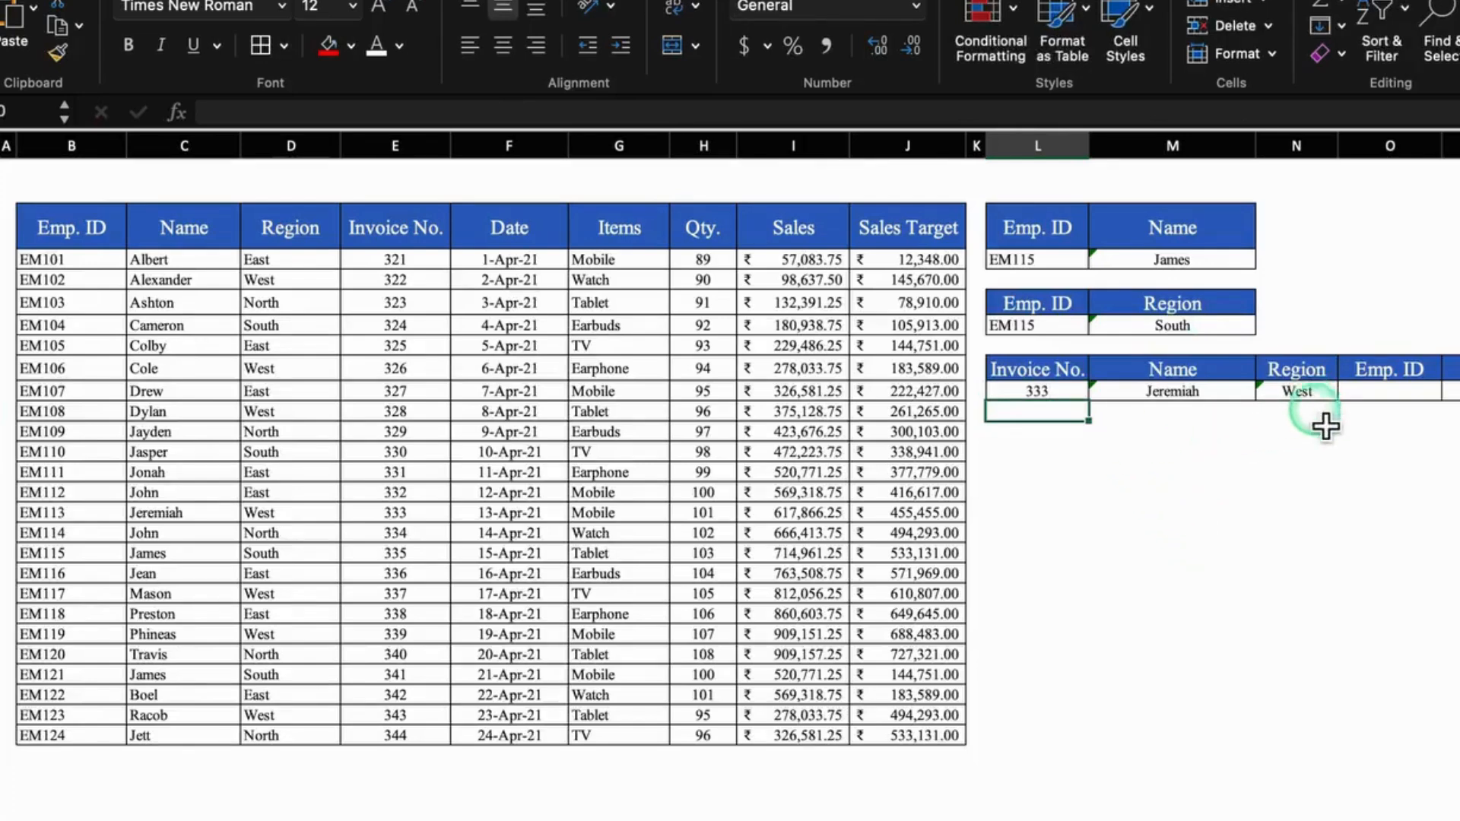
Step: Enter =XLOOKUP(M9,C:C,B:B) in the Emp. ID cell O9 to return the employee ID for the name
click(1344, 392)
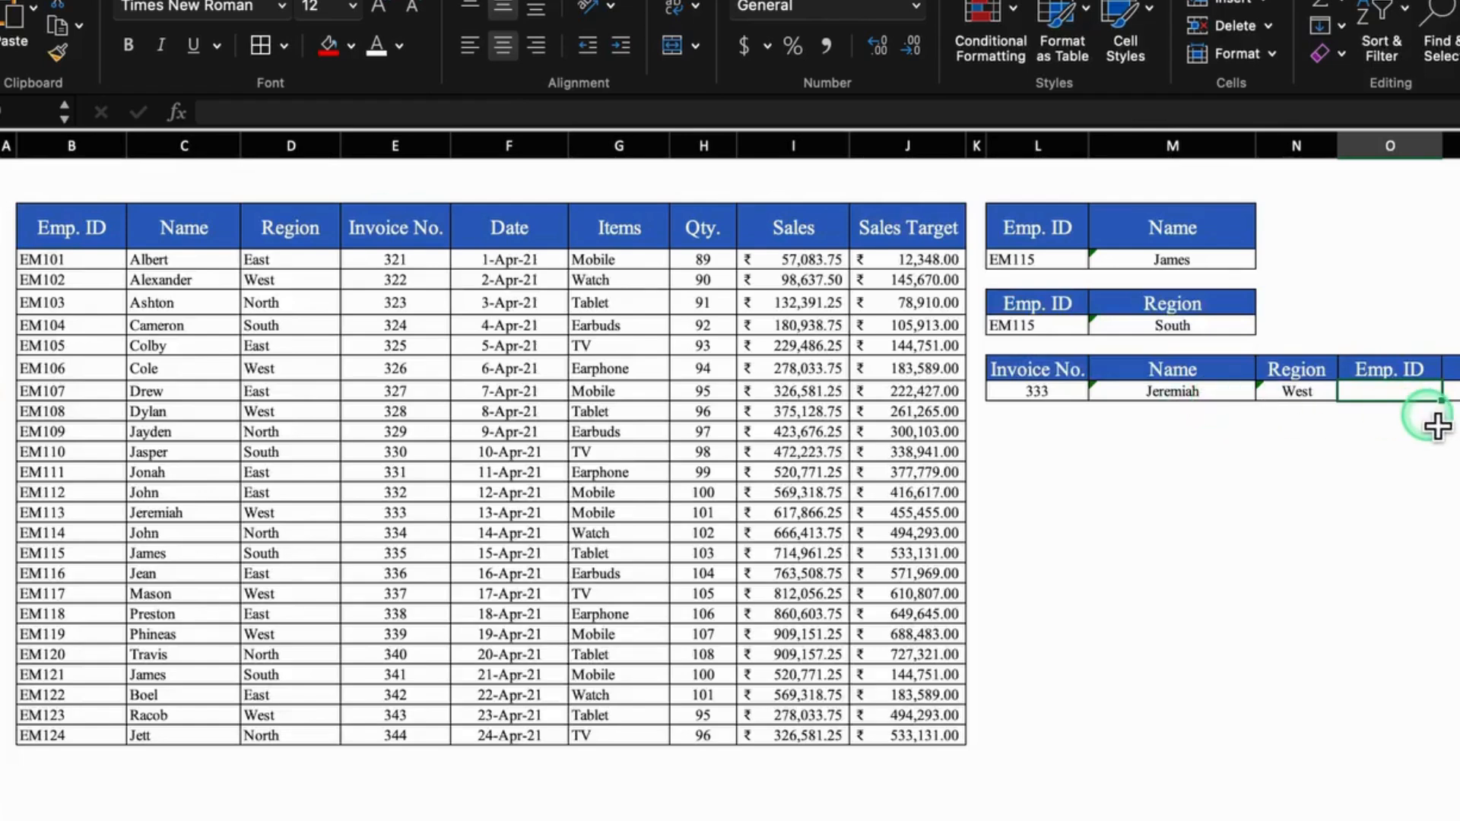
text(=xlo)
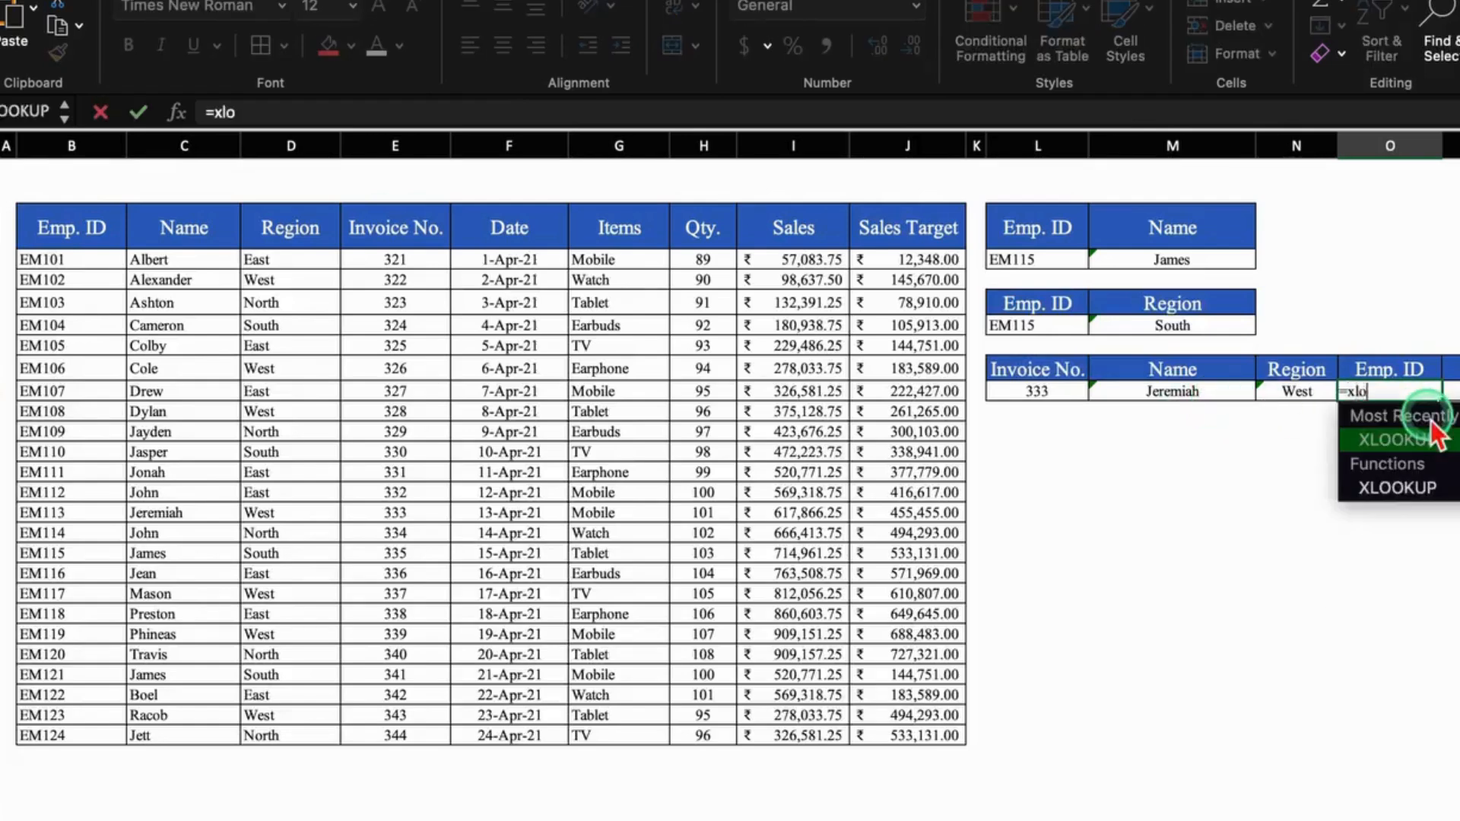
key(Tab)
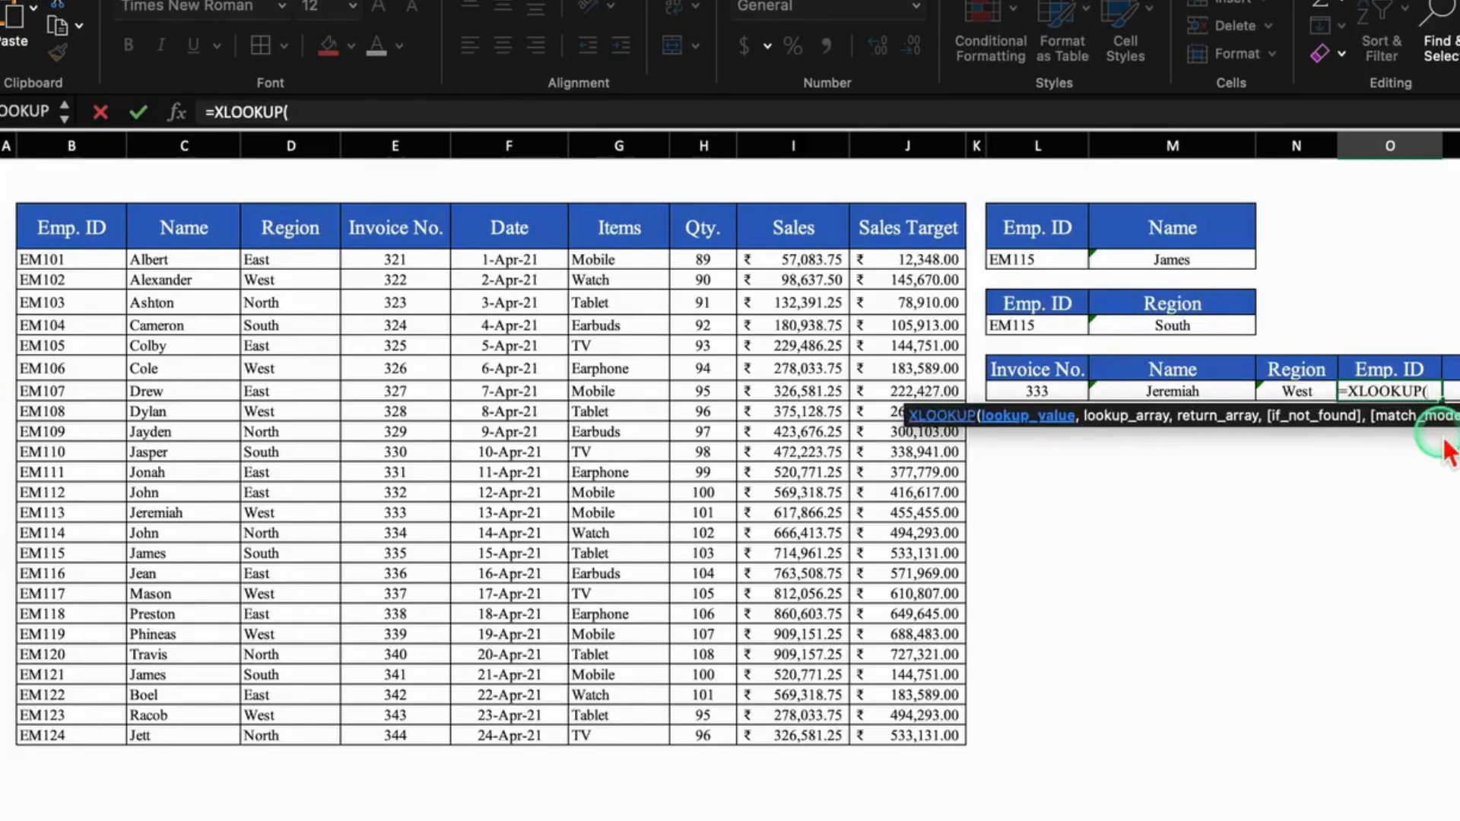
click(1197, 392)
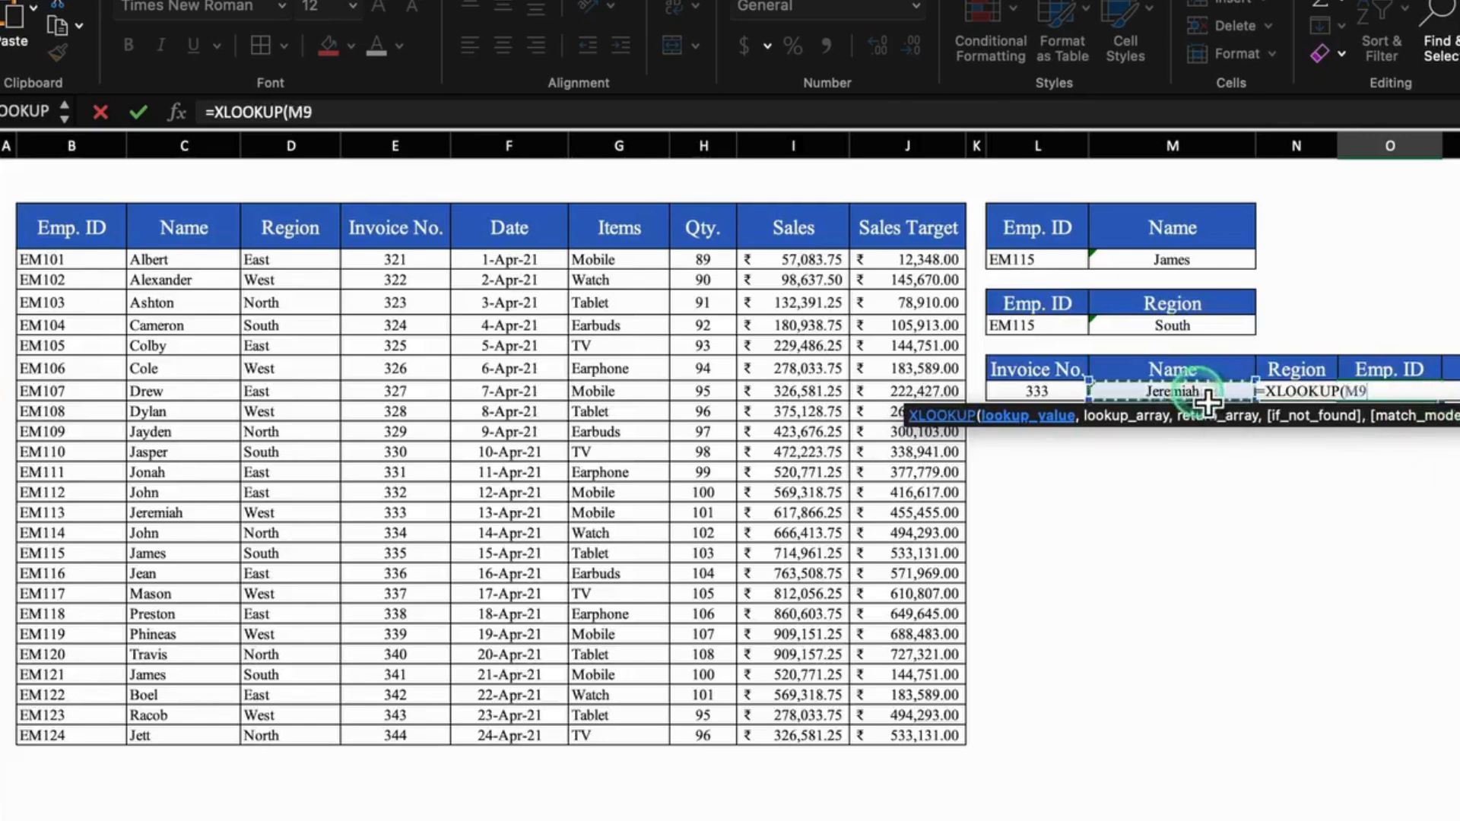
text(,)
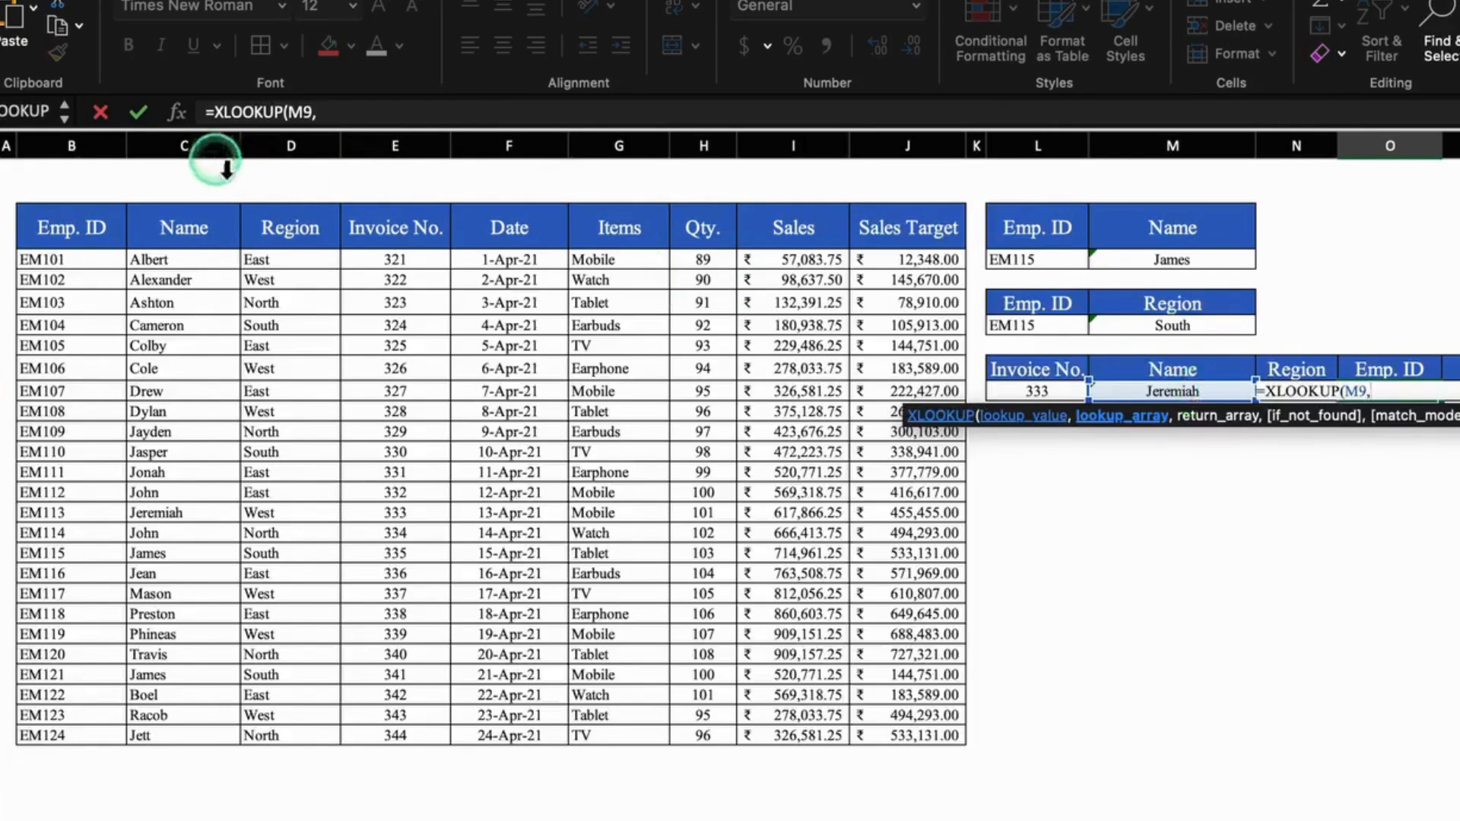
click(204, 152)
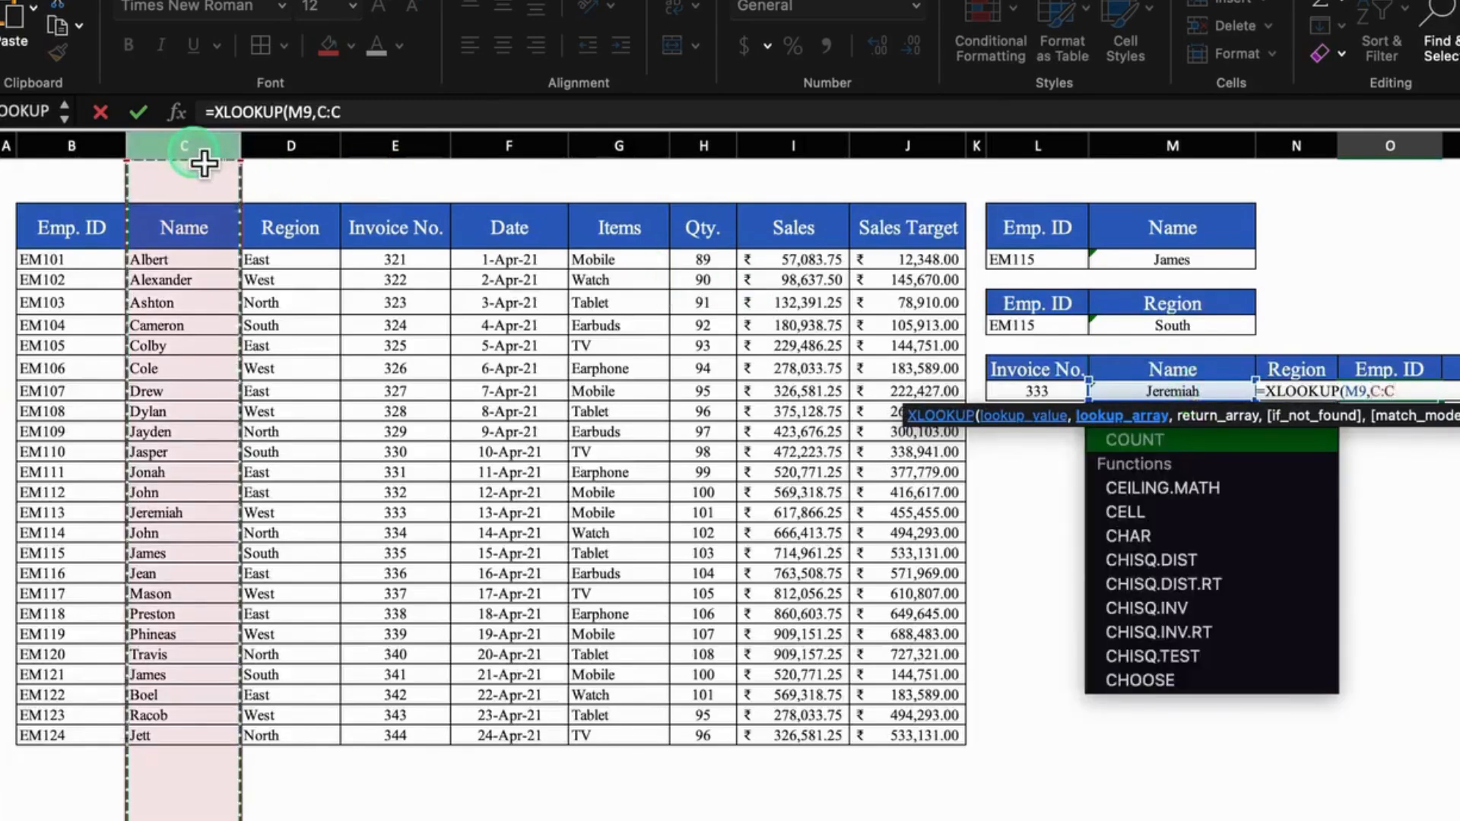
text(,)
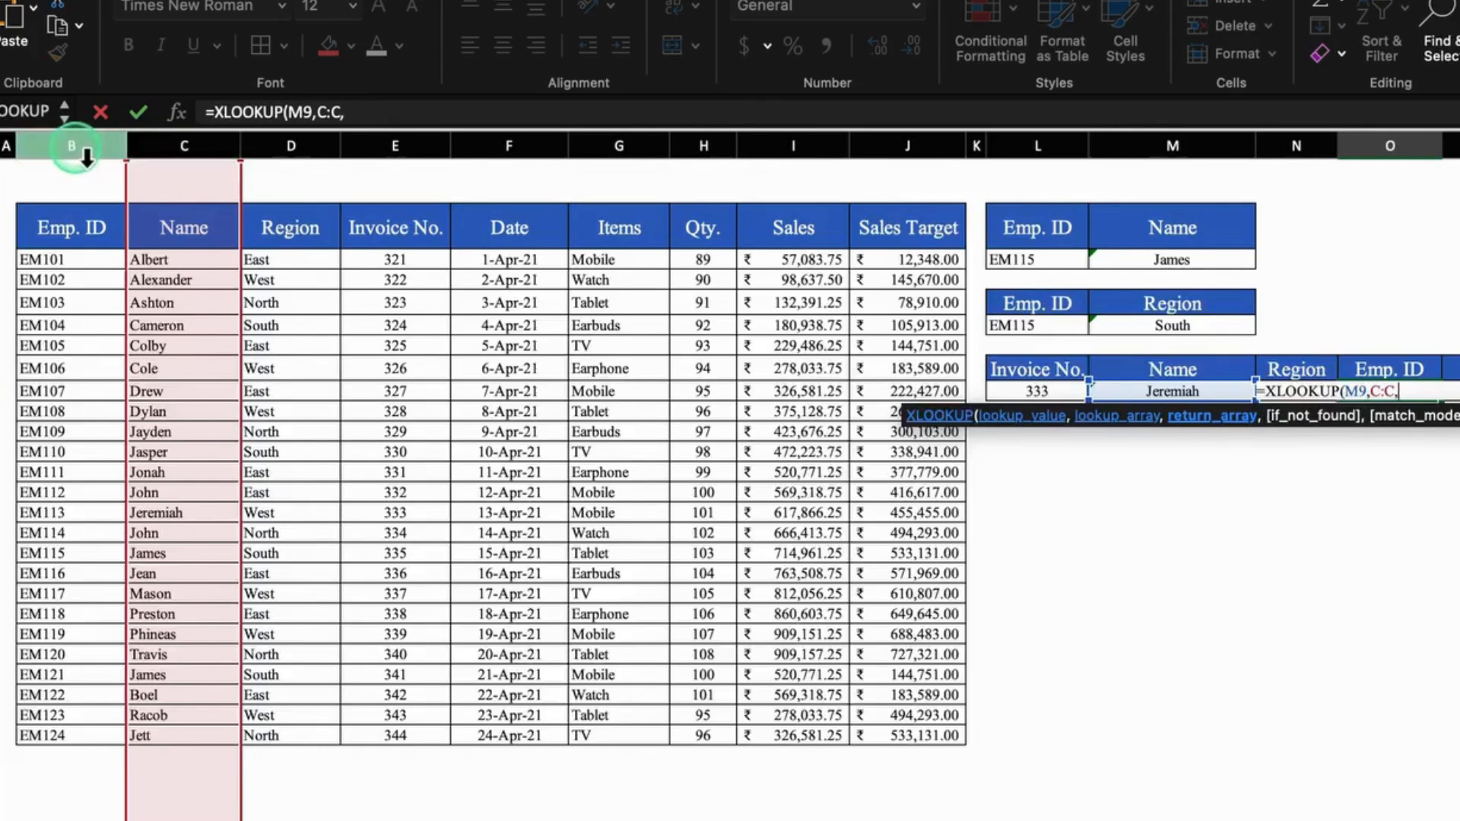
click(85, 155)
text())
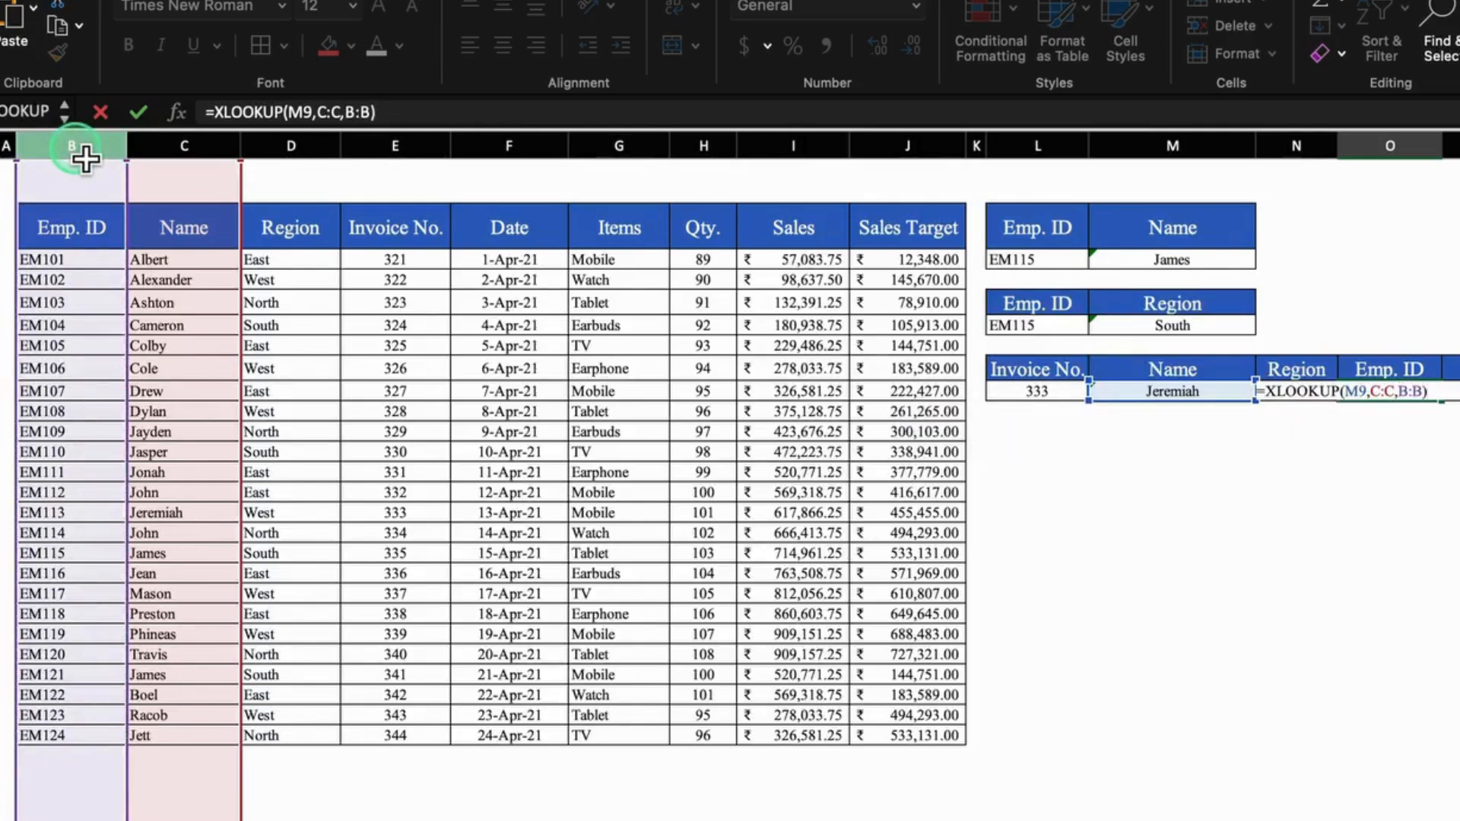
key(Return)
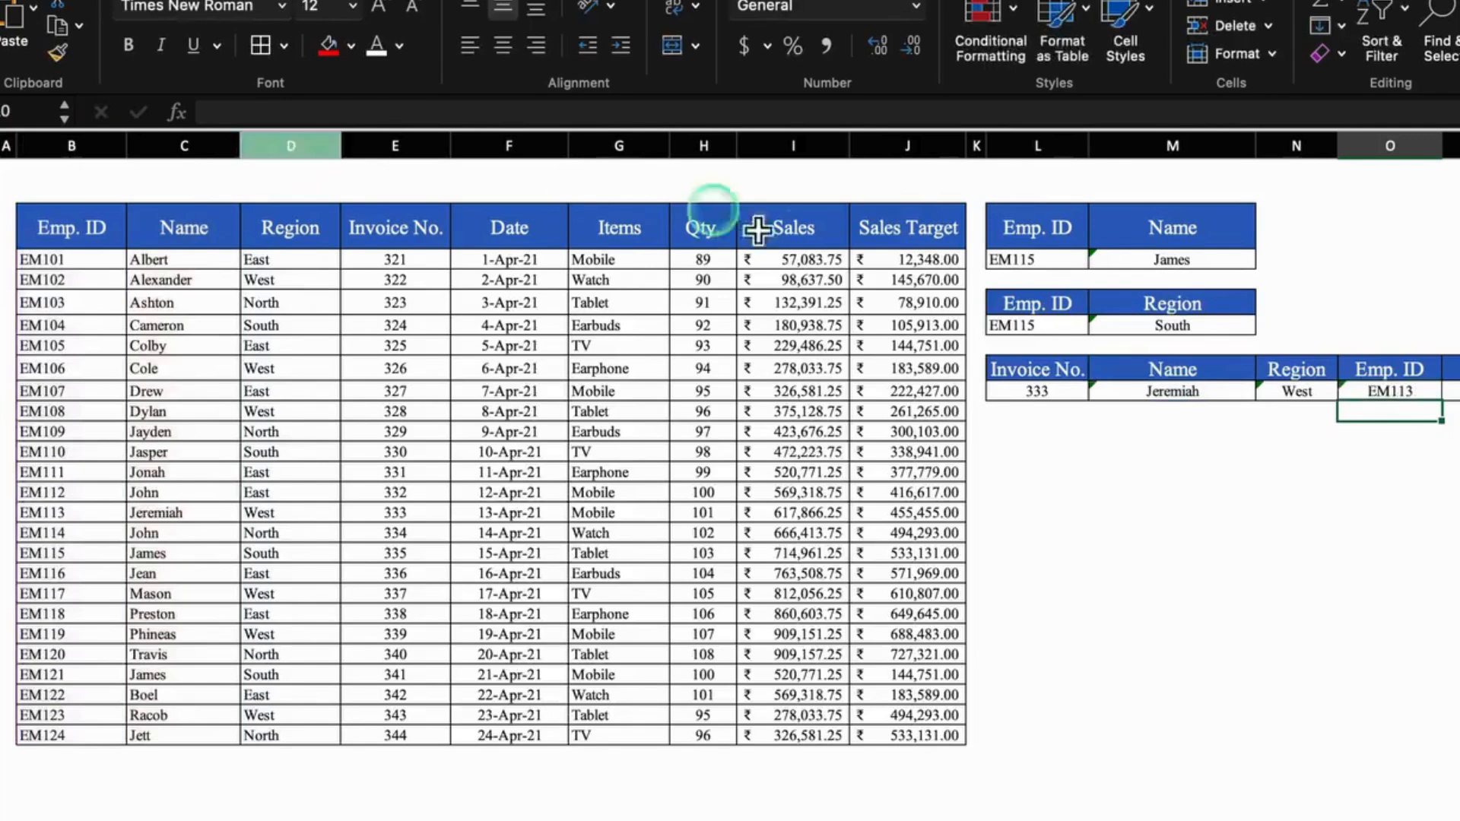
Step: Check the Emp. ID formula in O9 and set the Invoice No. in L9 to 344
click(1416, 392)
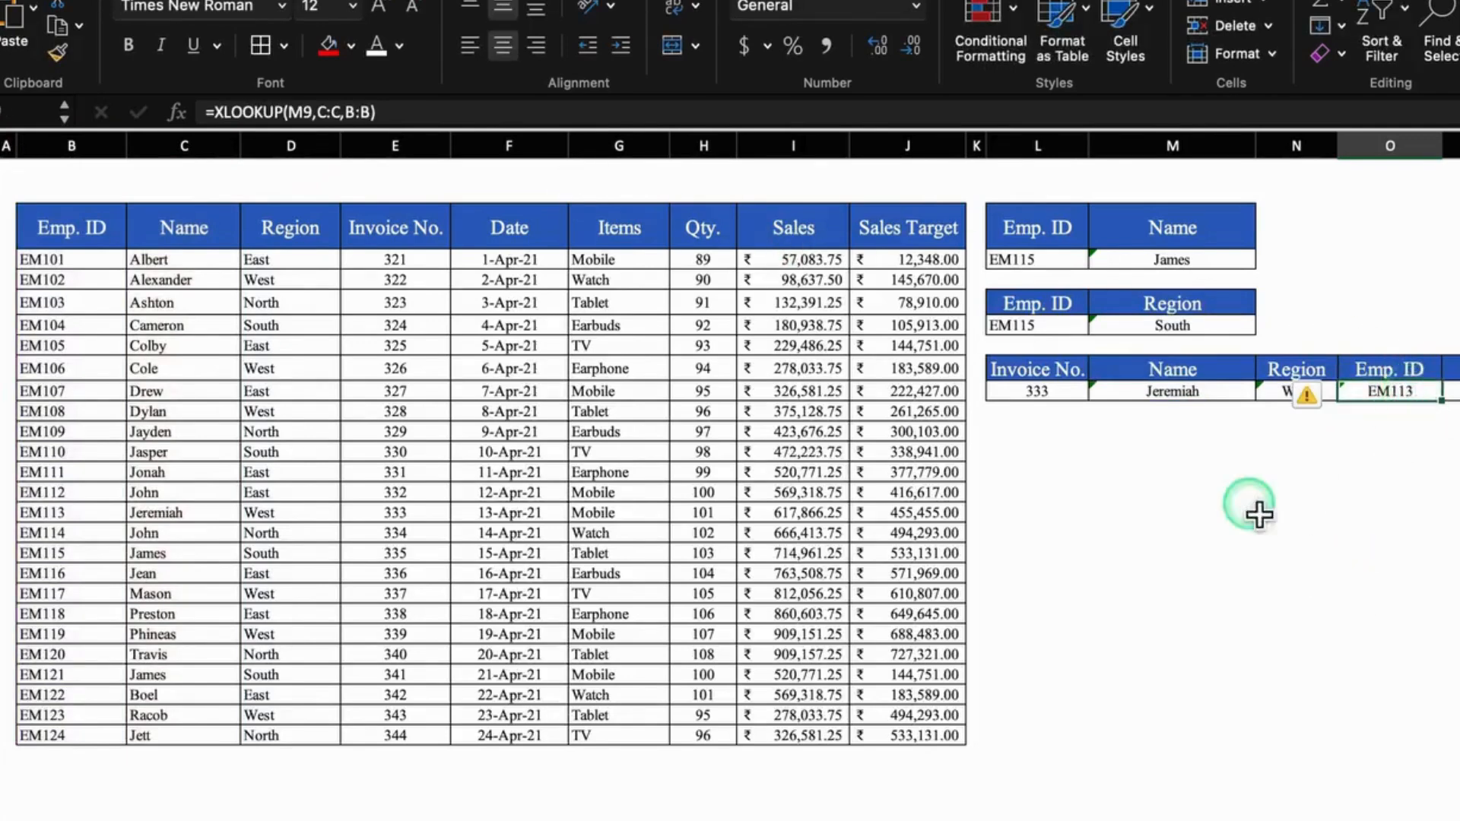
click(1112, 454)
click(1040, 390)
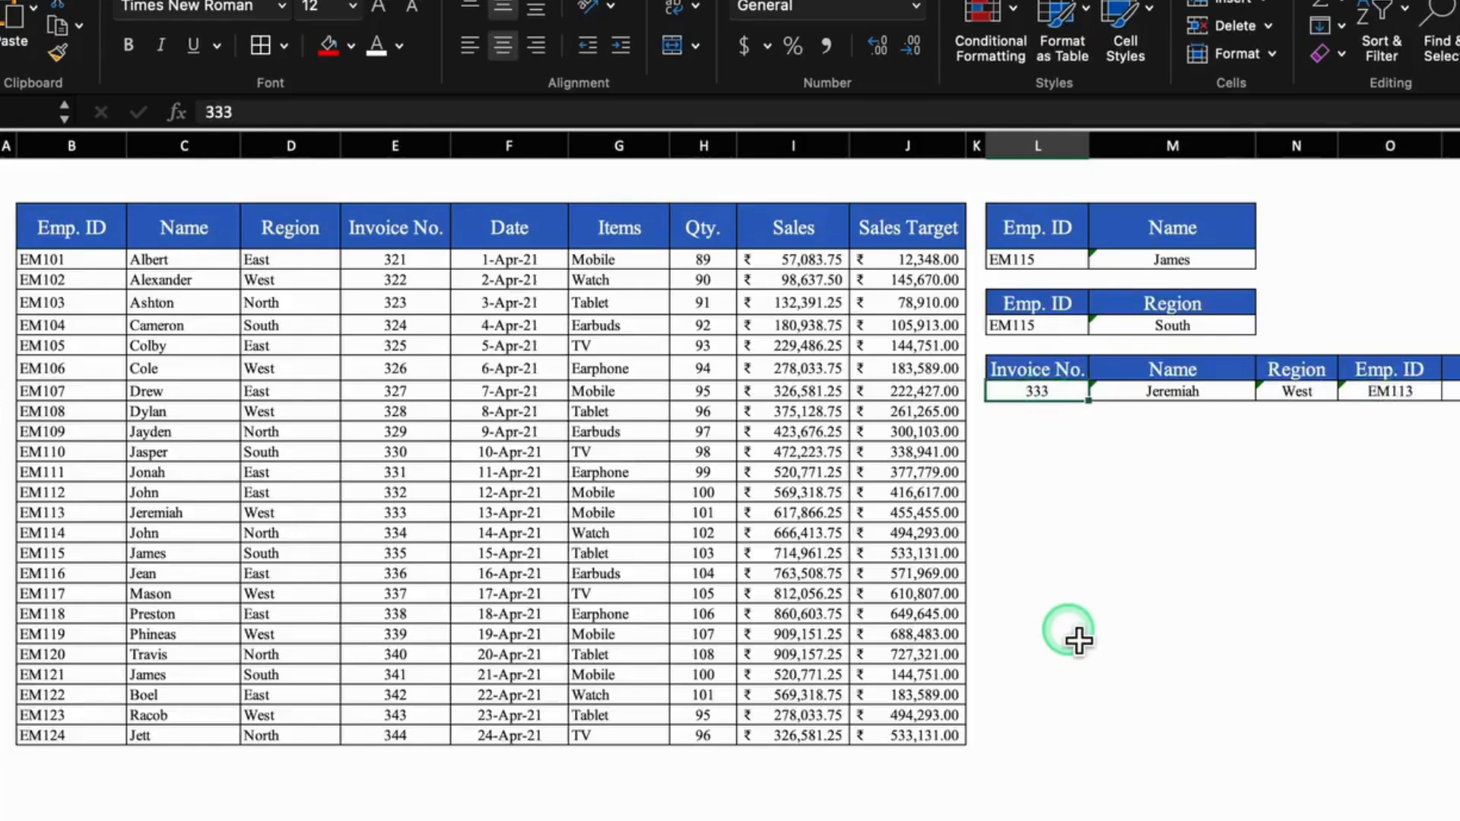
text(344)
key(Return)
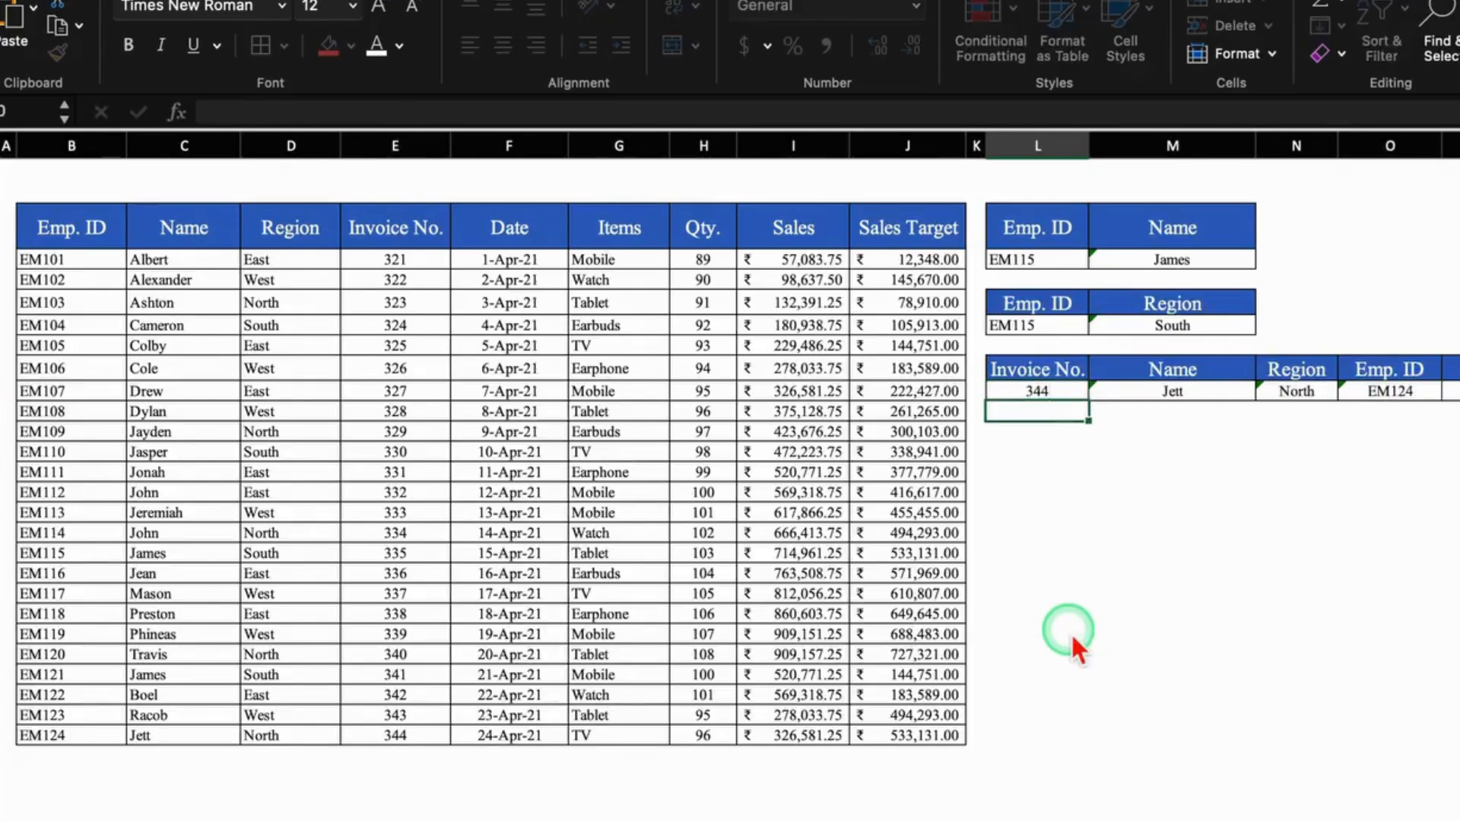
scroll(1077, 648, right, 3)
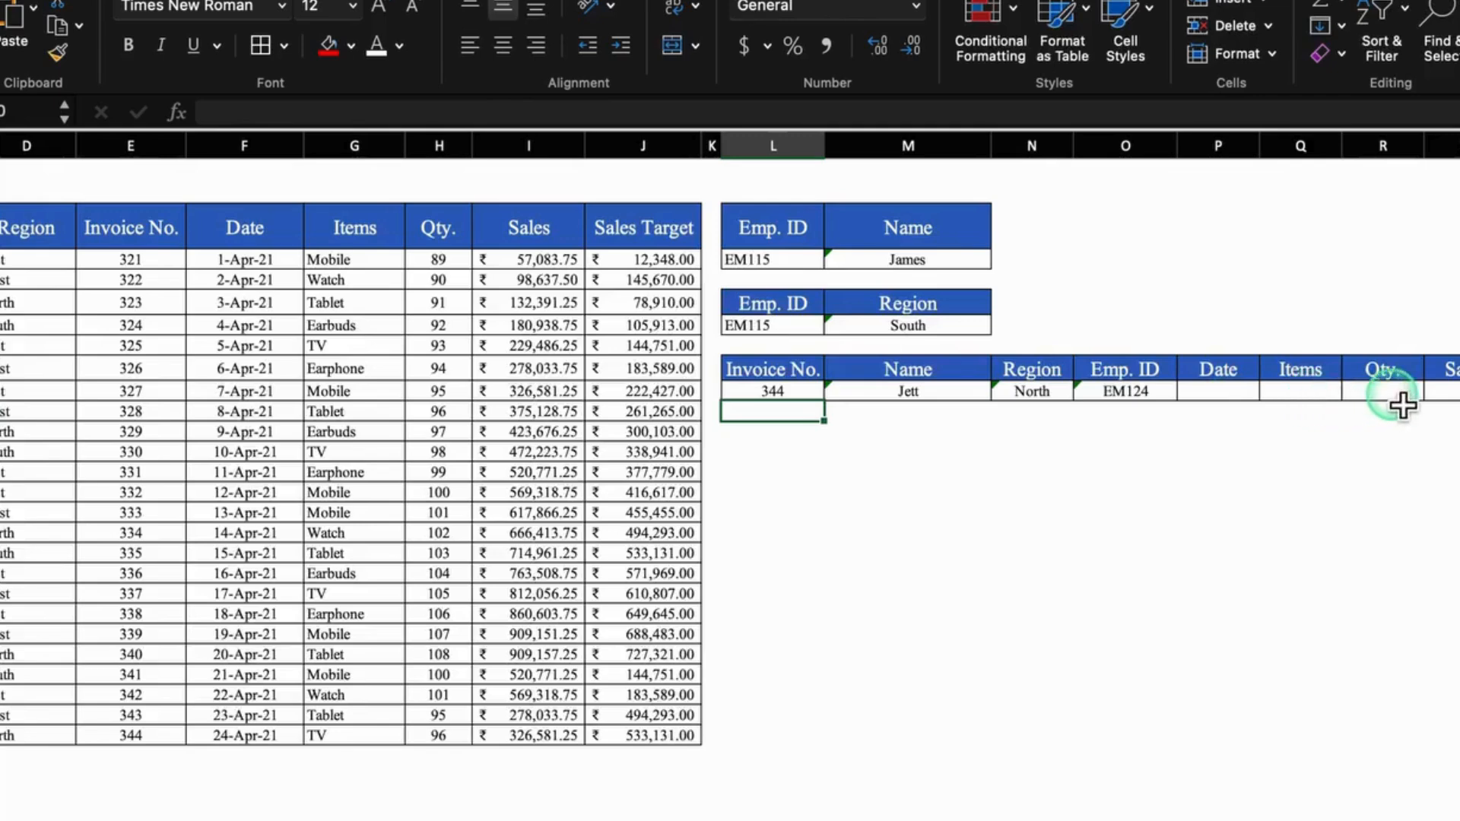
click(1159, 614)
scroll(1064, 715, left, 3)
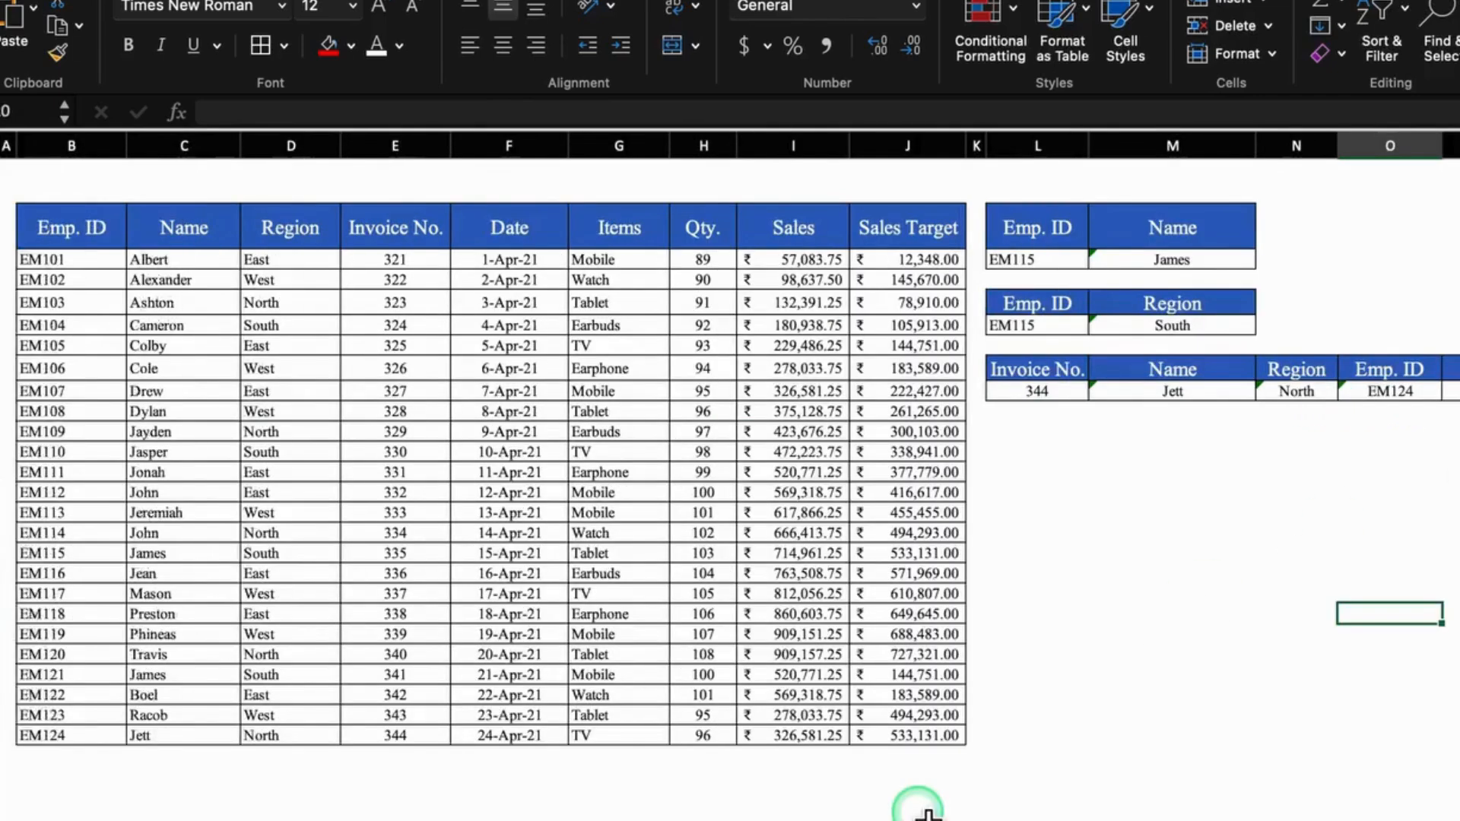